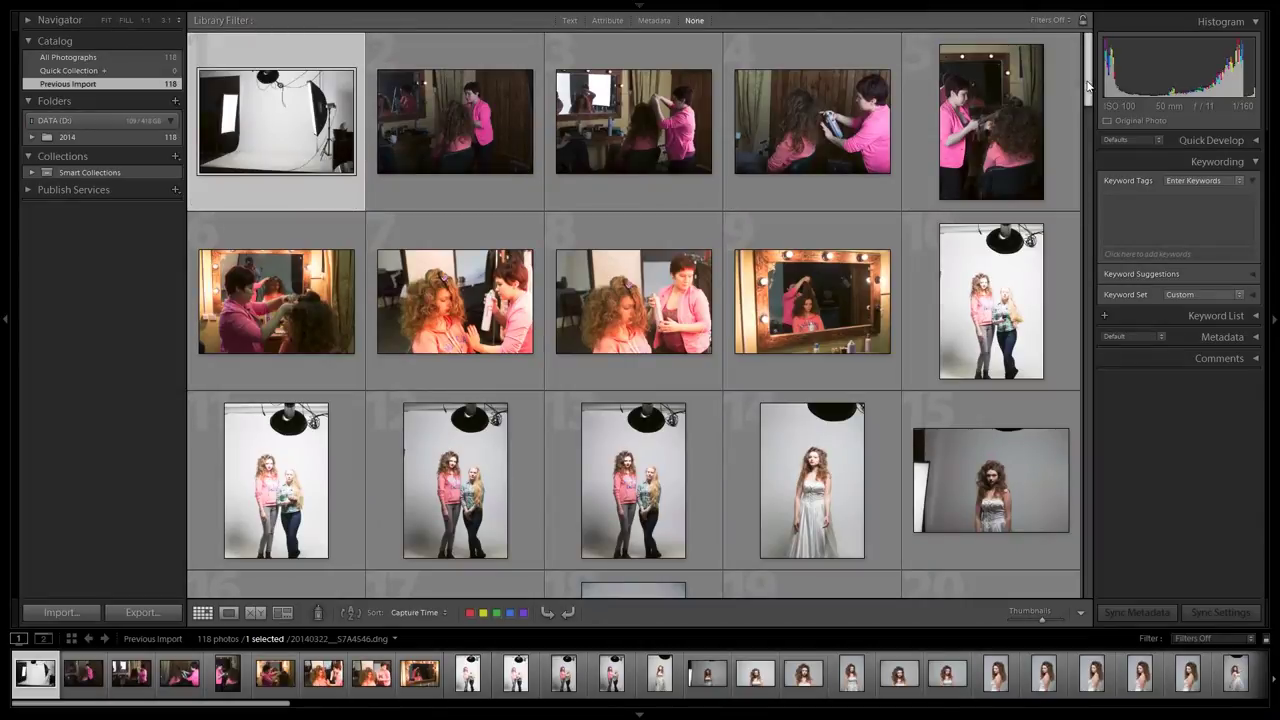
- Tag all 118 photos with the keyword La Spezia, then deselect the lighting-setup shot
{"action": "scroll", "coordinate": [1090, 92], "scroll_direction": "down", "scroll_amount": 1}
{"action": "mouse_move", "coordinate": [1093, 92]}
{"action": "left_mouse_down"}
{"action": "mouse_move", "coordinate": [1107, 457]}
{"action": "mouse_move", "coordinate": [1094, 590]}
{"action": "mouse_move", "coordinate": [1067, 287]}
{"action": "mouse_move", "coordinate": [1068, 63]}
{"action": "left_mouse_up"}
{"action": "mouse_move", "coordinate": [455, 122]}
{"action": "key", "text": "ctrl+a"}
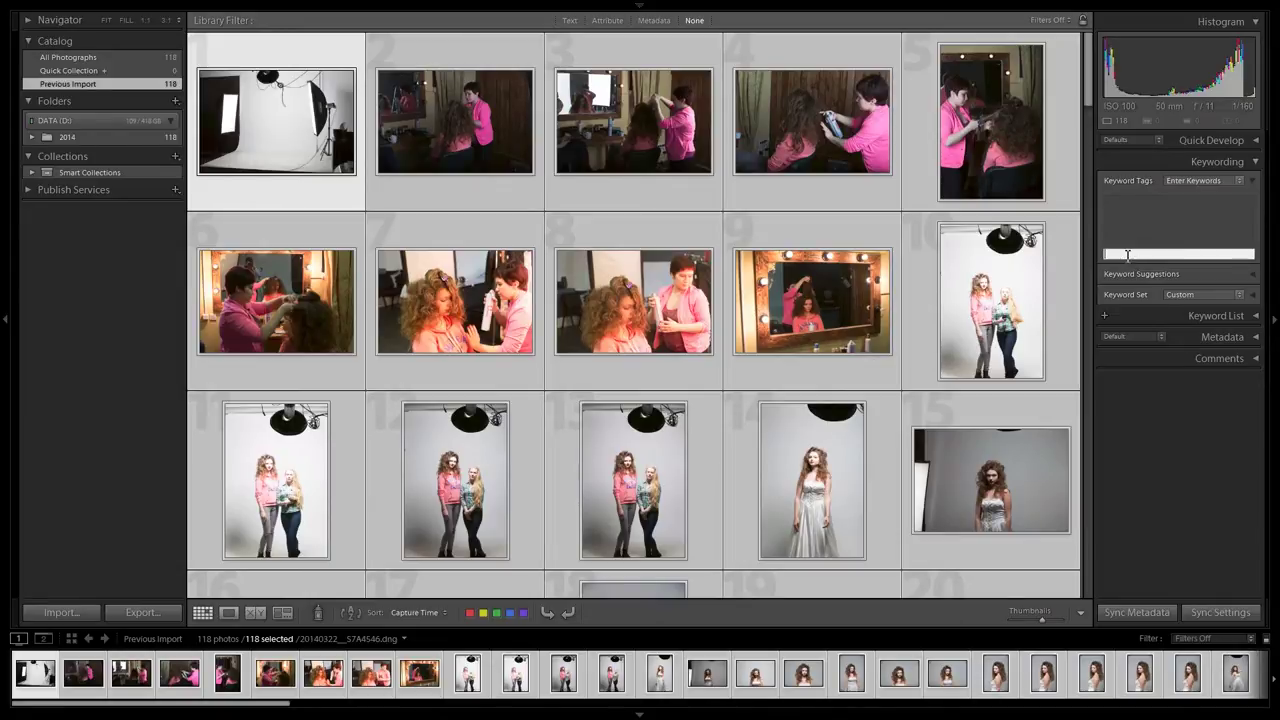
{"action": "key", "text": "Return"}
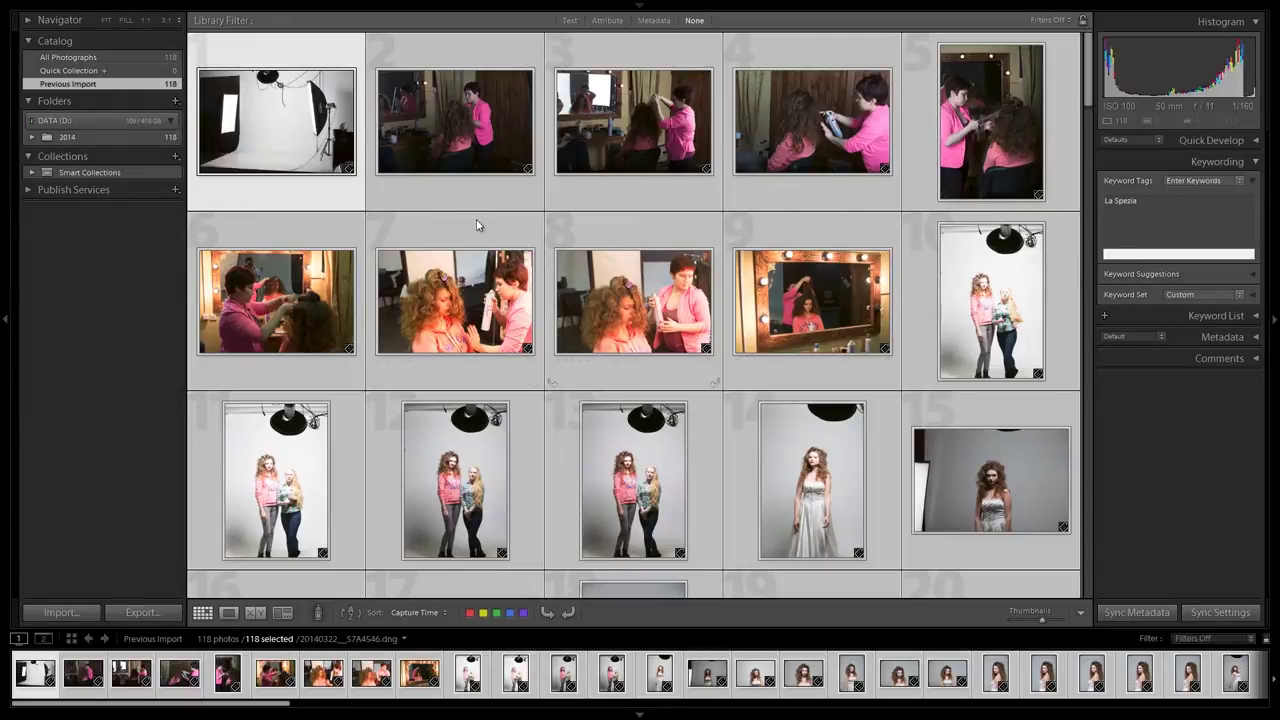
{"action": "left_click", "coordinate": [285, 129], "text": "ctrl"}
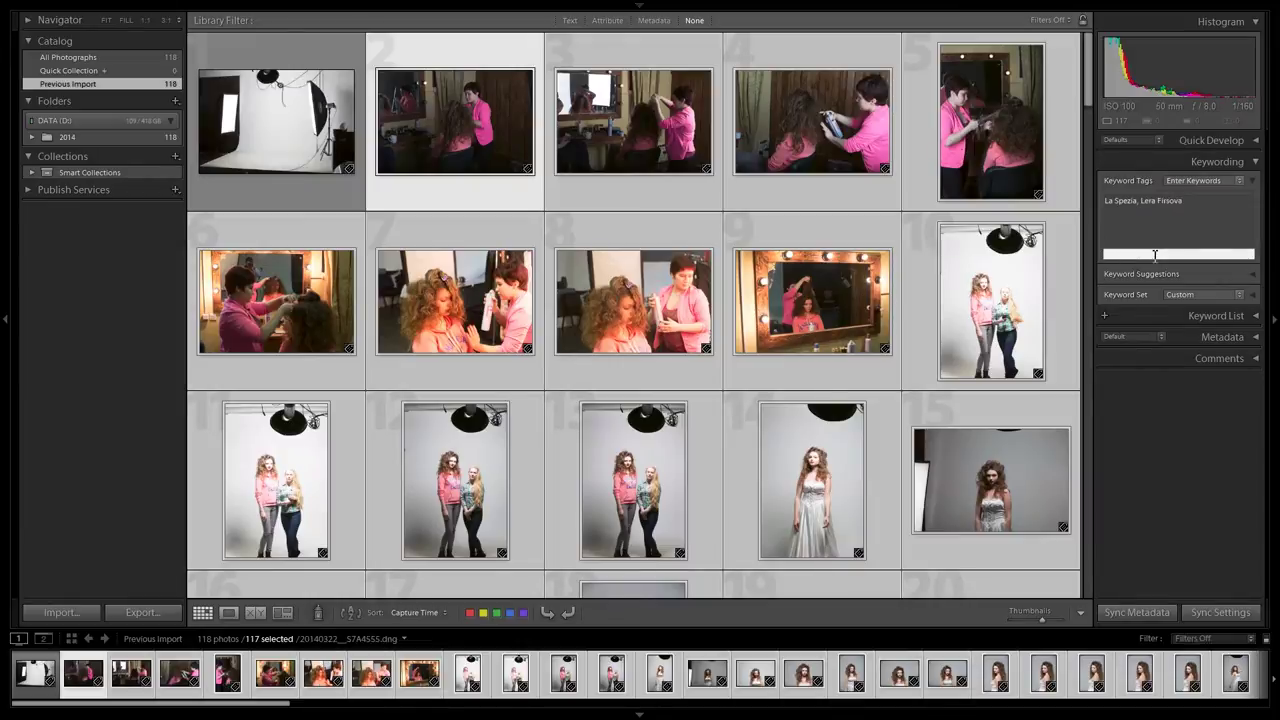
{"action": "left_click", "coordinate": [1256, 318]}
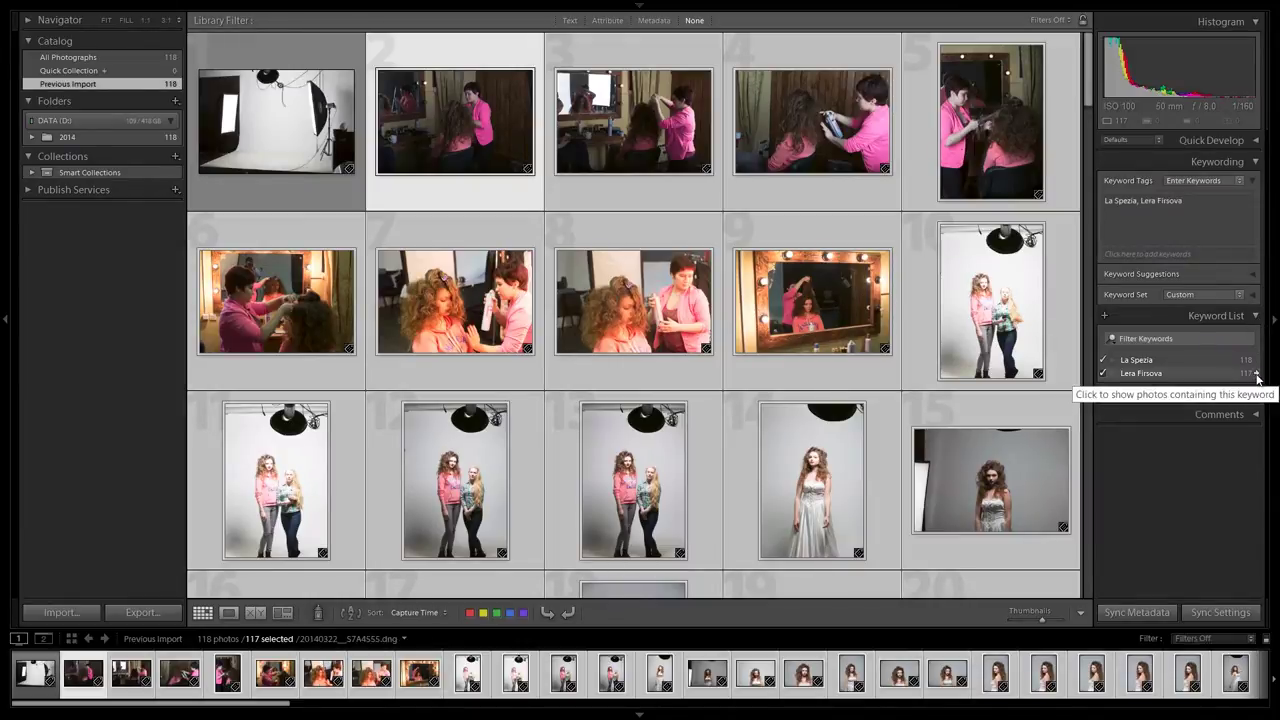
- Filter to the 117 photos with the model's-name keyword and select photo 1
{"action": "left_click", "coordinate": [1257, 376]}
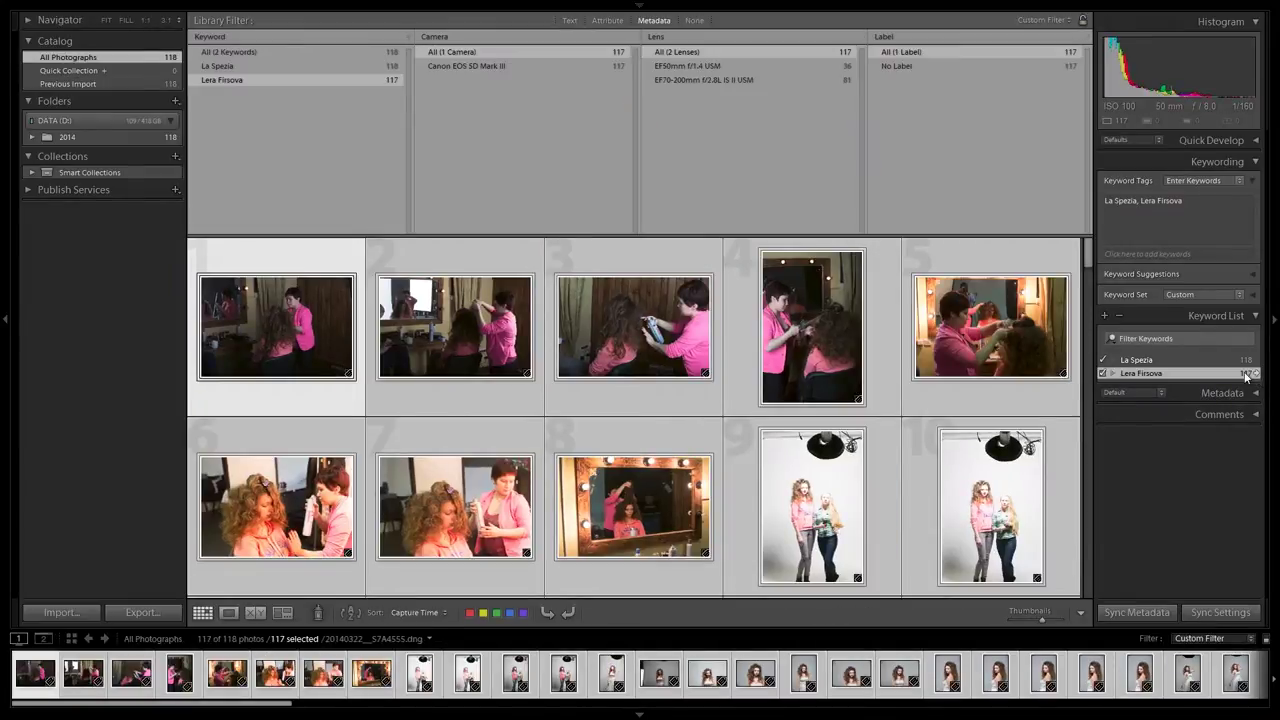
{"action": "left_click", "coordinate": [293, 355], "text": "ctrl"}
{"action": "left_click", "coordinate": [292, 351]}
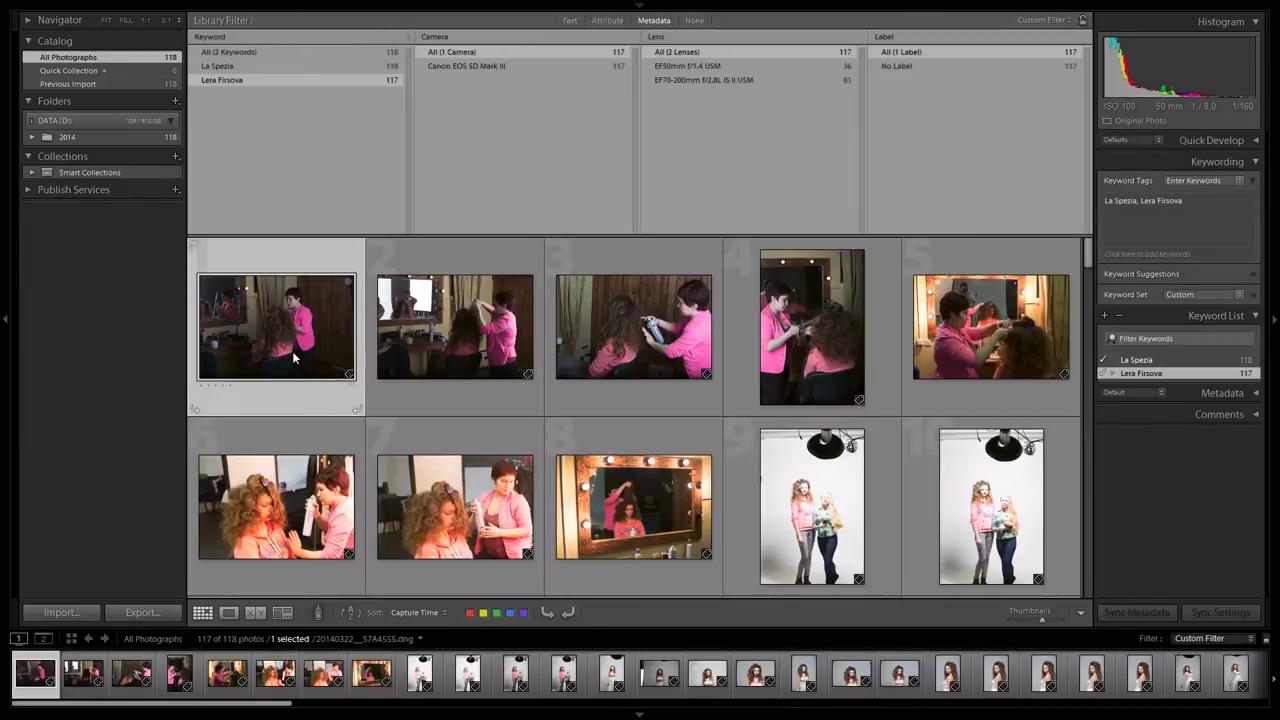
- Rate the first 13 shots one star, then view photo 14 full-size
{"action": "key", "text": "1"}
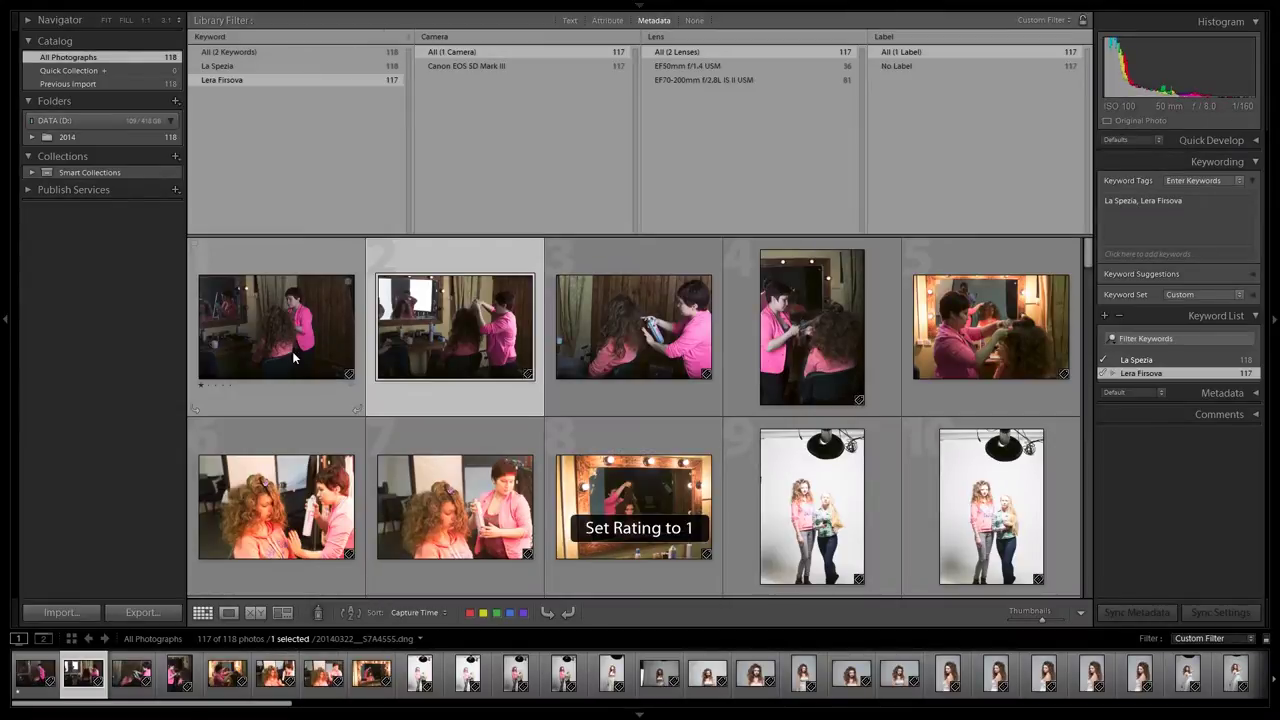
{"action": "key", "text": "1"}
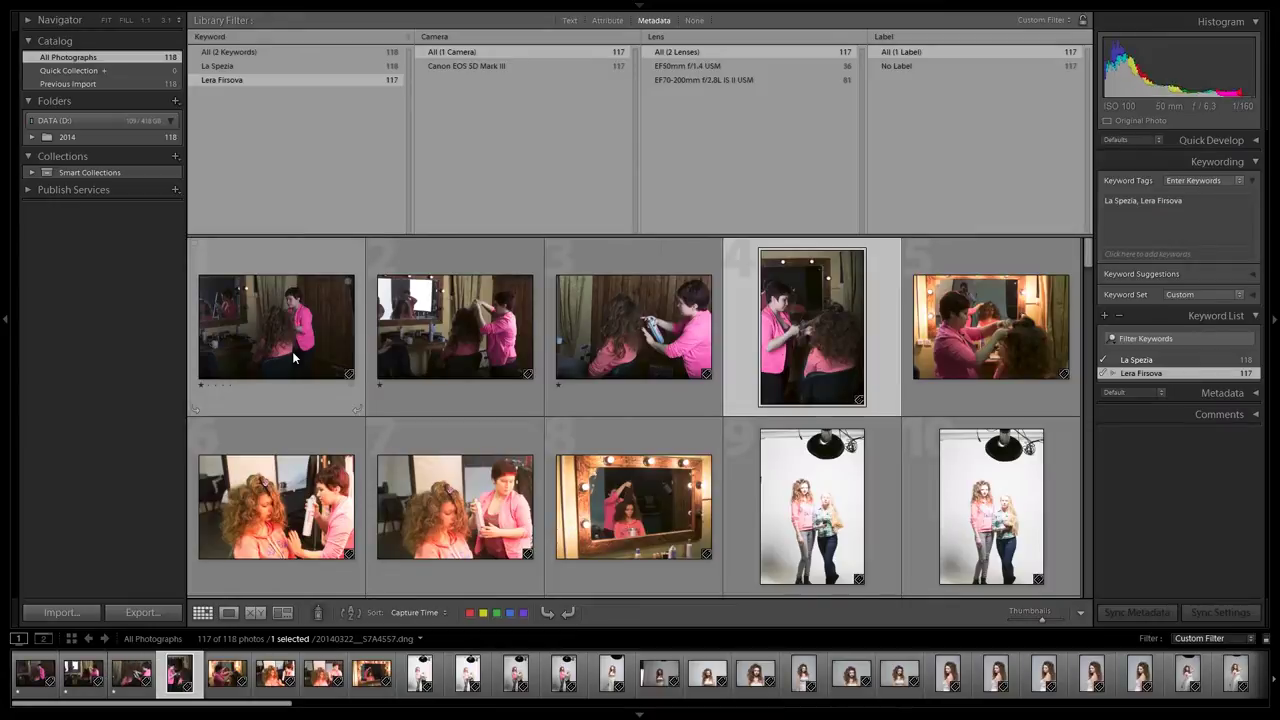
{"action": "key", "text": "1"}
{"action": "key", "text": "1"}
{"action": "key", "text": "1"}
{"action": "key", "text": "1"}
{"action": "key", "text": "1"}
{"action": "key", "text": "1"}
{"action": "key", "text": "1"}
{"action": "key", "text": "1"}
{"action": "key", "text": "1"}
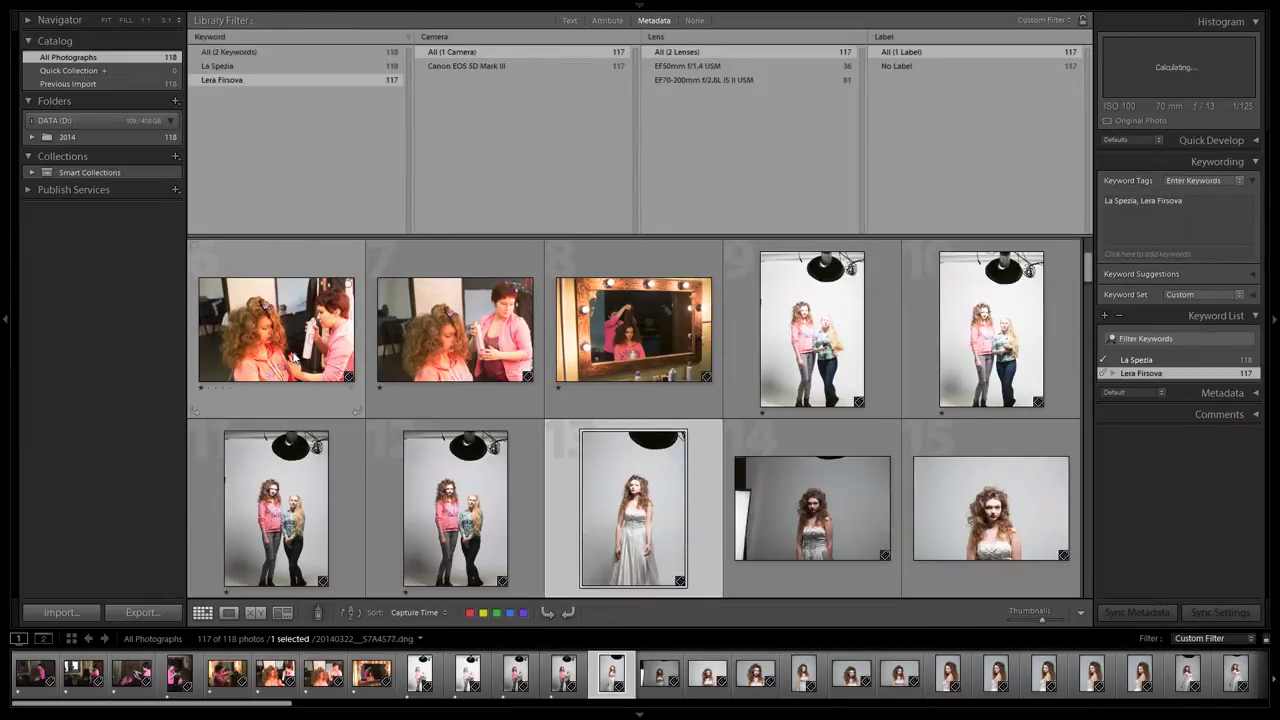
{"action": "key", "text": "1"}
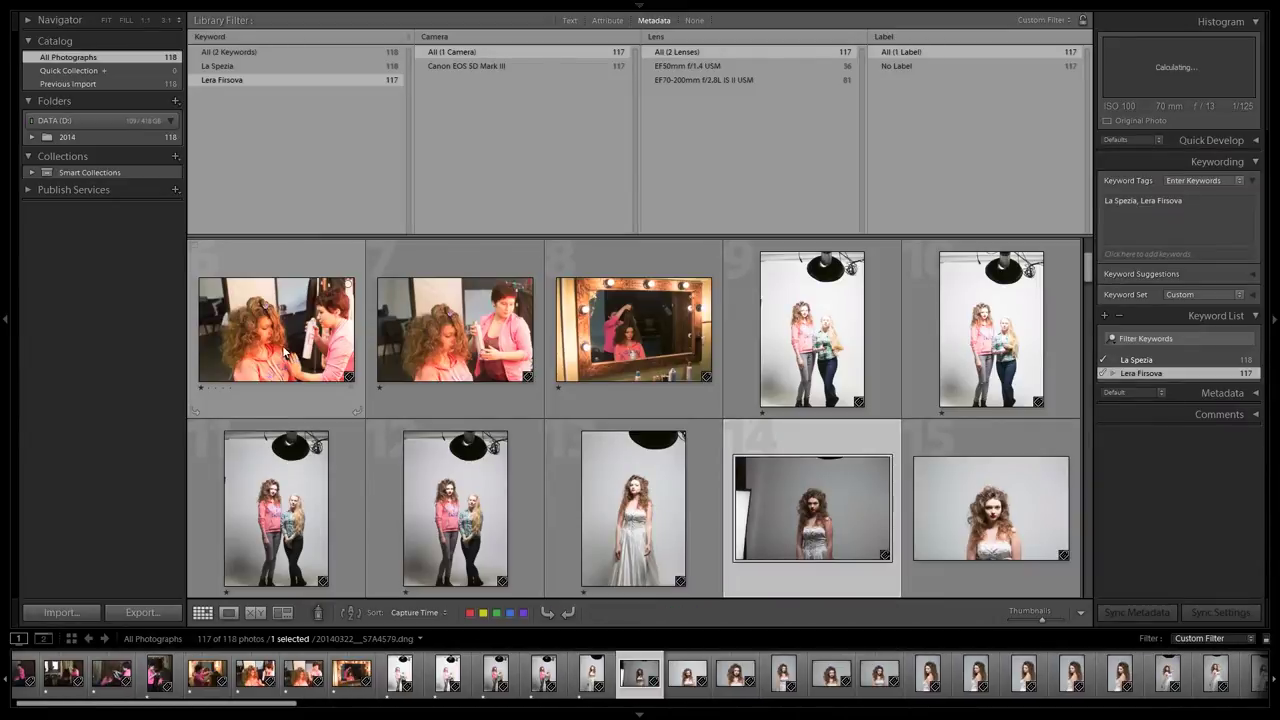
{"action": "key", "text": "e"}
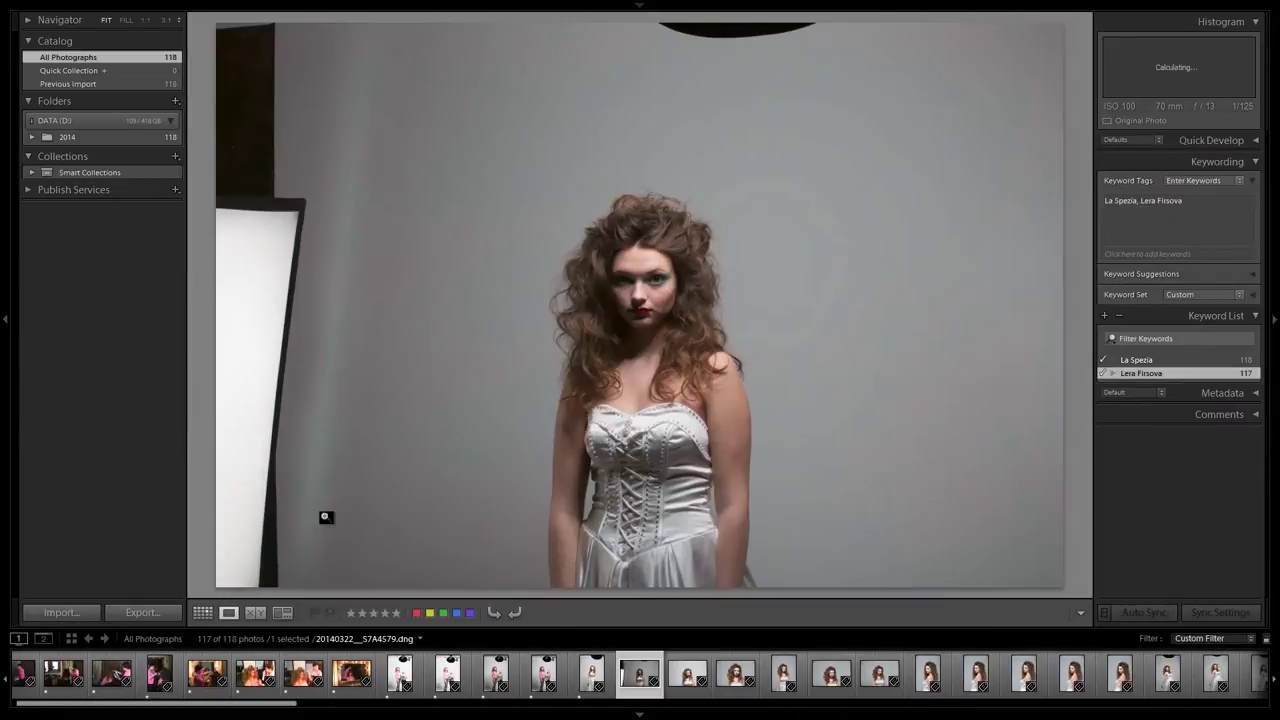
- Rate two portraits one star and the next three portraits three stars
{"action": "key", "text": "1"}
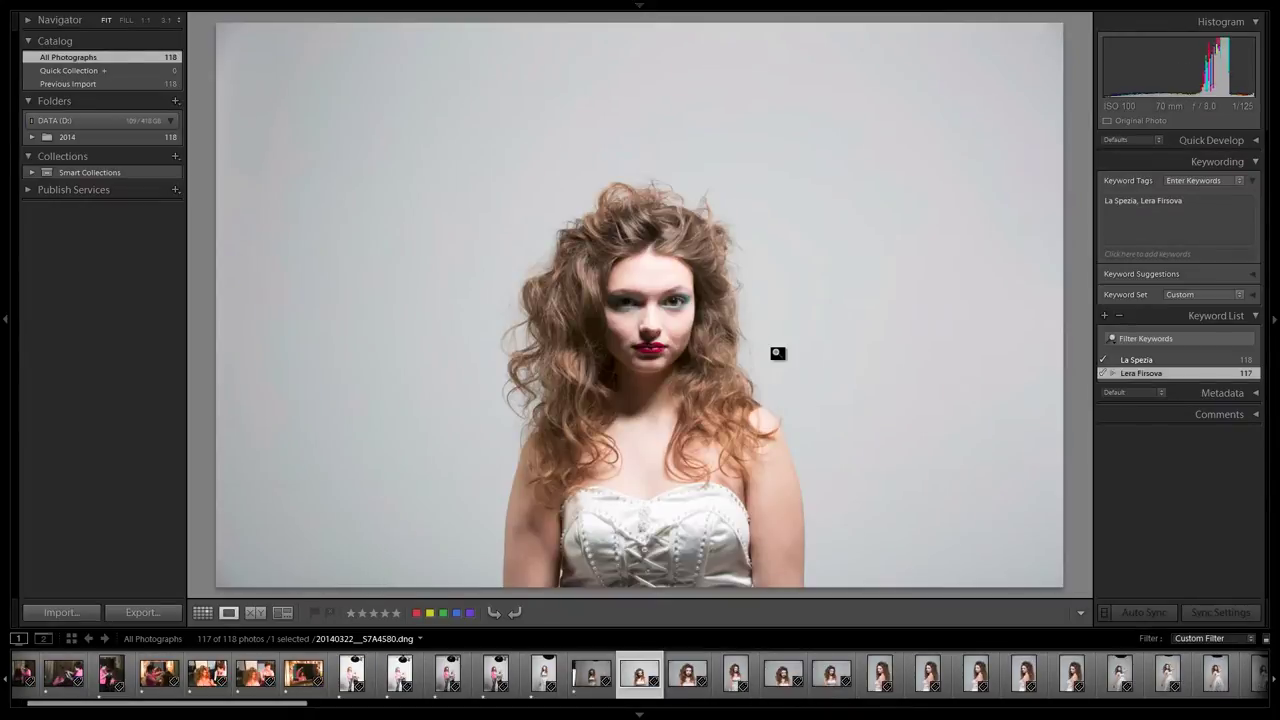
{"action": "key", "text": "1"}
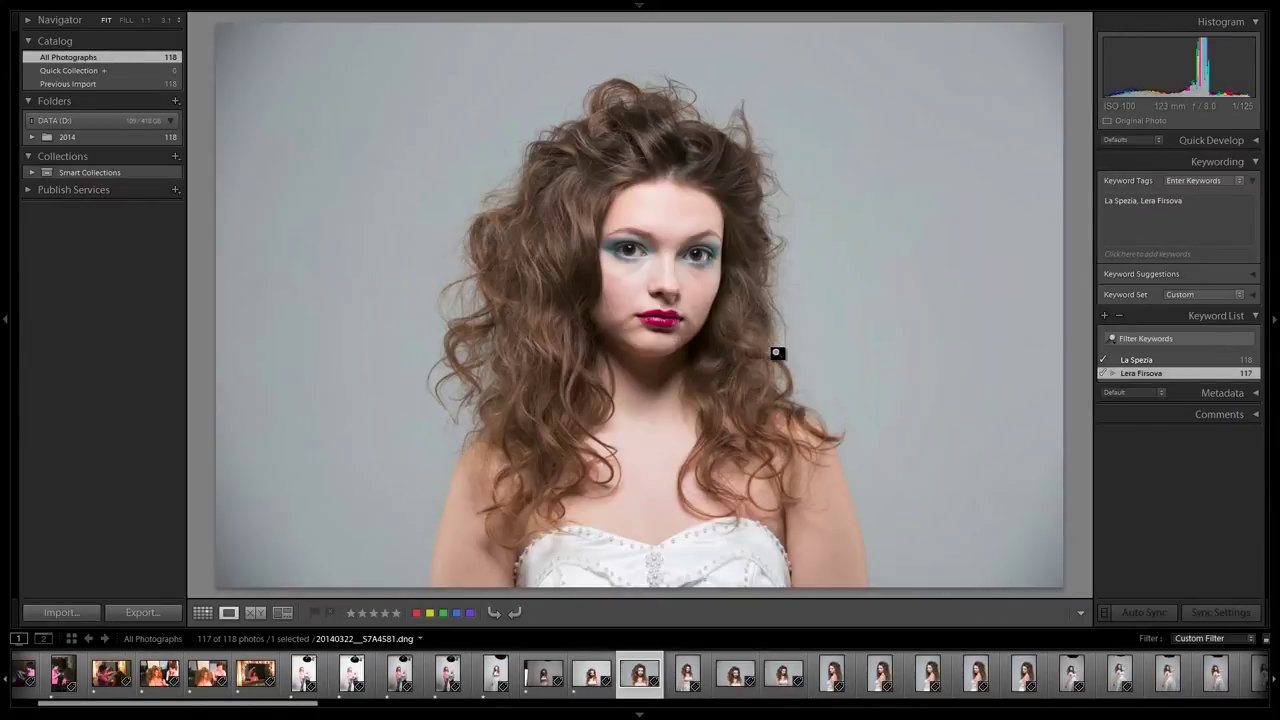
{"action": "key", "text": "3"}
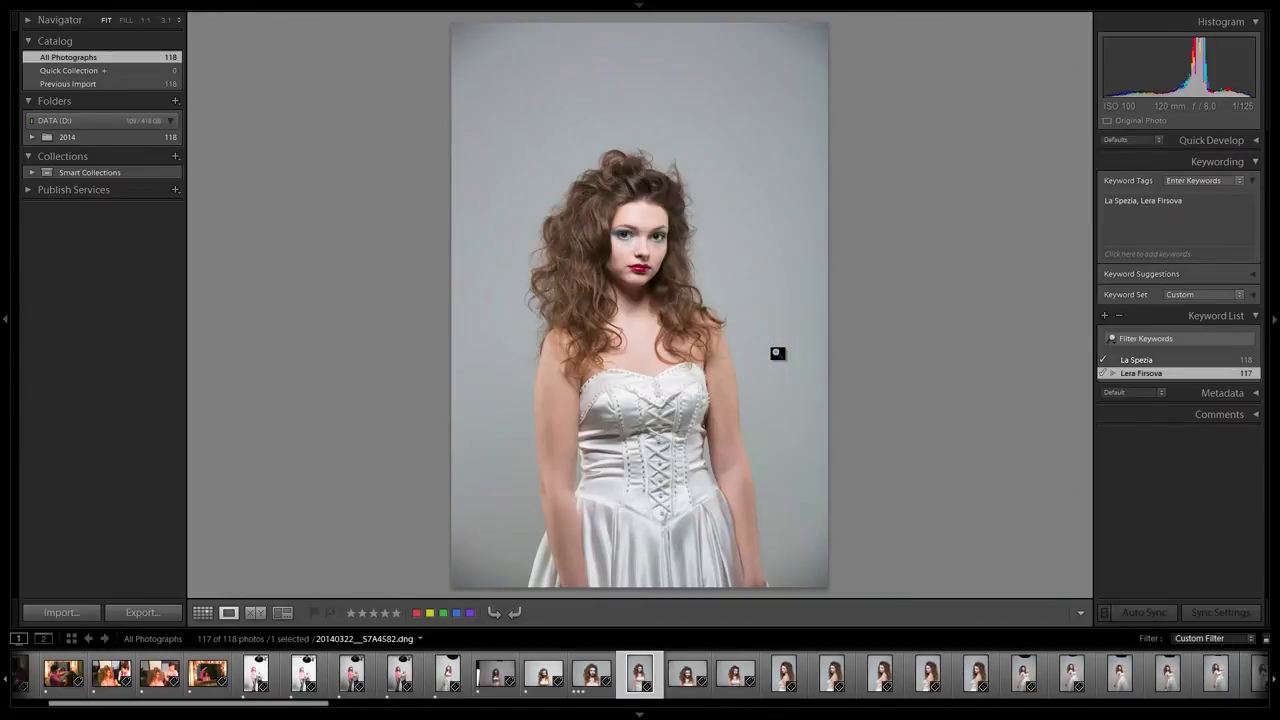
{"action": "key", "text": "3"}
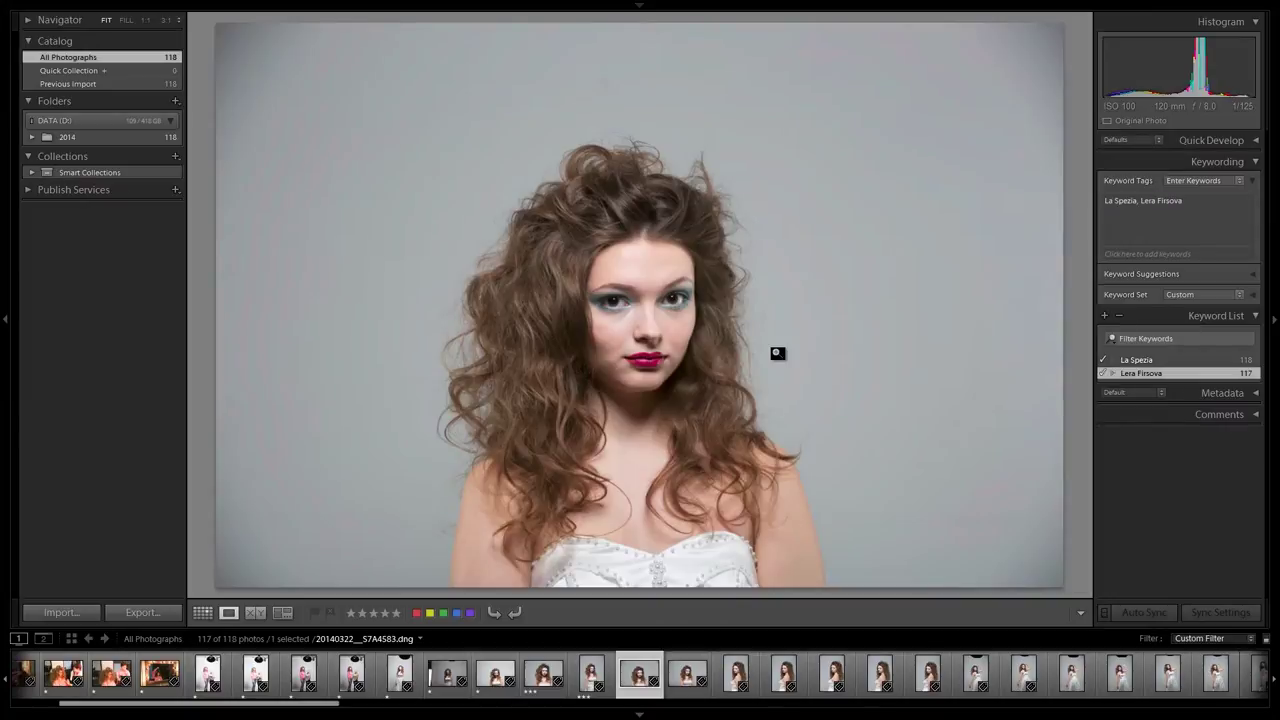
{"action": "key", "text": "3"}
{"action": "key", "text": "Right"}
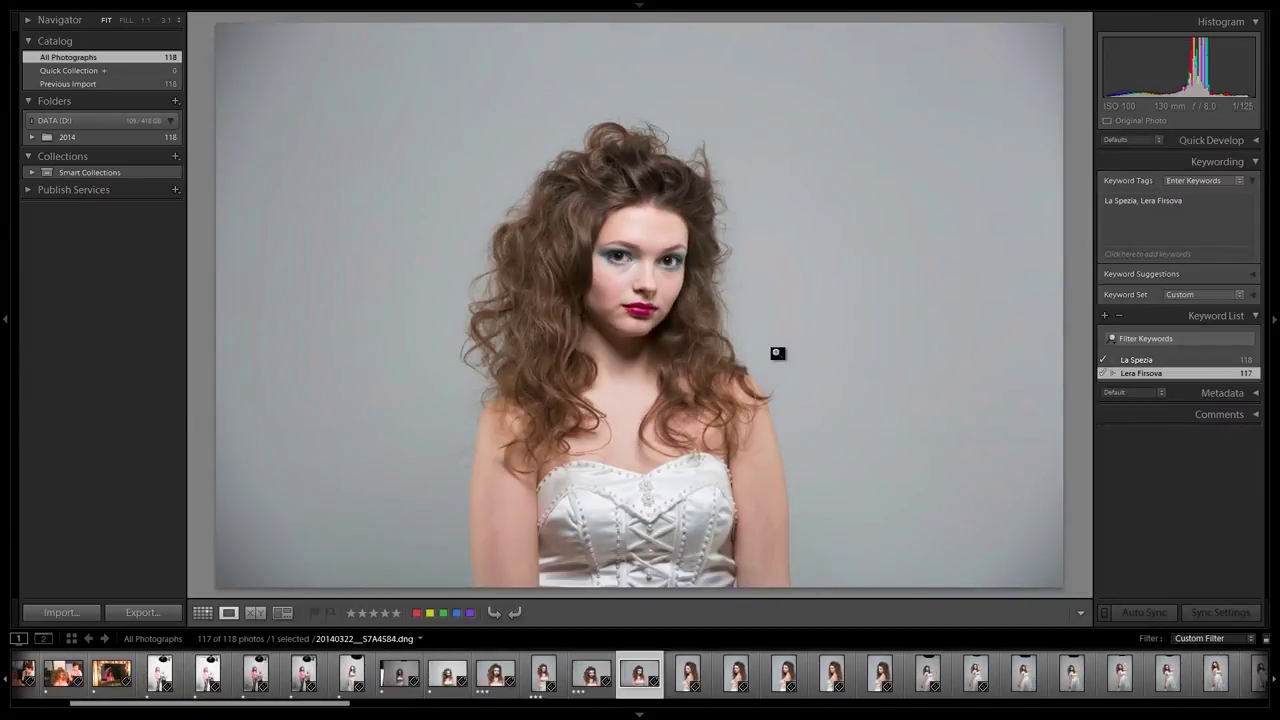
- Give two portraits five stars and compare two over-the-shoulder shots side by side
{"action": "key", "text": "5"}
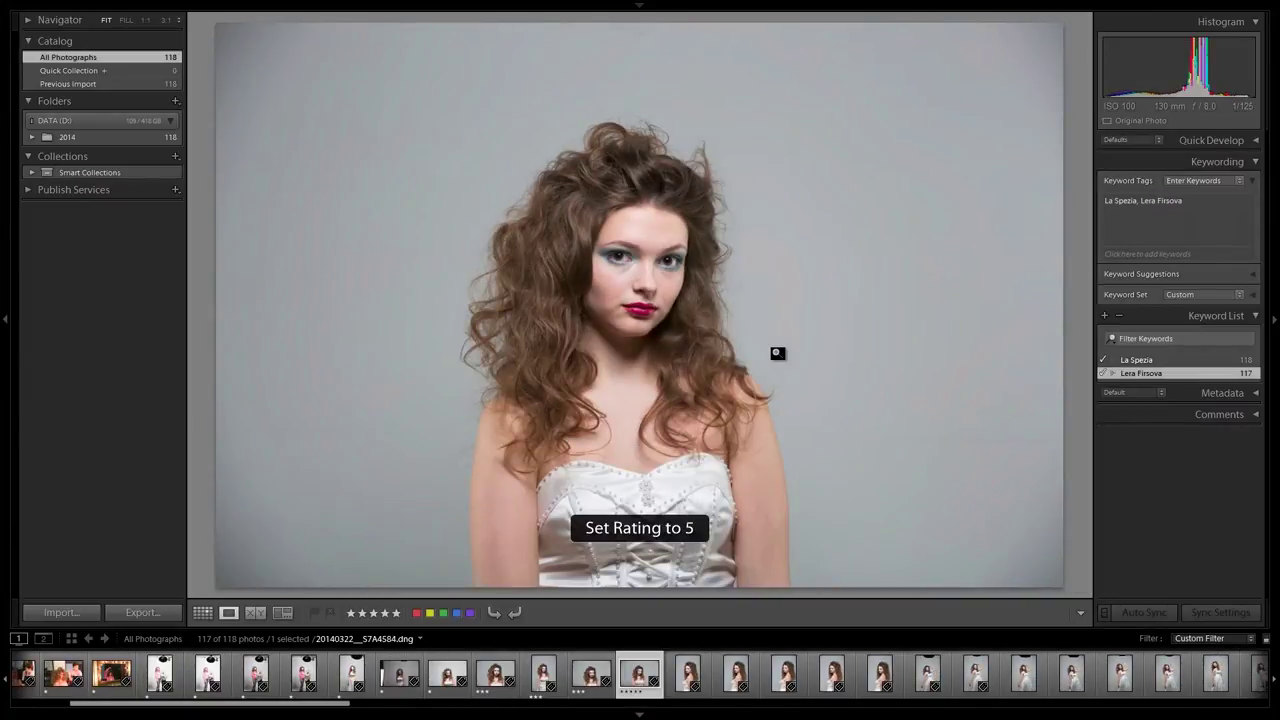
{"action": "key", "text": "Right"}
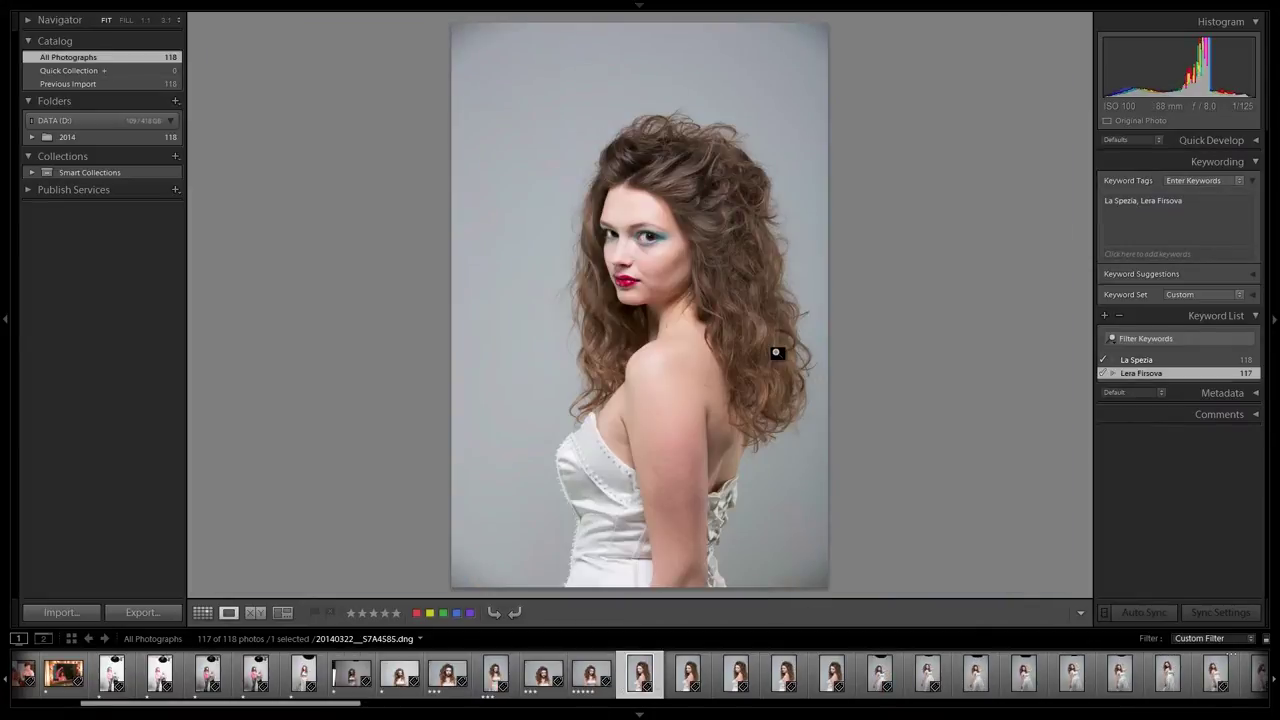
{"action": "key", "text": "Right"}
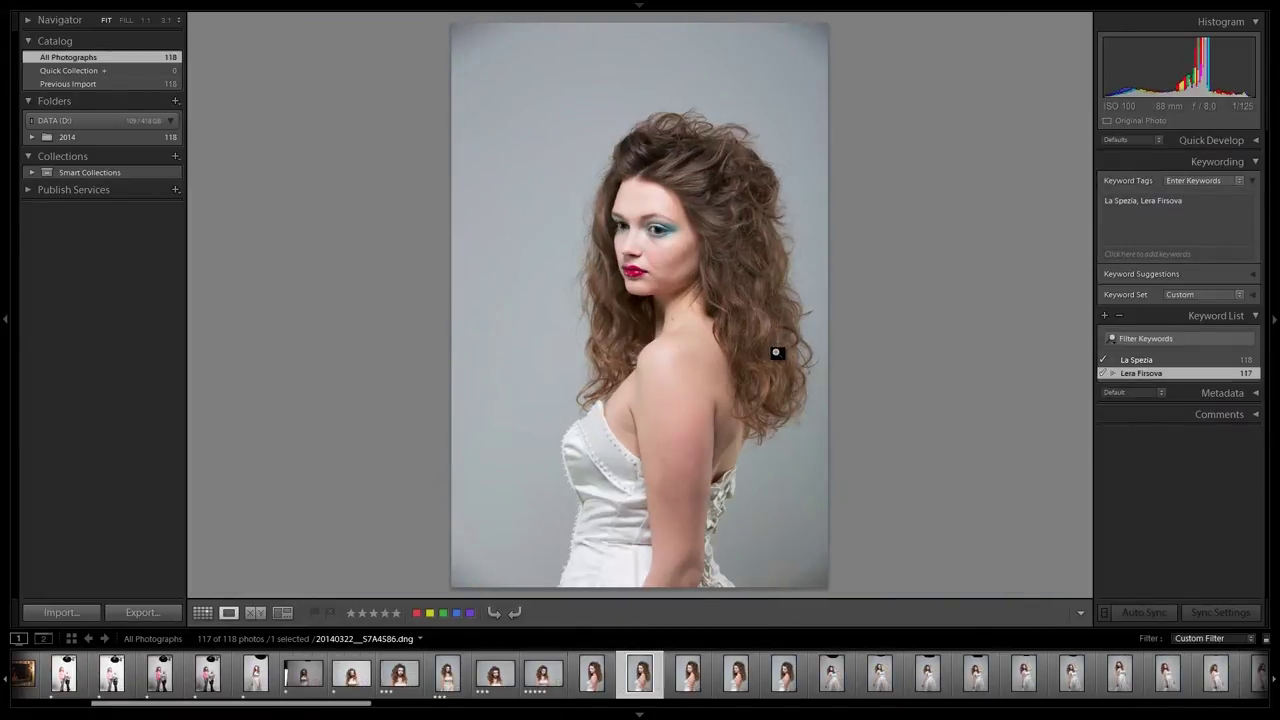
{"action": "key", "text": "Right"}
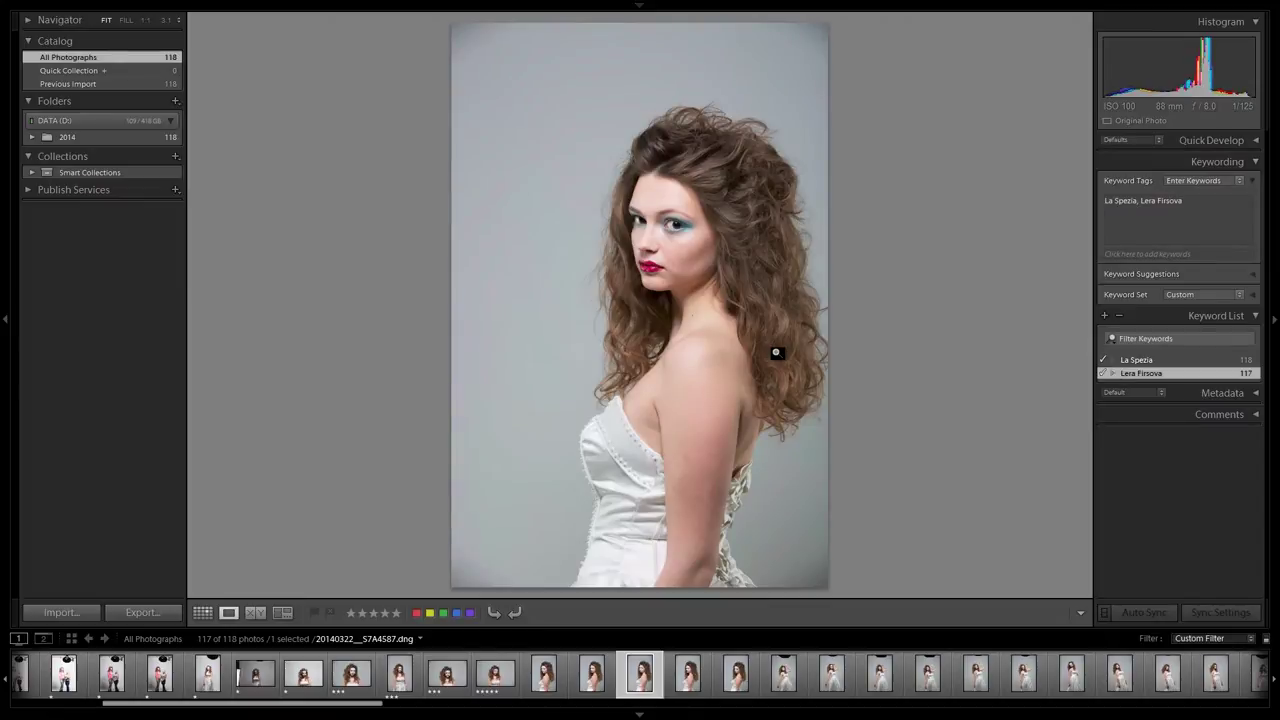
{"action": "key", "text": "Left"}
{"action": "key", "text": "Left"}
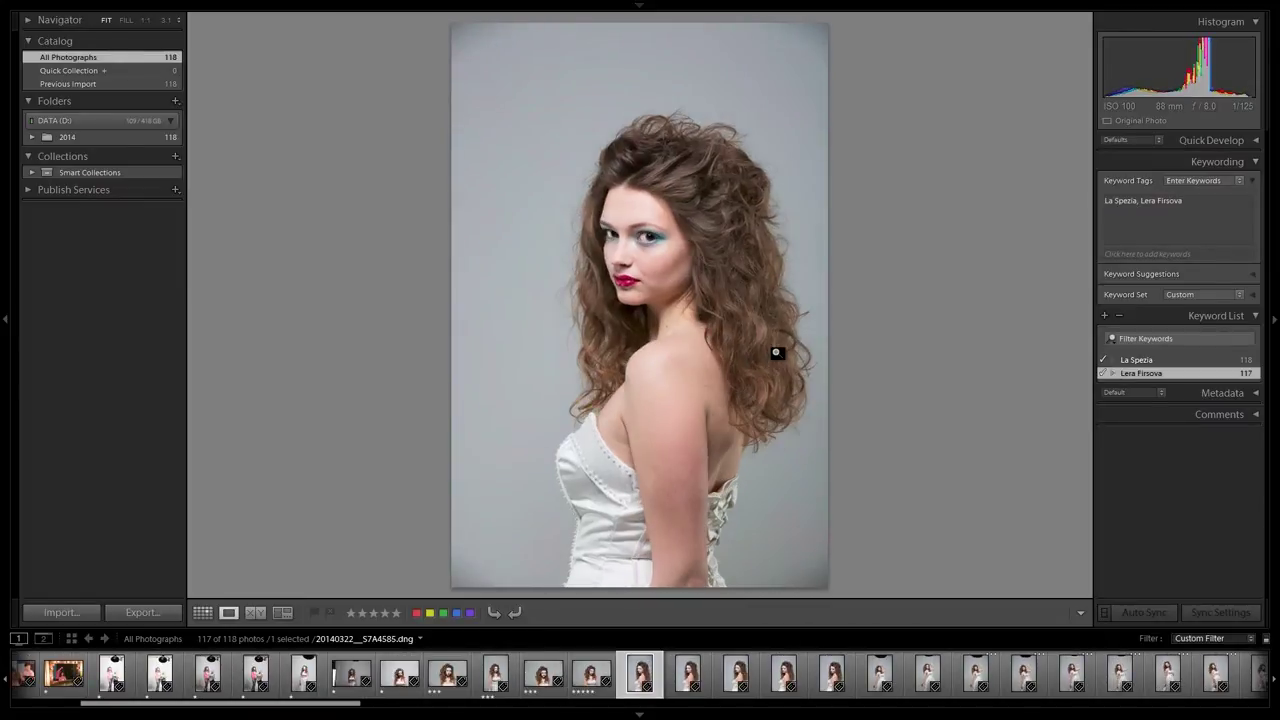
{"action": "key", "text": "5"}
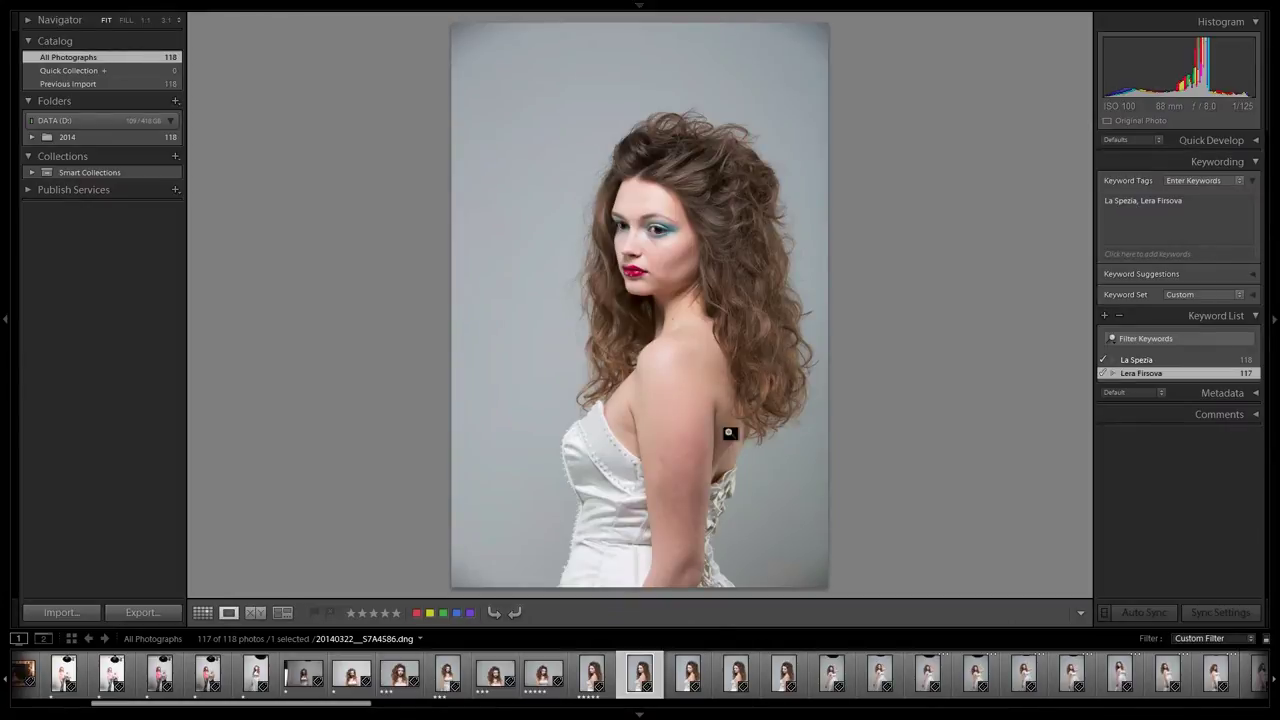
{"action": "left_click", "coordinate": [686, 678], "text": "ctrl"}
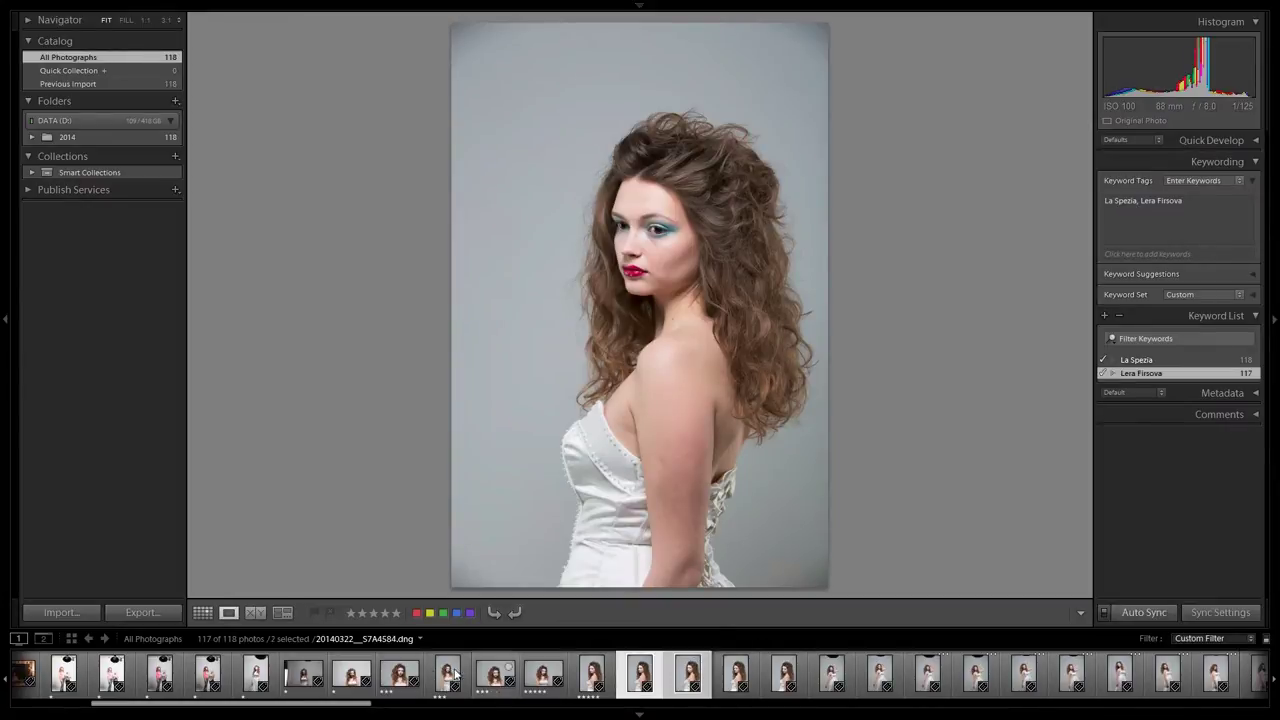
{"action": "left_click", "coordinate": [251, 613]}
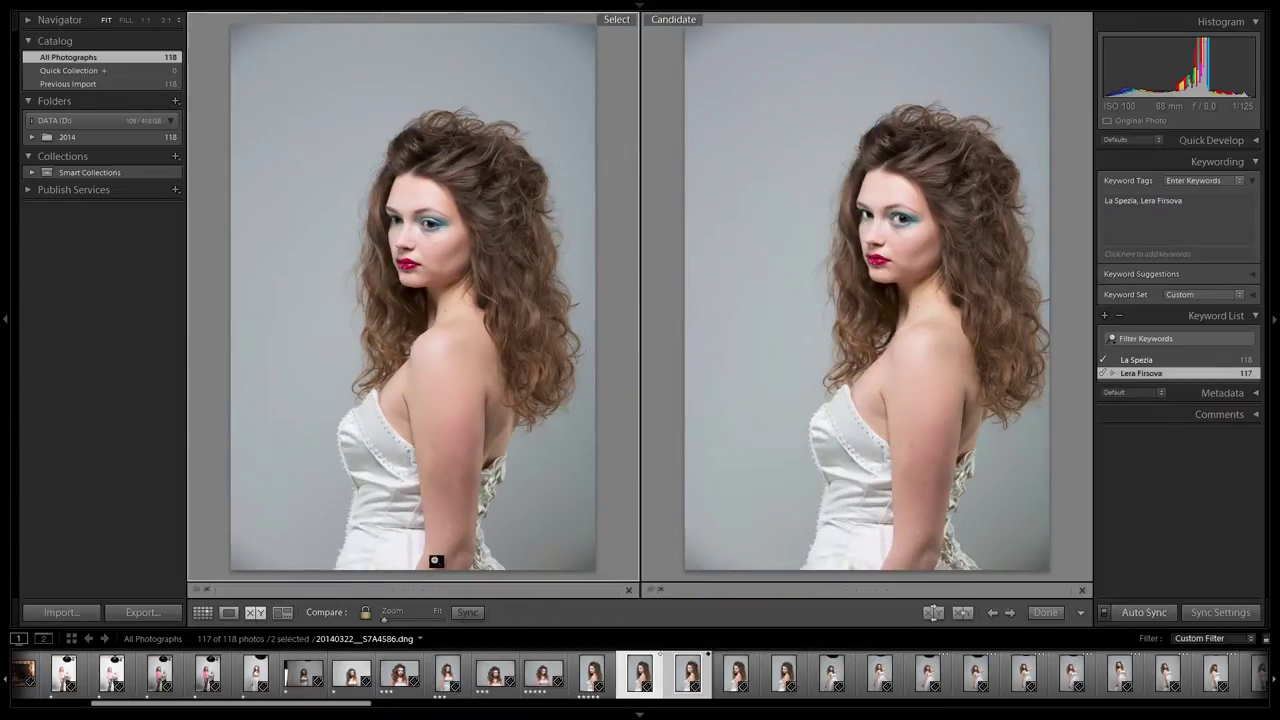
- Compare other shots, rate the compared over-the-shoulder shot three stars, and return to Loupe
{"action": "left_click", "coordinate": [735, 677]}
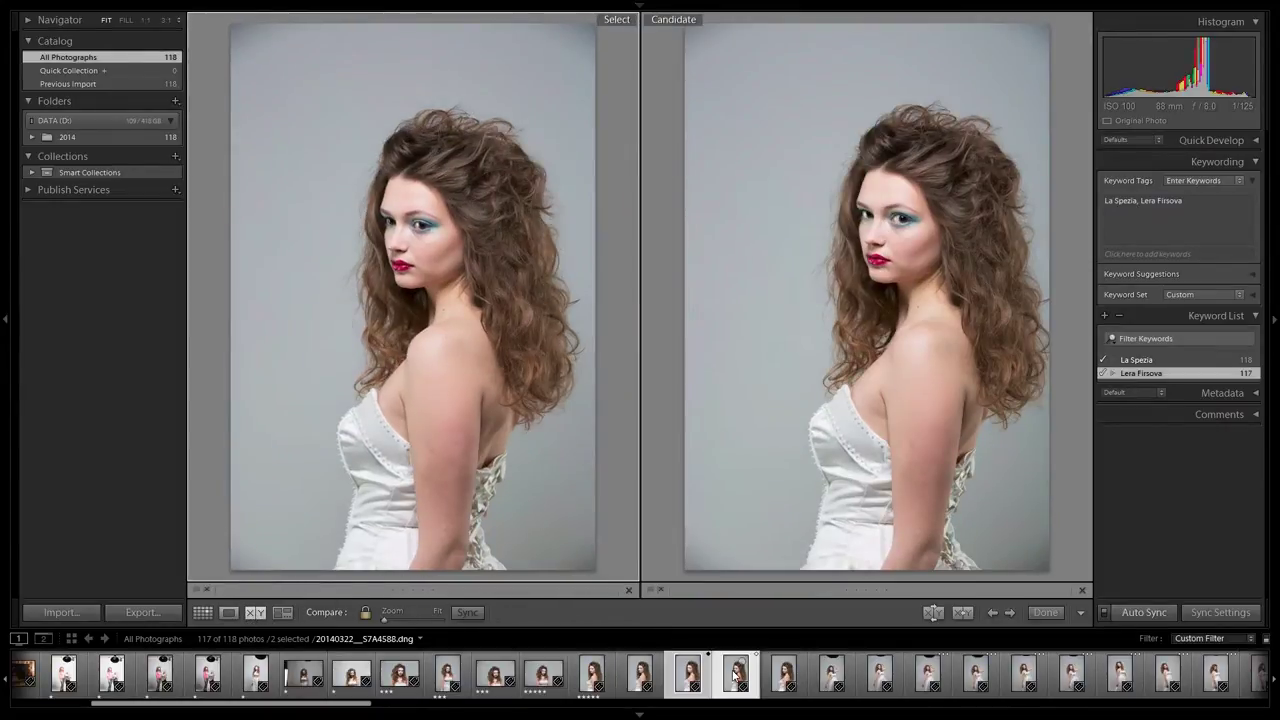
{"action": "left_click", "coordinate": [787, 680]}
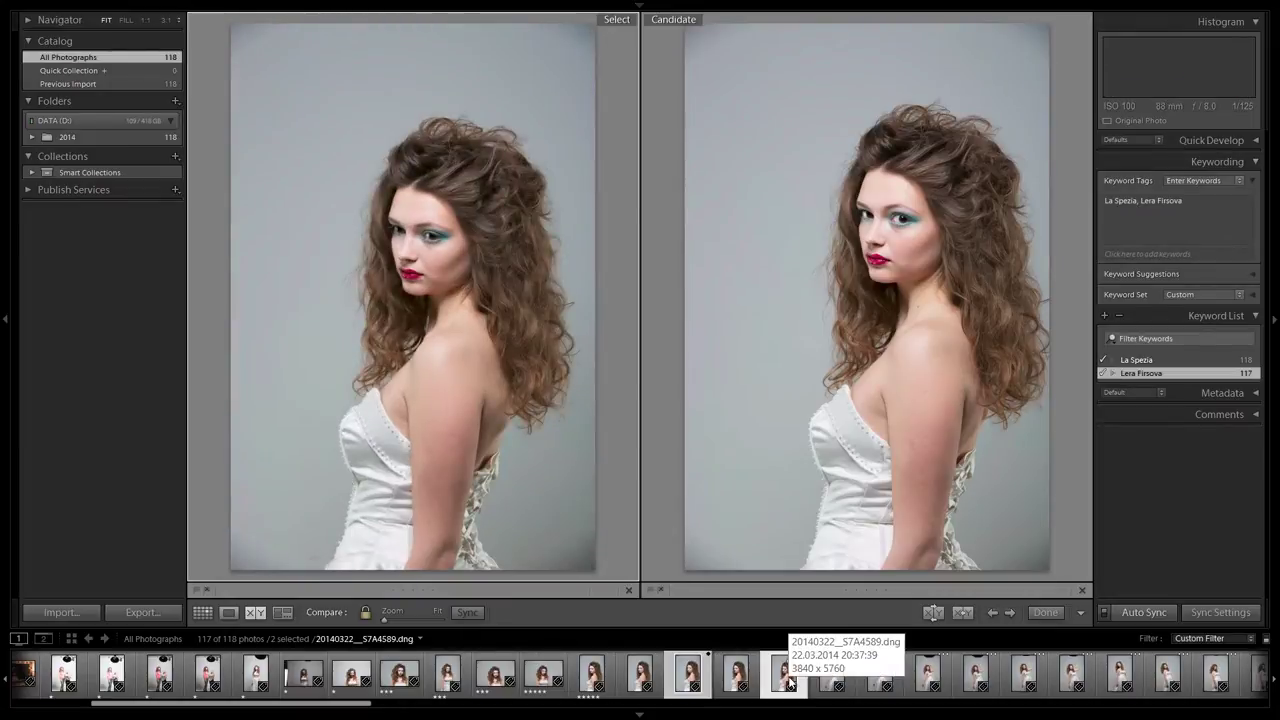
{"action": "left_click", "coordinate": [827, 680]}
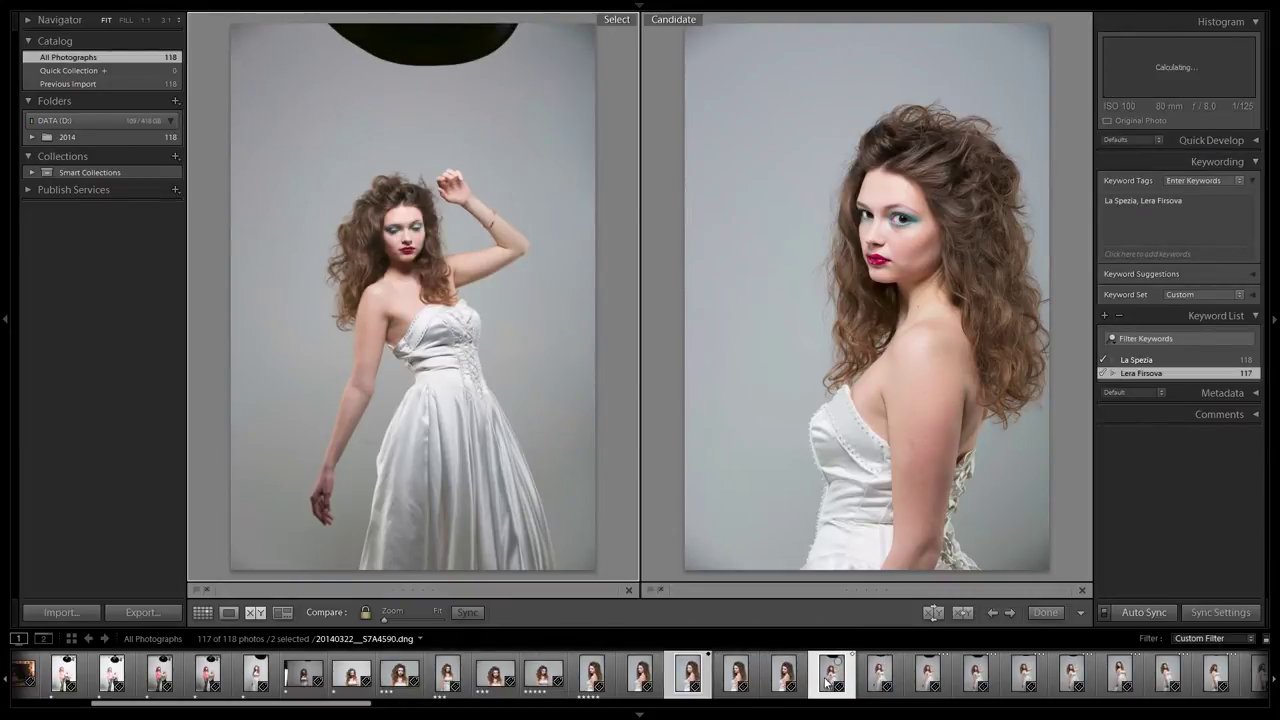
{"action": "left_click", "coordinate": [786, 678]}
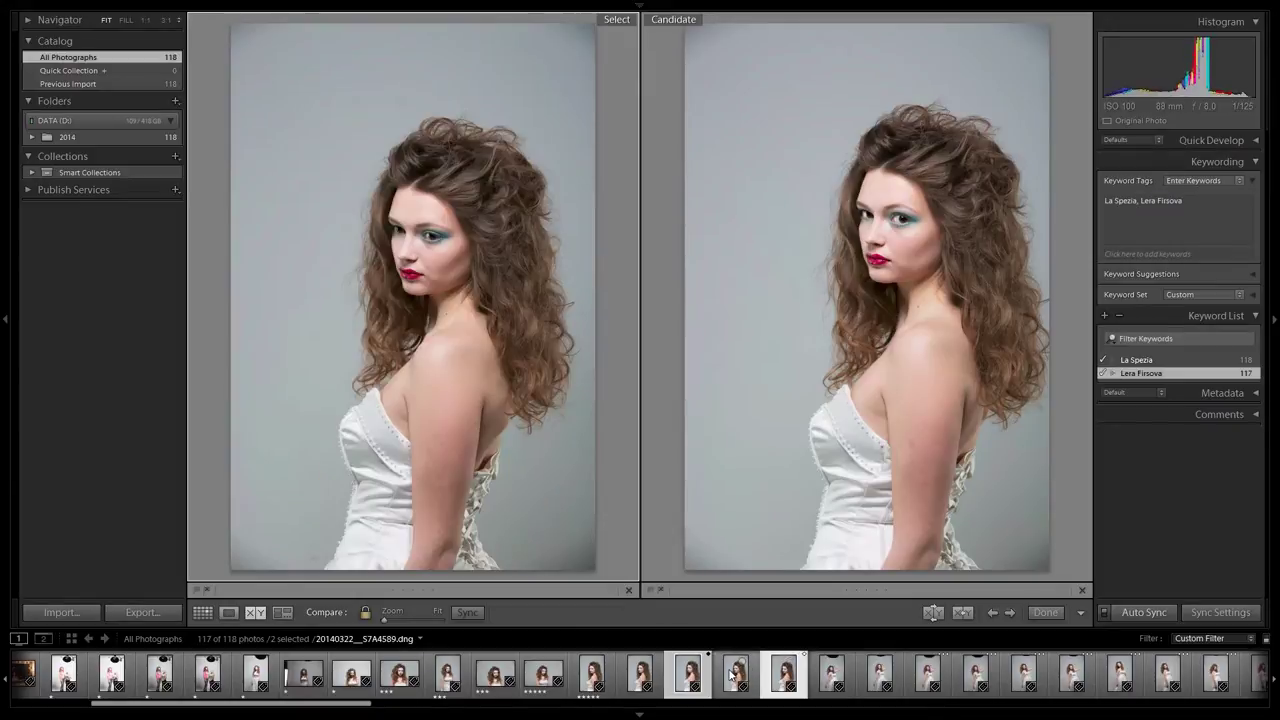
{"action": "left_click", "coordinate": [734, 678]}
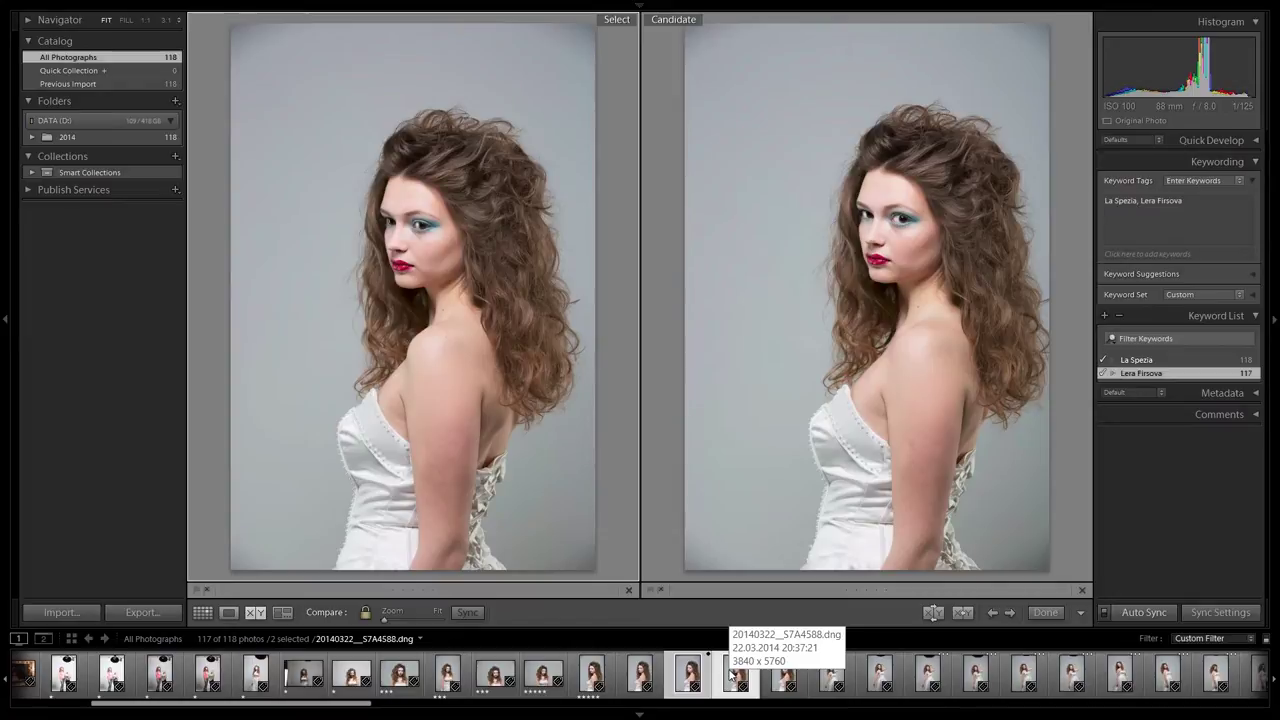
{"action": "key", "text": "3"}
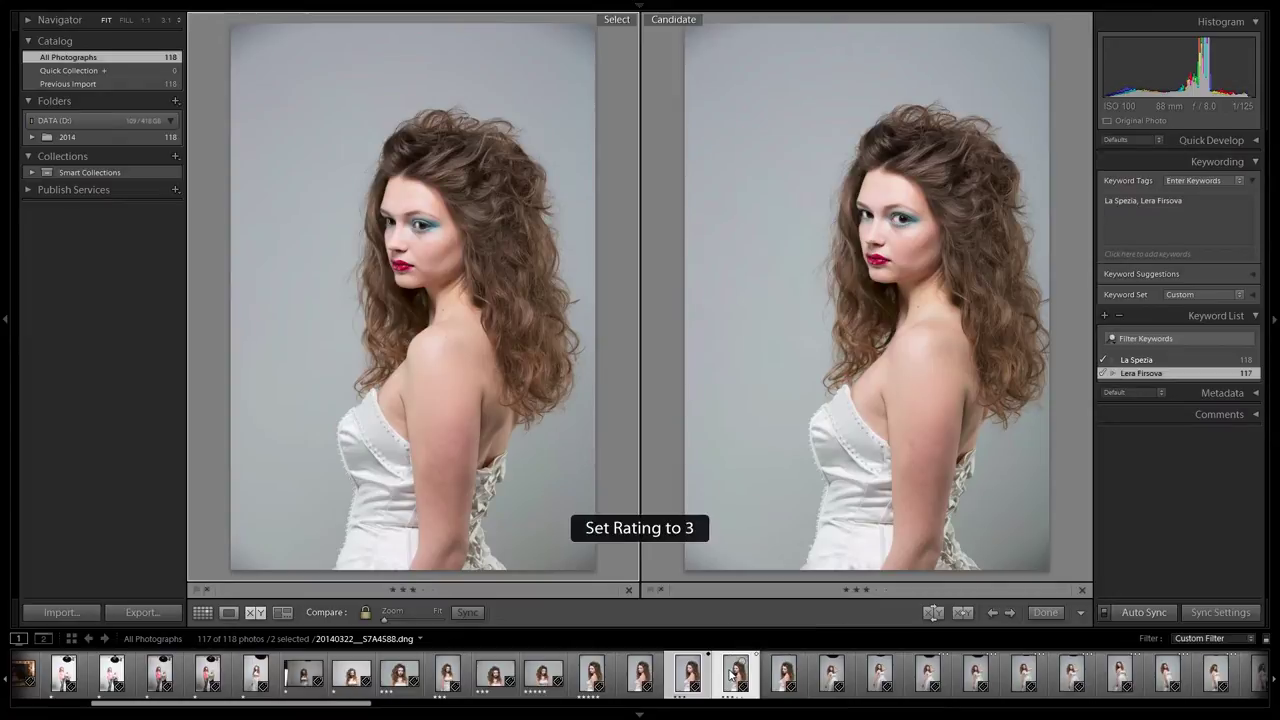
{"action": "left_click", "coordinate": [643, 680]}
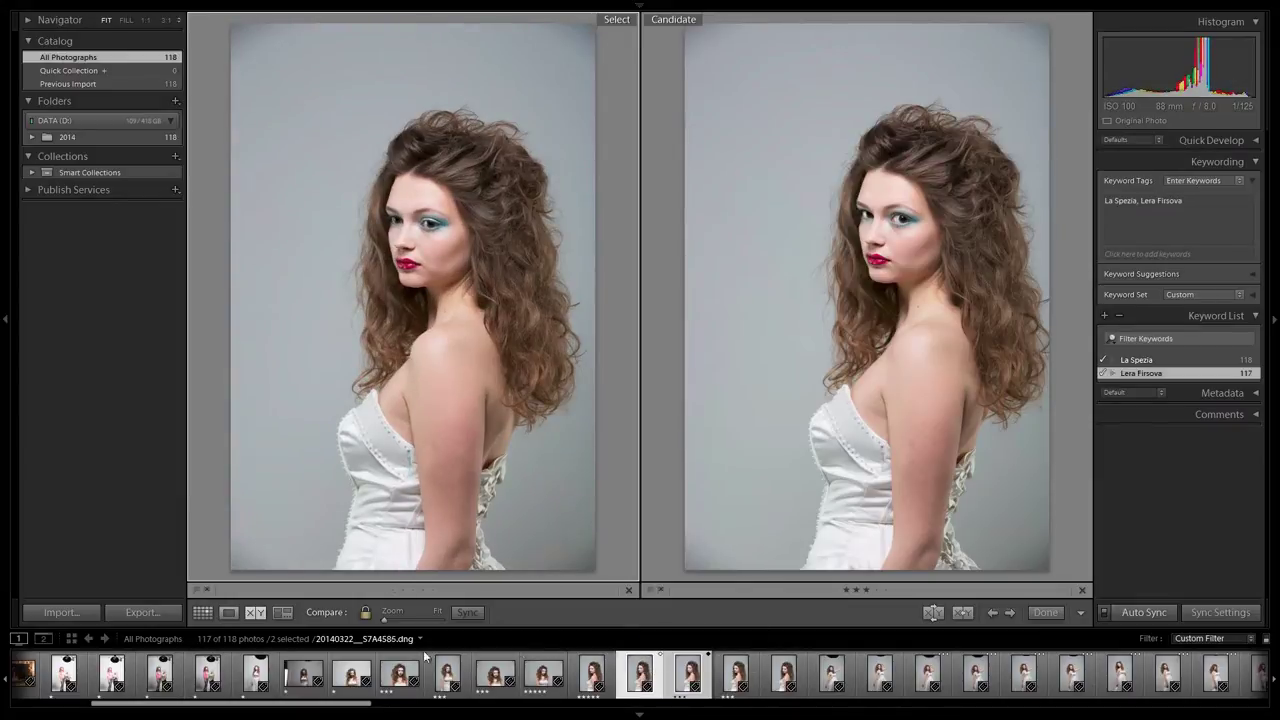
{"action": "left_click", "coordinate": [228, 612]}
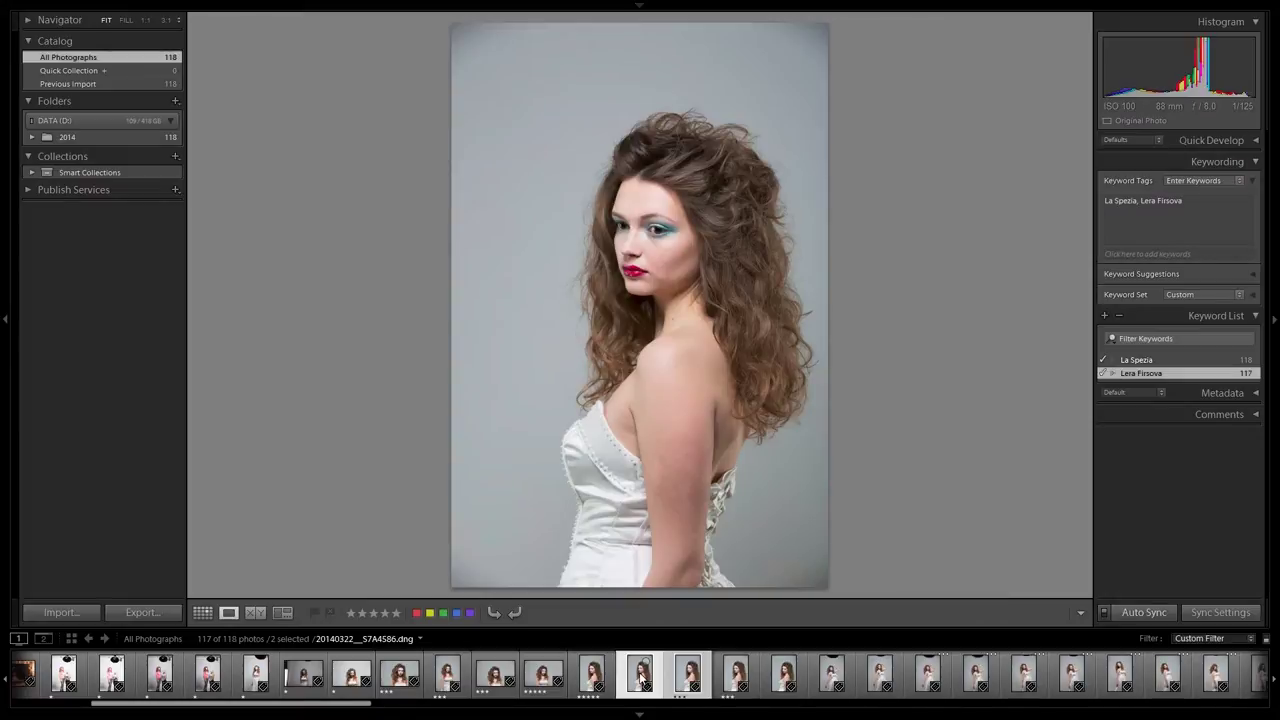
- Rate keepers S7A4586 and S7A4589 five stars, one weaker photo two stars, another five
{"action": "left_click", "coordinate": [593, 679]}
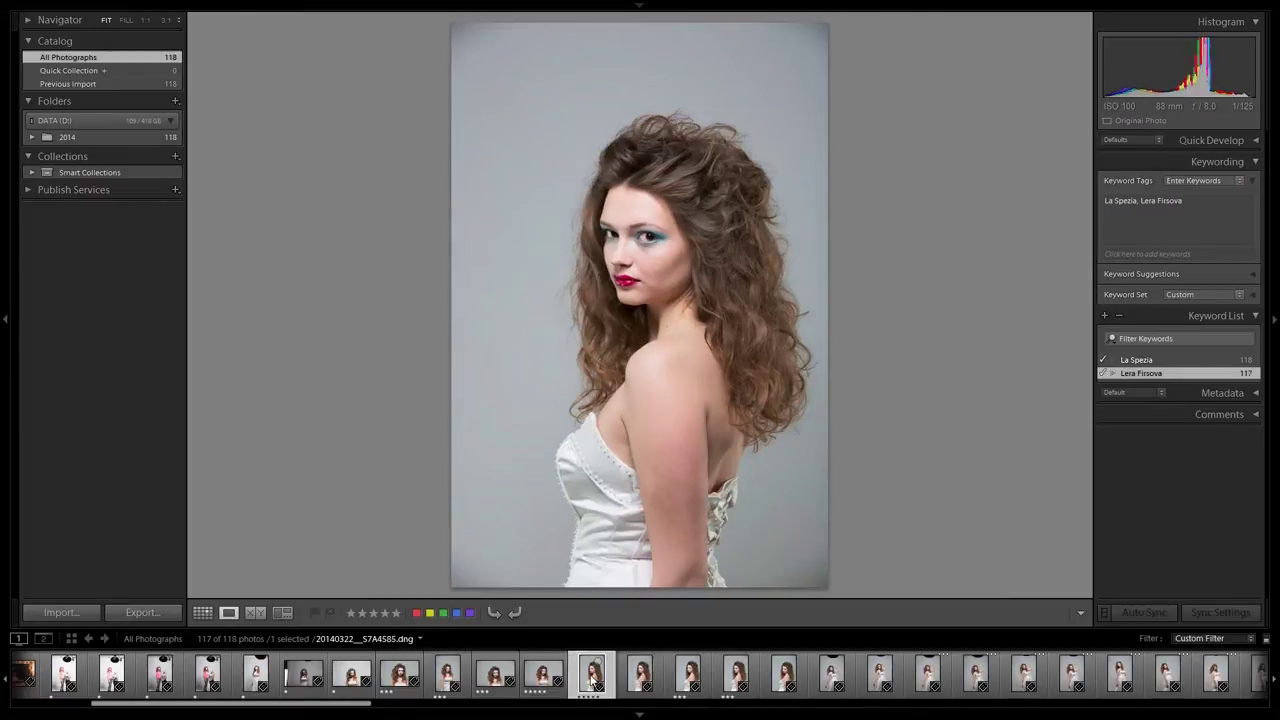
{"action": "left_click", "coordinate": [640, 681]}
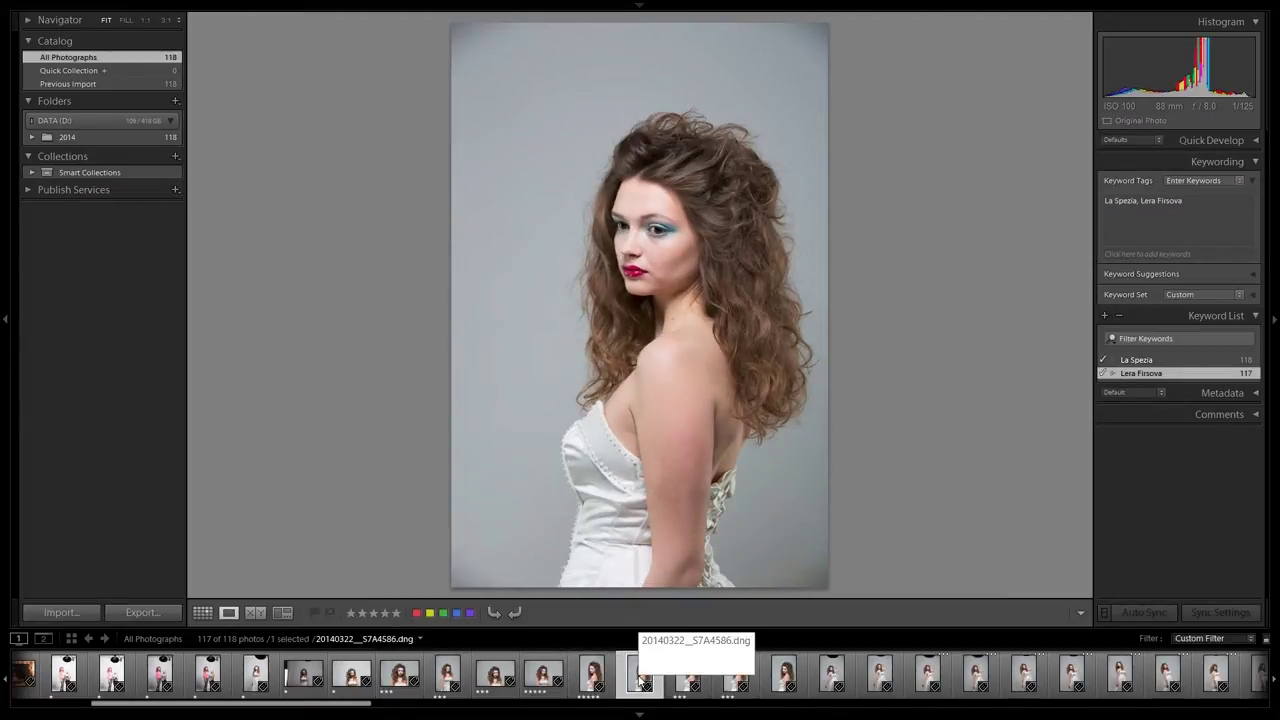
{"action": "key", "text": "5"}
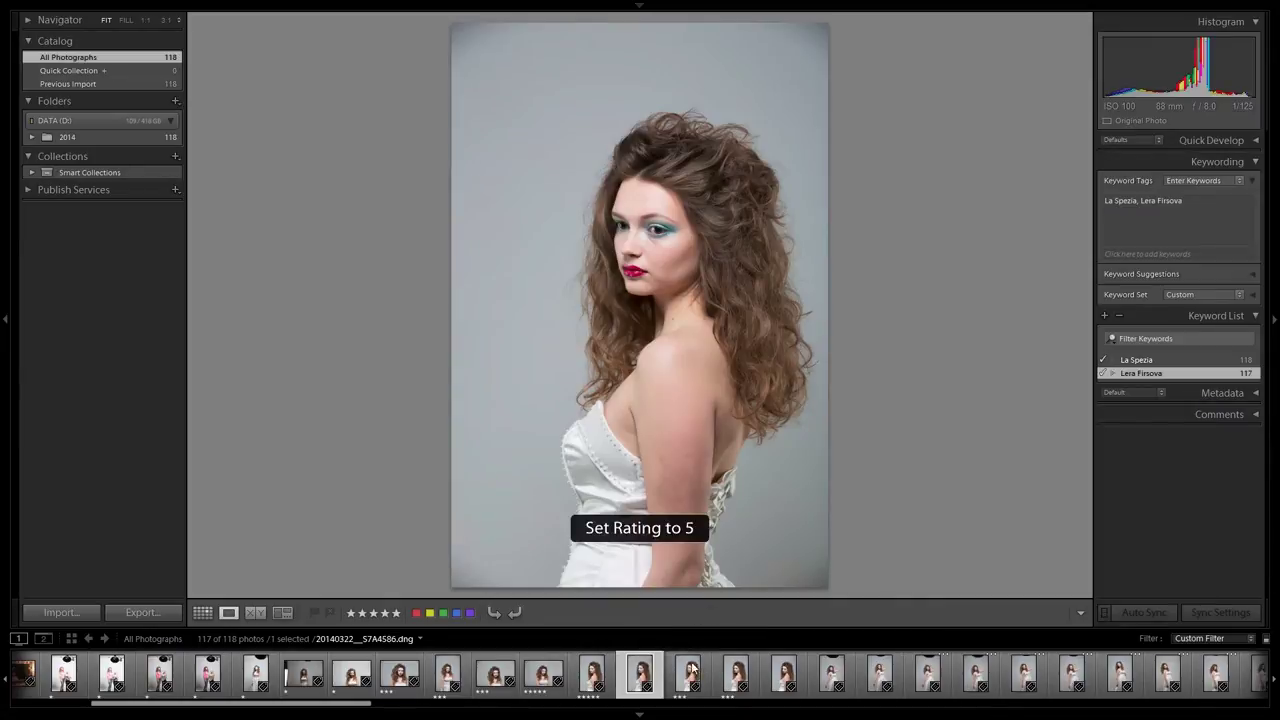
{"action": "left_click", "coordinate": [690, 672]}
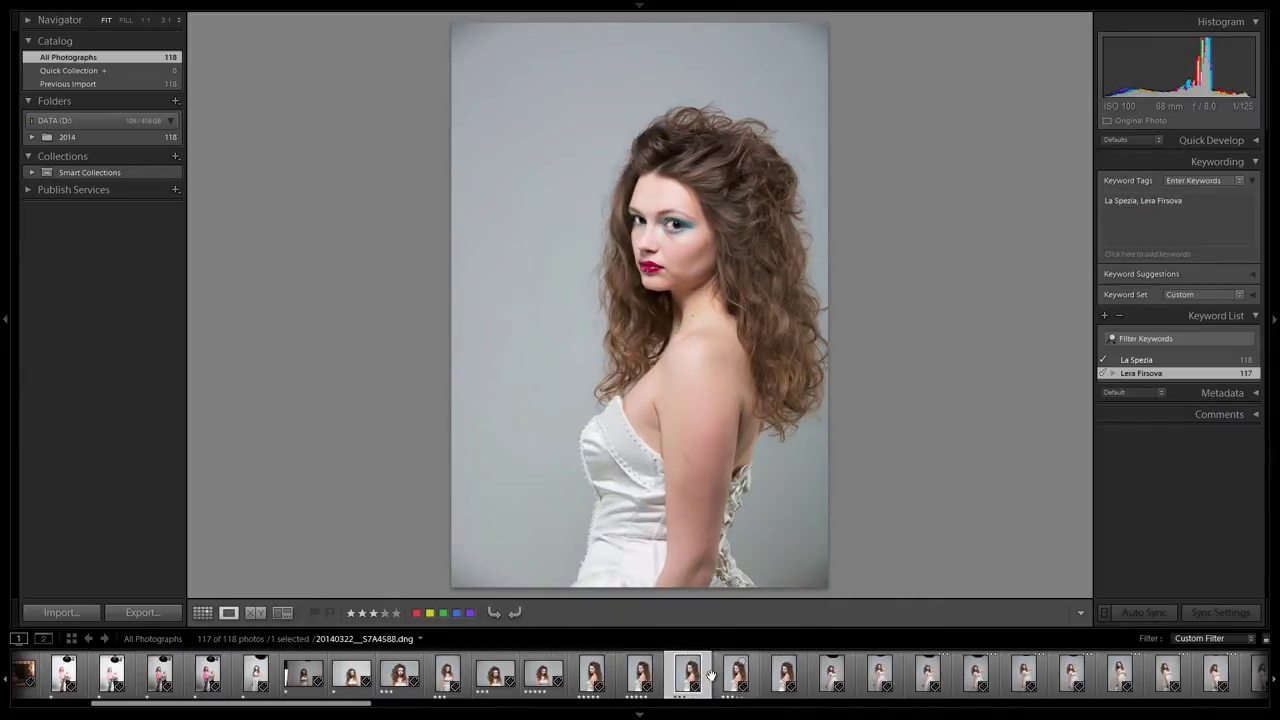
{"action": "left_click", "coordinate": [733, 678]}
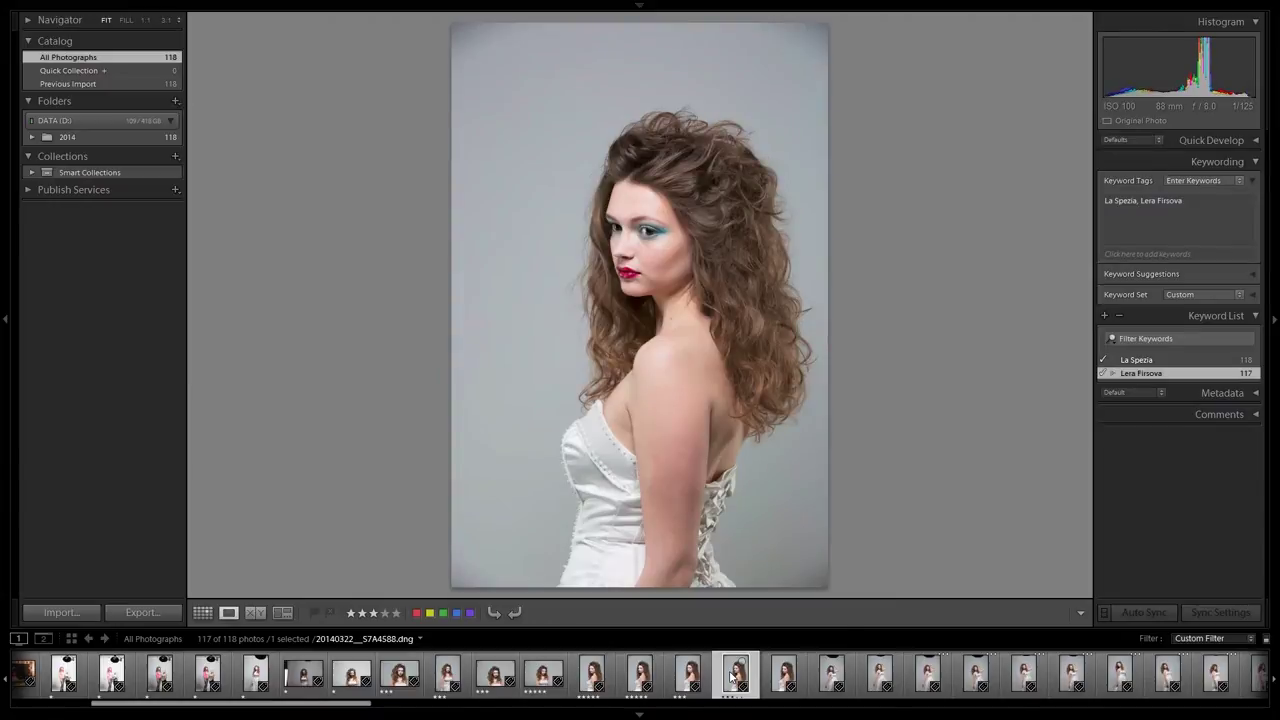
{"action": "left_click", "coordinate": [780, 678]}
{"action": "mouse_move", "coordinate": [783, 673]}
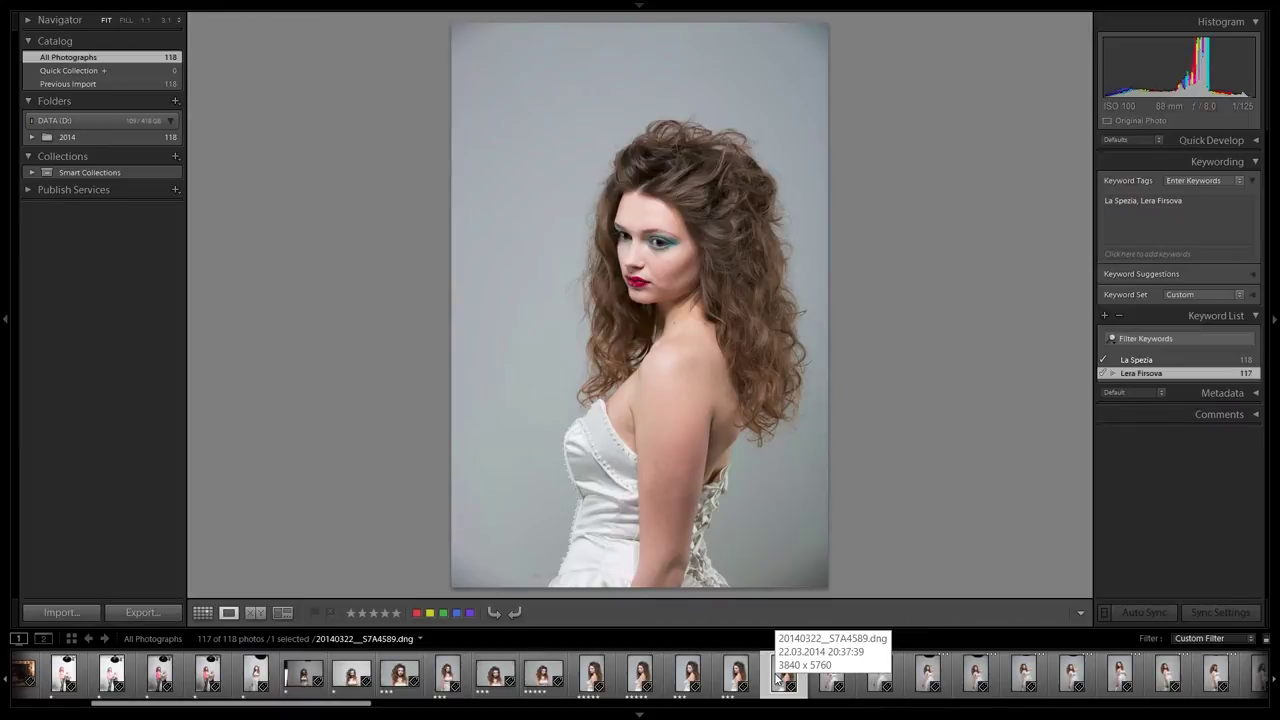
{"action": "key", "text": "5"}
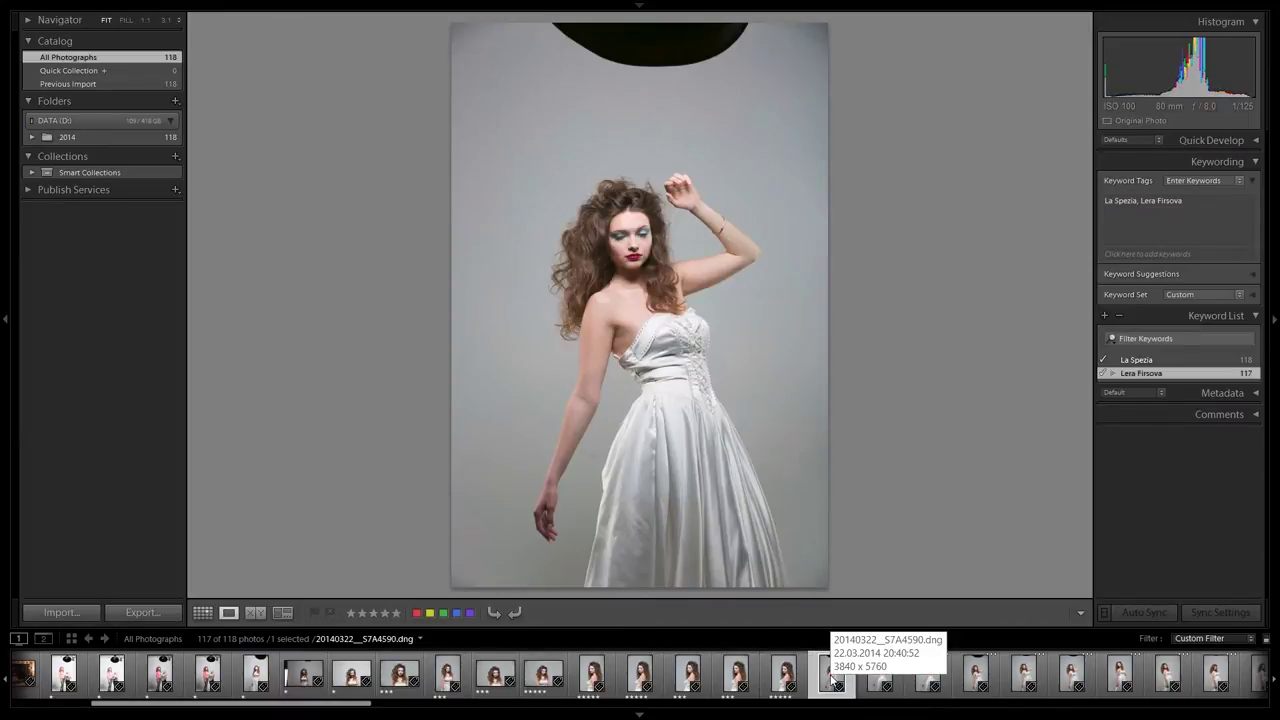
{"action": "key", "text": "2"}
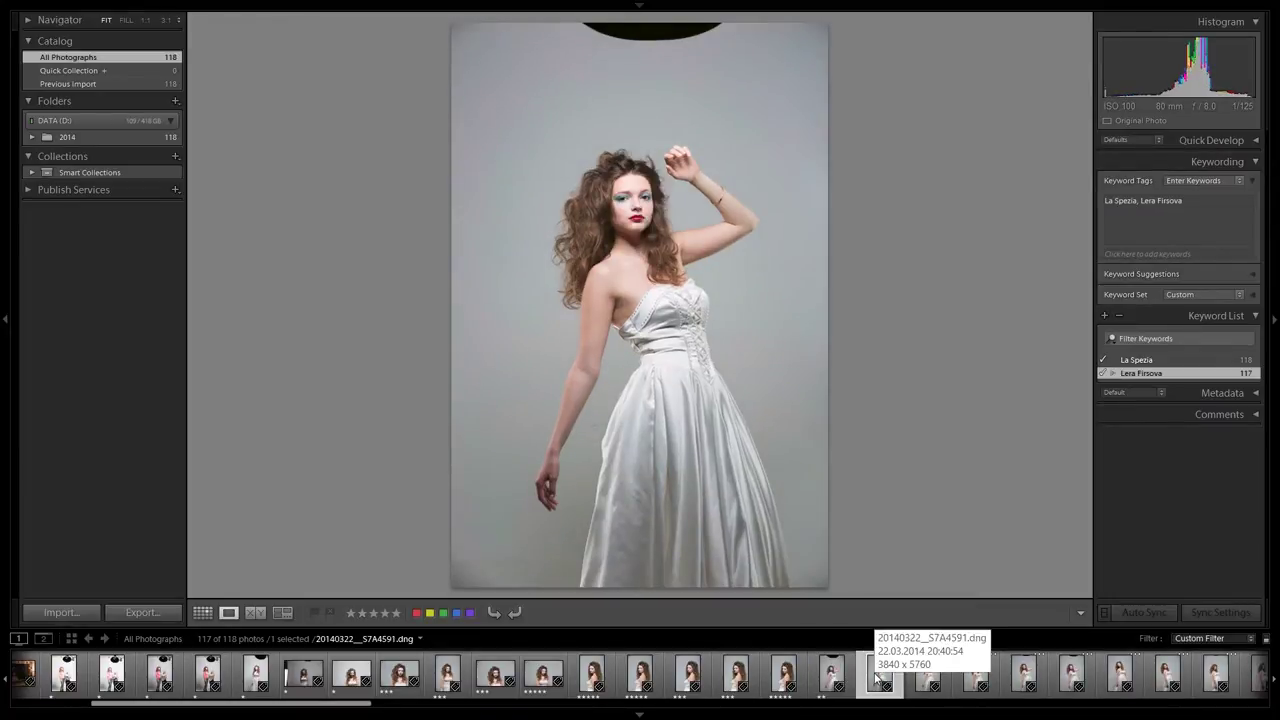
{"action": "key", "text": "5"}
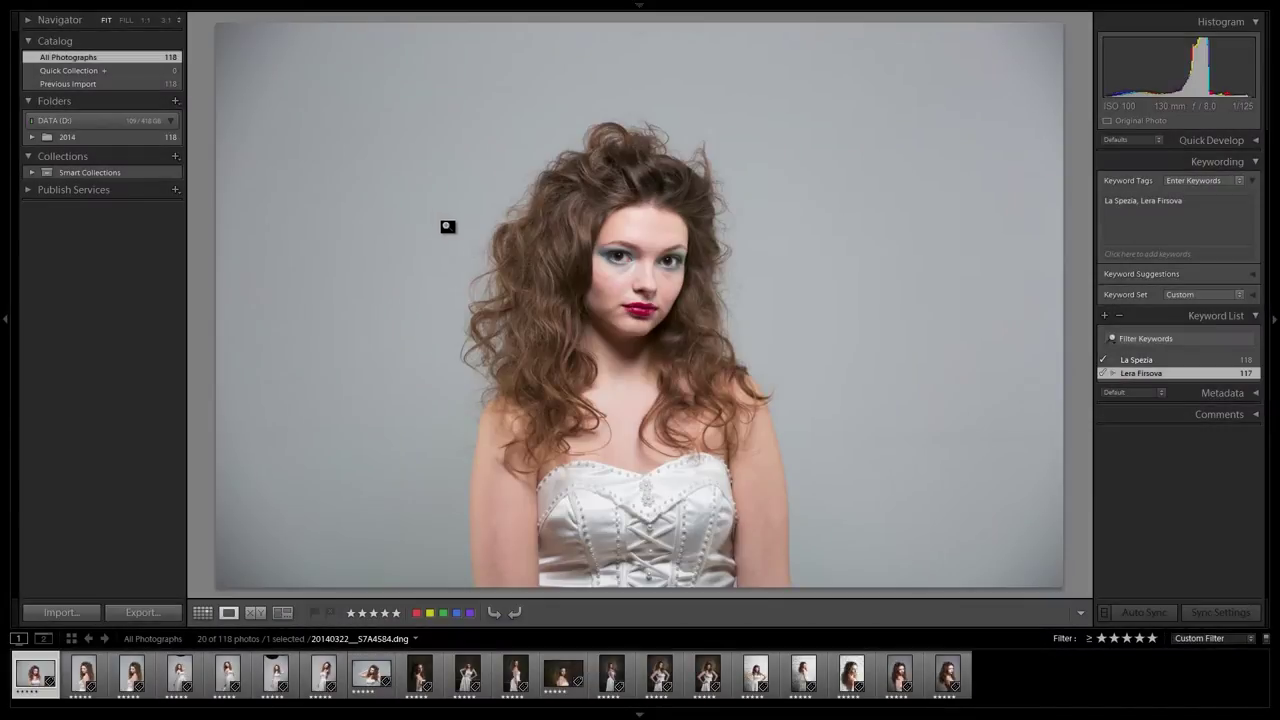
- Start a new smart collection requiring a five-star rating, and add a second rule
{"action": "left_click", "coordinate": [175, 157]}
{"action": "left_click", "coordinate": [204, 192]}
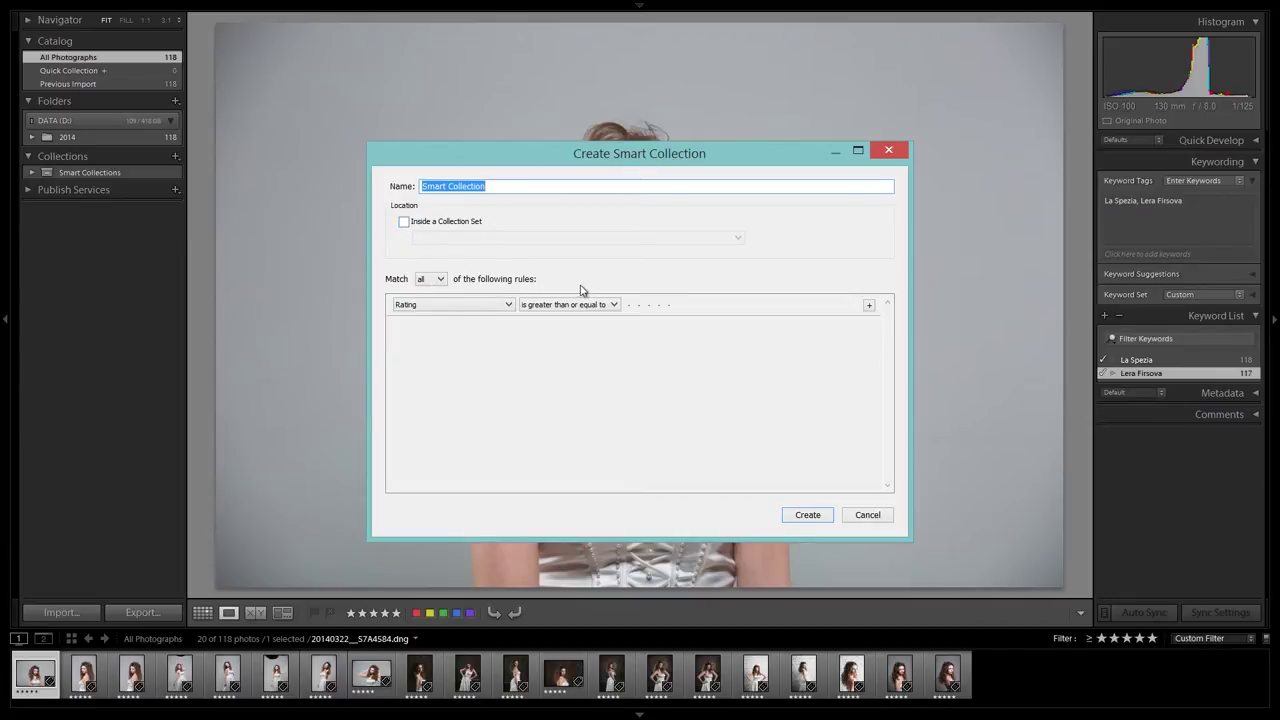
{"action": "left_click", "coordinate": [669, 306]}
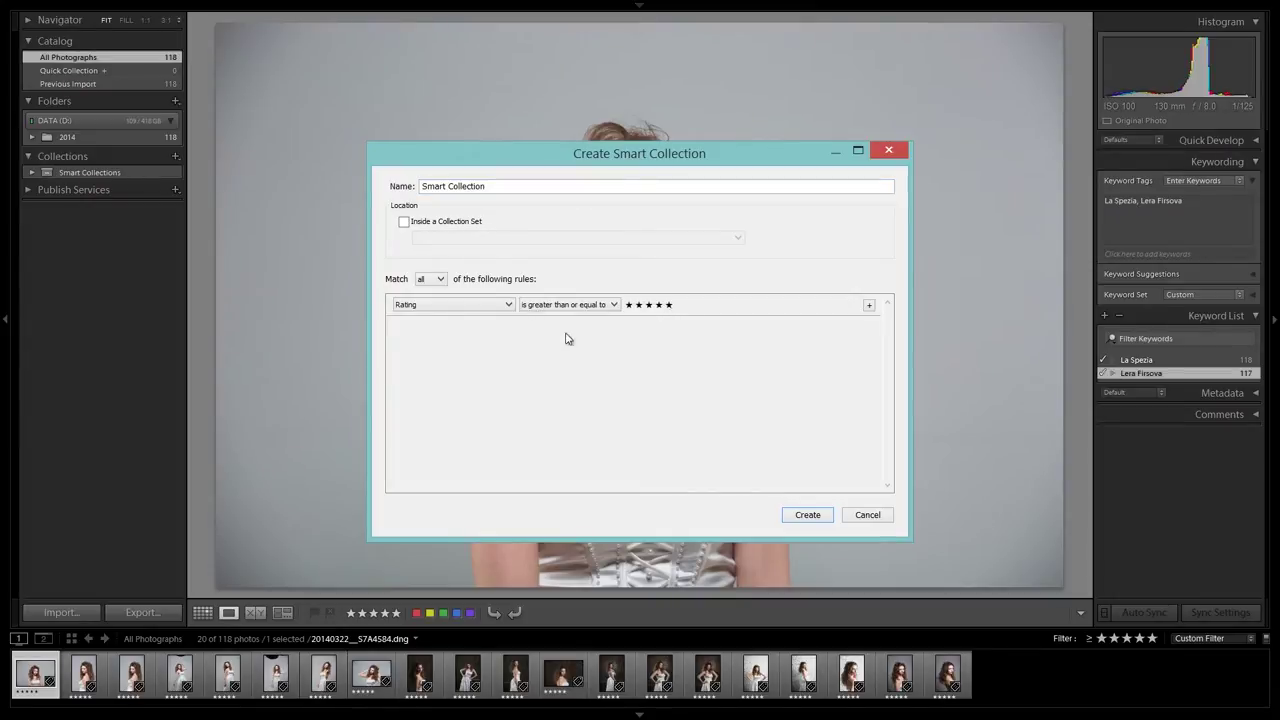
{"action": "left_click", "coordinate": [869, 305]}
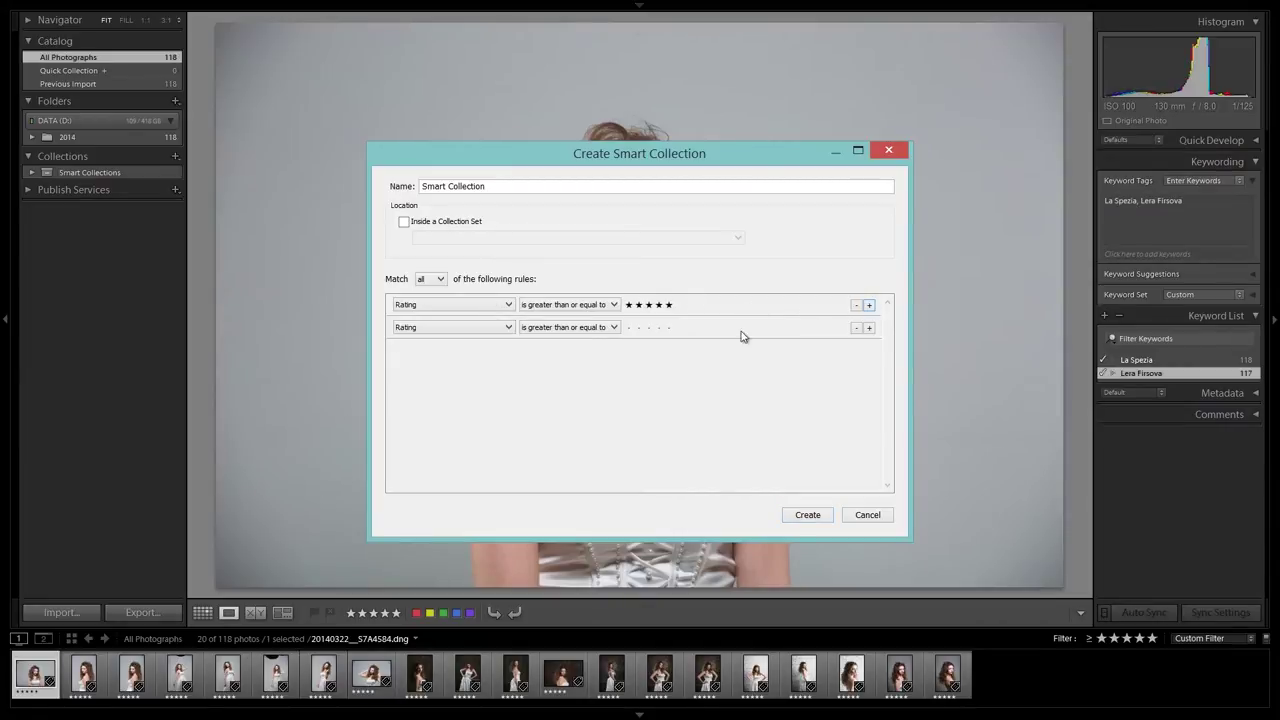
{"action": "left_click", "coordinate": [508, 328]}
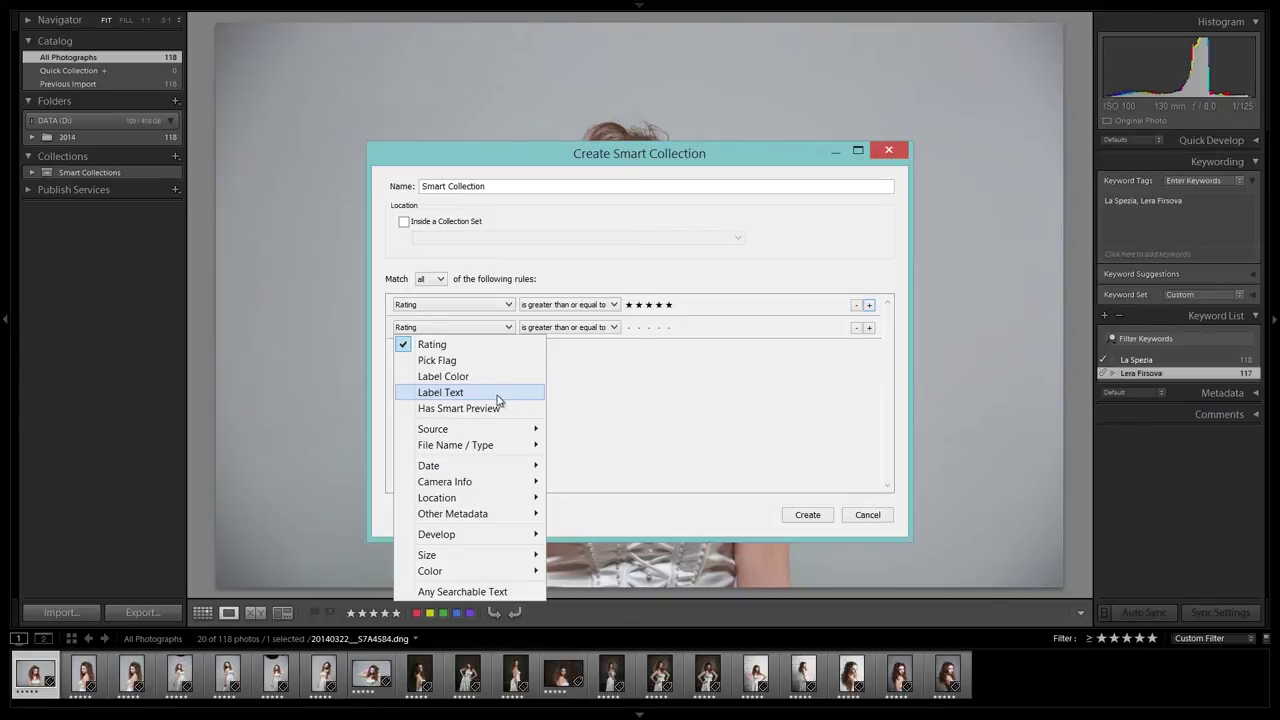
{"action": "mouse_move", "coordinate": [453, 513]}
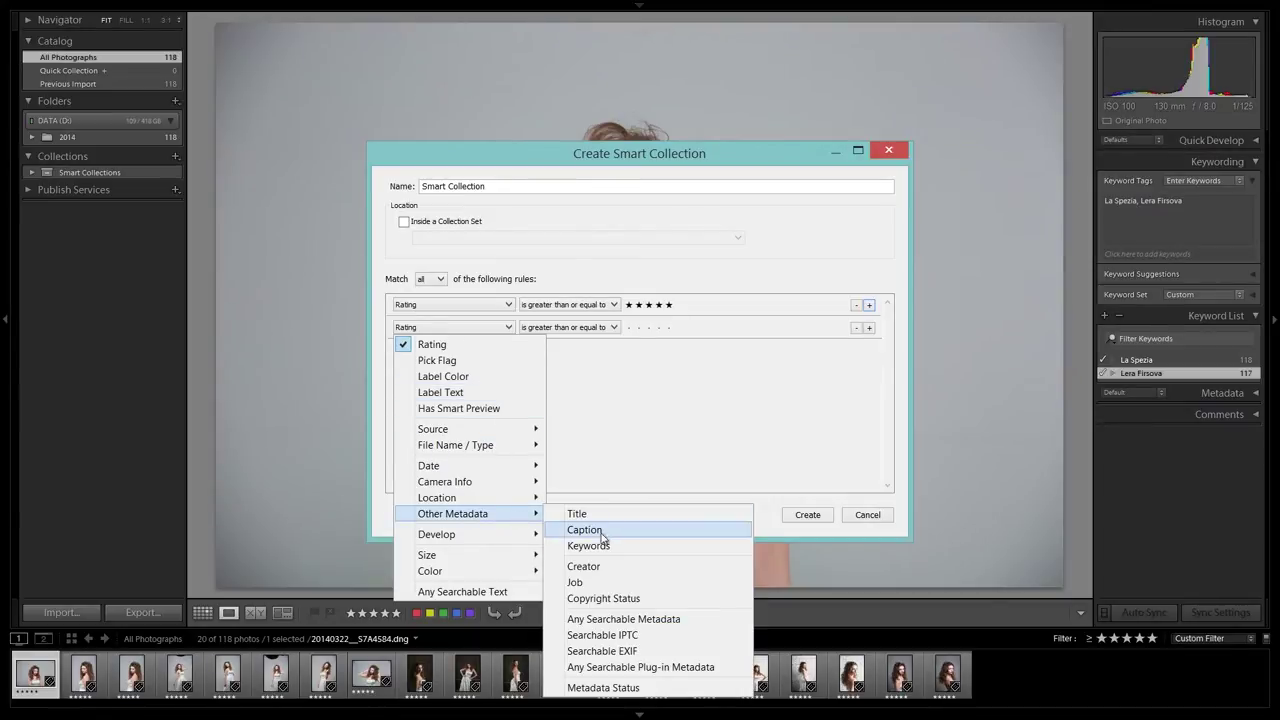
- Set the rule to Keywords contains all the model's name, name it, and create it
{"action": "left_click", "coordinate": [610, 546]}
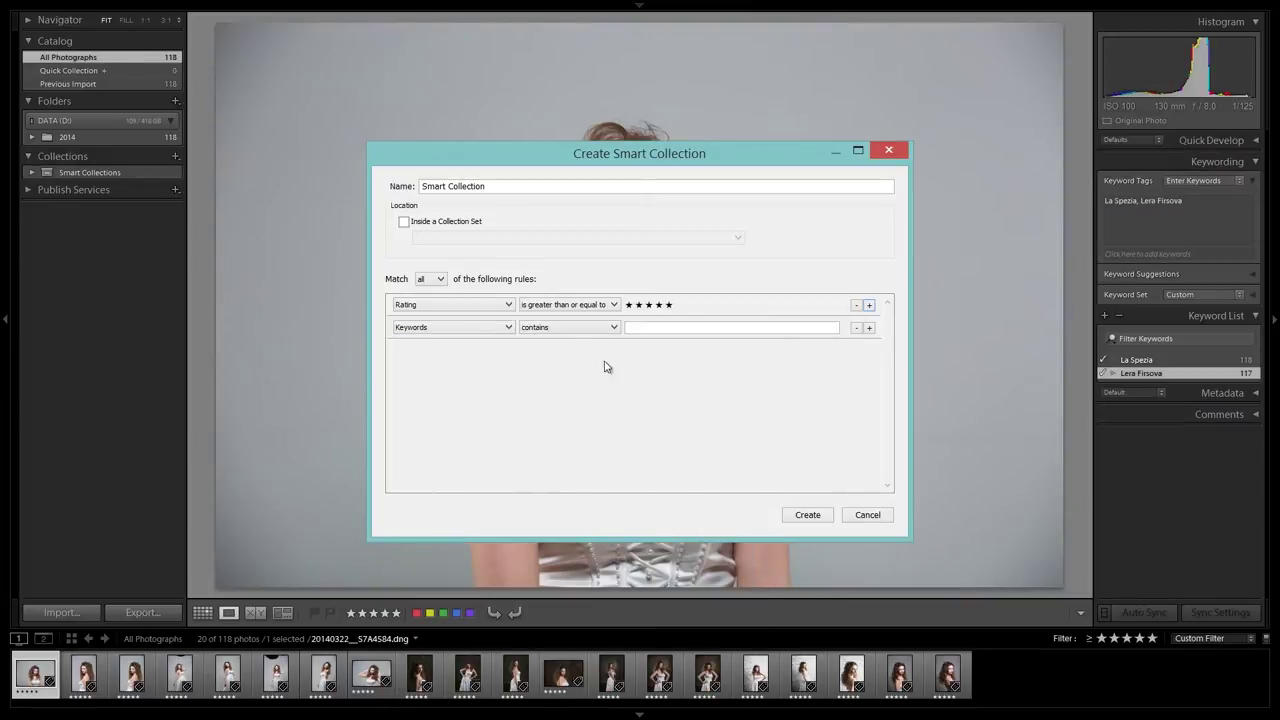
{"action": "left_click", "coordinate": [612, 328]}
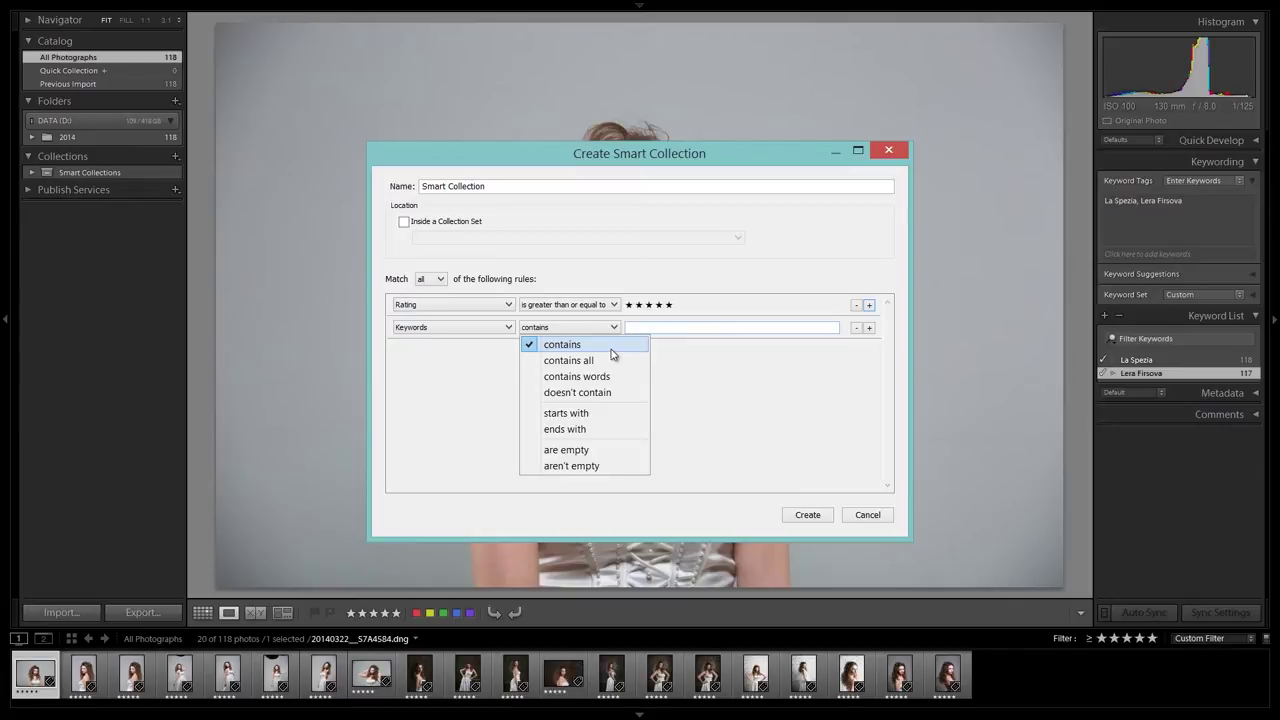
{"action": "left_click", "coordinate": [614, 360]}
{"action": "left_click", "coordinate": [659, 329]}
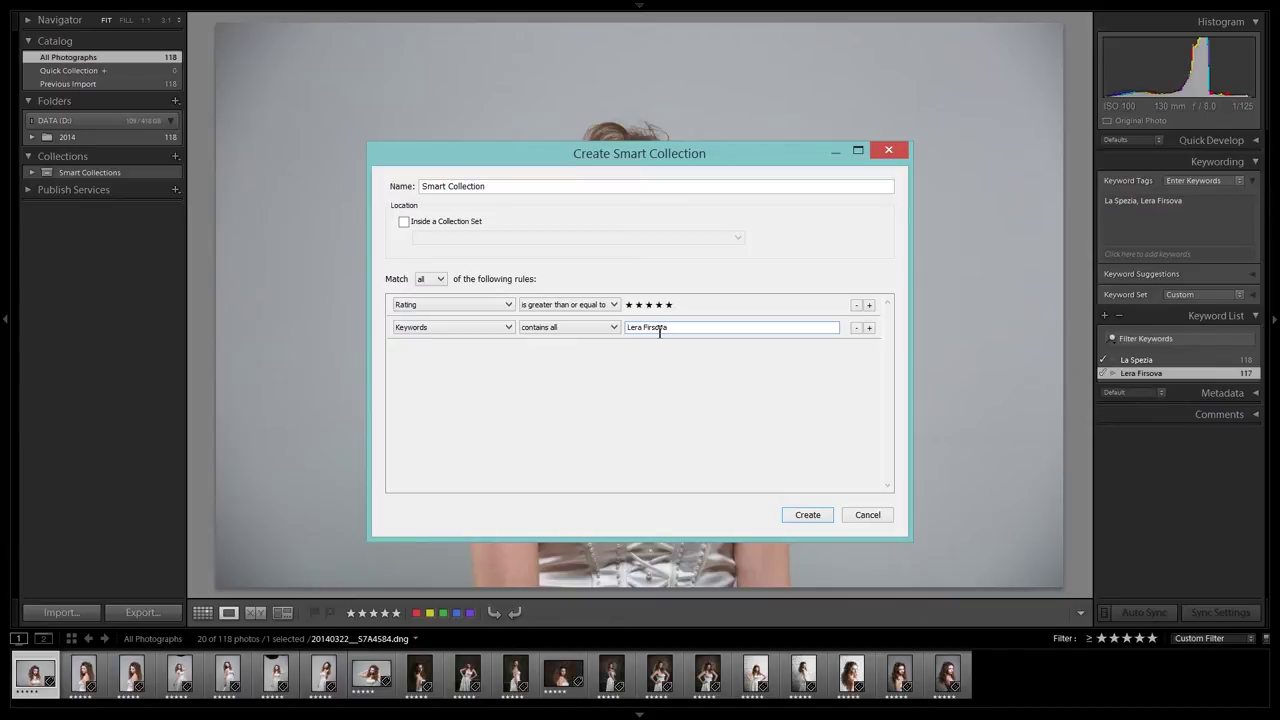
{"action": "left_click", "coordinate": [517, 189]}
{"action": "type", "text": "Lera 5*"}
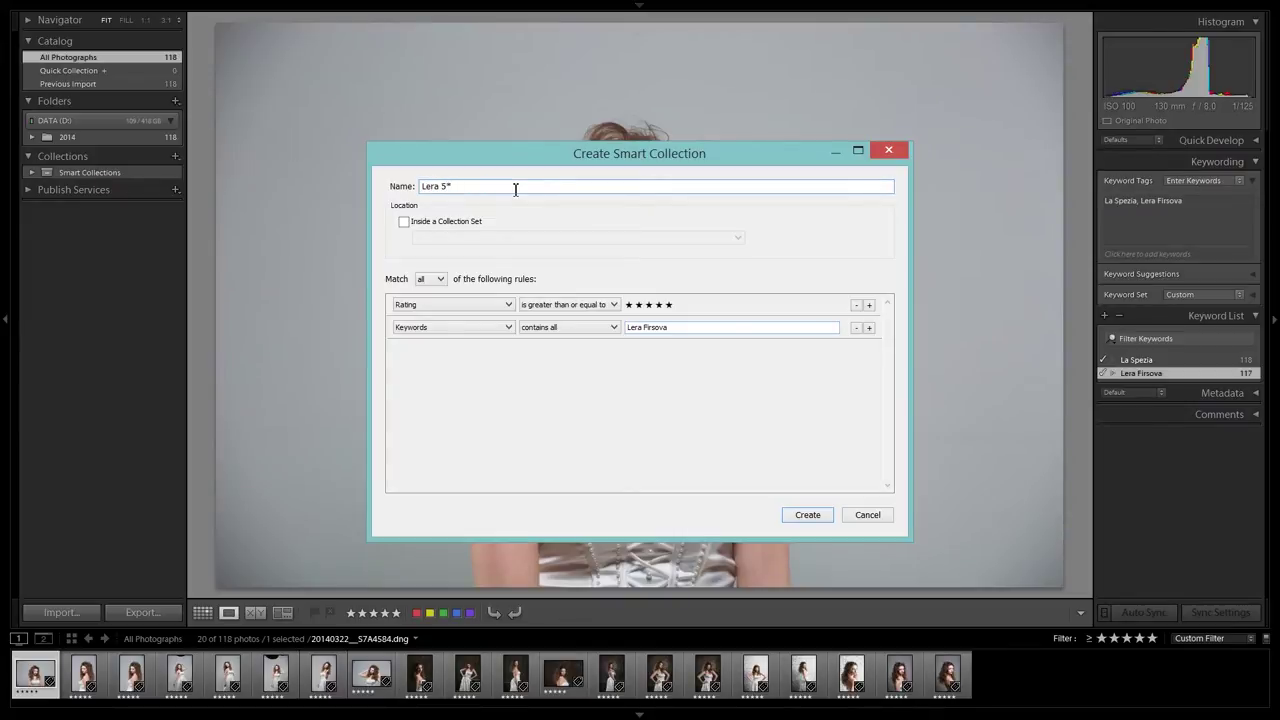
{"action": "left_click", "coordinate": [801, 515]}
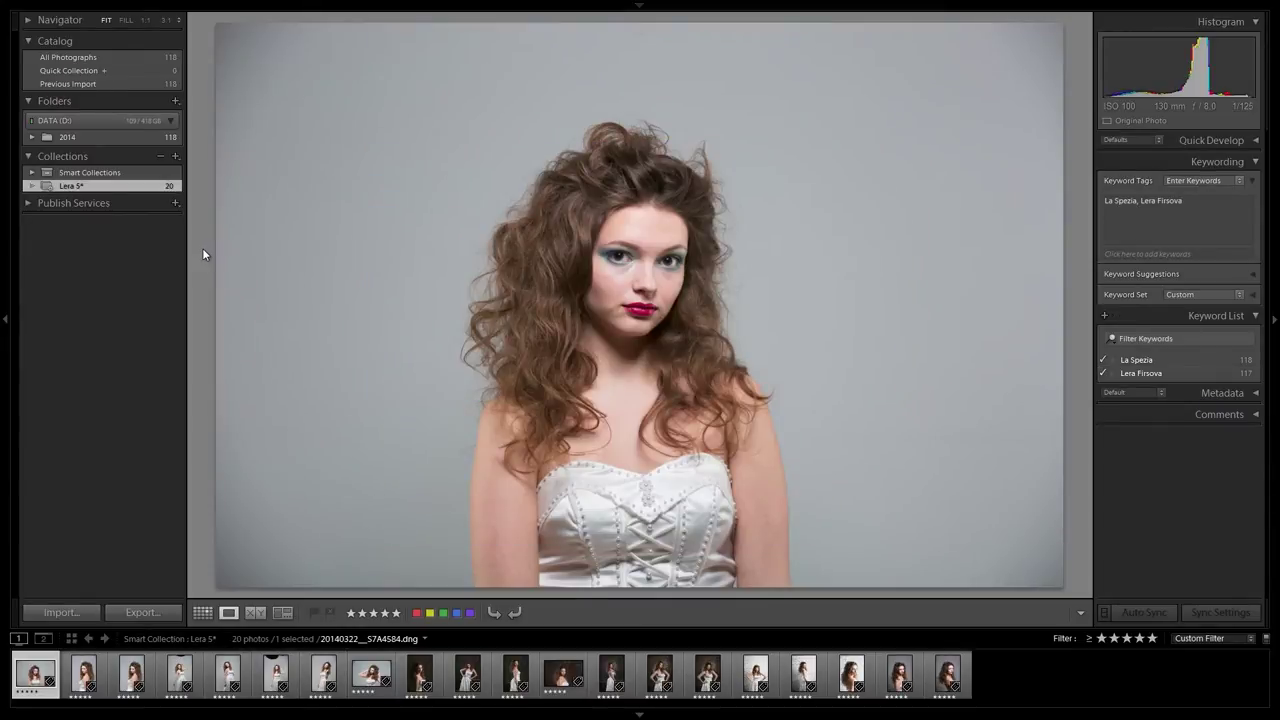
- Start a second smart collection named with the model's name plus 'psd ready'
{"action": "left_click", "coordinate": [176, 160]}
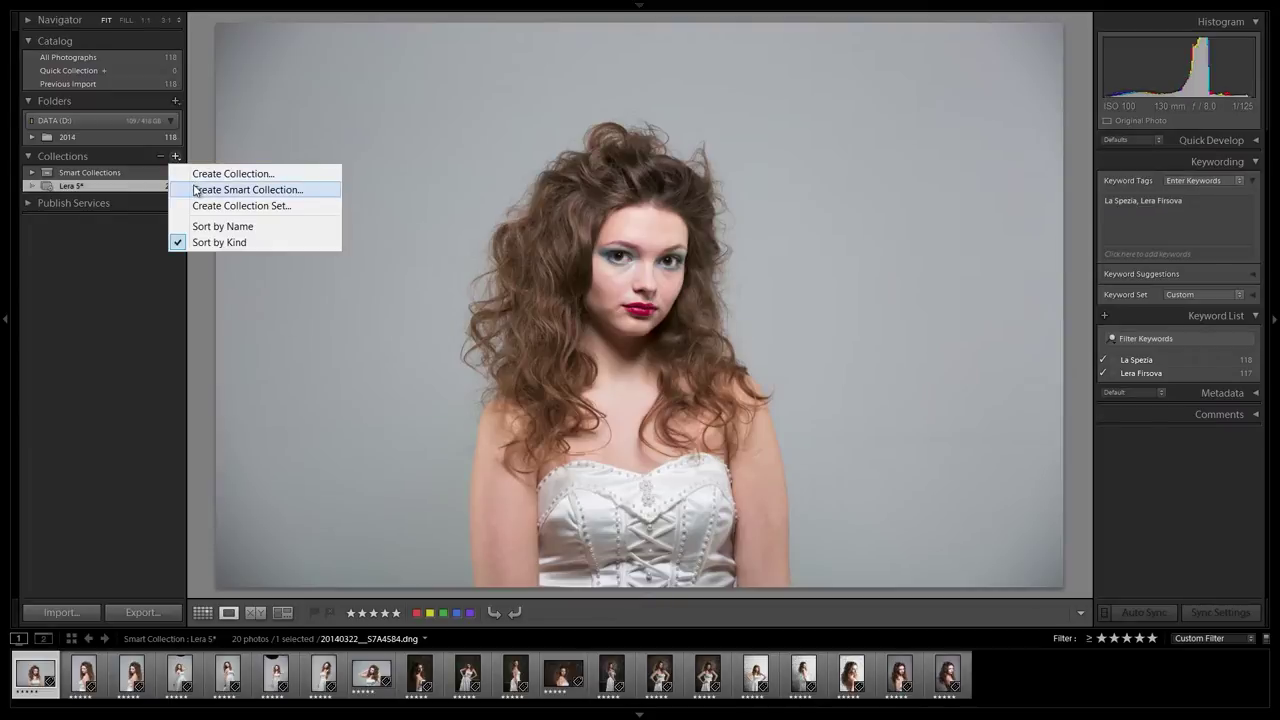
{"action": "left_click", "coordinate": [196, 190]}
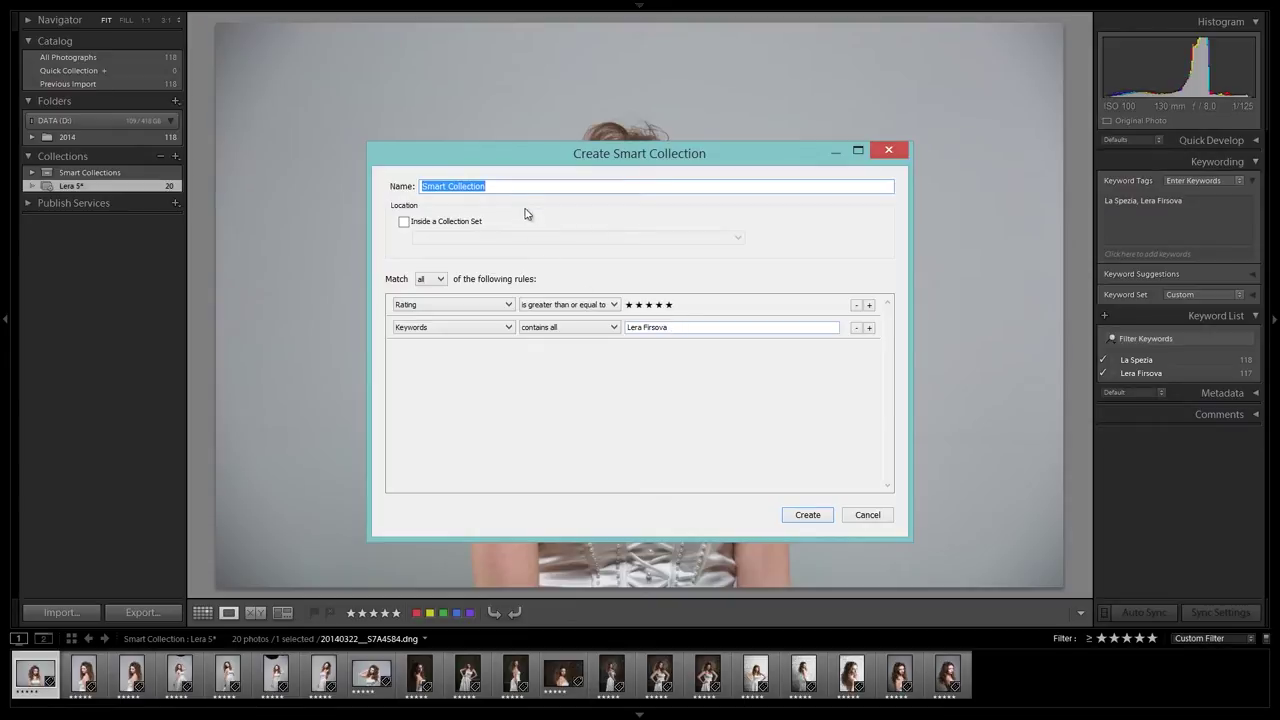
{"action": "type", "text": "Lera"}
{"action": "type", "text": " p"}
{"action": "type", "text": "sd ready"}
- Add a File Type rule, create the collection, and open export for the ColorChecker photo
{"action": "left_click", "coordinate": [870, 328]}
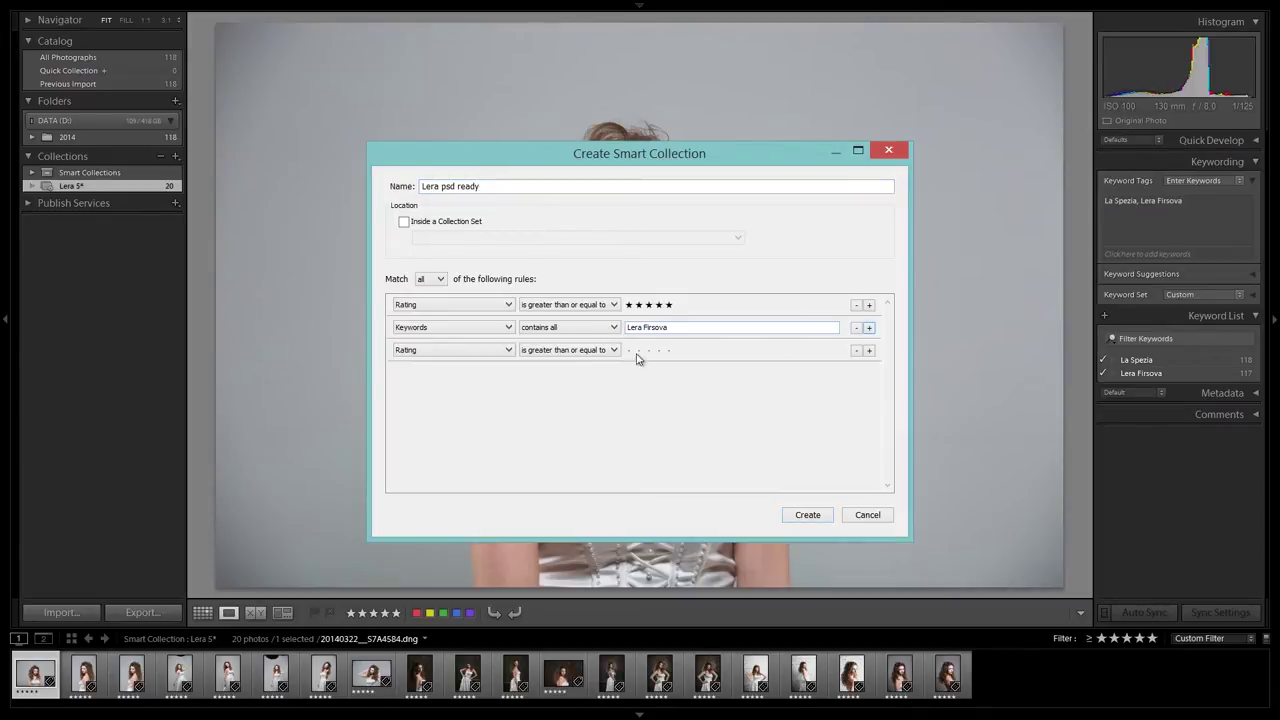
{"action": "left_click", "coordinate": [509, 350]}
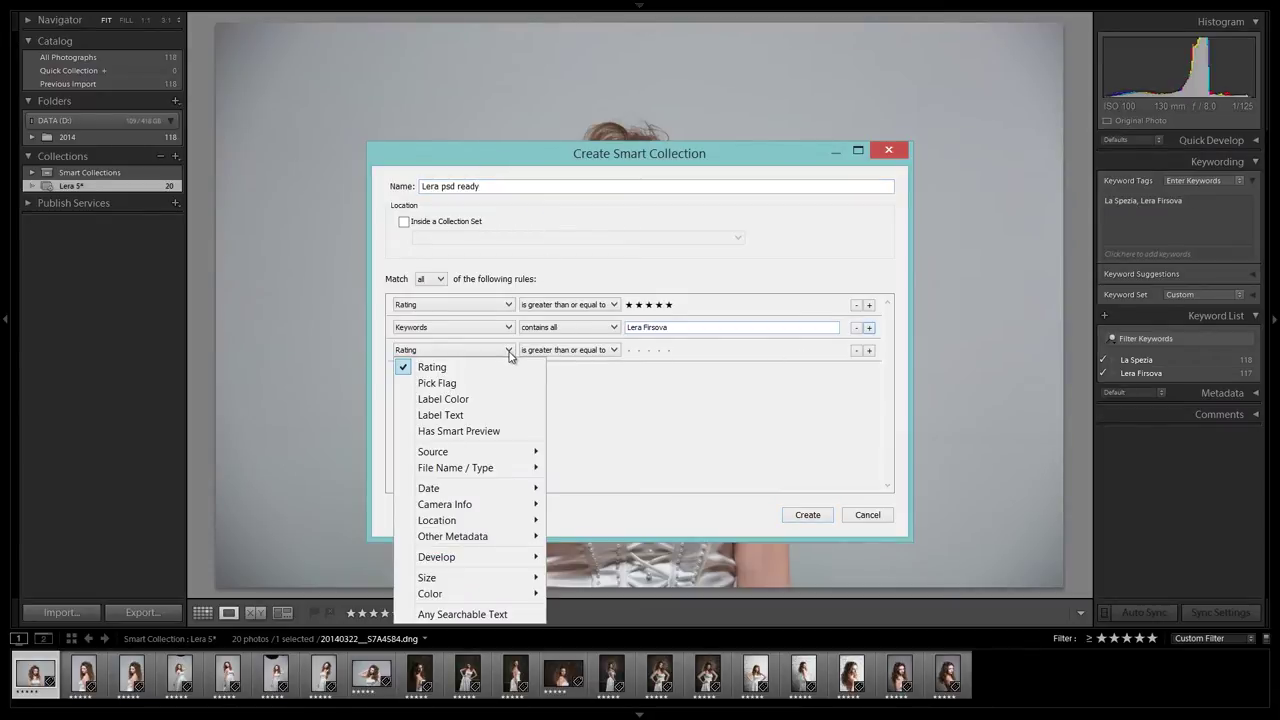
{"action": "mouse_move", "coordinate": [455, 468]}
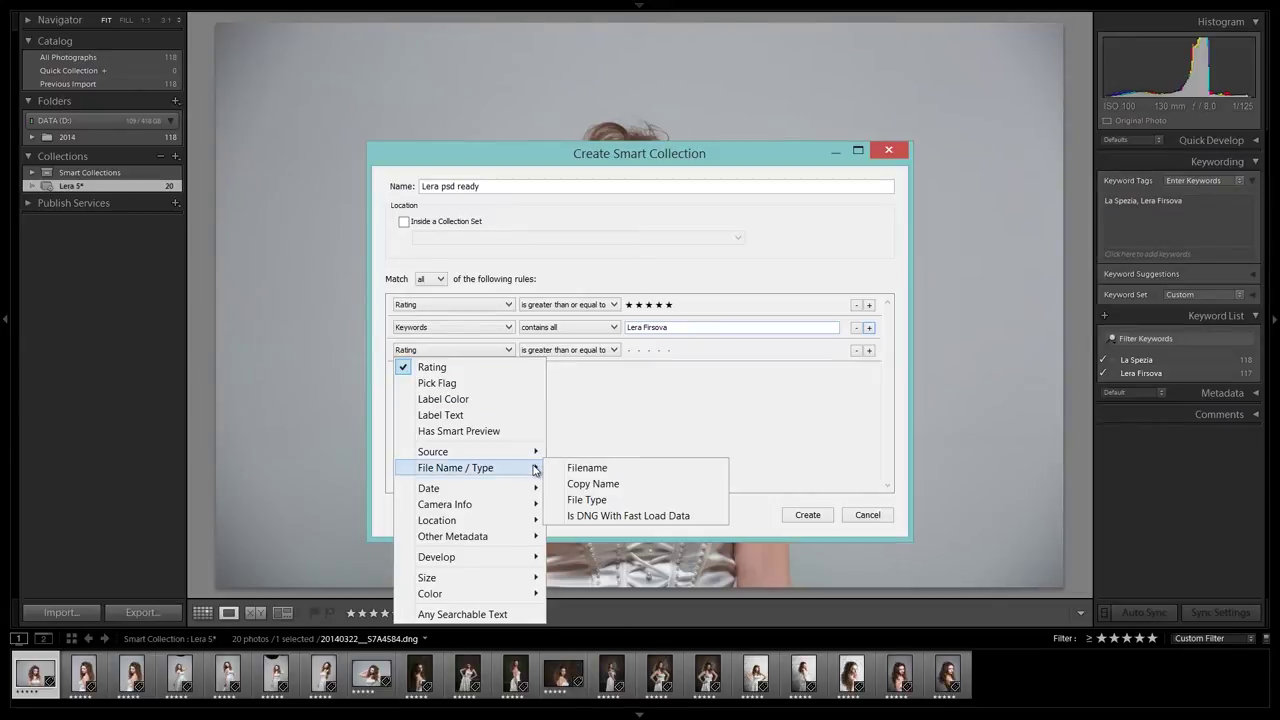
{"action": "left_click", "coordinate": [598, 500]}
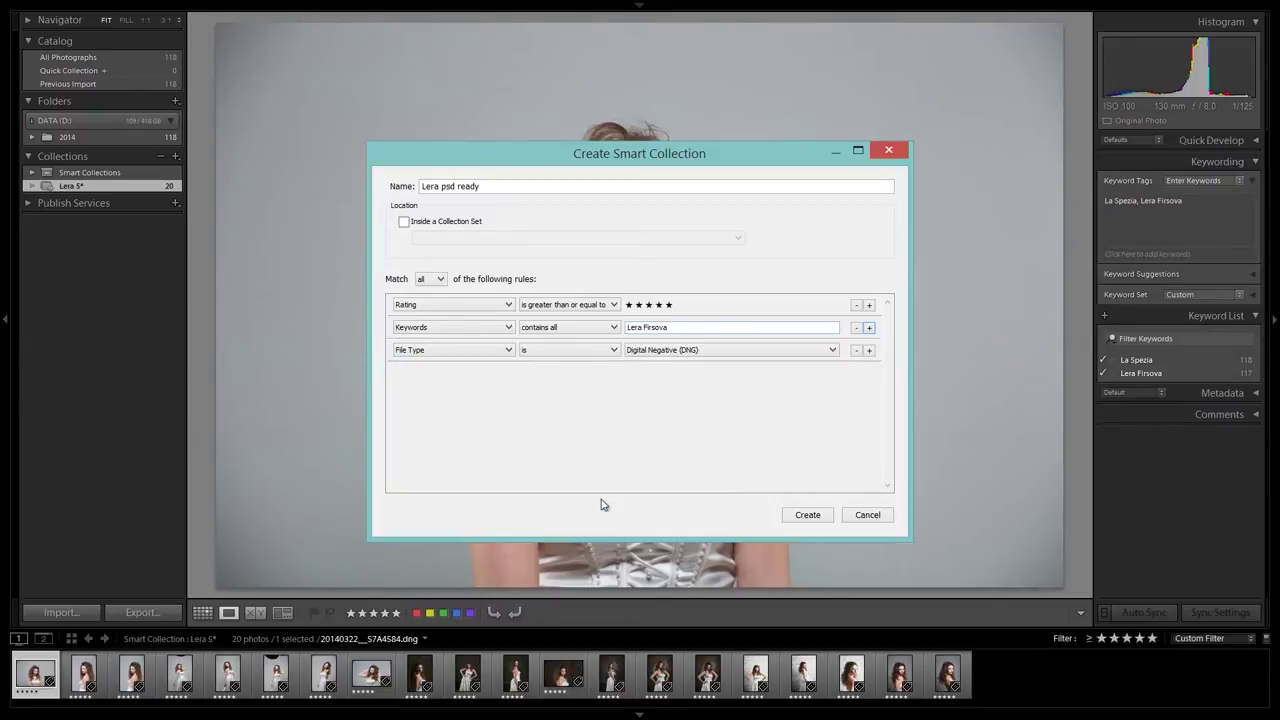
{"action": "left_click", "coordinate": [707, 352]}
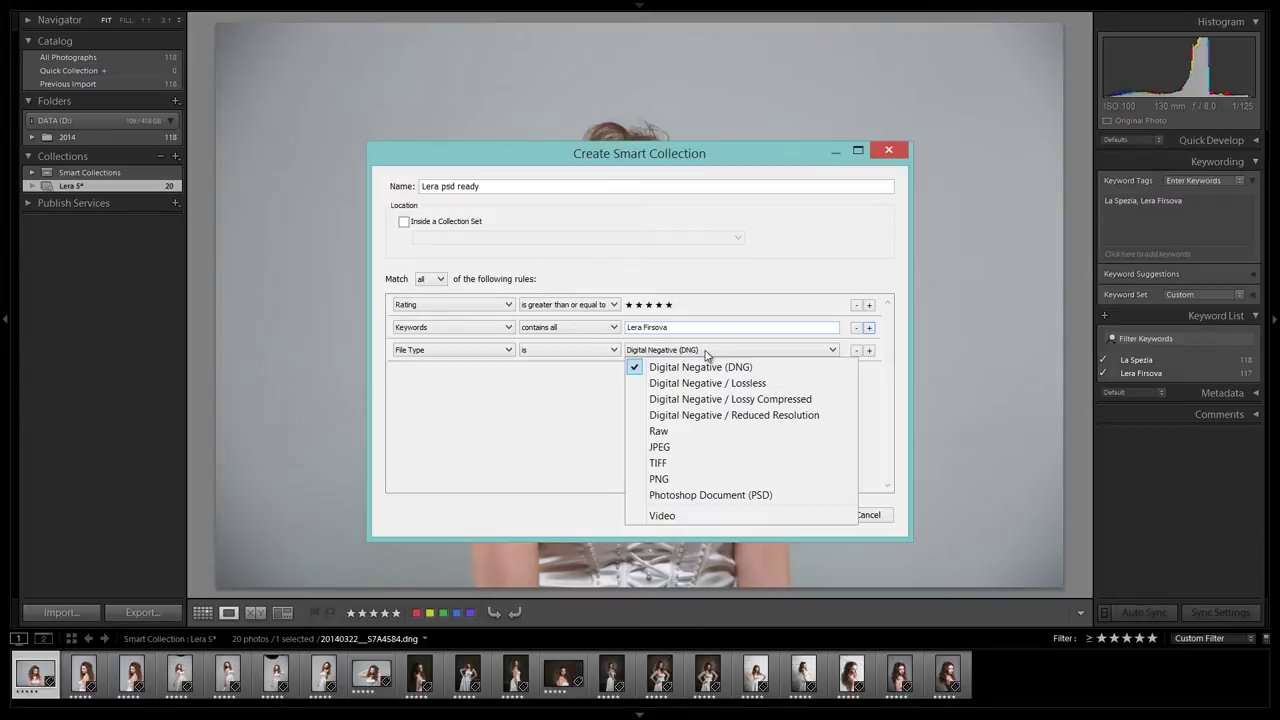
{"action": "left_click", "coordinate": [699, 497]}
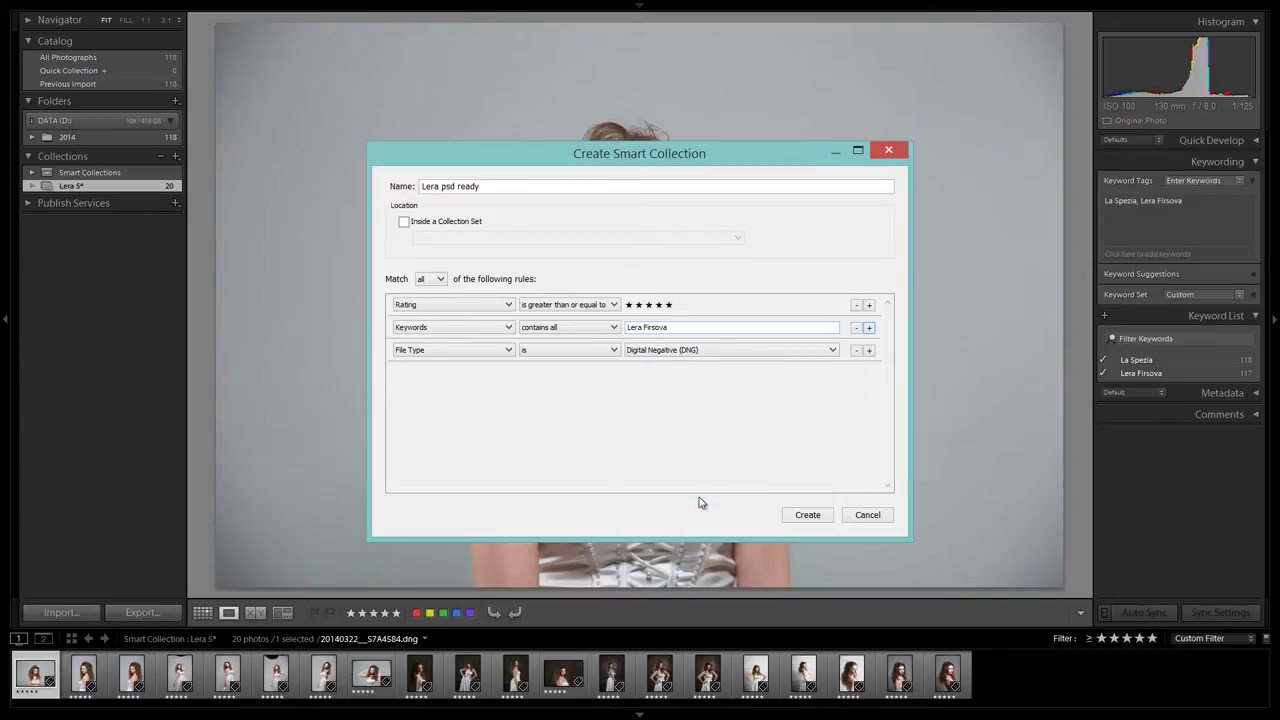
{"action": "left_click", "coordinate": [814, 515]}
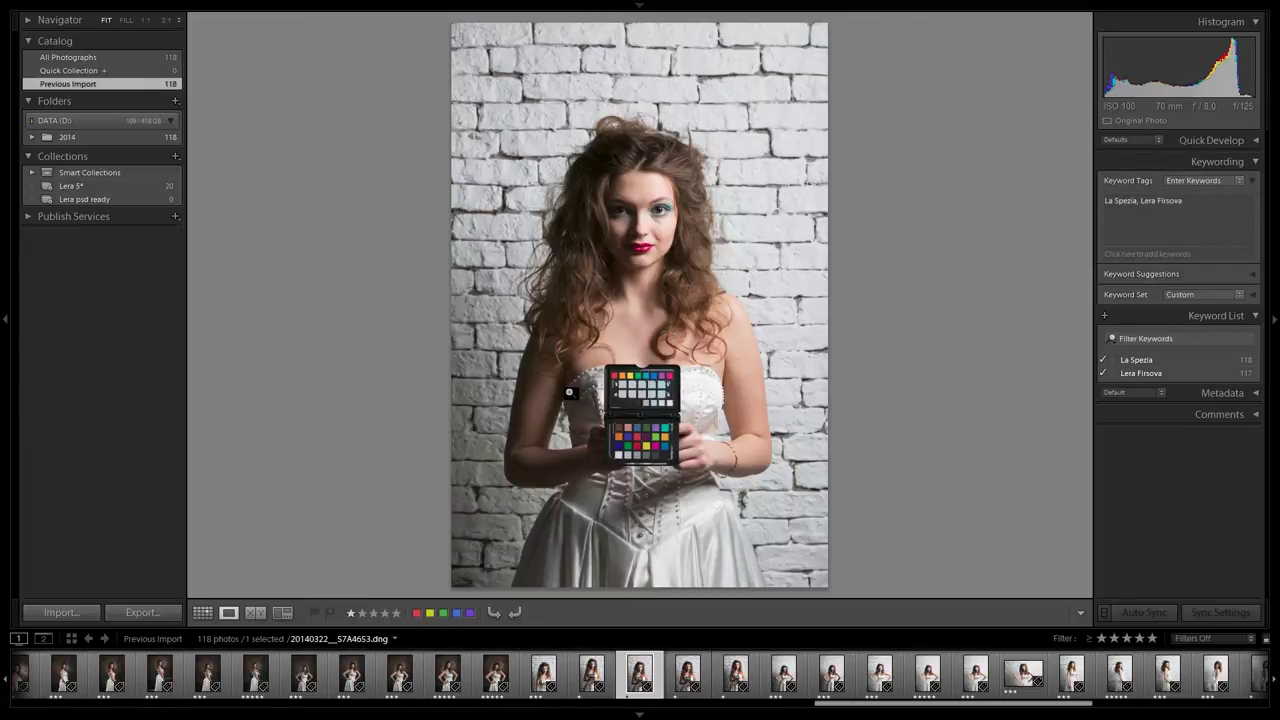
{"action": "key", "text": "ctrl+shift+e"}
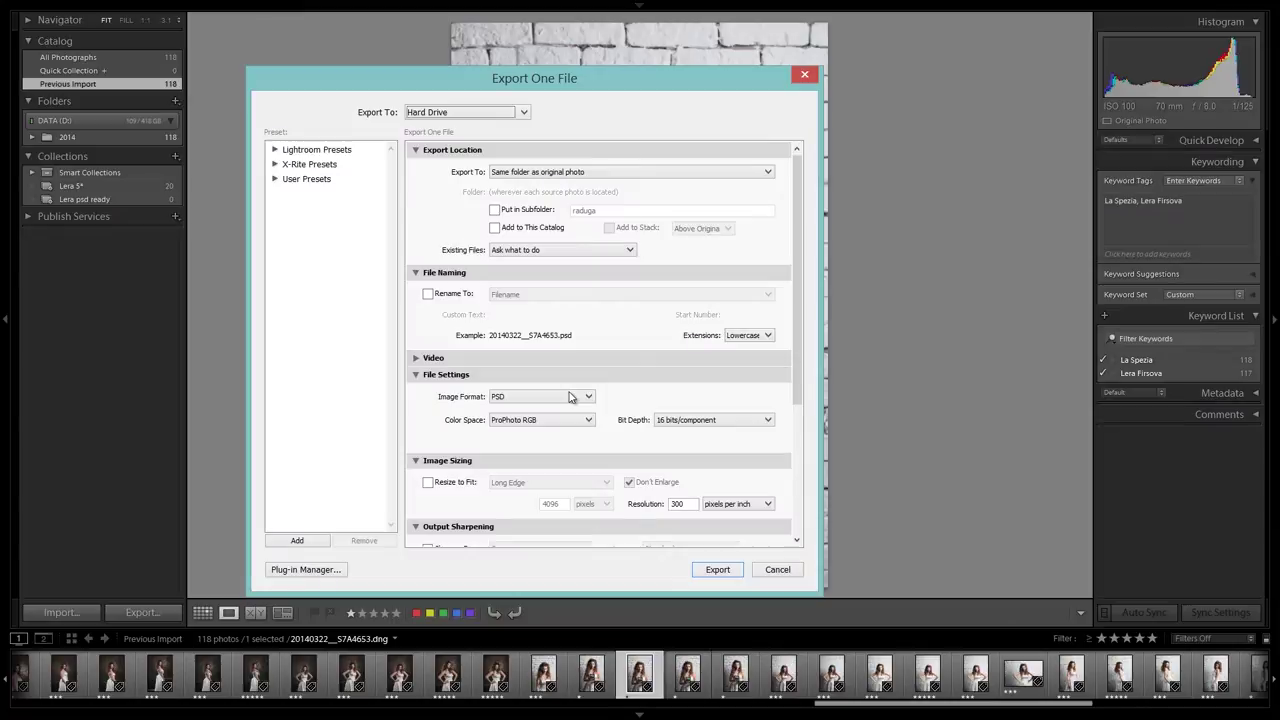
- Export the colour-checker shot via X-Rite Presets as DNG profile La Spezia 5D
{"action": "left_click", "coordinate": [476, 115]}
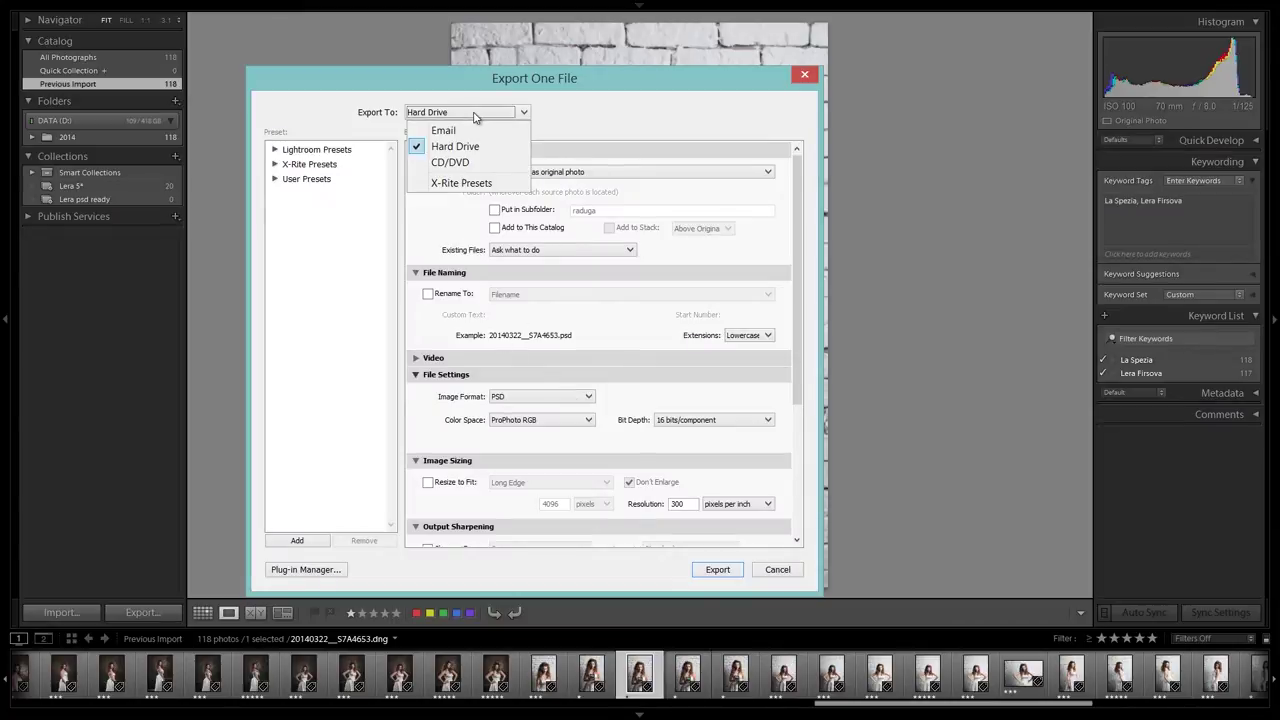
{"action": "left_click", "coordinate": [462, 183]}
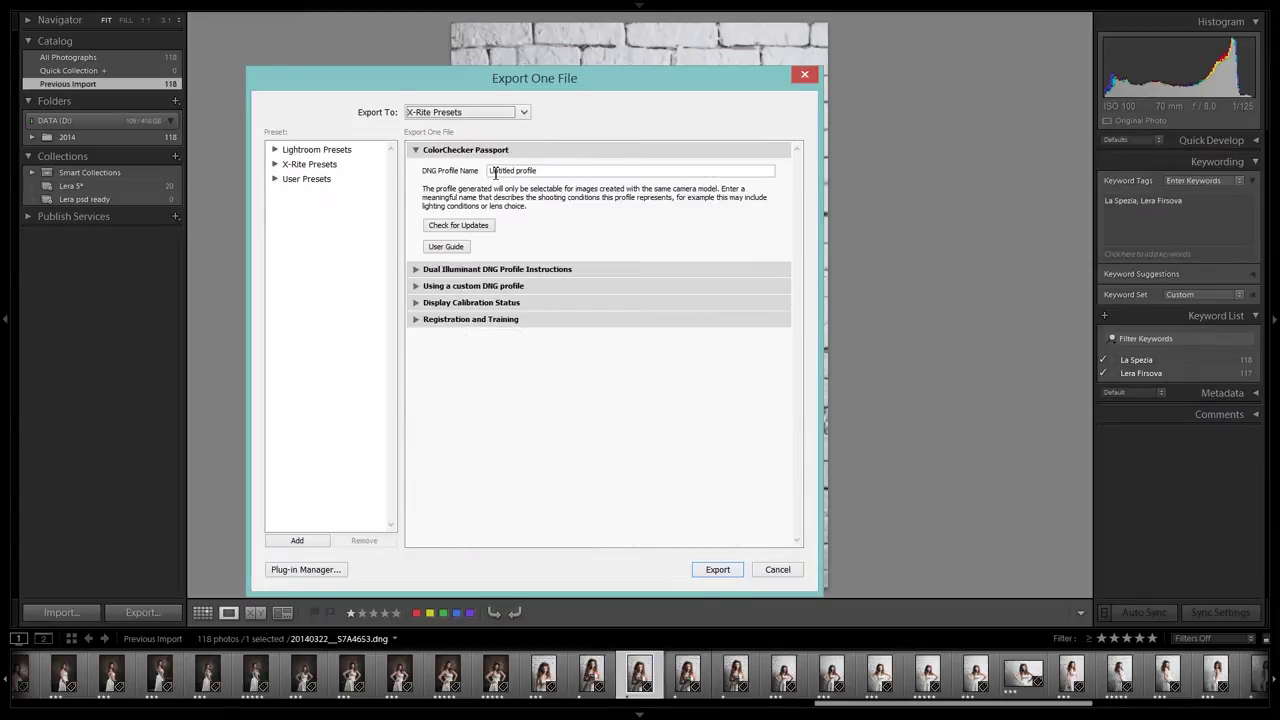
{"action": "left_click", "coordinate": [550, 172]}
{"action": "type", "text": "La Spezia 5D"}
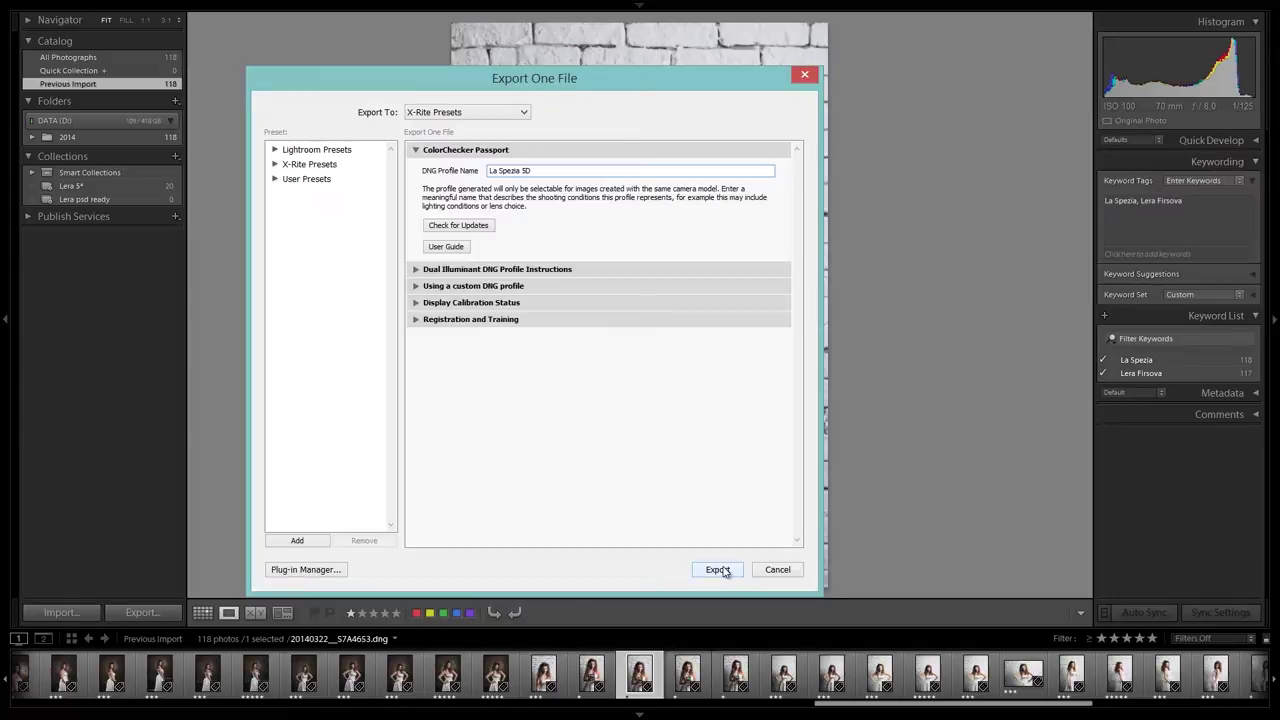
{"action": "left_click", "coordinate": [720, 570]}
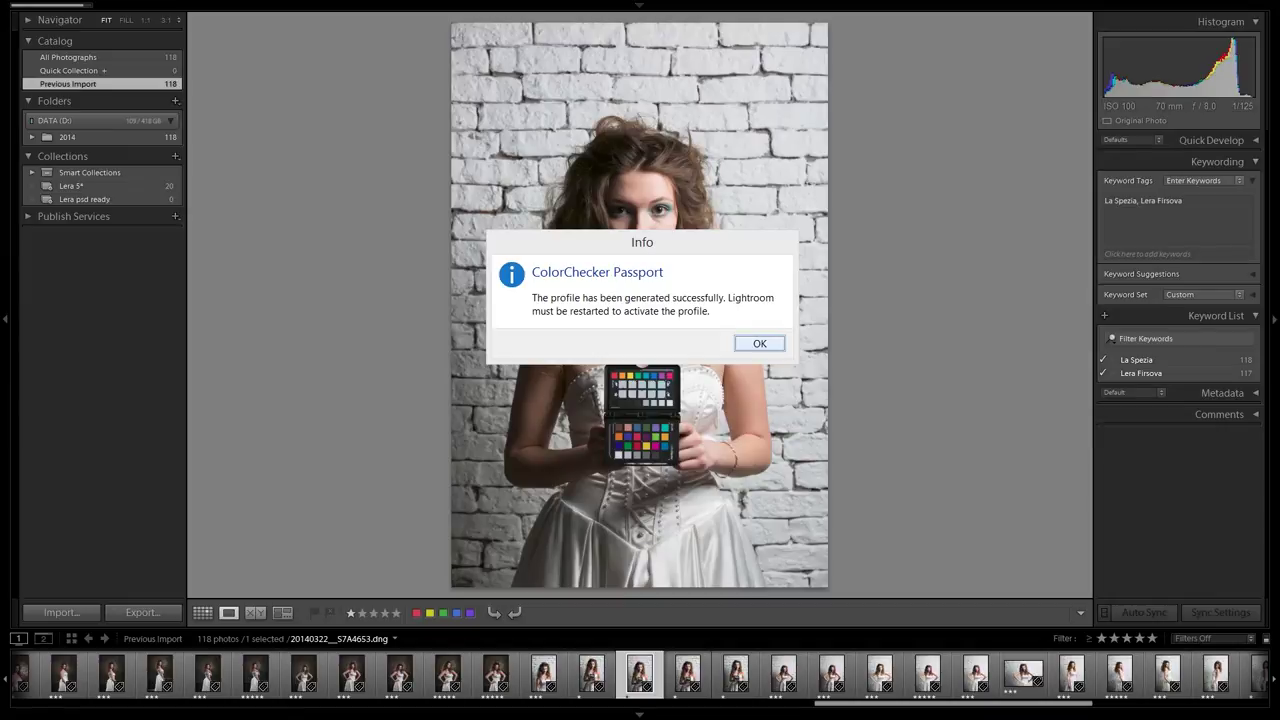
{"action": "key", "text": "Return"}
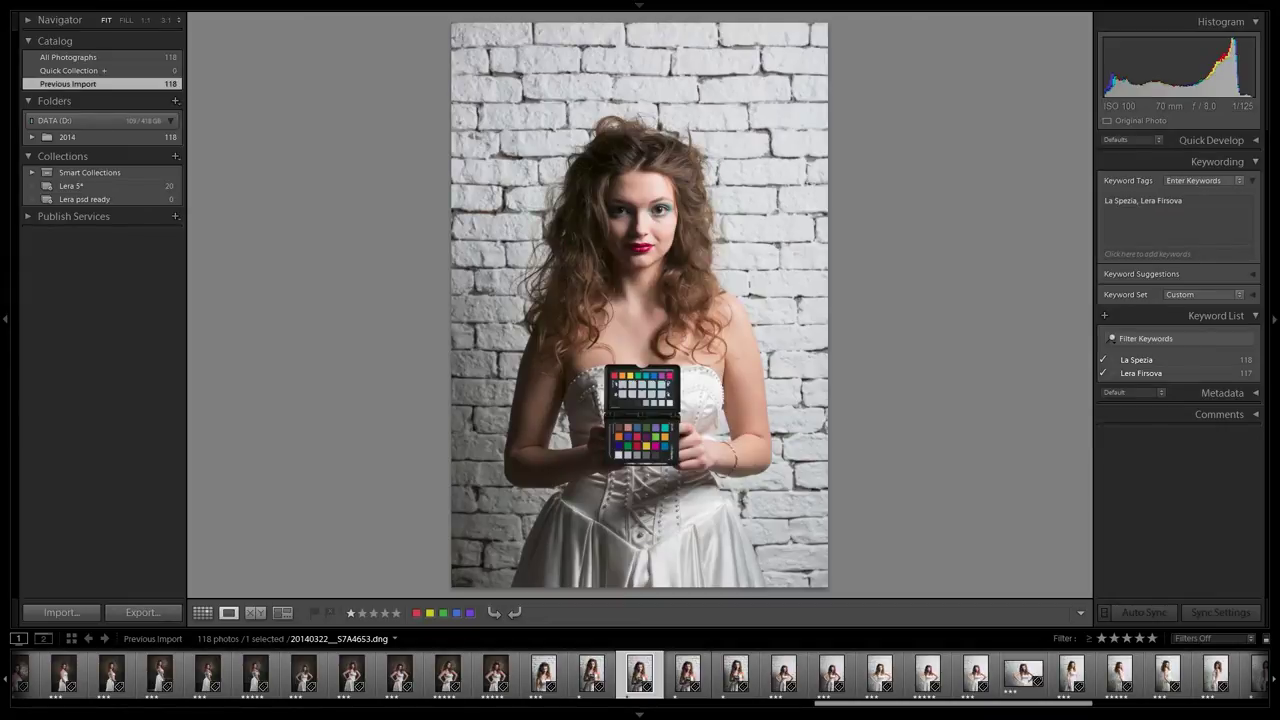
{"action": "key", "text": "d"}
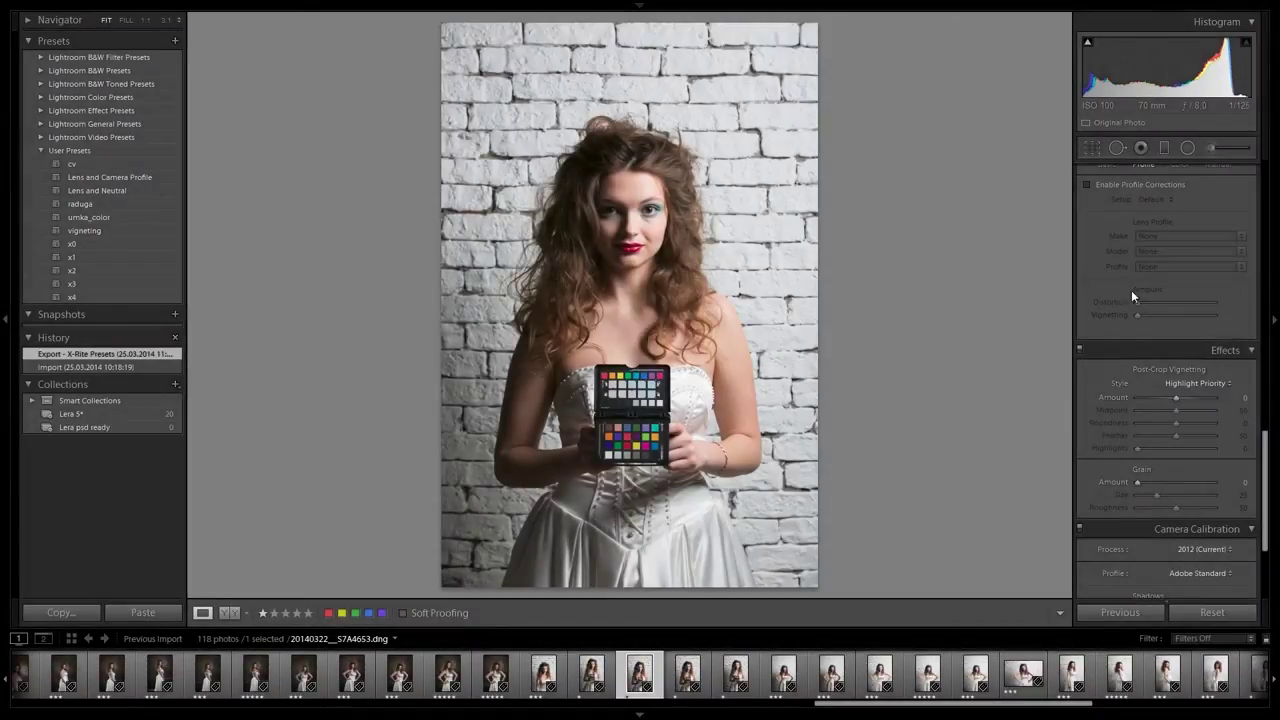
- Apply the La Spezia 5D camera profile and toggle History to compare with the original
{"action": "mouse_move", "coordinate": [1265, 455]}
{"action": "left_mouse_down"}
{"action": "mouse_move", "coordinate": [1272, 197]}
{"action": "mouse_move", "coordinate": [1267, 522]}
{"action": "left_mouse_up"}
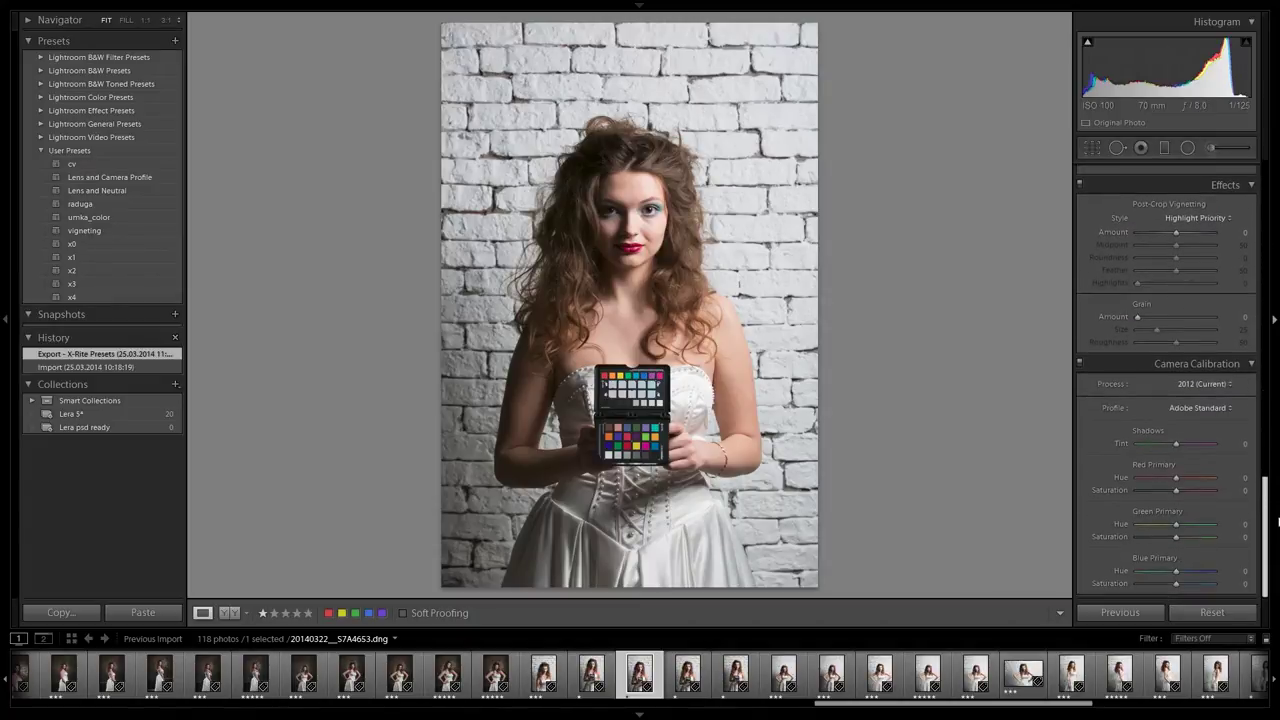
{"action": "left_click", "coordinate": [1229, 408]}
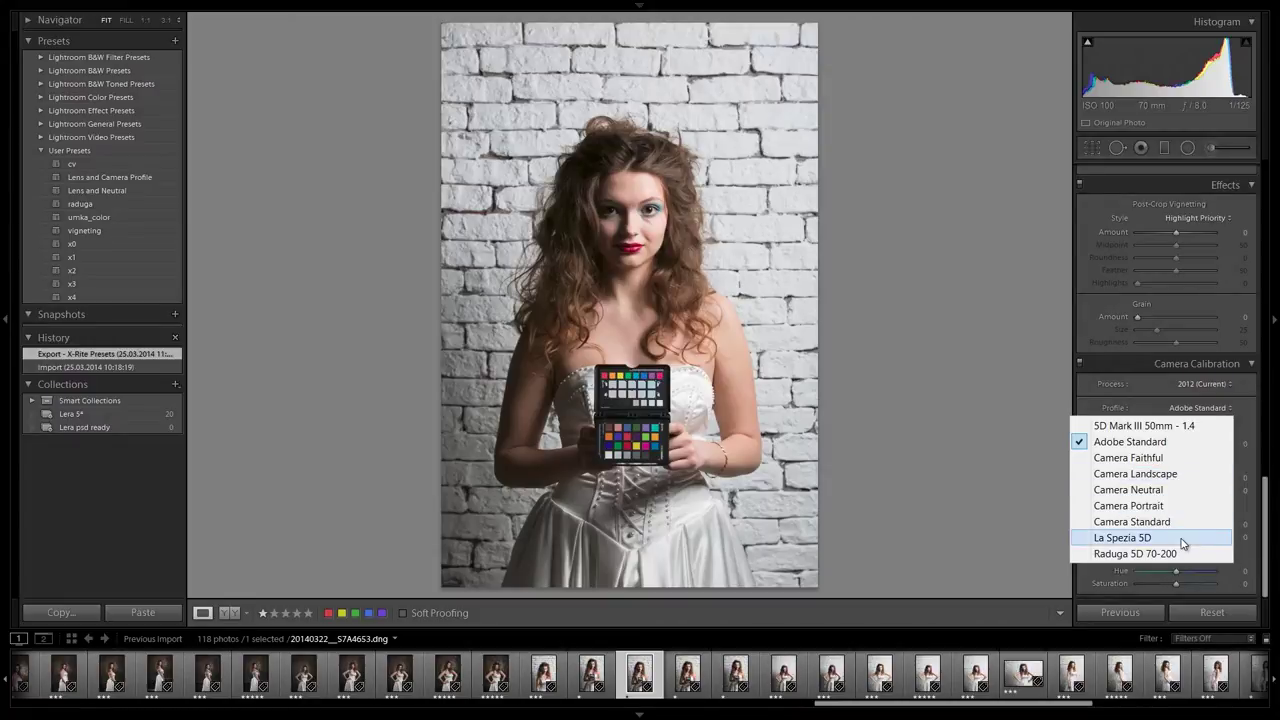
{"action": "left_click", "coordinate": [1181, 538]}
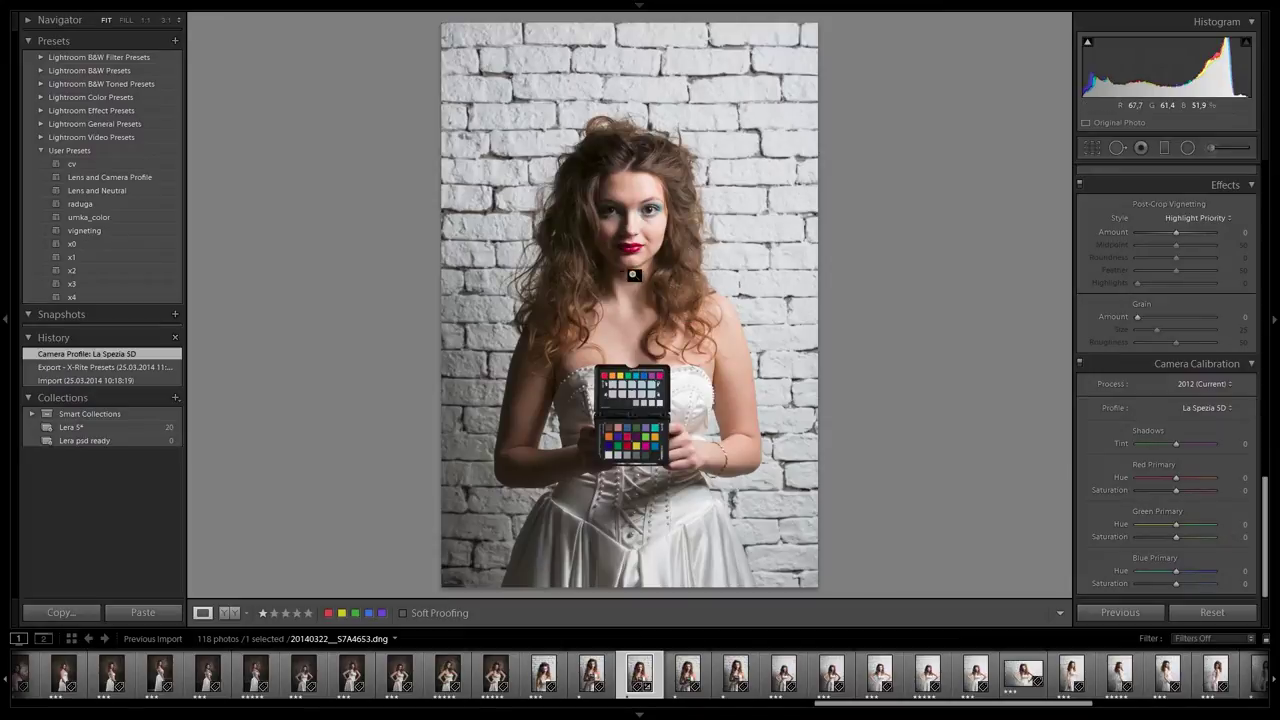
{"action": "left_click", "coordinate": [166, 370]}
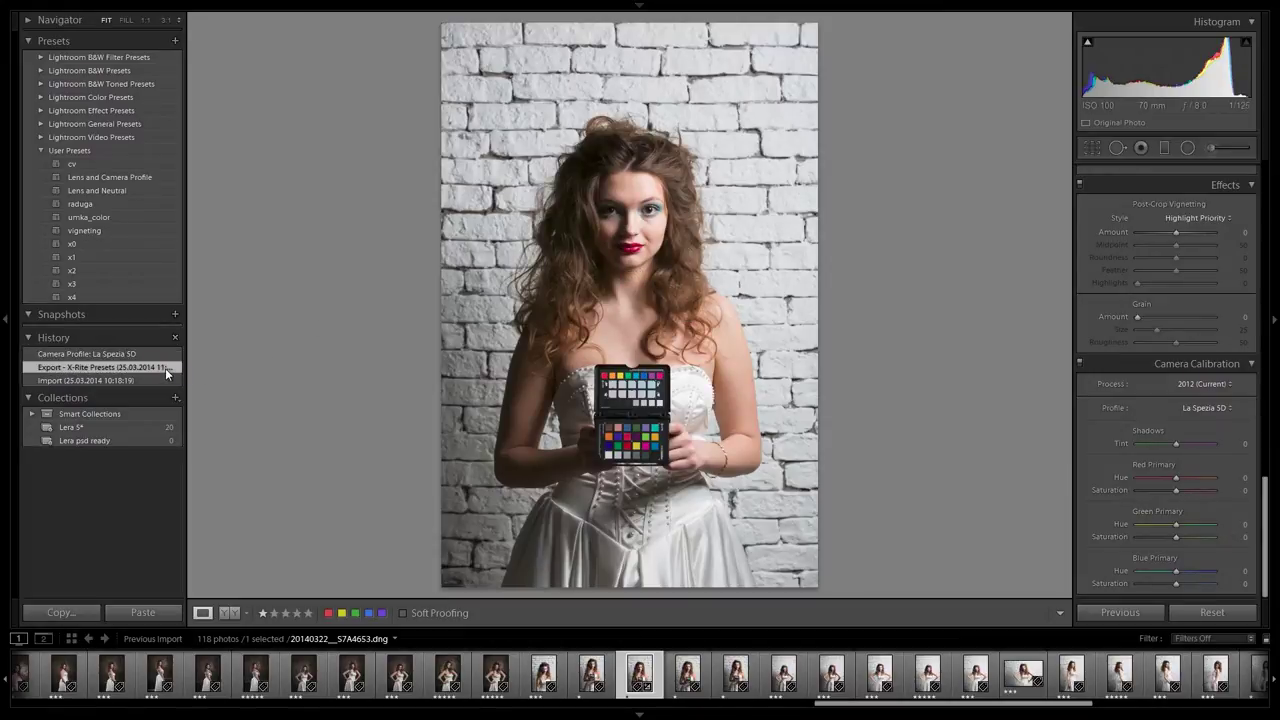
{"action": "left_click", "coordinate": [165, 355]}
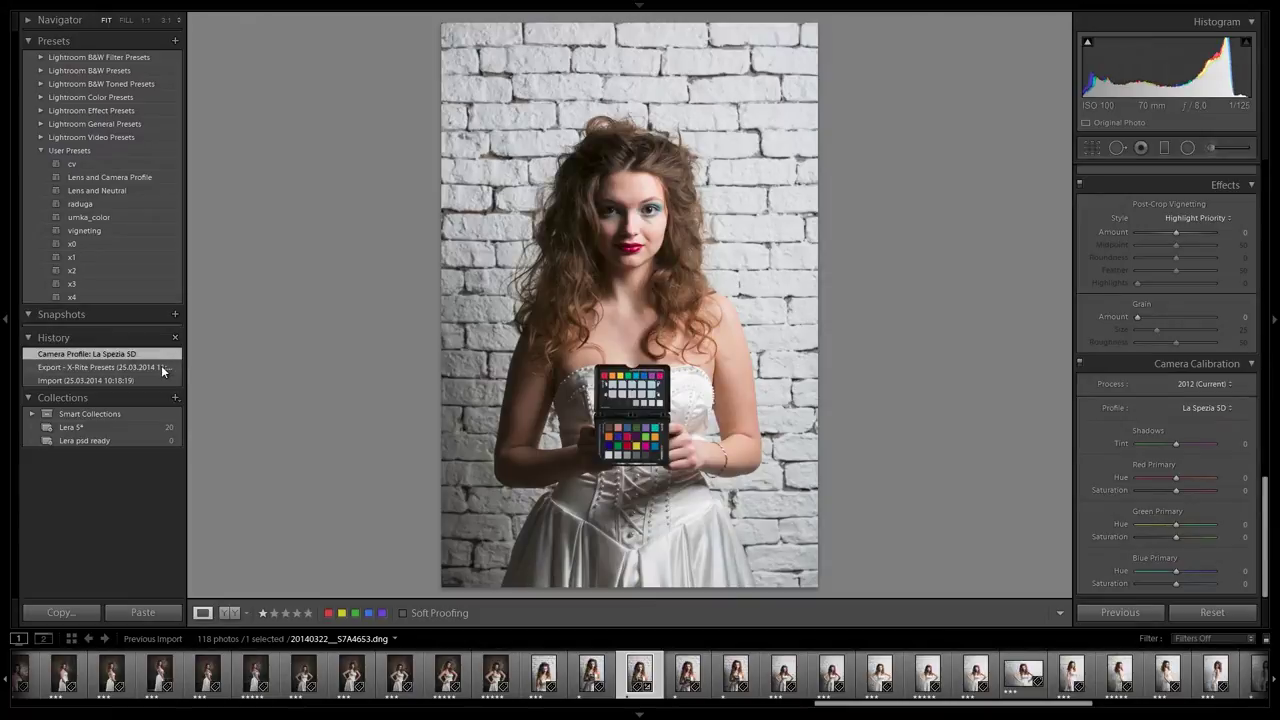
{"action": "left_click", "coordinate": [165, 366]}
{"action": "left_click", "coordinate": [159, 358]}
- Compare chart colours at 1:1 with and without the profile, then open the model's five-star collection
{"action": "left_click", "coordinate": [632, 442]}
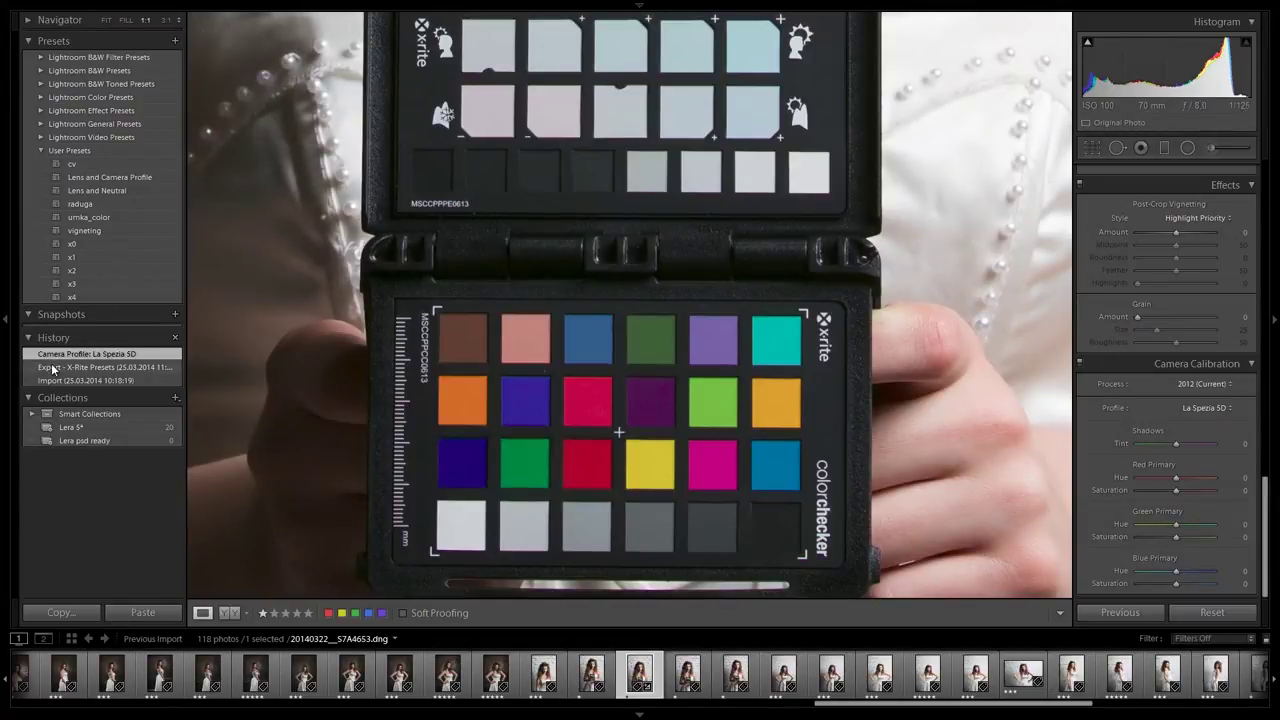
{"action": "left_click", "coordinate": [55, 367]}
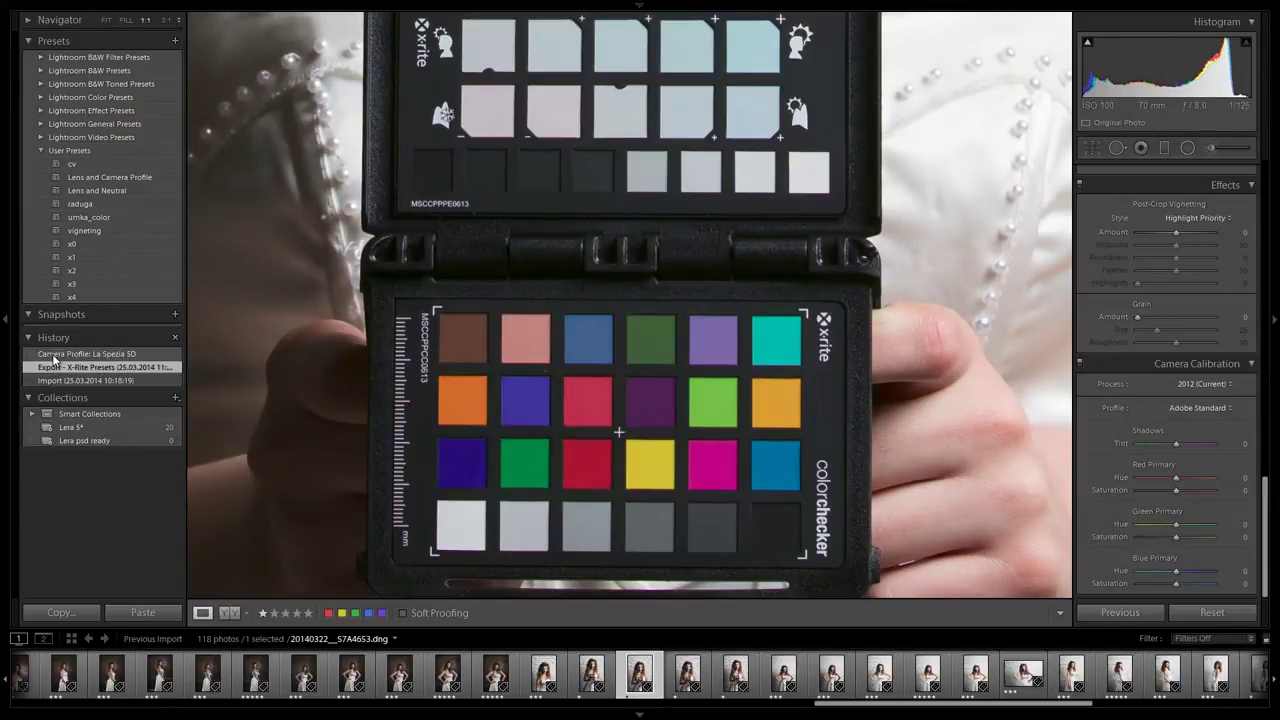
{"action": "left_click", "coordinate": [56, 355]}
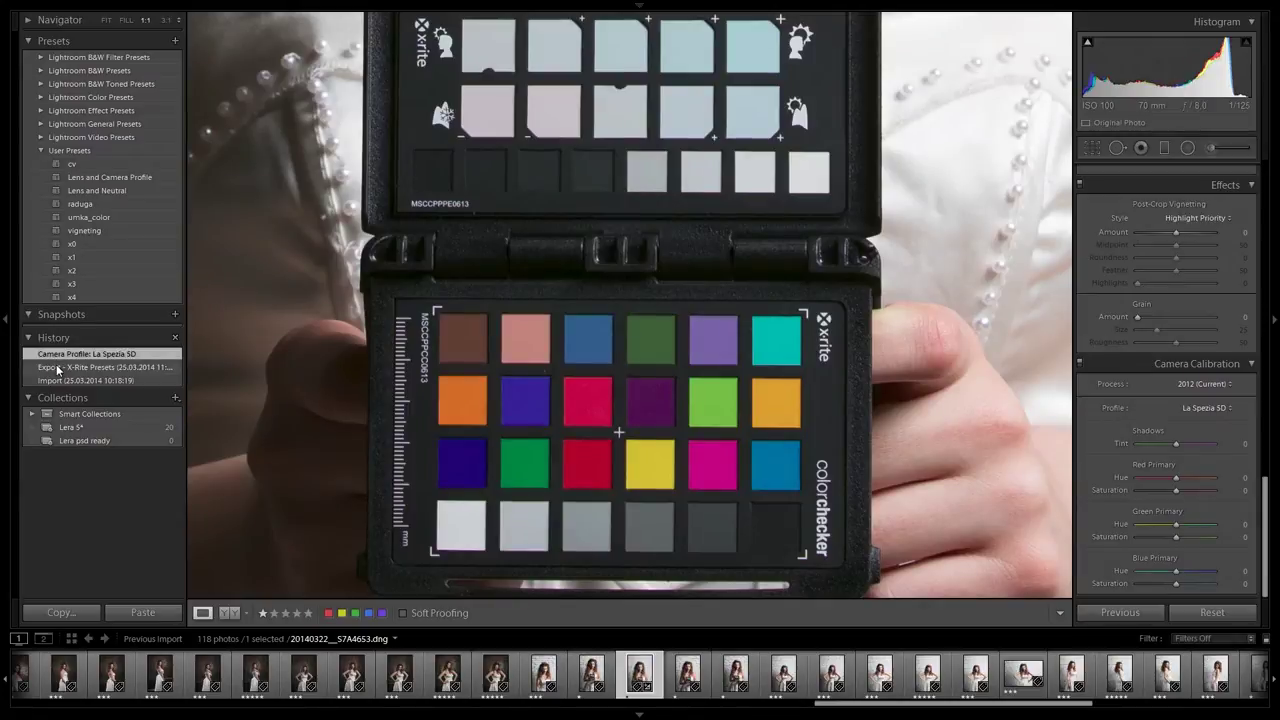
{"action": "left_click", "coordinate": [57, 368]}
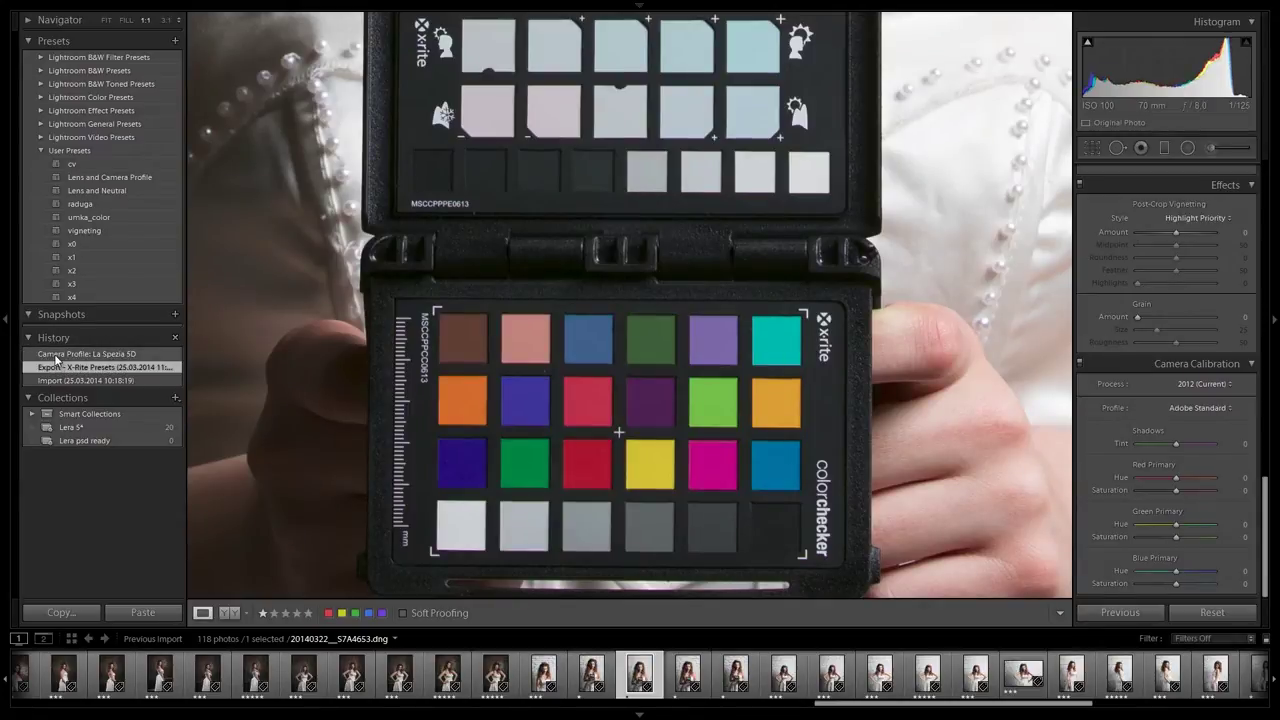
{"action": "left_click", "coordinate": [56, 355]}
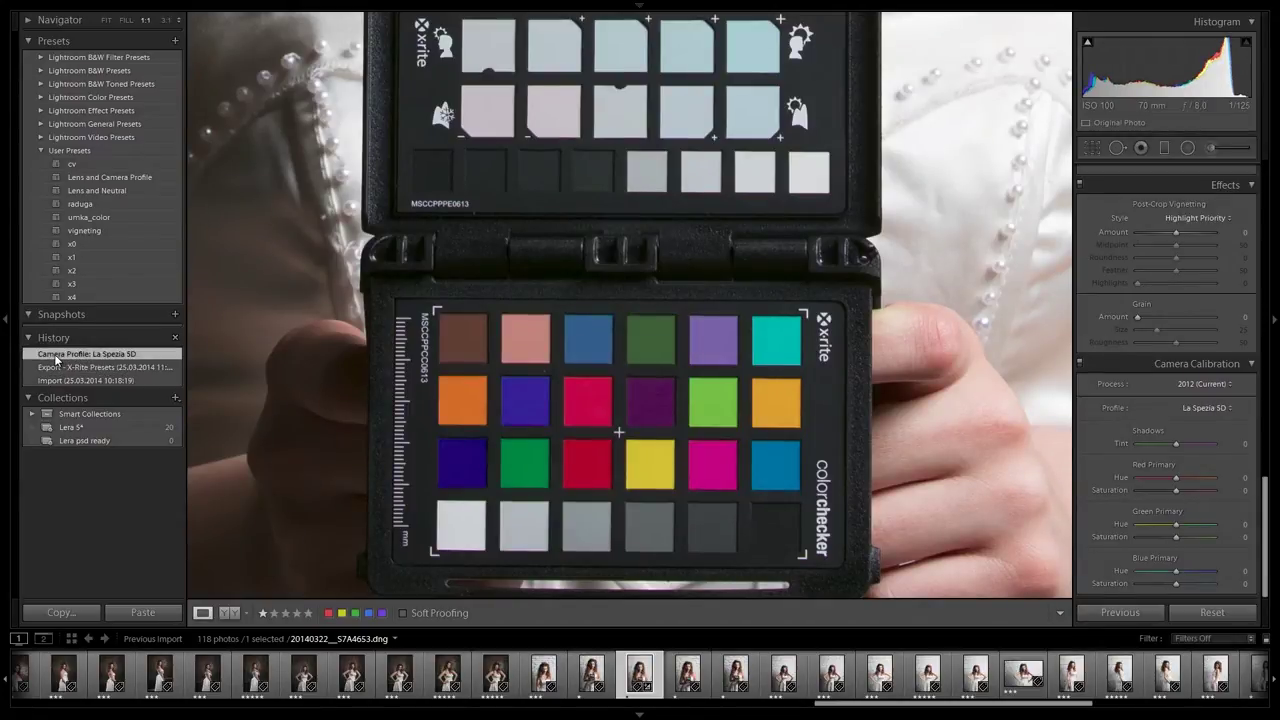
{"action": "left_click", "coordinate": [654, 279]}
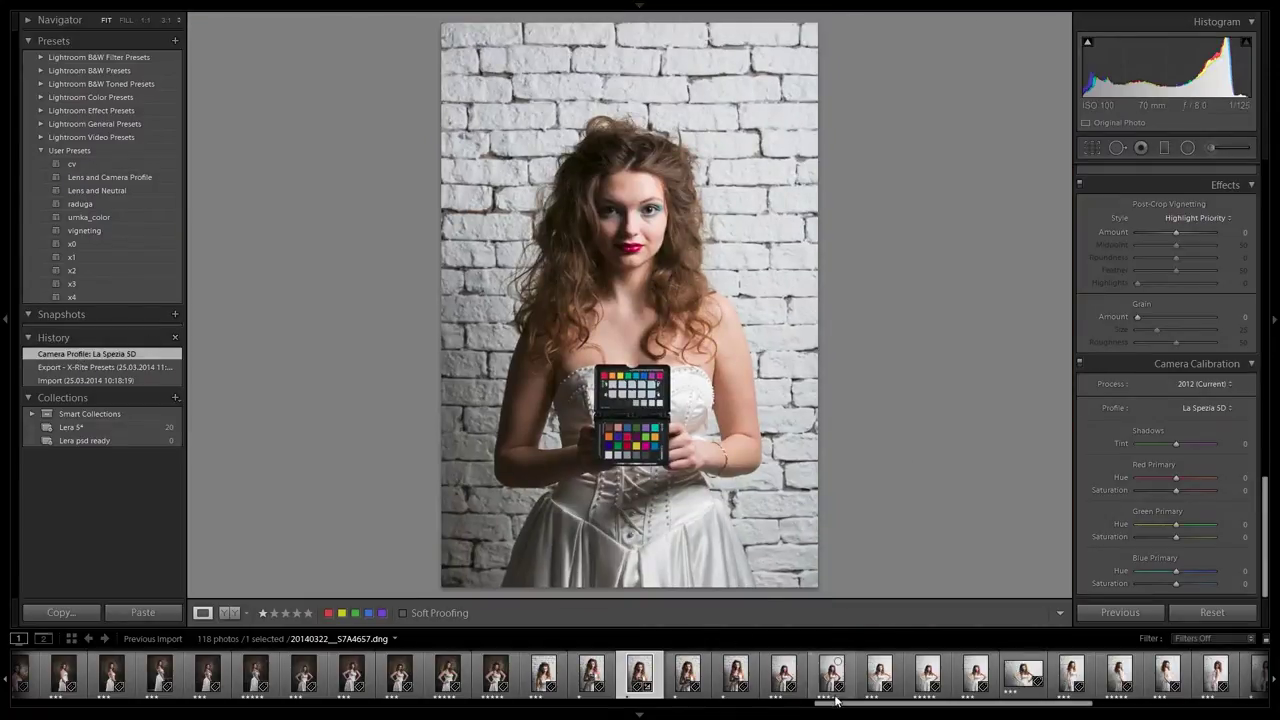
{"action": "mouse_move", "coordinate": [838, 708]}
{"action": "left_mouse_down"}
{"action": "mouse_move", "coordinate": [42, 705]}
{"action": "mouse_move", "coordinate": [118, 683]}
{"action": "left_mouse_up"}
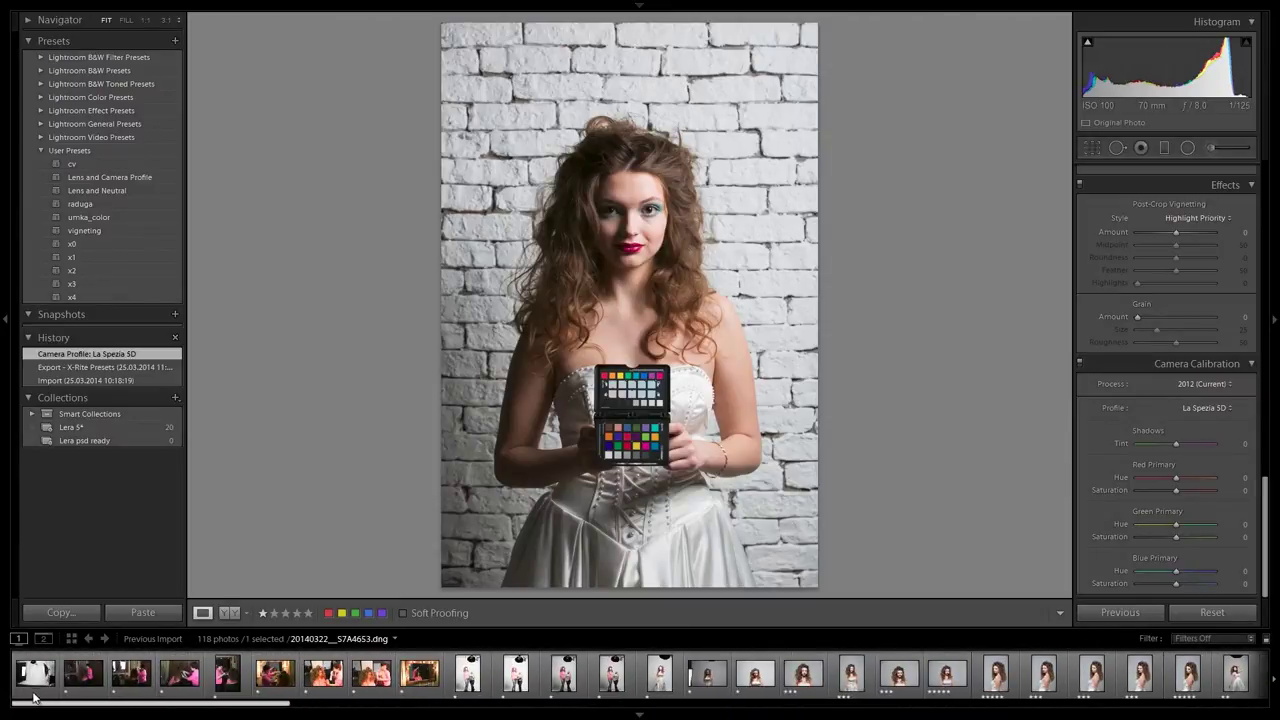
{"action": "left_click", "coordinate": [137, 432]}
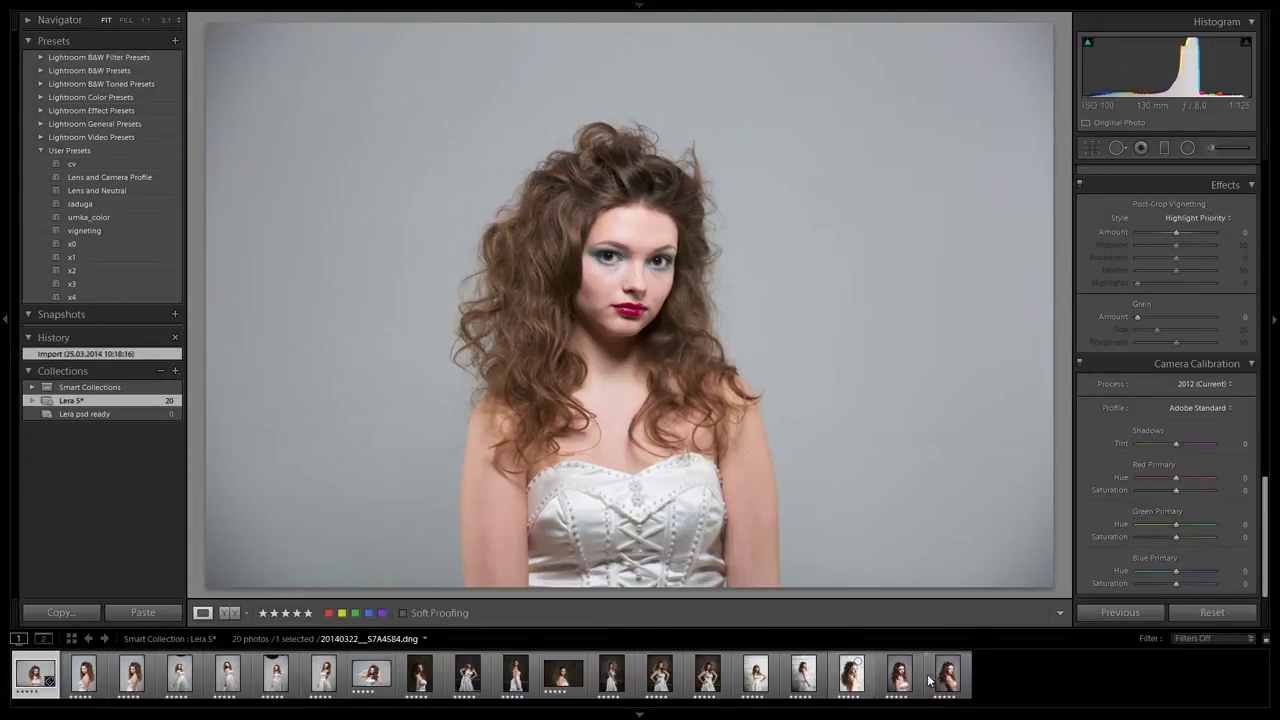
- Select all 20 collection photos, enable Auto Sync, and apply the La Spezia 5D profile
{"action": "key", "text": "ctrl+a"}
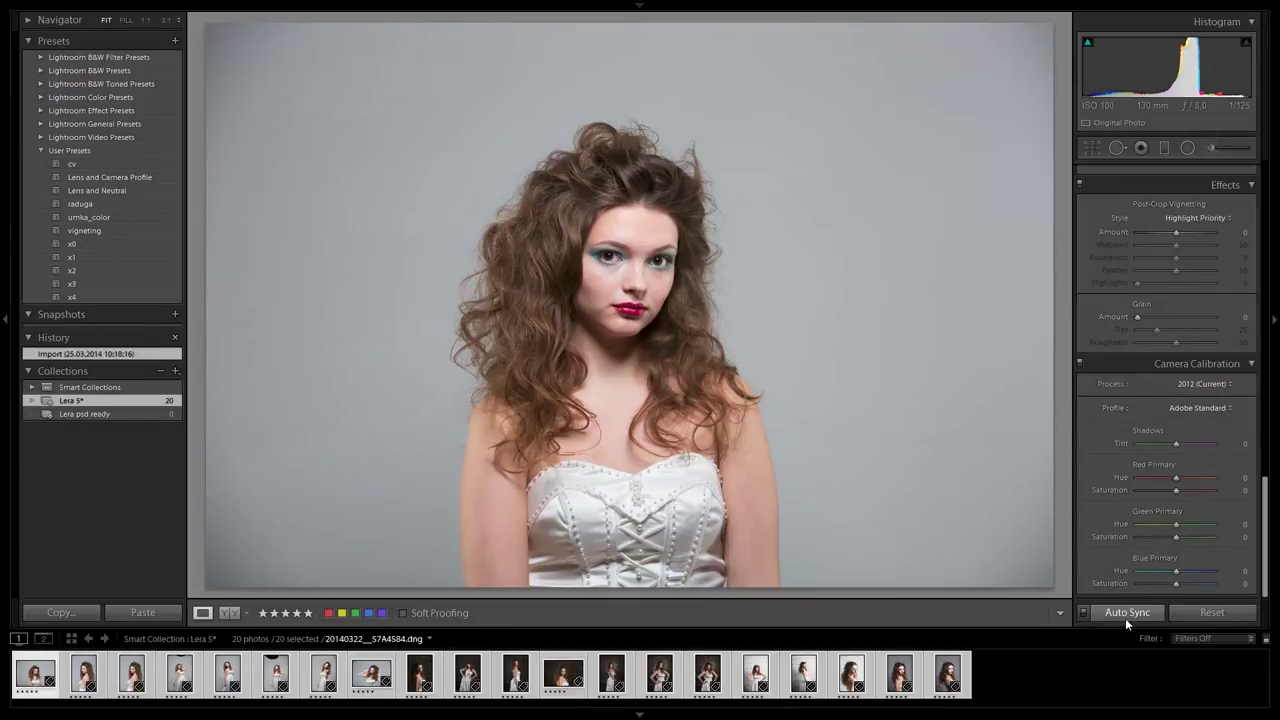
{"action": "left_click", "coordinate": [1086, 613]}
{"action": "left_click", "coordinate": [1087, 614]}
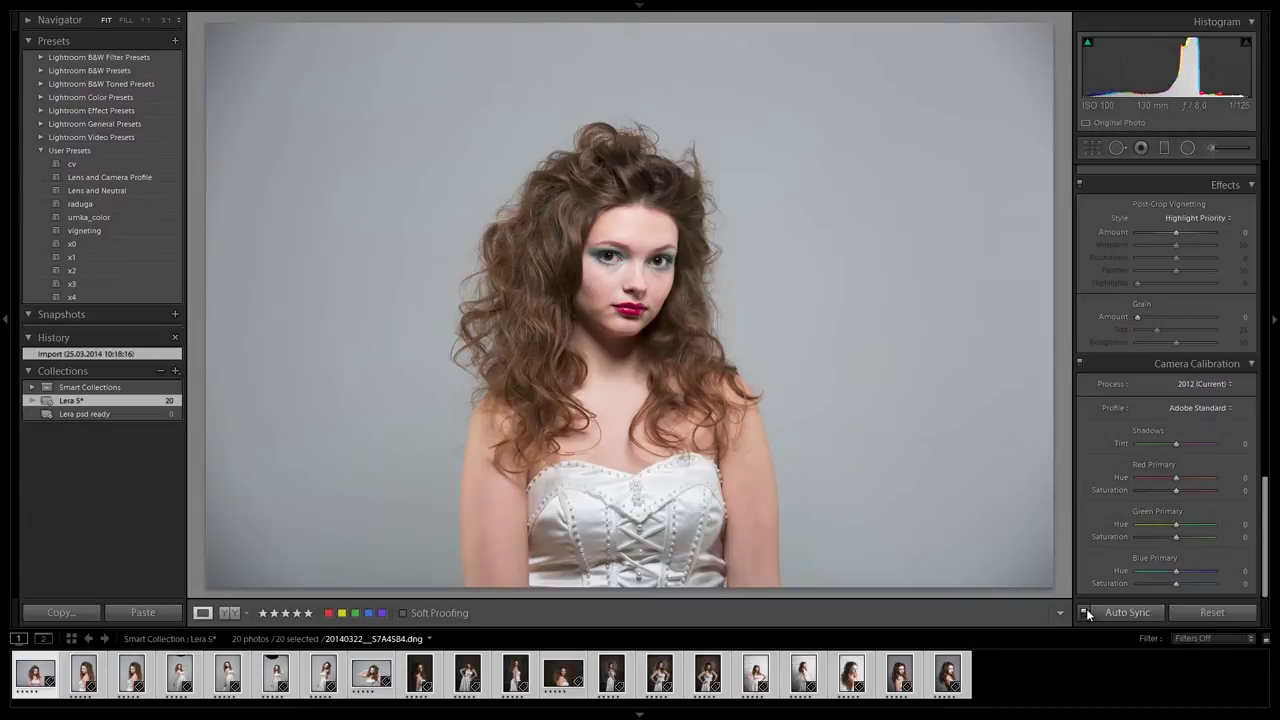
{"action": "left_click", "coordinate": [1210, 408]}
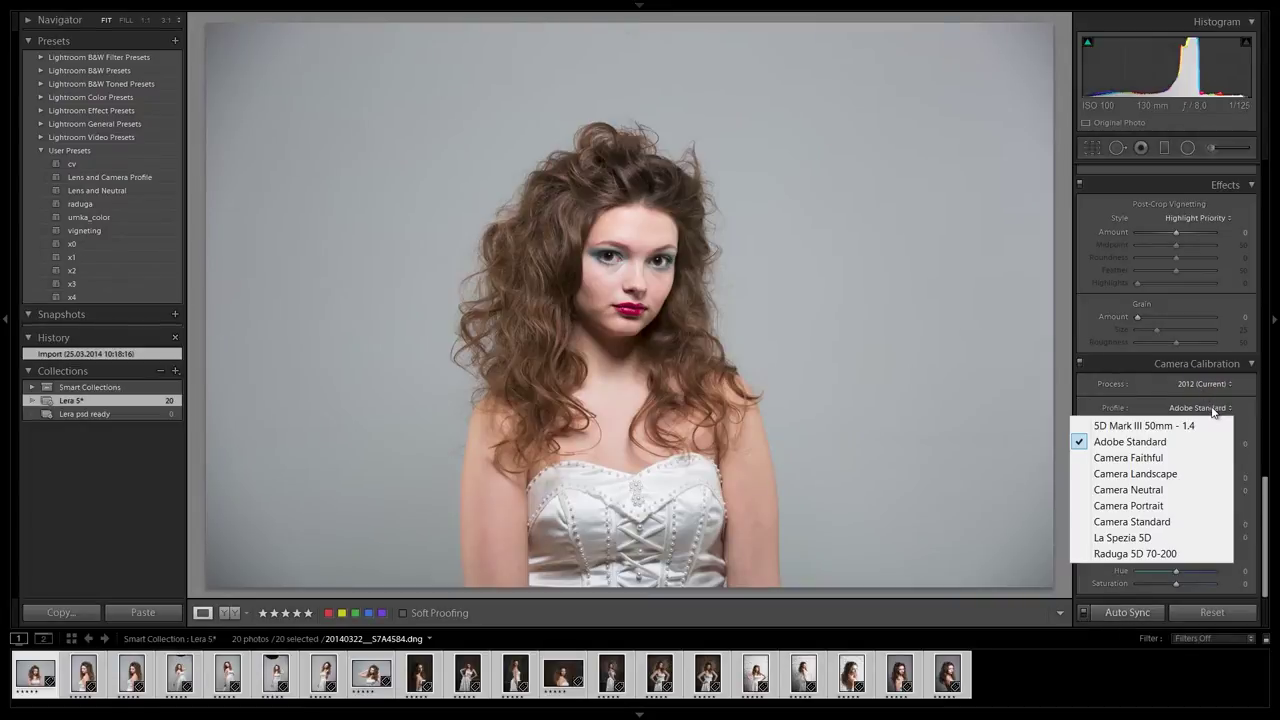
{"action": "left_click", "coordinate": [1169, 541]}
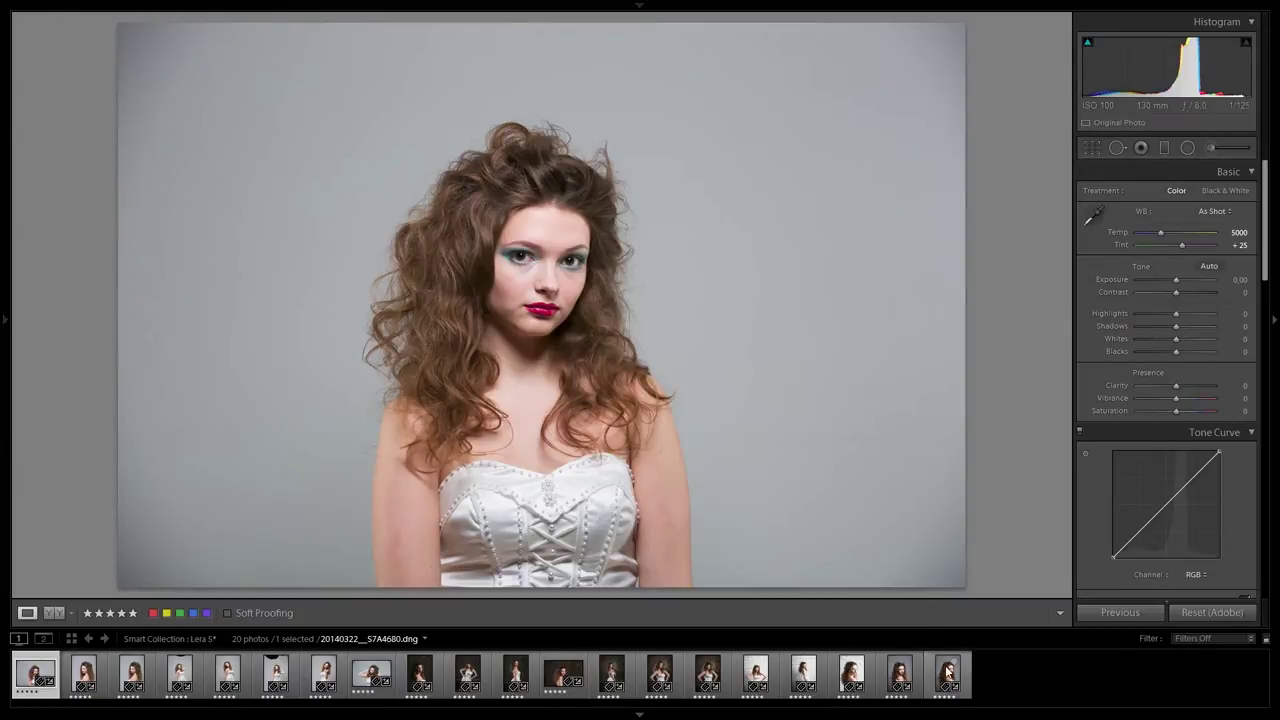
- Enable lens profile and chromatic aberration corrections on all 20 photos
{"action": "key", "text": "ctrl+a"}
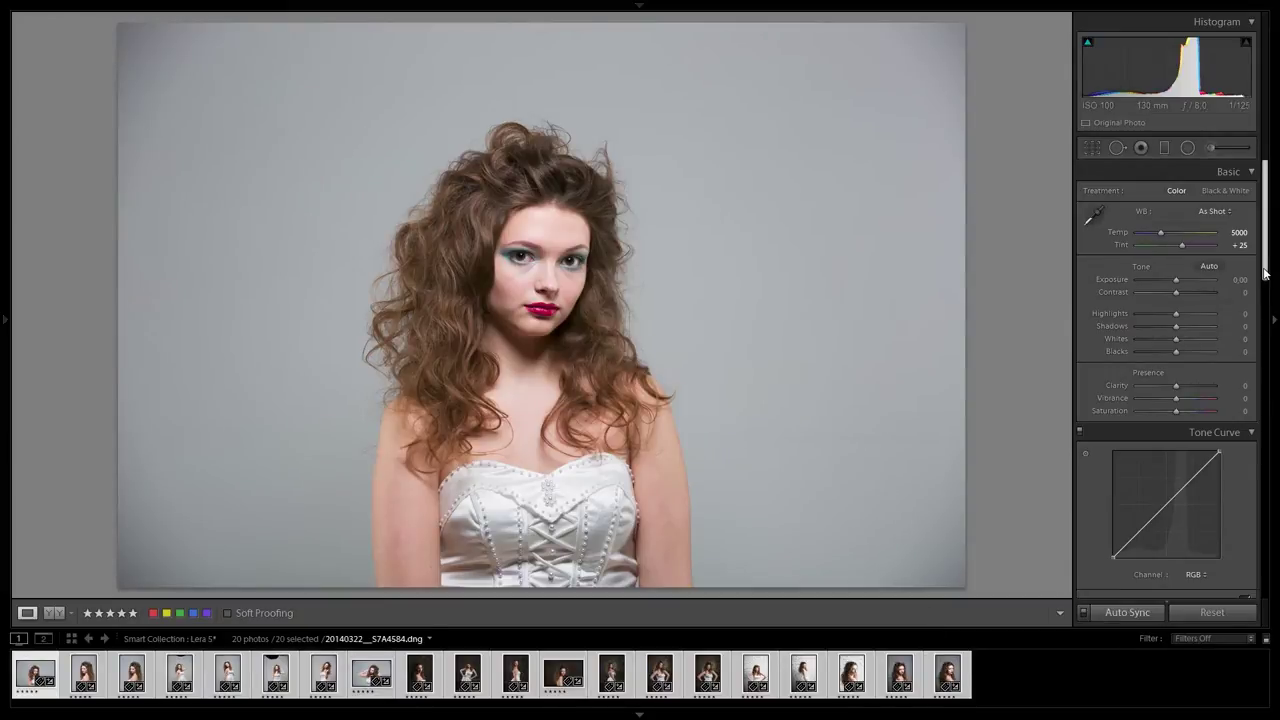
{"action": "left_click_drag", "start_coordinate": [1265, 272], "coordinate": [1265, 517]}
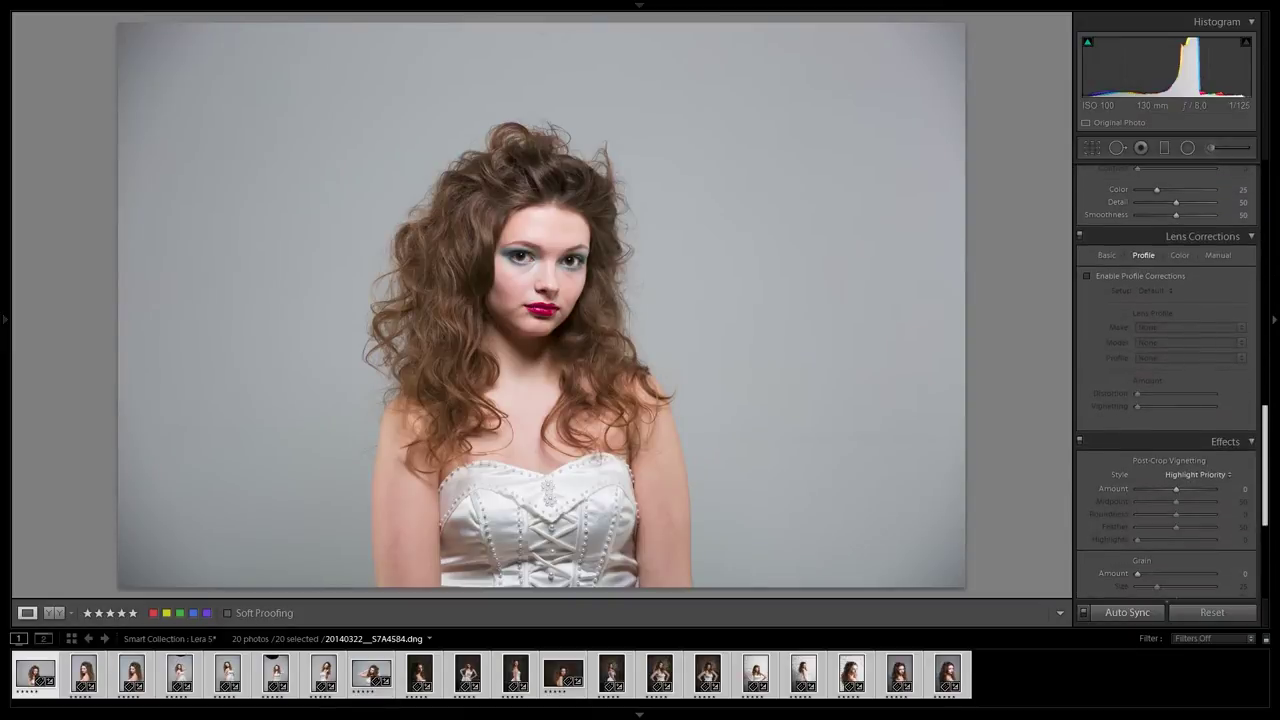
{"action": "left_click", "coordinate": [1107, 255]}
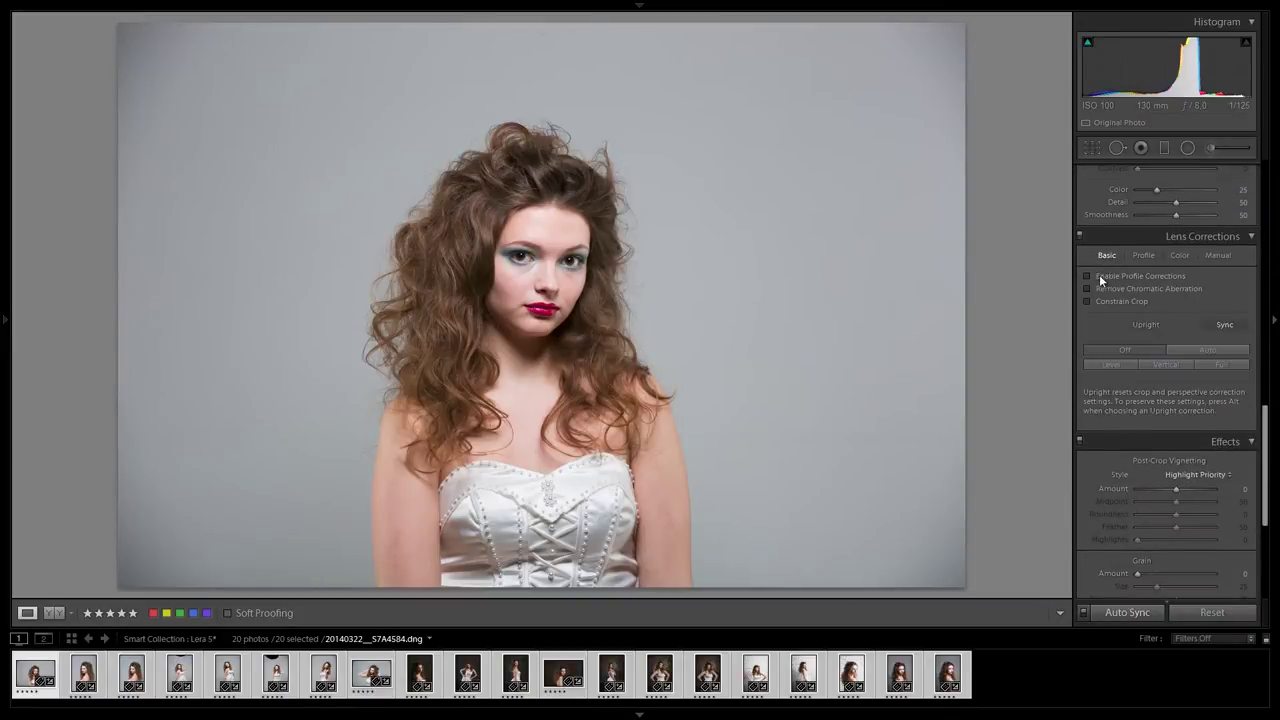
{"action": "left_click", "coordinate": [1088, 277]}
{"action": "left_click", "coordinate": [1087, 288]}
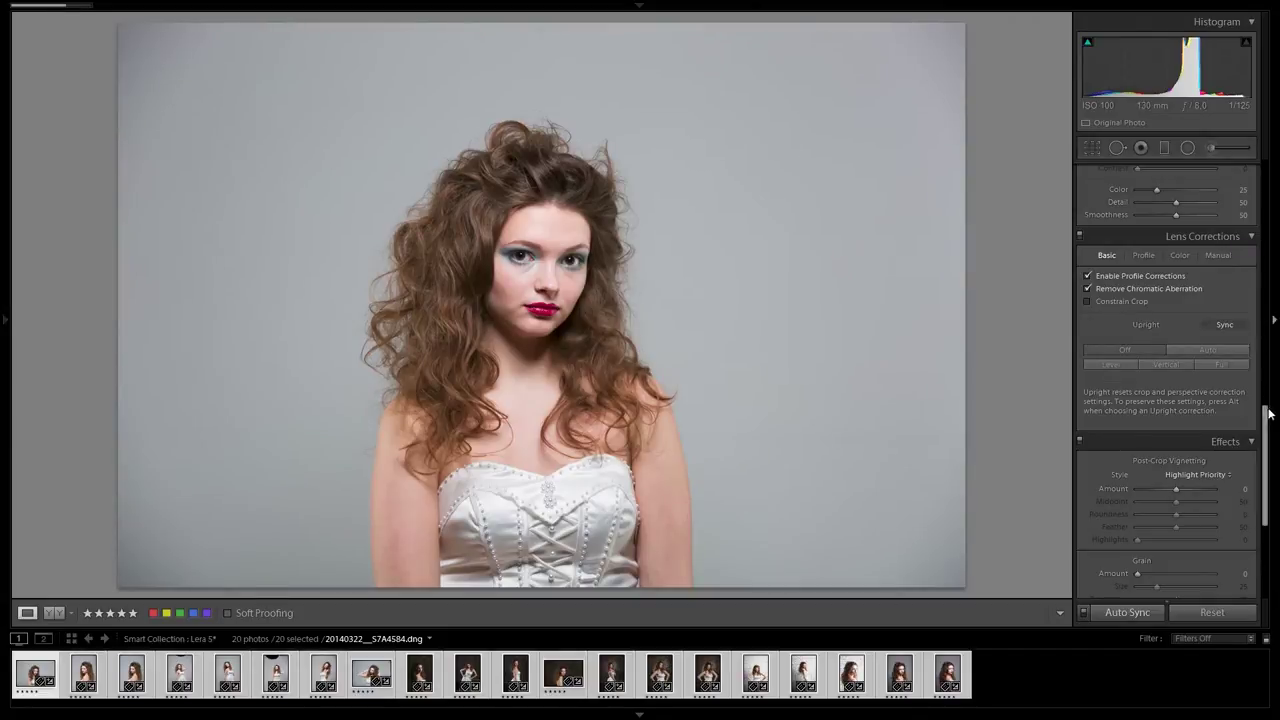
{"action": "scroll", "coordinate": [1254, 330], "scroll_direction": "up", "scroll_amount": 2}
{"action": "scroll", "coordinate": [1254, 330], "scroll_direction": "up", "scroll_amount": 10}
{"action": "scroll", "coordinate": [1254, 330], "scroll_direction": "up", "scroll_amount": 5}
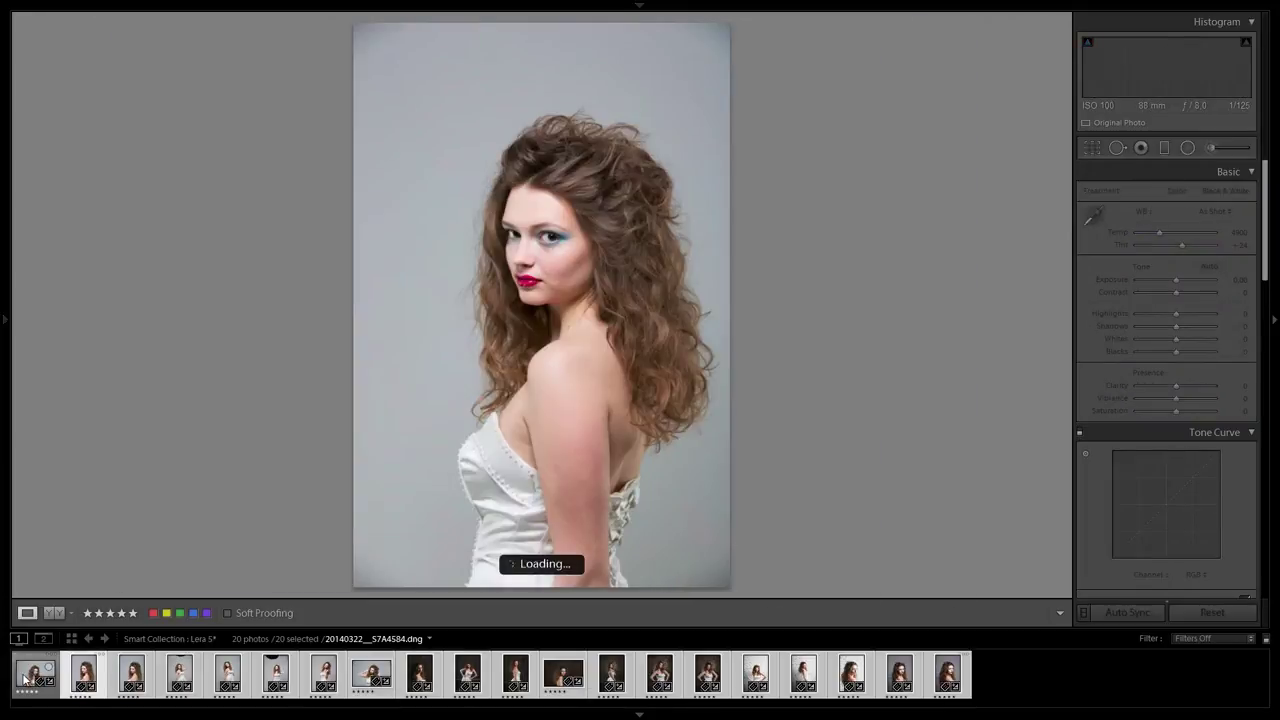
- Raise exposure on the first three grey-backdrop photos, to about +0.13 and +0.22
{"action": "left_click", "coordinate": [25, 680]}
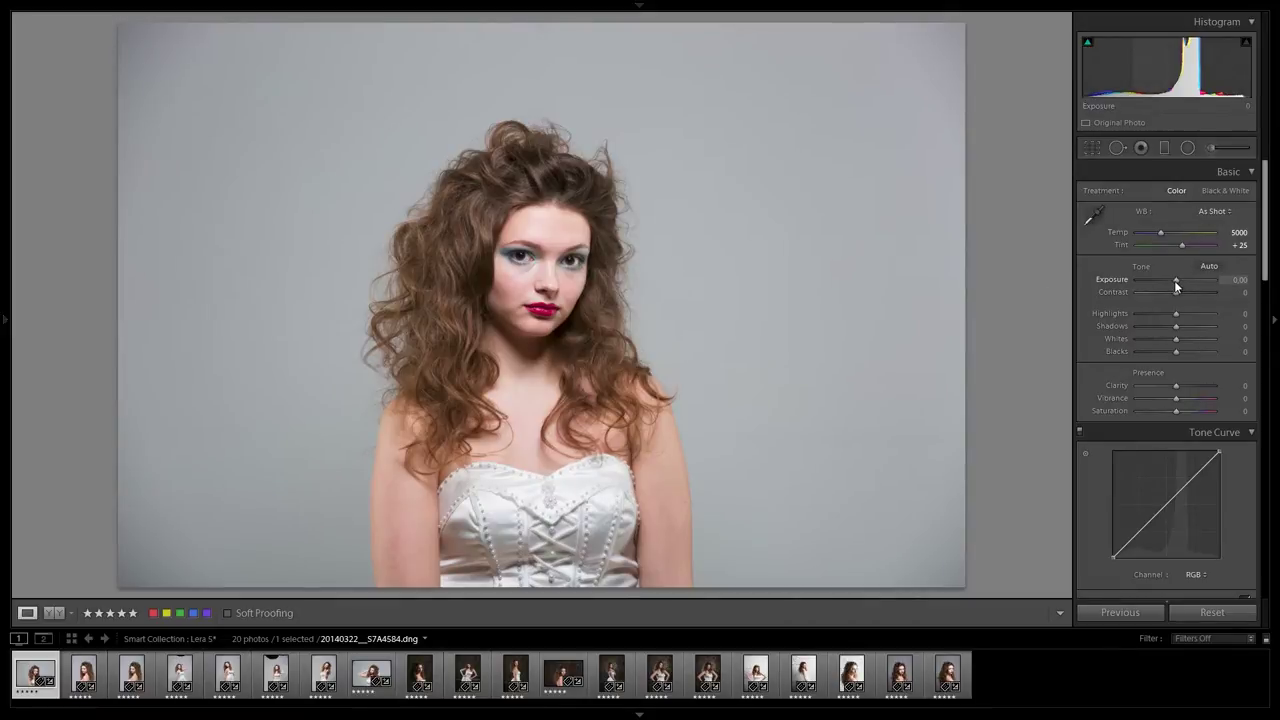
{"action": "left_click_drag", "start_coordinate": [1175, 280], "coordinate": [1175, 280]}
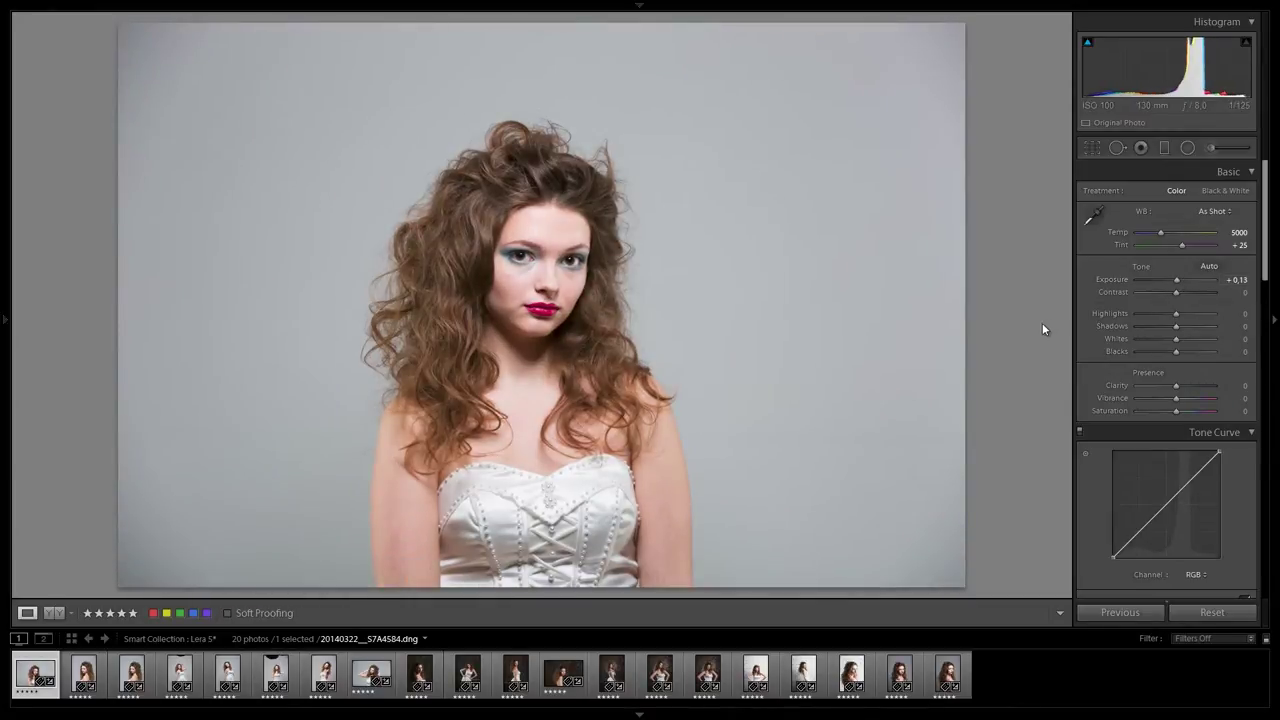
{"action": "key", "text": "Right"}
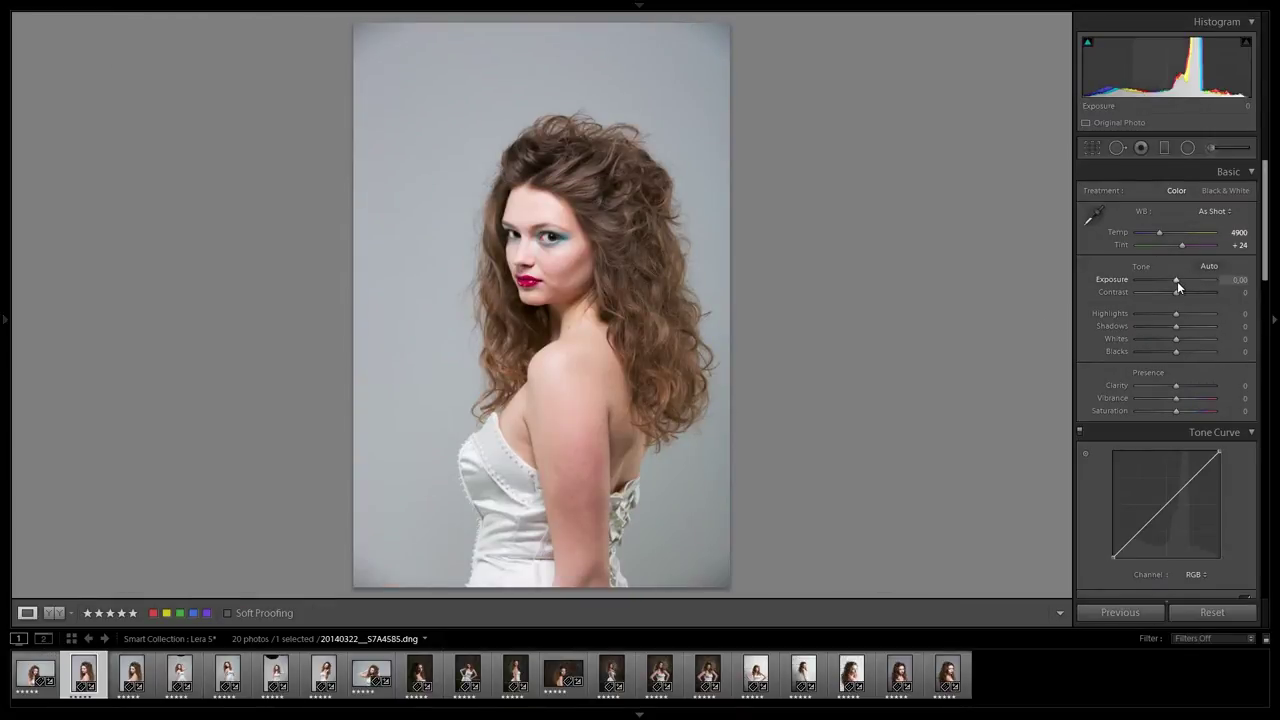
{"action": "left_click_drag", "start_coordinate": [1177, 281], "coordinate": [1178, 282]}
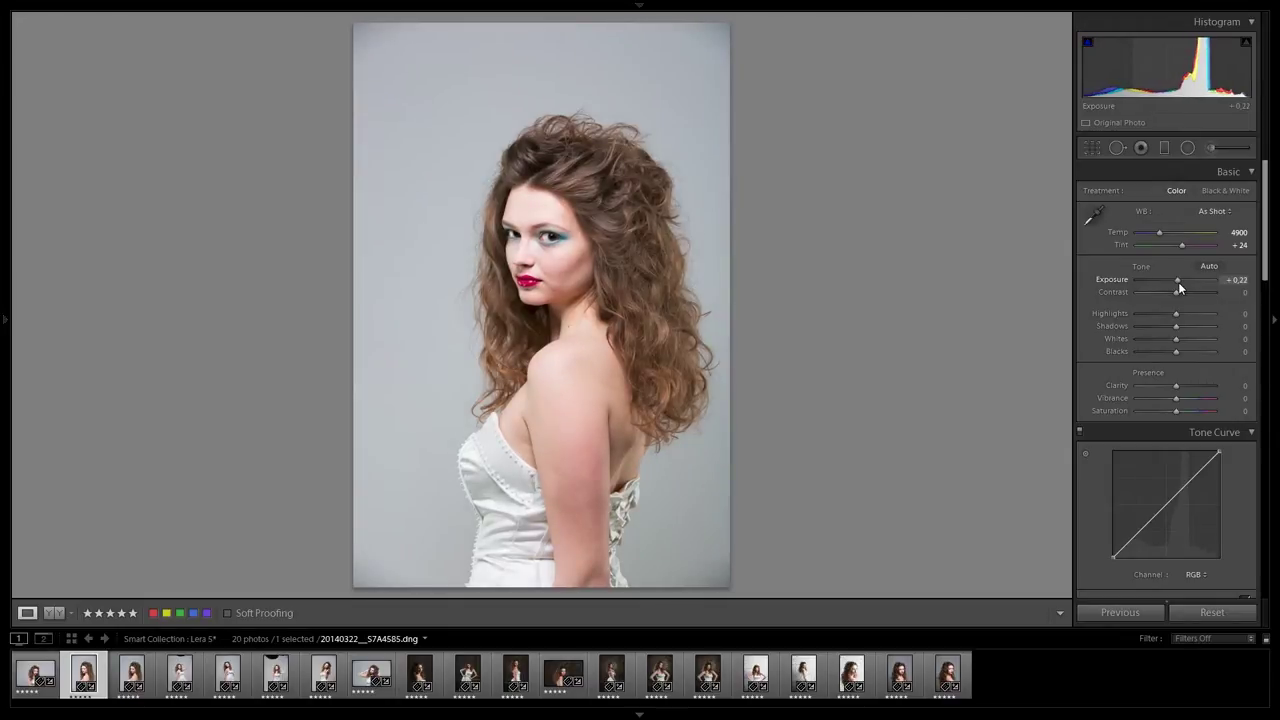
{"action": "left_click_drag", "start_coordinate": [1178, 283], "coordinate": [1172, 285]}
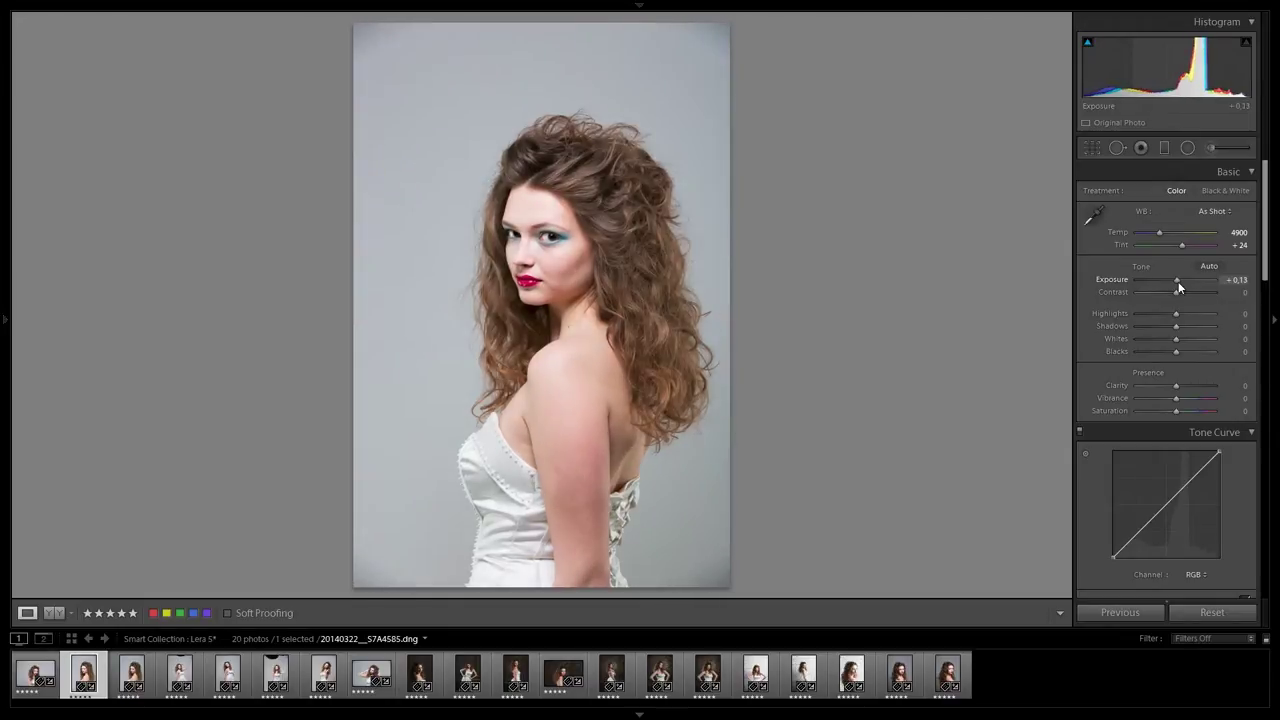
{"action": "key", "text": "Right"}
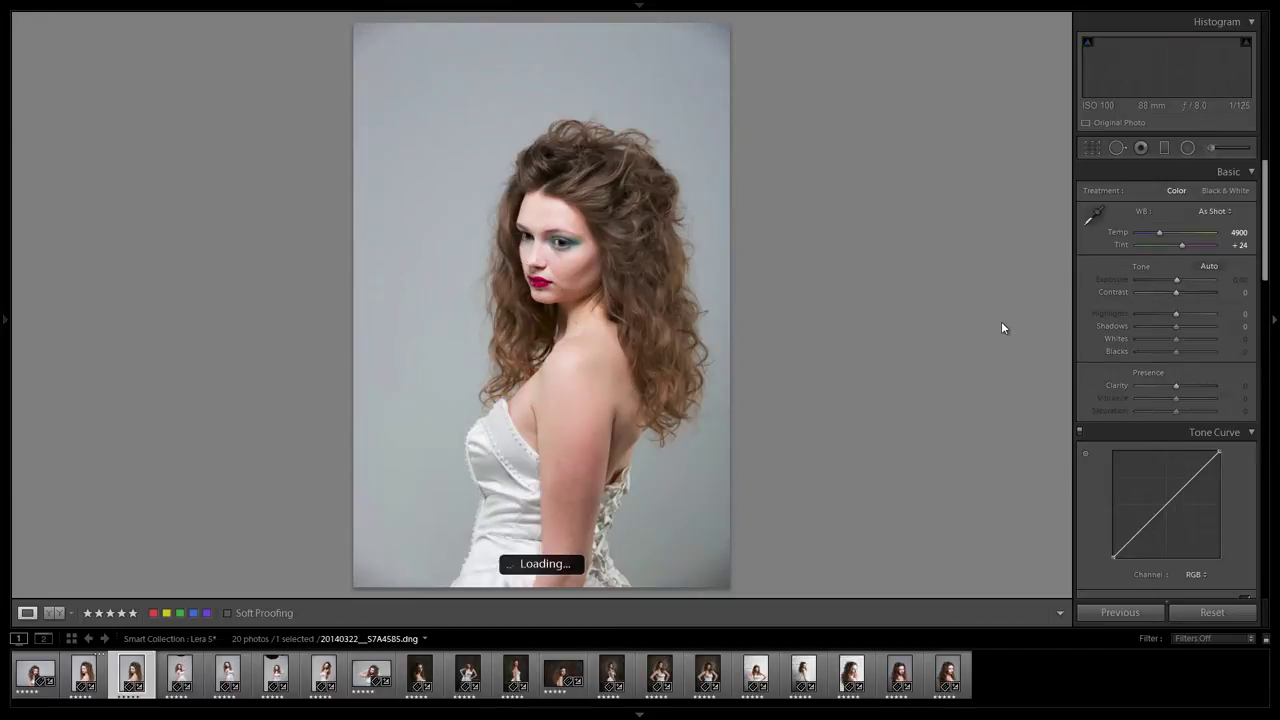
{"action": "left_click_drag", "start_coordinate": [1174, 280], "coordinate": [1175, 280]}
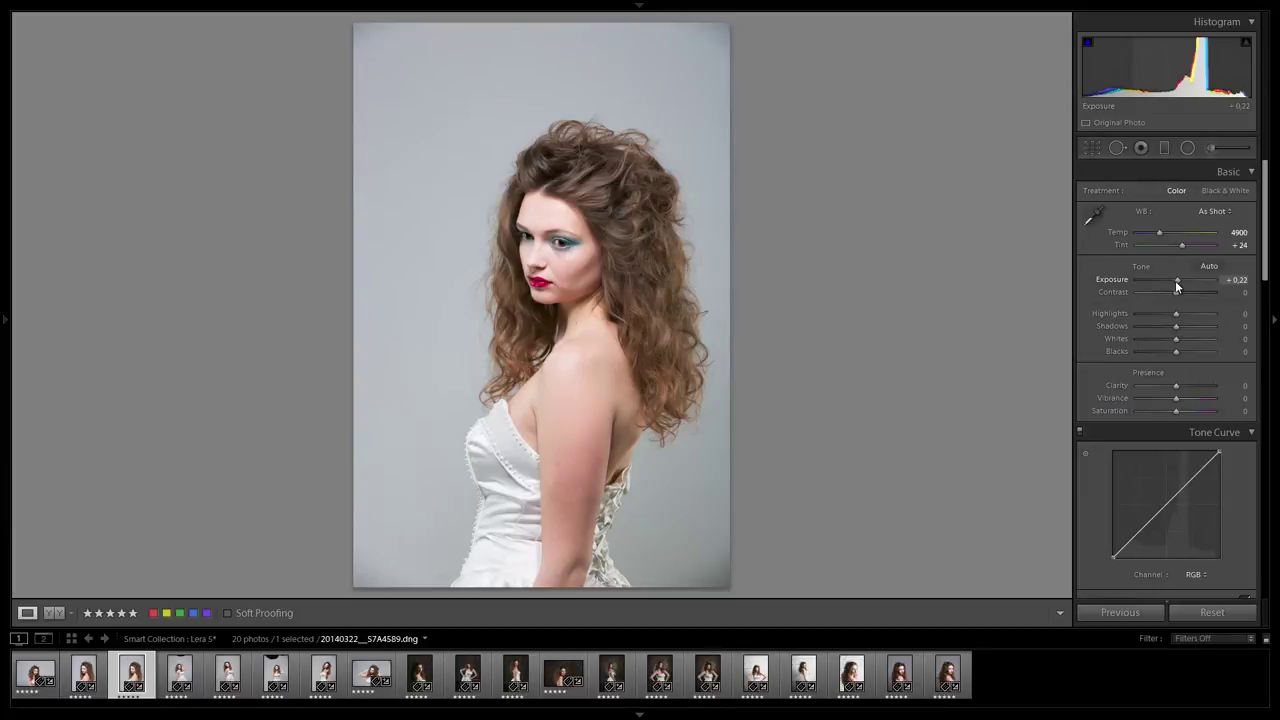
{"action": "key", "text": "Right"}
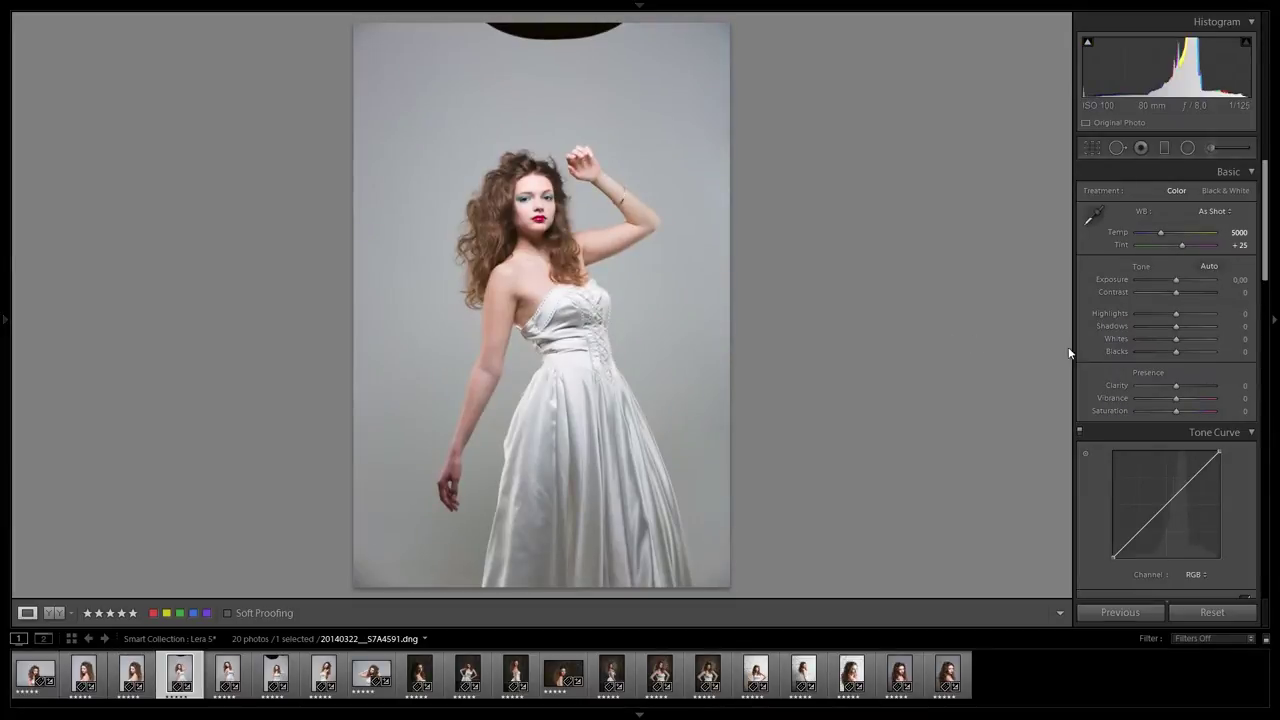
- Brighten the next five photos slightly, to values like +0.30, +0.22 and +0.13
{"action": "left_click_drag", "start_coordinate": [1175, 280], "coordinate": [1176, 280]}
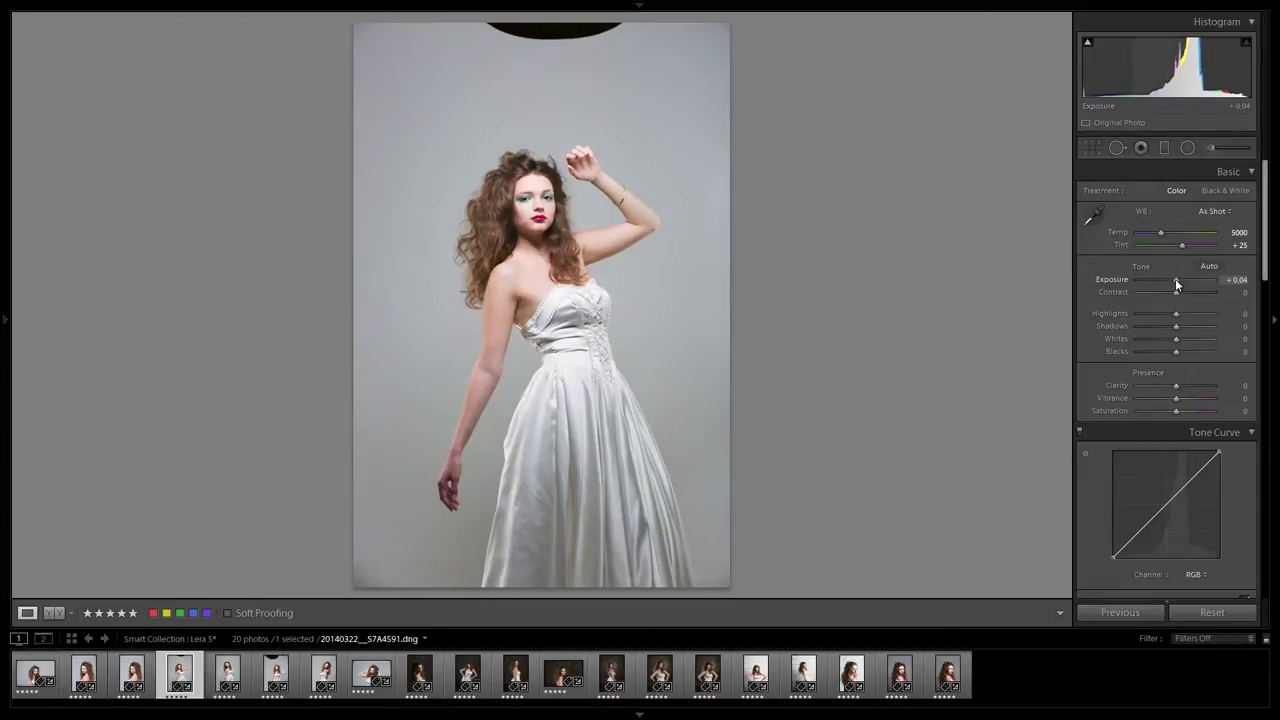
{"action": "left_click_drag", "start_coordinate": [1175, 284], "coordinate": [1177, 284]}
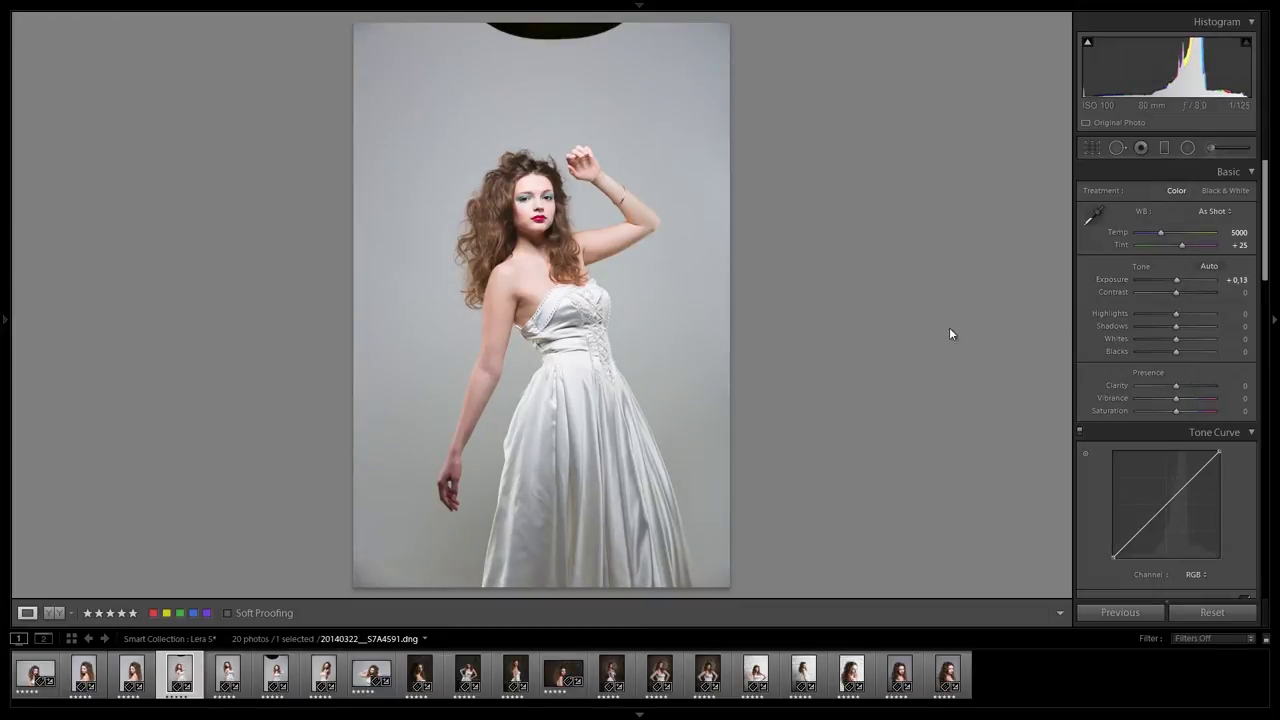
{"action": "key", "text": "Right"}
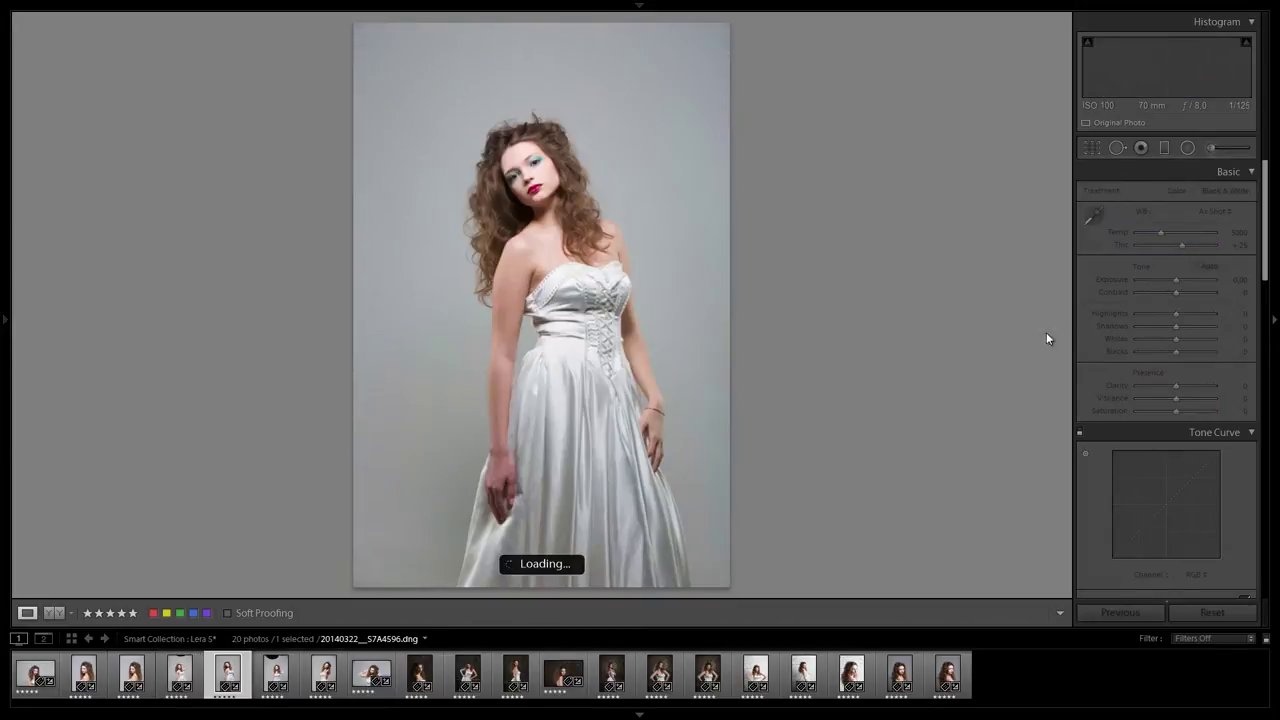
{"action": "left_click_drag", "start_coordinate": [1178, 280], "coordinate": [1180, 279]}
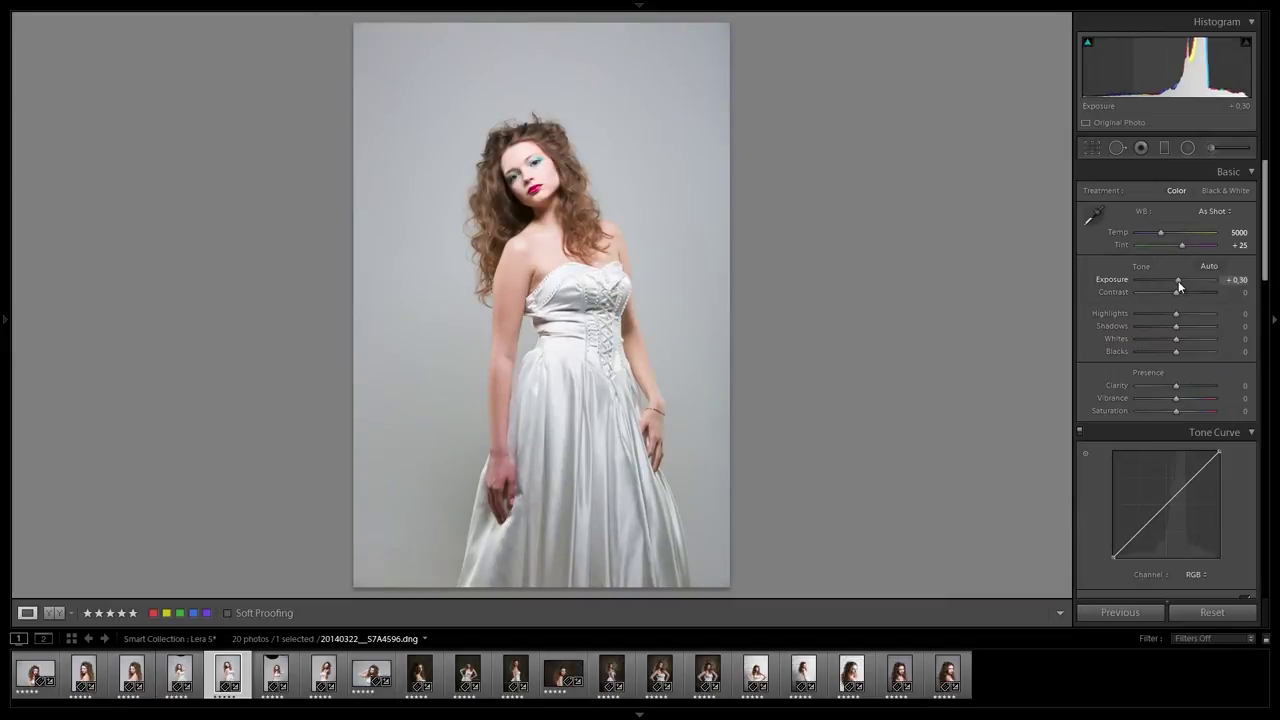
{"action": "key", "text": "Right"}
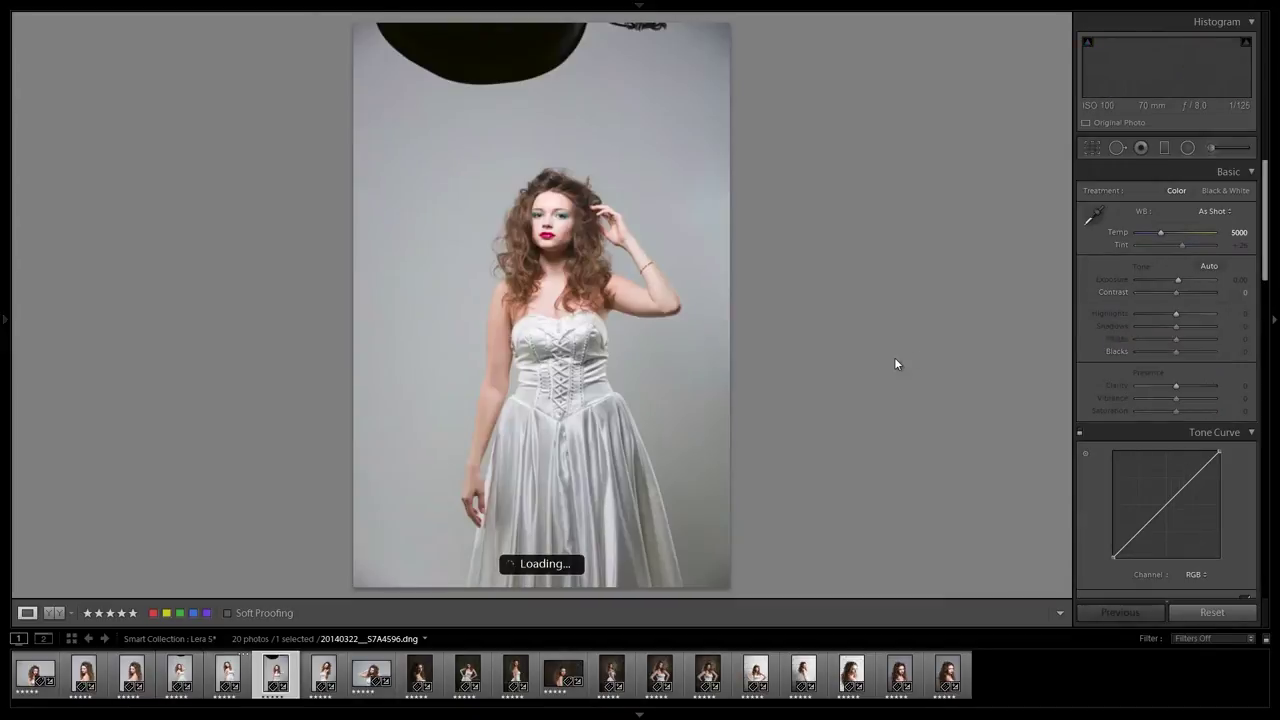
{"action": "left_click_drag", "start_coordinate": [1175, 287], "coordinate": [1177, 287]}
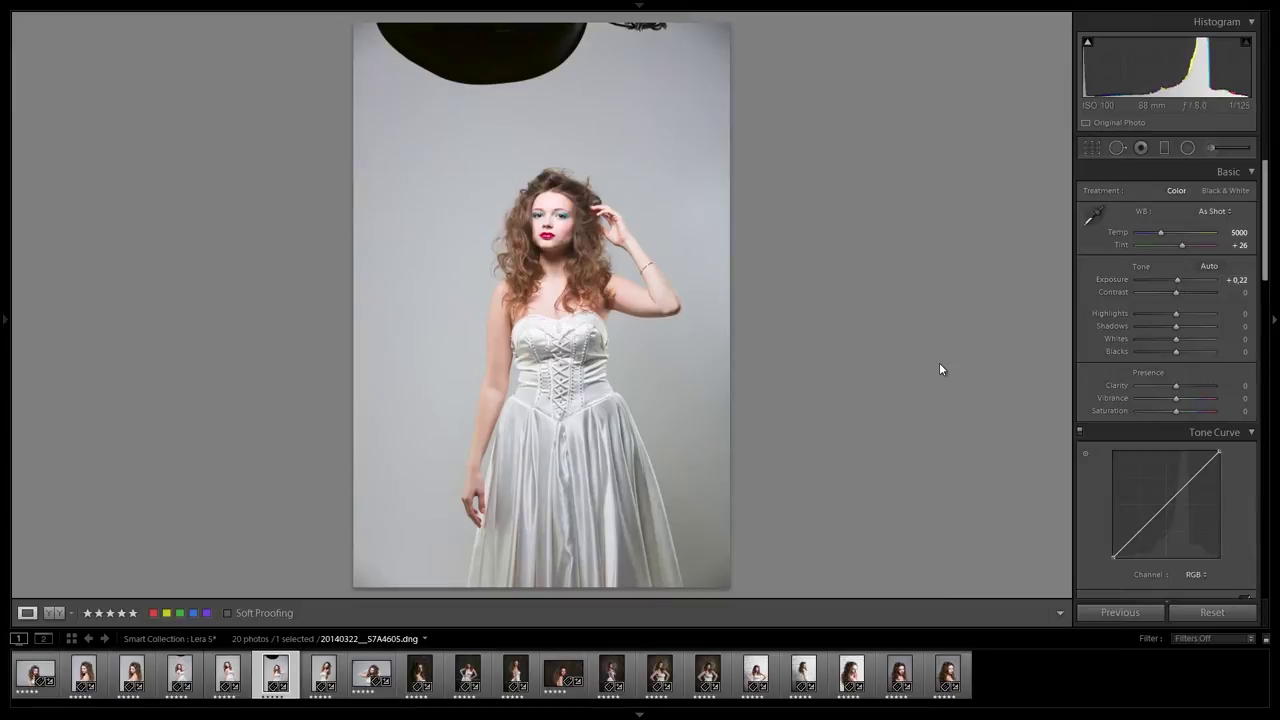
{"action": "key", "text": "Right"}
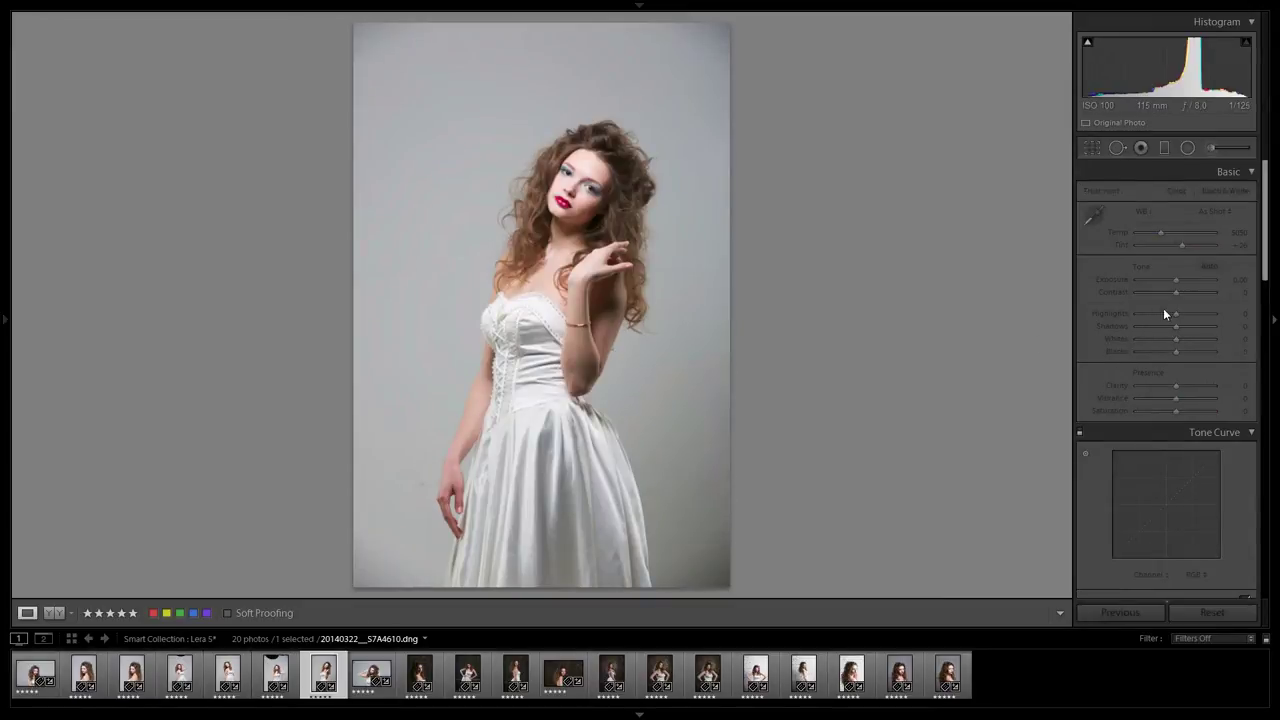
{"action": "left_click_drag", "start_coordinate": [1175, 286], "coordinate": [1178, 286]}
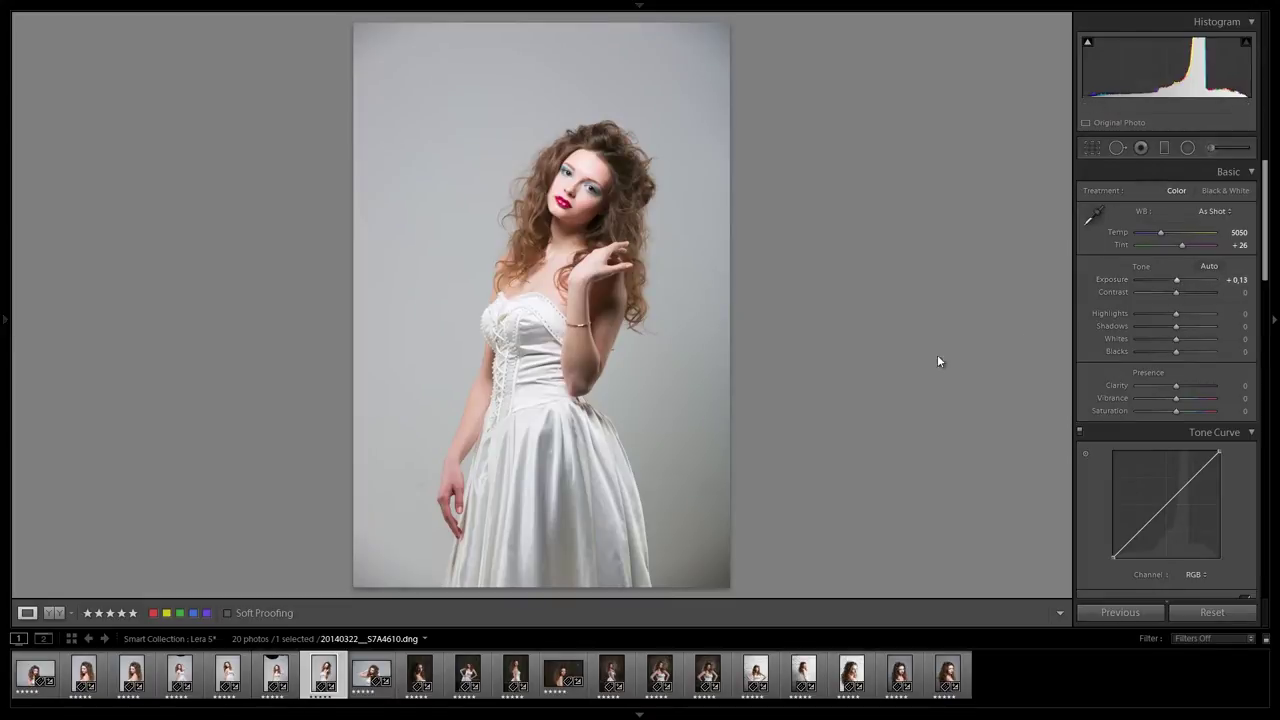
{"action": "key", "text": "Right"}
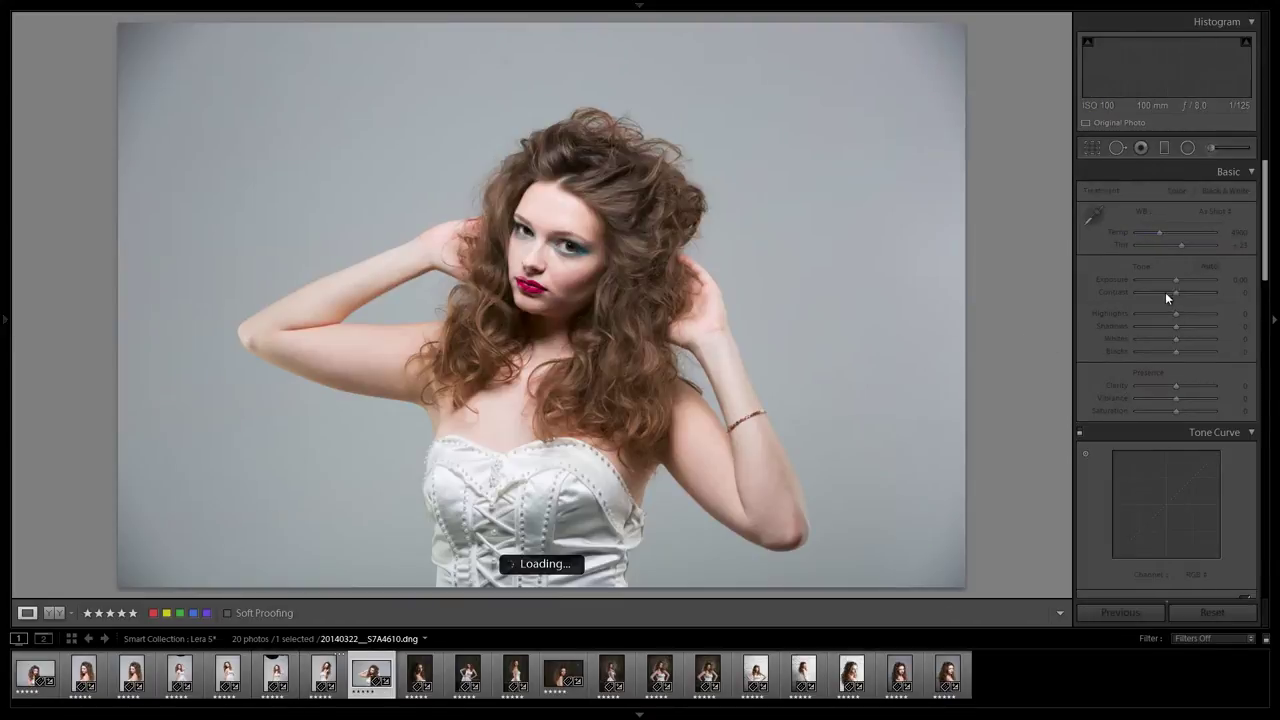
{"action": "left_click_drag", "start_coordinate": [1177, 286], "coordinate": [1178, 286]}
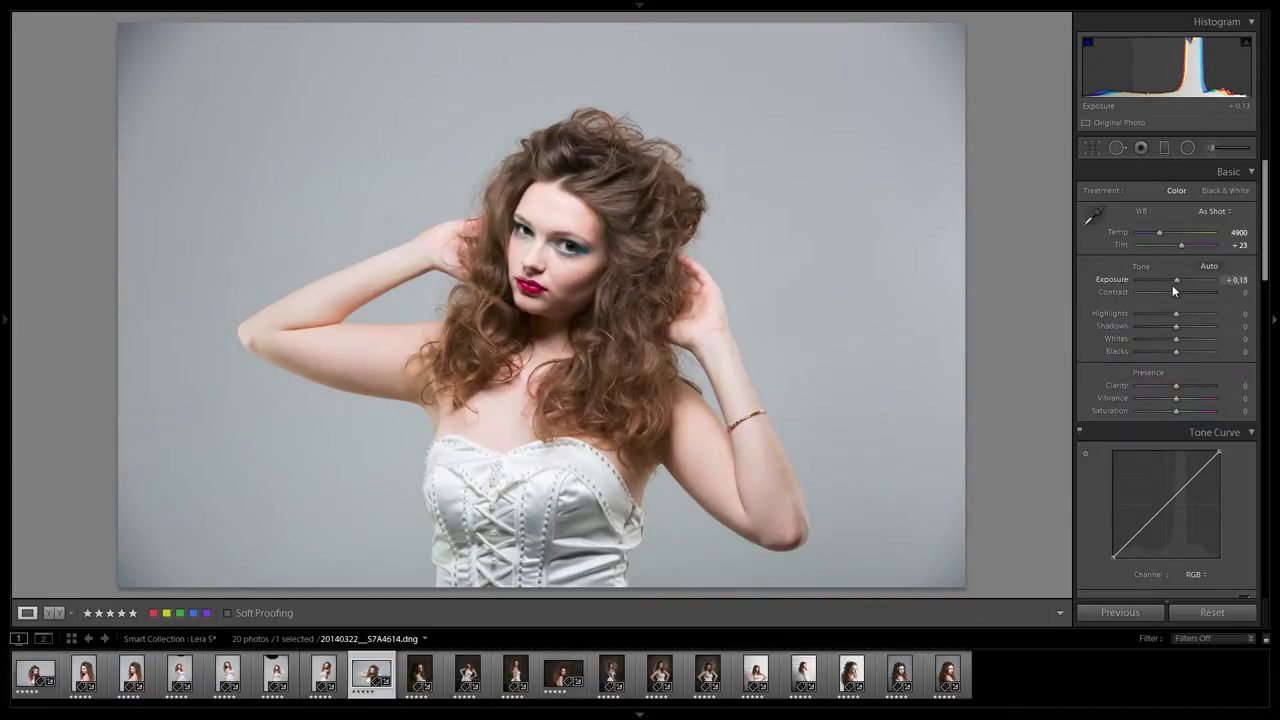
{"action": "key", "text": "Right"}
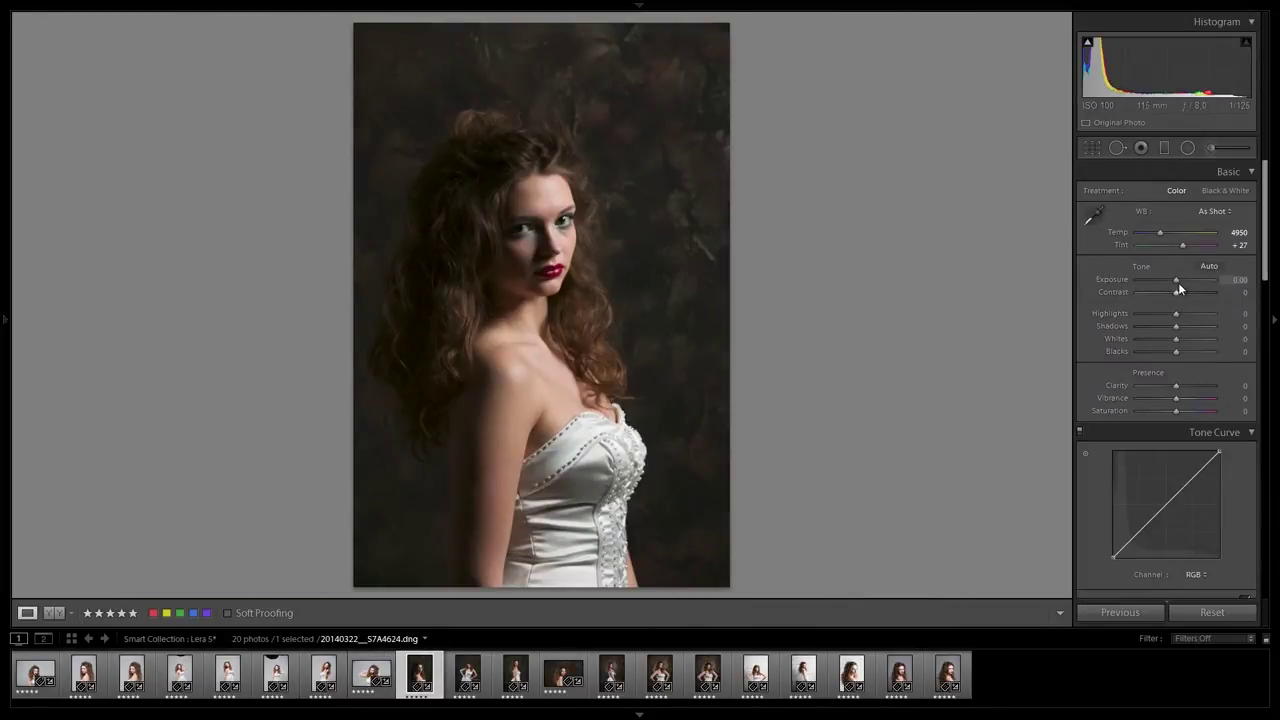
- Lift exposure on the first four dark-backdrop portraits, to about +0.39, +0.48 and +0.30
{"action": "left_click_drag", "start_coordinate": [1177, 285], "coordinate": [1180, 285]}
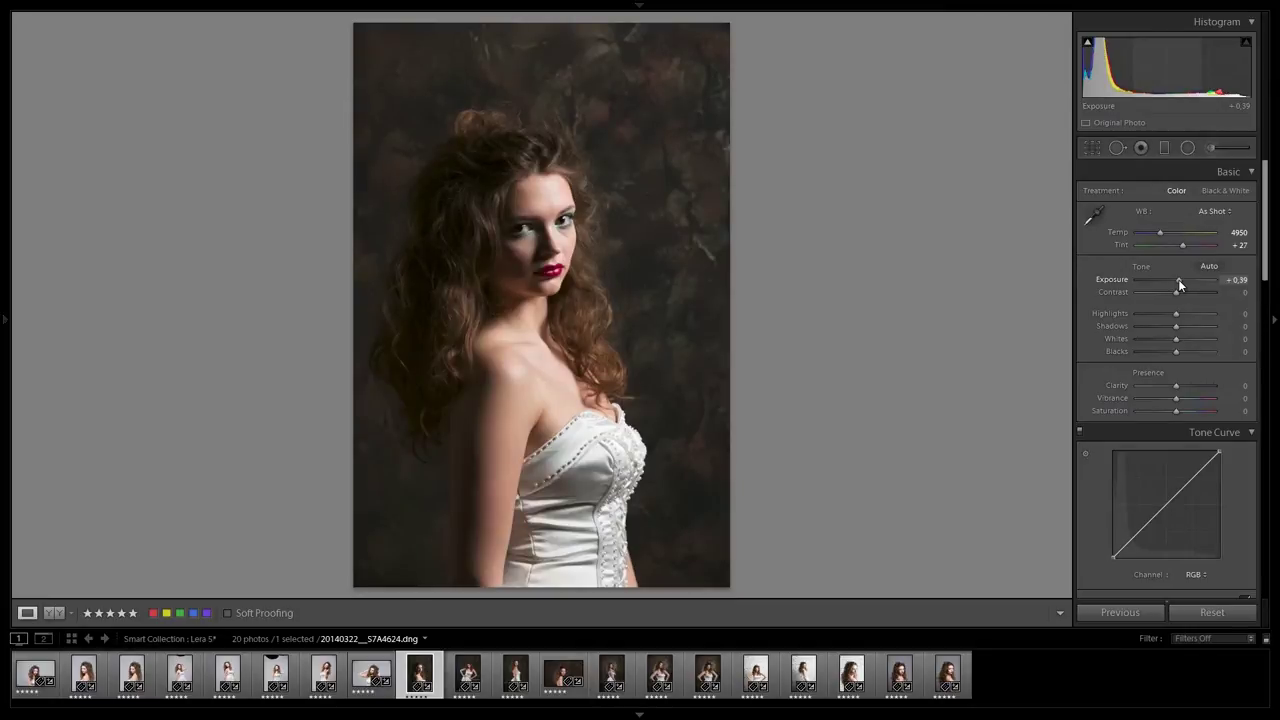
{"action": "key", "text": "Right"}
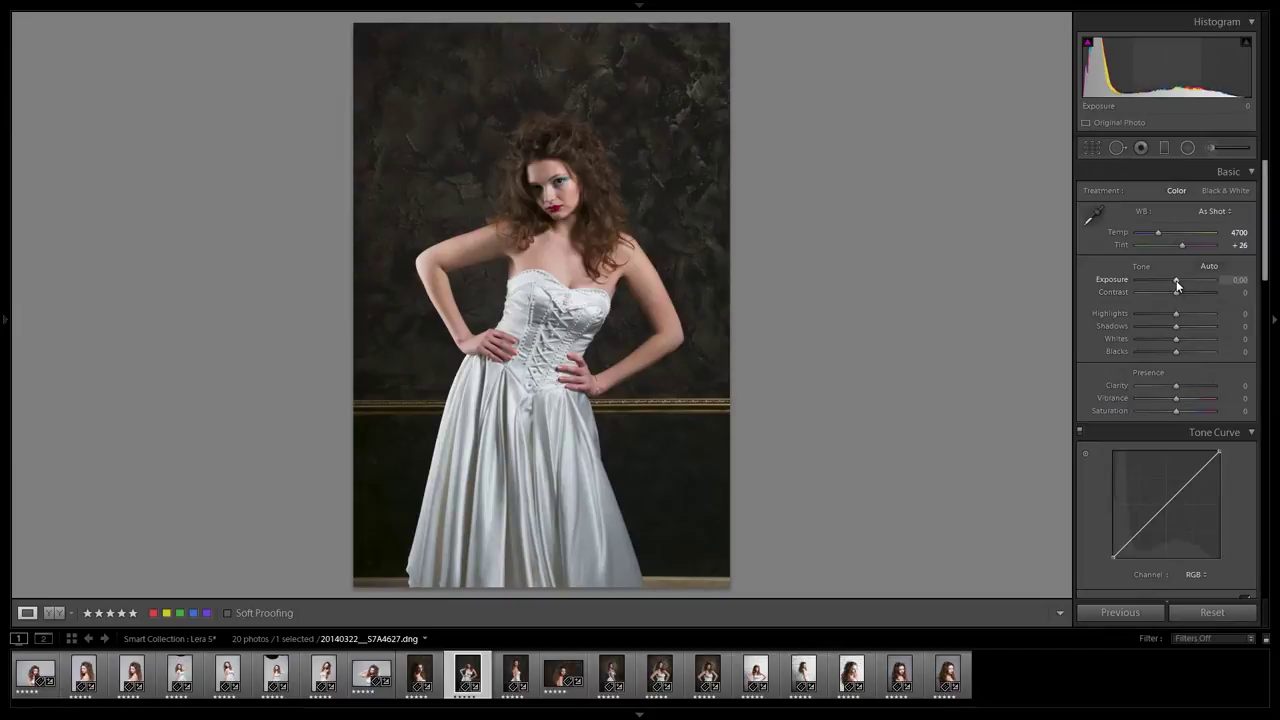
{"action": "left_click_drag", "start_coordinate": [1177, 281], "coordinate": [1180, 287]}
{"action": "key", "text": "Right"}
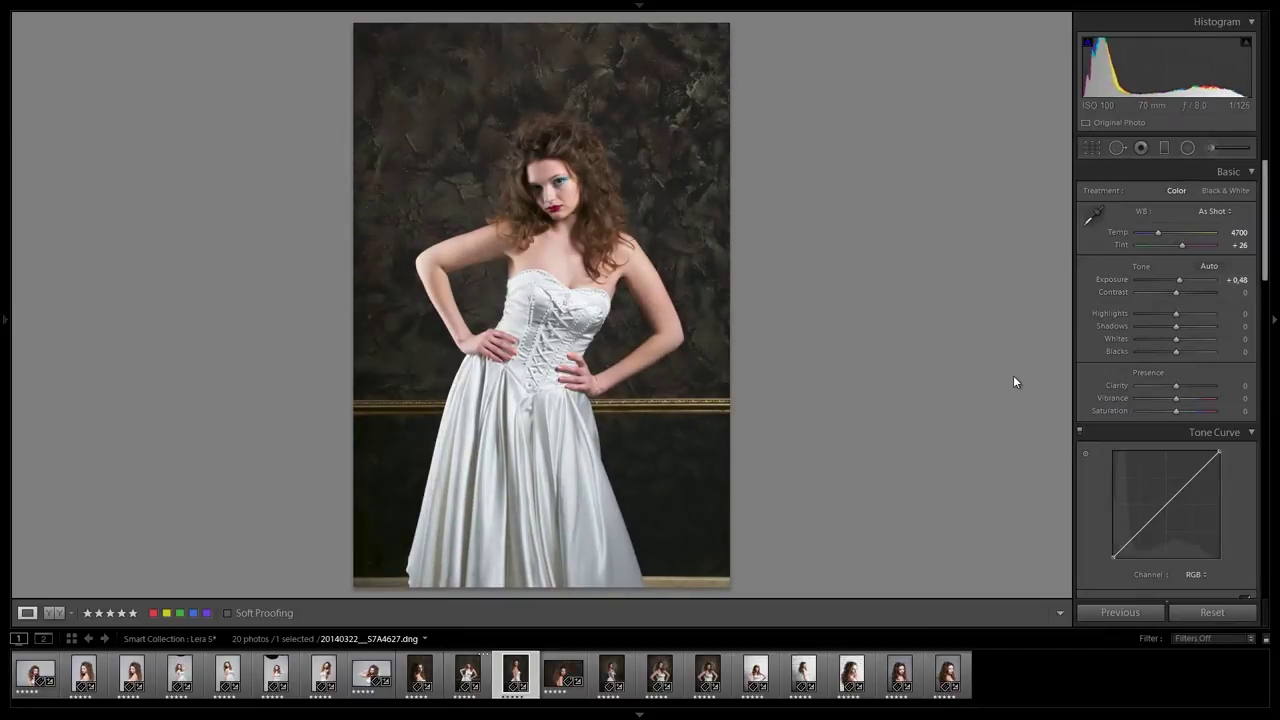
{"action": "left_click_drag", "start_coordinate": [1176, 281], "coordinate": [1179, 286]}
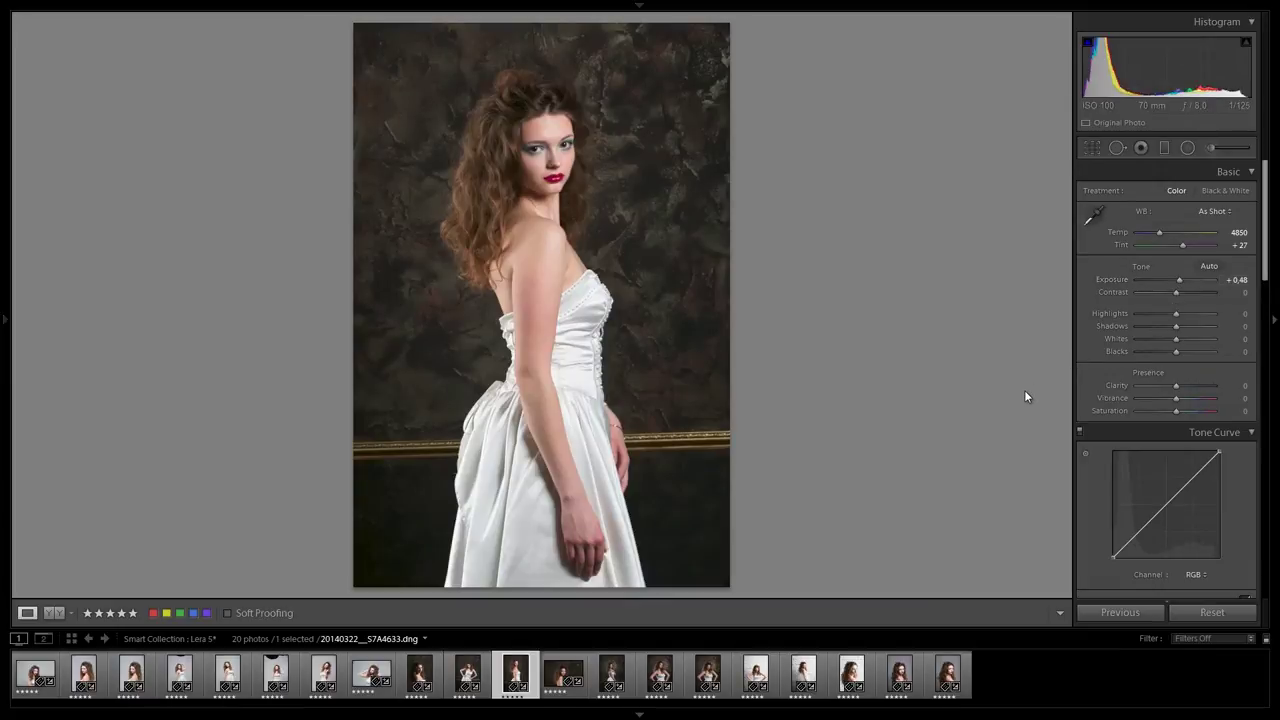
{"action": "key", "text": "Right"}
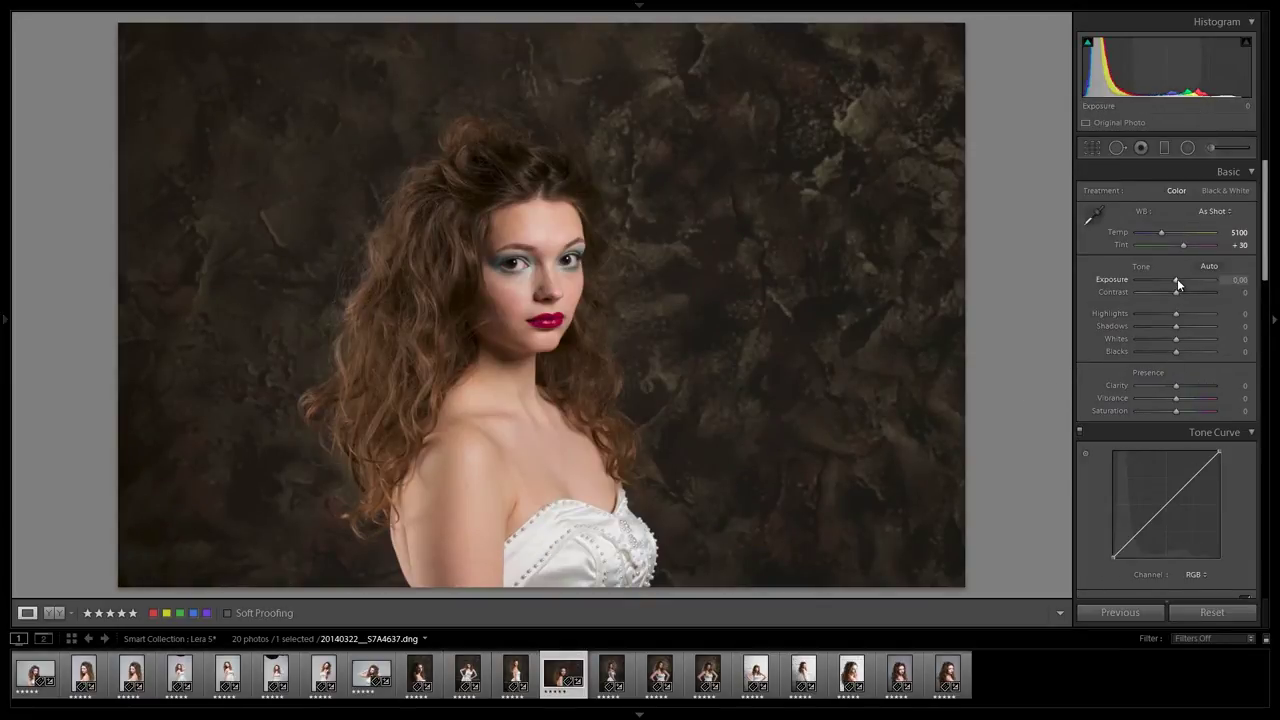
{"action": "left_click_drag", "start_coordinate": [1178, 285], "coordinate": [1181, 285]}
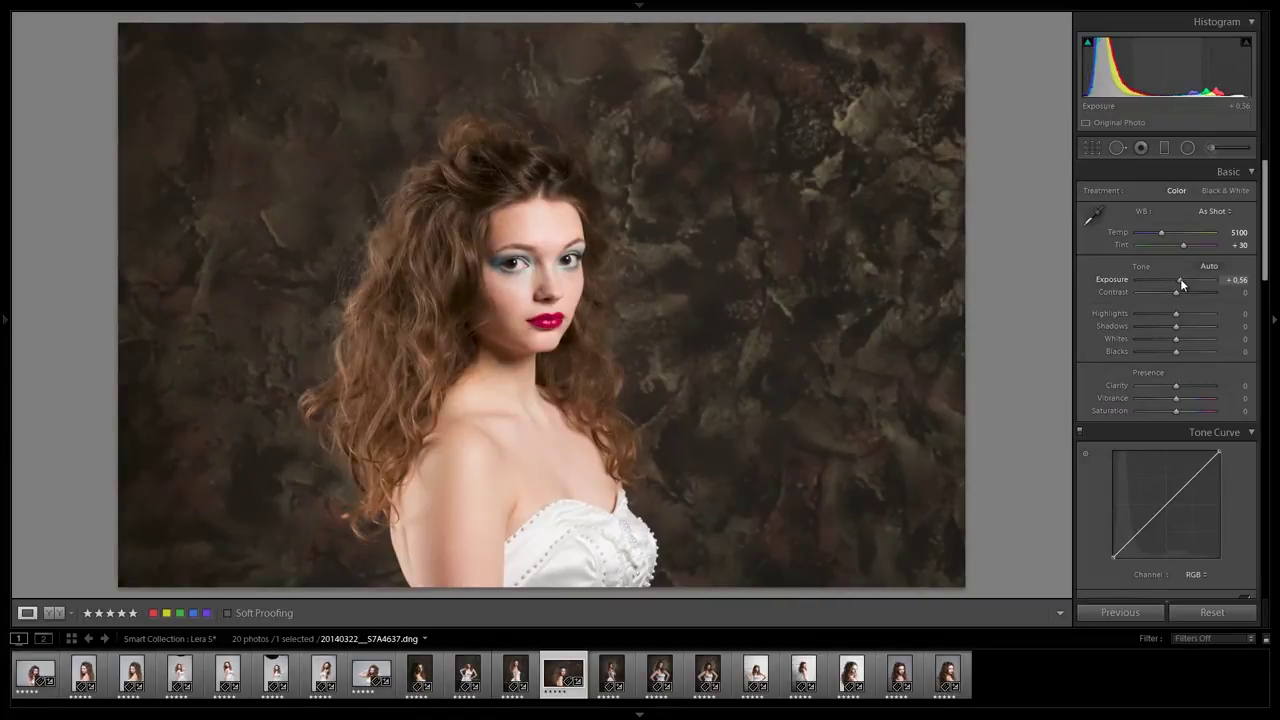
{"action": "left_click_drag", "start_coordinate": [1181, 285], "coordinate": [1178, 285]}
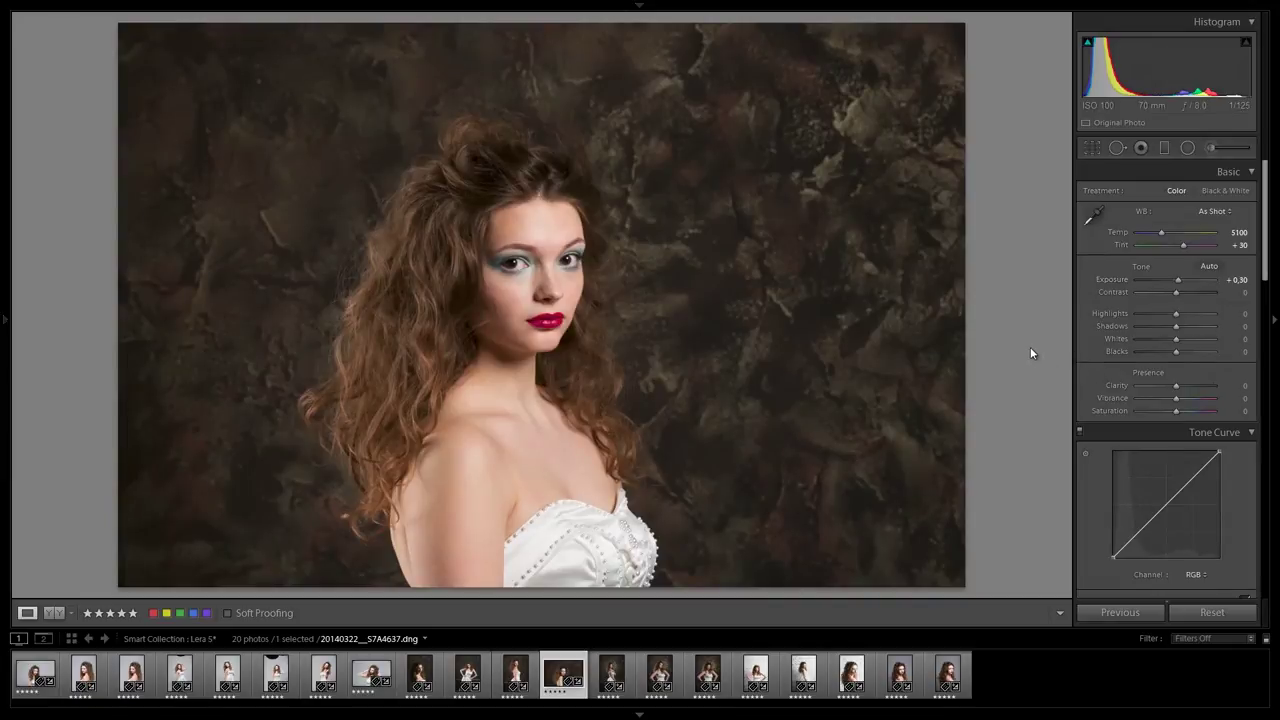
- Raise the next three dark-backdrop portraits' exposure to about +0.74 and +0.56
{"action": "key", "text": "Right"}
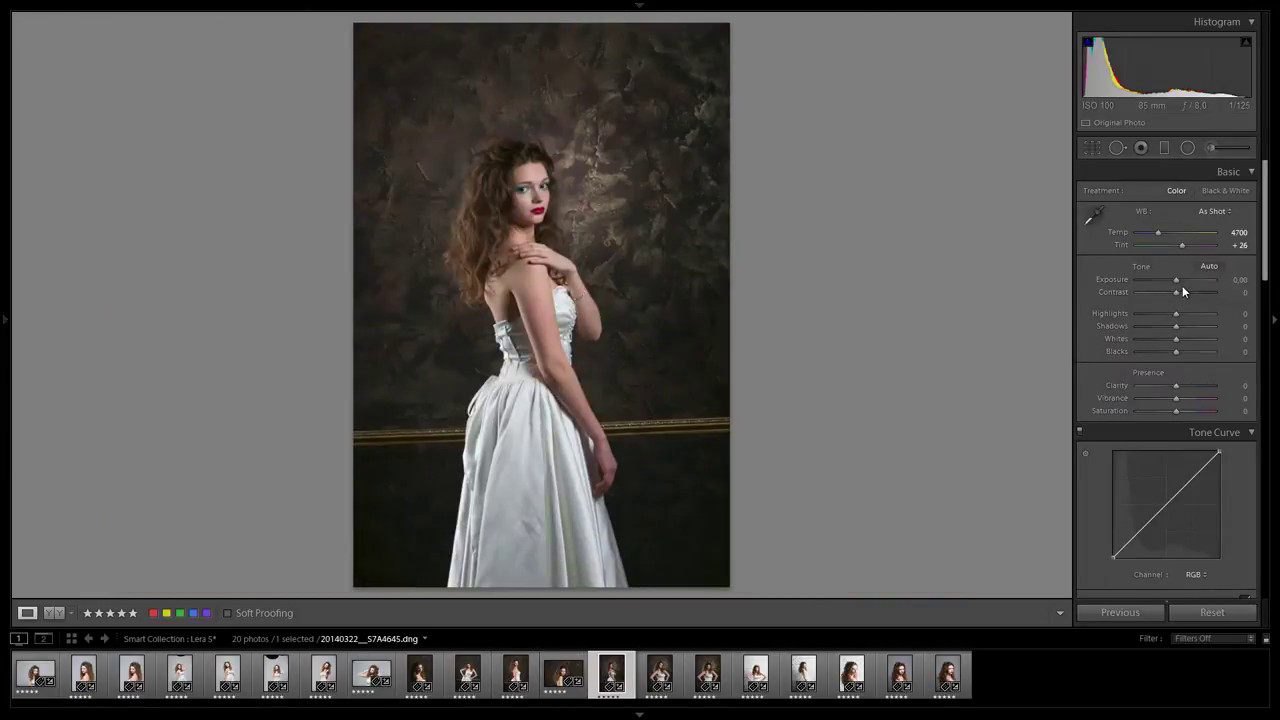
{"action": "left_click_drag", "start_coordinate": [1176, 281], "coordinate": [1180, 283]}
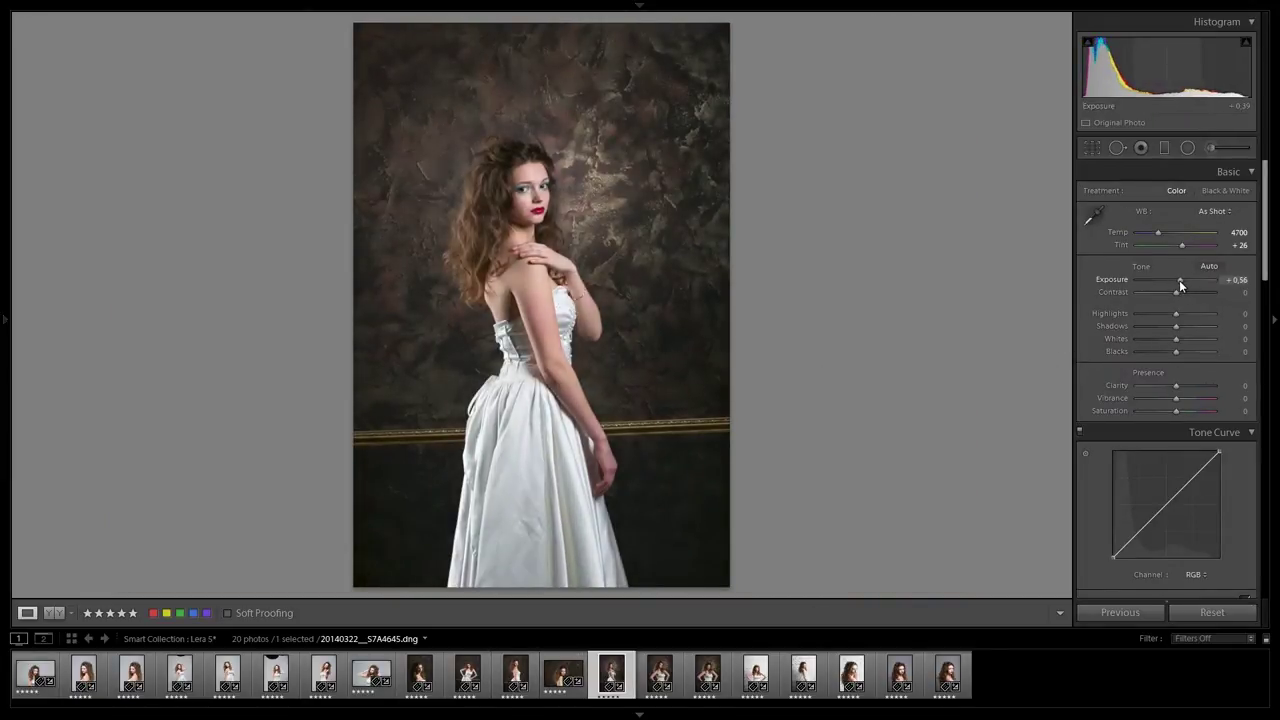
{"action": "left_click_drag", "start_coordinate": [1180, 286], "coordinate": [1183, 284]}
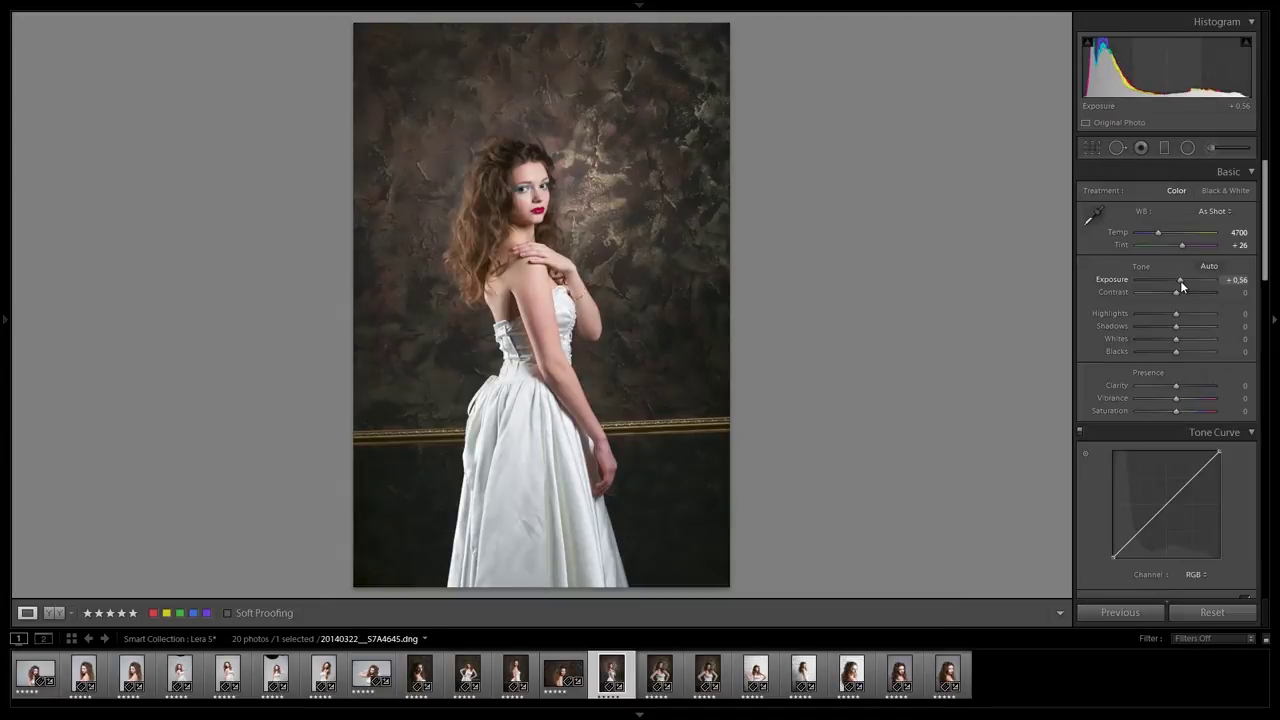
{"action": "key", "text": "Right"}
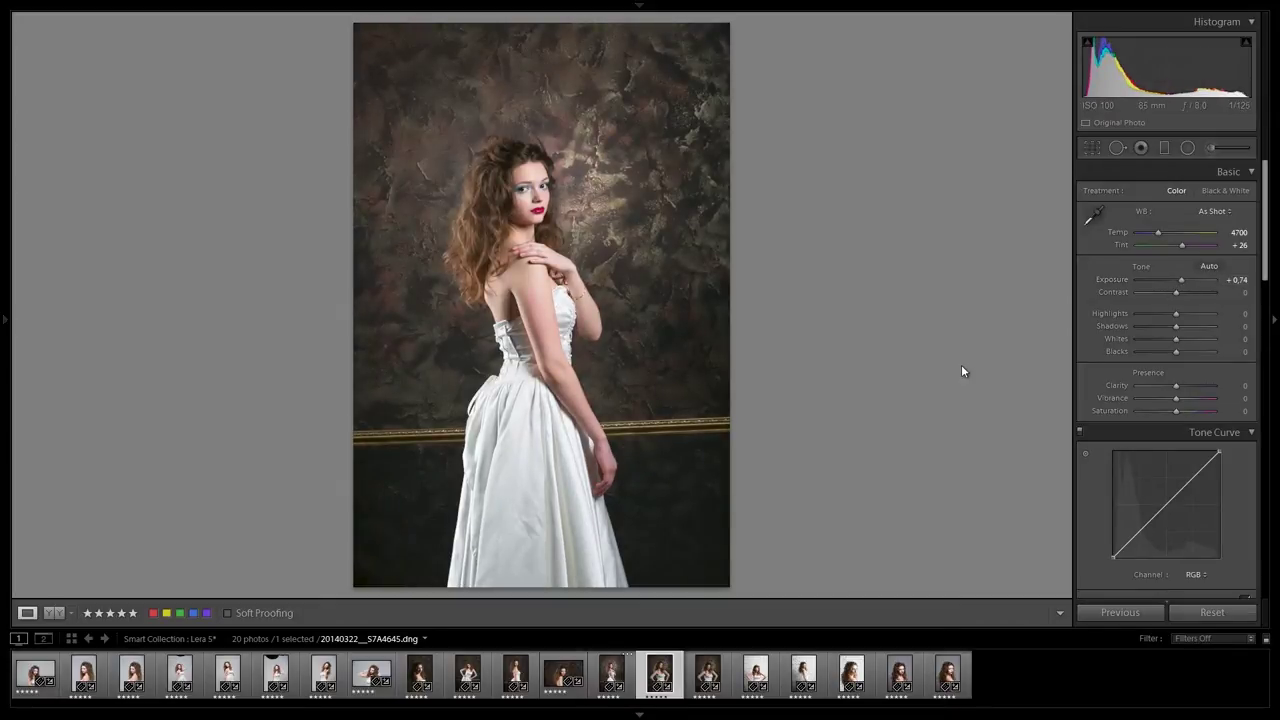
{"action": "left_click_drag", "start_coordinate": [1175, 287], "coordinate": [1178, 287]}
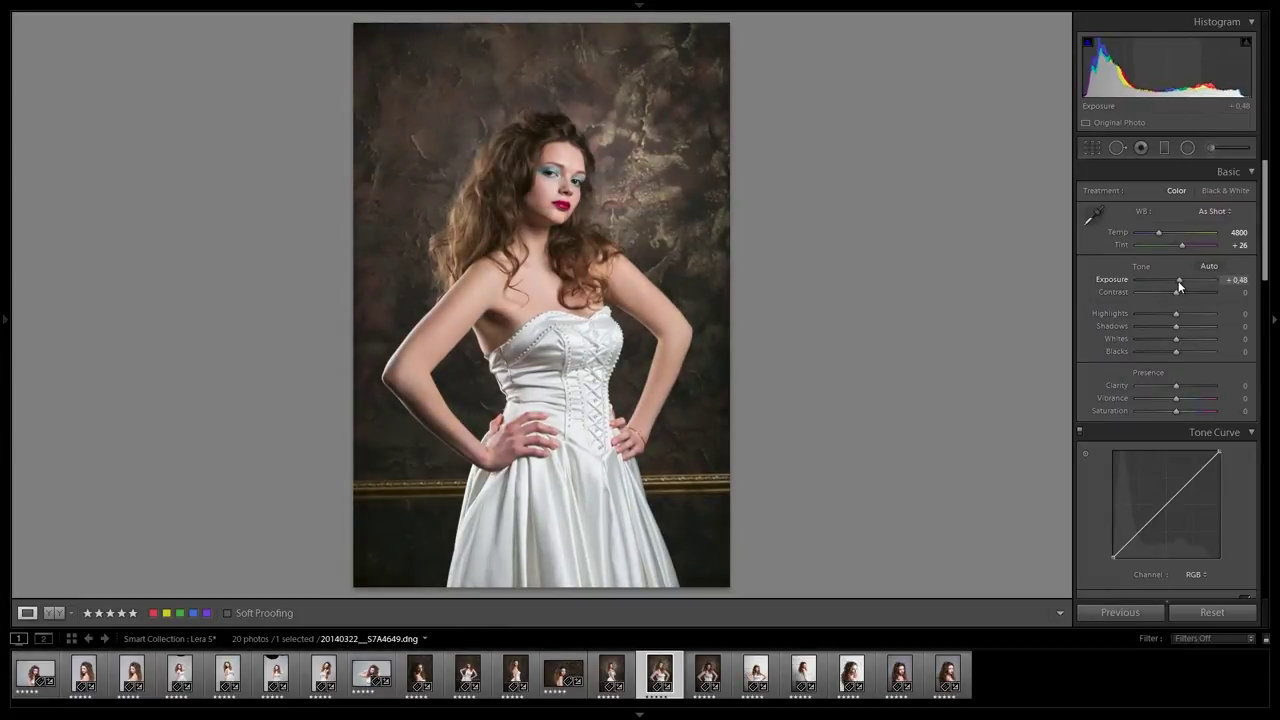
{"action": "key", "text": "Right"}
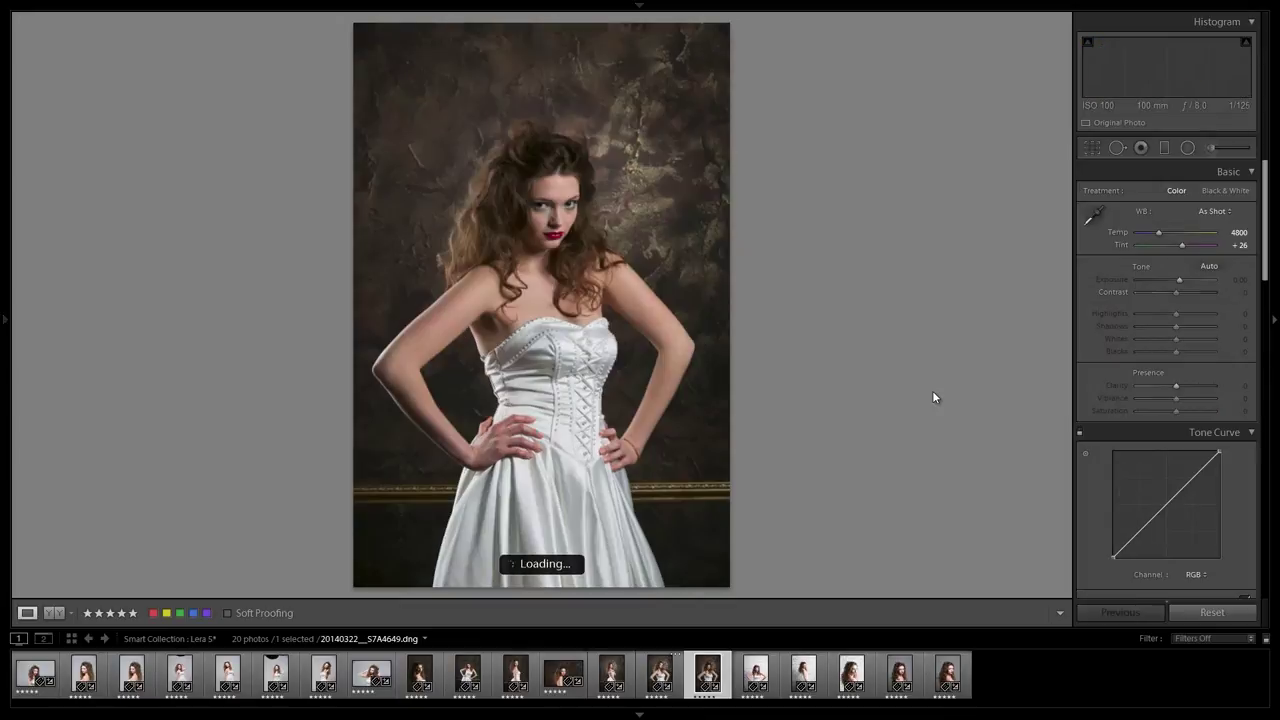
{"action": "left_click_drag", "start_coordinate": [1177, 281], "coordinate": [1181, 281]}
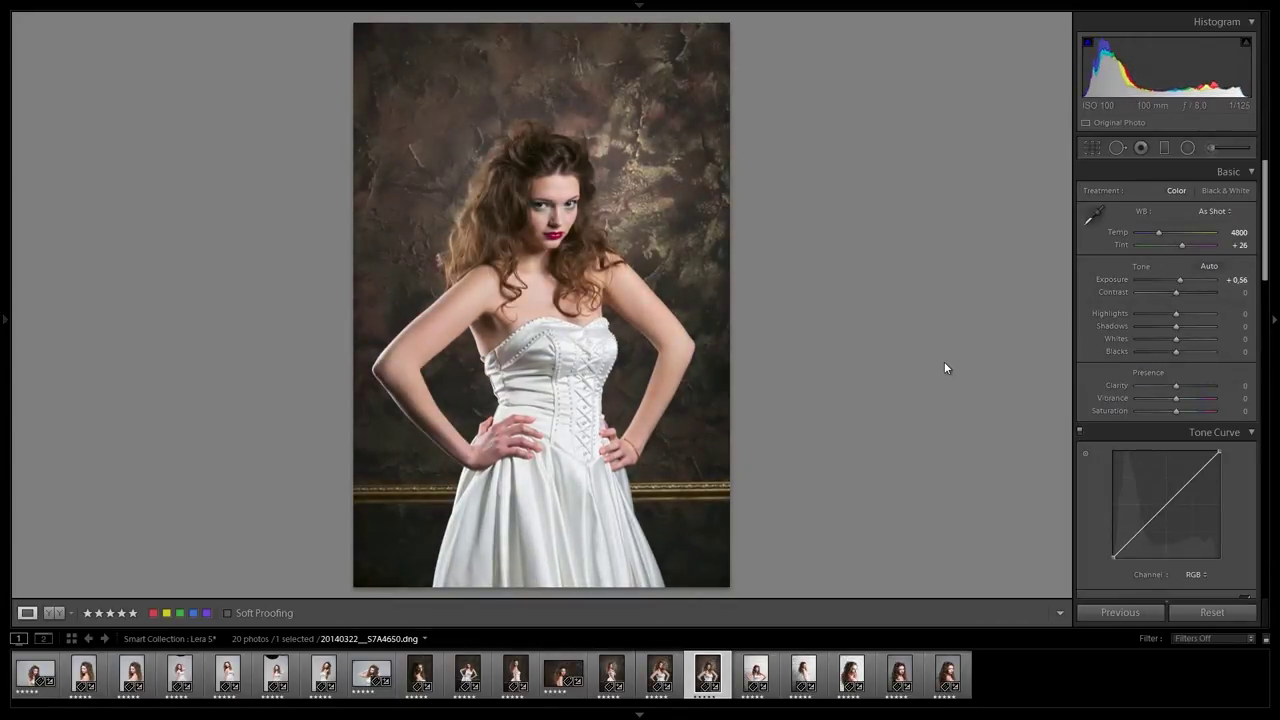
{"action": "key", "text": "Right"}
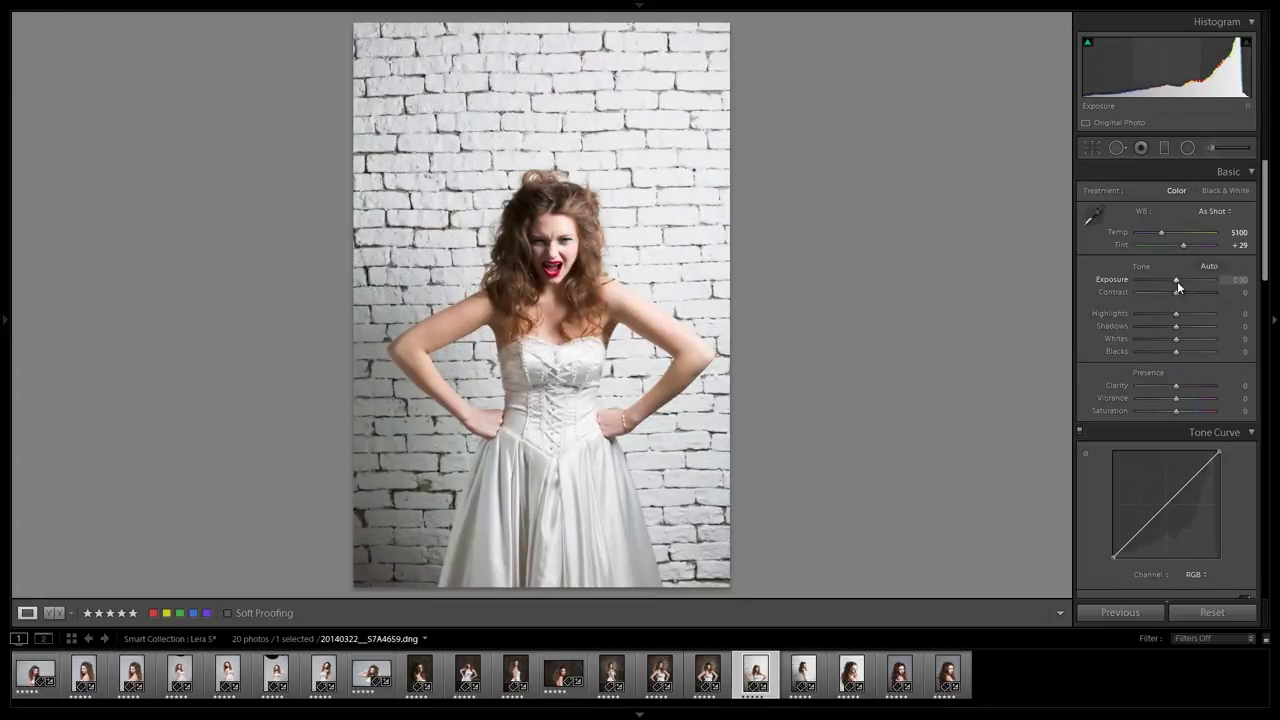
- Slightly darken the exposure of the three brick-wall photos
{"action": "left_click_drag", "start_coordinate": [1178, 287], "coordinate": [1176, 282]}
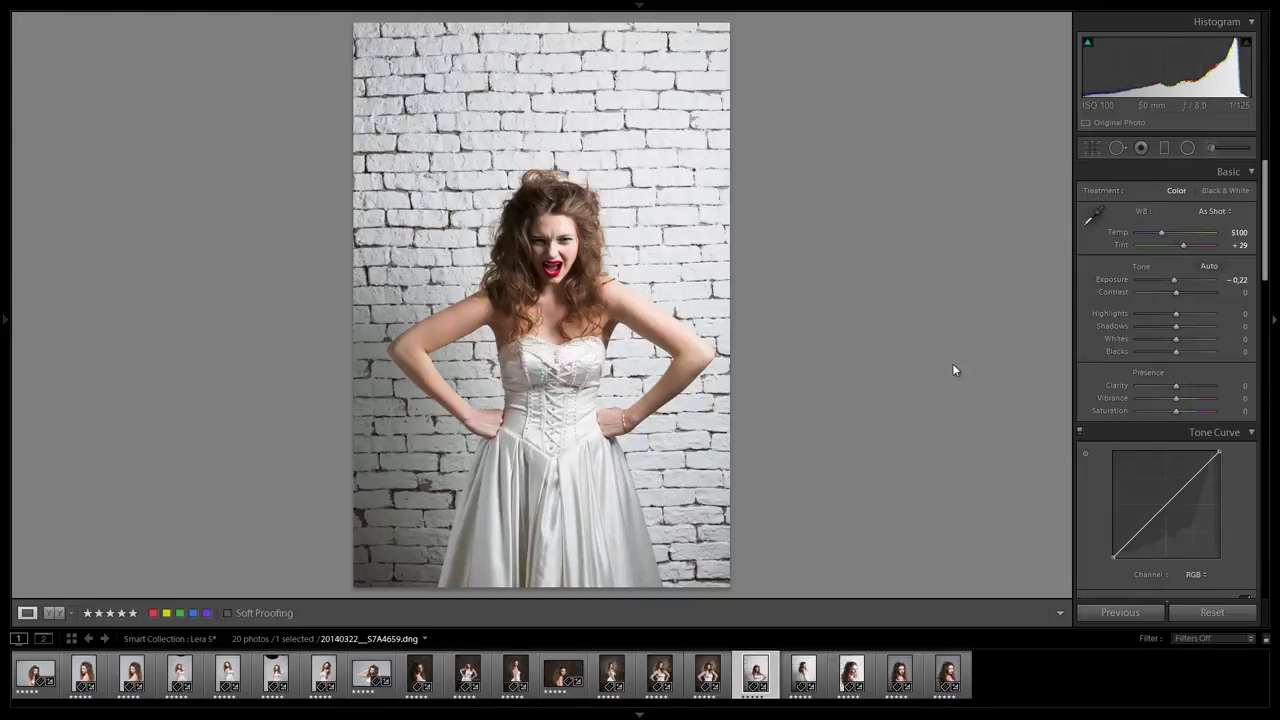
{"action": "key", "text": "Right"}
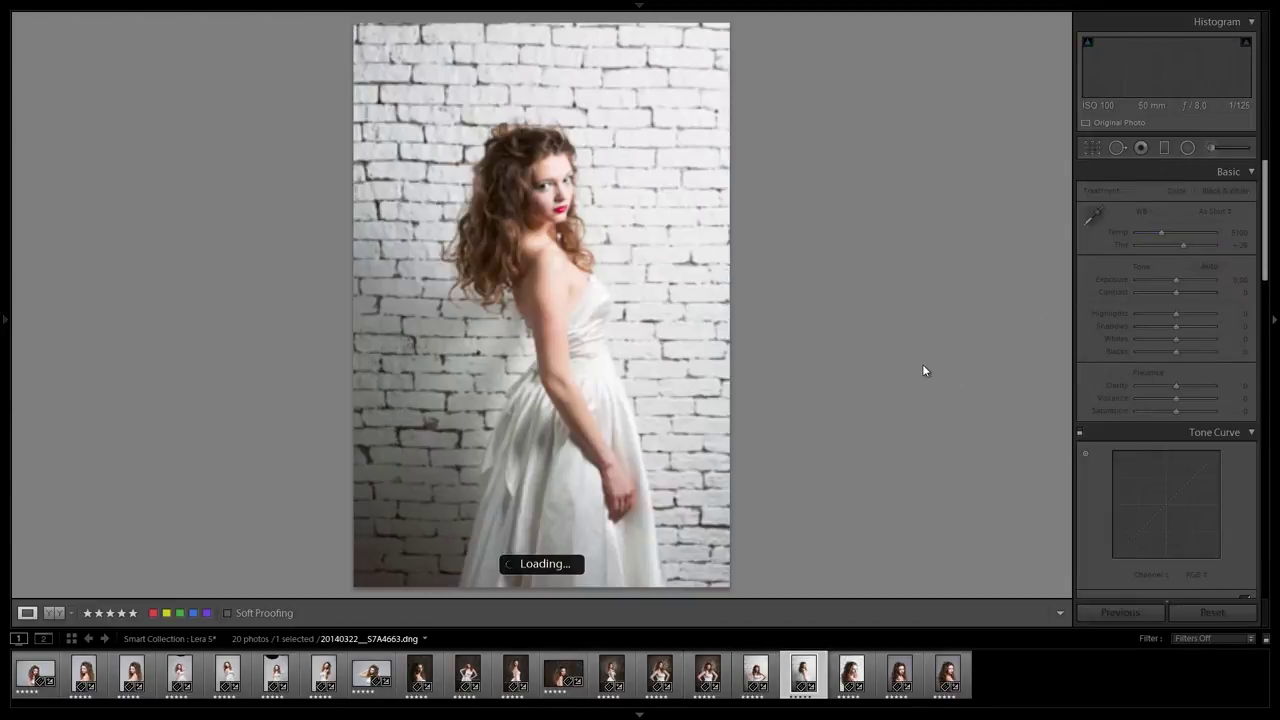
{"action": "left_click", "coordinate": [1176, 284]}
{"action": "left_click_drag", "start_coordinate": [1176, 284], "coordinate": [1172, 284]}
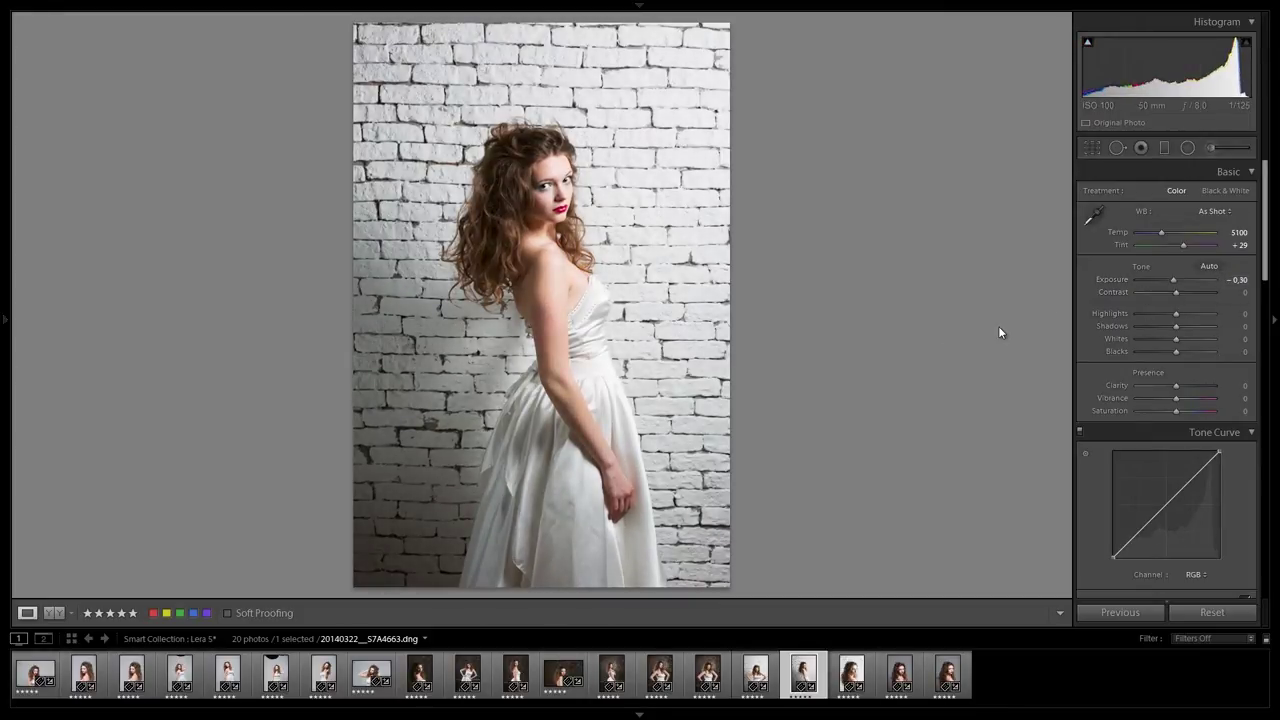
{"action": "key", "text": "Right"}
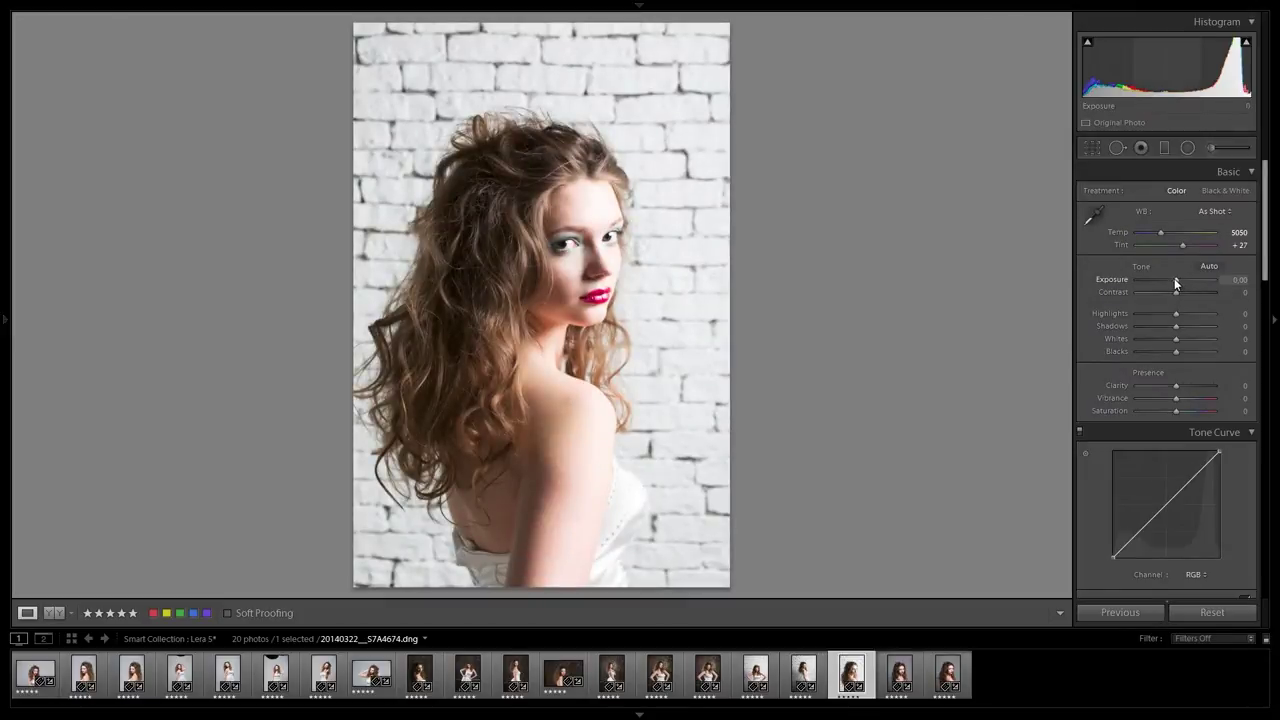
{"action": "left_click_drag", "start_coordinate": [1176, 284], "coordinate": [1171, 284]}
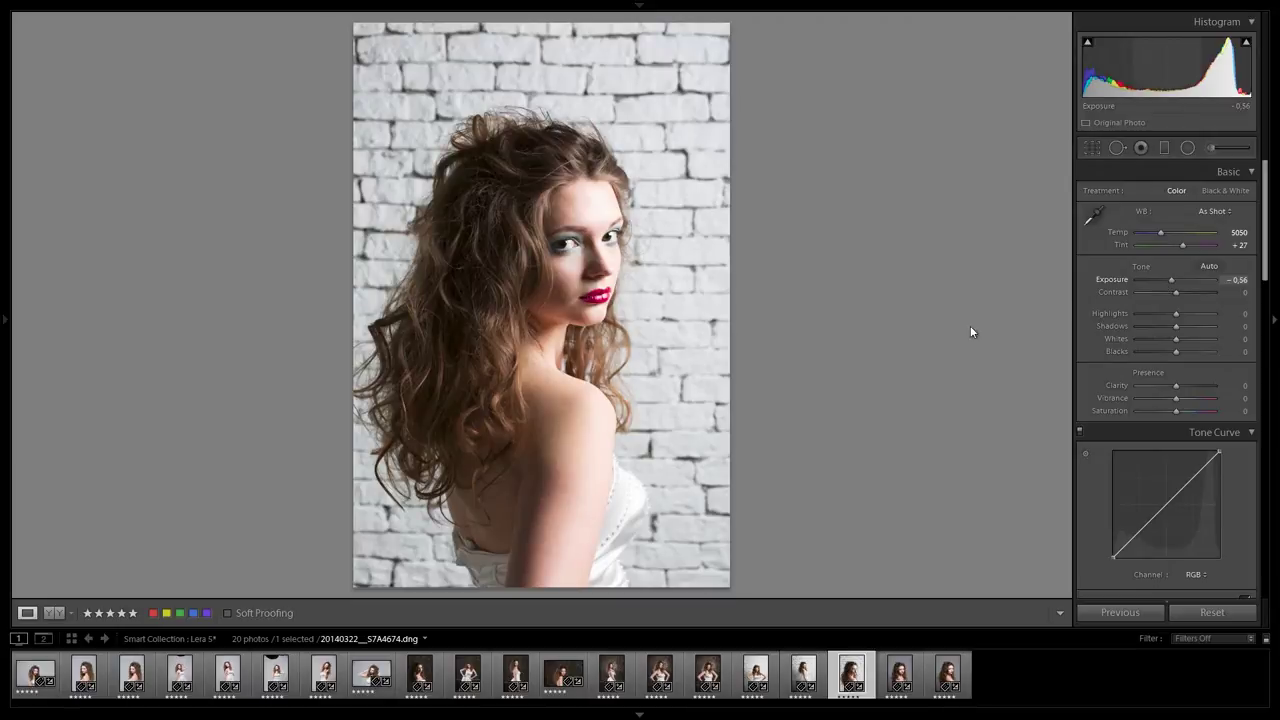
{"action": "key", "text": "Right"}
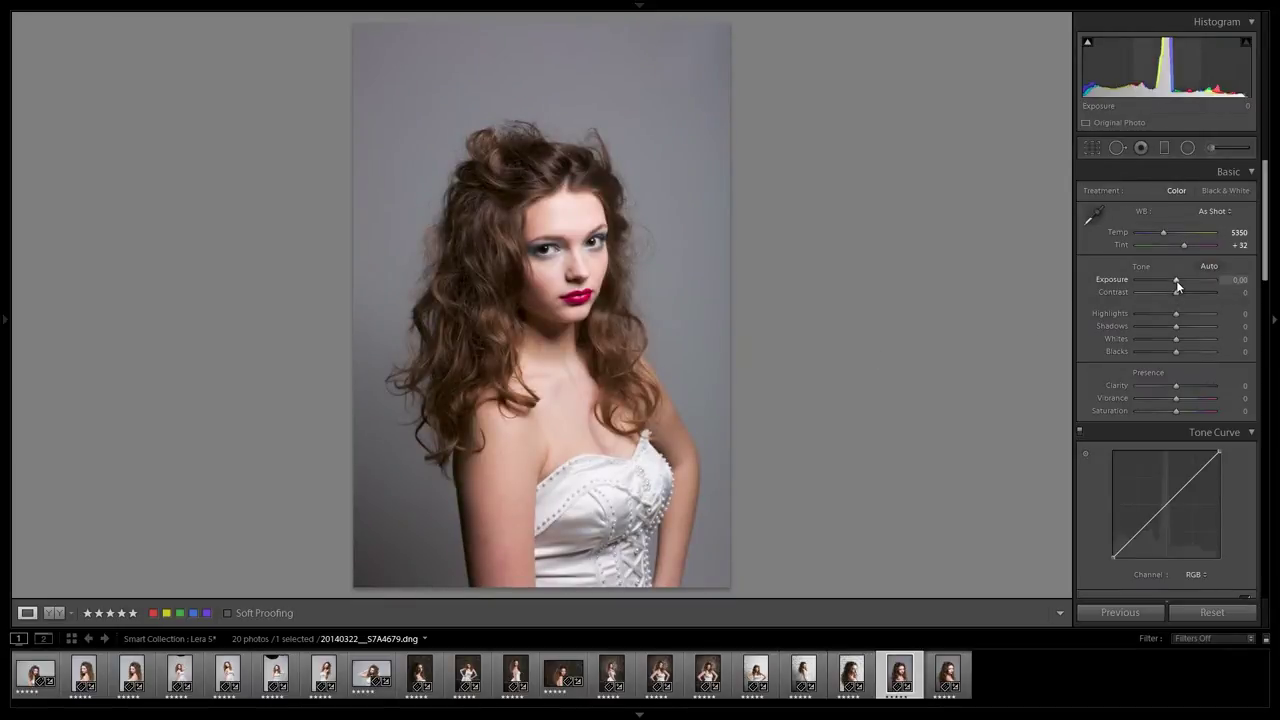
- Set the next two photos' exposure to -0.22 and -0.30
{"action": "left_click_drag", "start_coordinate": [1176, 286], "coordinate": [1170, 287]}
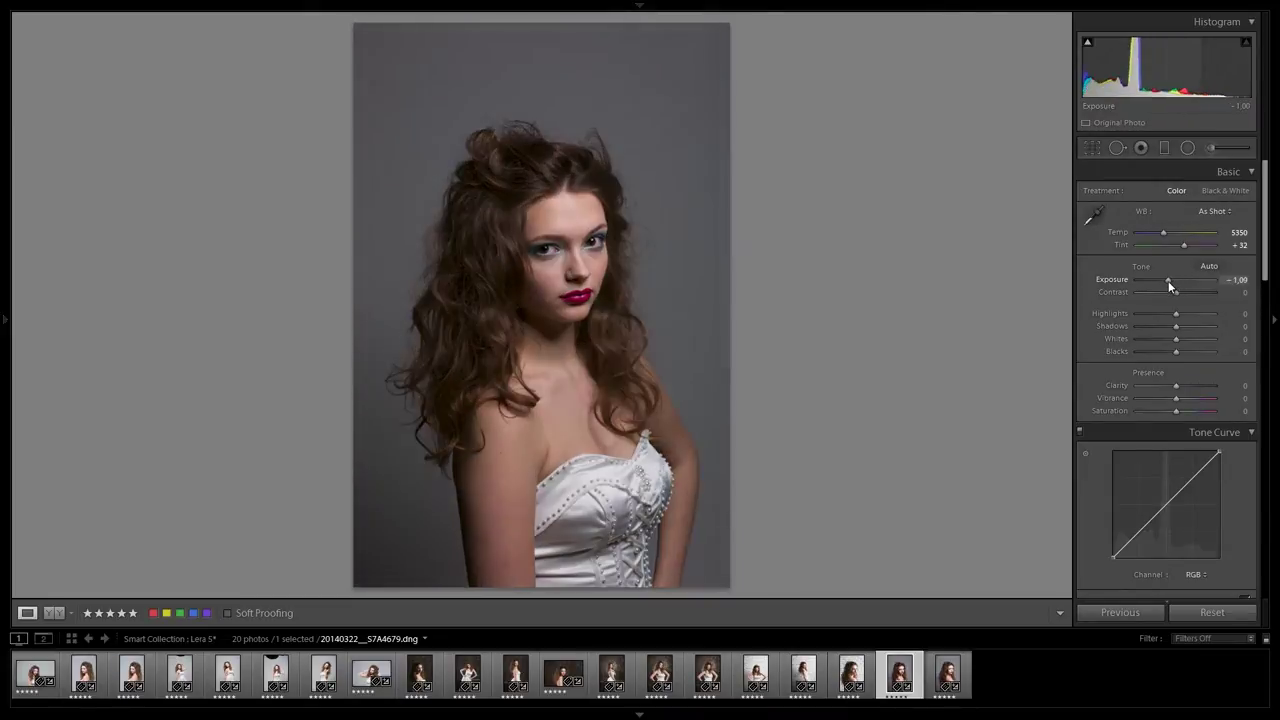
{"action": "left_click_drag", "start_coordinate": [1170, 287], "coordinate": [1175, 287]}
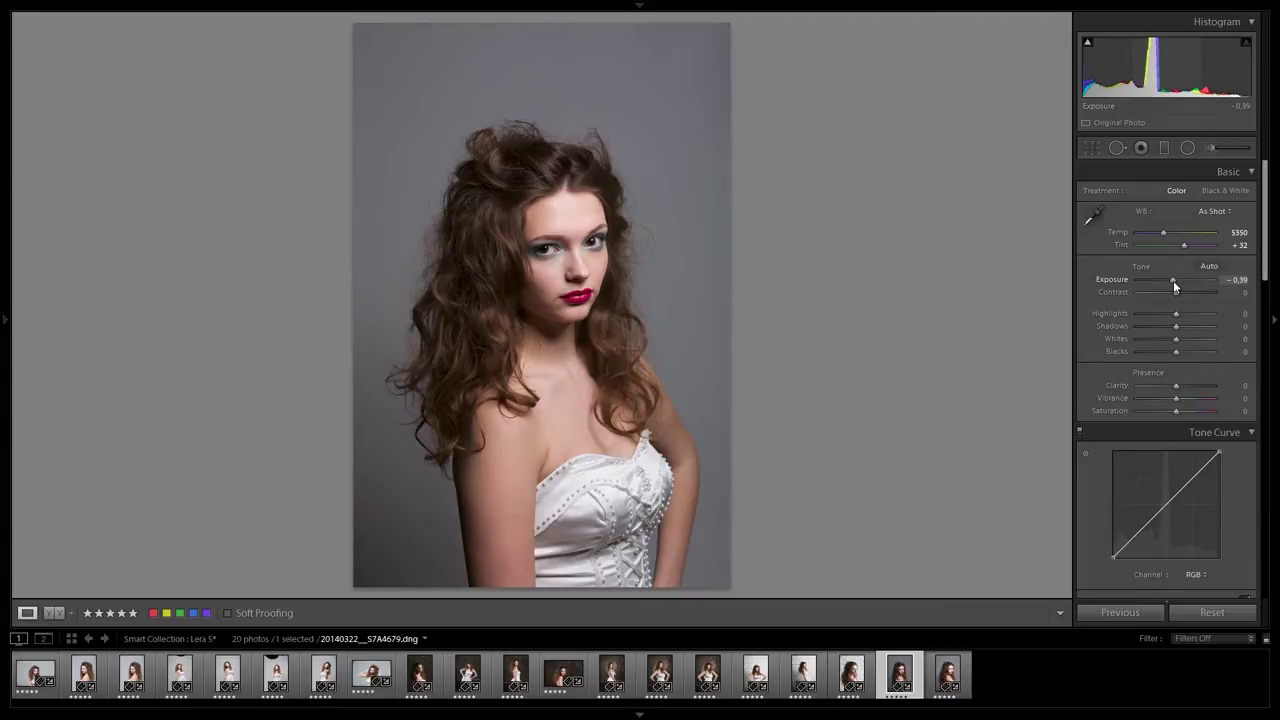
{"action": "left_click_drag", "start_coordinate": [1175, 287], "coordinate": [1176, 287]}
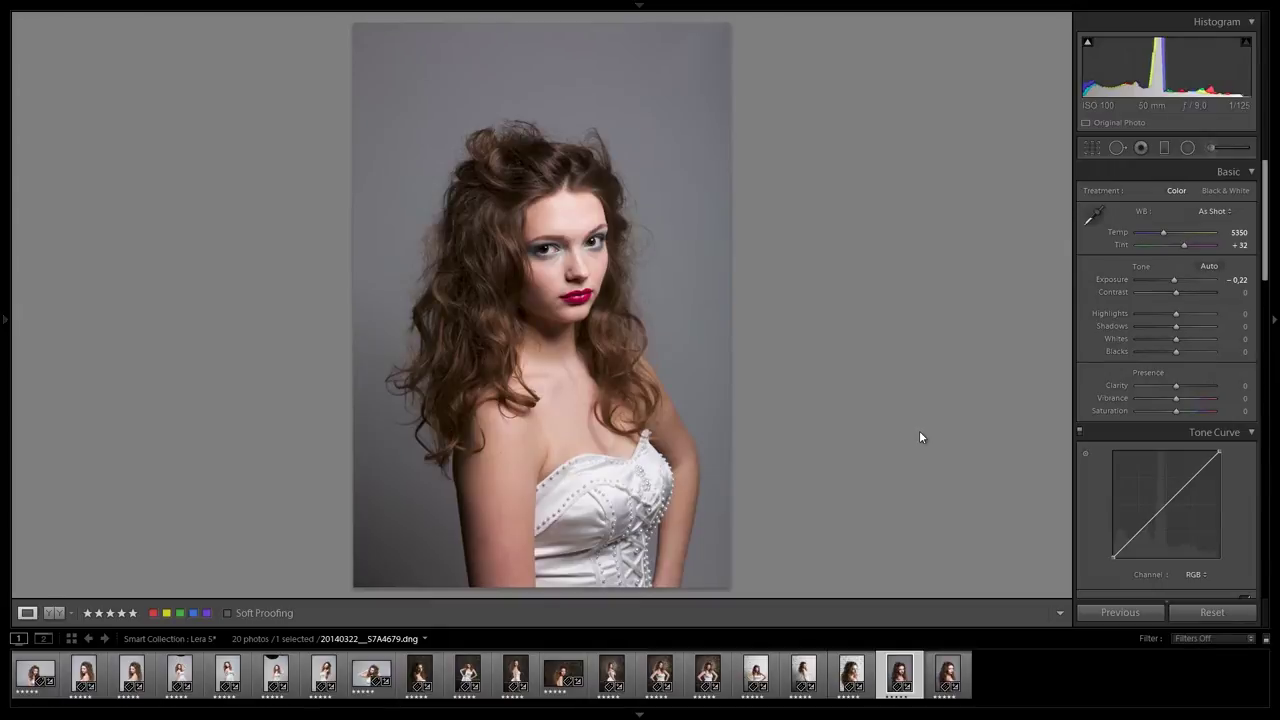
{"action": "key", "text": "Right"}
{"action": "left_click_drag", "start_coordinate": [1176, 281], "coordinate": [1172, 281]}
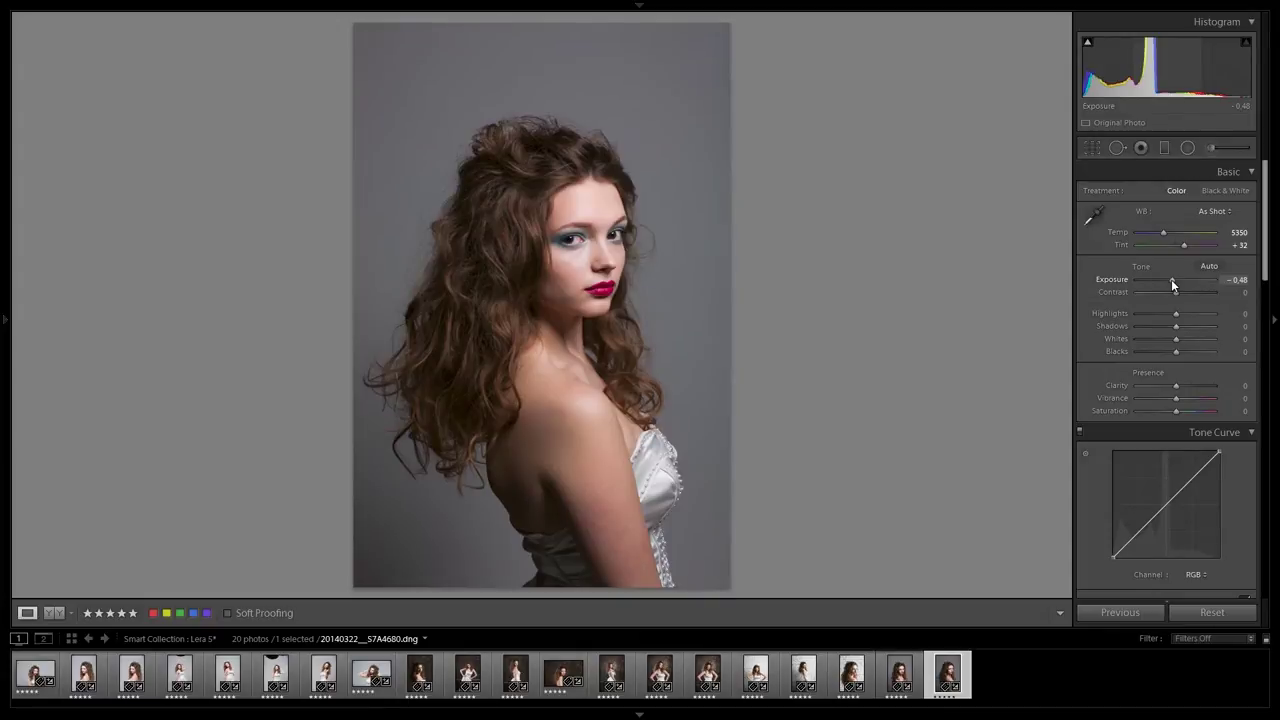
{"action": "left_click_drag", "start_coordinate": [1173, 281], "coordinate": [1174, 281]}
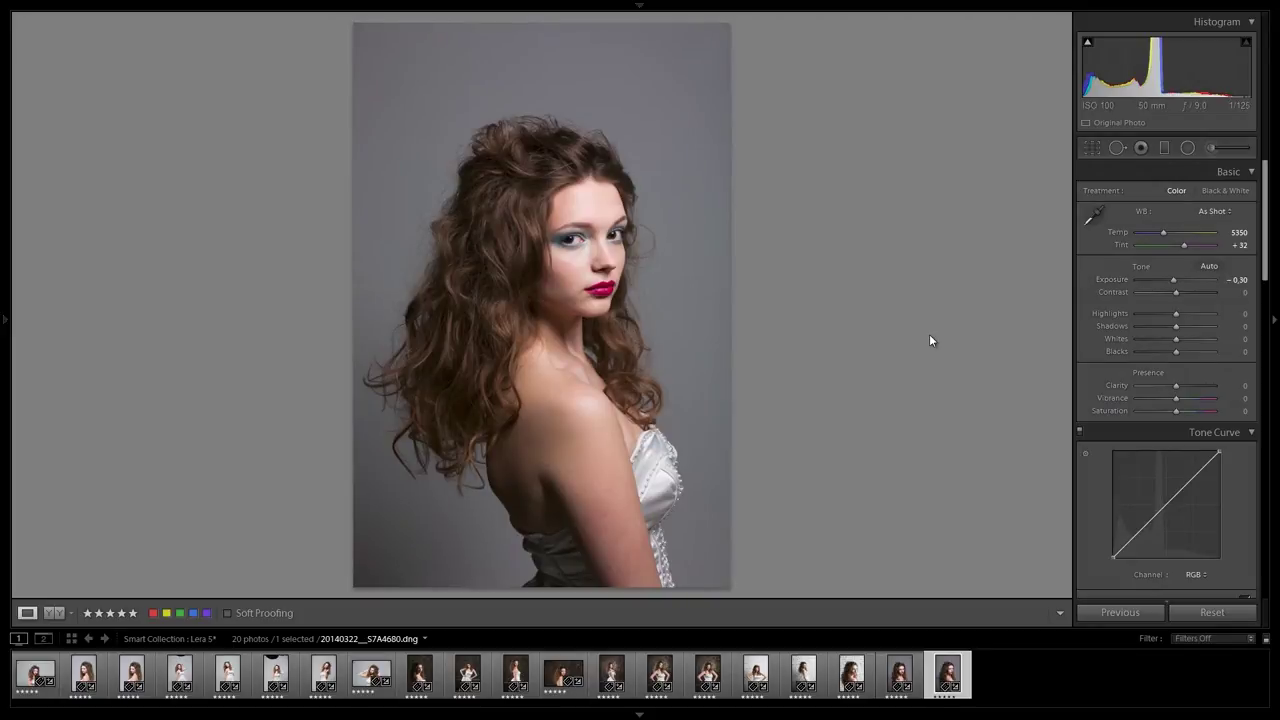
- Reset 20140322__S7A4584's exposure and settle it at +0.13
{"action": "left_click", "coordinate": [32, 676]}
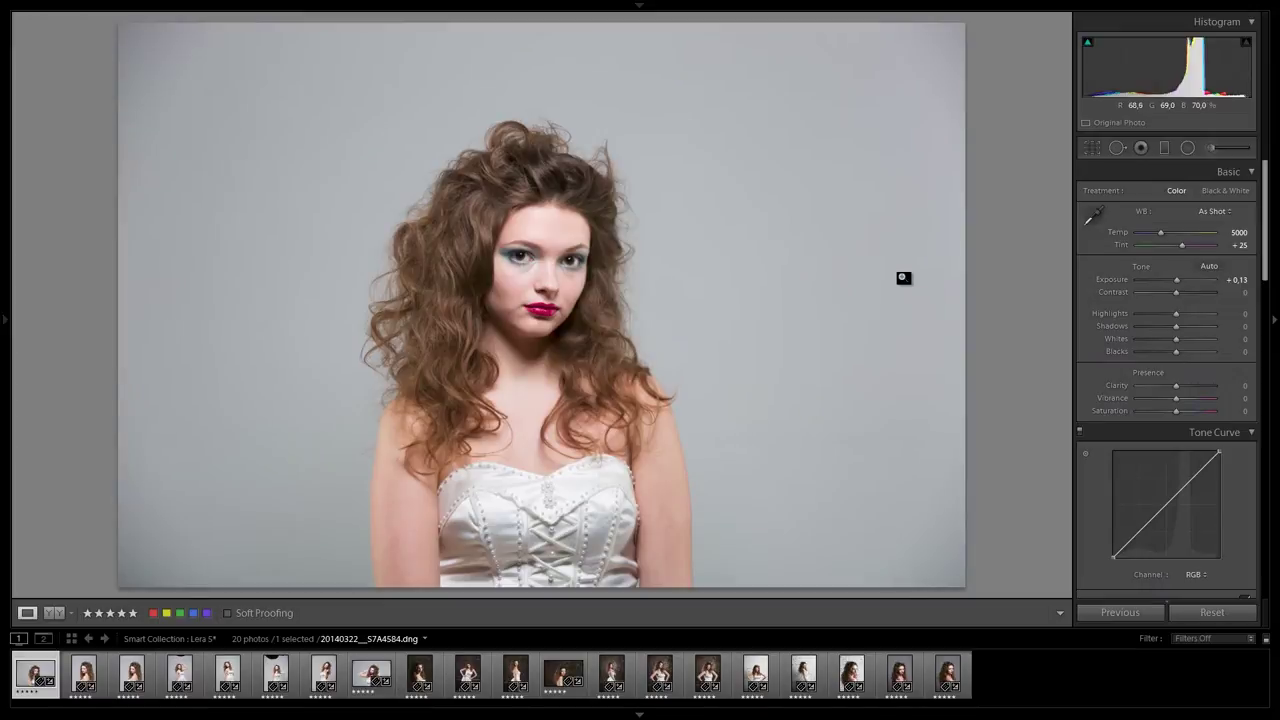
{"action": "double_click", "coordinate": [1176, 281]}
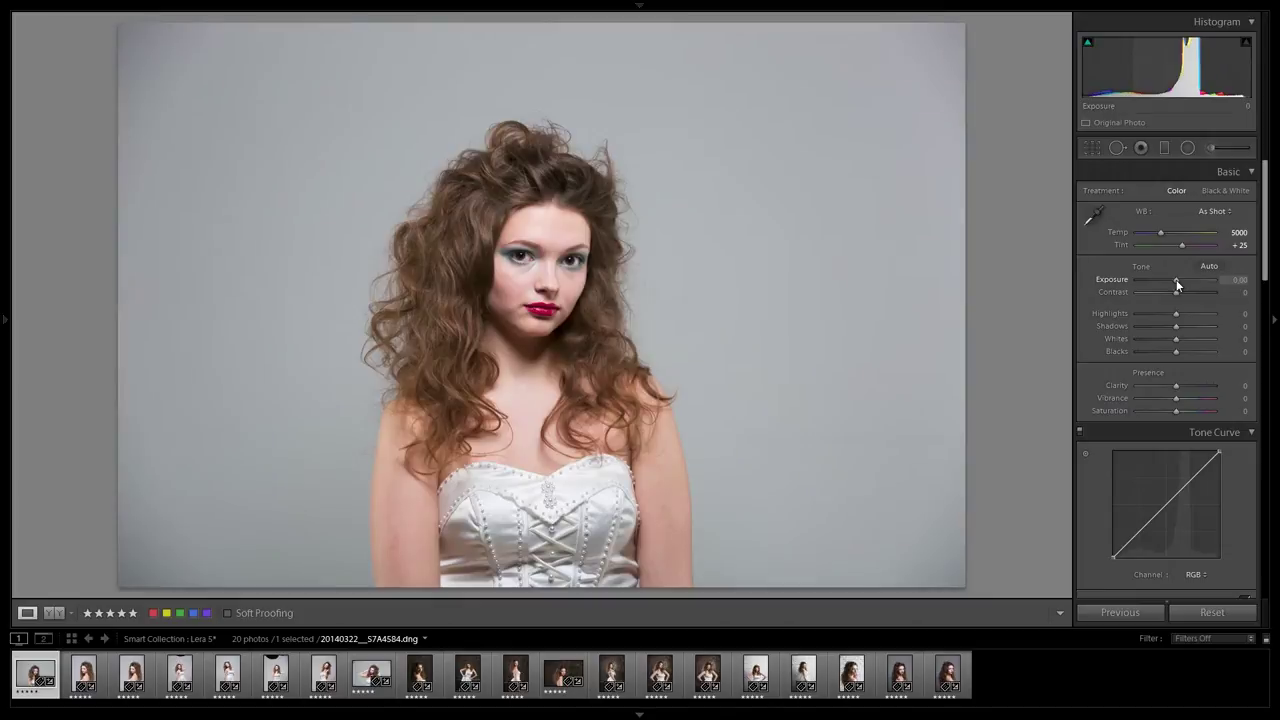
{"action": "left_click_drag", "start_coordinate": [1176, 285], "coordinate": [1178, 287]}
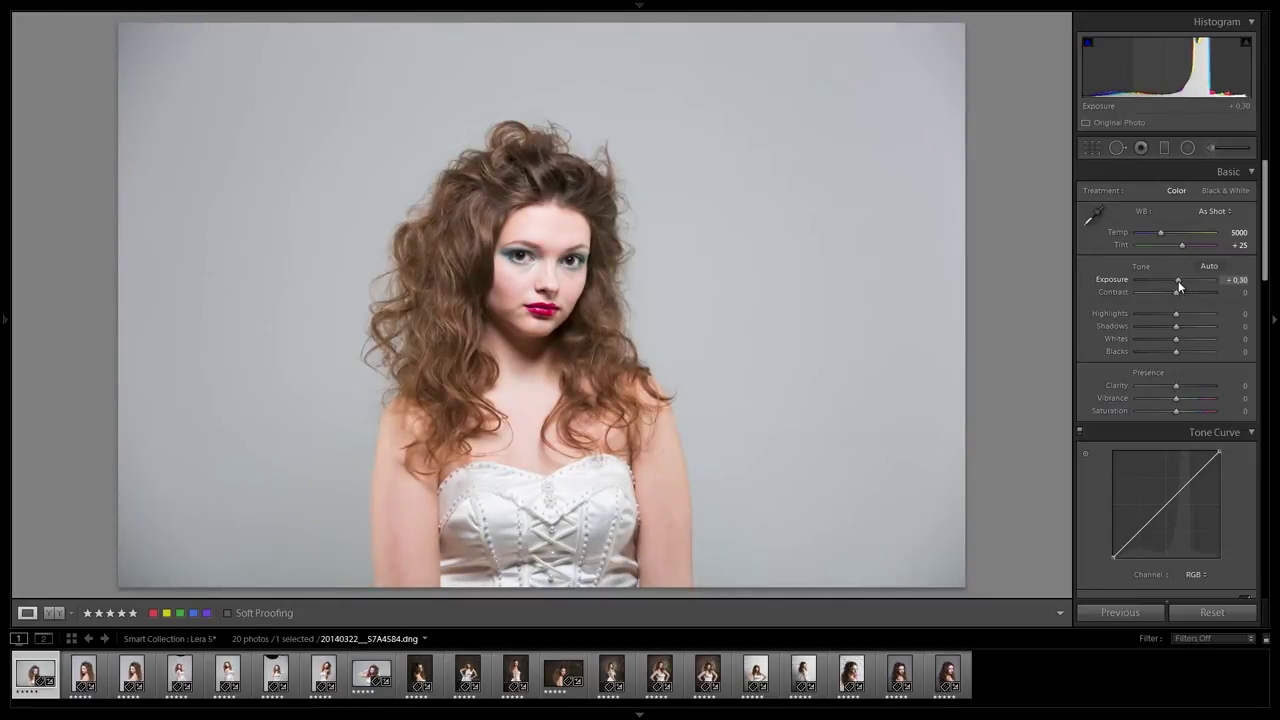
{"action": "left_click_drag", "start_coordinate": [1178, 287], "coordinate": [1175, 283]}
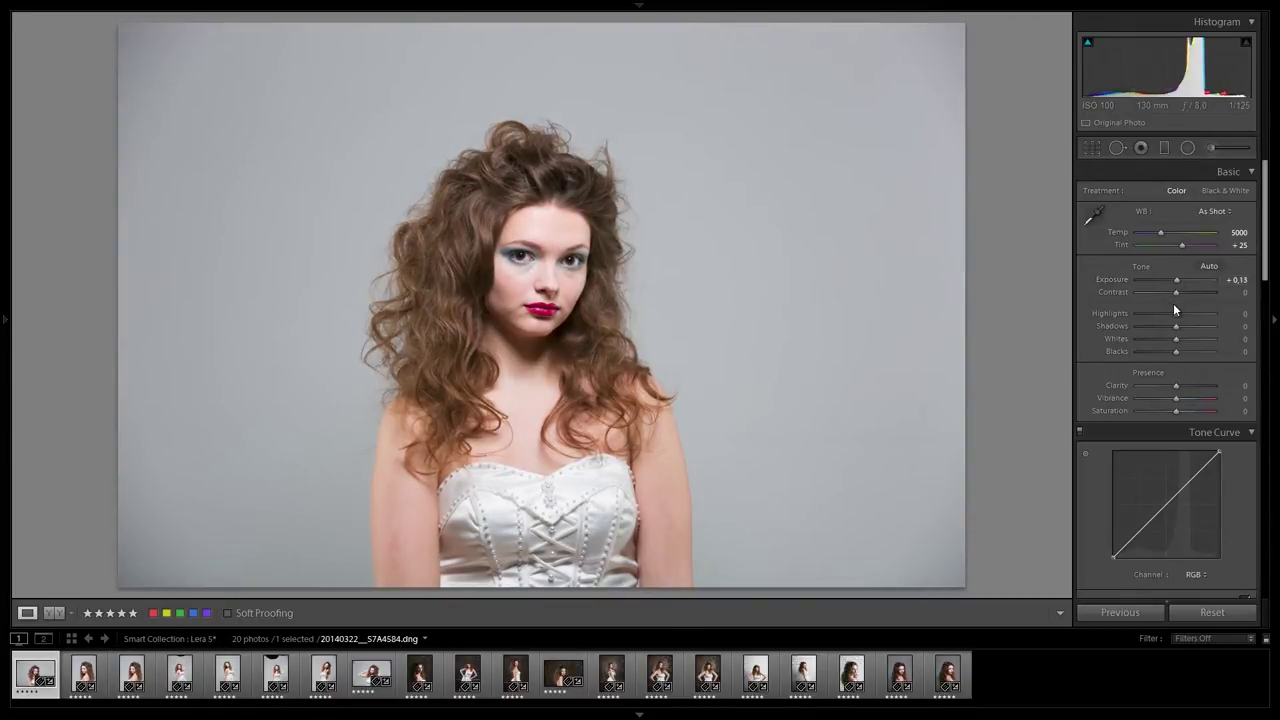
{"action": "key", "text": "alt"}
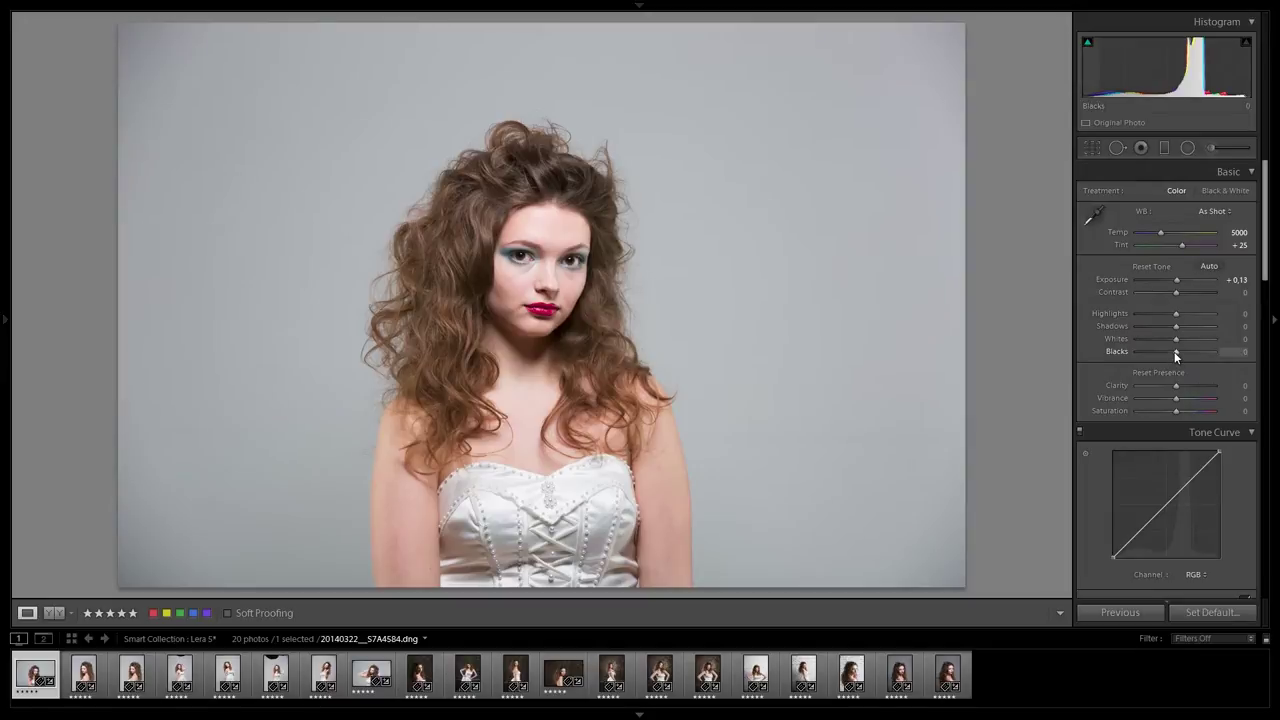
- Set Blacks to +4 and Whites to +23 while previewing clipping
{"action": "left_click_drag", "start_coordinate": [1176, 352], "coordinate": [1173, 354]}
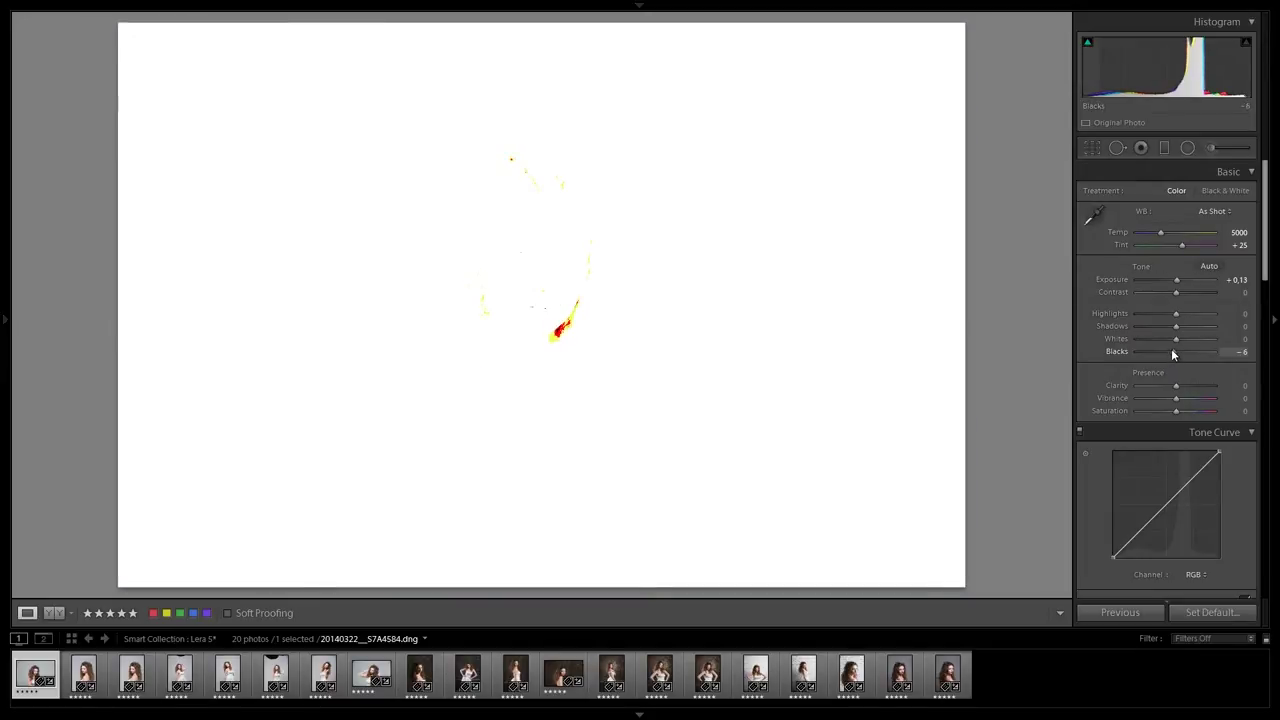
{"action": "left_click_drag", "start_coordinate": [1173, 354], "coordinate": [1176, 354]}
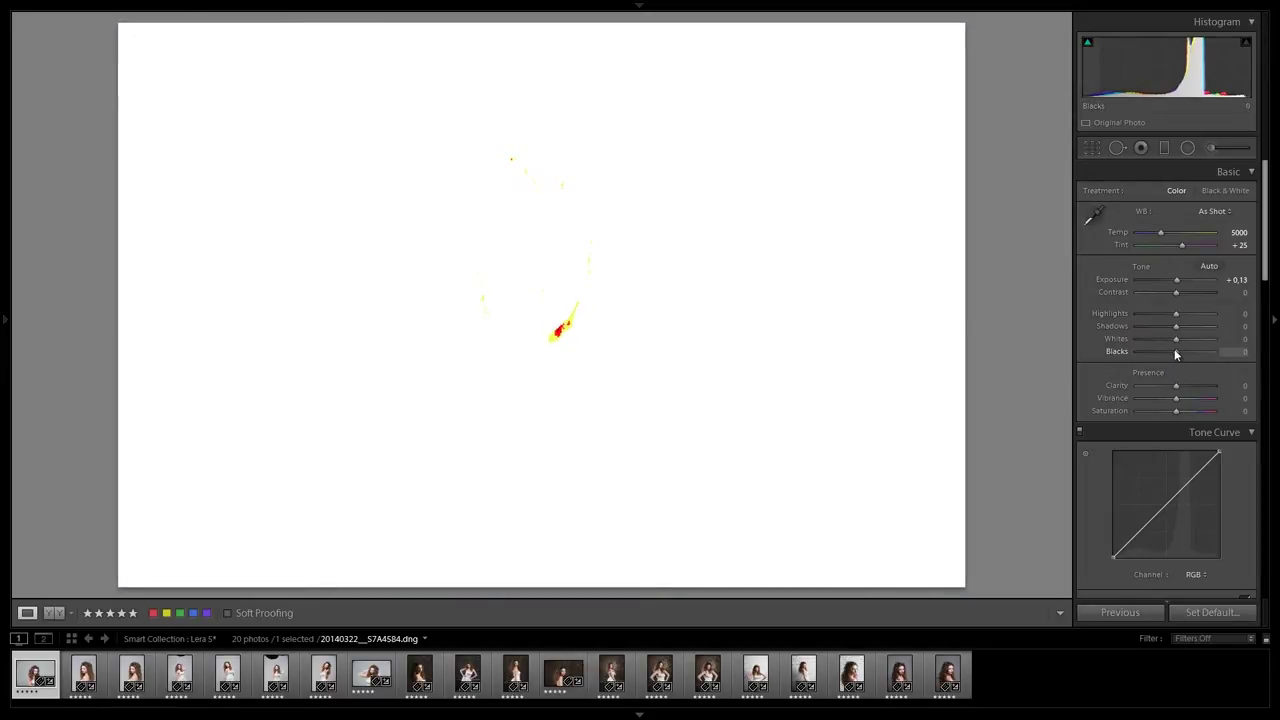
{"action": "left_click_drag", "start_coordinate": [1176, 354], "coordinate": [1176, 352]}
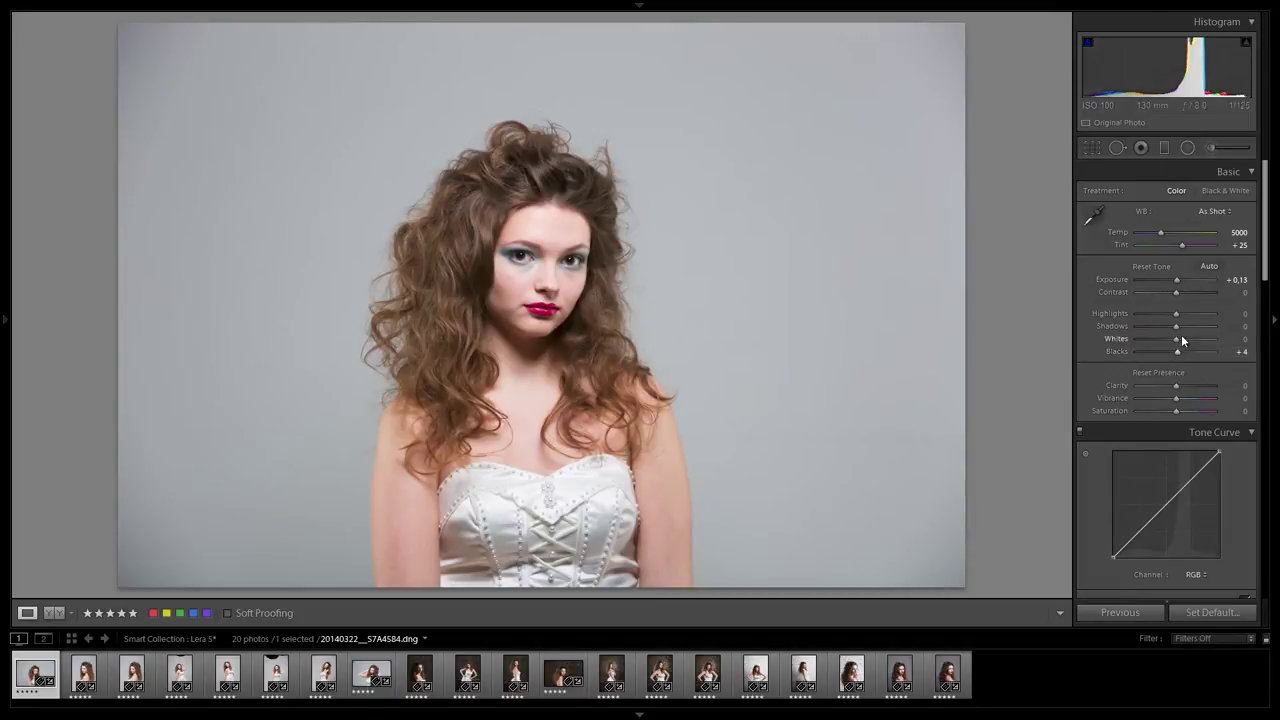
{"action": "left_click_drag", "start_coordinate": [1177, 340], "coordinate": [1187, 346]}
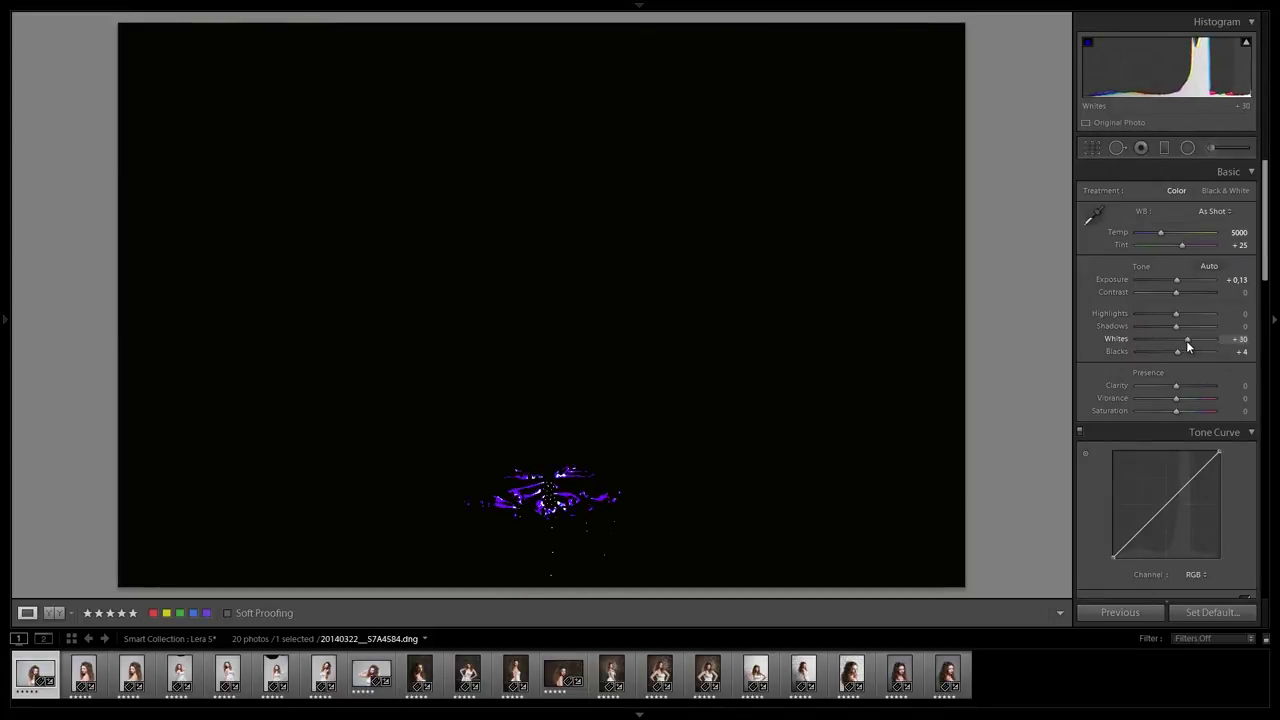
{"action": "left_click_drag", "start_coordinate": [1186, 340], "coordinate": [1184, 340]}
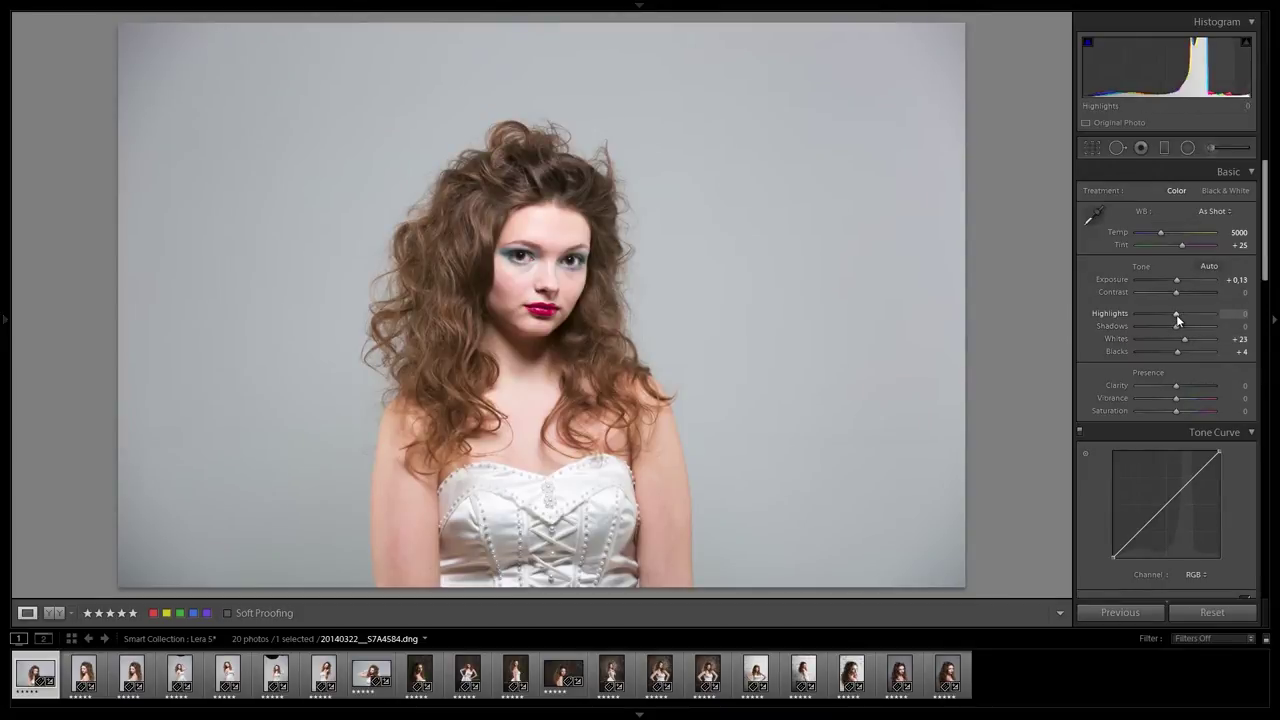
- Set Highlights to about +43 and Shadows to -34
{"action": "mouse_move", "coordinate": [1176, 316]}
{"action": "left_mouse_down"}
{"action": "mouse_move", "coordinate": [1165, 313]}
{"action": "mouse_move", "coordinate": [1189, 316]}
{"action": "left_mouse_up"}
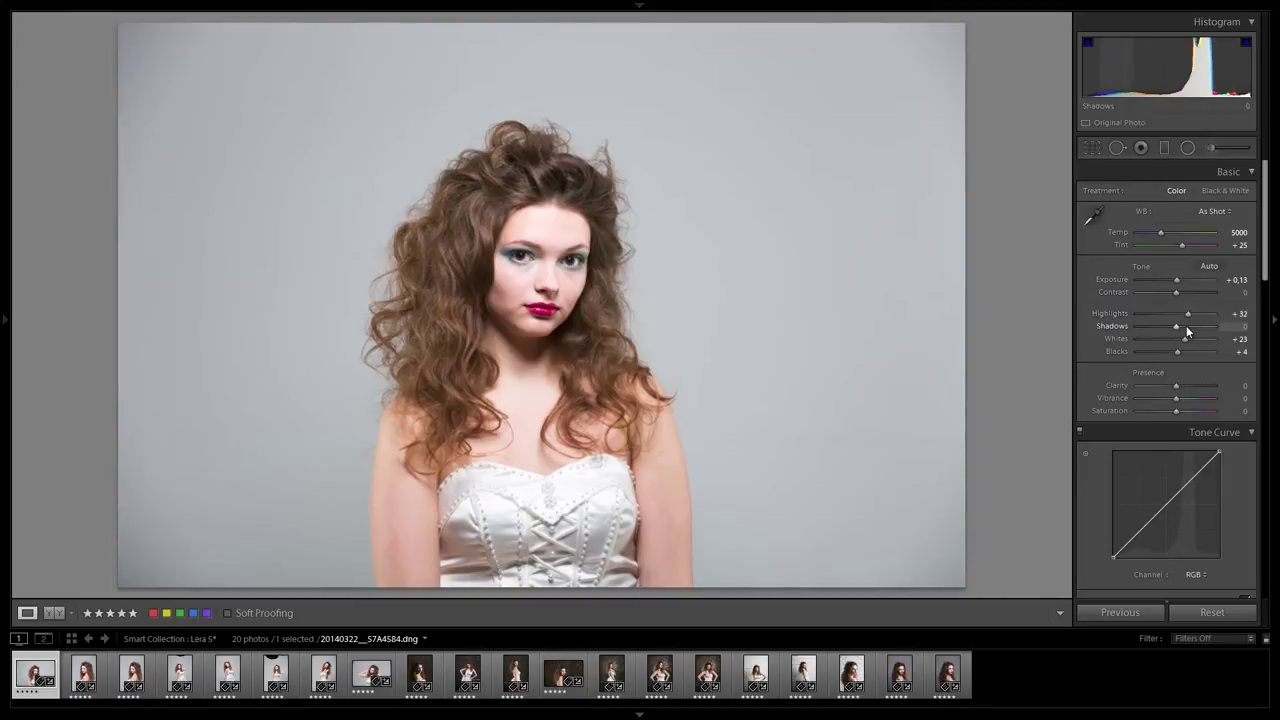
{"action": "left_click_drag", "start_coordinate": [1176, 328], "coordinate": [1165, 326]}
{"action": "left_click_drag", "start_coordinate": [1165, 321], "coordinate": [1171, 323]}
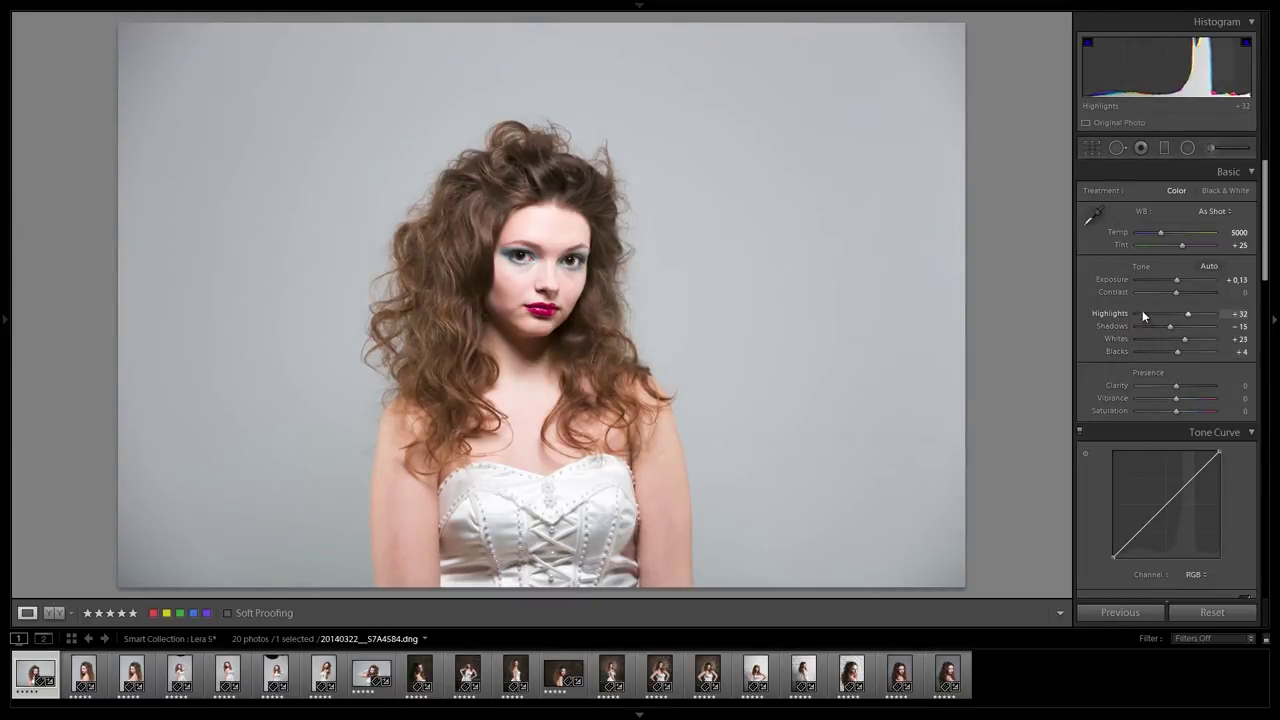
{"action": "left_click_drag", "start_coordinate": [1163, 327], "coordinate": [1161, 326]}
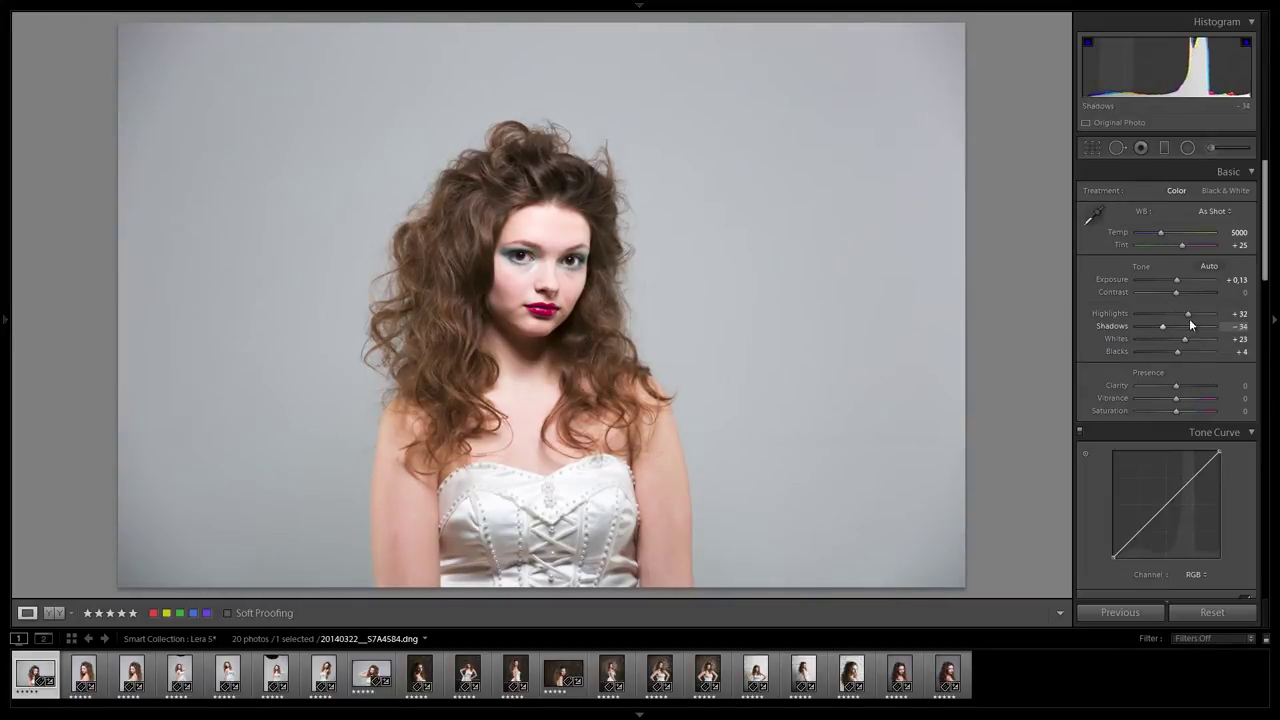
{"action": "left_click_drag", "start_coordinate": [1190, 313], "coordinate": [1196, 314]}
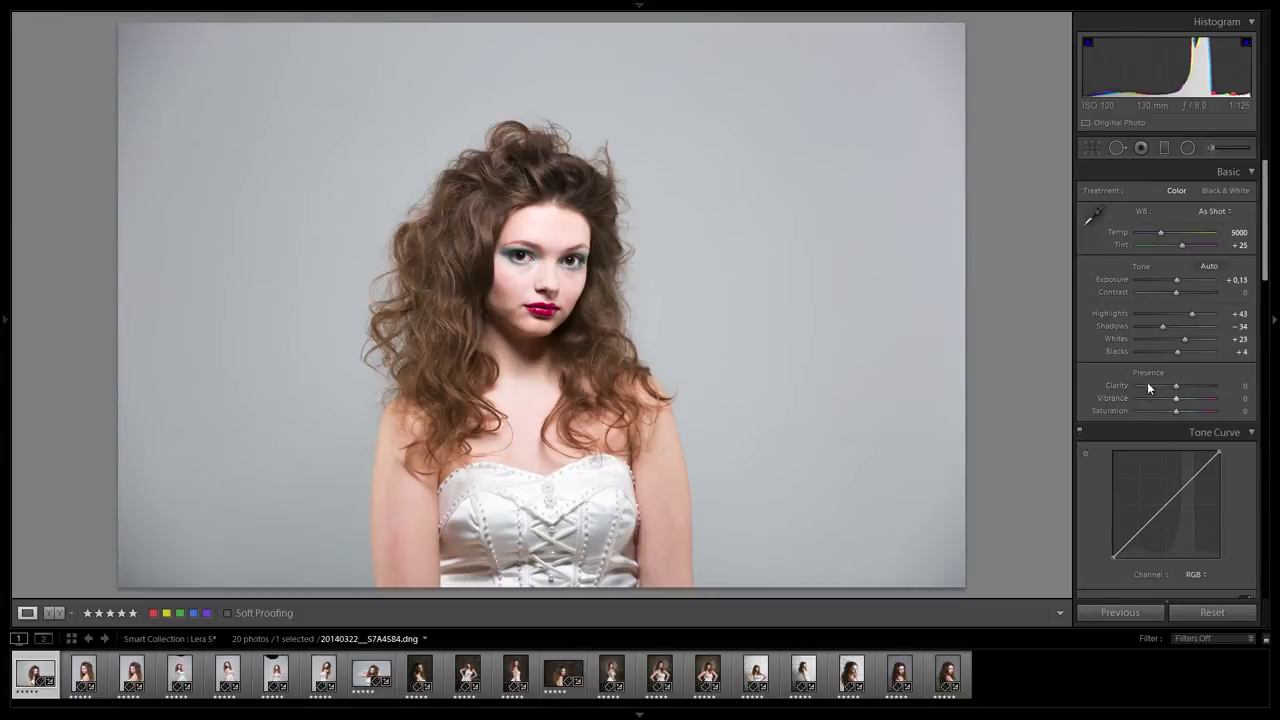
{"action": "left_click", "coordinate": [1244, 386]}
- Set Clarity to +8 and Vibrance to +10
{"action": "type", "text": "8"}
{"action": "left_click", "coordinate": [1245, 398]}
{"action": "type", "text": "10"}
{"action": "key", "text": "Return"}
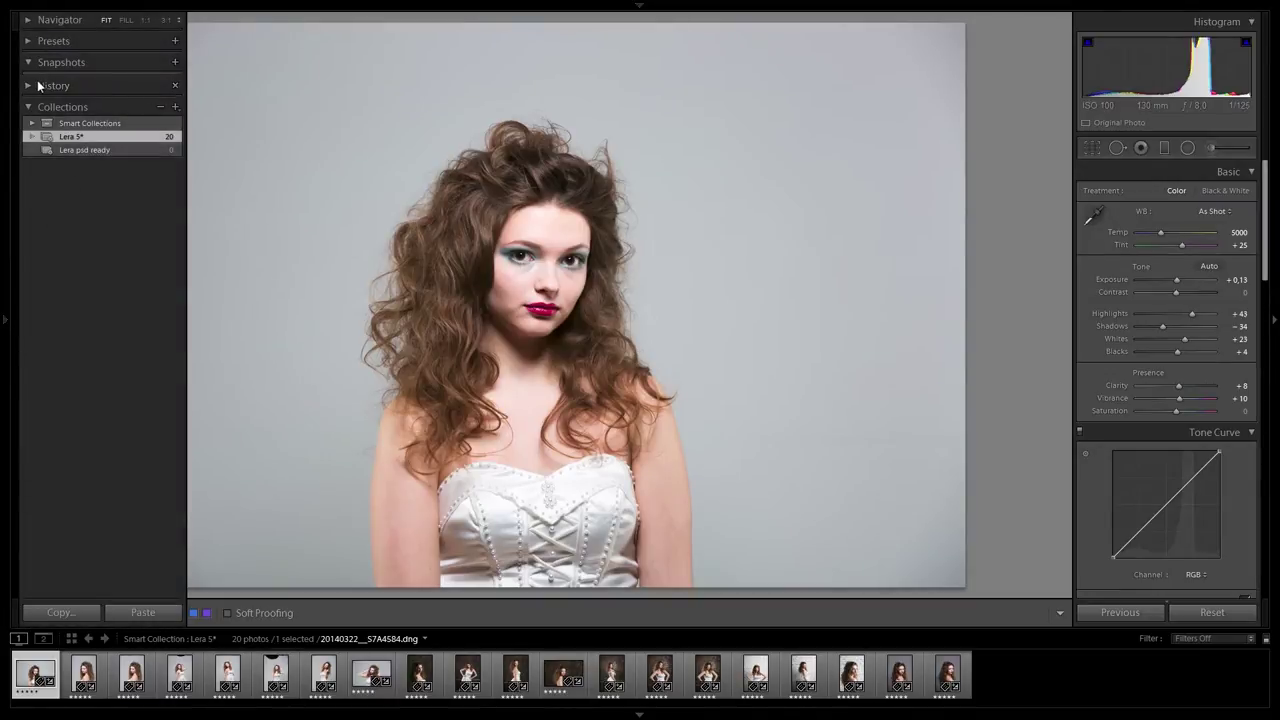
- Compare the edit against the pre-tone state in History, then return to the latest
{"action": "left_click", "coordinate": [40, 87]}
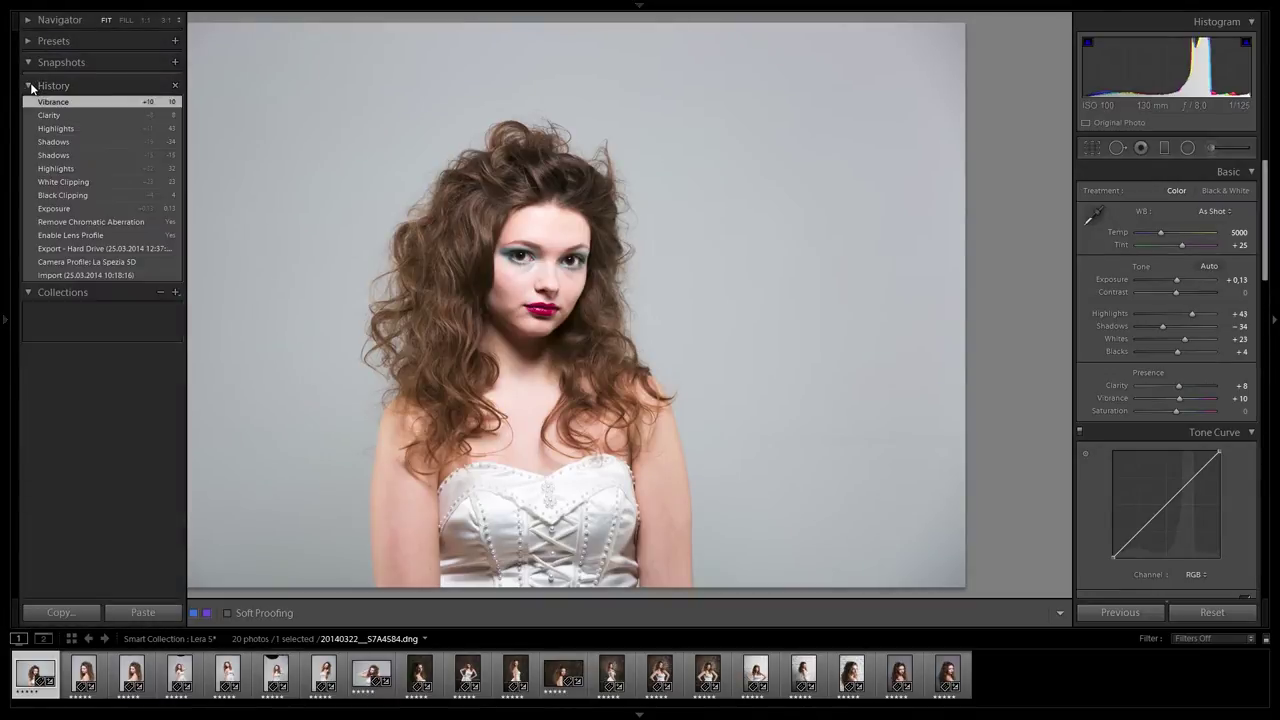
{"action": "left_click", "coordinate": [92, 221]}
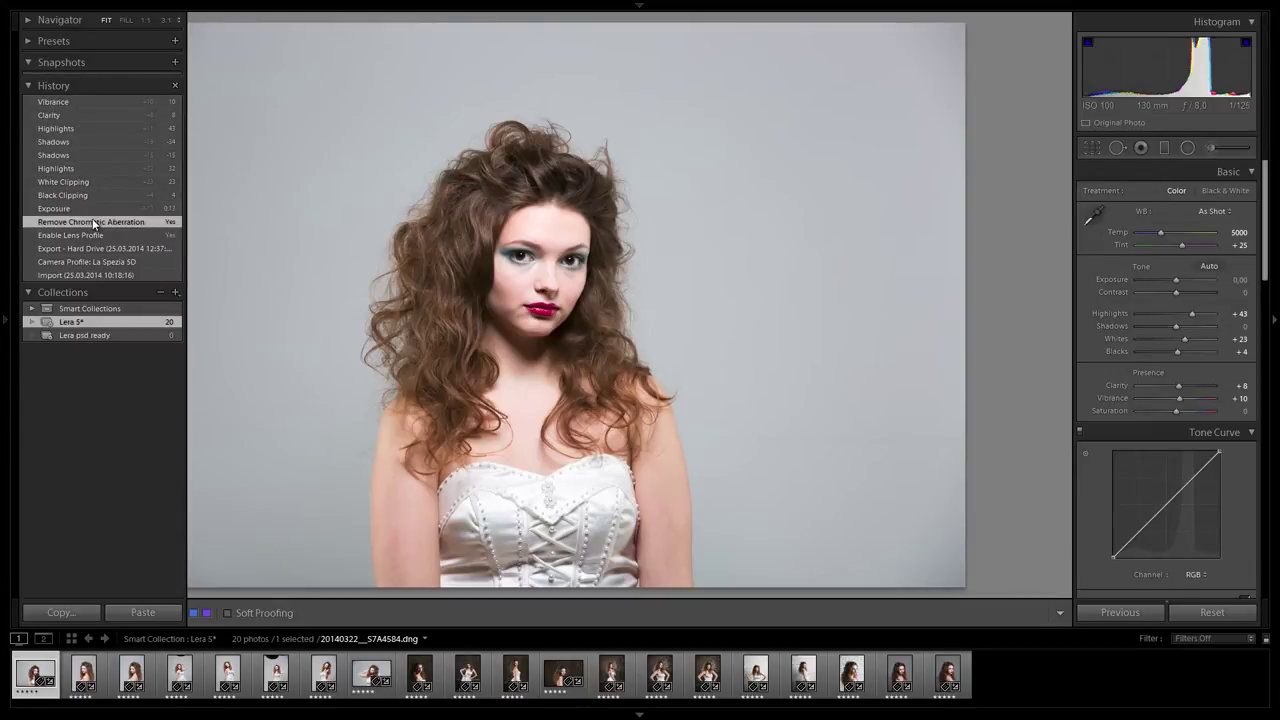
{"action": "left_click", "coordinate": [88, 101]}
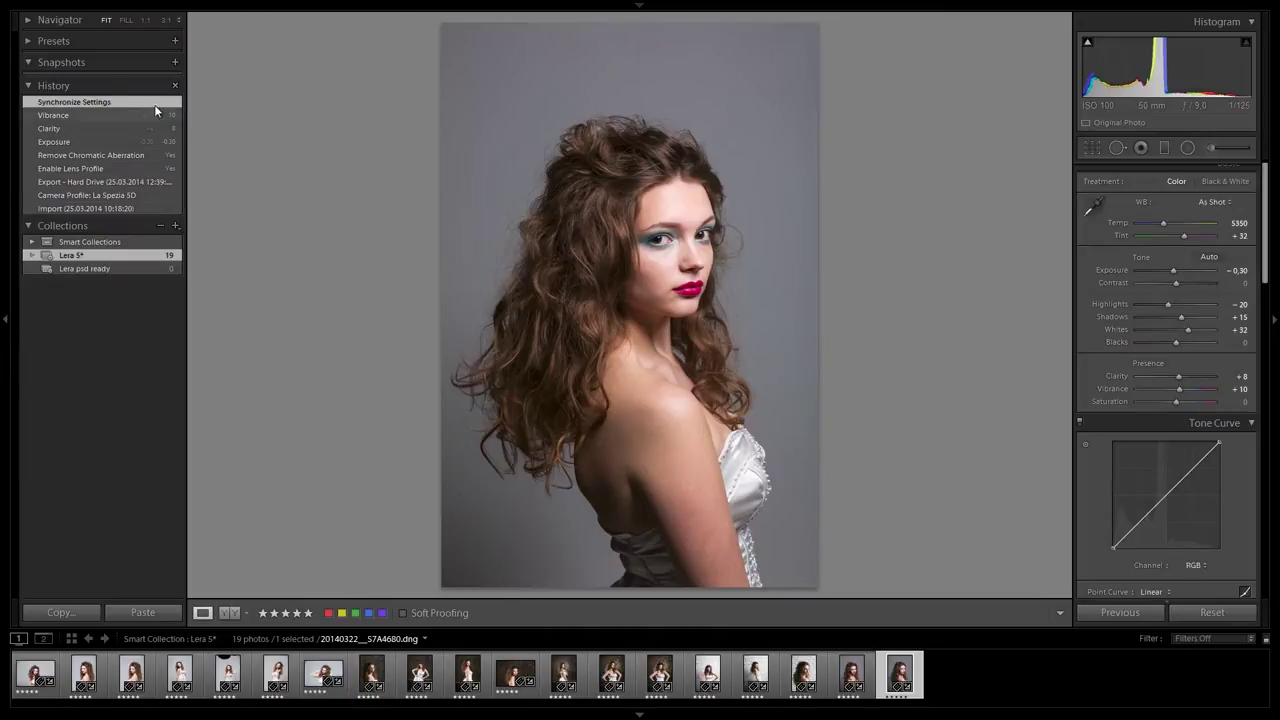
- Export all 19 photos as 16-bit ProPhoto RGB PSDs added to the catalog
{"action": "left_click", "coordinate": [40, 88]}
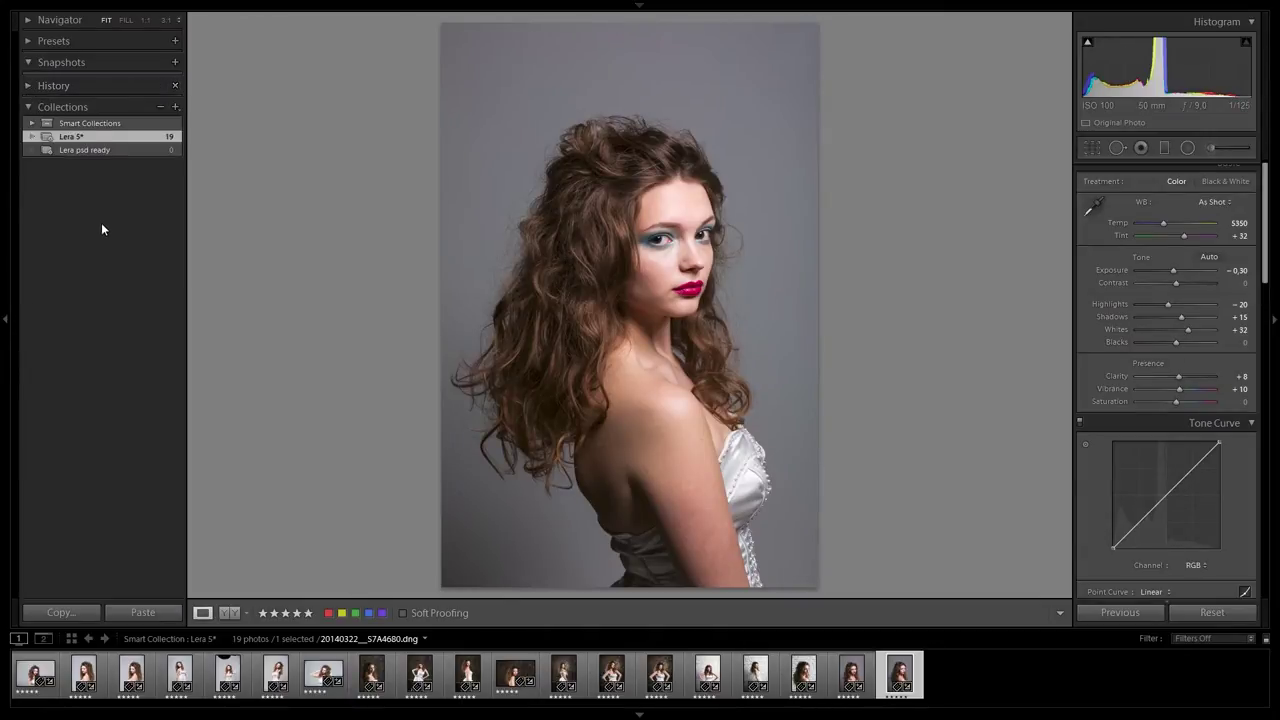
{"action": "key", "text": "ctrl+a"}
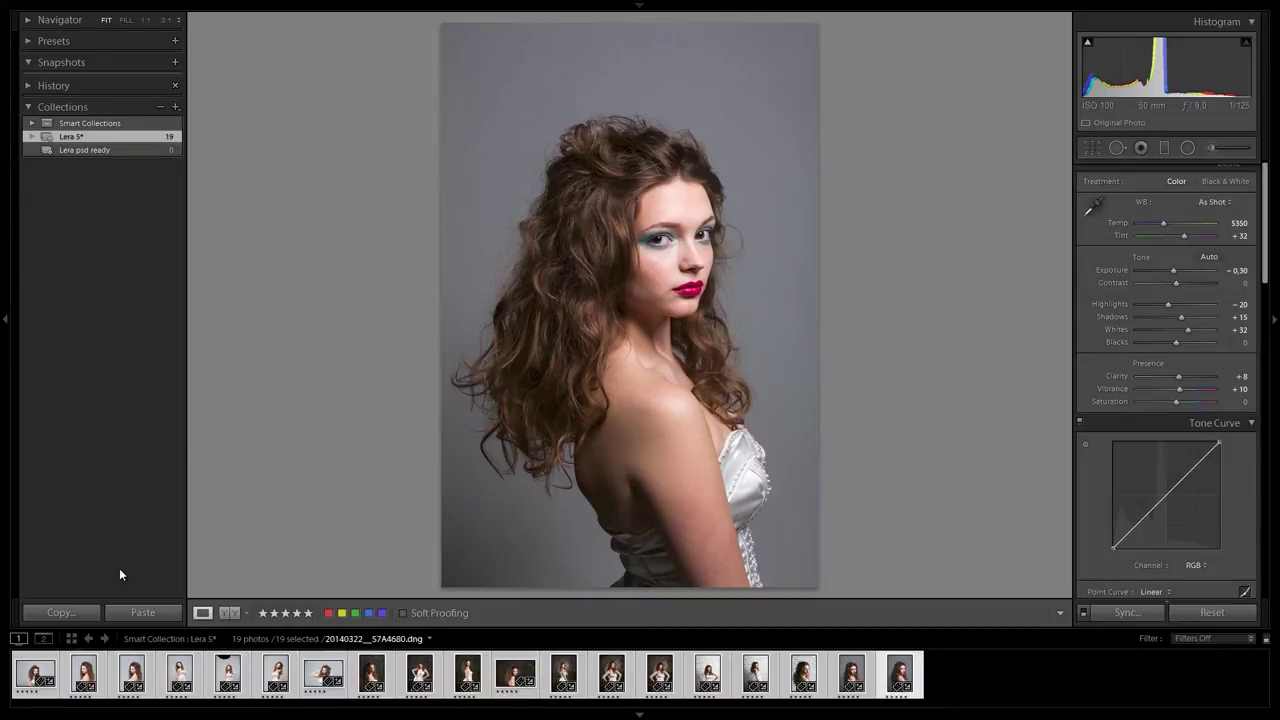
{"action": "key", "text": "ctrl+shift+e"}
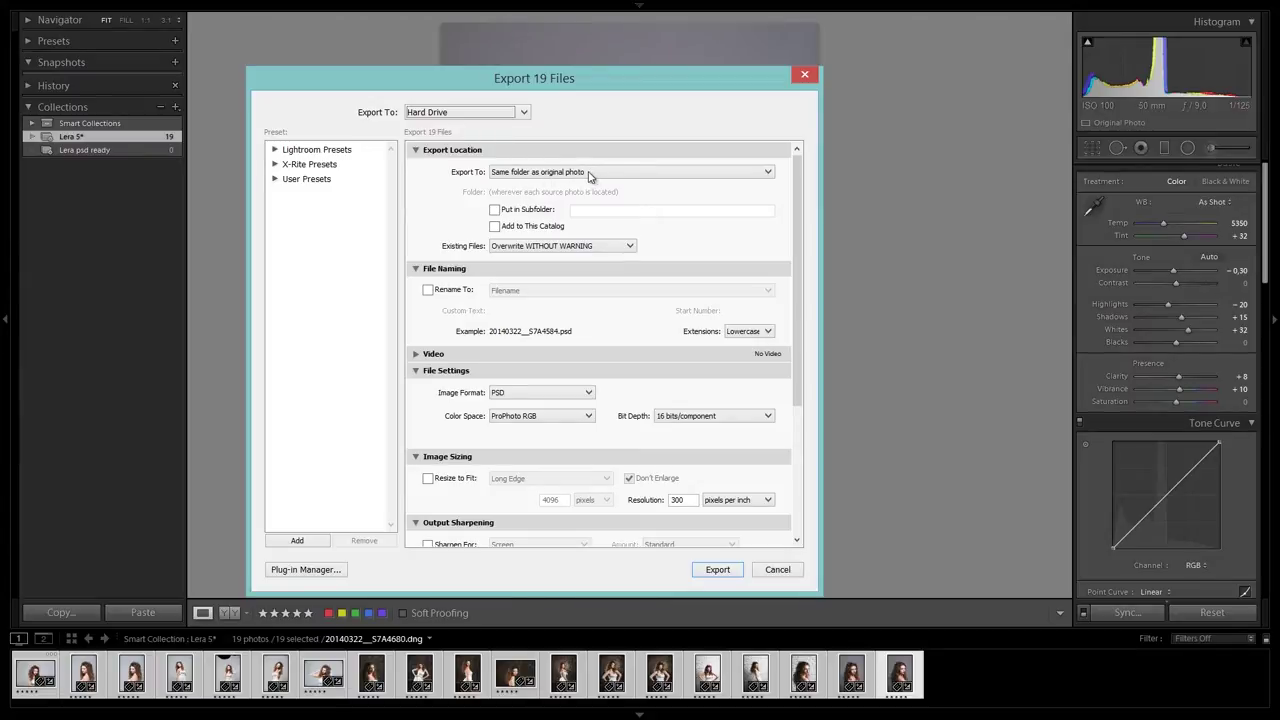
{"action": "left_click", "coordinate": [494, 226]}
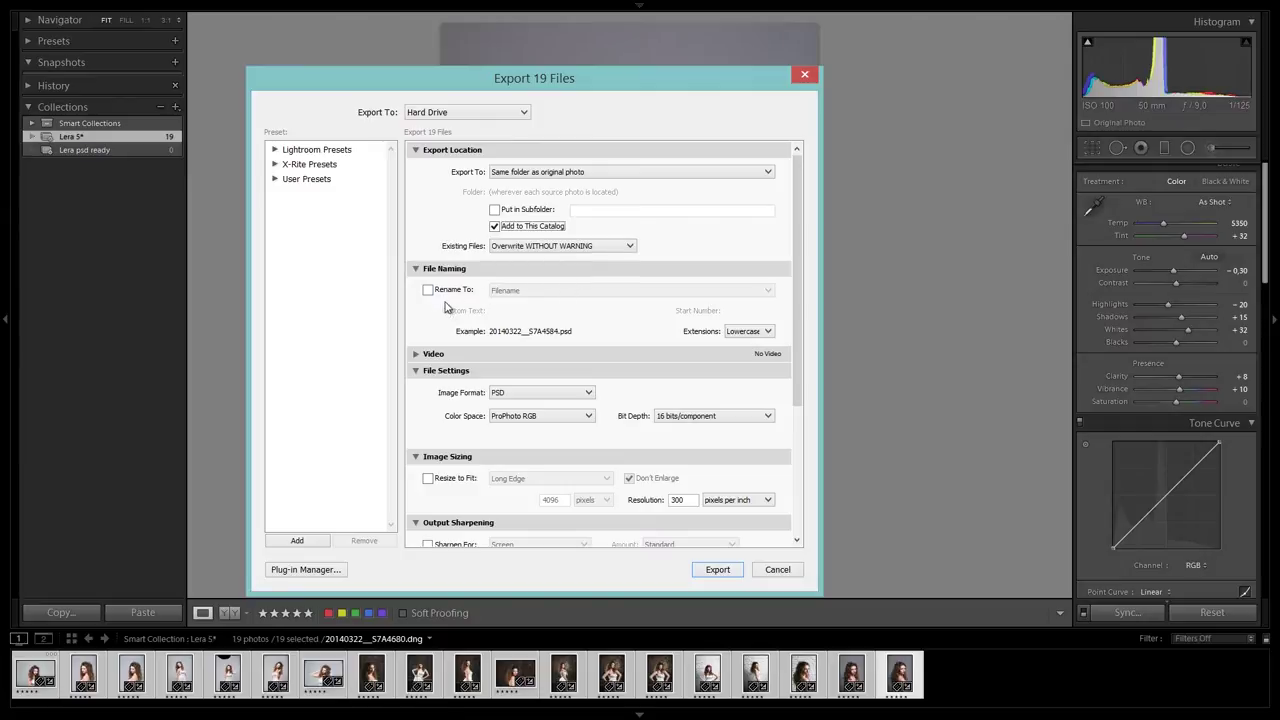
{"action": "left_click", "coordinate": [526, 415]}
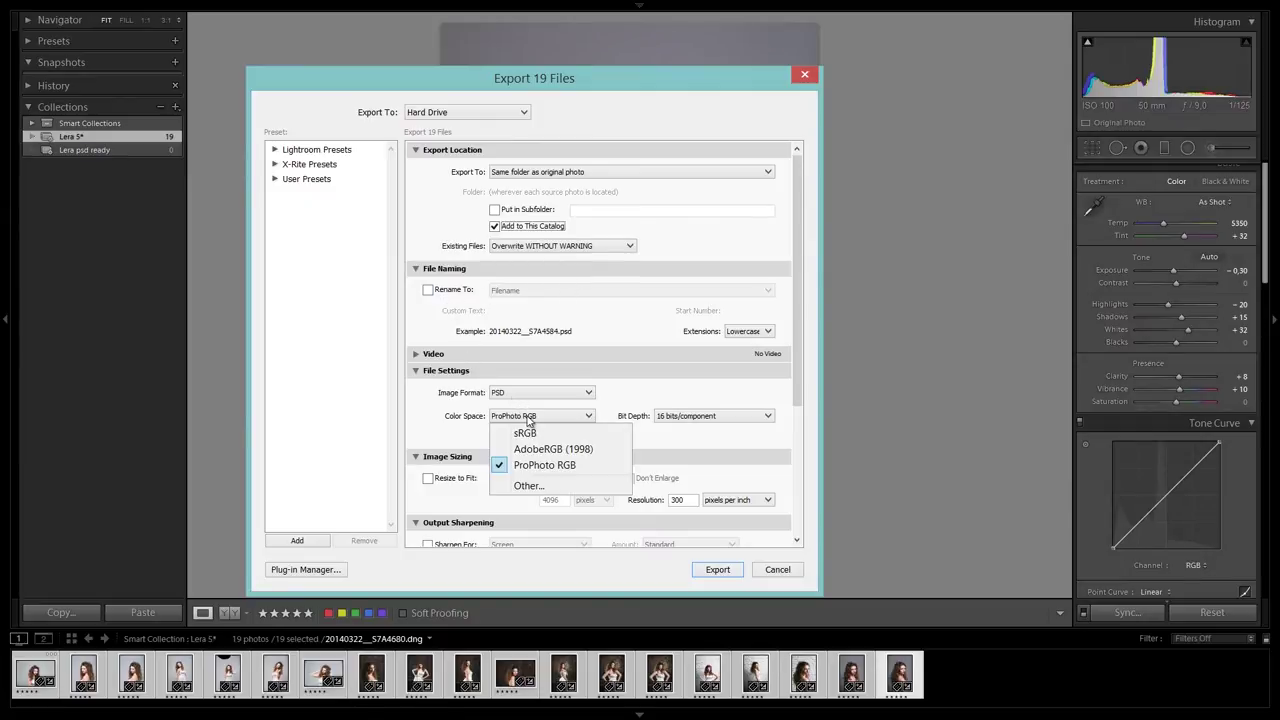
{"action": "left_click", "coordinate": [544, 470]}
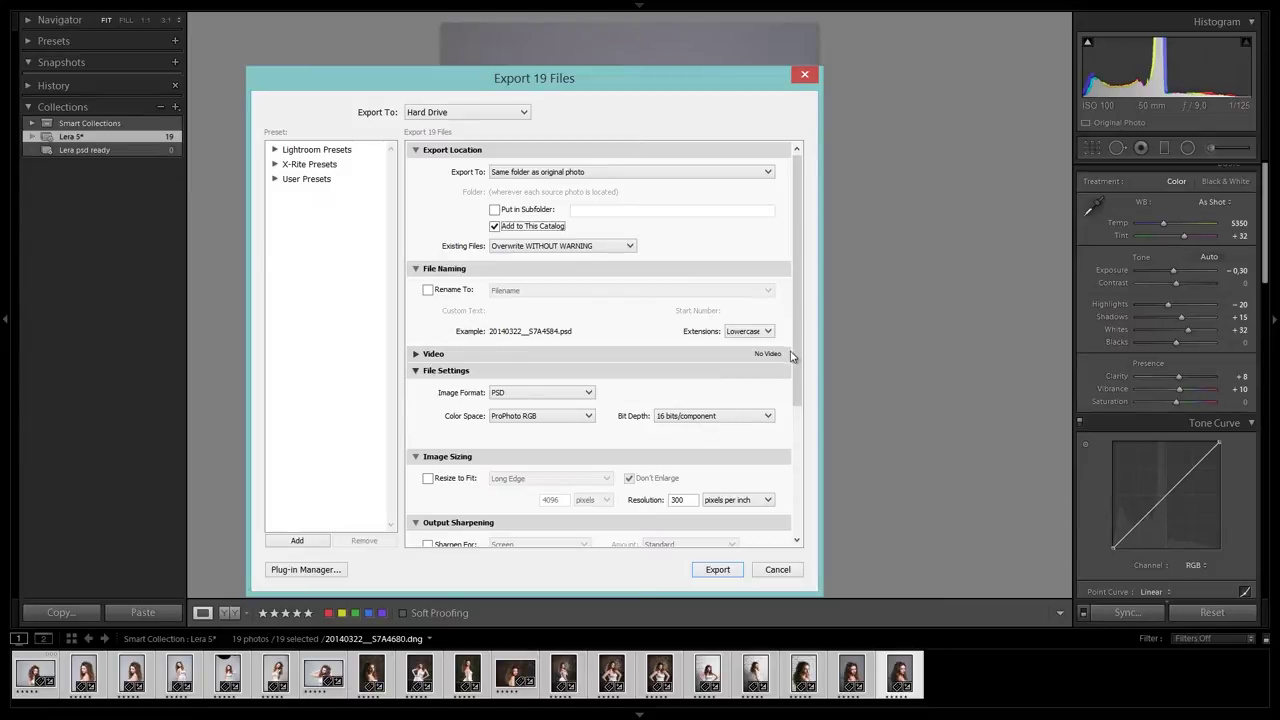
{"action": "left_click_drag", "start_coordinate": [797, 358], "coordinate": [780, 487]}
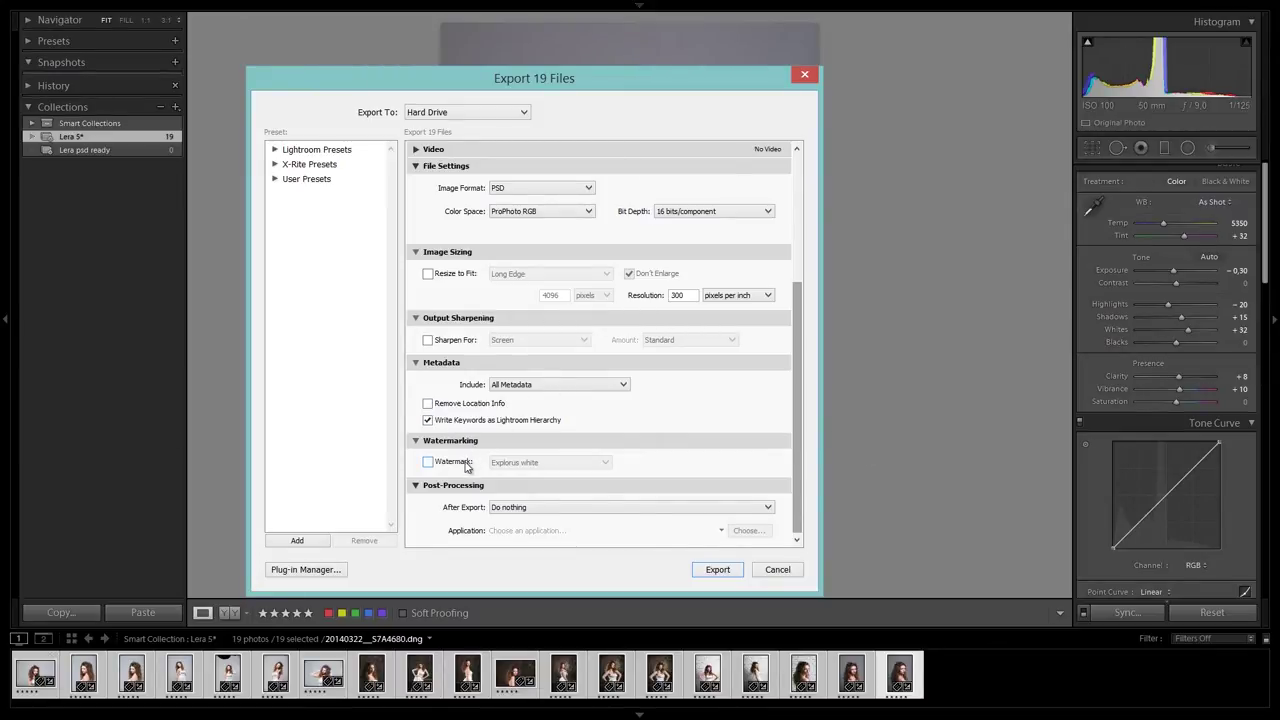
{"action": "left_click", "coordinate": [717, 570]}
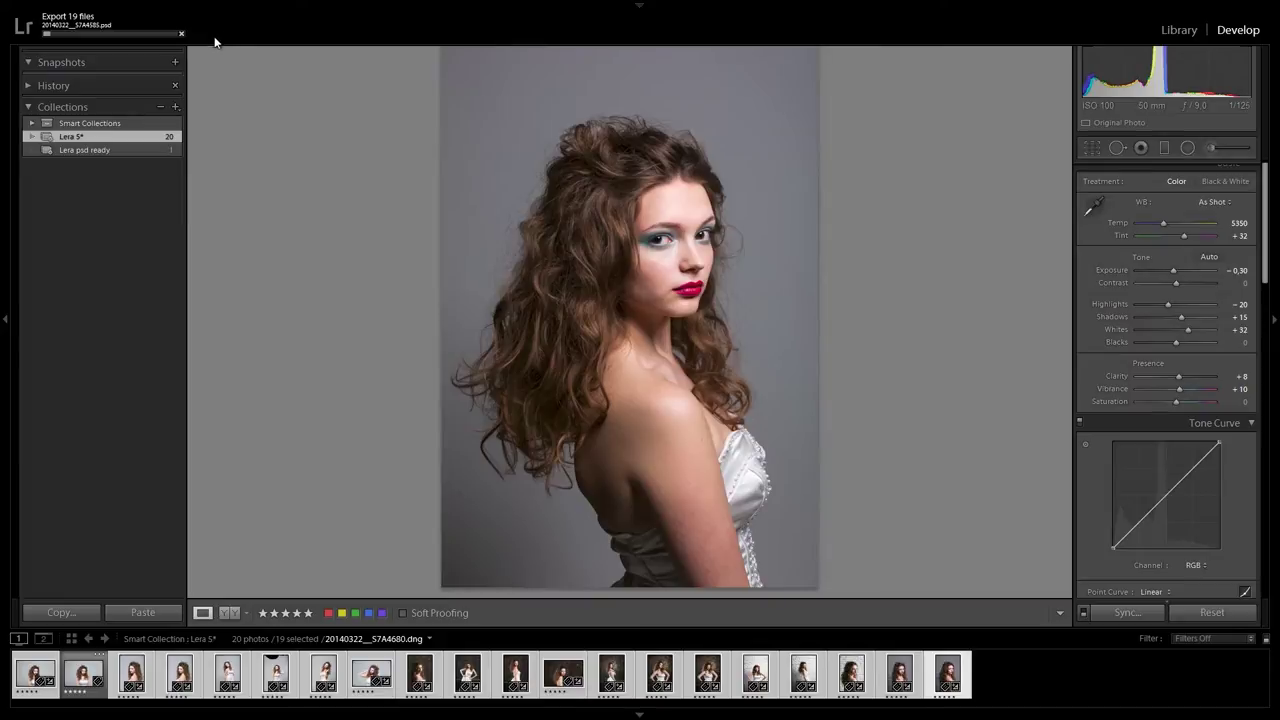
{"action": "left_click", "coordinate": [143, 152]}
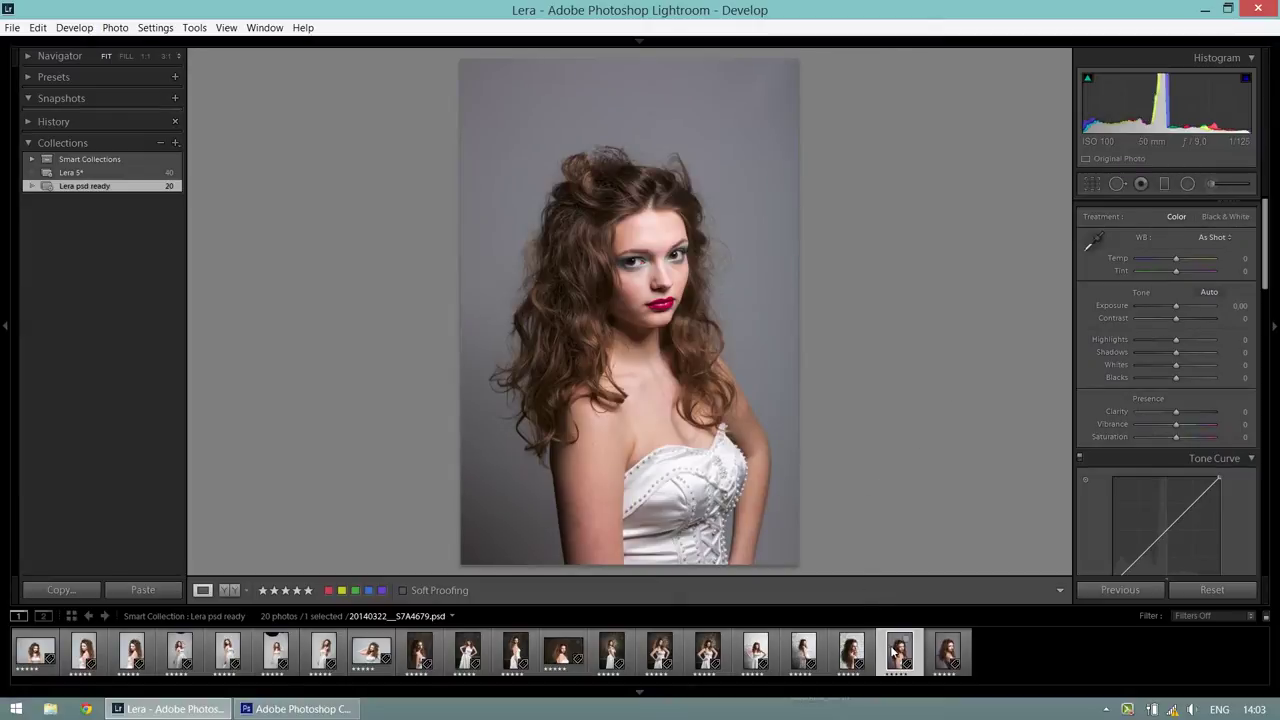
- Send the standing portrait 20140322__S7A4679 to Photoshop CS6, editing the original
{"action": "right_click", "coordinate": [893, 652]}
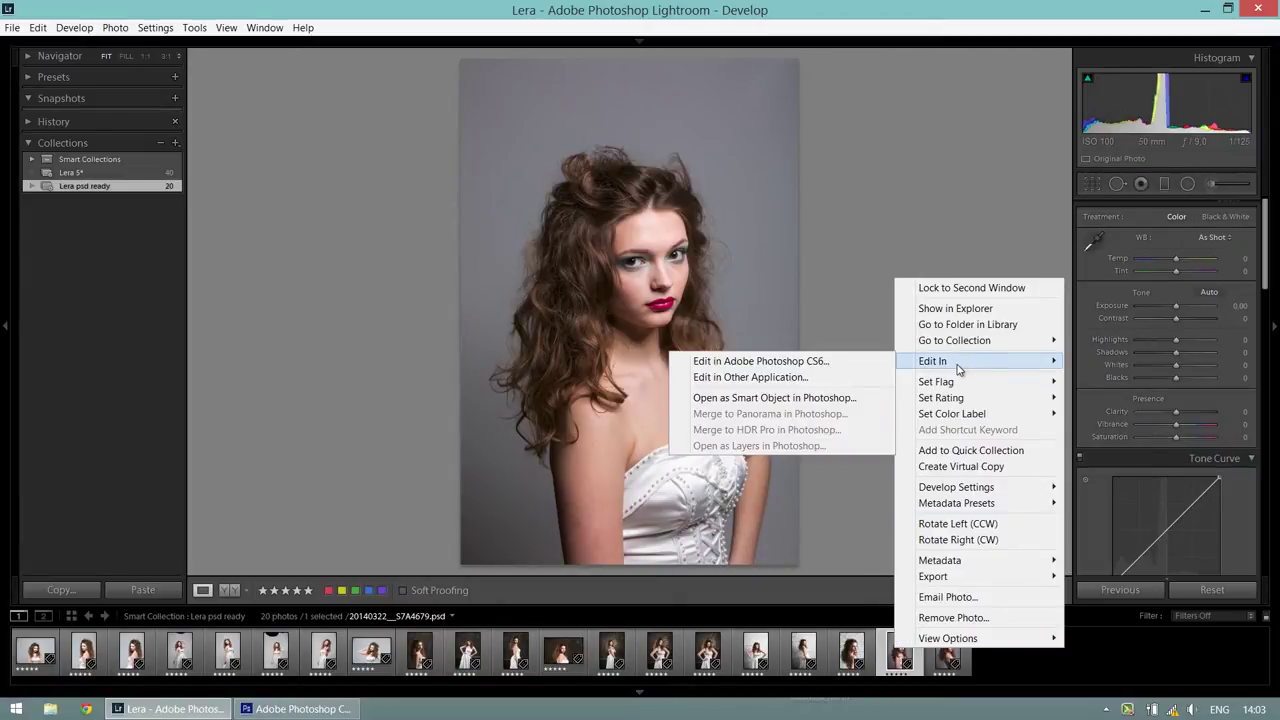
{"action": "left_click", "coordinate": [859, 365]}
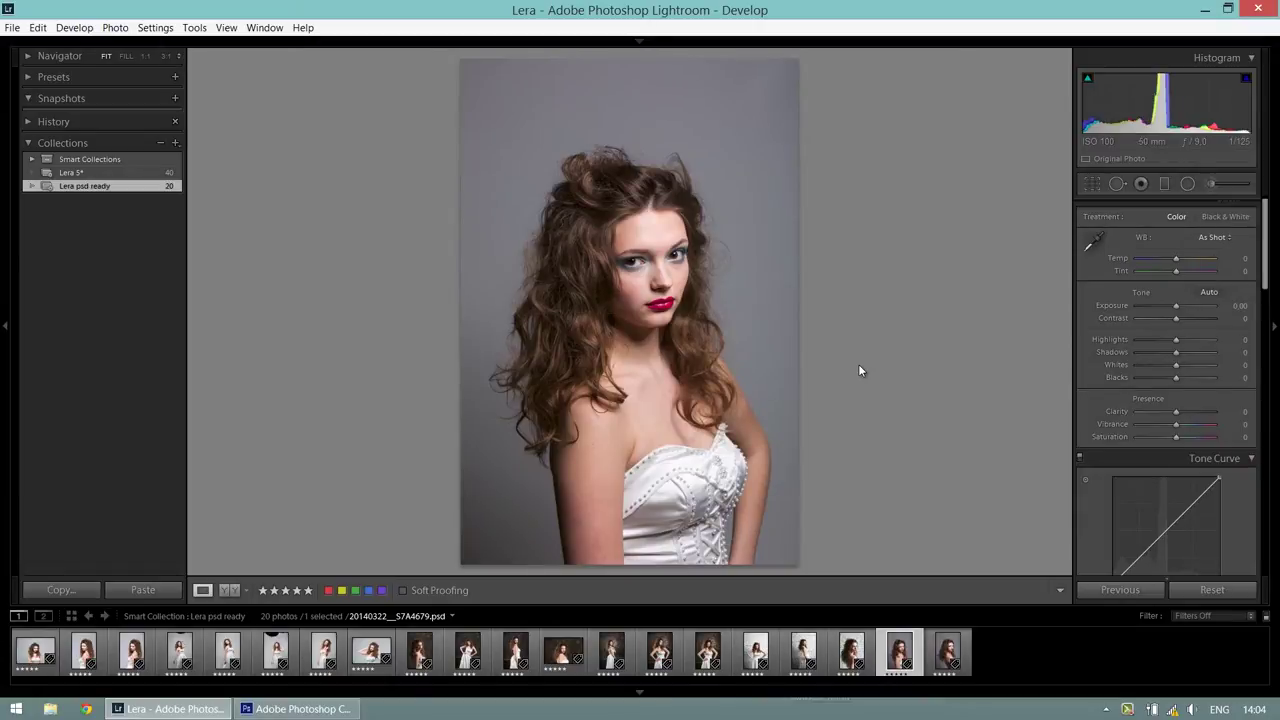
{"action": "left_click", "coordinate": [667, 423]}
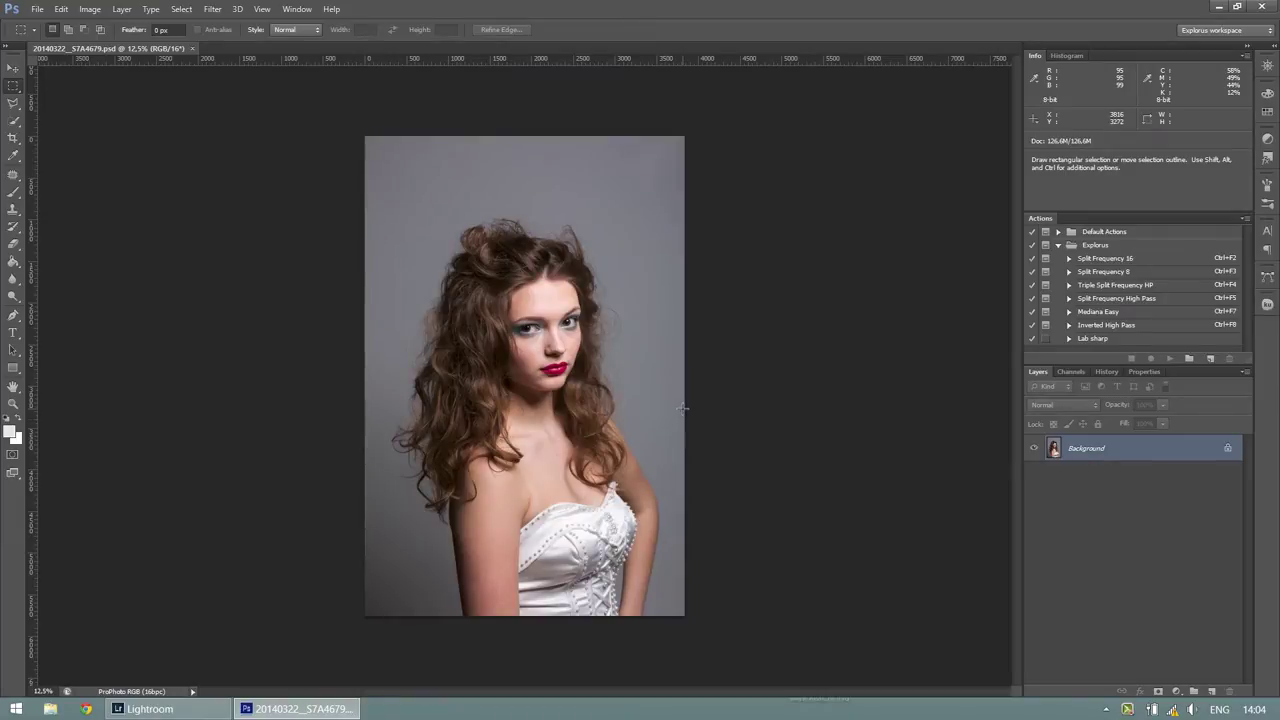
- Return to the Layers panel and play the Split Frequency 16 action
{"action": "left_click", "coordinate": [195, 692]}
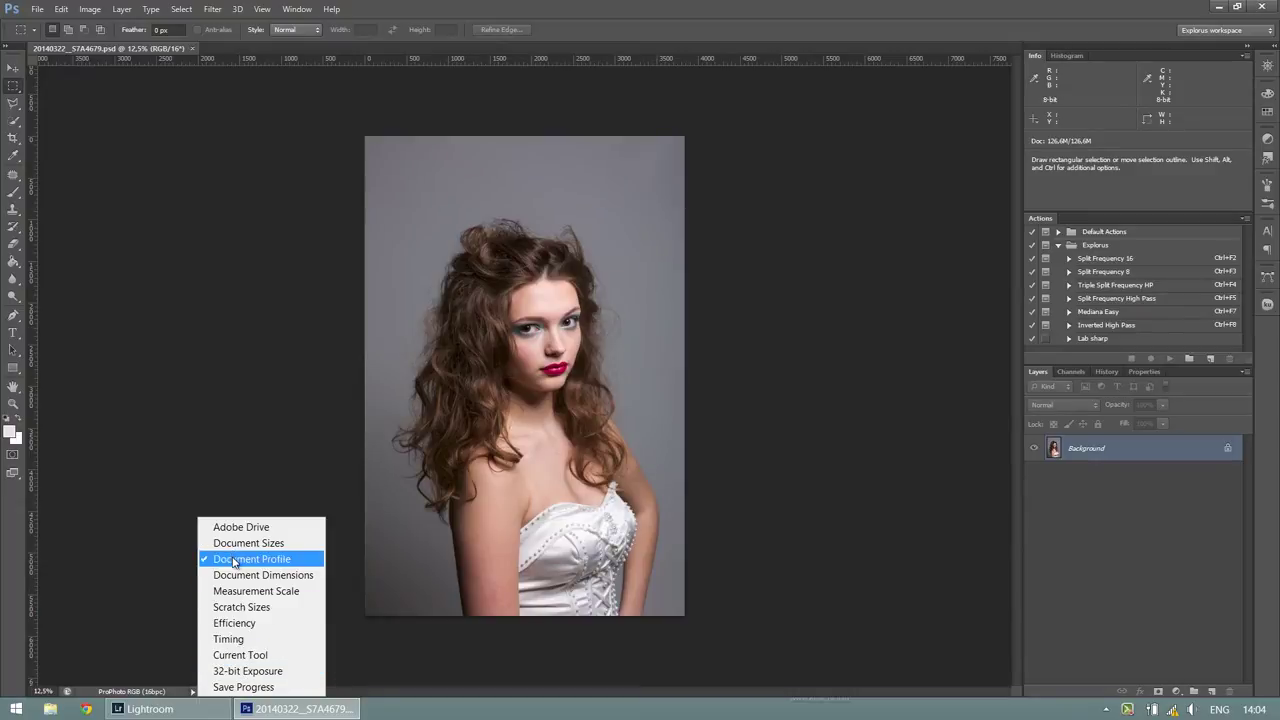
{"action": "left_click", "coordinate": [250, 368]}
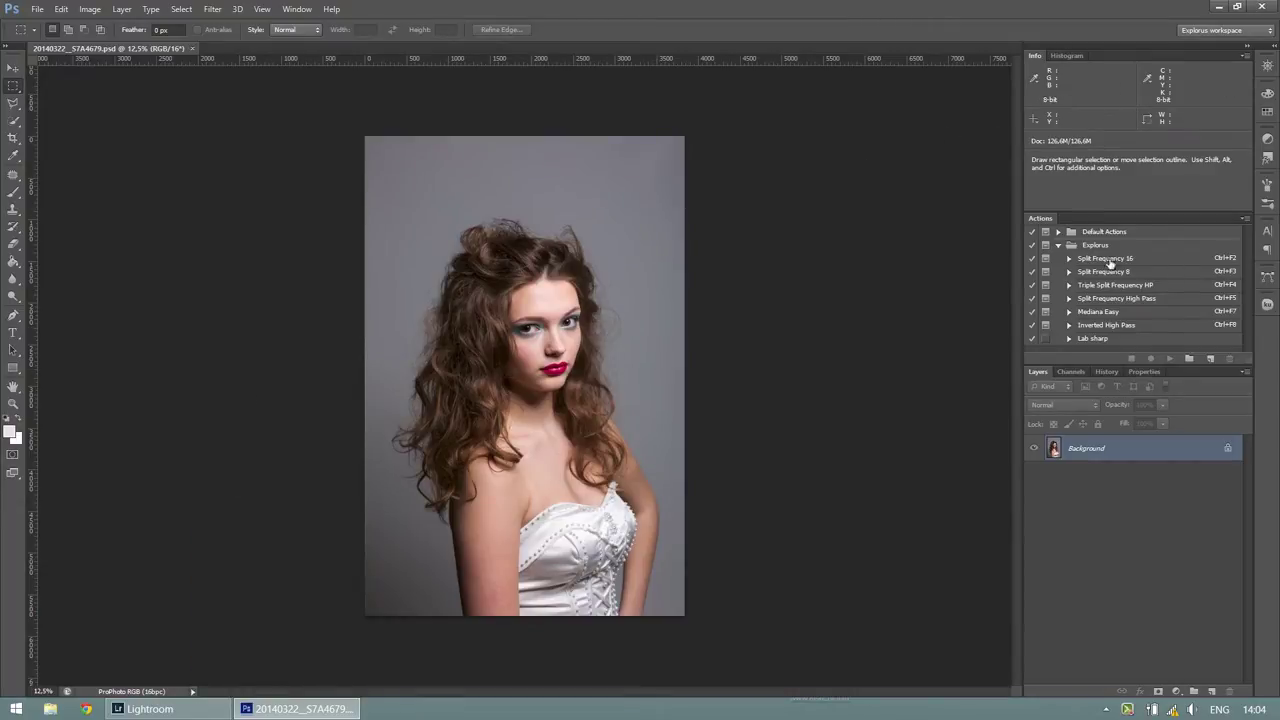
{"action": "left_click", "coordinate": [1070, 371]}
{"action": "left_click", "coordinate": [1106, 371]}
{"action": "left_click", "coordinate": [1137, 373]}
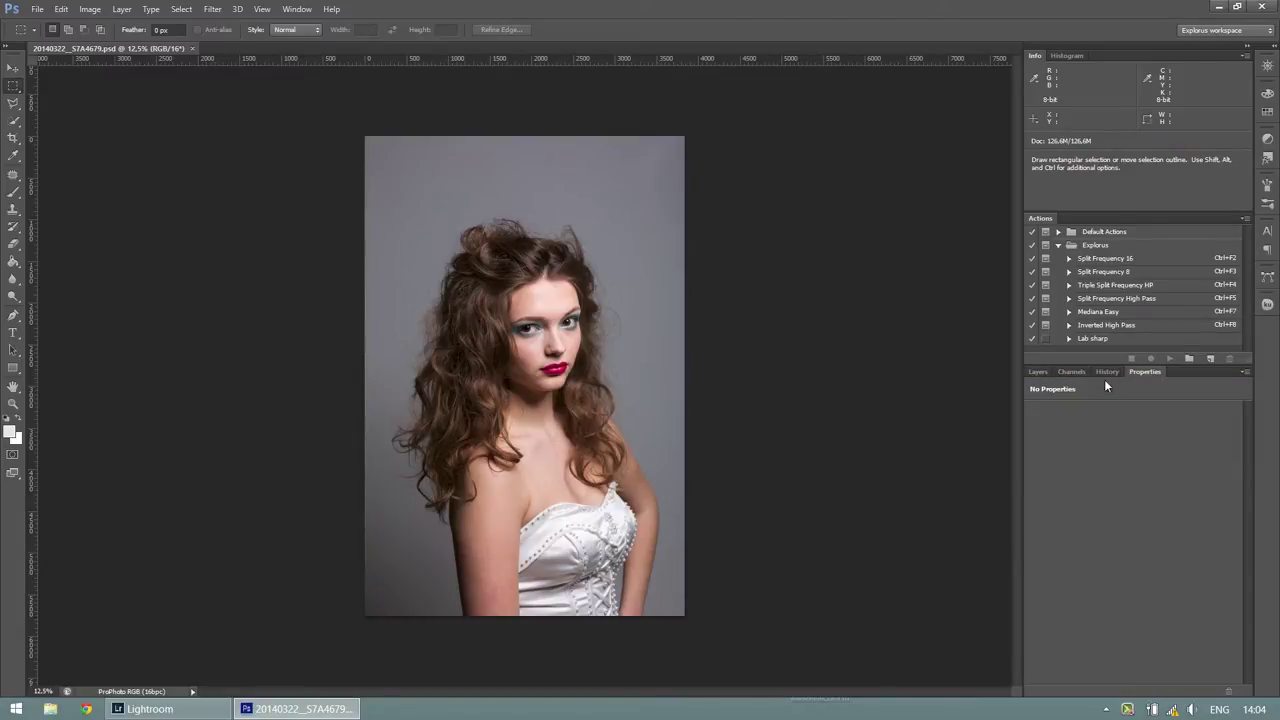
{"action": "left_click", "coordinate": [1040, 374]}
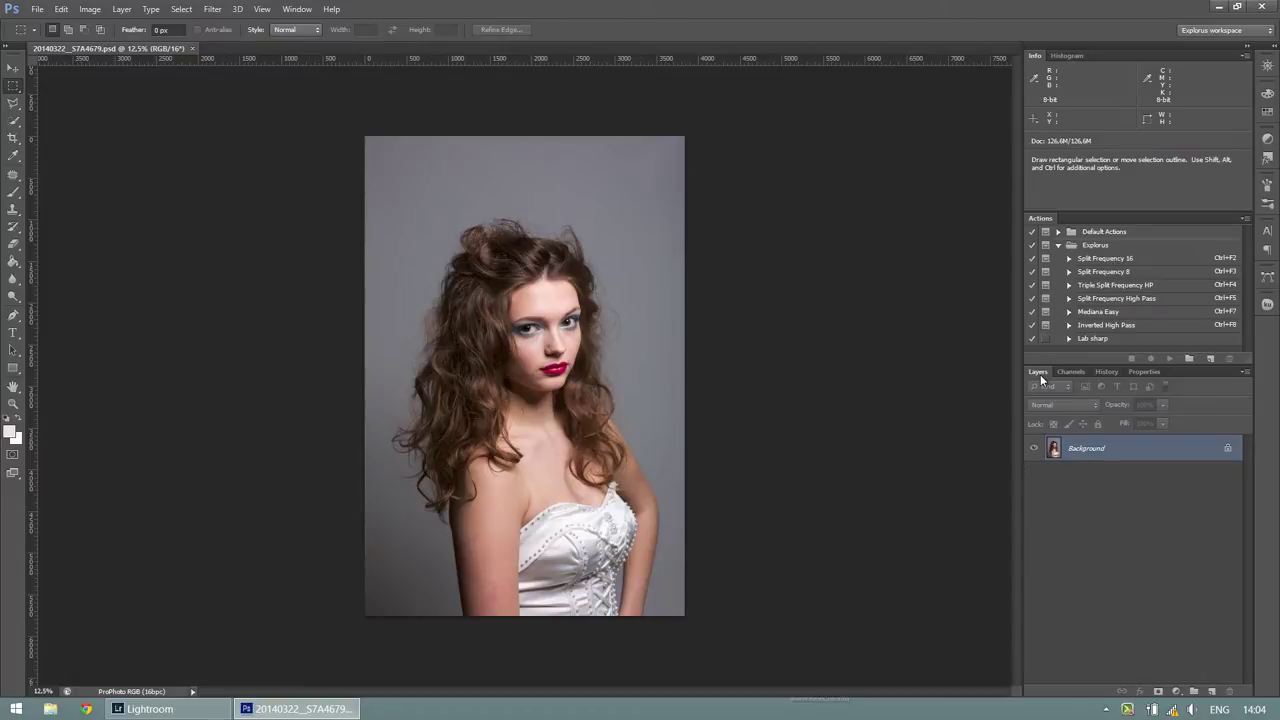
{"action": "left_click", "coordinate": [1111, 259]}
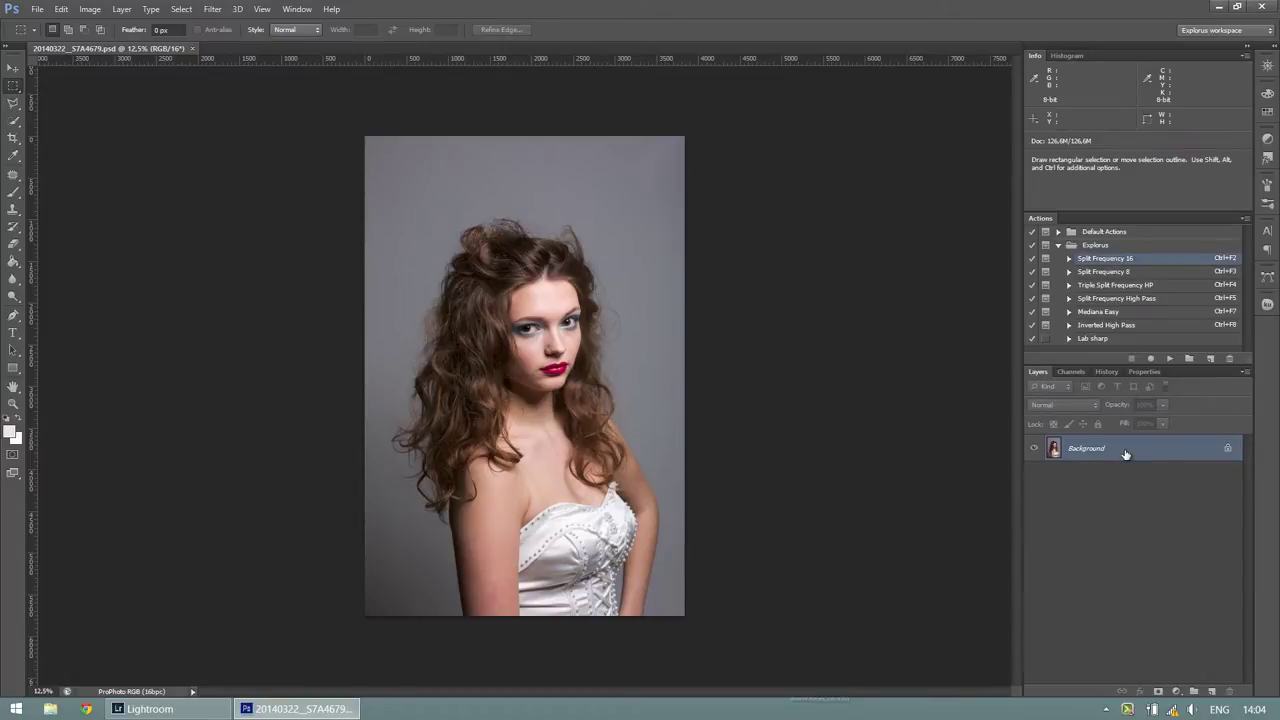
{"action": "left_click", "coordinate": [1168, 359]}
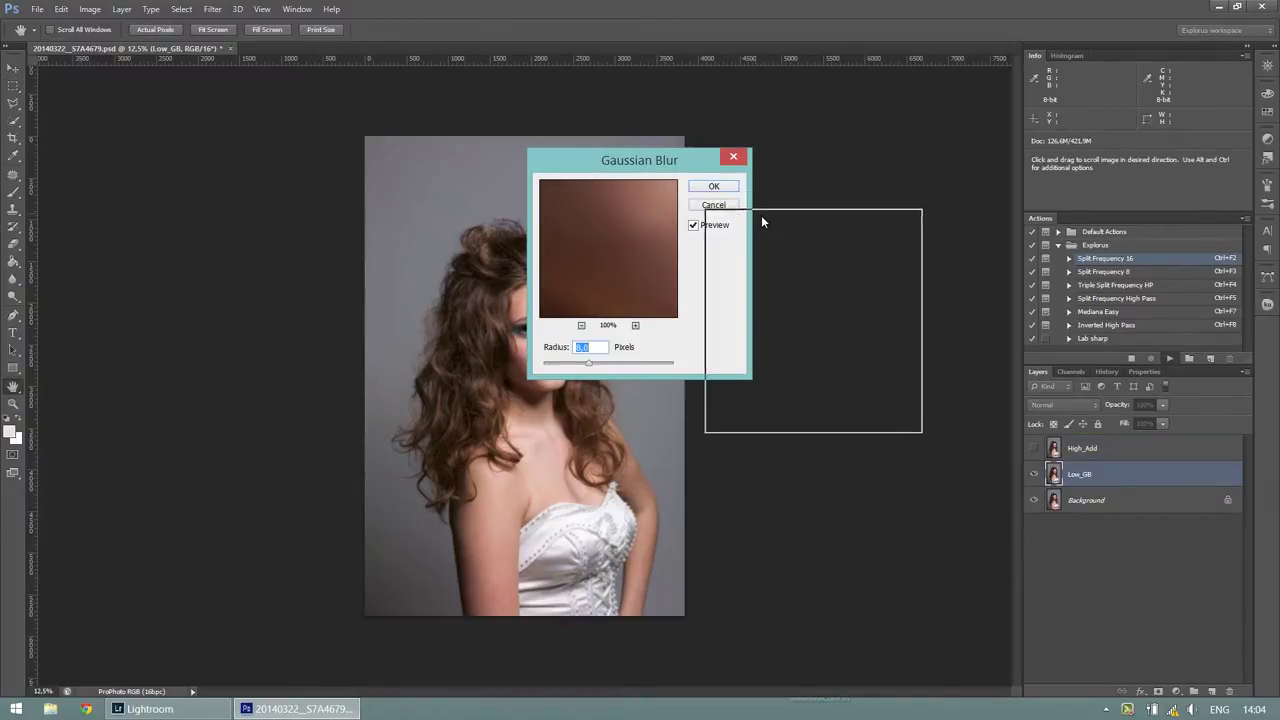
- Blur Low_GB with a Gaussian radius of about 0.8 pixels
{"action": "left_click_drag", "start_coordinate": [762, 221], "coordinate": [758, 218]}
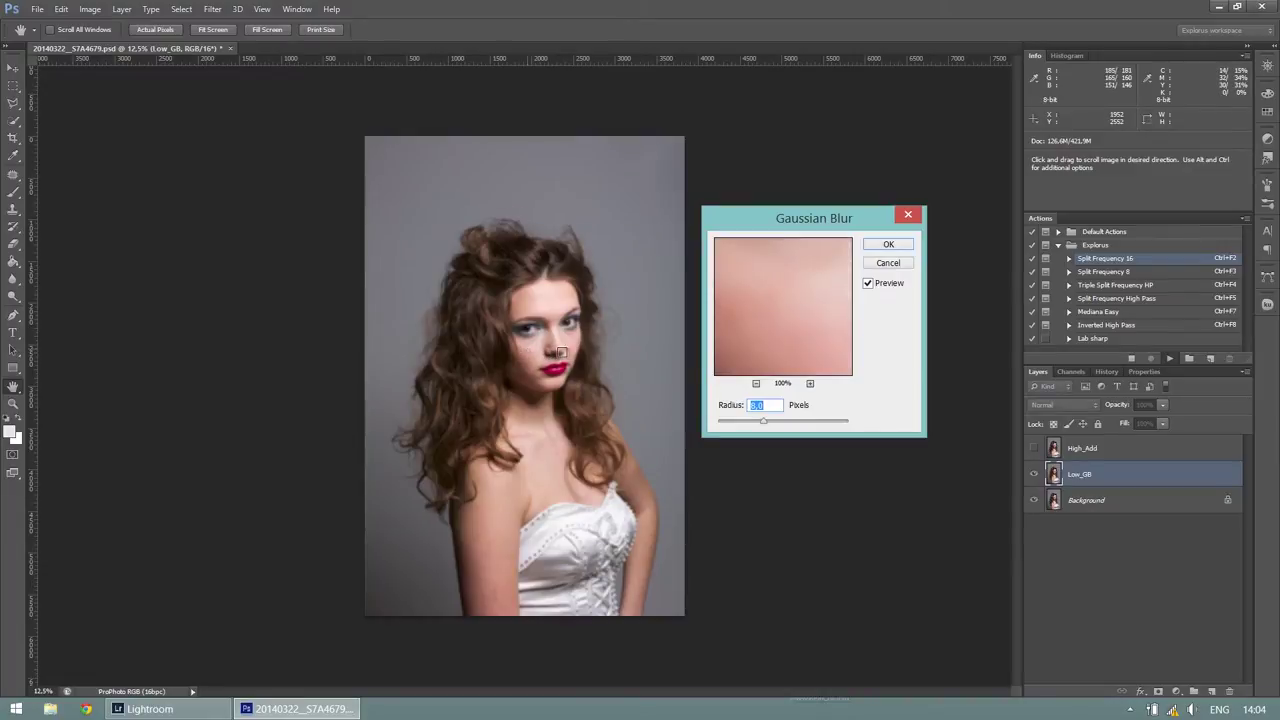
{"action": "left_click_drag", "start_coordinate": [764, 421], "coordinate": [727, 429]}
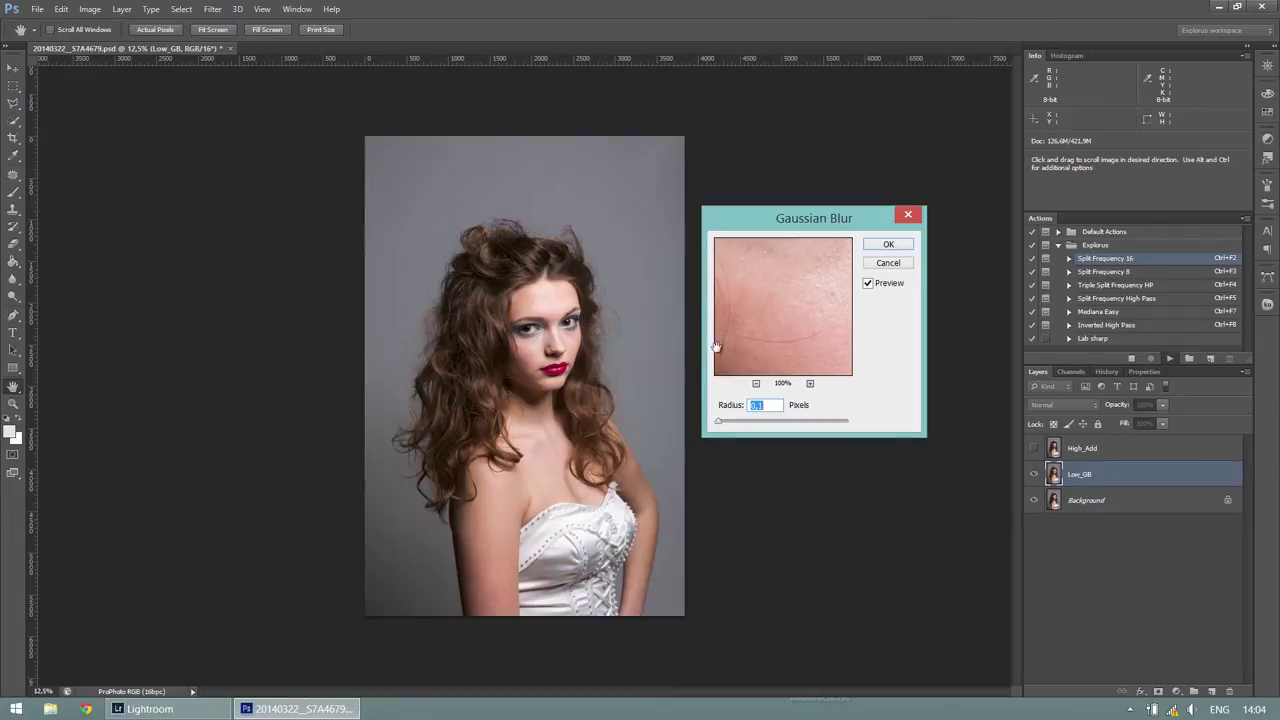
{"action": "mouse_move", "coordinate": [790, 308]}
{"action": "left_mouse_down"}
{"action": "mouse_move", "coordinate": [757, 337]}
{"action": "mouse_move", "coordinate": [815, 305]}
{"action": "mouse_move", "coordinate": [783, 337]}
{"action": "mouse_move", "coordinate": [780, 271]}
{"action": "mouse_move", "coordinate": [780, 296]}
{"action": "mouse_move", "coordinate": [766, 280]}
{"action": "mouse_move", "coordinate": [809, 331]}
{"action": "mouse_move", "coordinate": [809, 300]}
{"action": "mouse_move", "coordinate": [786, 345]}
{"action": "mouse_move", "coordinate": [826, 340]}
{"action": "mouse_move", "coordinate": [751, 330]}
{"action": "mouse_move", "coordinate": [828, 329]}
{"action": "mouse_move", "coordinate": [817, 331]}
{"action": "mouse_move", "coordinate": [820, 306]}
{"action": "left_mouse_up"}
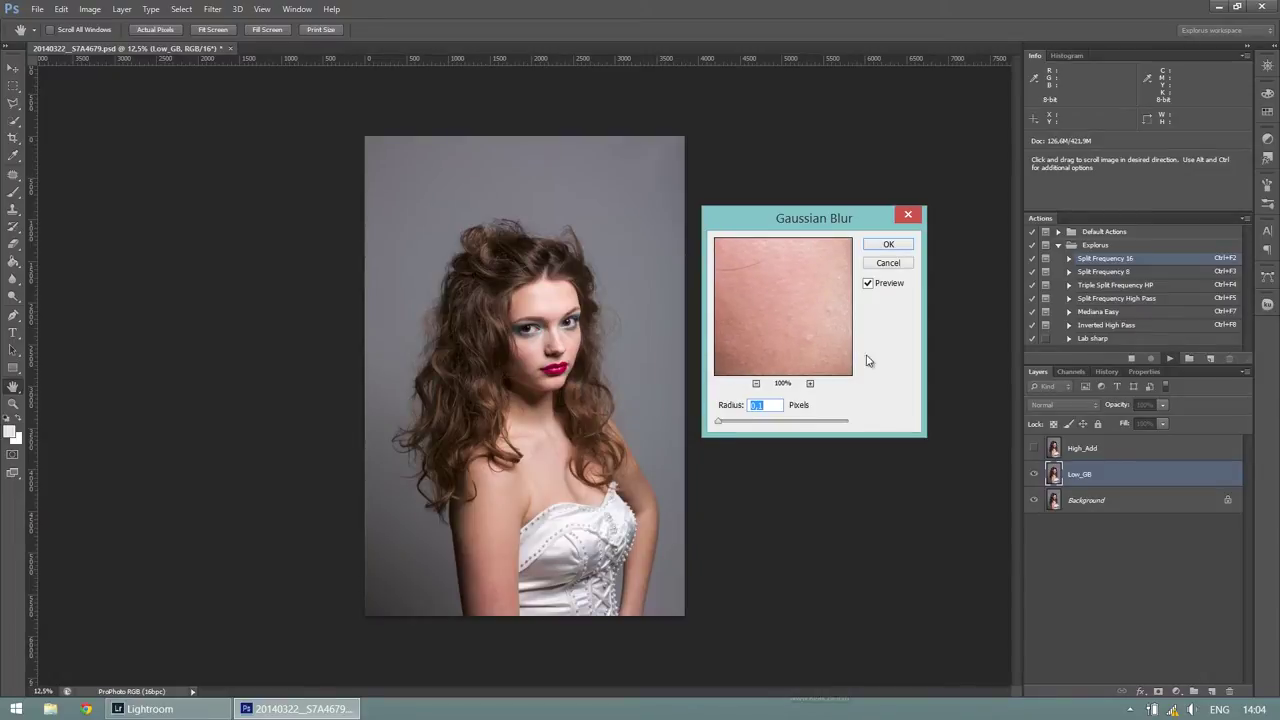
{"action": "left_click_drag", "start_coordinate": [718, 422], "coordinate": [758, 427]}
{"action": "left_click", "coordinate": [879, 249]}
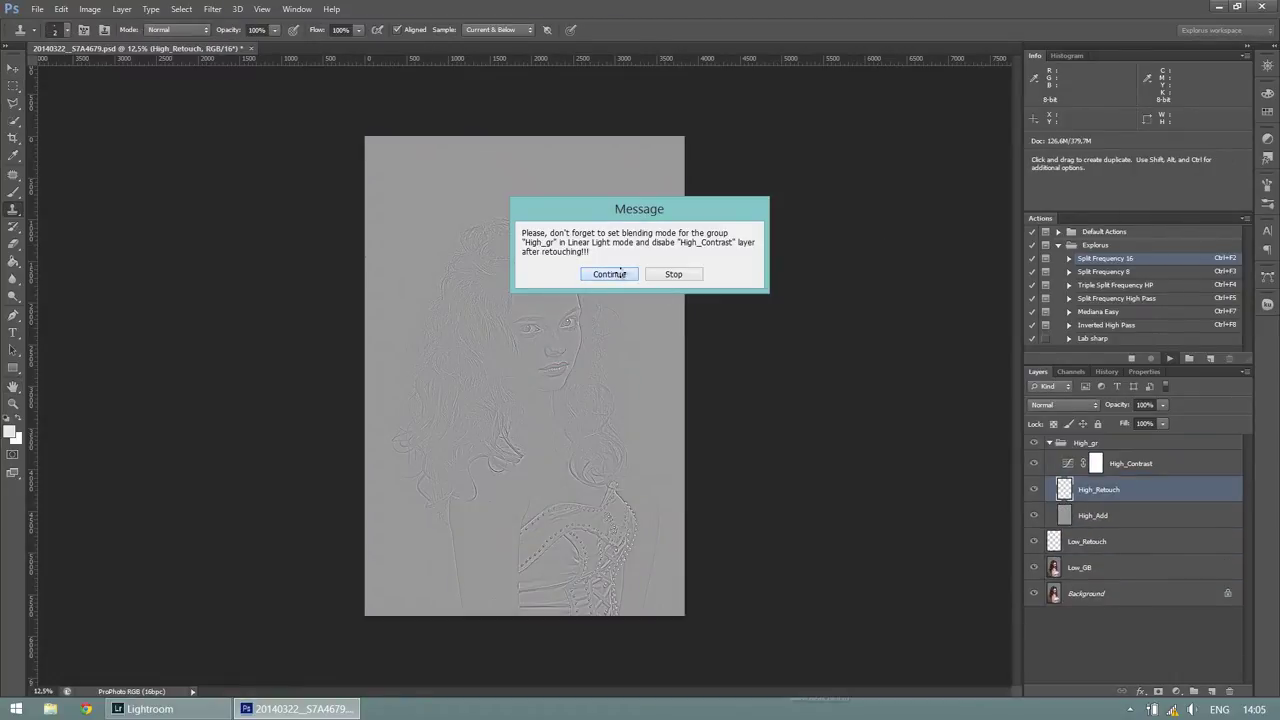
- Zoom into the forehead and heal its dark spot with a 34 px brush
{"action": "left_click", "coordinate": [609, 274]}
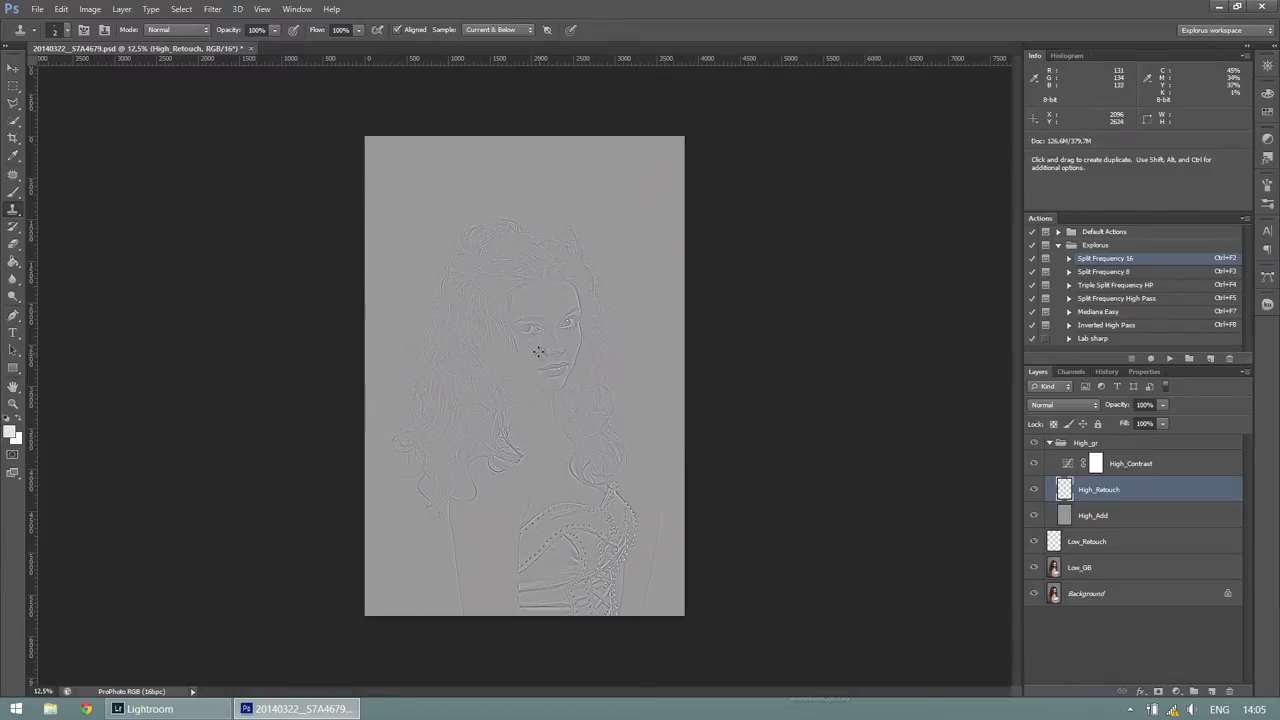
{"action": "scroll", "coordinate": [529, 337], "scroll_direction": "up", "scroll_amount": 1}
{"action": "scroll", "coordinate": [529, 337], "scroll_direction": "up", "scroll_amount": 1}
{"action": "scroll", "coordinate": [529, 337], "scroll_direction": "up", "scroll_amount": 1}
{"action": "scroll", "coordinate": [529, 337], "scroll_direction": "up", "scroll_amount": 1}
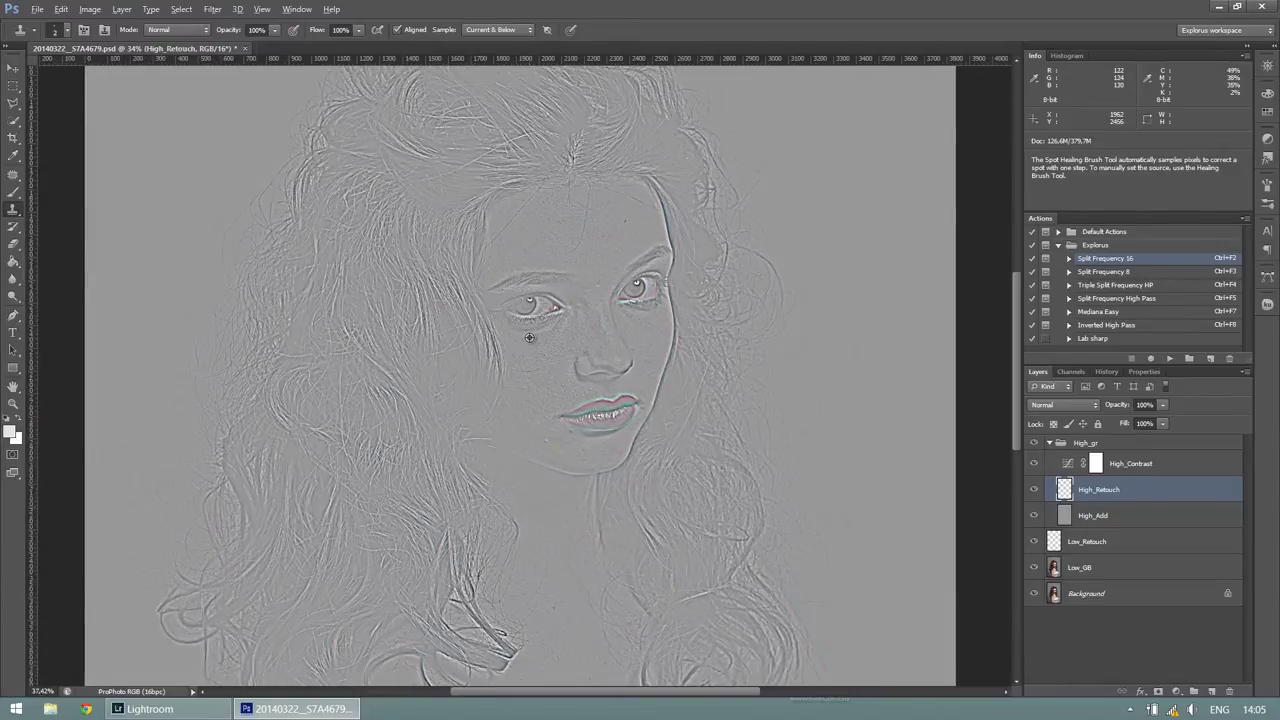
{"action": "scroll", "coordinate": [529, 337], "scroll_direction": "up", "scroll_amount": 1}
{"action": "scroll", "coordinate": [529, 337], "scroll_direction": "up", "scroll_amount": 1}
{"action": "scroll", "coordinate": [529, 337], "scroll_direction": "up", "scroll_amount": 1}
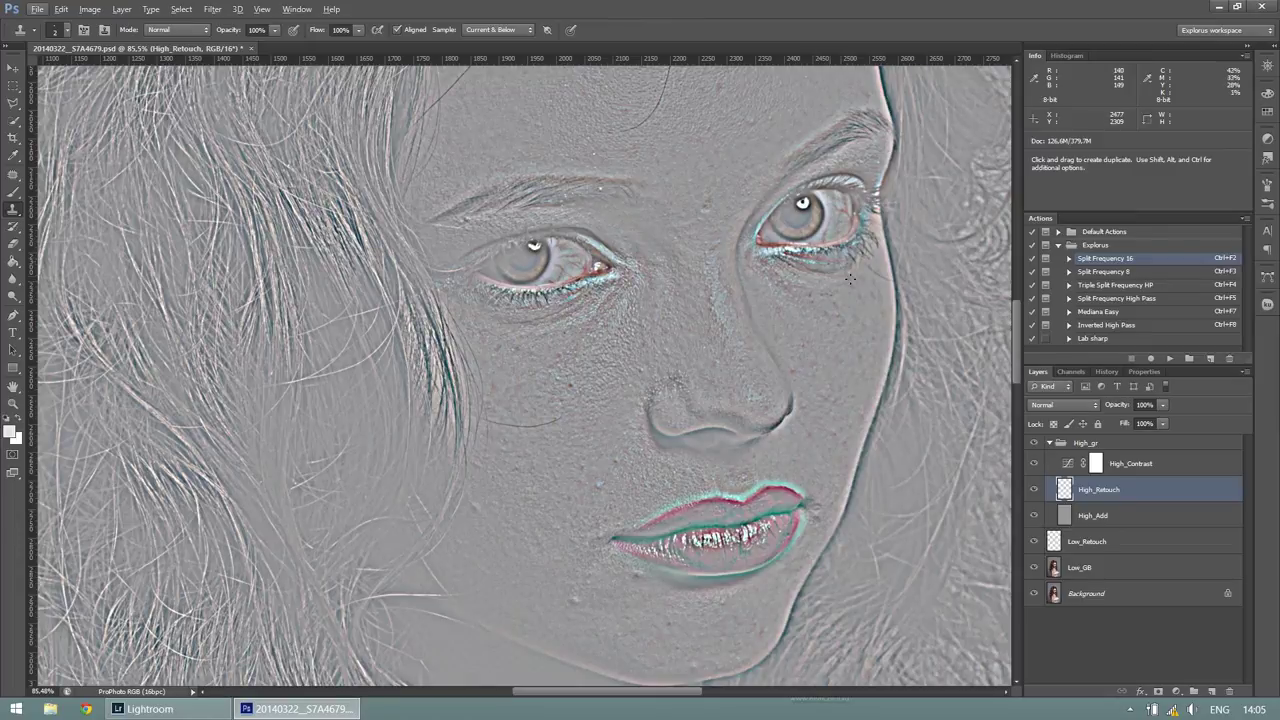
{"action": "left_click_drag", "start_coordinate": [784, 210], "coordinate": [710, 397]}
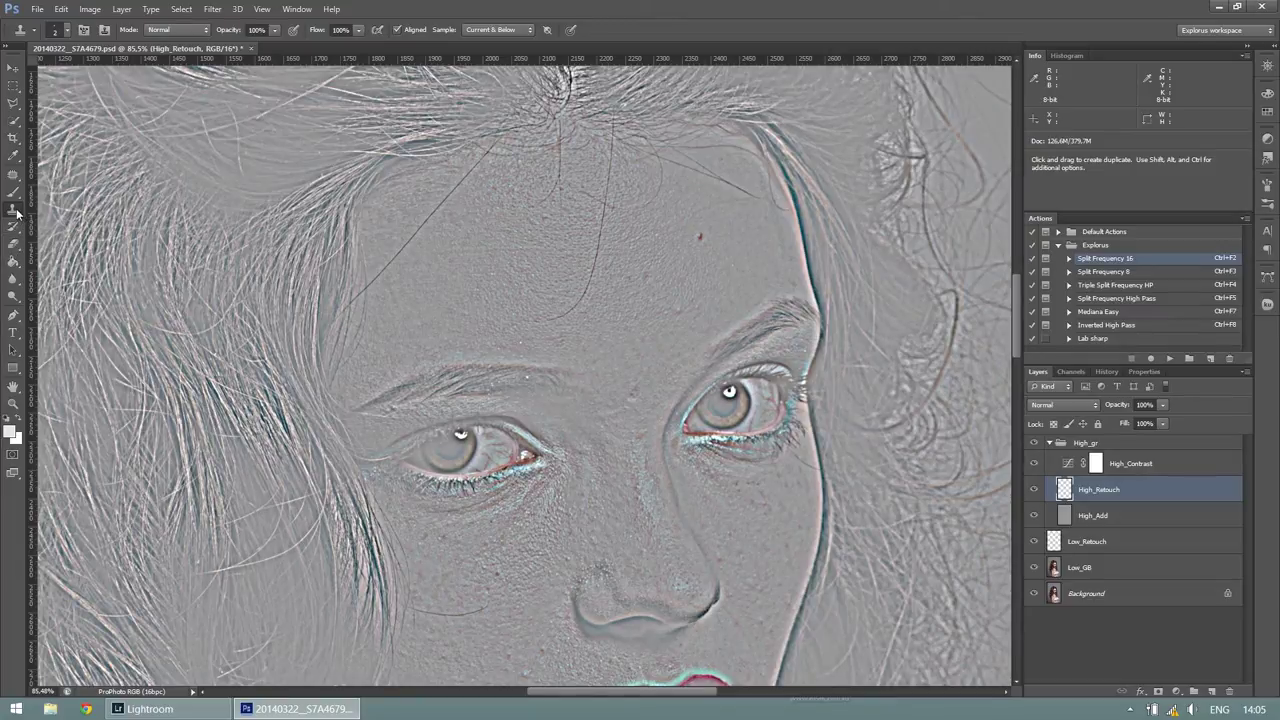
{"action": "left_click_drag", "start_coordinate": [697, 255], "coordinate": [712, 277]}
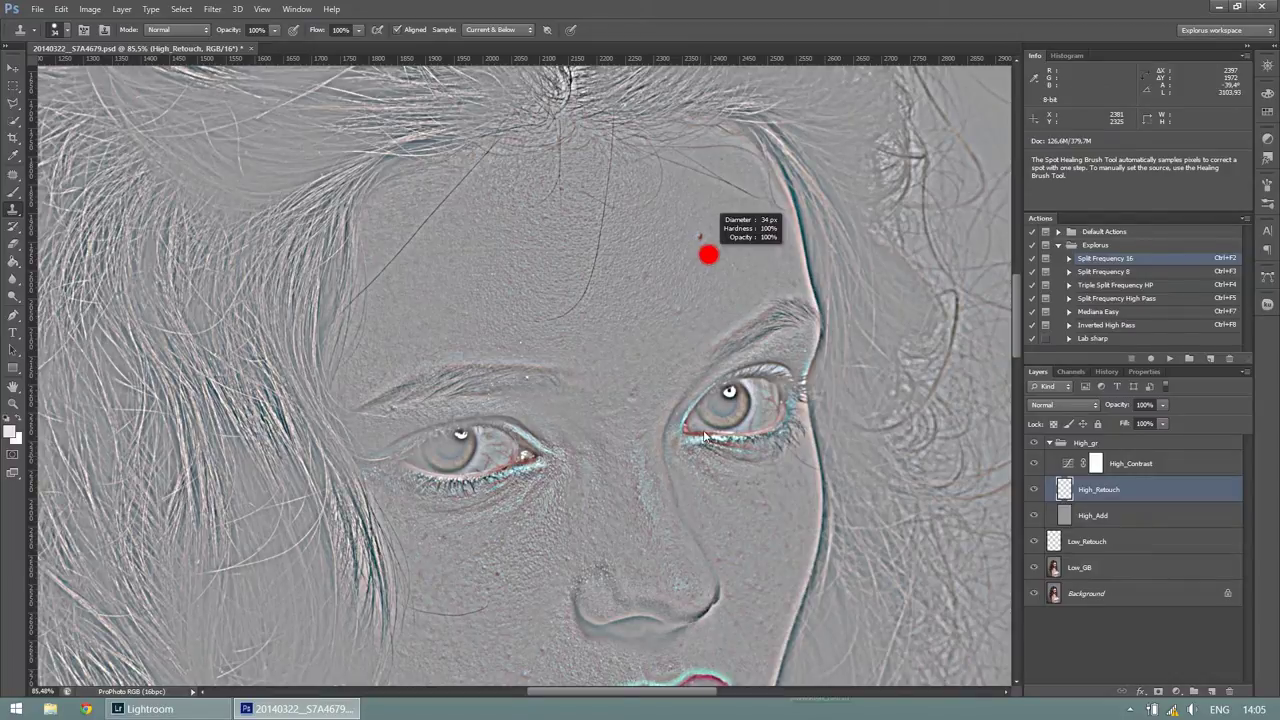
{"action": "left_click", "coordinate": [701, 239]}
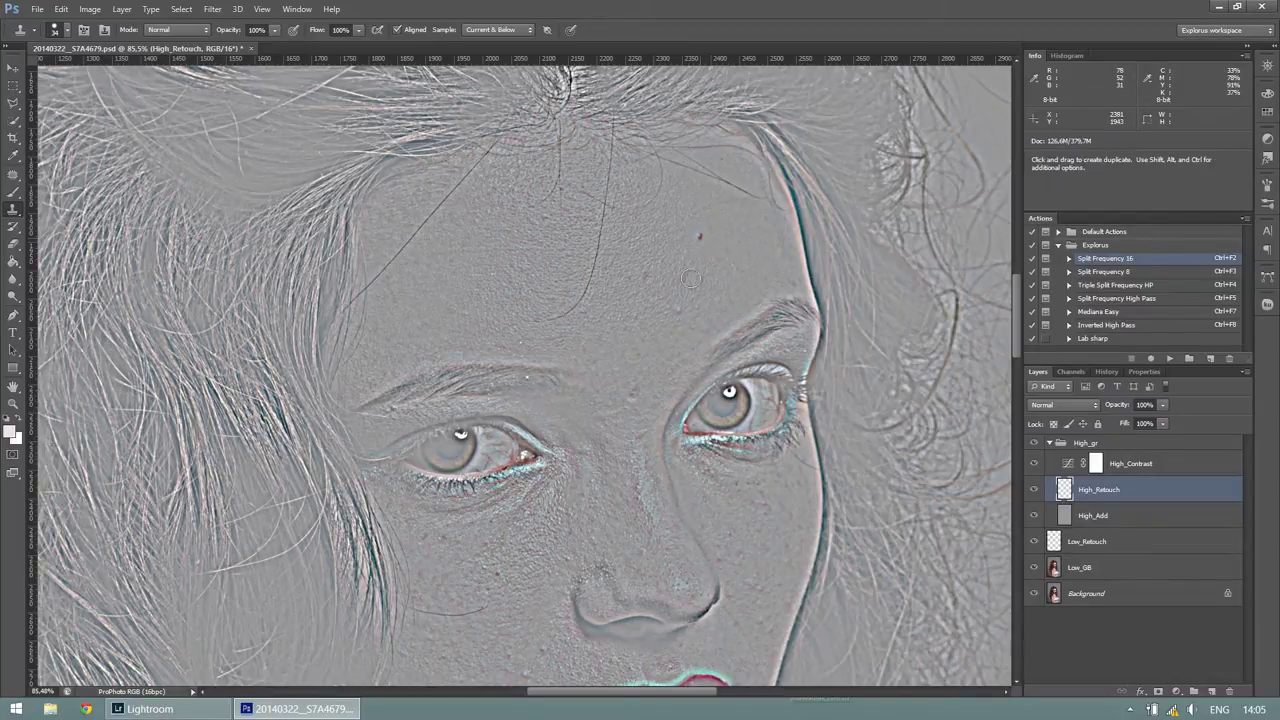
- Remove blemishes between the eyes, on the nose and cheek using a 20 px brush and cloning
{"action": "left_click_drag", "start_coordinate": [686, 287], "coordinate": [686, 289]}
{"action": "left_click", "coordinate": [651, 368]}
{"action": "left_click", "coordinate": [651, 417]}
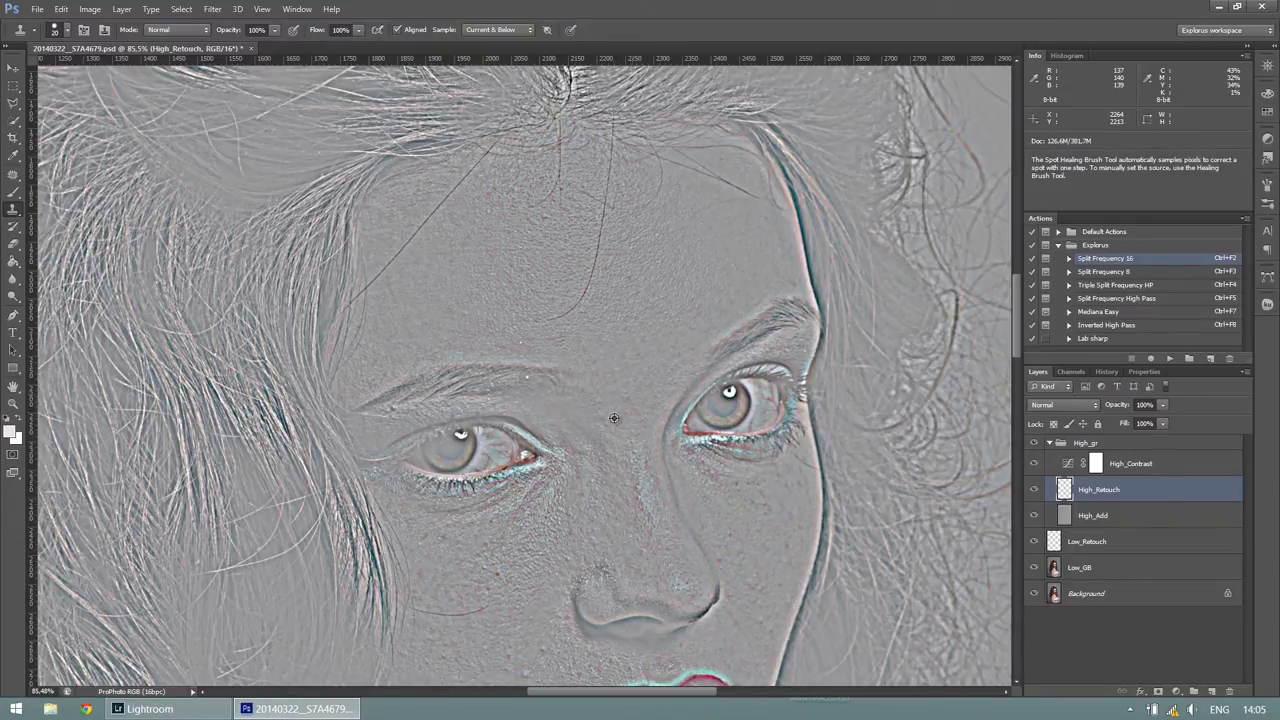
{"action": "left_click", "coordinate": [638, 463]}
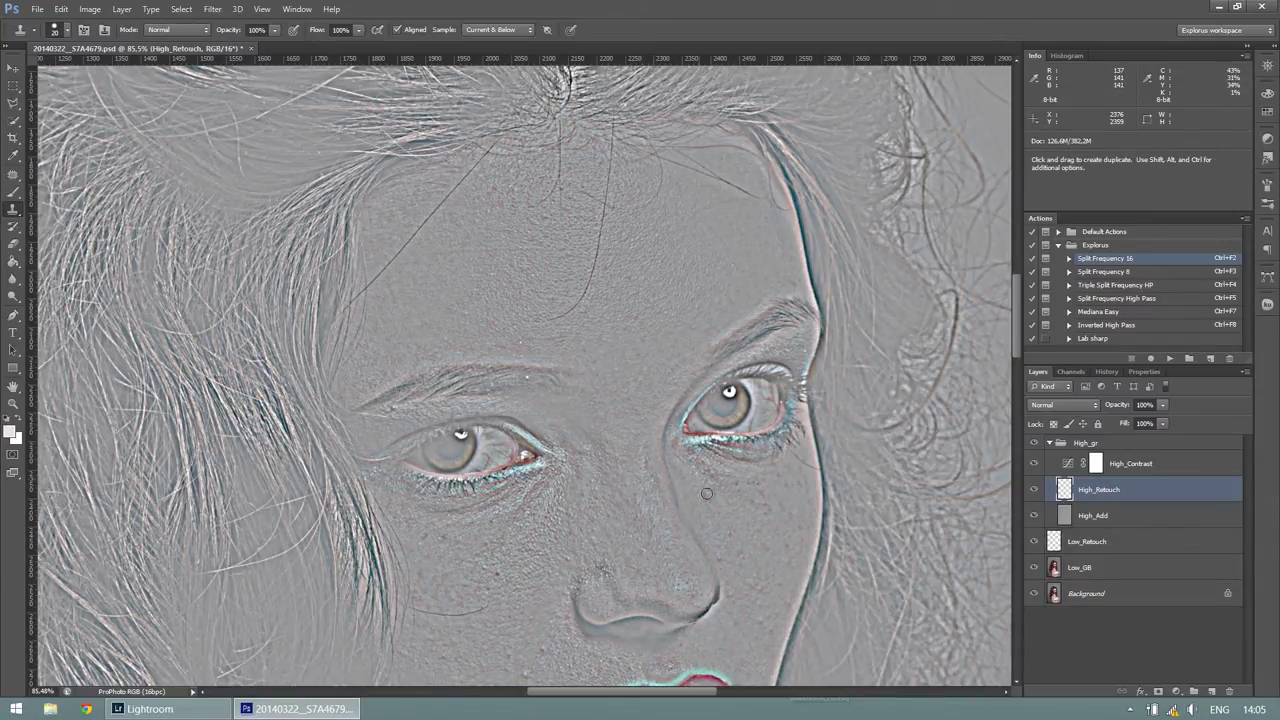
{"action": "key", "text": "j"}
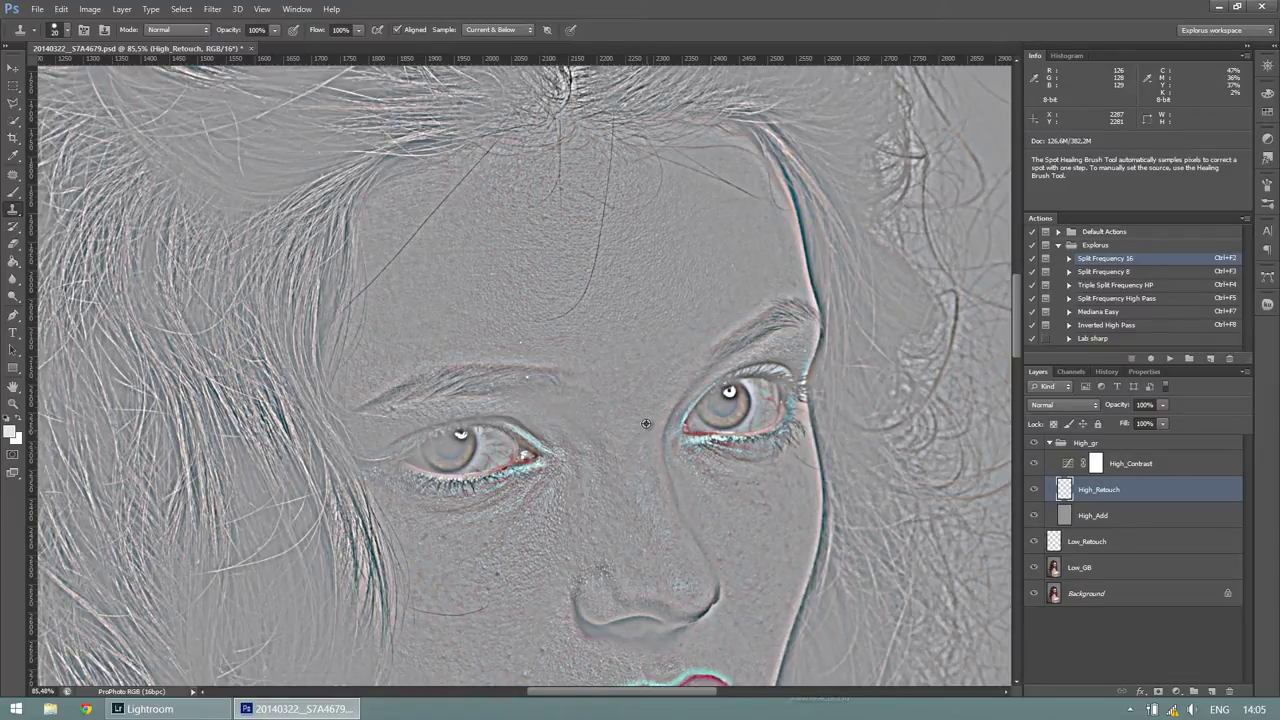
{"action": "left_click", "coordinate": [656, 556], "text": "alt"}
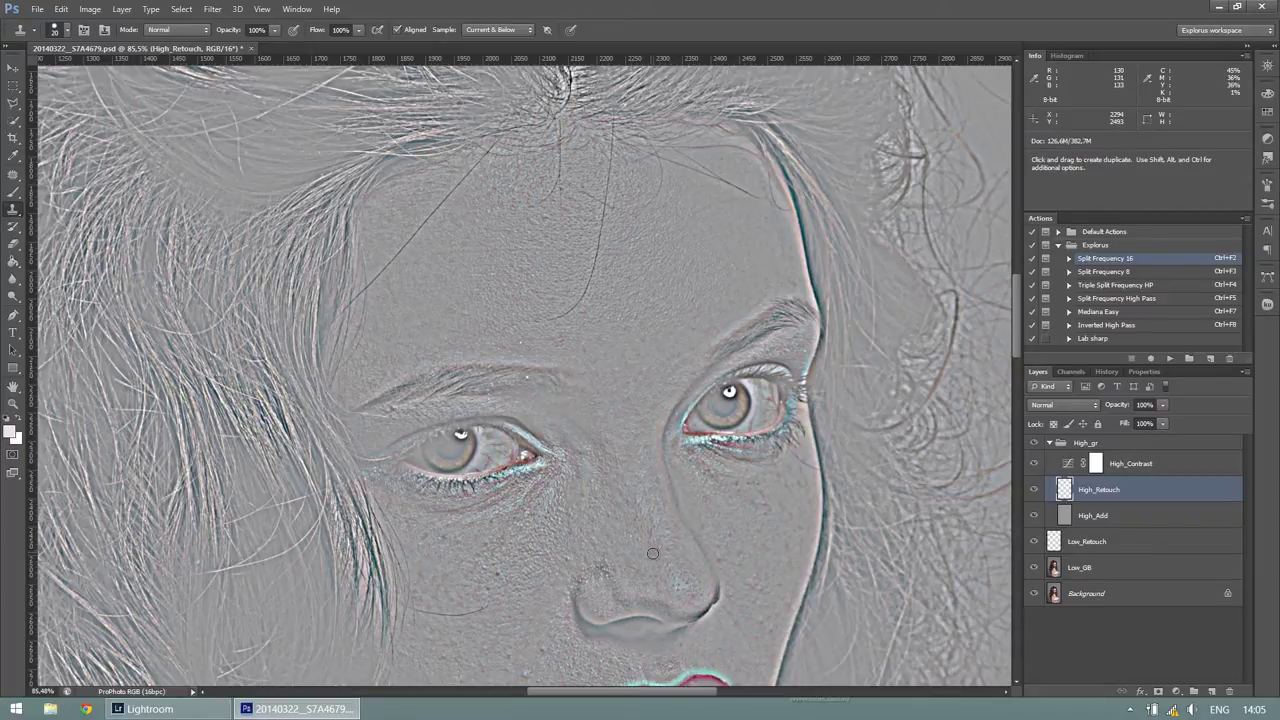
{"action": "left_click_drag", "start_coordinate": [693, 568], "coordinate": [686, 574]}
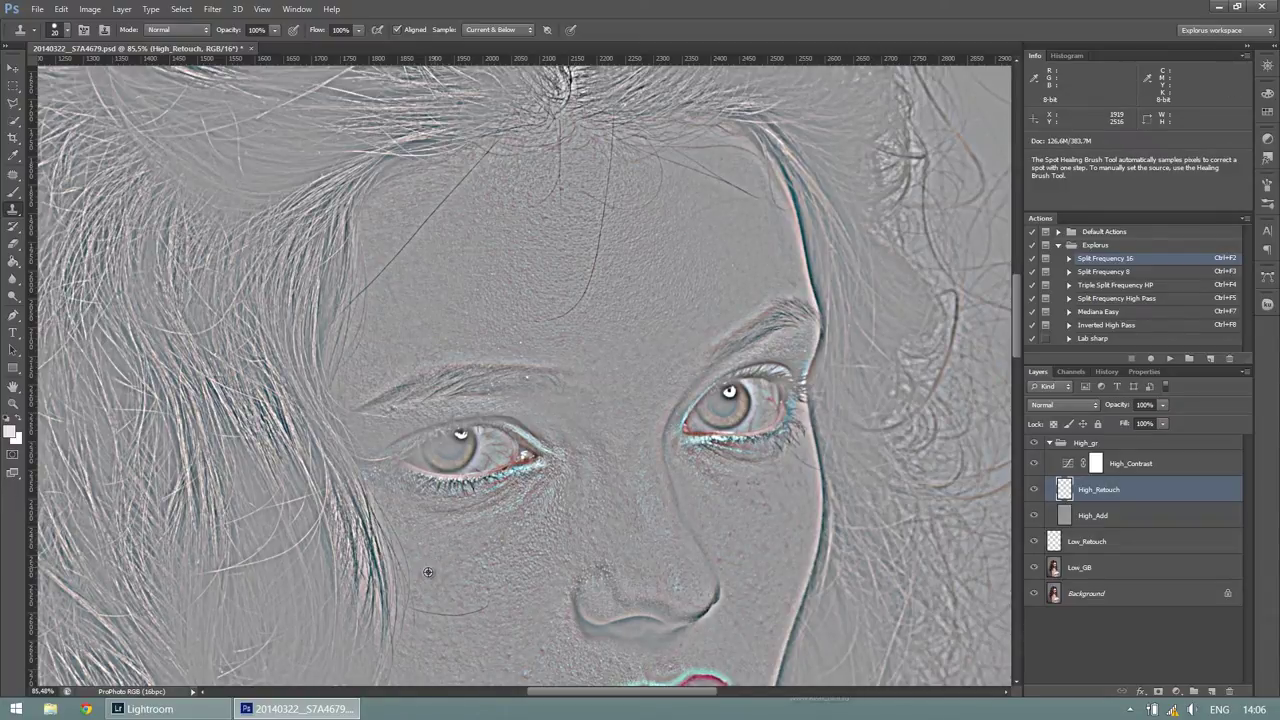
{"action": "left_click", "coordinate": [490, 582]}
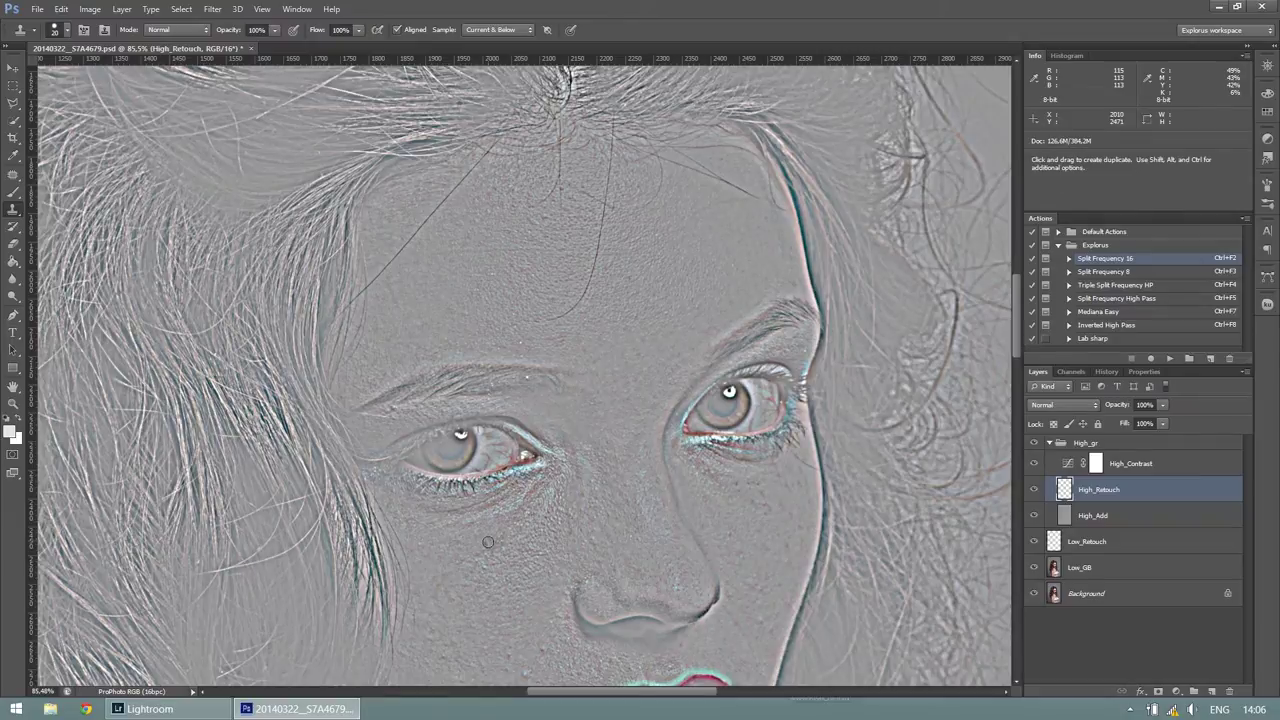
{"action": "scroll", "coordinate": [531, 567], "scroll_direction": "down", "scroll_amount": 1}
- Clone clean skin over the small blemishes on the lower cheek and chin
{"action": "scroll", "coordinate": [534, 555], "scroll_direction": "down", "scroll_amount": 2}
{"action": "scroll", "coordinate": [537, 540], "scroll_direction": "down", "scroll_amount": 2}
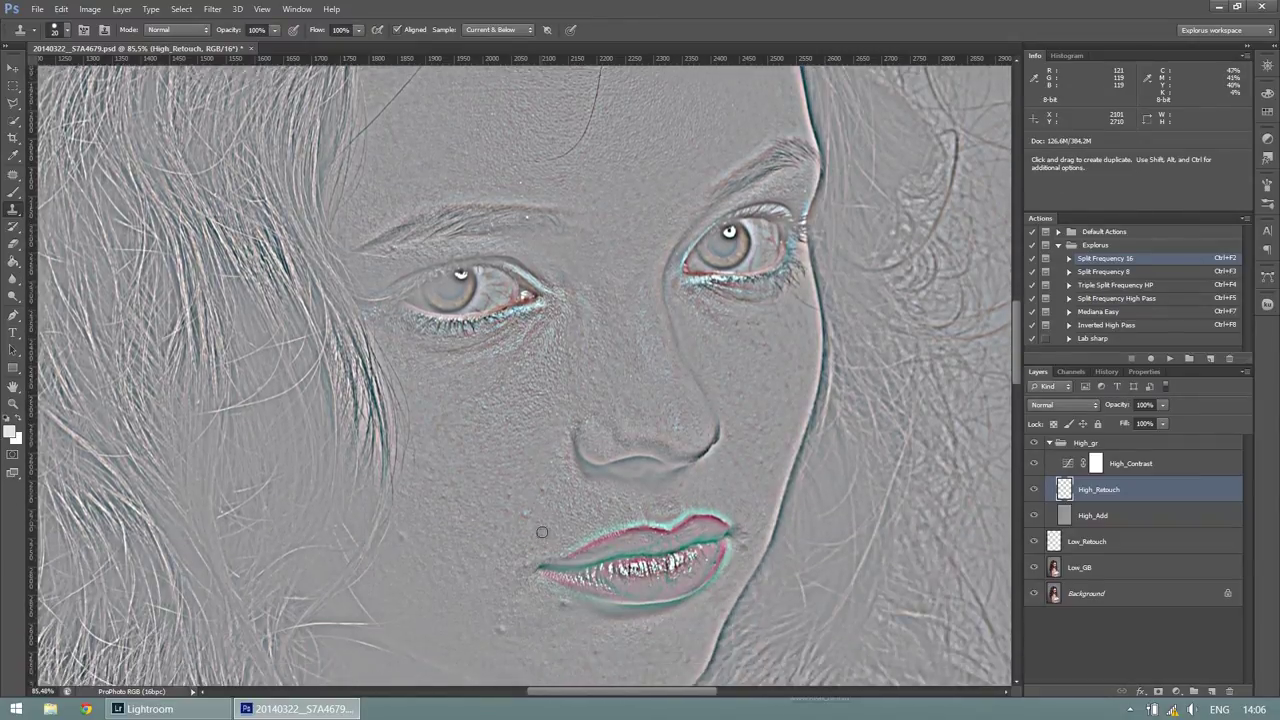
{"action": "scroll", "coordinate": [541, 517], "scroll_direction": "down", "scroll_amount": 2}
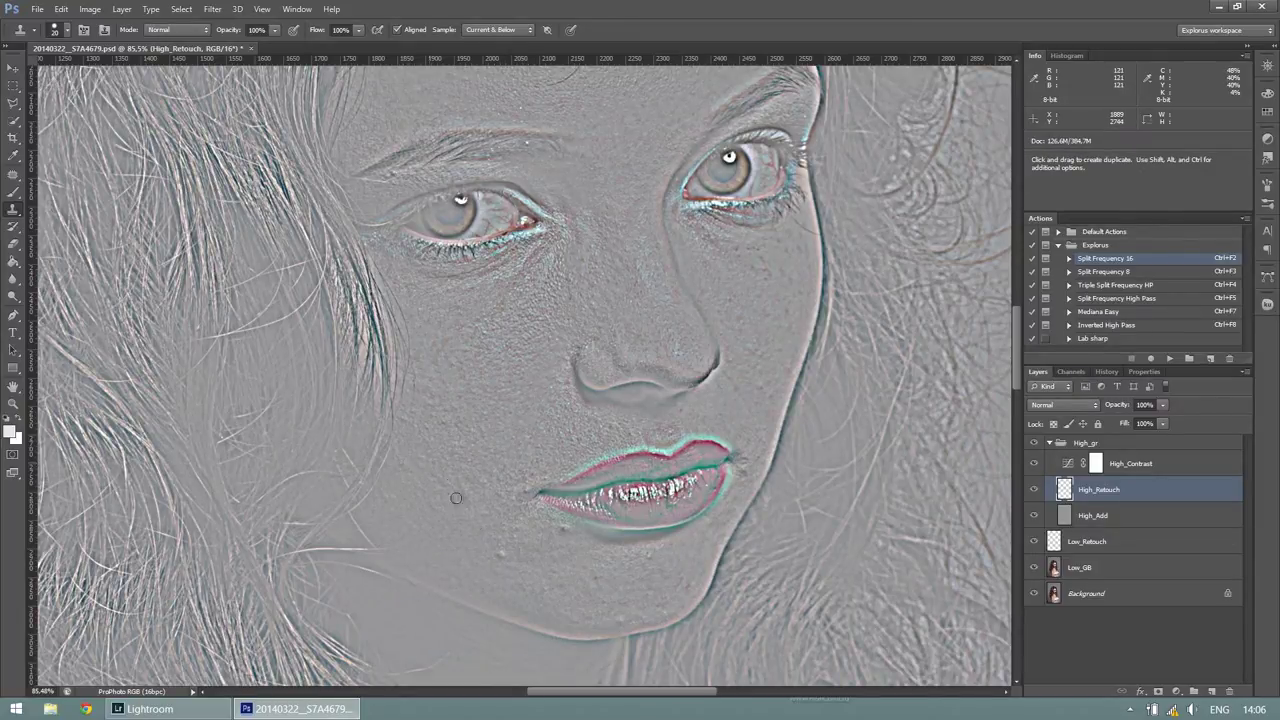
{"action": "left_click", "coordinate": [500, 546], "text": "alt"}
{"action": "left_click", "coordinate": [560, 544], "text": "alt"}
{"action": "left_click", "coordinate": [565, 541], "text": "alt"}
{"action": "left_click_drag", "start_coordinate": [681, 570], "coordinate": [687, 580]}
{"action": "left_click", "coordinate": [757, 319], "text": "alt"}
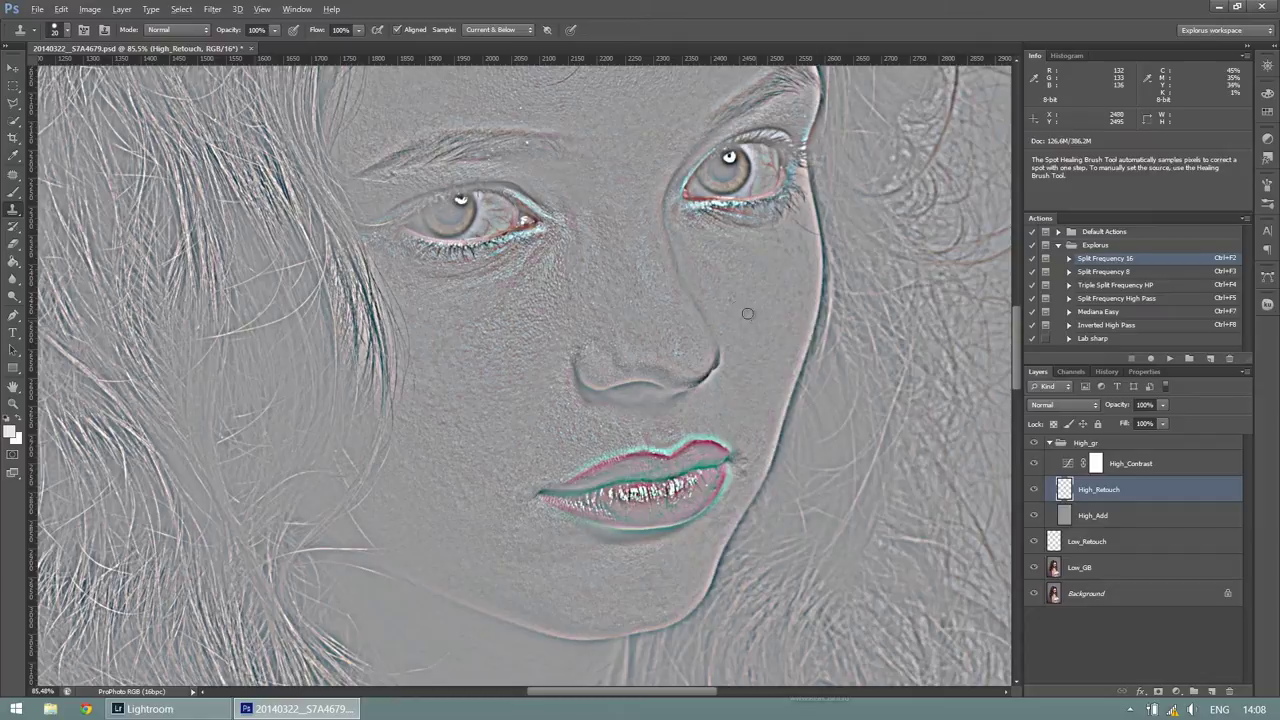
{"action": "left_click", "coordinate": [725, 280], "text": "alt"}
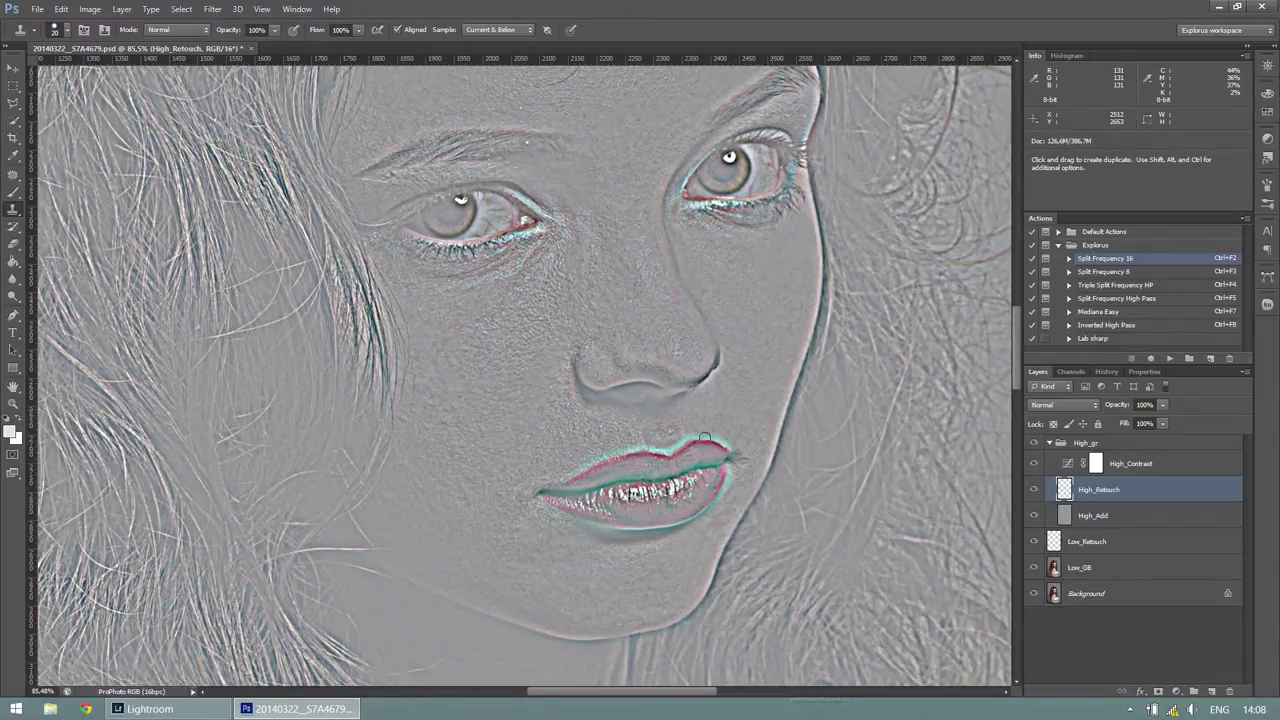
{"action": "scroll", "coordinate": [645, 455], "scroll_direction": "down", "scroll_amount": 2}
- Heal the two small dark specks on the skin beside the dress
{"action": "scroll", "coordinate": [653, 442], "scroll_direction": "down", "scroll_amount": 2}
{"action": "scroll", "coordinate": [653, 442], "scroll_direction": "down", "scroll_amount": 3}
{"action": "scroll", "coordinate": [634, 423], "scroll_direction": "down", "scroll_amount": 4}
{"action": "scroll", "coordinate": [614, 420], "scroll_direction": "down", "scroll_amount": 3}
{"action": "scroll", "coordinate": [586, 400], "scroll_direction": "down", "scroll_amount": 2}
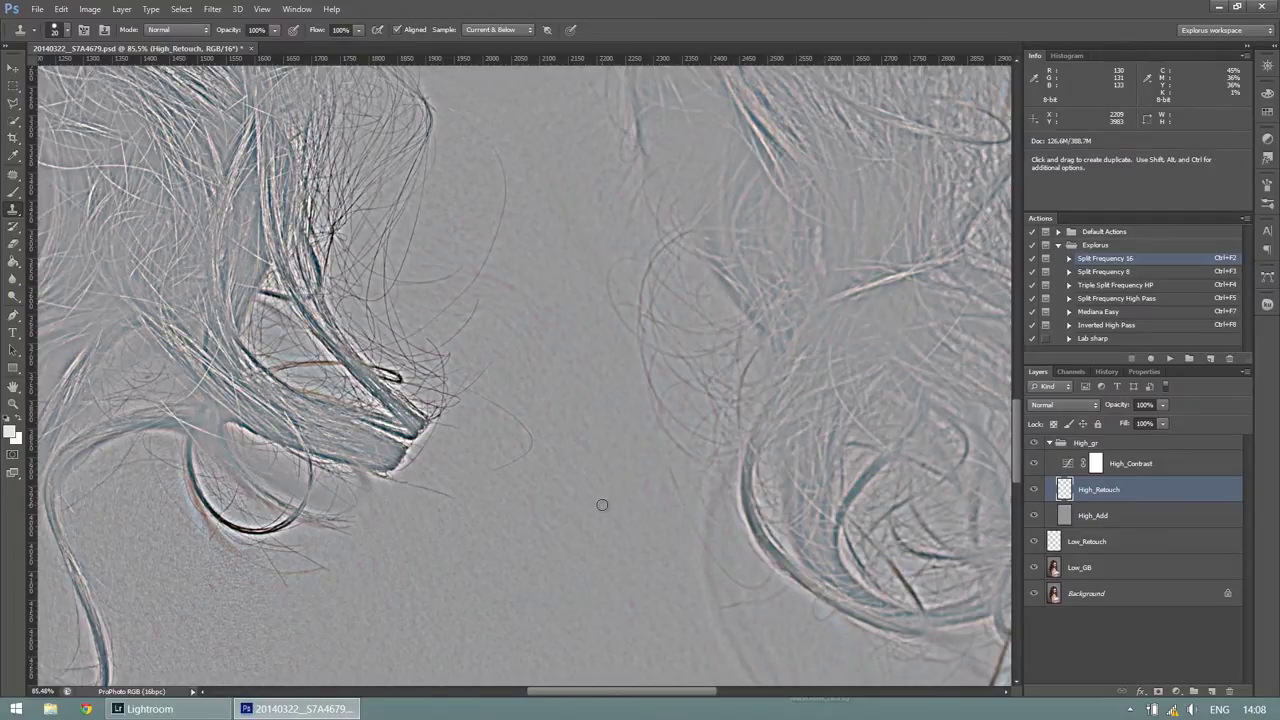
{"action": "scroll", "coordinate": [602, 504], "scroll_direction": "down", "scroll_amount": 5}
{"action": "scroll", "coordinate": [500, 414], "scroll_direction": "down", "scroll_amount": 3}
{"action": "scroll", "coordinate": [294, 371], "scroll_direction": "down", "scroll_amount": 2}
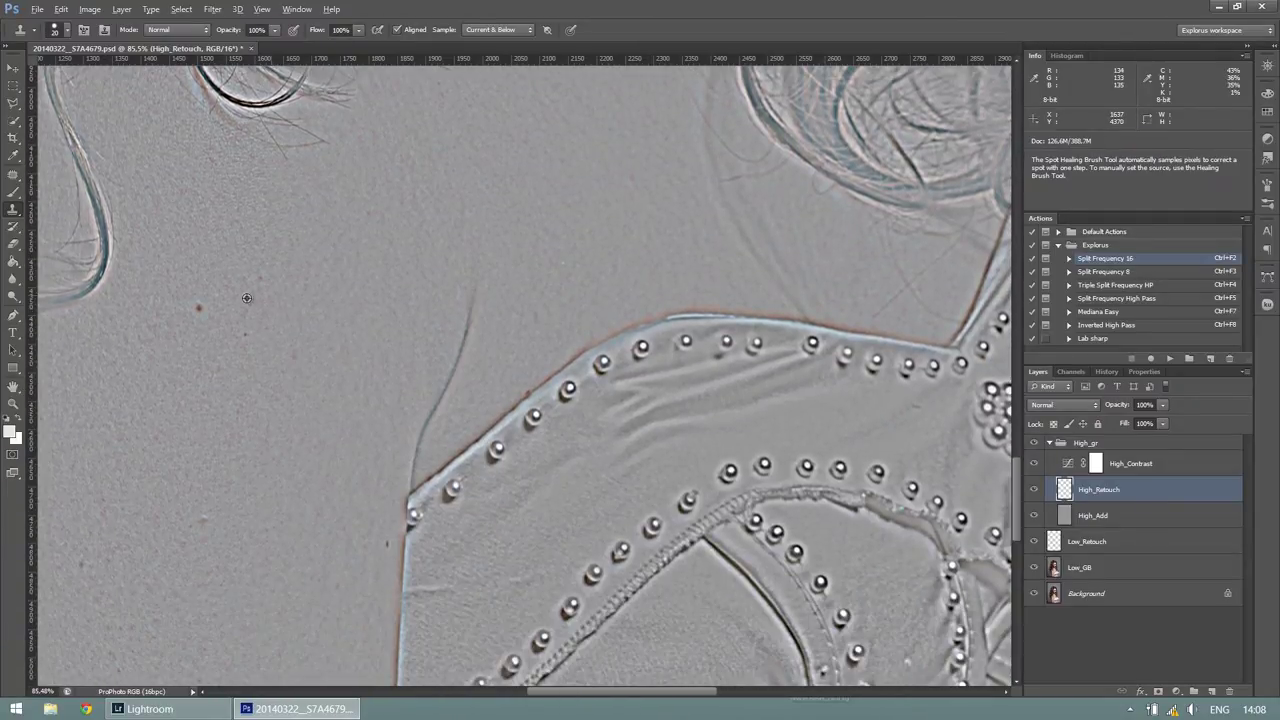
{"action": "left_click", "coordinate": [201, 305]}
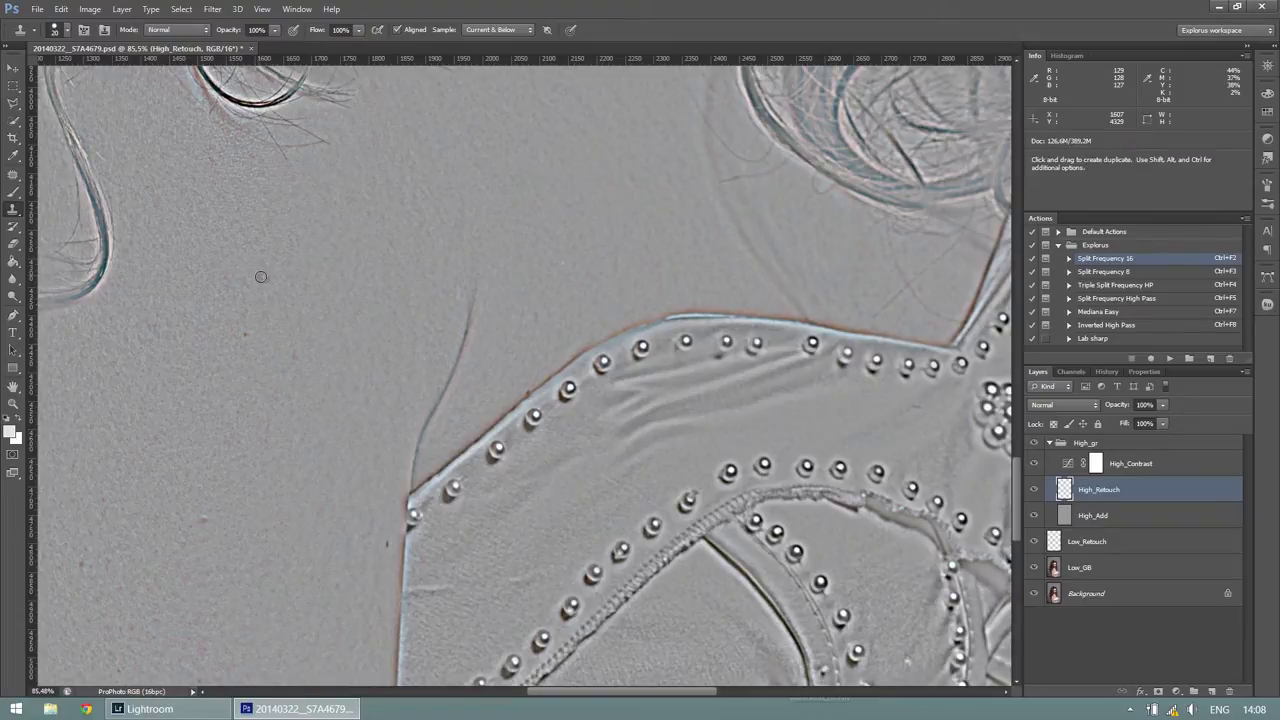
{"action": "left_click", "coordinate": [245, 332]}
{"action": "left_click_drag", "start_coordinate": [323, 354], "coordinate": [446, 329]}
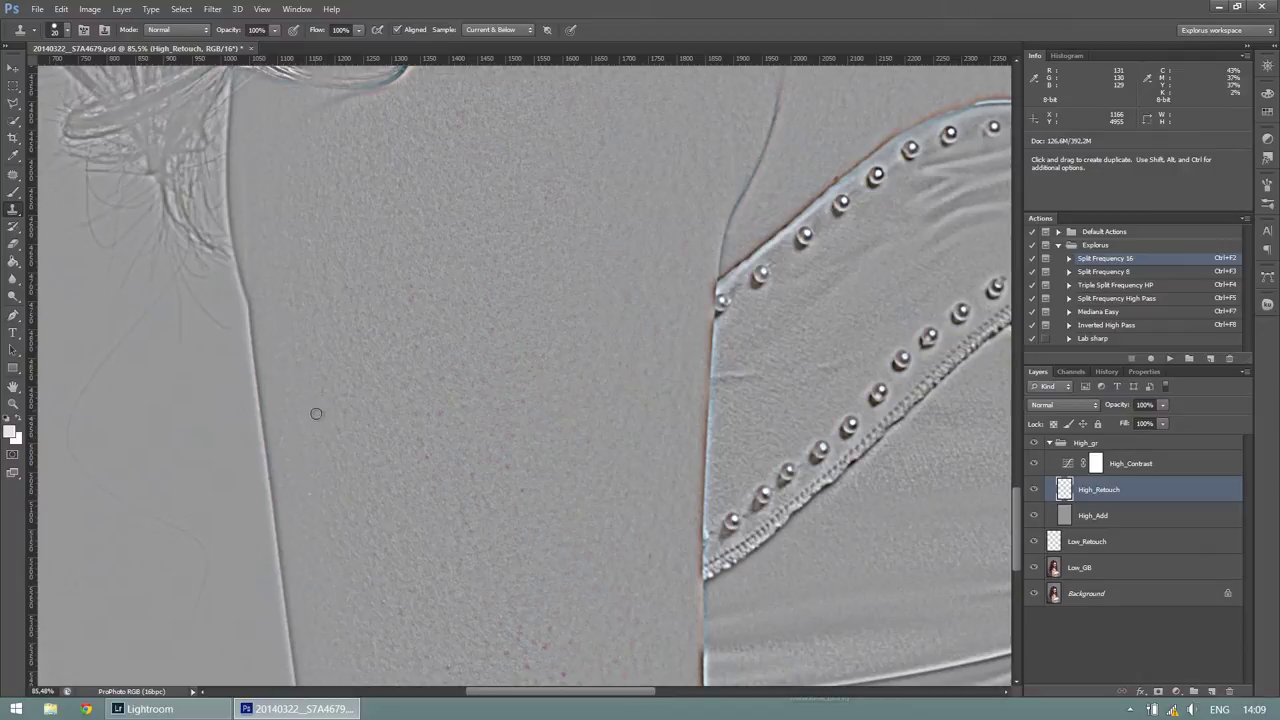
- Sample clean skin as a clone source lower down beside the dress
{"action": "left_click", "coordinate": [317, 346], "text": "alt"}
{"action": "scroll", "coordinate": [542, 498], "scroll_direction": "down", "scroll_amount": 3}
{"action": "scroll", "coordinate": [542, 498], "scroll_direction": "down", "scroll_amount": 2}
{"action": "scroll", "coordinate": [542, 498], "scroll_direction": "down", "scroll_amount": 1}
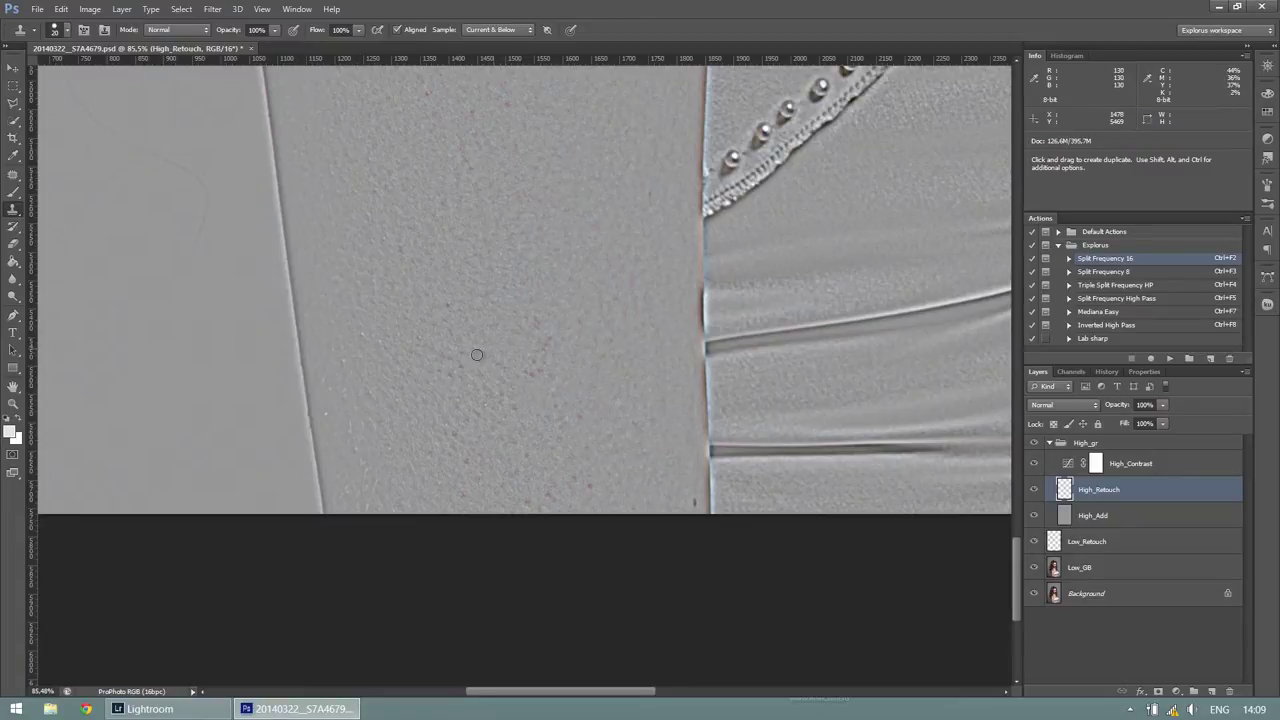
{"action": "left_click", "coordinate": [448, 405], "text": "alt"}
- Resample clean skin repeatedly and stamp it over the nearby spots
{"action": "left_click", "coordinate": [482, 405], "text": "alt"}
{"action": "left_click", "coordinate": [557, 393], "text": "alt"}
{"action": "left_click", "coordinate": [604, 406], "text": "alt"}
{"action": "left_click", "coordinate": [572, 448], "text": "alt"}
{"action": "left_click", "coordinate": [553, 401], "text": "alt"}
{"action": "left_click", "coordinate": [511, 403], "text": "alt"}
{"action": "left_click", "coordinate": [538, 353], "text": "alt"}
{"action": "left_click", "coordinate": [514, 317], "text": "alt"}
{"action": "left_click", "coordinate": [400, 313], "text": "alt"}
{"action": "left_click", "coordinate": [375, 338], "text": "alt"}
{"action": "left_click", "coordinate": [405, 381], "text": "alt"}
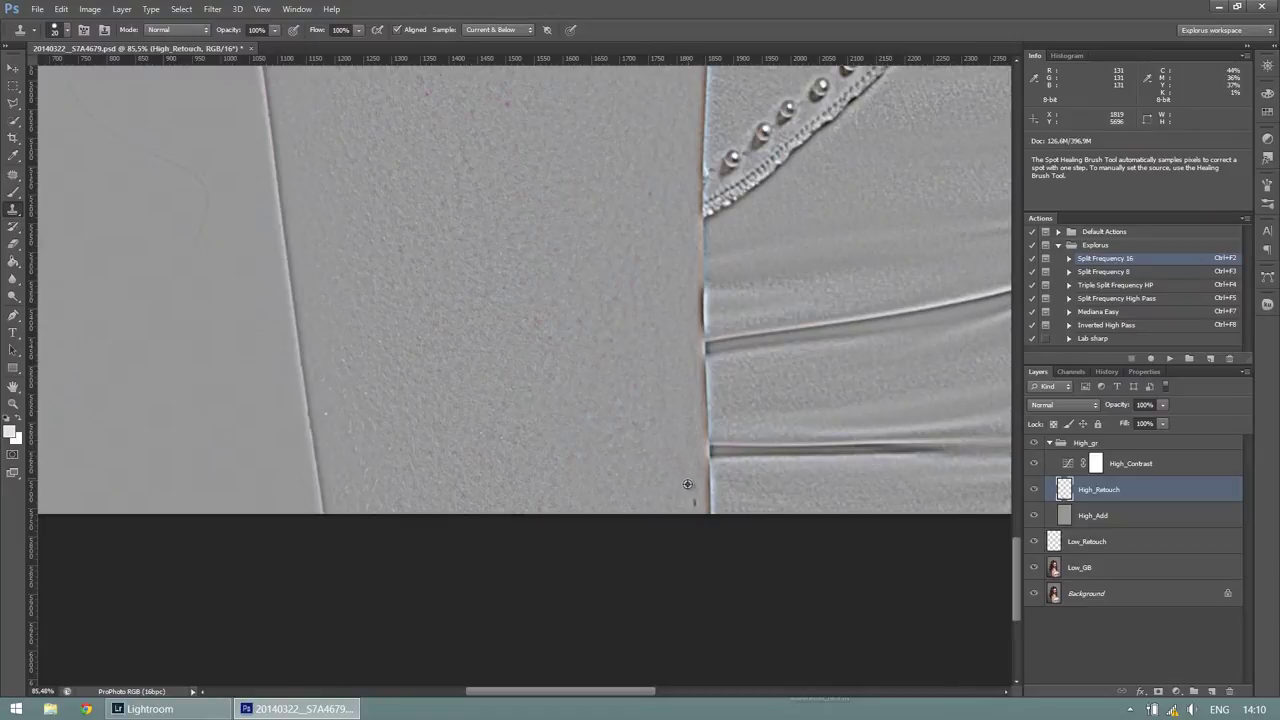
- Enlarge the clone brush and stamp out the remaining spots further along
{"action": "scroll", "coordinate": [663, 374], "scroll_direction": "down", "scroll_amount": 1}
{"action": "scroll", "coordinate": [665, 365], "scroll_direction": "down", "scroll_amount": 2}
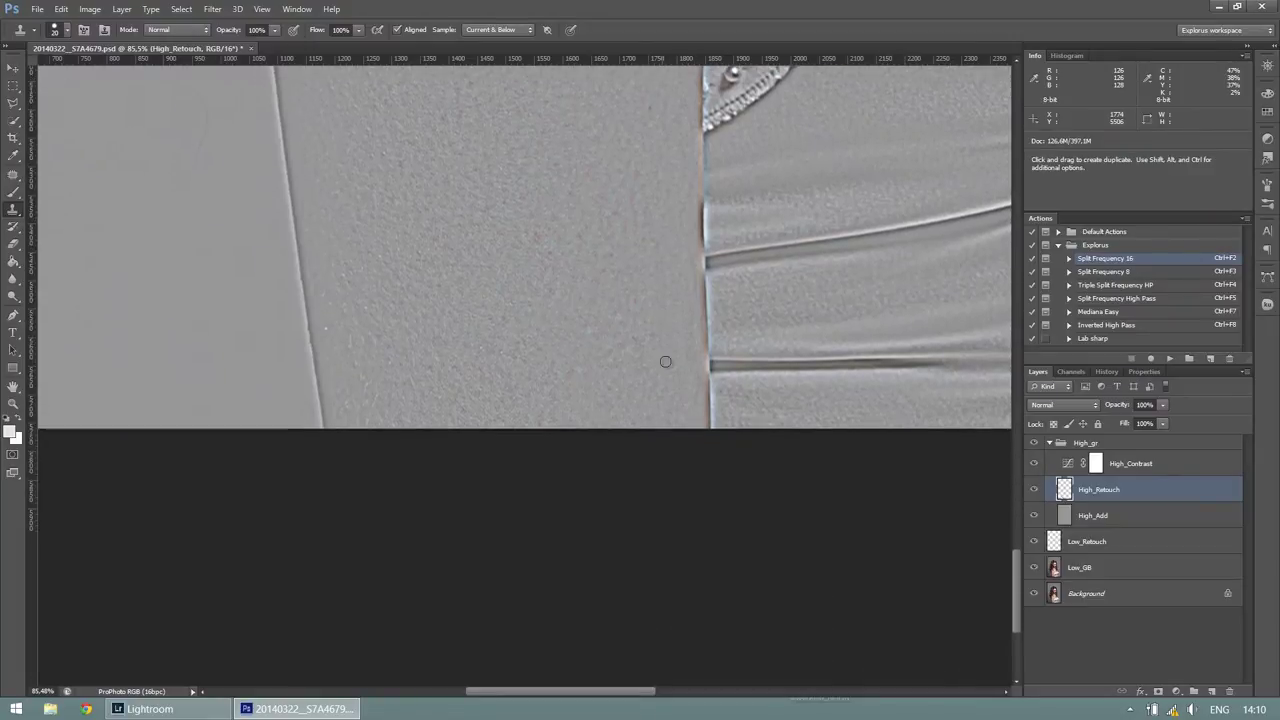
{"action": "scroll", "coordinate": [652, 323], "scroll_direction": "up", "scroll_amount": 3}
{"action": "scroll", "coordinate": [652, 323], "scroll_direction": "up", "scroll_amount": 4}
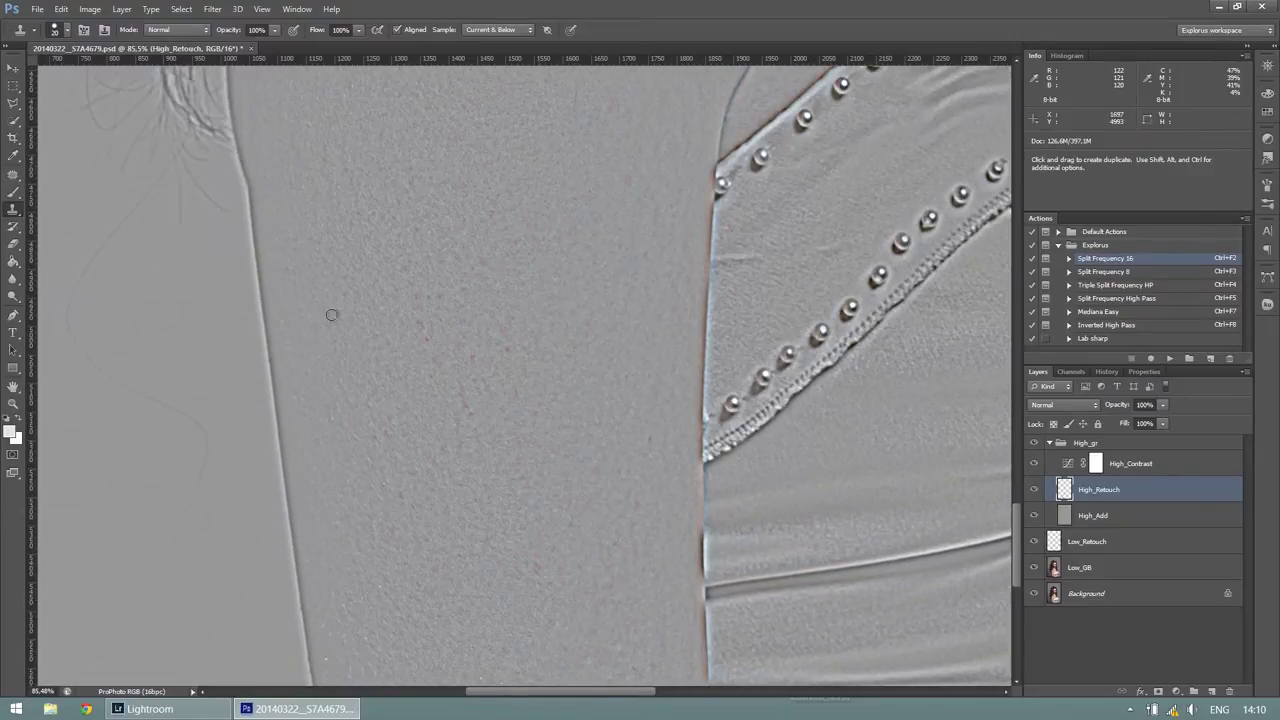
{"action": "left_click", "coordinate": [155, 208], "text": "alt"}
{"action": "left_click", "coordinate": [114, 292], "text": "alt"}
{"action": "right_click", "coordinate": [138, 288], "text": "alt"}
{"action": "left_click", "coordinate": [163, 428], "text": "alt"}
{"action": "left_click", "coordinate": [559, 272], "text": "alt"}
{"action": "scroll", "coordinate": [600, 274], "scroll_direction": "down", "scroll_amount": 2}
{"action": "scroll", "coordinate": [600, 274], "scroll_direction": "down", "scroll_amount": 1}
- Clone out the upper part of a stray hair on the forehead
{"action": "scroll", "coordinate": [600, 274], "scroll_direction": "down", "scroll_amount": 1}
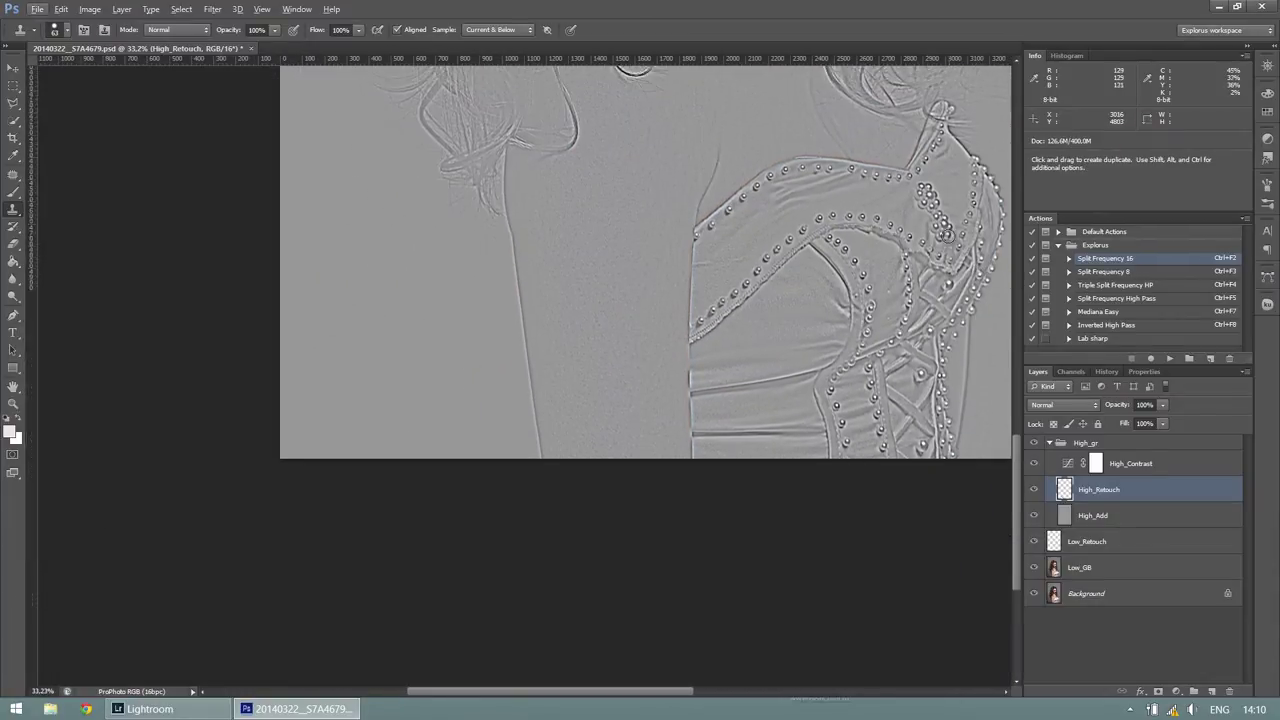
{"action": "scroll", "coordinate": [844, 248], "scroll_direction": "up", "scroll_amount": 2}
{"action": "scroll", "coordinate": [844, 248], "scroll_direction": "up", "scroll_amount": 3}
{"action": "scroll", "coordinate": [844, 248], "scroll_direction": "up", "scroll_amount": 2}
{"action": "scroll", "coordinate": [834, 251], "scroll_direction": "up", "scroll_amount": 2}
{"action": "scroll", "coordinate": [834, 251], "scroll_direction": "up", "scroll_amount": 2}
{"action": "scroll", "coordinate": [789, 218], "scroll_direction": "up", "scroll_amount": 2}
{"action": "scroll", "coordinate": [789, 218], "scroll_direction": "up", "scroll_amount": 1}
{"action": "scroll", "coordinate": [777, 211], "scroll_direction": "up", "scroll_amount": 1}
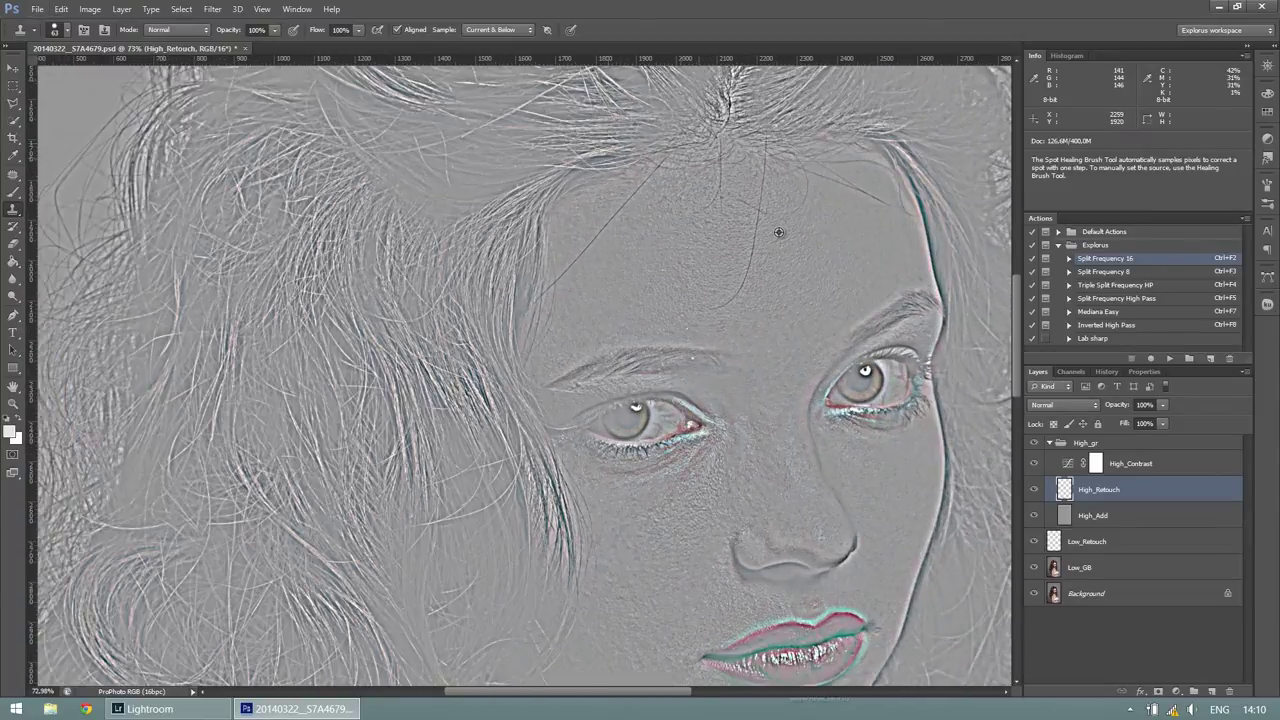
{"action": "scroll", "coordinate": [777, 229], "scroll_direction": "up", "scroll_amount": 1}
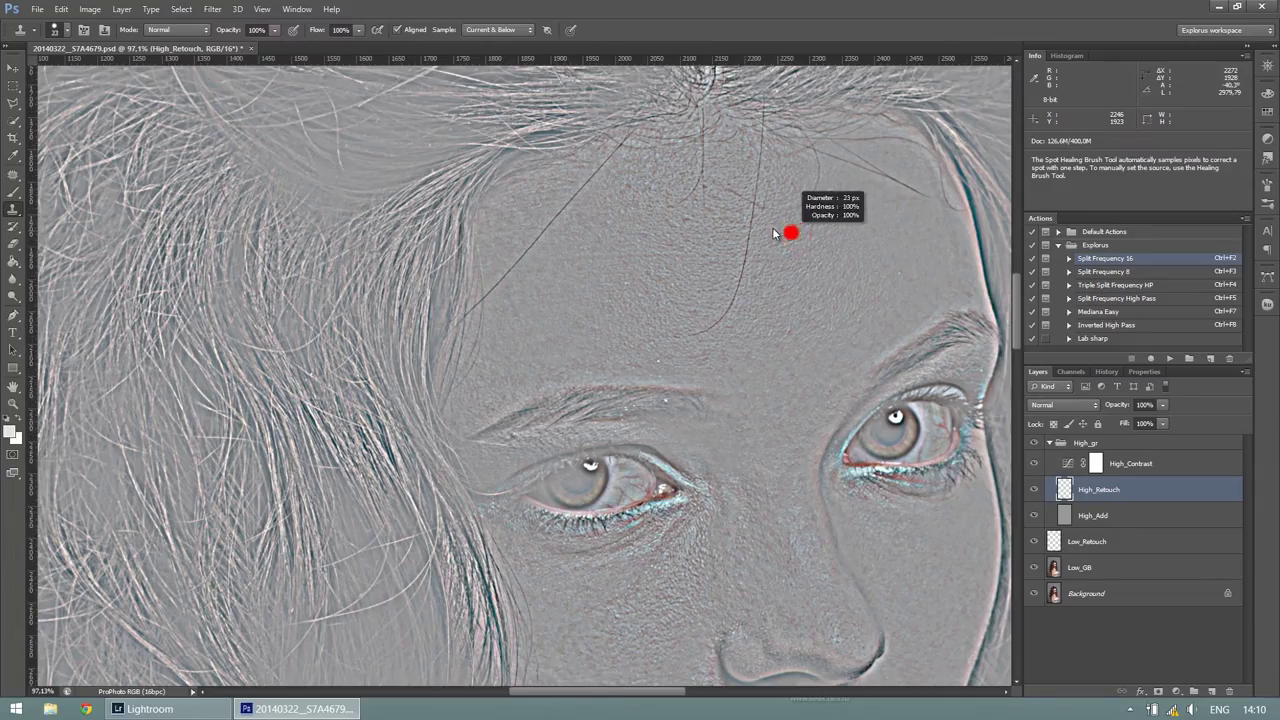
{"action": "scroll", "coordinate": [779, 192], "scroll_direction": "up", "scroll_amount": 2}
{"action": "scroll", "coordinate": [779, 192], "scroll_direction": "up", "scroll_amount": 2}
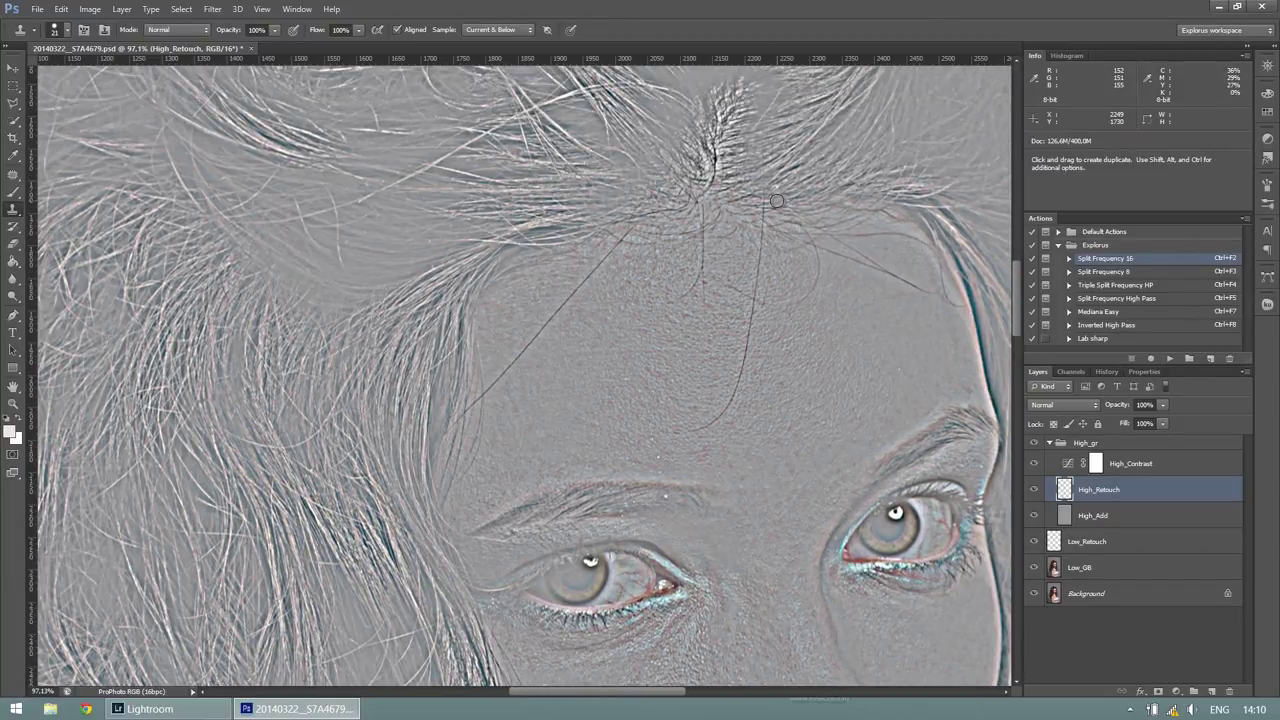
{"action": "scroll", "coordinate": [776, 200], "scroll_direction": "up", "scroll_amount": 1}
{"action": "scroll", "coordinate": [774, 185], "scroll_direction": "up", "scroll_amount": 2}
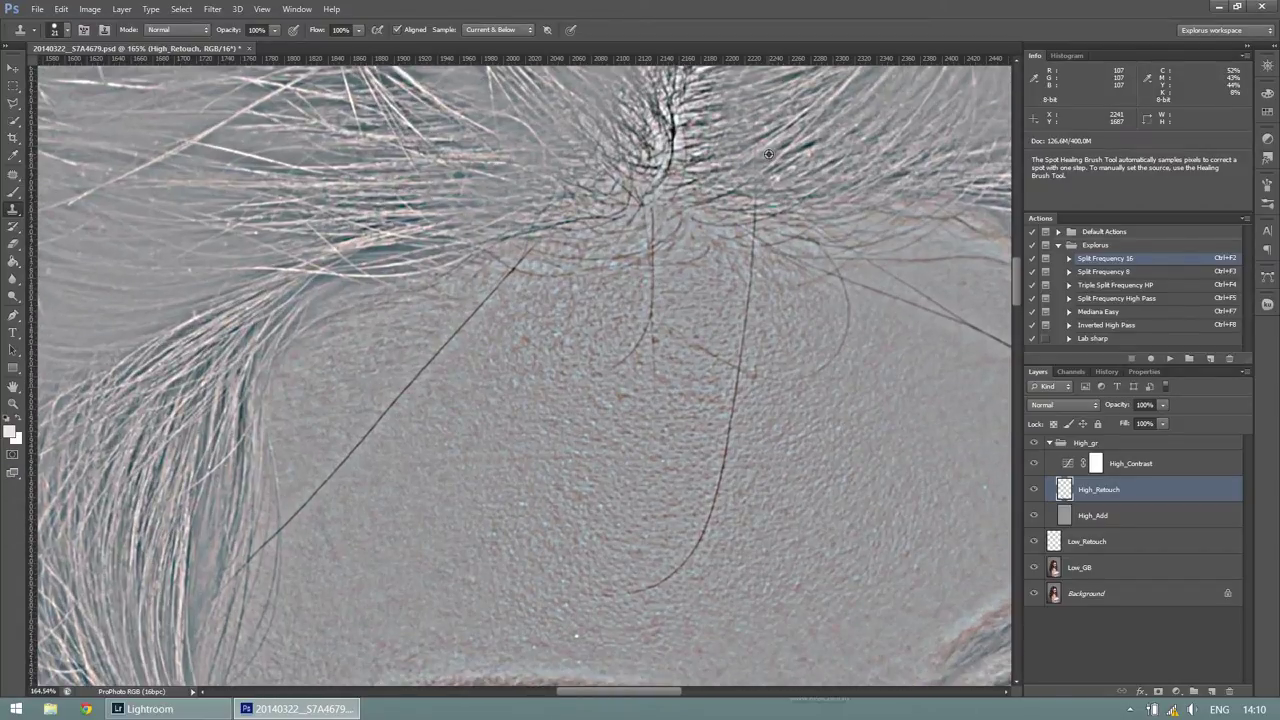
{"action": "left_click", "coordinate": [768, 154], "text": "alt"}
{"action": "left_click", "coordinate": [774, 214], "text": "alt"}
{"action": "left_click", "coordinate": [764, 241], "text": "alt"}
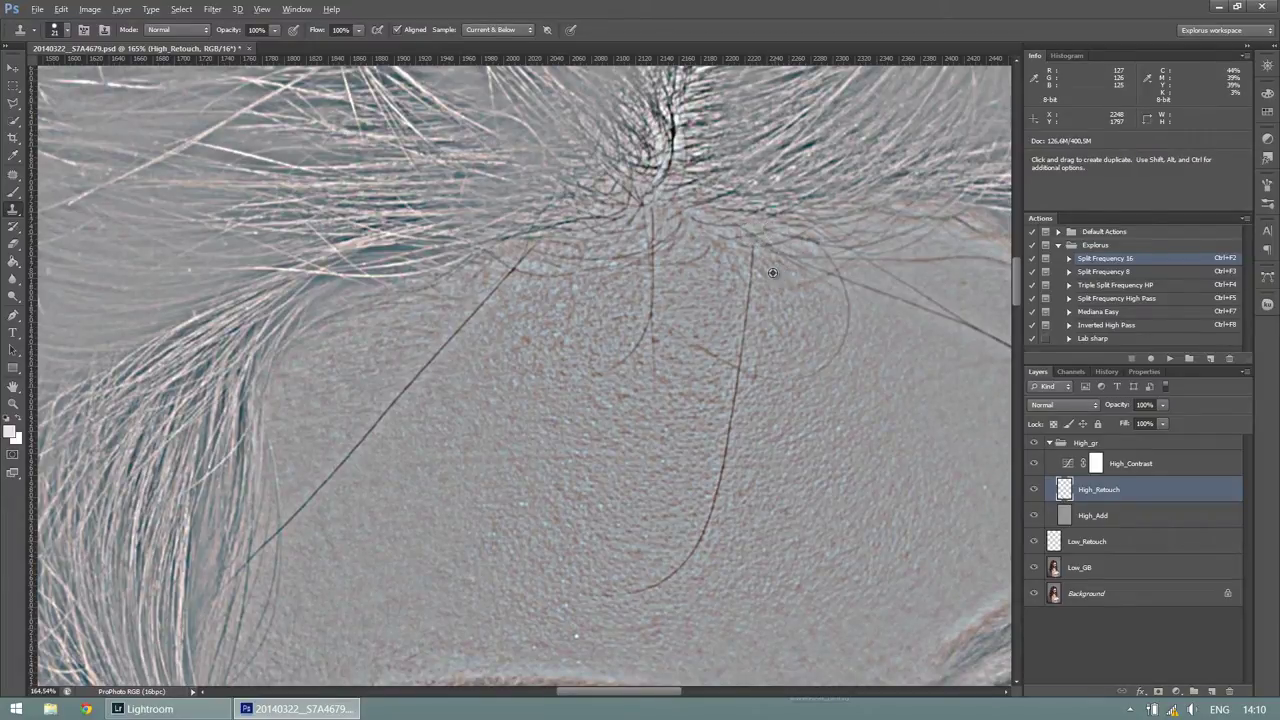
{"action": "left_click_drag", "start_coordinate": [753, 260], "coordinate": [777, 336]}
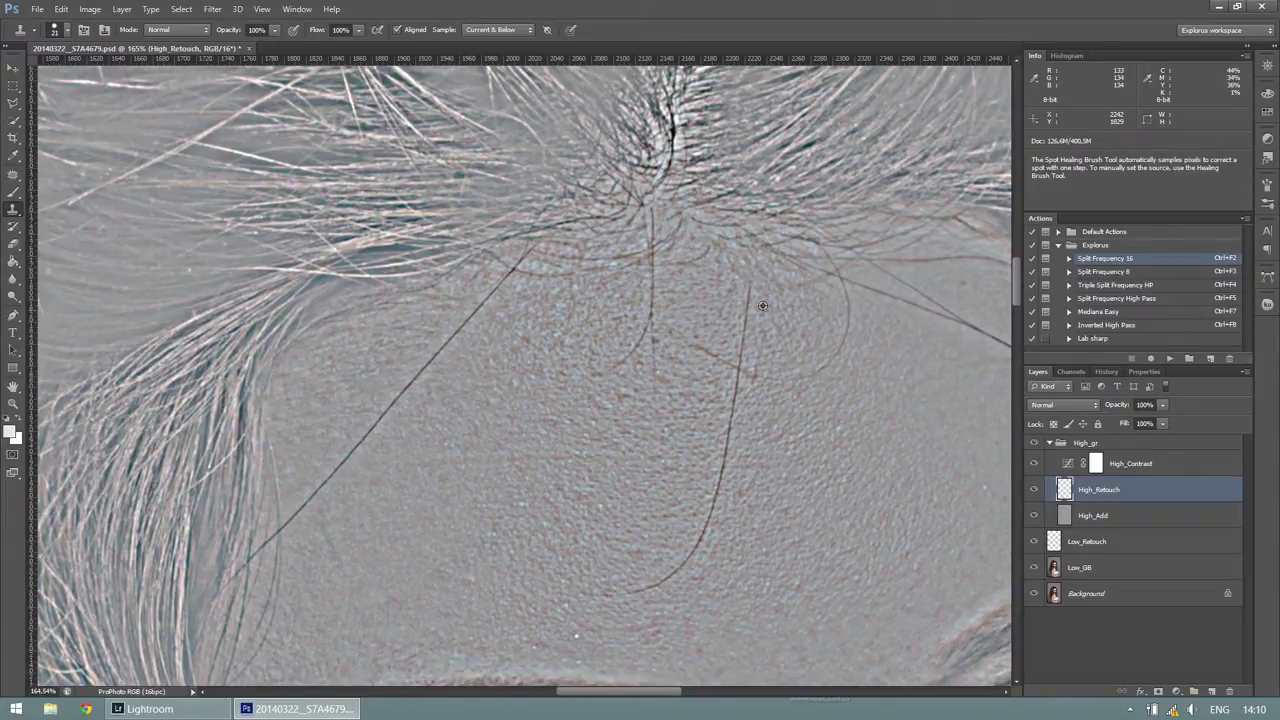
- Remove the faint stray hair running down the forehead
{"action": "key", "text": "alt"}
{"action": "left_click", "coordinate": [862, 287], "text": "alt"}
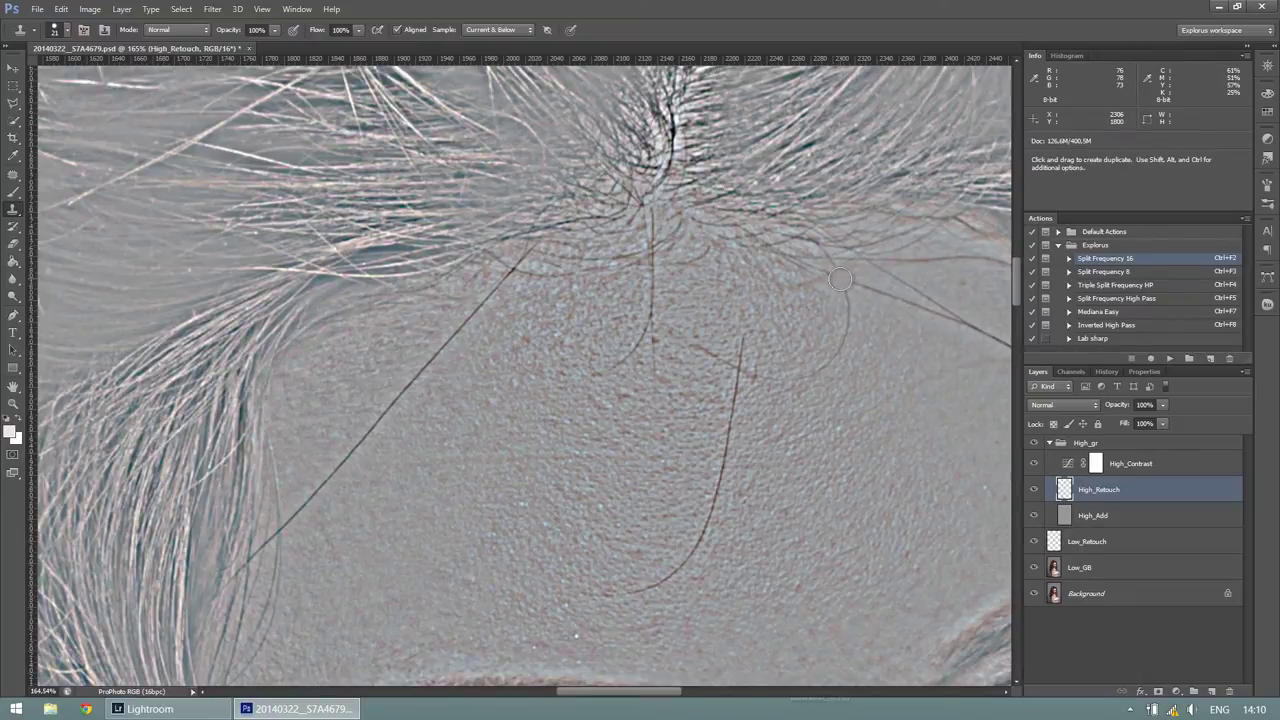
{"action": "mouse_move", "coordinate": [845, 298]}
{"action": "left_mouse_down"}
{"action": "mouse_move", "coordinate": [790, 368]}
{"action": "mouse_move", "coordinate": [680, 340]}
{"action": "left_mouse_up"}
{"action": "key", "text": "alt"}
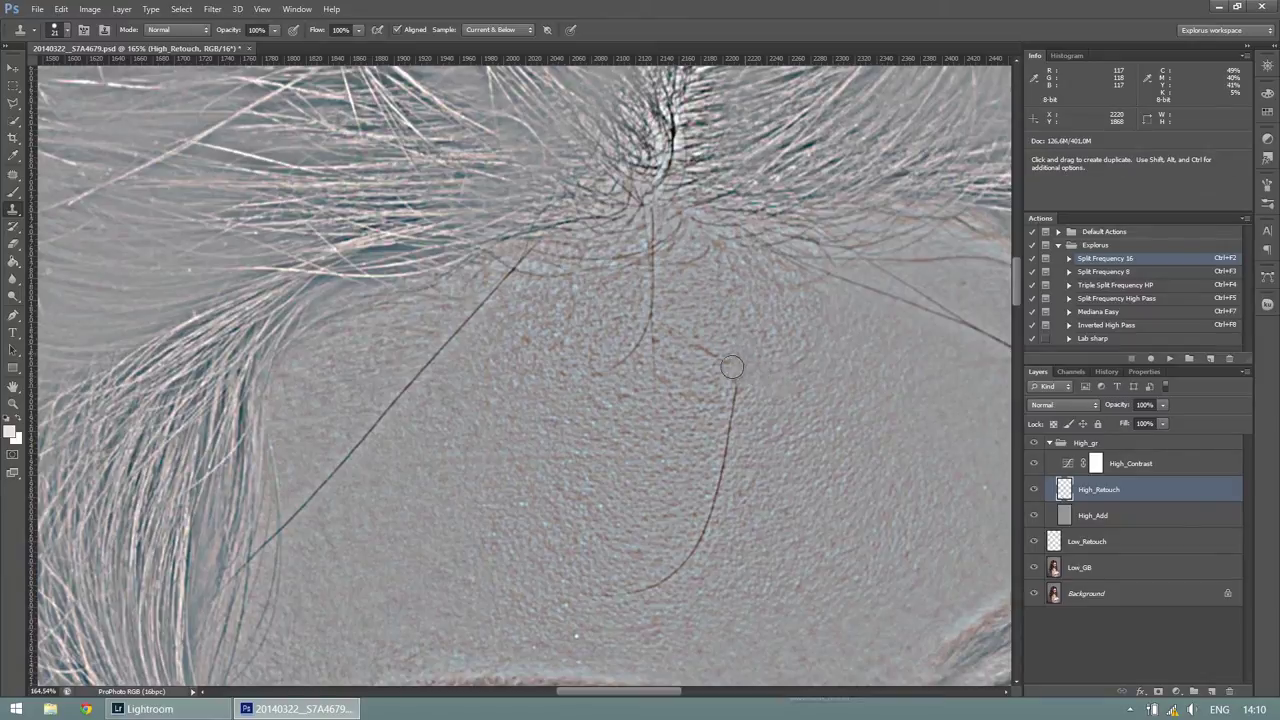
{"action": "key", "text": "alt"}
{"action": "mouse_move", "coordinate": [735, 392]}
{"action": "left_mouse_down"}
{"action": "mouse_move", "coordinate": [700, 523]}
{"action": "mouse_move", "coordinate": [624, 597]}
{"action": "mouse_move", "coordinate": [600, 599]}
{"action": "left_mouse_up"}
- Clone and spot-heal away the long diagonal hair strand across the forehead
{"action": "left_click", "coordinate": [661, 593], "text": "alt"}
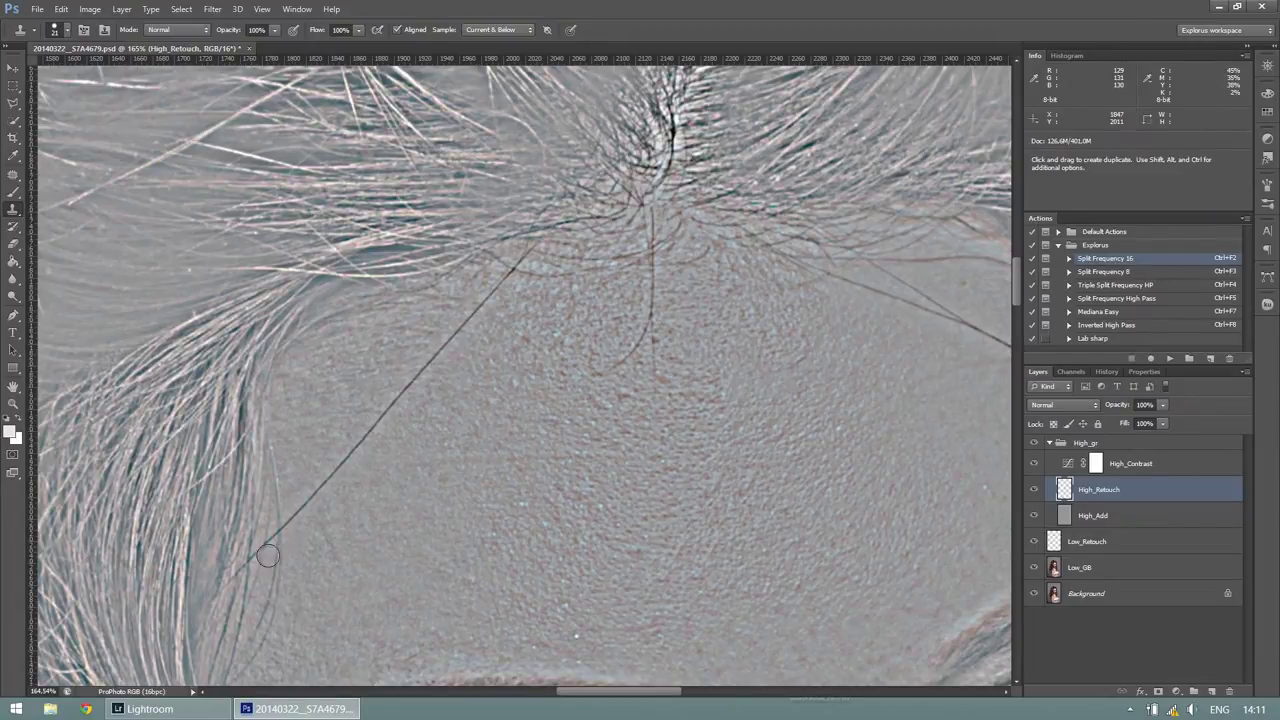
{"action": "key", "text": "j"}
{"action": "left_click", "coordinate": [245, 579], "text": "alt"}
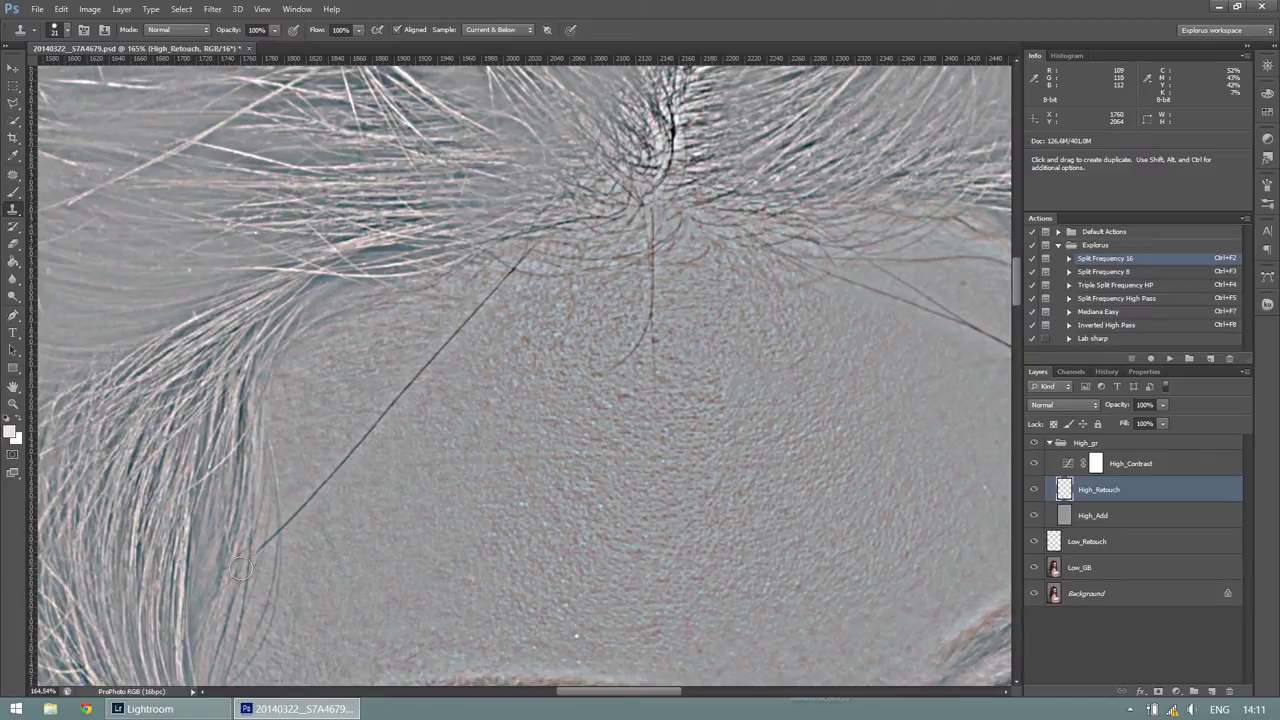
{"action": "left_click_drag", "start_coordinate": [272, 543], "coordinate": [385, 412]}
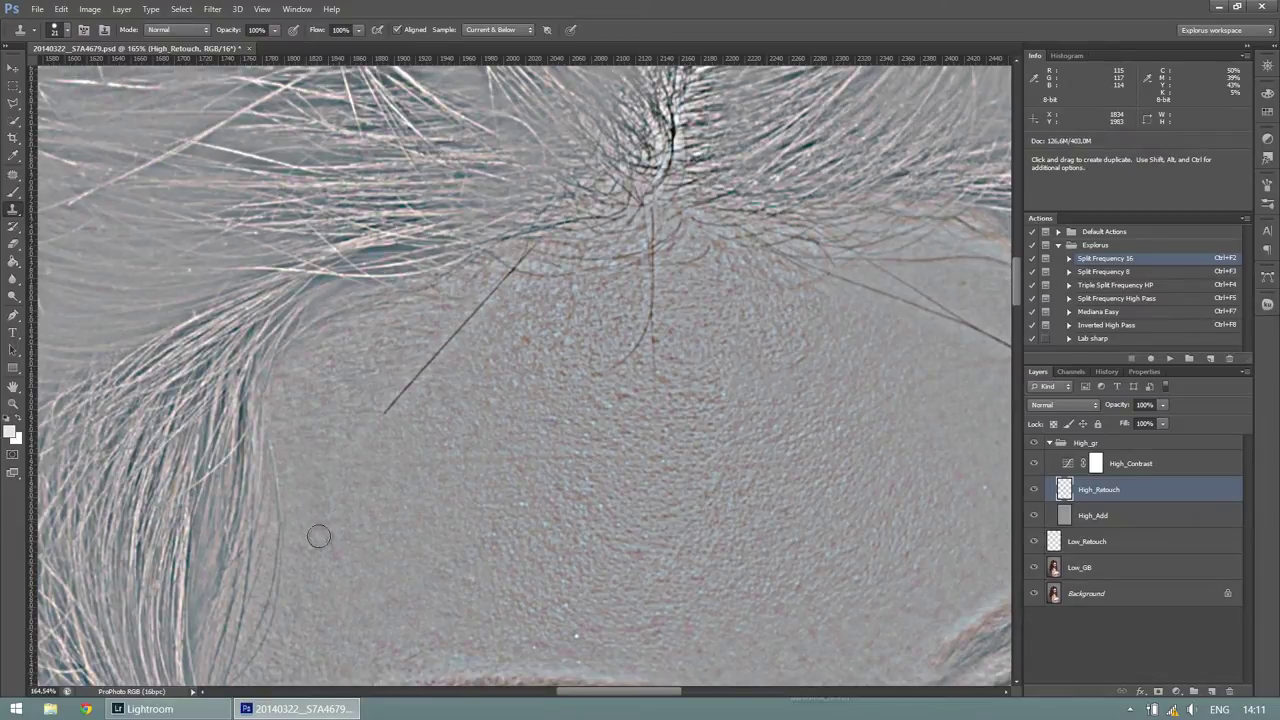
{"action": "key", "text": "j"}
{"action": "left_click_drag", "start_coordinate": [386, 414], "coordinate": [452, 336]}
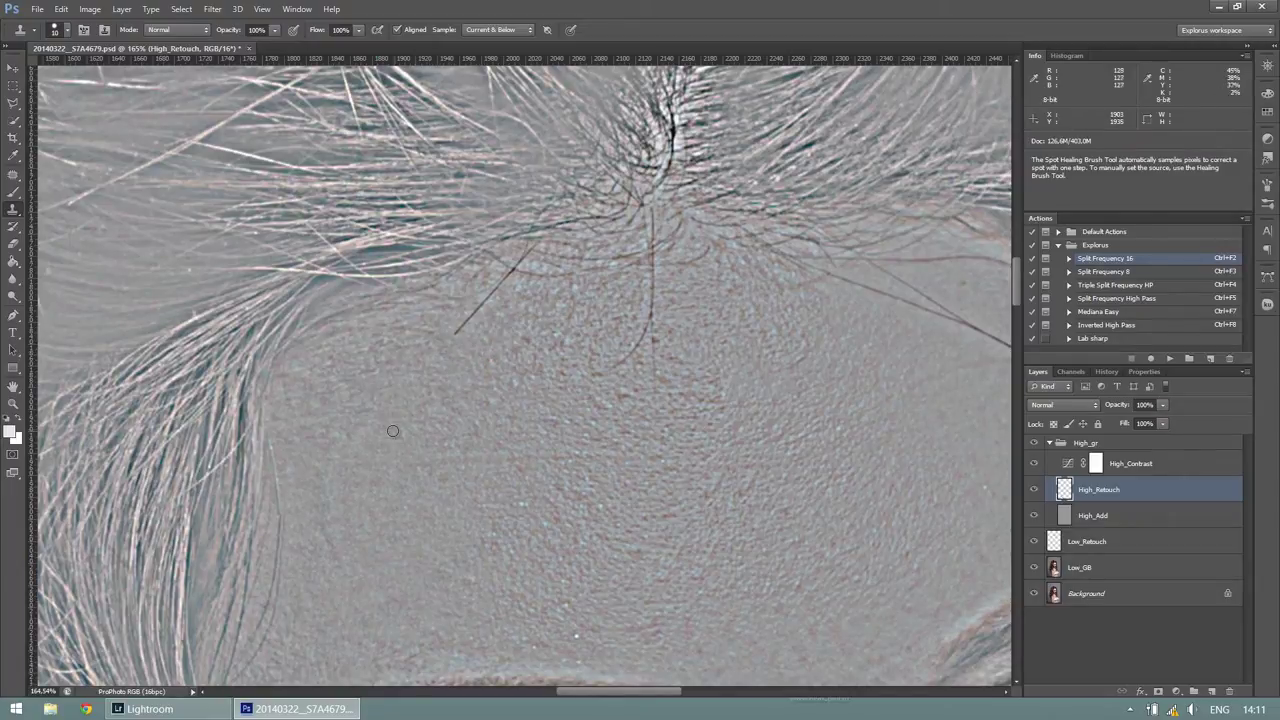
{"action": "left_click", "coordinate": [352, 506], "text": "alt"}
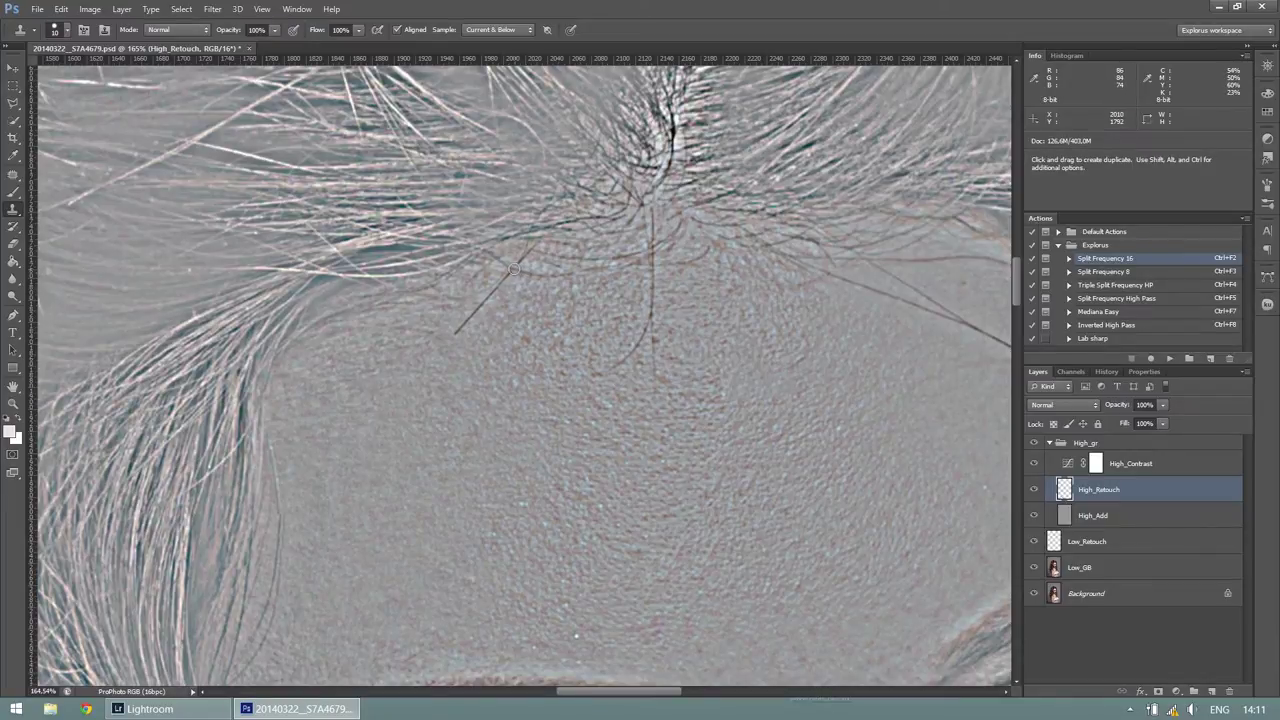
{"action": "left_click_drag", "start_coordinate": [511, 271], "coordinate": [461, 323]}
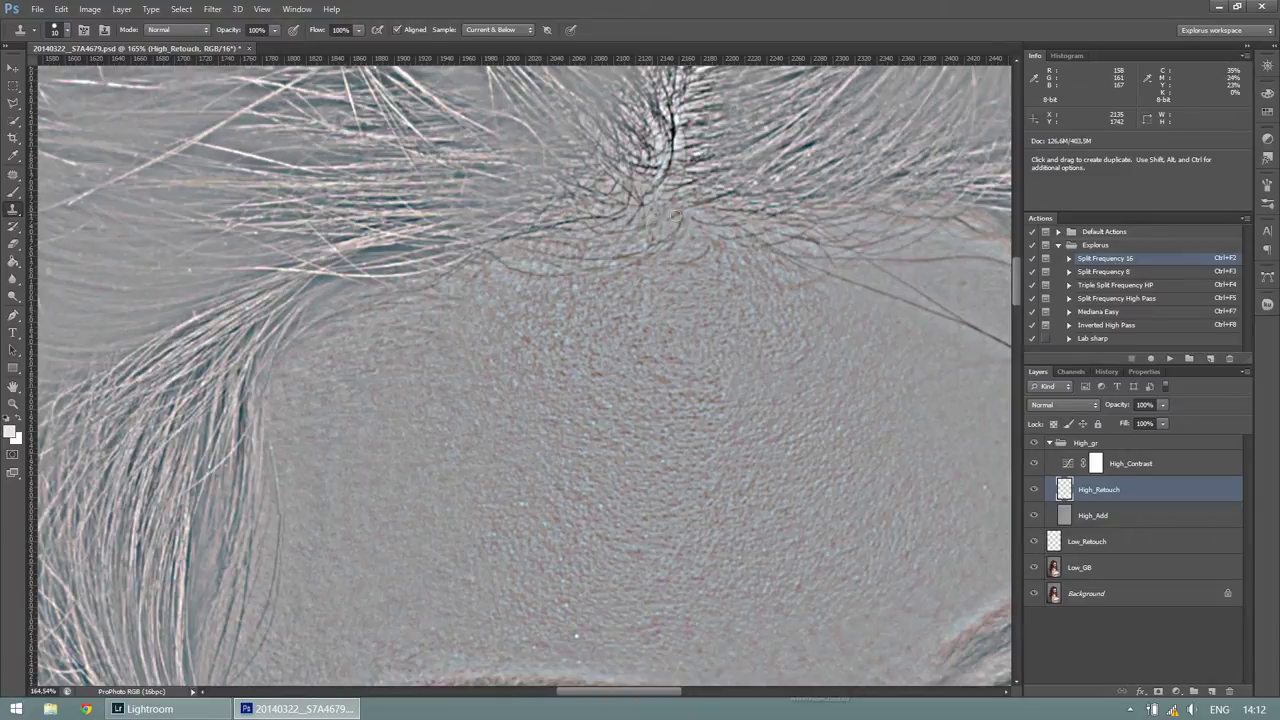
{"action": "left_click_drag", "start_coordinate": [877, 500], "coordinate": [563, 506]}
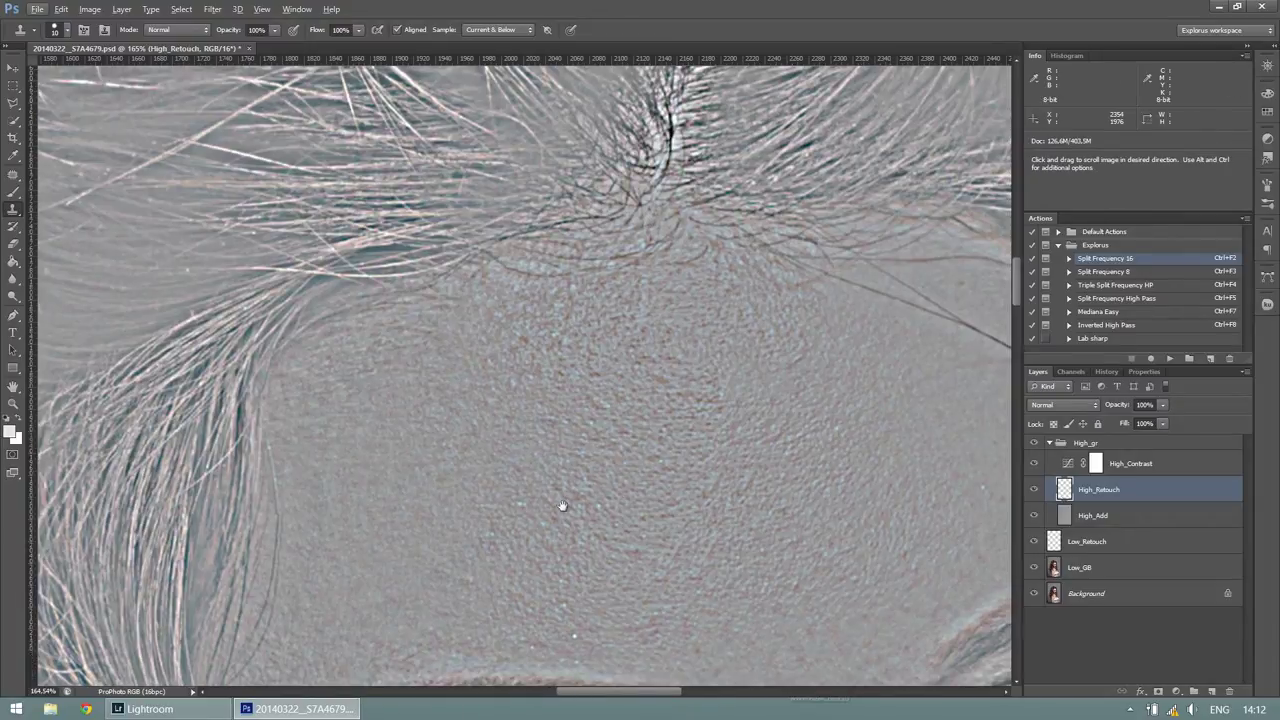
- Remove the last stray hair segment at the right hairline
{"action": "left_click_drag", "start_coordinate": [688, 399], "coordinate": [587, 345]}
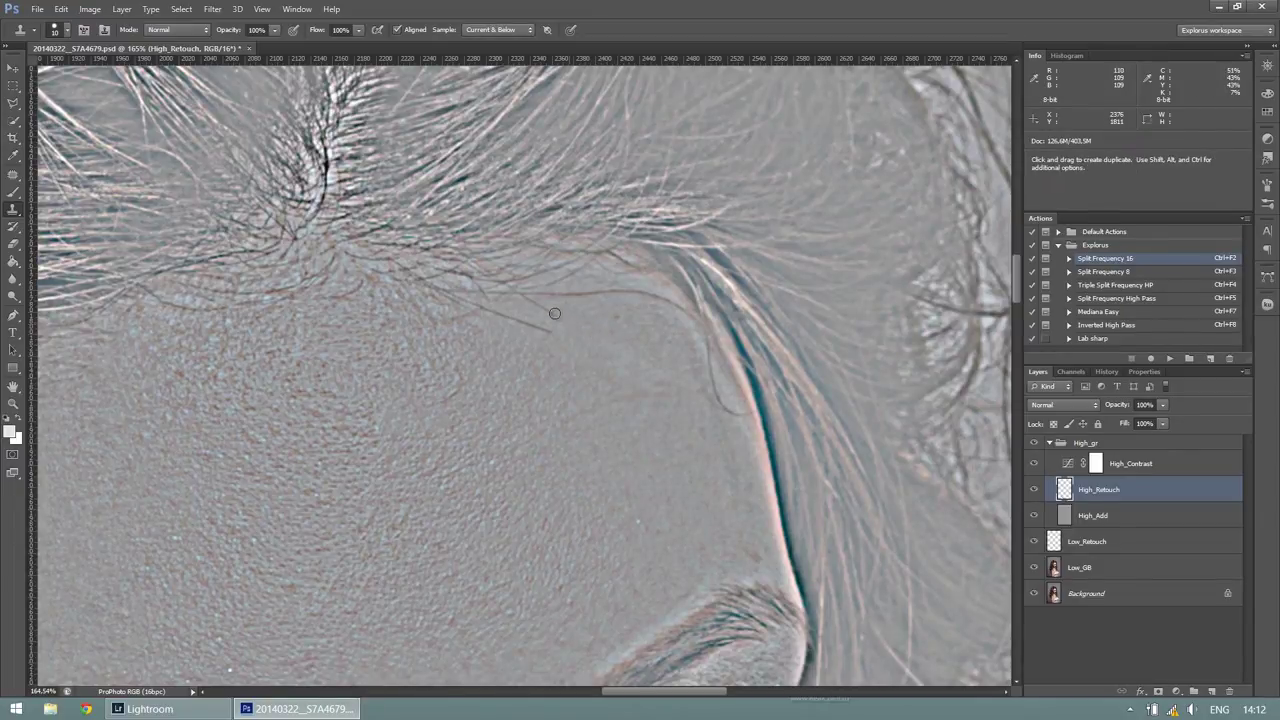
{"action": "key", "text": "j"}
{"action": "left_click", "coordinate": [558, 327], "text": "alt"}
{"action": "left_click", "coordinate": [506, 334], "text": "alt"}
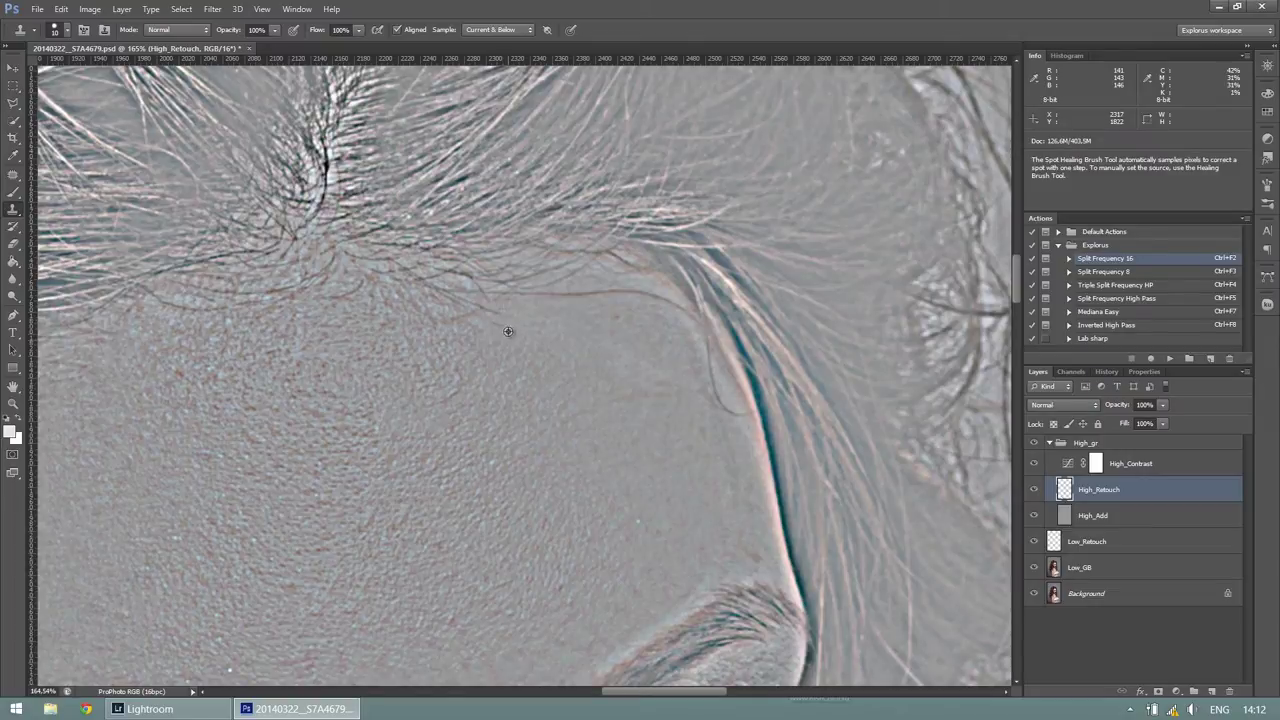
{"action": "left_click", "coordinate": [512, 340], "text": "alt"}
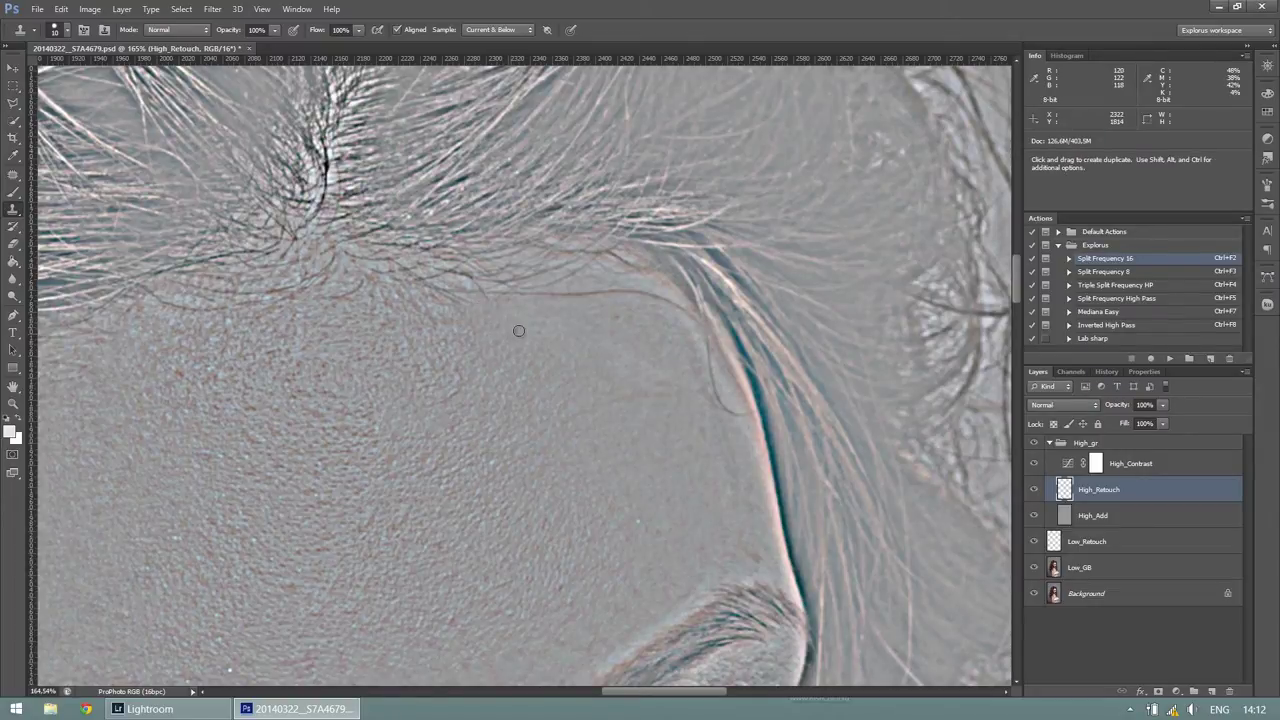
- Zoom in on the right eye
{"action": "scroll", "coordinate": [679, 428], "scroll_direction": "down", "scroll_amount": 3}
{"action": "scroll", "coordinate": [679, 430], "scroll_direction": "down", "scroll_amount": 2}
{"action": "scroll", "coordinate": [679, 432], "scroll_direction": "up", "scroll_amount": 2}
{"action": "scroll", "coordinate": [679, 432], "scroll_direction": "up", "scroll_amount": 5}
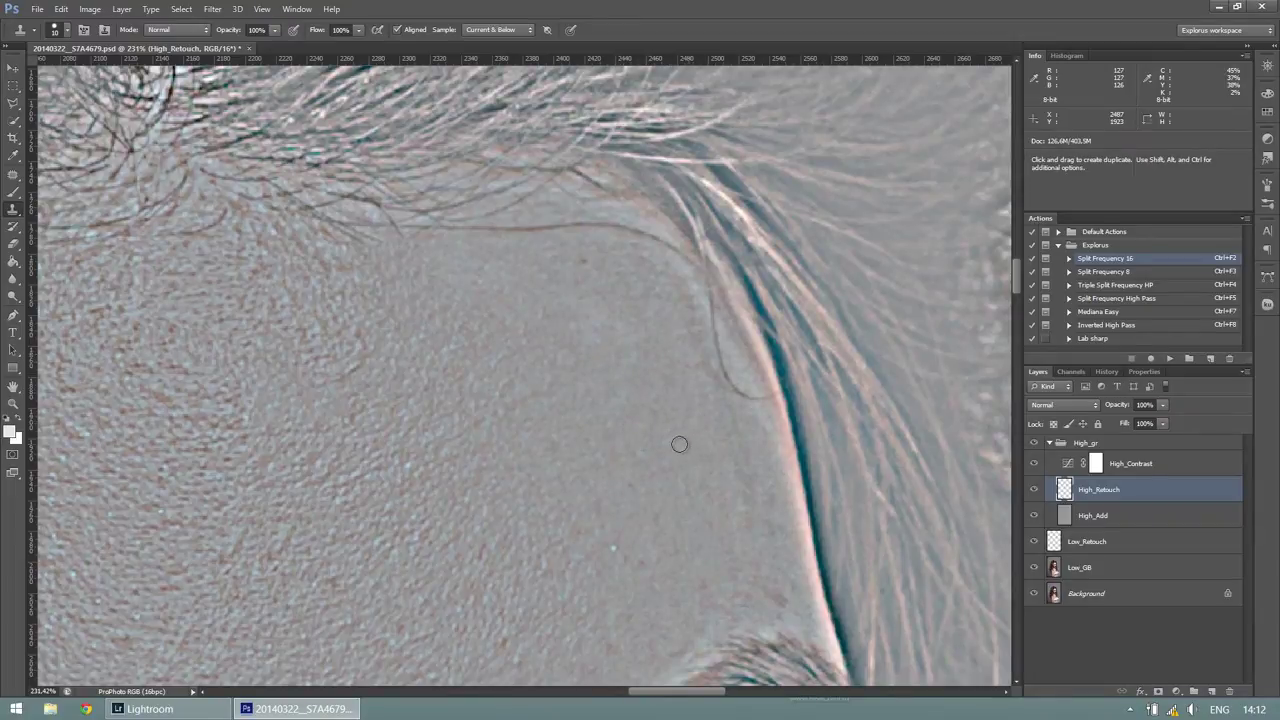
{"action": "scroll", "coordinate": [616, 407], "scroll_direction": "down", "scroll_amount": 1}
{"action": "scroll", "coordinate": [616, 410], "scroll_direction": "down", "scroll_amount": 2}
{"action": "scroll", "coordinate": [616, 415], "scroll_direction": "down", "scroll_amount": 2}
{"action": "scroll", "coordinate": [660, 440], "scroll_direction": "up", "scroll_amount": 3}
{"action": "scroll", "coordinate": [697, 473], "scroll_direction": "up", "scroll_amount": 2}
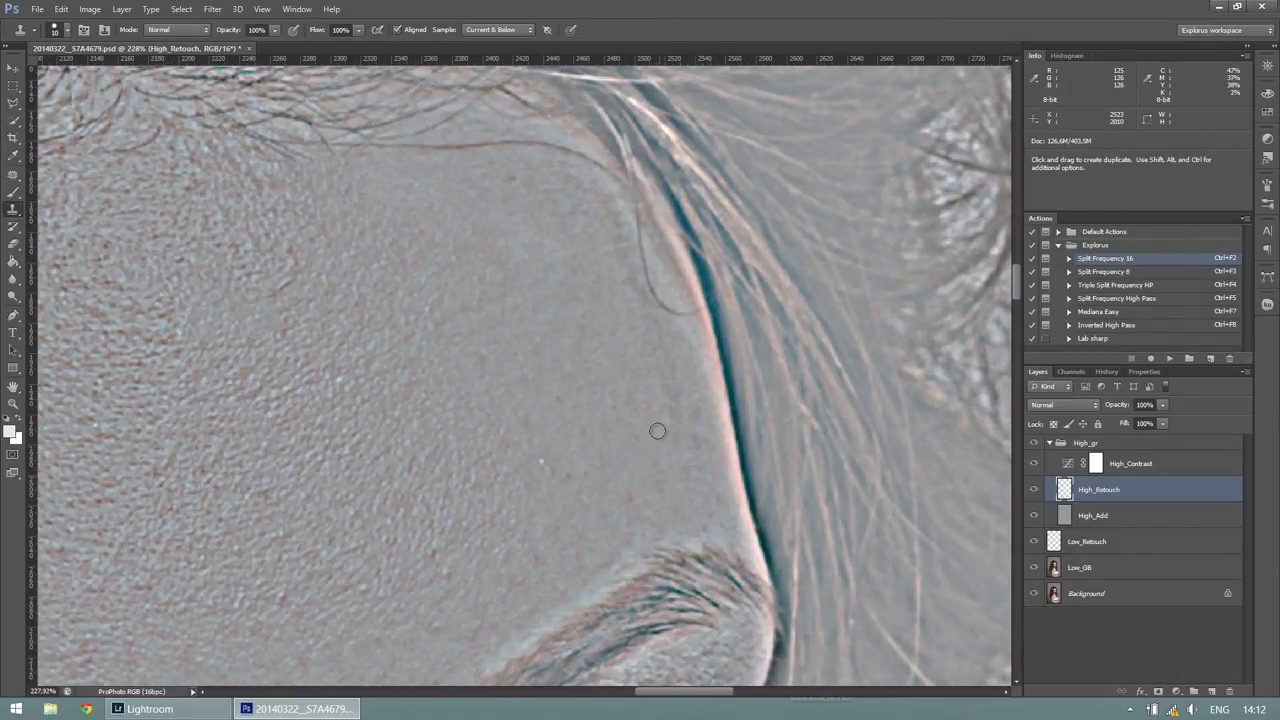
{"action": "scroll", "coordinate": [672, 418], "scroll_direction": "down", "scroll_amount": 3}
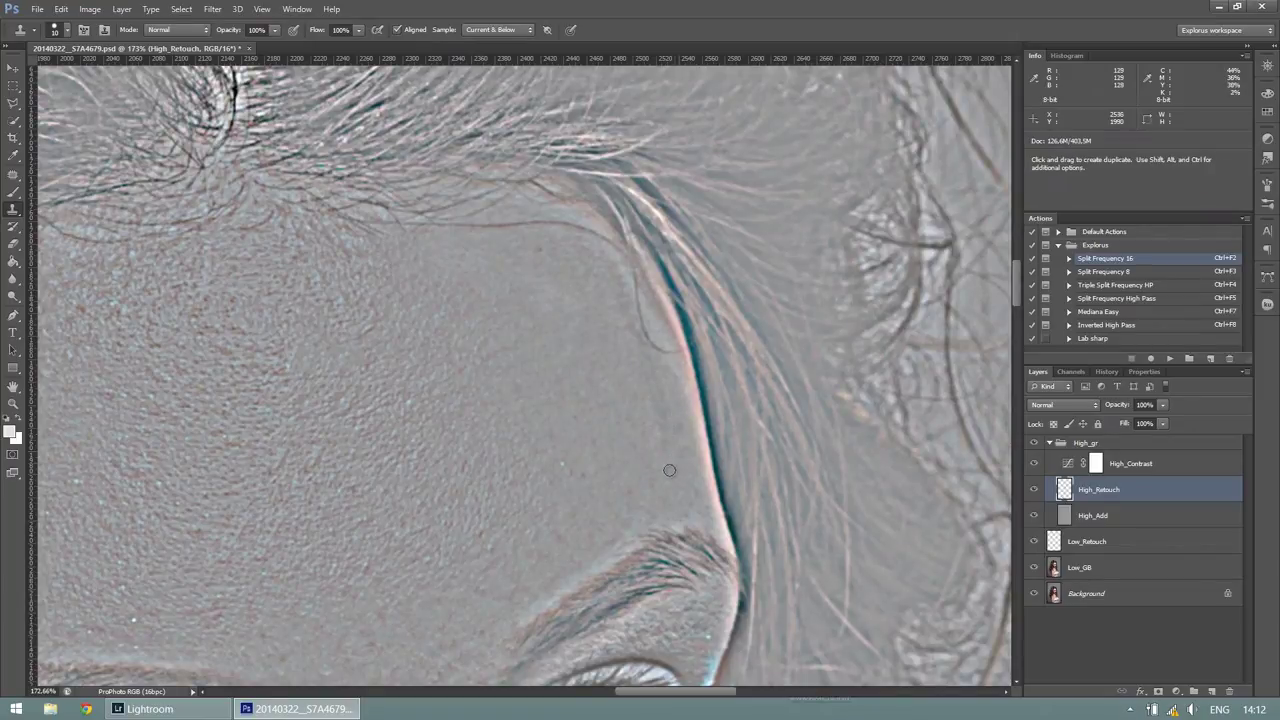
{"action": "scroll", "coordinate": [628, 434], "scroll_direction": "down", "scroll_amount": 2}
{"action": "scroll", "coordinate": [628, 434], "scroll_direction": "down", "scroll_amount": 2}
{"action": "scroll", "coordinate": [560, 530], "scroll_direction": "down", "scroll_amount": 2}
{"action": "scroll", "coordinate": [581, 580], "scroll_direction": "up", "scroll_amount": 2}
{"action": "scroll", "coordinate": [600, 545], "scroll_direction": "up", "scroll_amount": 2}
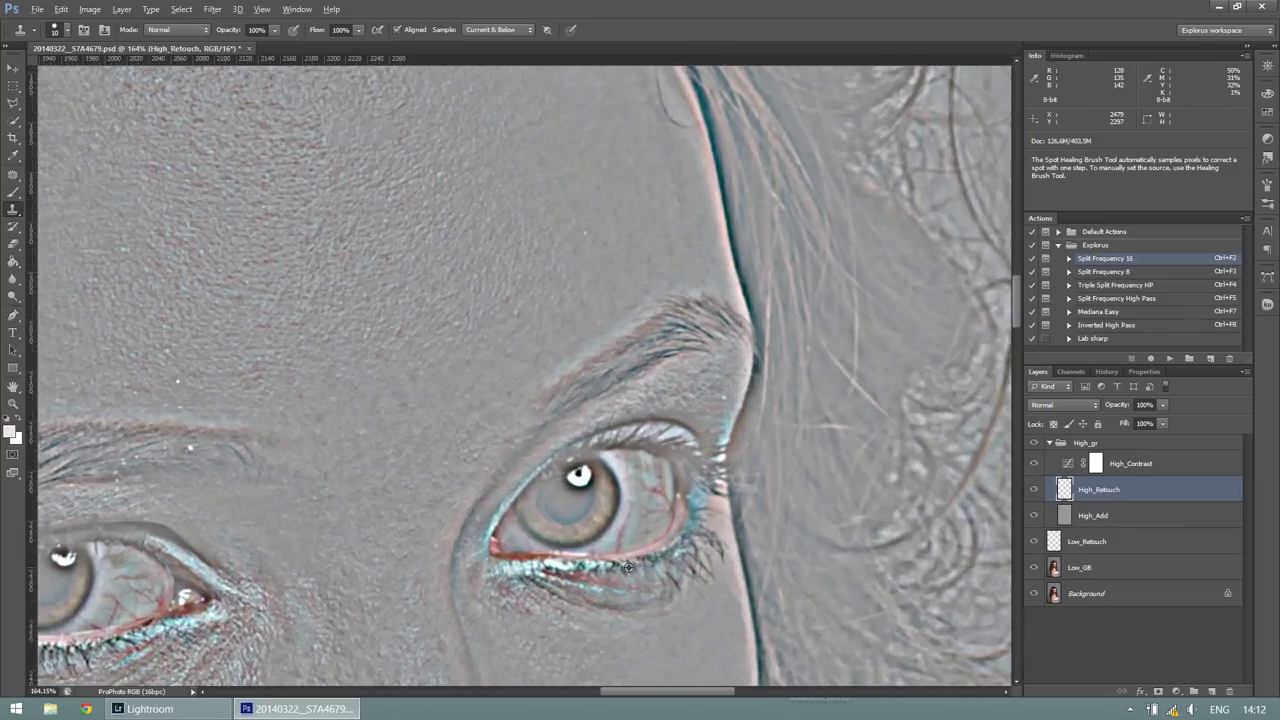
- Set a 7 px clone brush and stamp clean eye white over the red veins
{"action": "scroll", "coordinate": [630, 505], "scroll_direction": "up", "scroll_amount": 2}
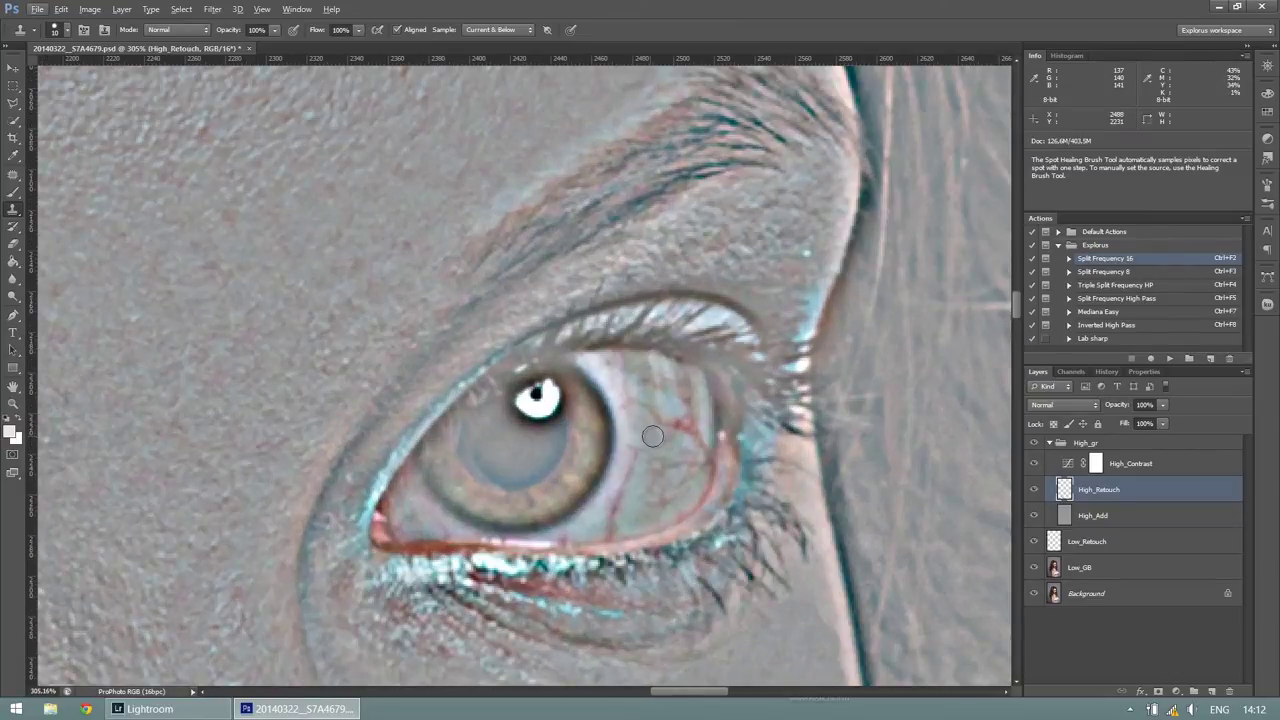
{"action": "left_click_drag", "start_coordinate": [652, 436], "coordinate": [647, 436]}
{"action": "left_click", "coordinate": [634, 418], "text": "alt"}
{"action": "left_click", "coordinate": [661, 403], "text": "alt"}
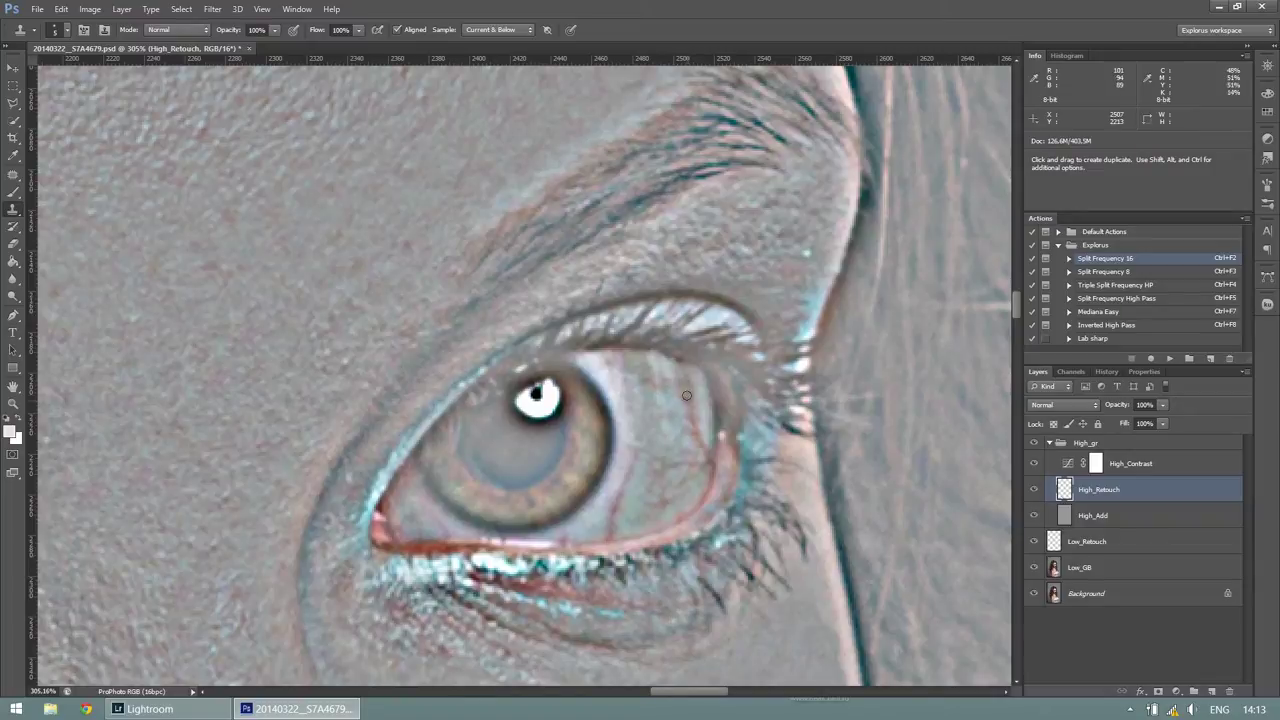
{"action": "left_click", "coordinate": [647, 410], "text": "alt"}
{"action": "left_click", "coordinate": [627, 424], "text": "alt"}
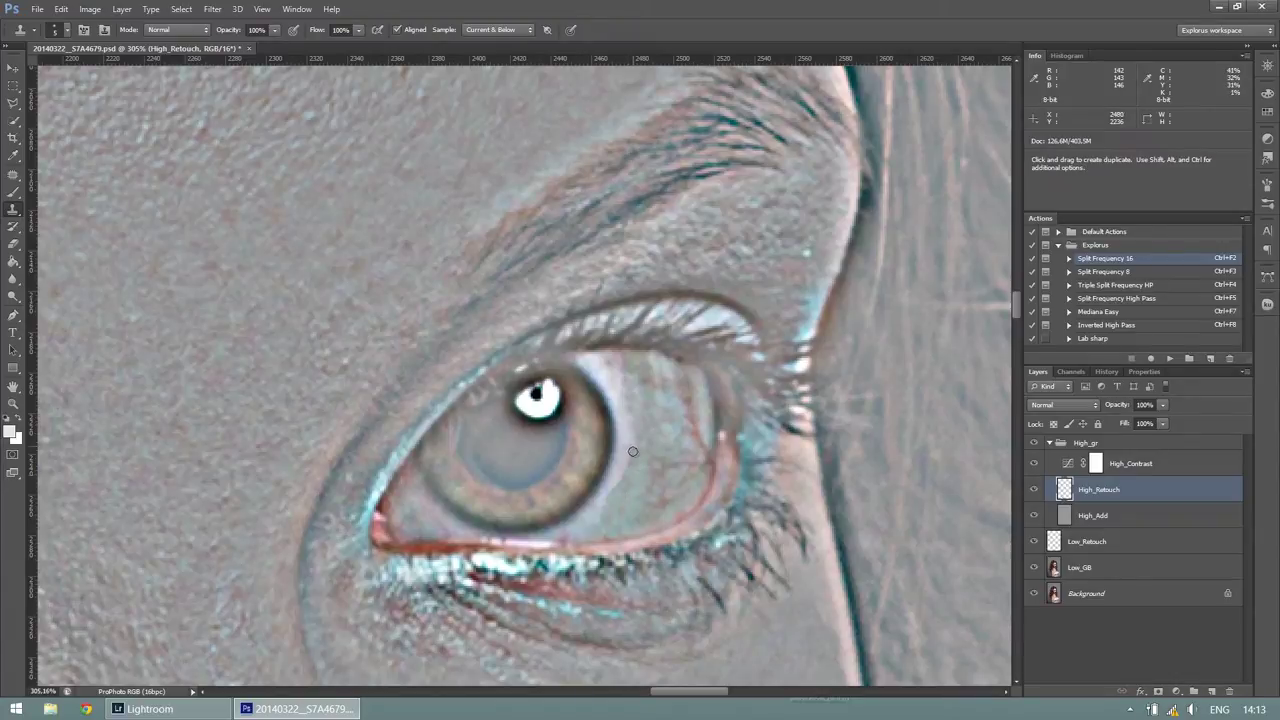
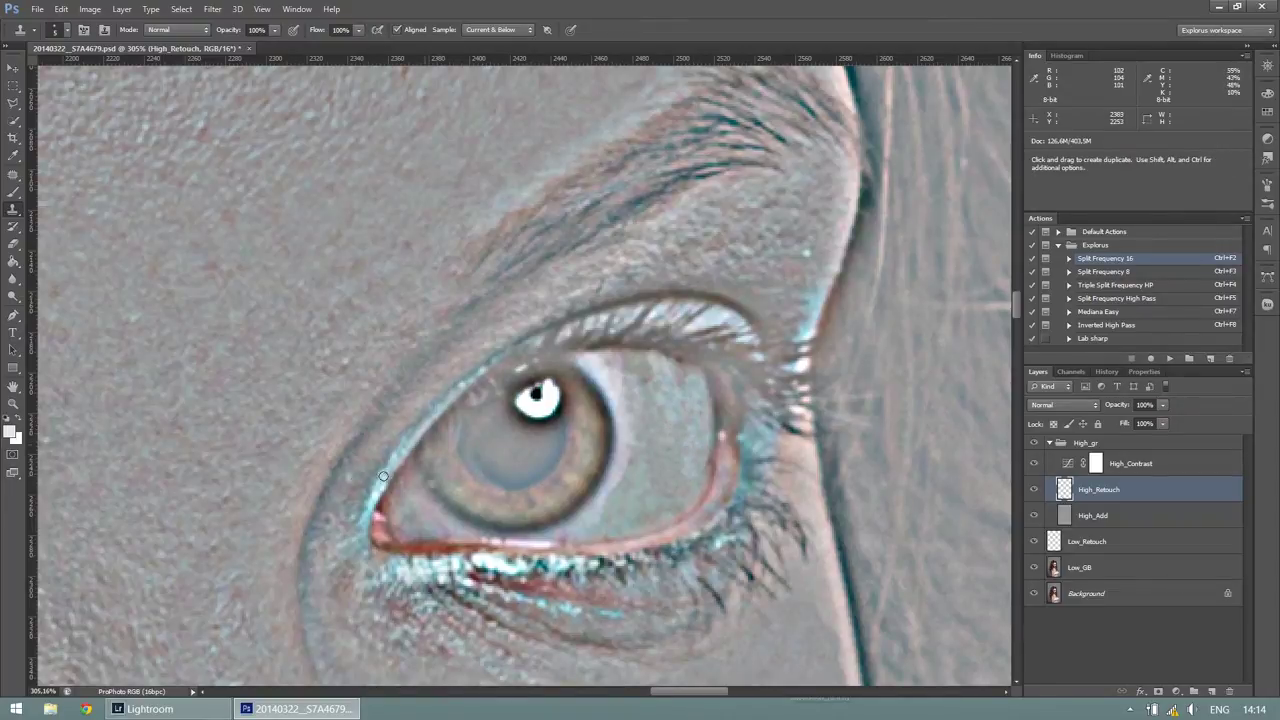
- Clone clean texture over the eye white and cover its veins on High_Retouch
{"action": "left_click_drag", "start_coordinate": [309, 509], "coordinate": [601, 412]}
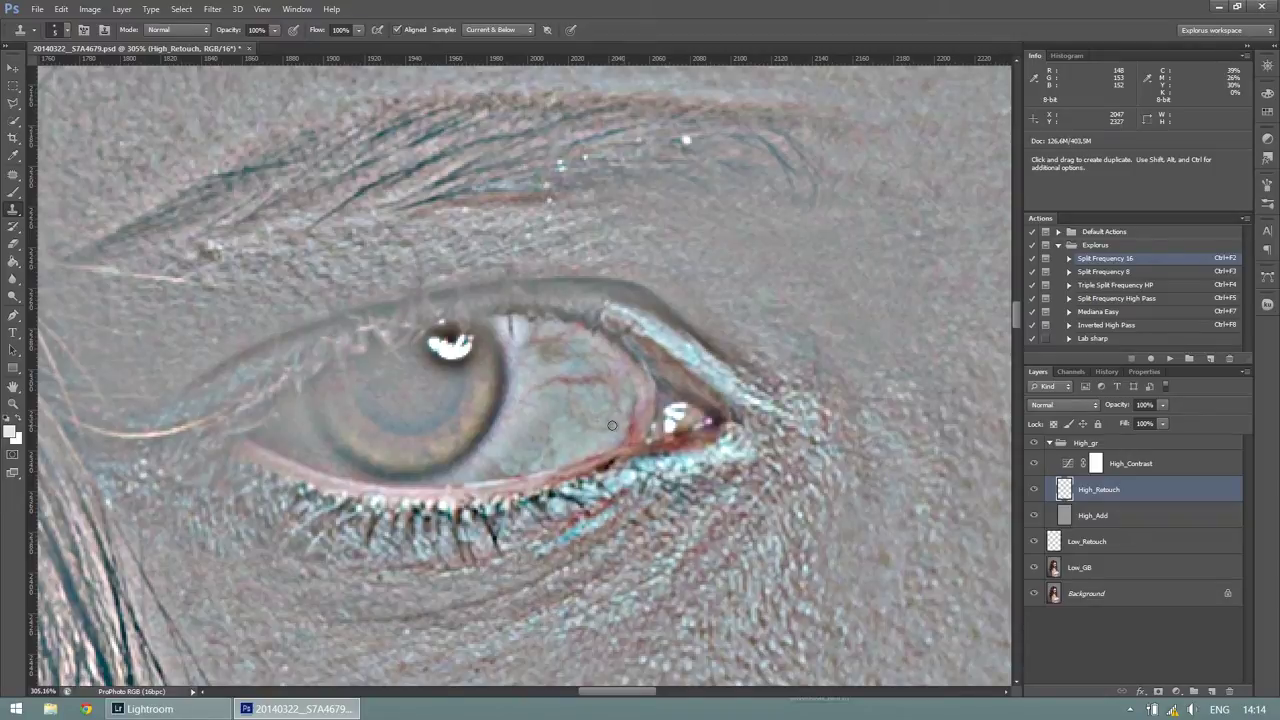
{"action": "left_click", "coordinate": [537, 377], "text": "alt"}
{"action": "left_click", "coordinate": [579, 380], "text": "alt"}
{"action": "left_click", "coordinate": [602, 383], "text": "alt"}
{"action": "left_click", "coordinate": [592, 386], "text": "alt"}
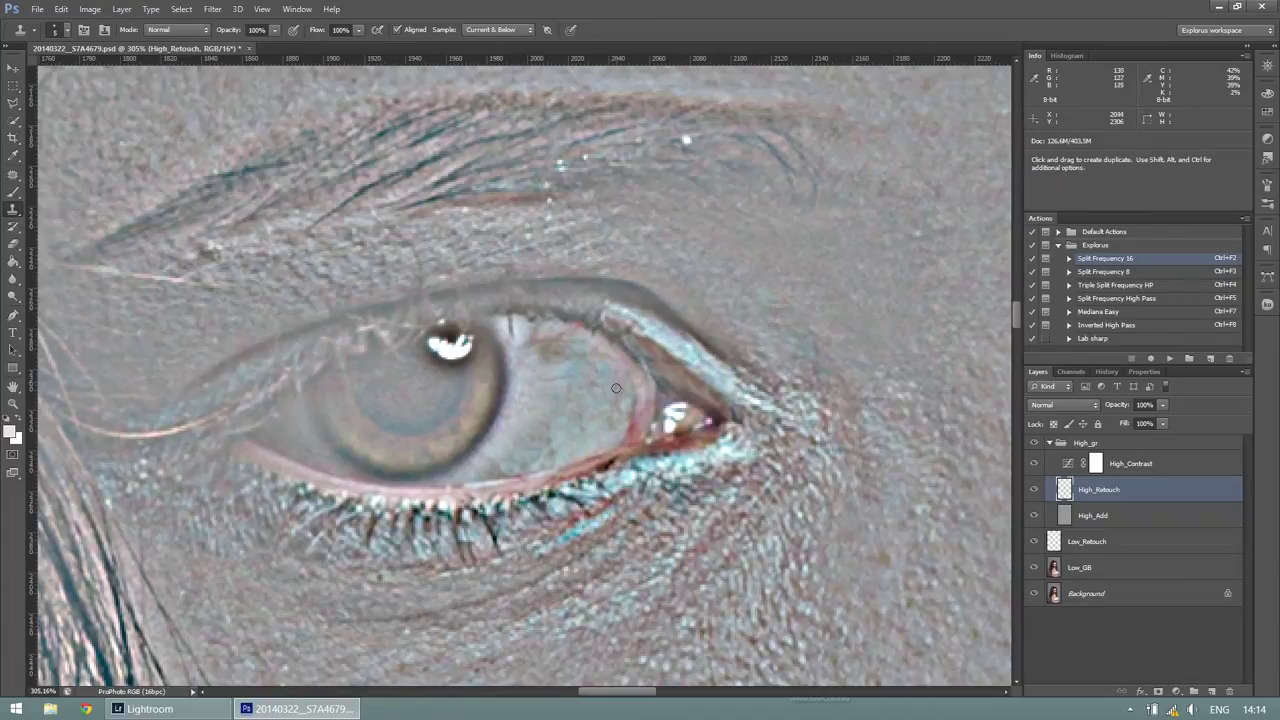
{"action": "left_click", "coordinate": [616, 410], "text": "alt"}
{"action": "left_click", "coordinate": [626, 398], "text": "alt"}
{"action": "left_click", "coordinate": [583, 378], "text": "alt"}
{"action": "left_click", "coordinate": [558, 340], "text": "alt"}
{"action": "left_click", "coordinate": [584, 362], "text": "alt"}
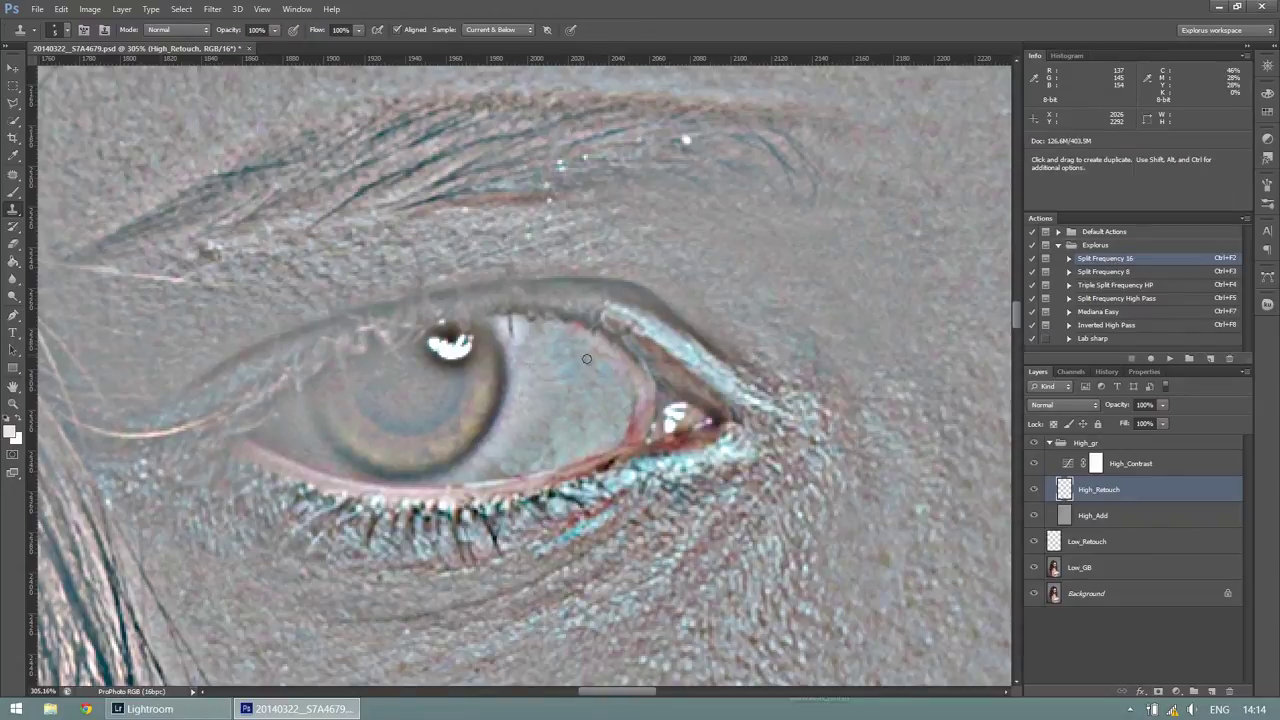
{"action": "left_click", "coordinate": [576, 350], "text": "alt"}
- Resample clean eye white and smooth it along the lower lid and upper edge
{"action": "left_click", "coordinate": [560, 433], "text": "alt"}
{"action": "left_click", "coordinate": [508, 443], "text": "alt"}
{"action": "left_click", "coordinate": [505, 462], "text": "alt"}
{"action": "left_click", "coordinate": [540, 452], "text": "alt"}
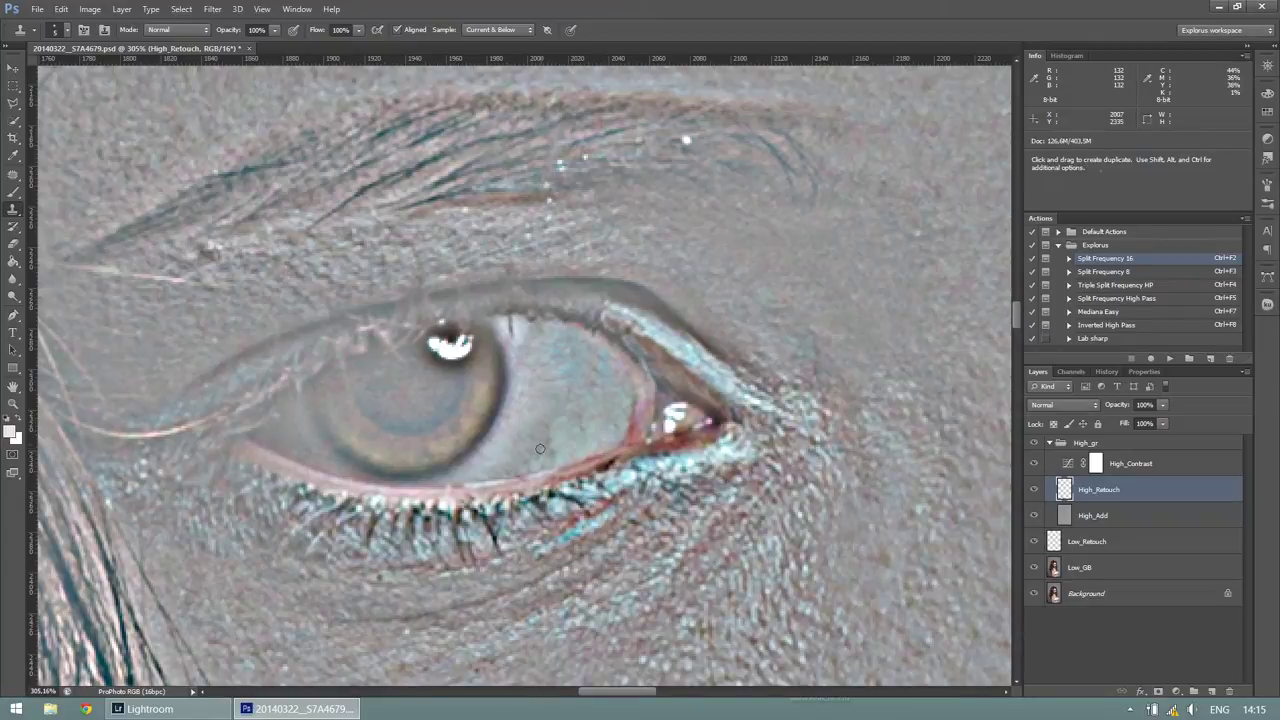
{"action": "left_click", "coordinate": [549, 446], "text": "alt"}
{"action": "left_click", "coordinate": [548, 425], "text": "alt"}
{"action": "left_click", "coordinate": [590, 400], "text": "alt"}
{"action": "left_click", "coordinate": [589, 371], "text": "alt"}
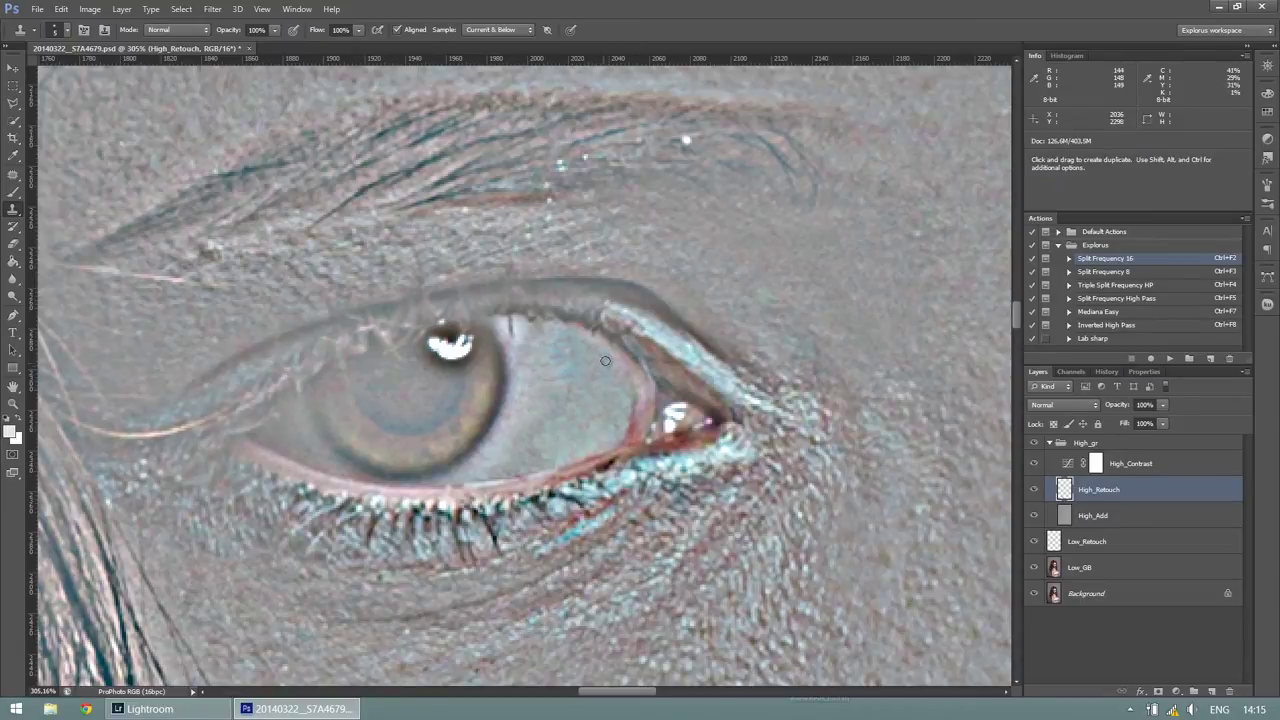
- Clone clean cheek skin over the under-eye area to remove the lines
{"action": "scroll", "coordinate": [534, 412], "scroll_direction": "down", "scroll_amount": 2}
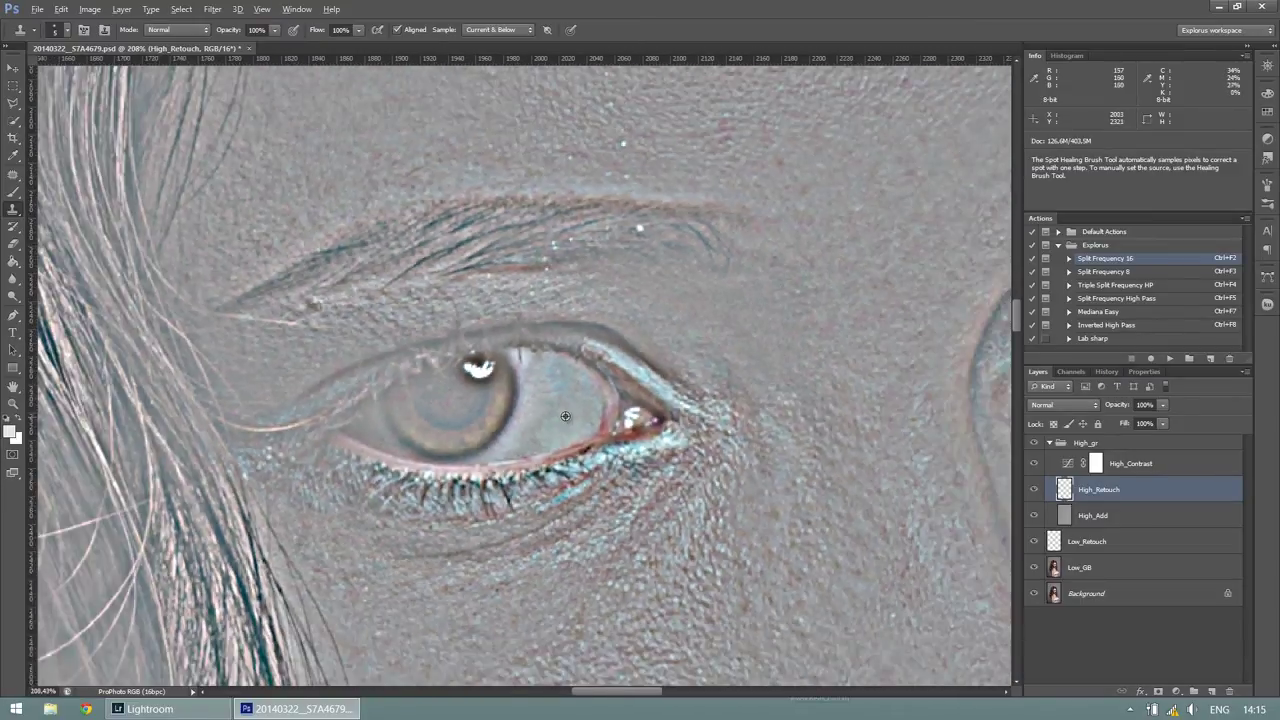
{"action": "scroll", "coordinate": [534, 412], "scroll_direction": "down", "scroll_amount": 1}
{"action": "scroll", "coordinate": [551, 550], "scroll_direction": "up", "scroll_amount": 2}
{"action": "scroll", "coordinate": [551, 550], "scroll_direction": "up", "scroll_amount": 1}
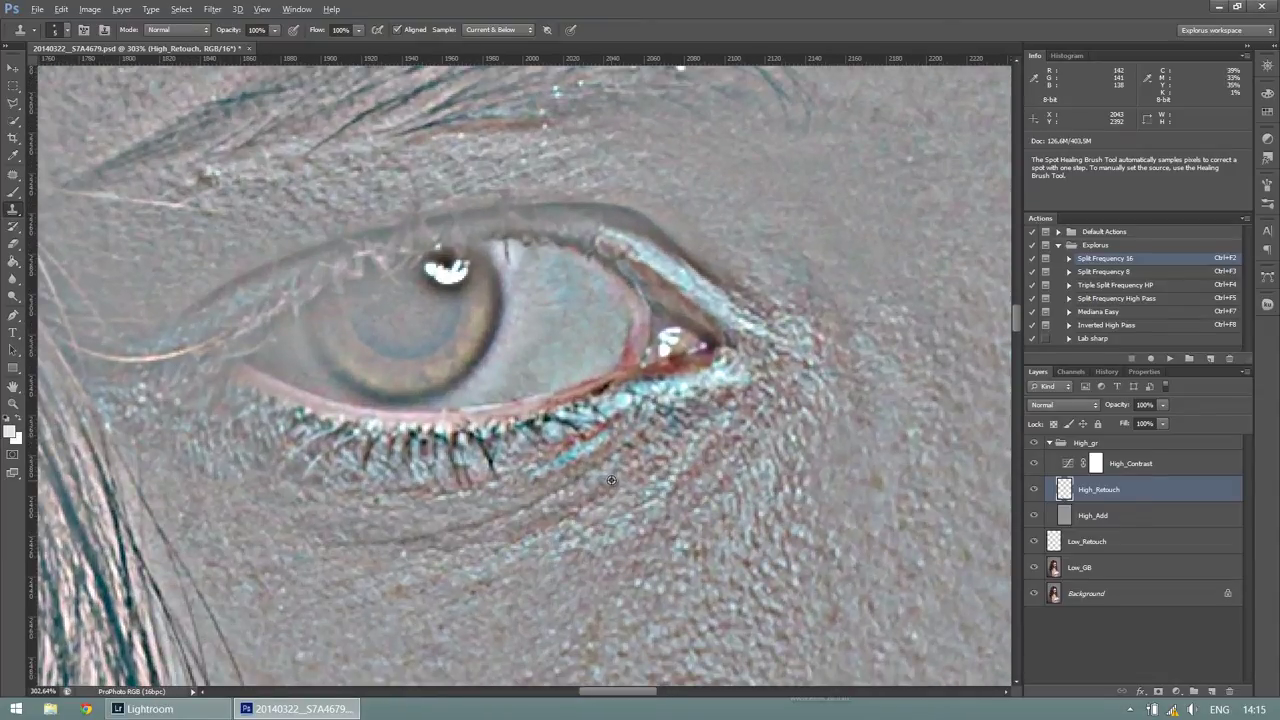
{"action": "left_click", "coordinate": [562, 495], "text": "alt"}
{"action": "left_click", "coordinate": [614, 466], "text": "alt"}
{"action": "left_click", "coordinate": [524, 510], "text": "alt"}
{"action": "left_click", "coordinate": [514, 522], "text": "alt"}
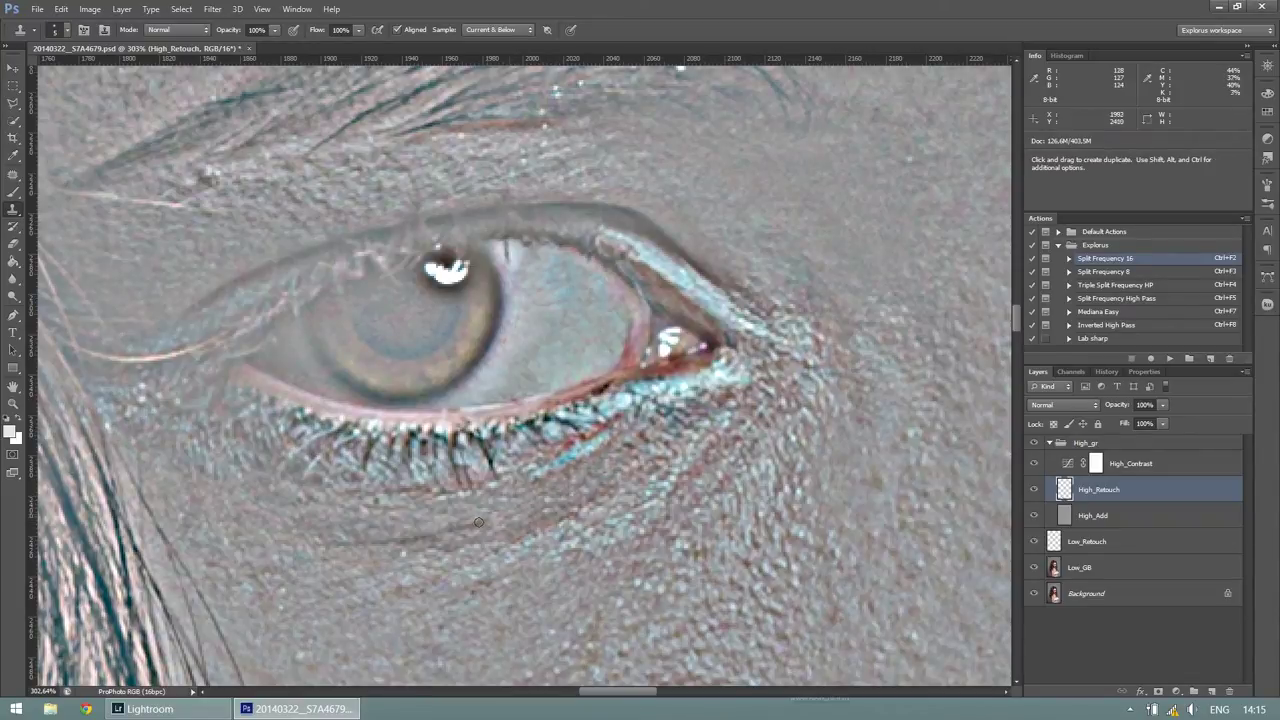
{"action": "left_click", "coordinate": [471, 527], "text": "alt"}
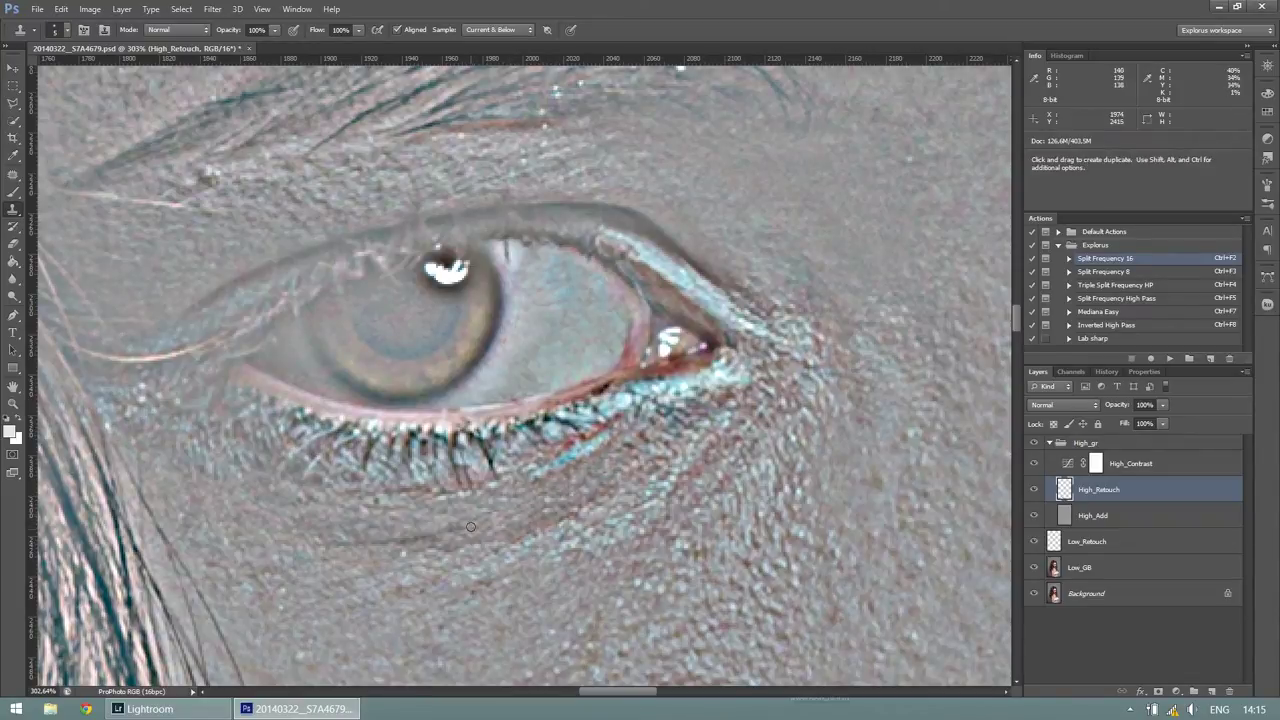
{"action": "left_click", "coordinate": [405, 543], "text": "alt"}
{"action": "left_click", "coordinate": [587, 543], "text": "alt"}
{"action": "scroll", "coordinate": [755, 521], "scroll_direction": "down", "scroll_amount": 3}
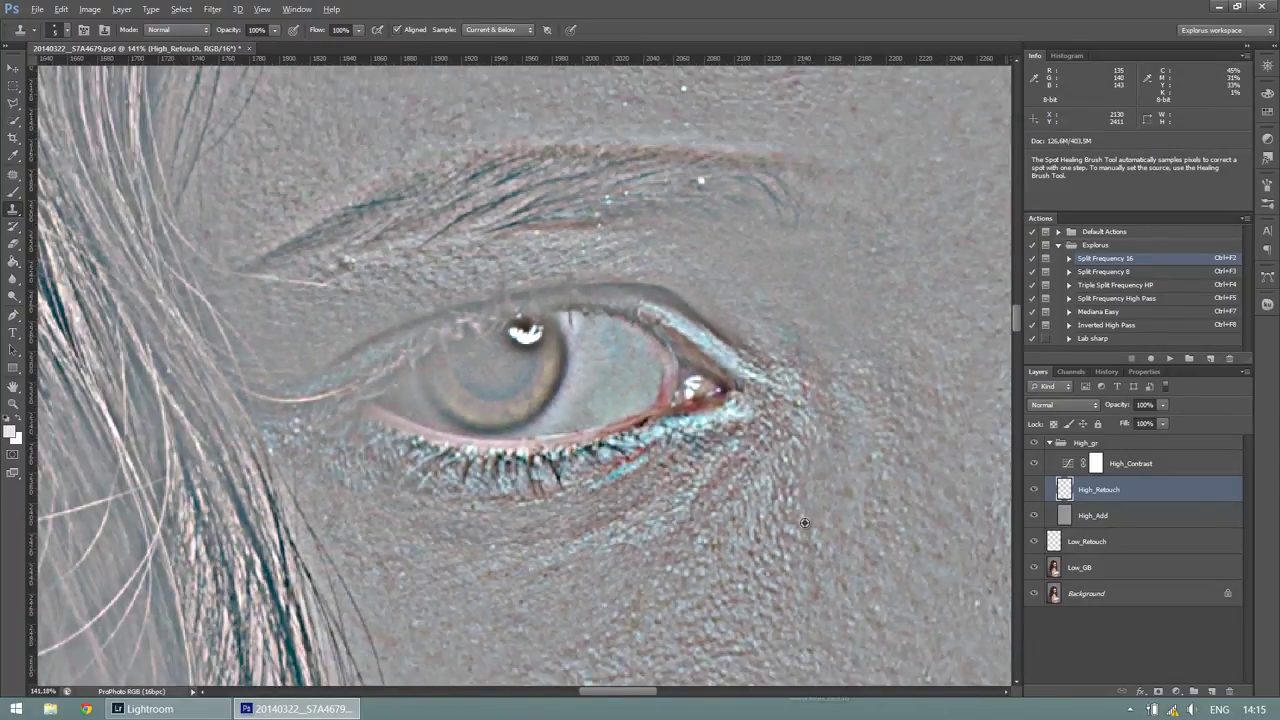
- Set the High_gr group's blend mode to Linear Light
{"action": "scroll", "coordinate": [780, 535], "scroll_direction": "down", "scroll_amount": 3}
{"action": "scroll", "coordinate": [820, 555], "scroll_direction": "down", "scroll_amount": 2}
{"action": "scroll", "coordinate": [863, 574], "scroll_direction": "down", "scroll_amount": 2}
{"action": "scroll", "coordinate": [863, 574], "scroll_direction": "down", "scroll_amount": 1}
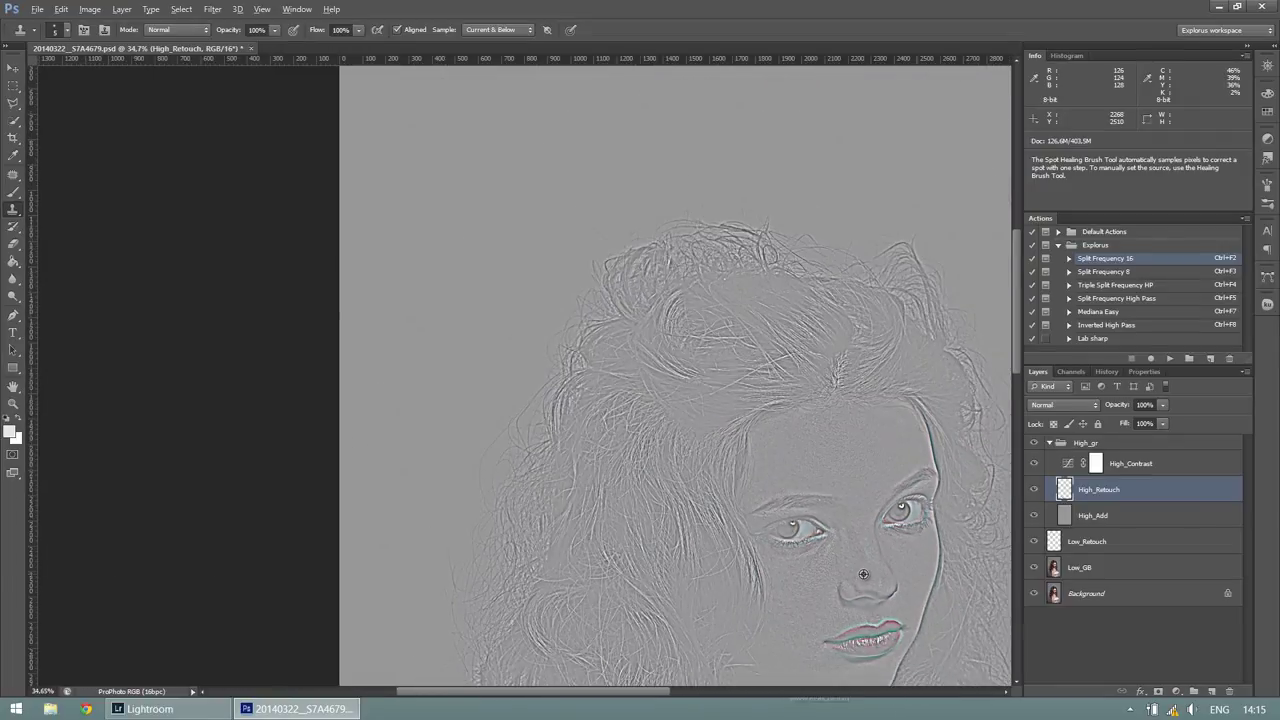
{"action": "scroll", "coordinate": [873, 577], "scroll_direction": "down", "scroll_amount": 1}
{"action": "scroll", "coordinate": [889, 578], "scroll_direction": "down", "scroll_amount": 1}
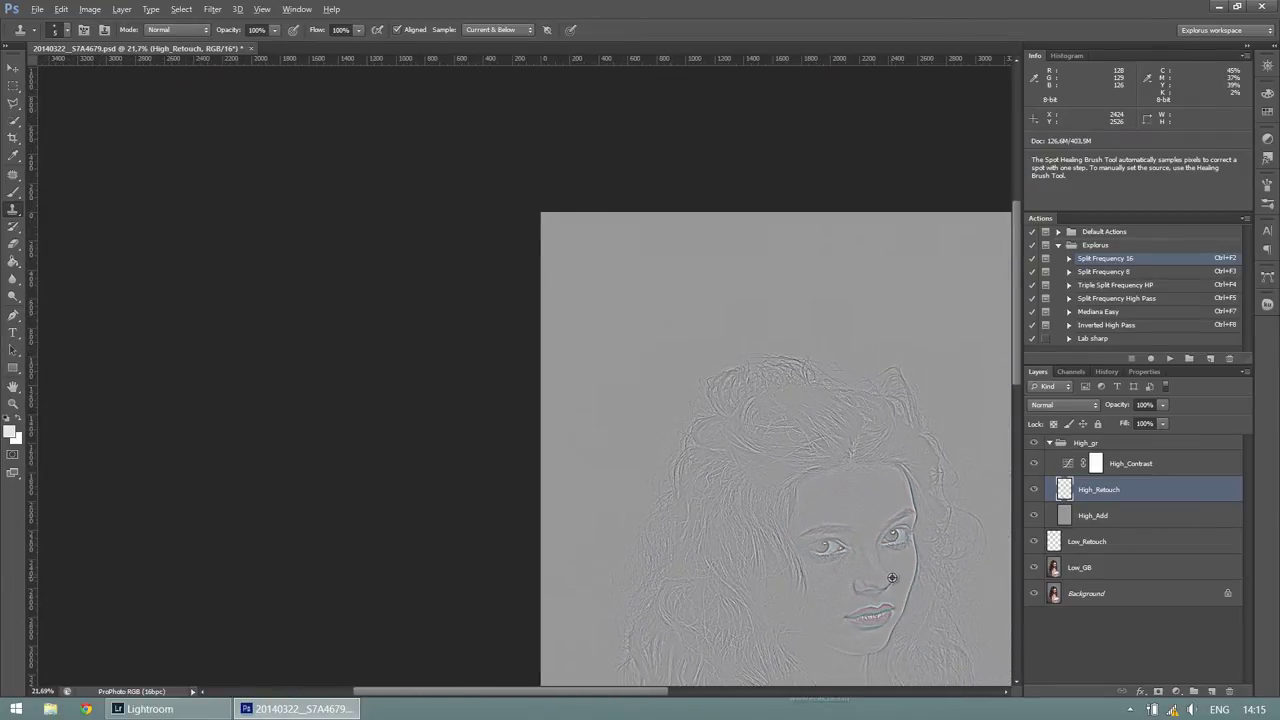
{"action": "scroll", "coordinate": [889, 578], "scroll_direction": "down", "scroll_amount": 1}
{"action": "scroll", "coordinate": [893, 582], "scroll_direction": "down", "scroll_amount": 1}
{"action": "scroll", "coordinate": [537, 471], "scroll_direction": "up", "scroll_amount": 1}
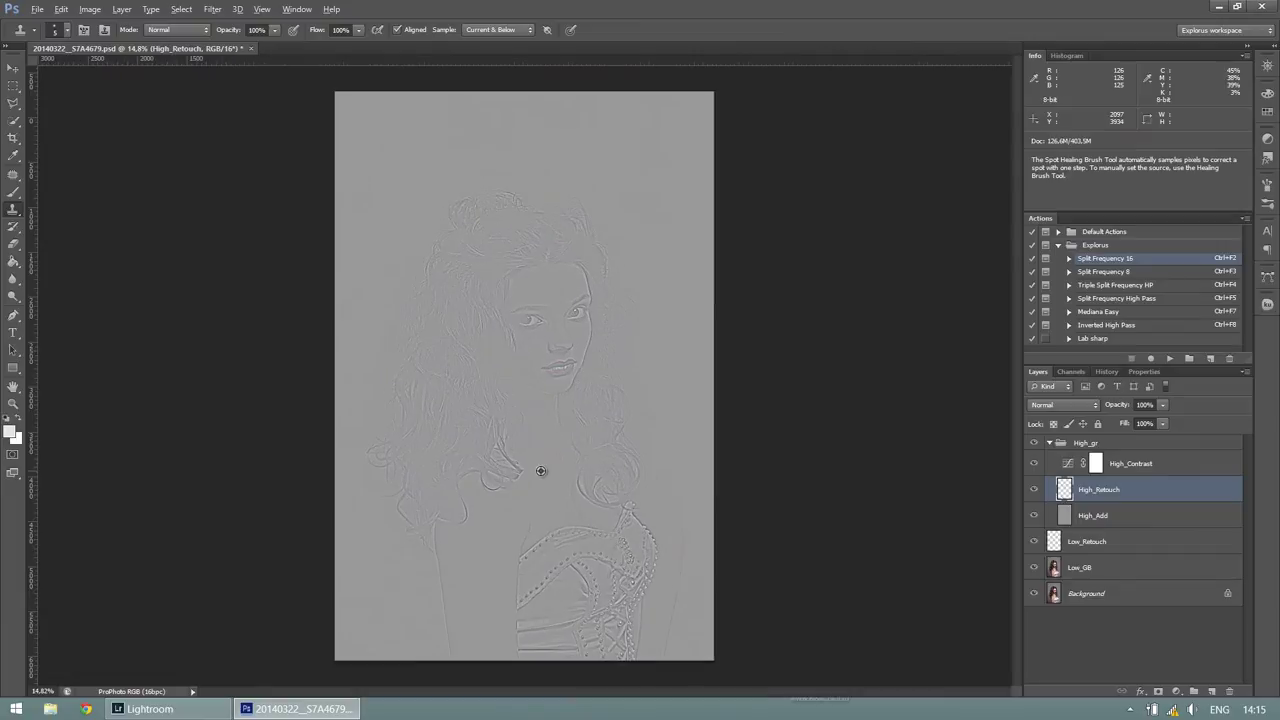
{"action": "scroll", "coordinate": [543, 473], "scroll_direction": "up", "scroll_amount": 1}
{"action": "scroll", "coordinate": [543, 473], "scroll_direction": "up", "scroll_amount": 1}
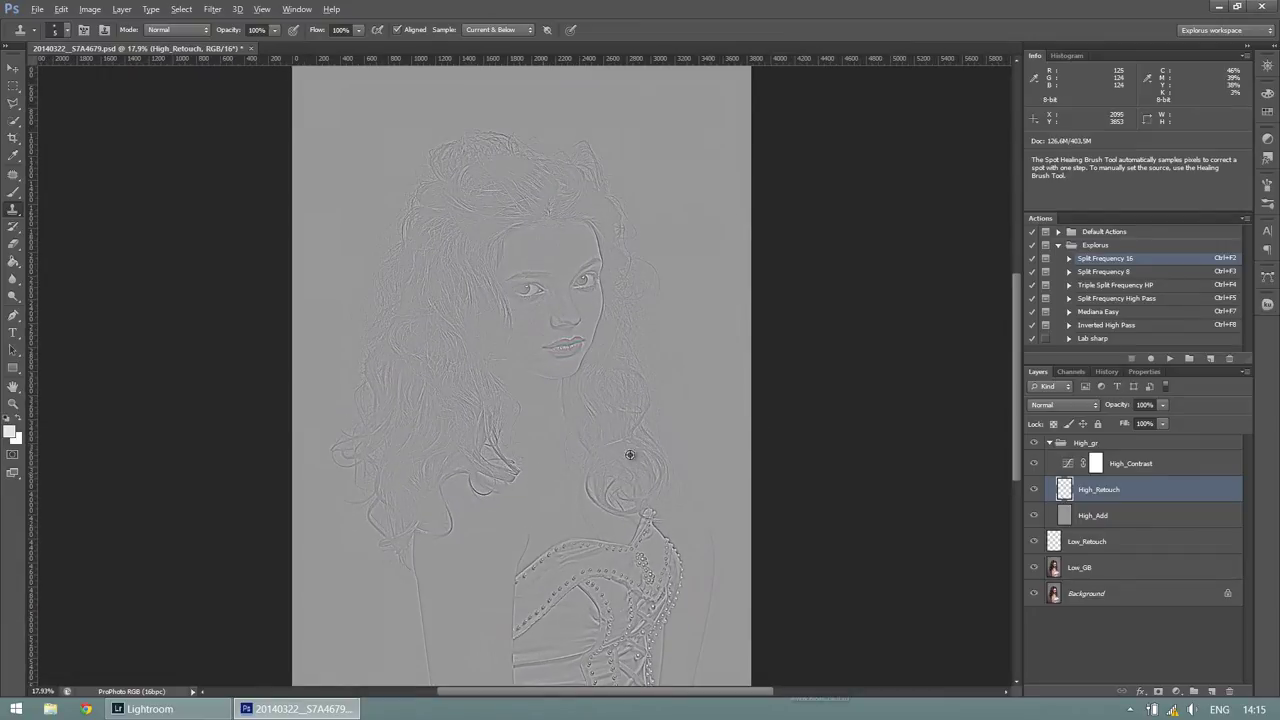
{"action": "left_click", "coordinate": [1080, 442]}
{"action": "left_click", "coordinate": [1063, 405]}
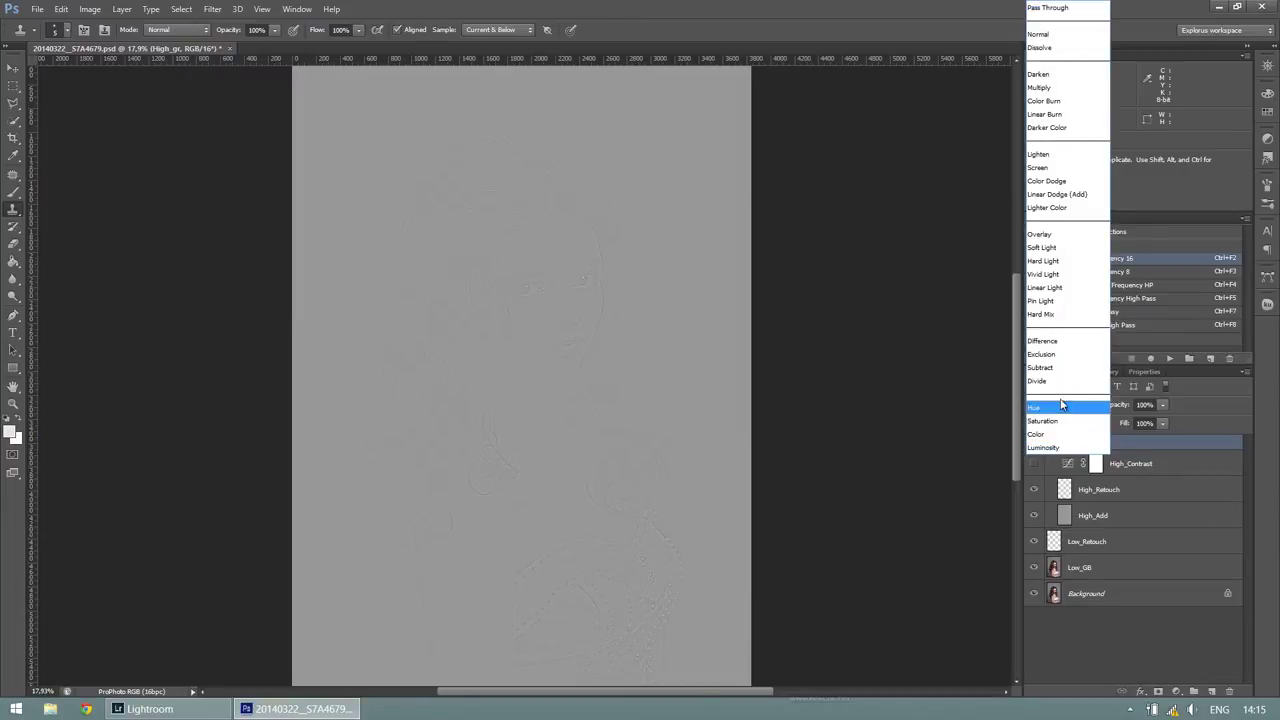
{"action": "left_click", "coordinate": [1058, 287]}
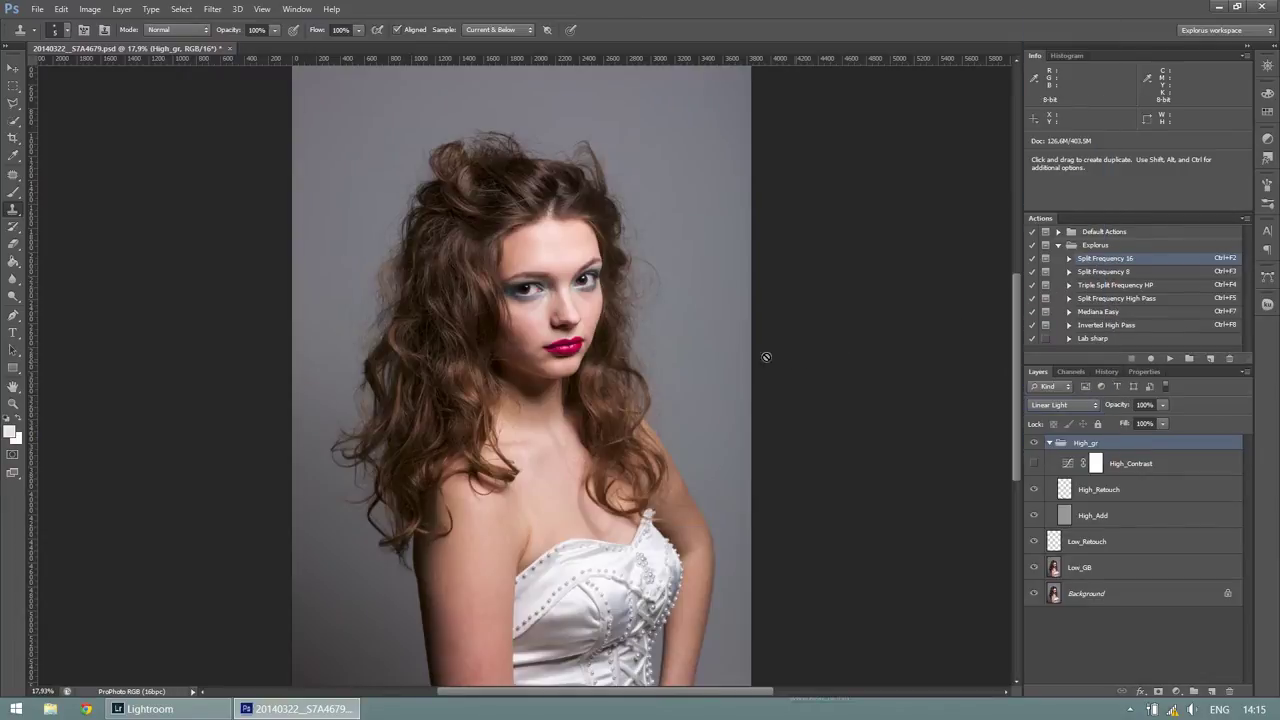
- Toggle Background solo to compare the portrait before and after retouching
{"action": "scroll", "coordinate": [540, 312], "scroll_direction": "up", "scroll_amount": 1}
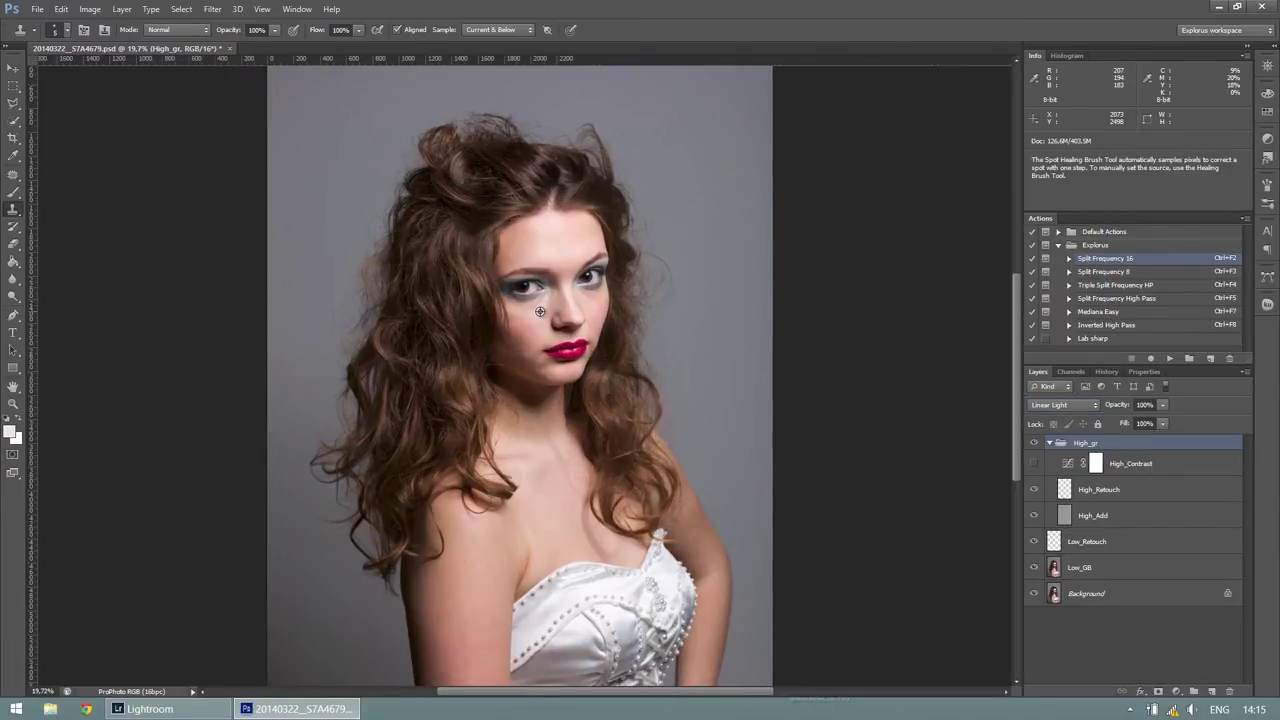
{"action": "scroll", "coordinate": [540, 312], "scroll_direction": "up", "scroll_amount": 2}
{"action": "scroll", "coordinate": [540, 311], "scroll_direction": "up", "scroll_amount": 2}
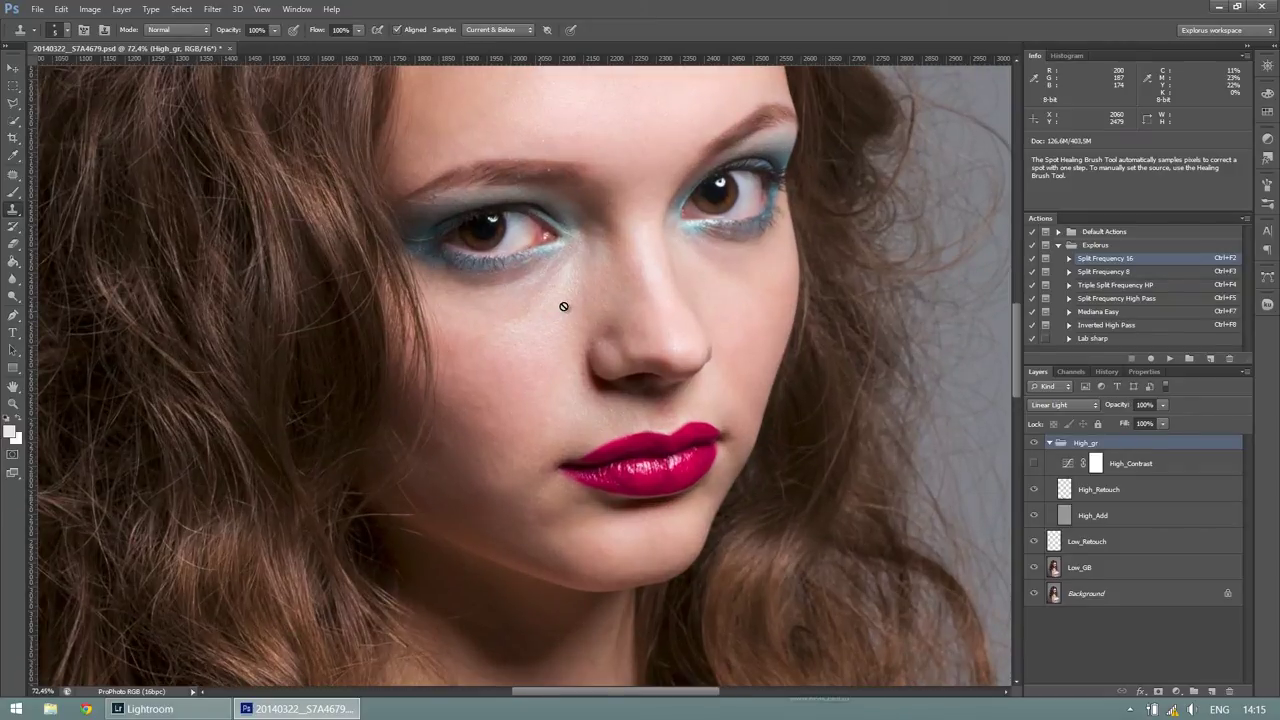
{"action": "scroll", "coordinate": [579, 325], "scroll_direction": "up", "scroll_amount": 1}
{"action": "scroll", "coordinate": [579, 325], "scroll_direction": "up", "scroll_amount": 1}
{"action": "scroll", "coordinate": [583, 330], "scroll_direction": "up", "scroll_amount": 1}
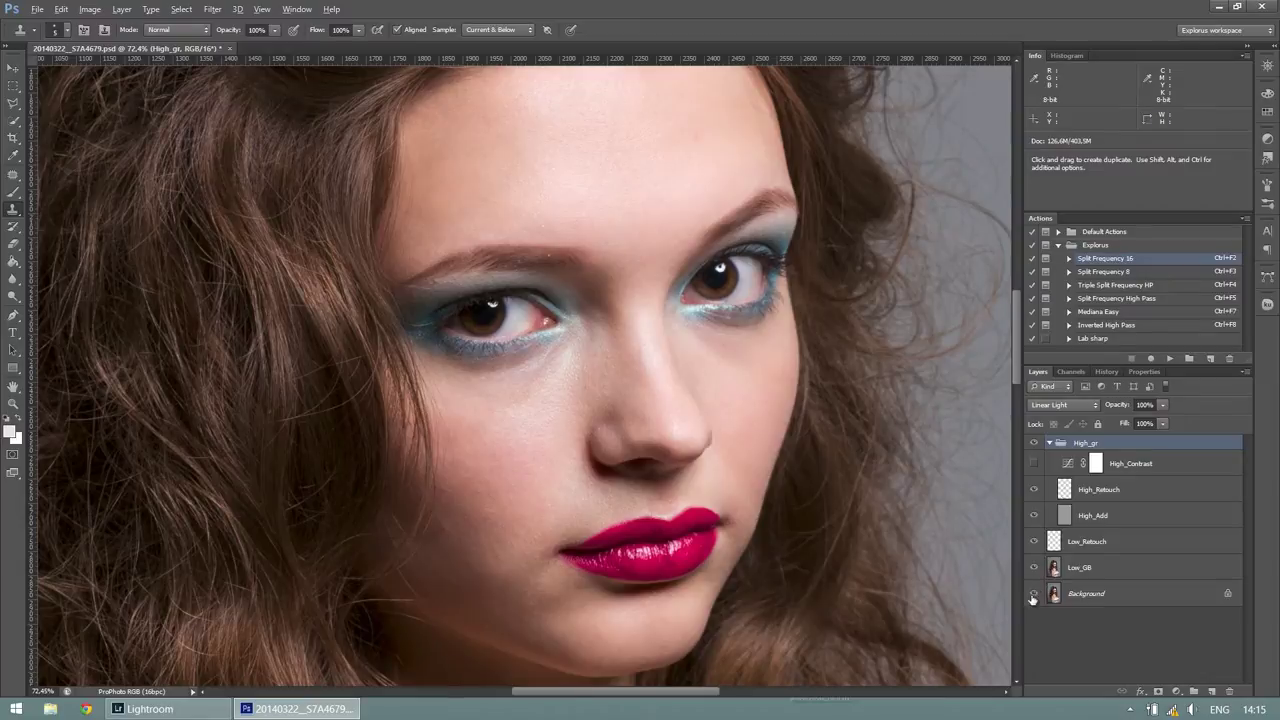
{"action": "left_click", "coordinate": [1033, 596], "text": "alt"}
{"action": "left_click", "coordinate": [1033, 596], "text": "alt"}
{"action": "left_click", "coordinate": [1033, 596], "text": "alt"}
{"action": "left_click", "coordinate": [1033, 596], "text": "alt"}
{"action": "left_click", "coordinate": [1033, 596], "text": "alt"}
{"action": "left_click", "coordinate": [1033, 596], "text": "alt"}
- Turn on High_Contrast and return the High_gr group to Pass Through
{"action": "left_click", "coordinate": [1036, 462]}
{"action": "left_click", "coordinate": [1072, 404]}
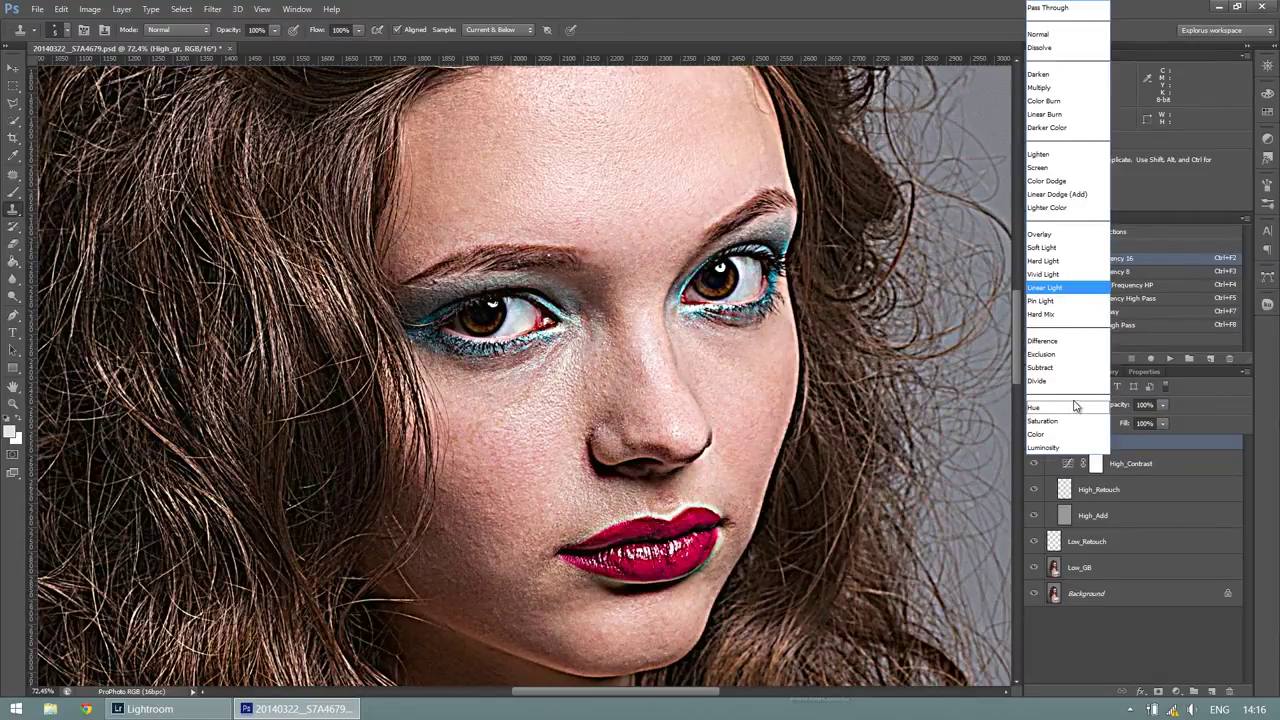
{"action": "left_click", "coordinate": [1034, 12]}
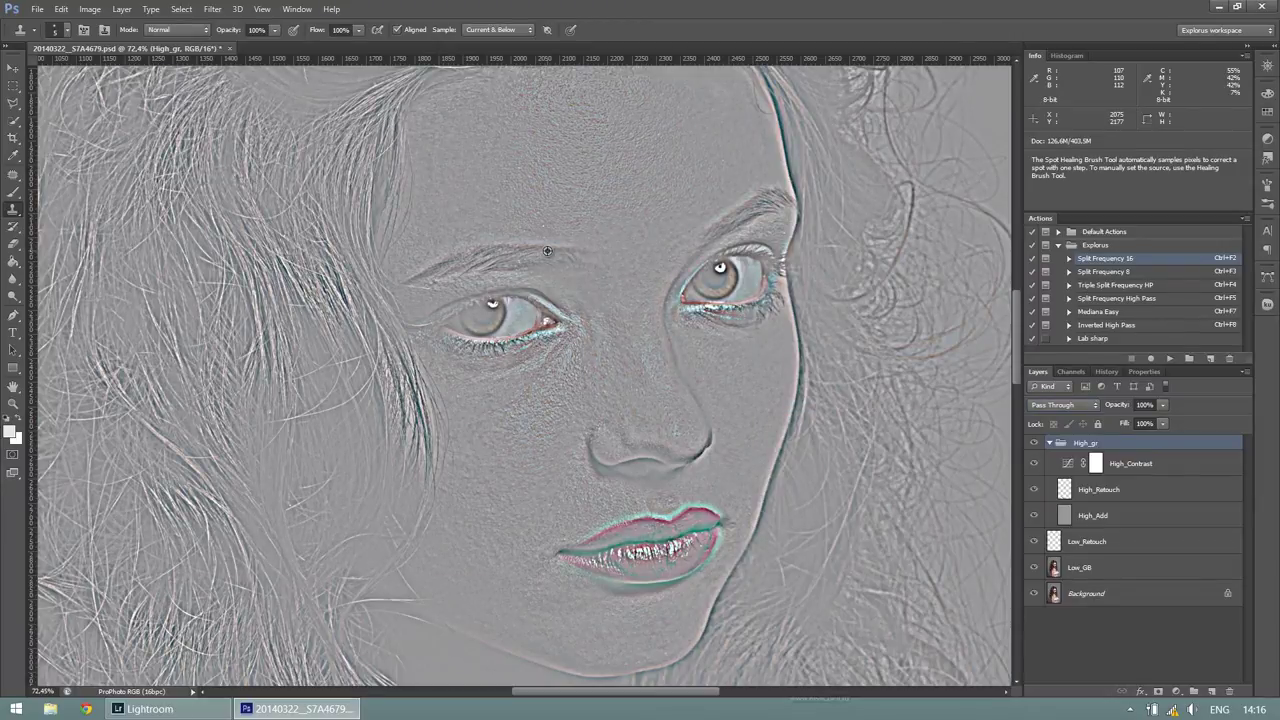
- Select the High_Retouch layer and adjust the brush size
{"action": "scroll", "coordinate": [547, 250], "scroll_direction": "up", "scroll_amount": 2}
{"action": "scroll", "coordinate": [552, 258], "scroll_direction": "up", "scroll_amount": 2}
{"action": "scroll", "coordinate": [559, 270], "scroll_direction": "up", "scroll_amount": 2}
{"action": "scroll", "coordinate": [559, 270], "scroll_direction": "up", "scroll_amount": 1}
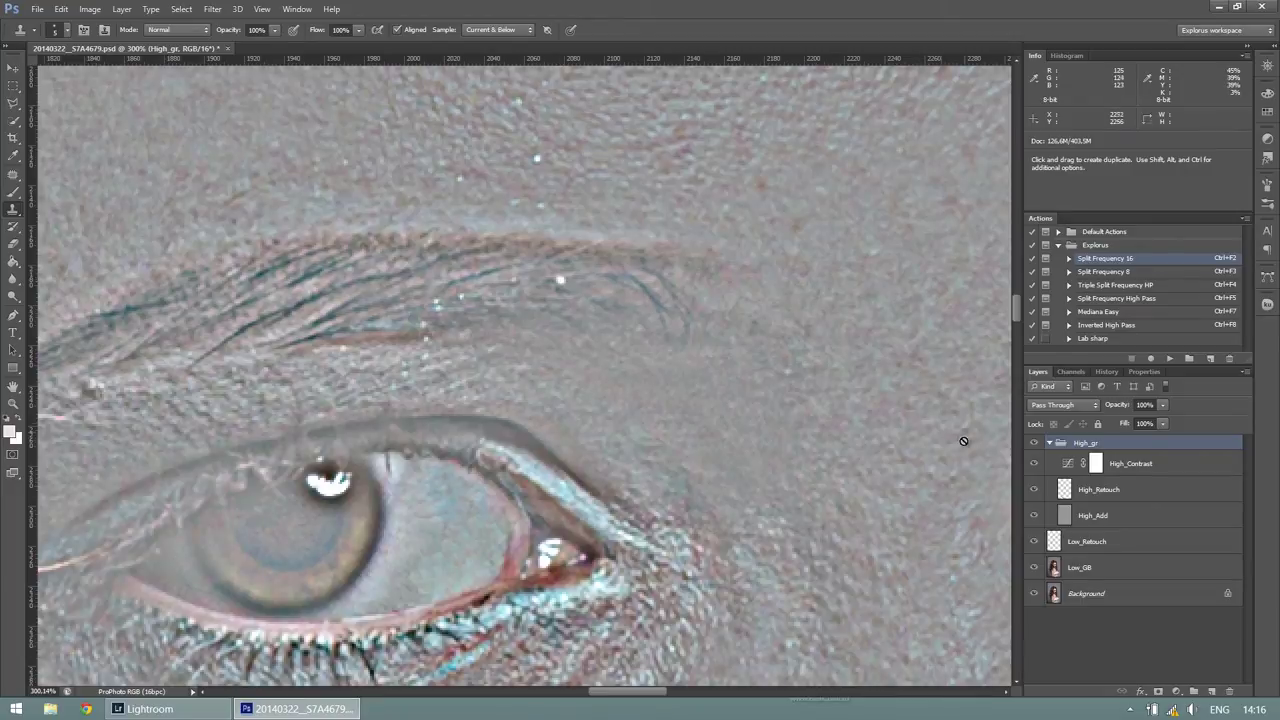
{"action": "left_click", "coordinate": [1099, 489]}
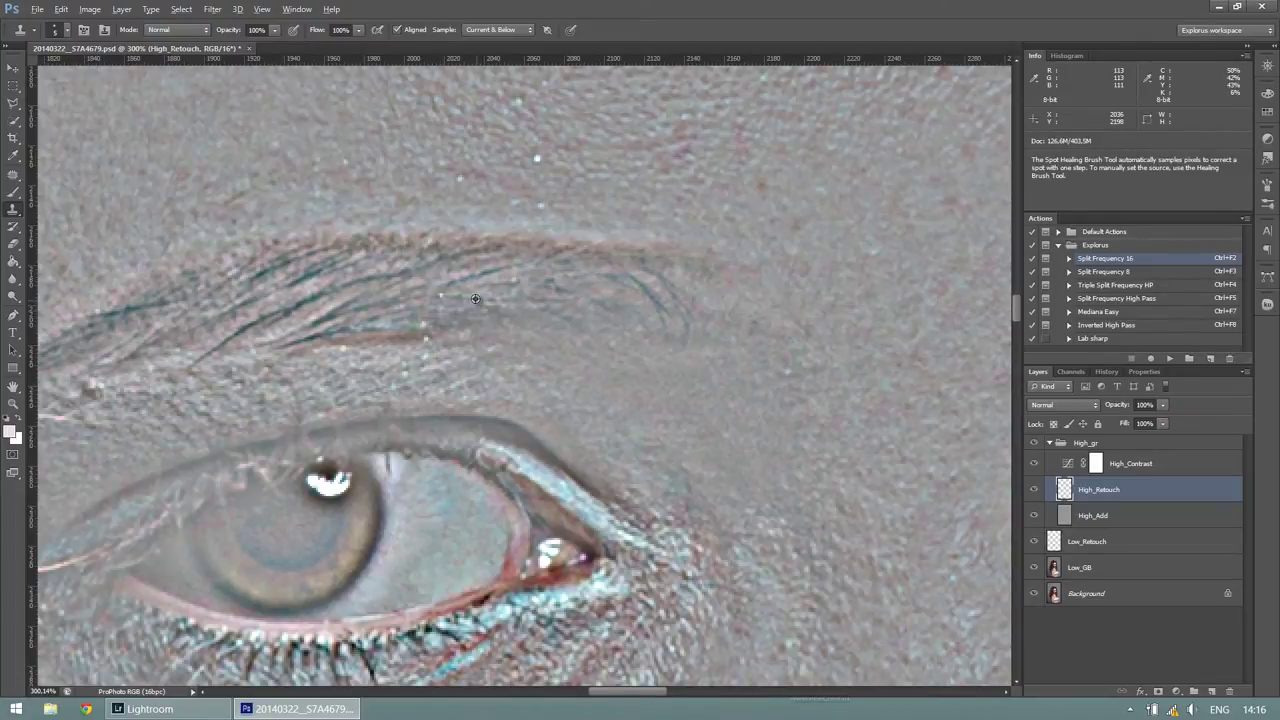
{"action": "right_click", "coordinate": [457, 328], "text": "alt"}
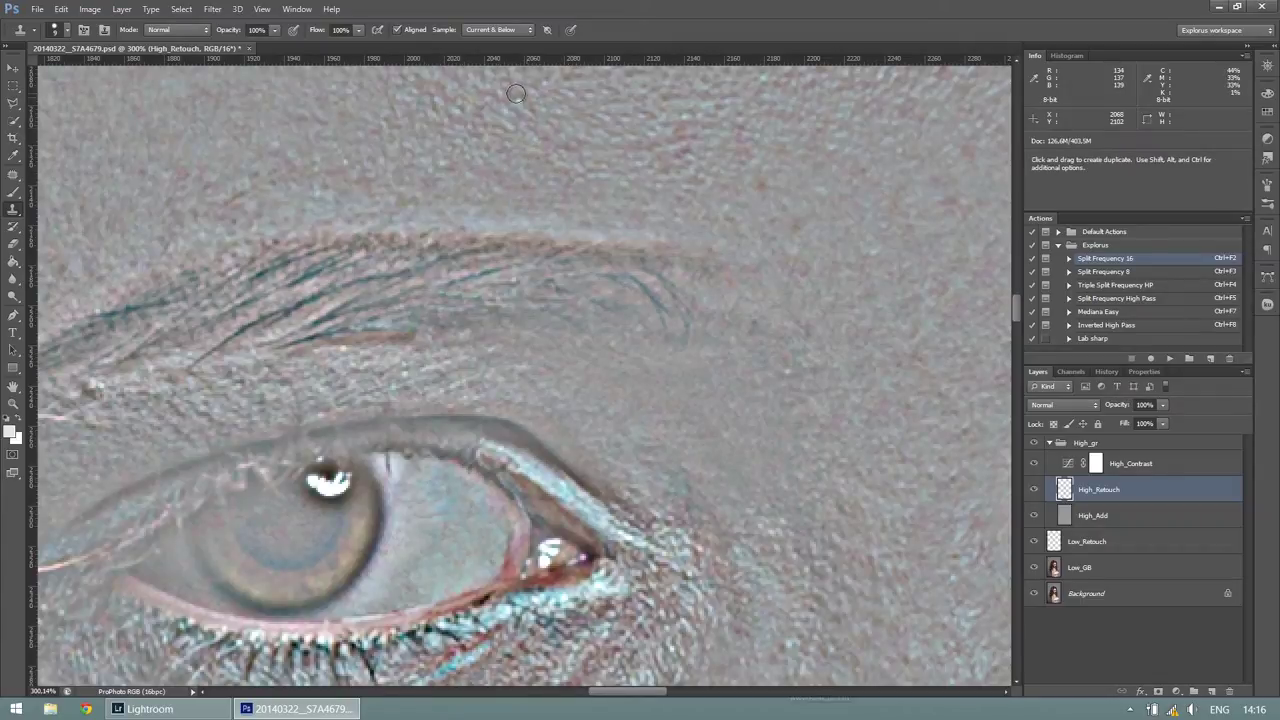
- Hide High_Contrast and set the High_gr group back to Linear Light
{"action": "scroll", "coordinate": [568, 240], "scroll_direction": "down", "scroll_amount": 3}
{"action": "scroll", "coordinate": [620, 300], "scroll_direction": "down", "scroll_amount": 3}
{"action": "scroll", "coordinate": [671, 343], "scroll_direction": "down", "scroll_amount": 2}
{"action": "scroll", "coordinate": [800, 380], "scroll_direction": "down", "scroll_amount": 2}
{"action": "scroll", "coordinate": [885, 392], "scroll_direction": "down", "scroll_amount": 1}
{"action": "scroll", "coordinate": [950, 380], "scroll_direction": "down", "scroll_amount": 1}
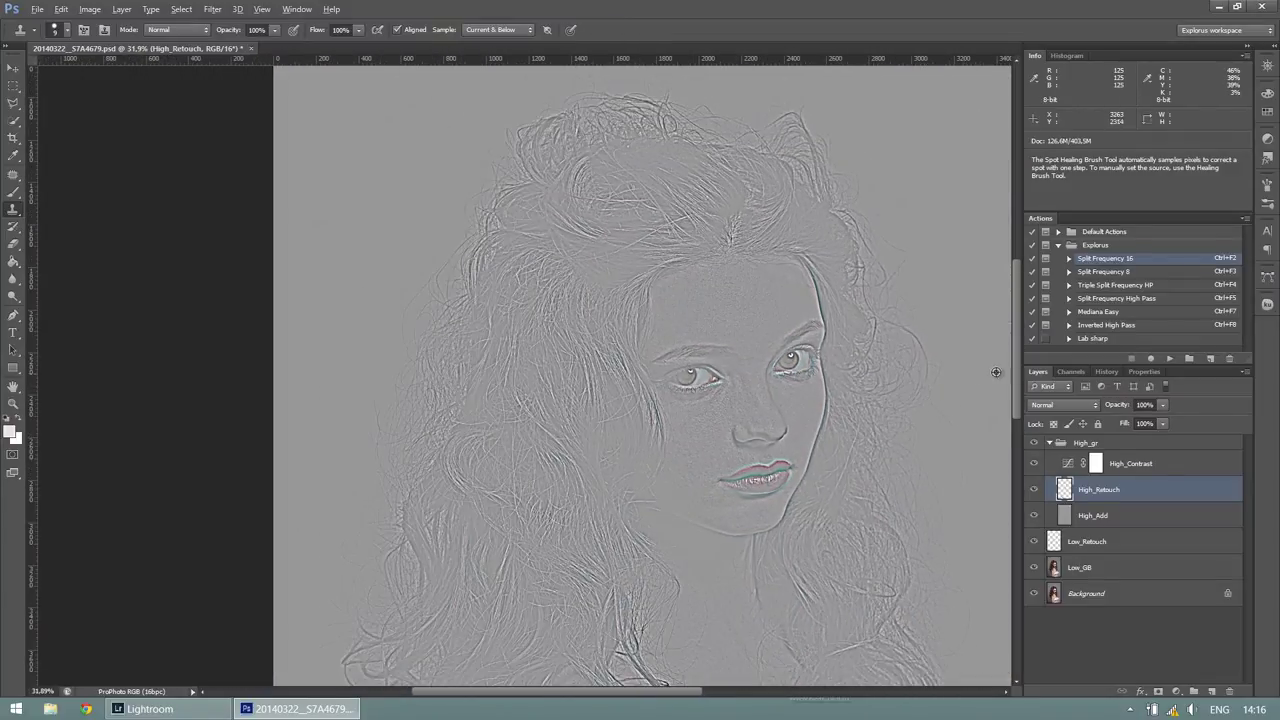
{"action": "left_click", "coordinate": [1034, 463]}
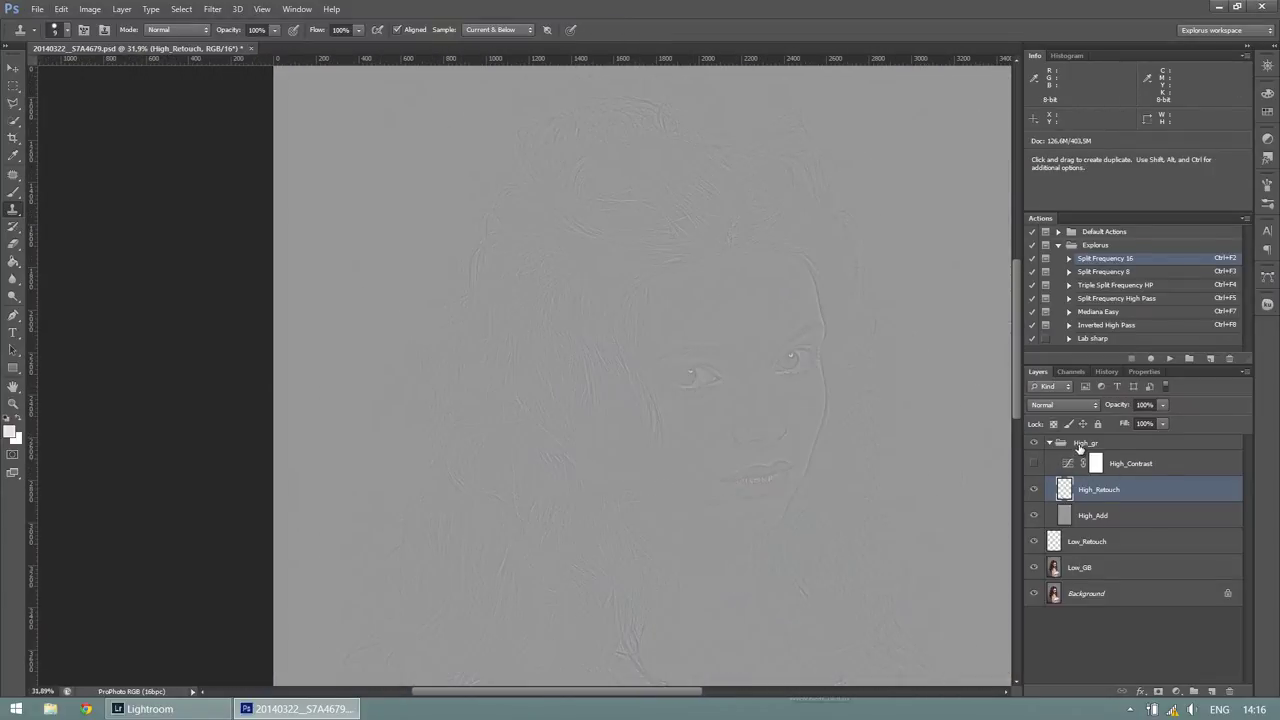
{"action": "left_click", "coordinate": [1085, 442]}
{"action": "left_click", "coordinate": [1065, 404]}
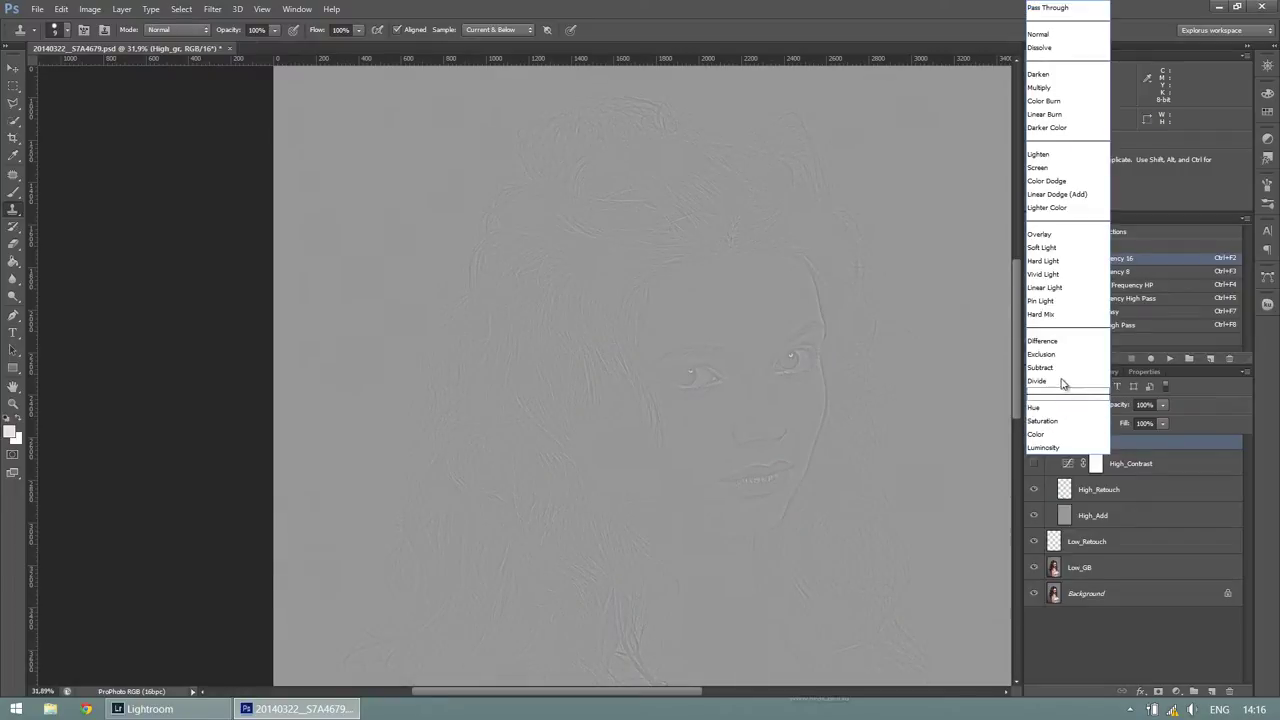
{"action": "left_click", "coordinate": [1062, 287]}
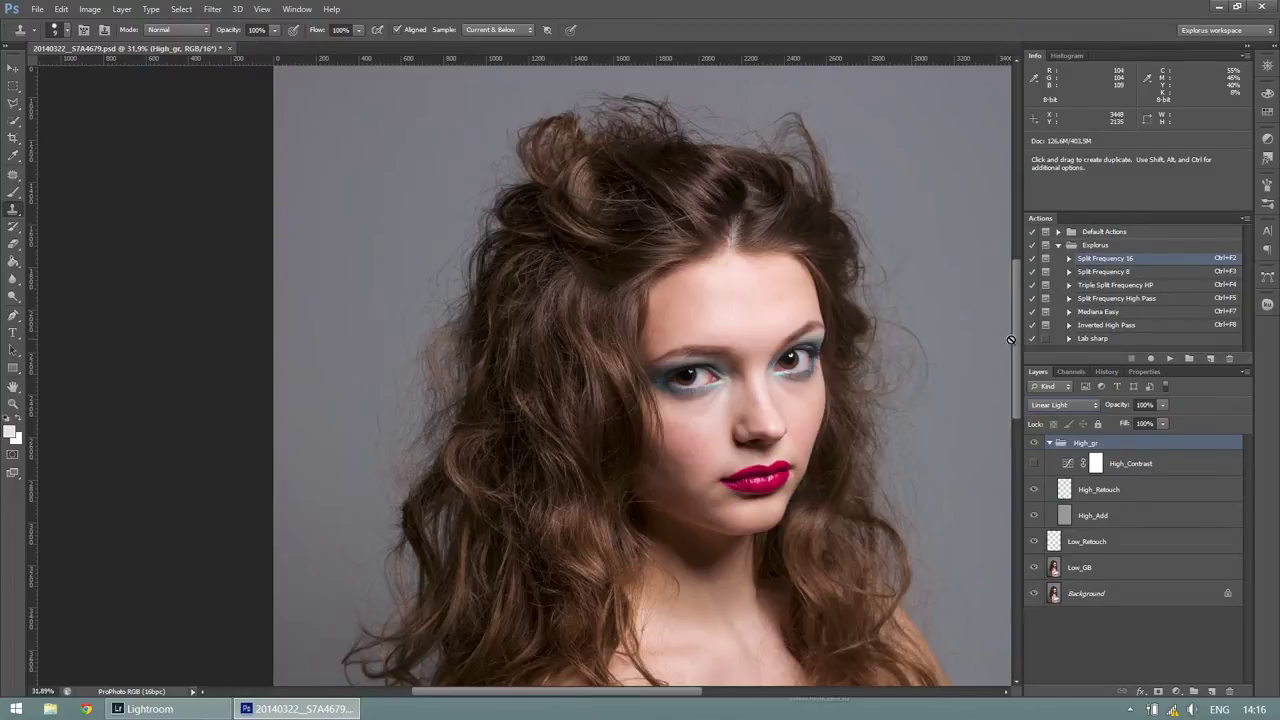
- Adjust the Layers panel and make Low_Retouch the active layer
{"action": "left_click_drag", "start_coordinate": [1016, 346], "coordinate": [1052, 480]}
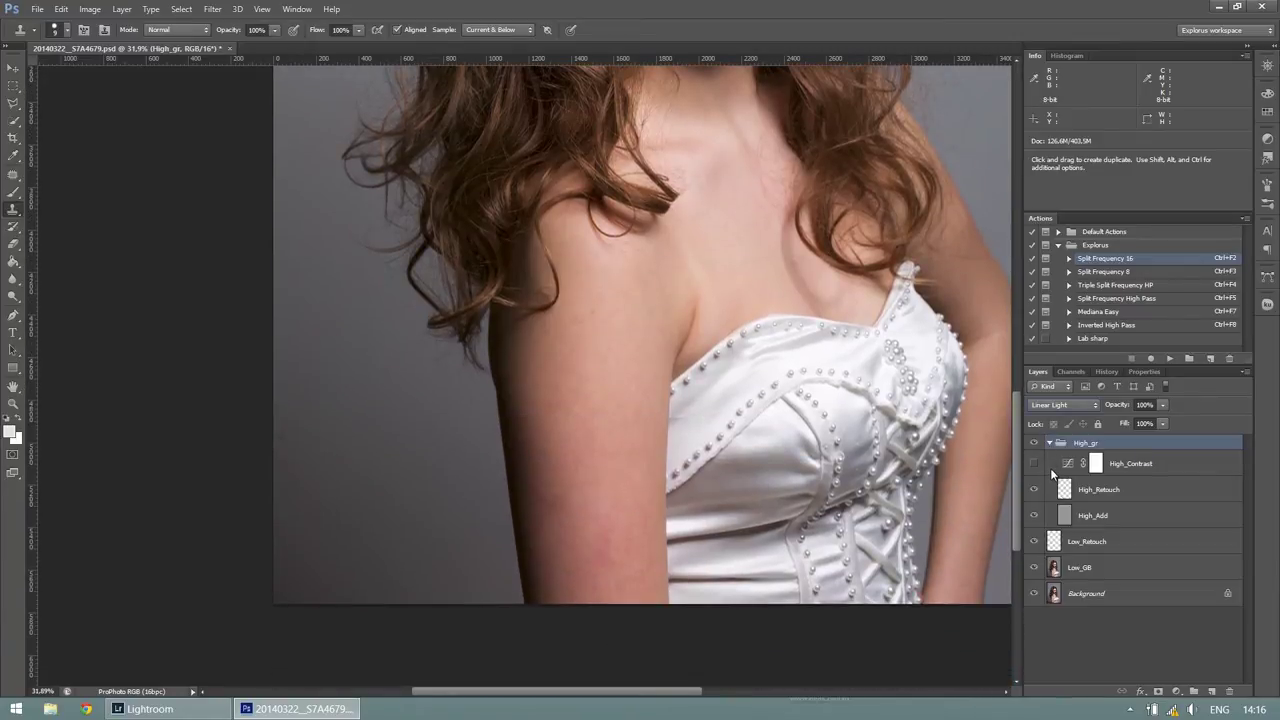
{"action": "left_click_drag", "start_coordinate": [1052, 480], "coordinate": [1044, 354]}
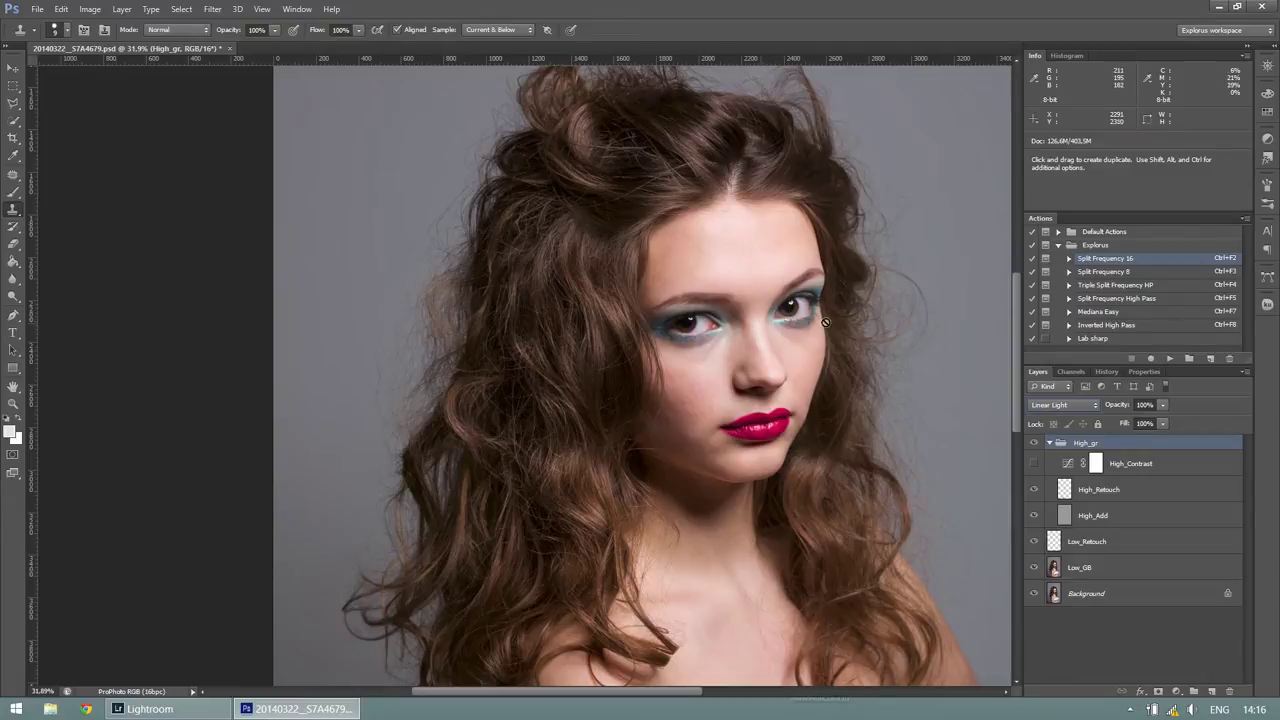
{"action": "left_click", "coordinate": [1109, 543]}
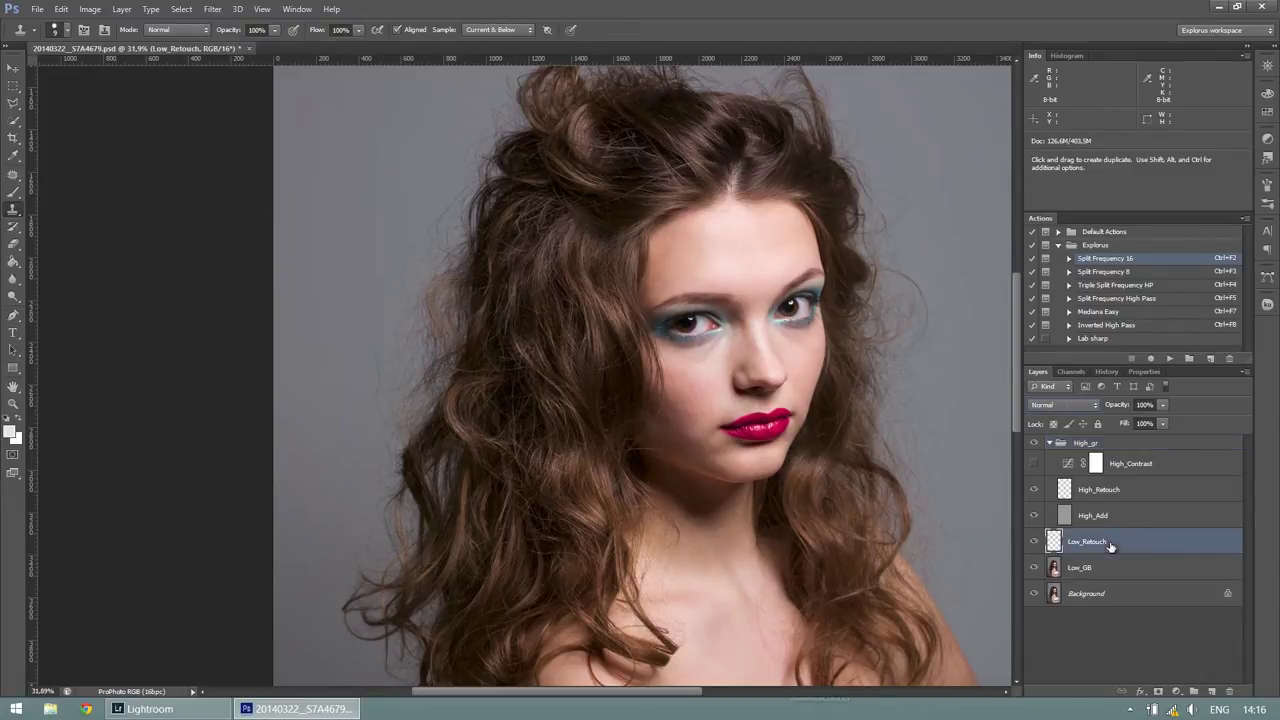
- Switch to a soft Brush, pick up a skin tone, and settle on about 80 px
{"action": "left_click", "coordinate": [13, 192]}
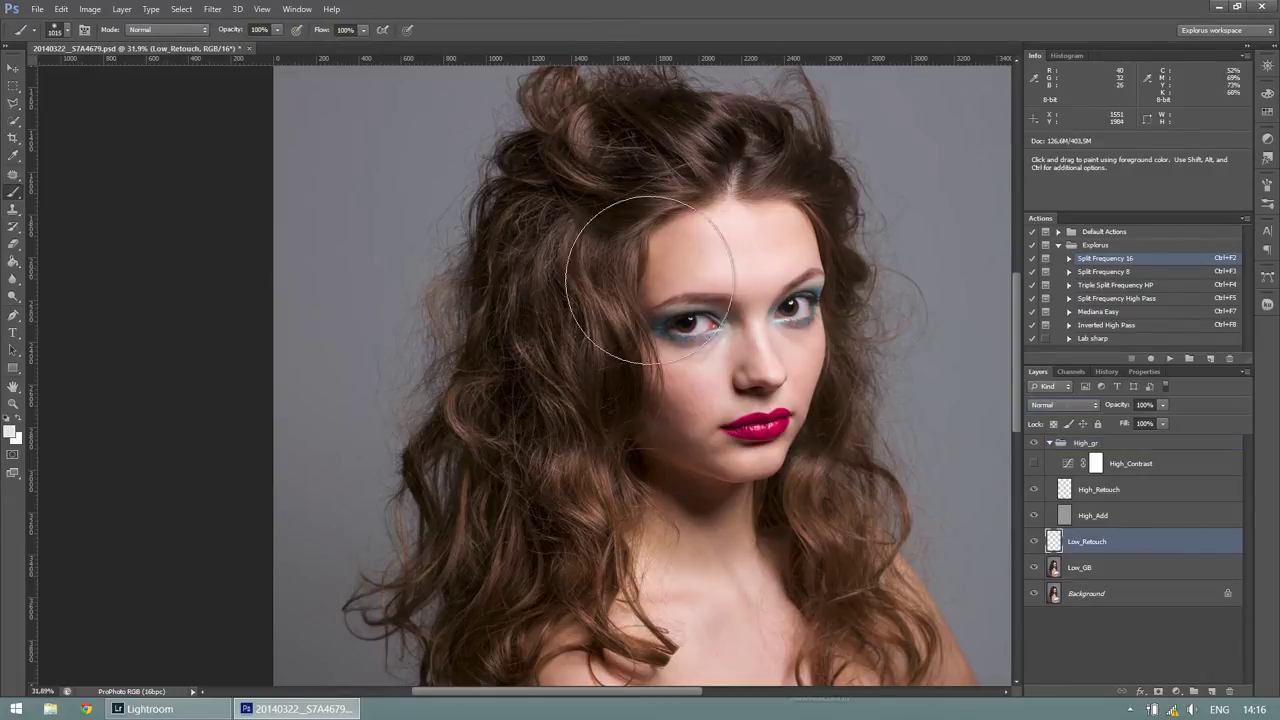
{"action": "left_click_drag", "start_coordinate": [754, 286], "coordinate": [669, 275]}
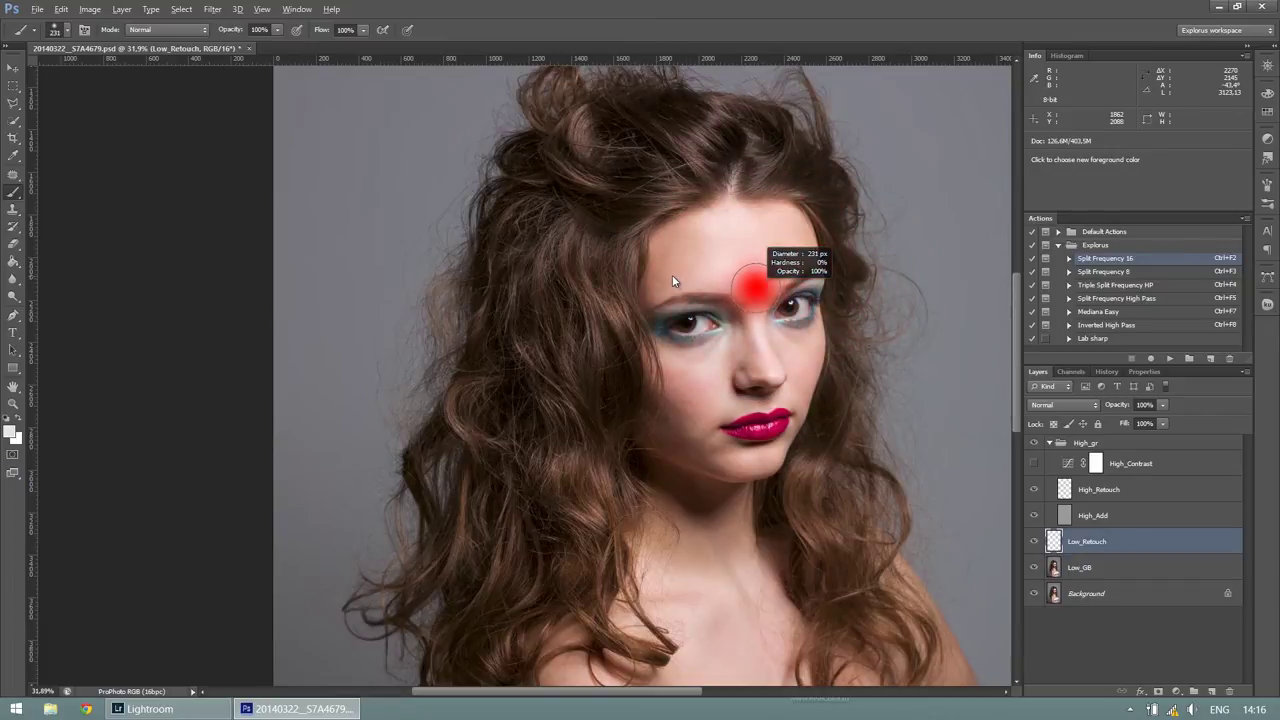
{"action": "scroll", "coordinate": [755, 272], "scroll_direction": "up", "scroll_amount": 5}
{"action": "scroll", "coordinate": [752, 270], "scroll_direction": "up", "scroll_amount": 1}
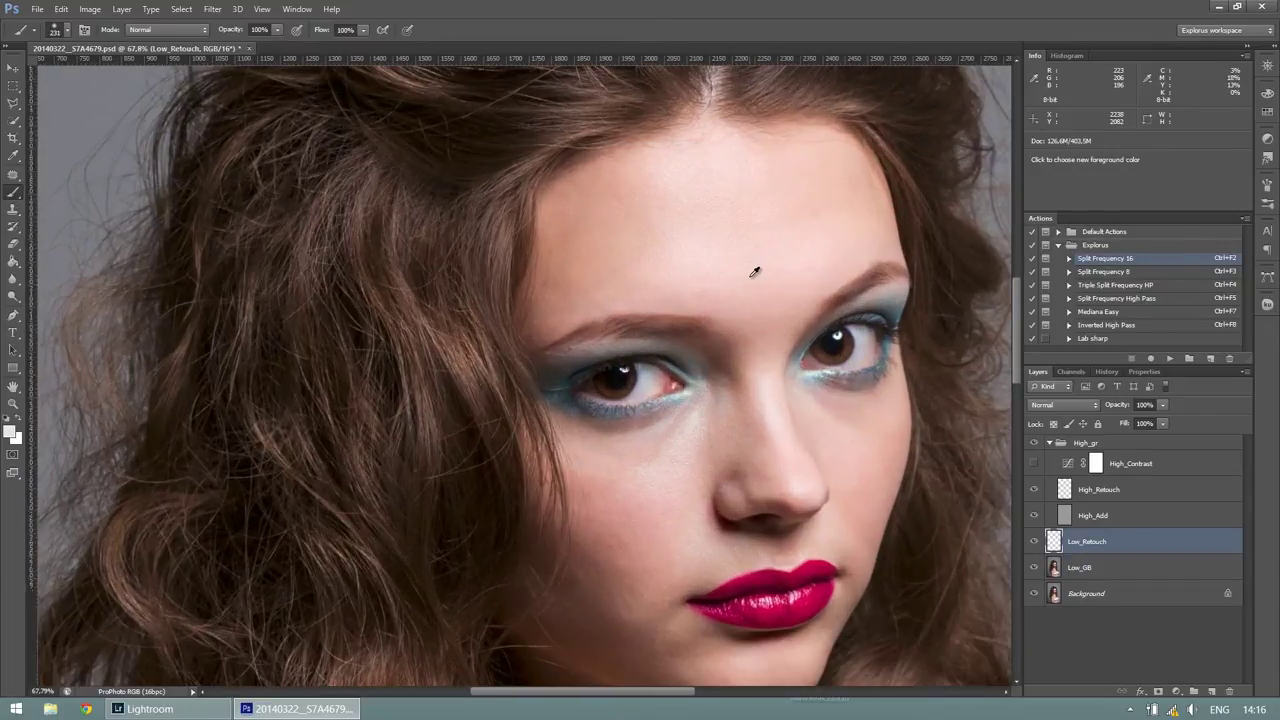
{"action": "scroll", "coordinate": [790, 262], "scroll_direction": "up", "scroll_amount": 3}
{"action": "scroll", "coordinate": [886, 200], "scroll_direction": "up", "scroll_amount": 2}
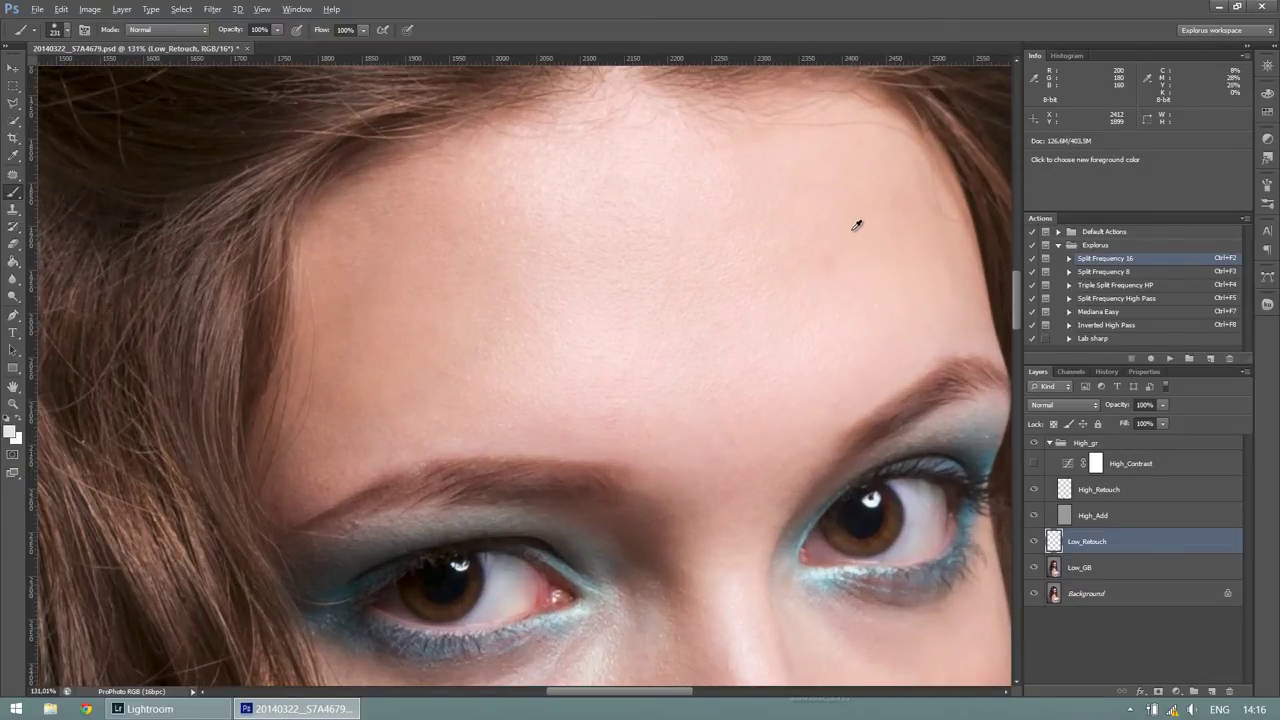
{"action": "left_click", "coordinate": [856, 225], "text": "alt"}
{"action": "type", "text": "13"}
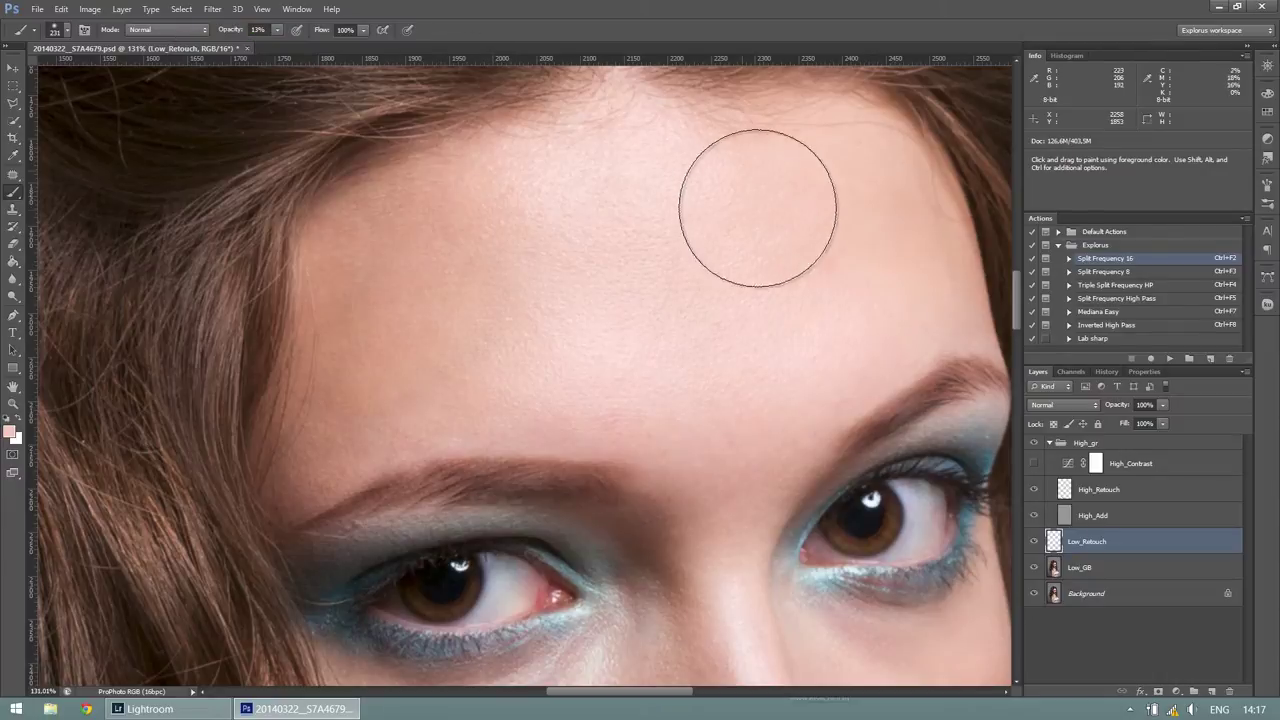
{"action": "left_click_drag", "start_coordinate": [807, 225], "coordinate": [732, 218]}
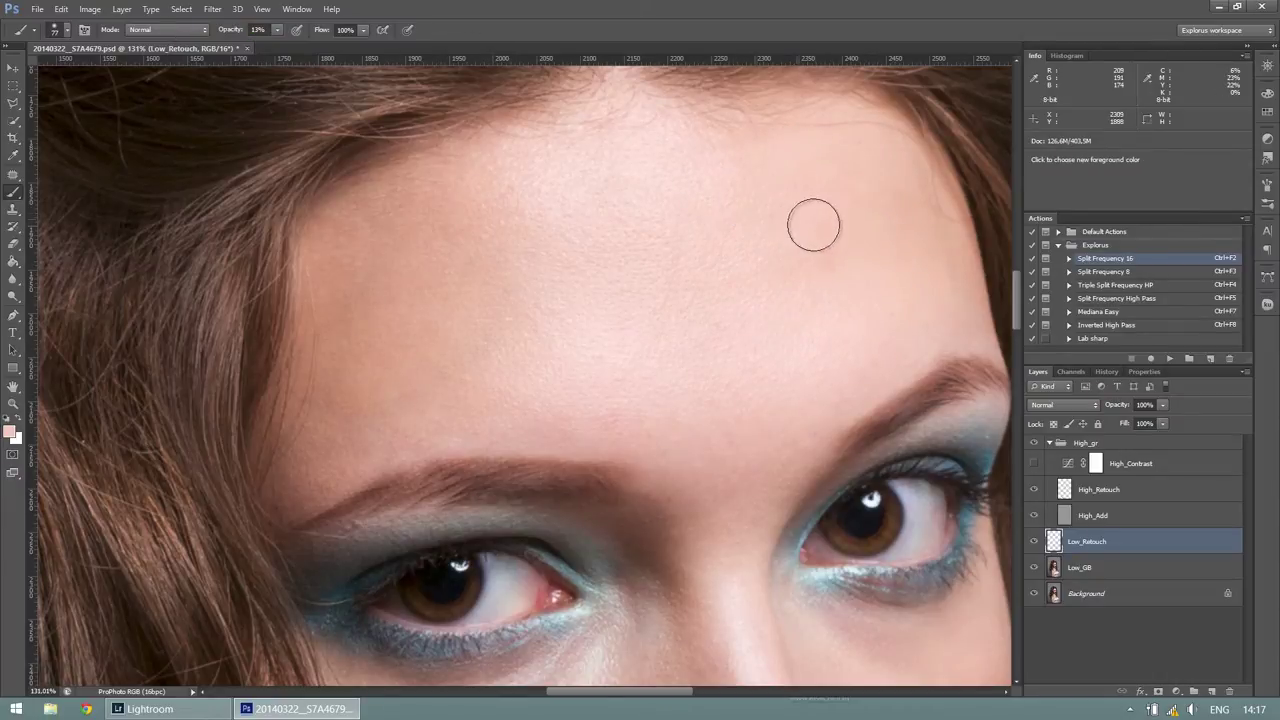
{"action": "mouse_move", "coordinate": [876, 257]}
{"action": "left_mouse_down"}
{"action": "mouse_move", "coordinate": [857, 226]}
{"action": "mouse_move", "coordinate": [817, 263]}
{"action": "mouse_move", "coordinate": [840, 260]}
{"action": "mouse_move", "coordinate": [826, 271]}
{"action": "left_mouse_up"}
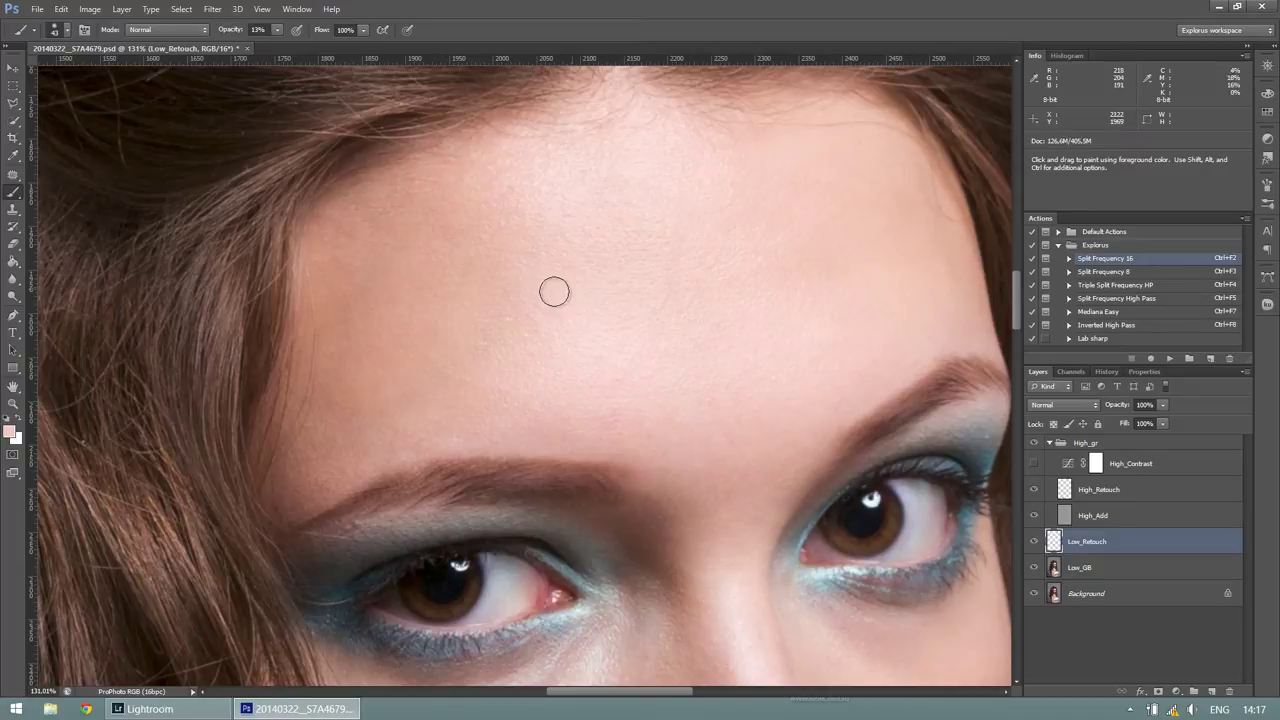
{"action": "left_click_drag", "start_coordinate": [551, 289], "coordinate": [565, 287]}
- Paint sampled forehead skin tone across the upper forehead at 13% opacity
{"action": "left_click", "coordinate": [451, 249], "text": "alt"}
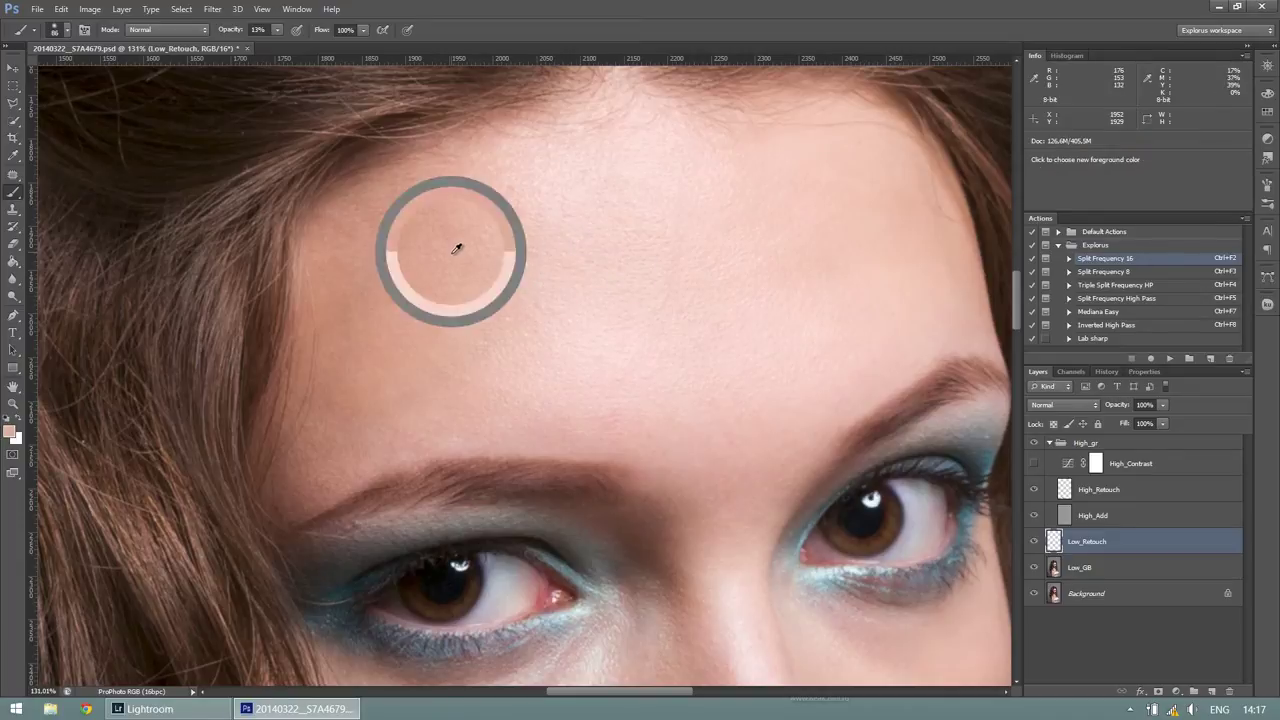
{"action": "mouse_move", "coordinate": [490, 347]}
{"action": "left_mouse_down"}
{"action": "mouse_move", "coordinate": [514, 346]}
{"action": "mouse_move", "coordinate": [497, 226]}
{"action": "mouse_move", "coordinate": [603, 191]}
{"action": "mouse_move", "coordinate": [566, 306]}
{"action": "mouse_move", "coordinate": [606, 189]}
{"action": "mouse_move", "coordinate": [829, 194]}
{"action": "mouse_move", "coordinate": [805, 225]}
{"action": "left_mouse_up"}
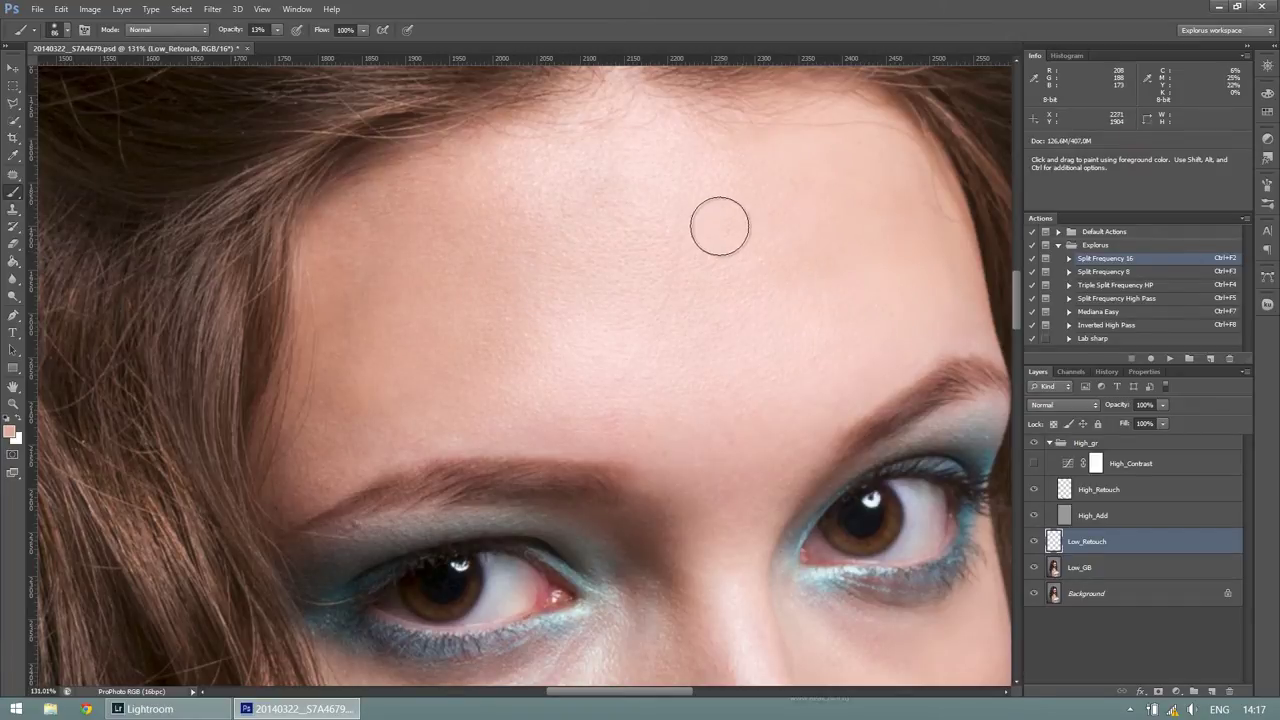
{"action": "left_click", "coordinate": [663, 178], "text": "alt"}
{"action": "scroll", "coordinate": [714, 300], "scroll_direction": "down", "scroll_amount": 1}
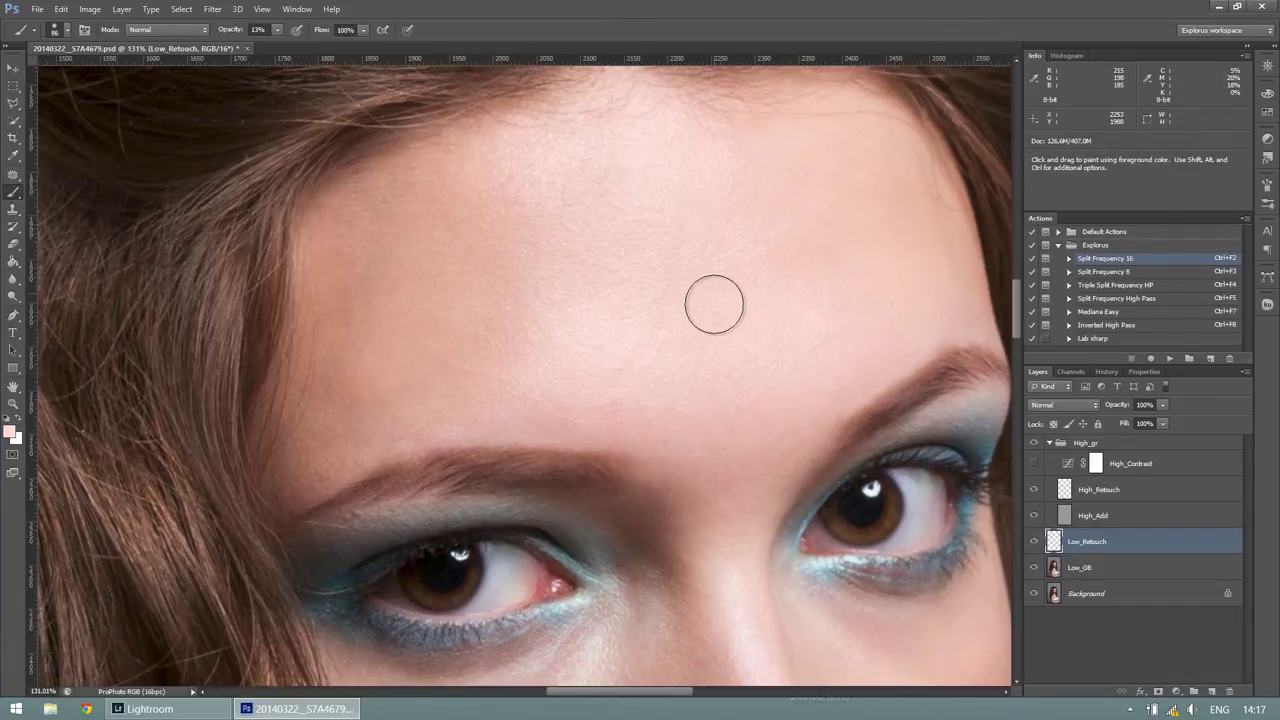
{"action": "scroll", "coordinate": [714, 297], "scroll_direction": "down", "scroll_amount": 3}
{"action": "scroll", "coordinate": [712, 290], "scroll_direction": "down", "scroll_amount": 3}
{"action": "scroll", "coordinate": [712, 287], "scroll_direction": "down", "scroll_amount": 1}
- Sample under-eye skin colours with the brush at about 57 px
{"action": "left_click", "coordinate": [724, 330], "text": "alt"}
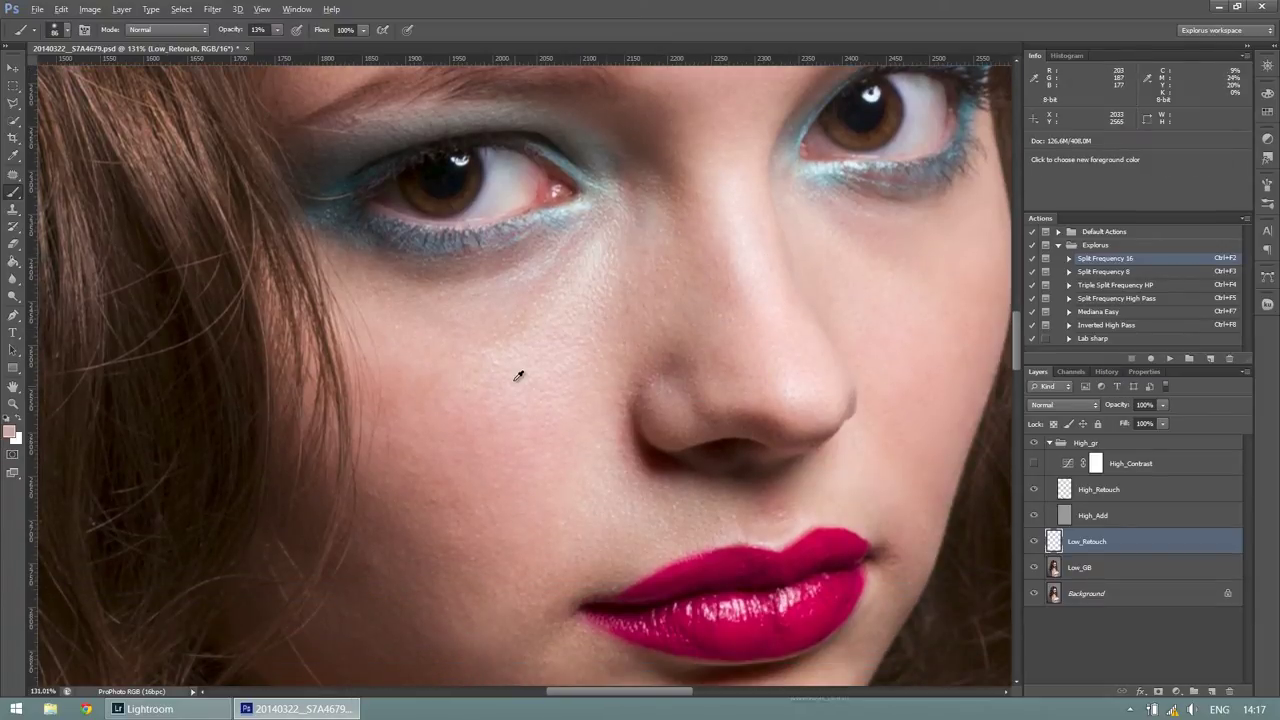
{"action": "left_click", "coordinate": [572, 305], "text": "alt"}
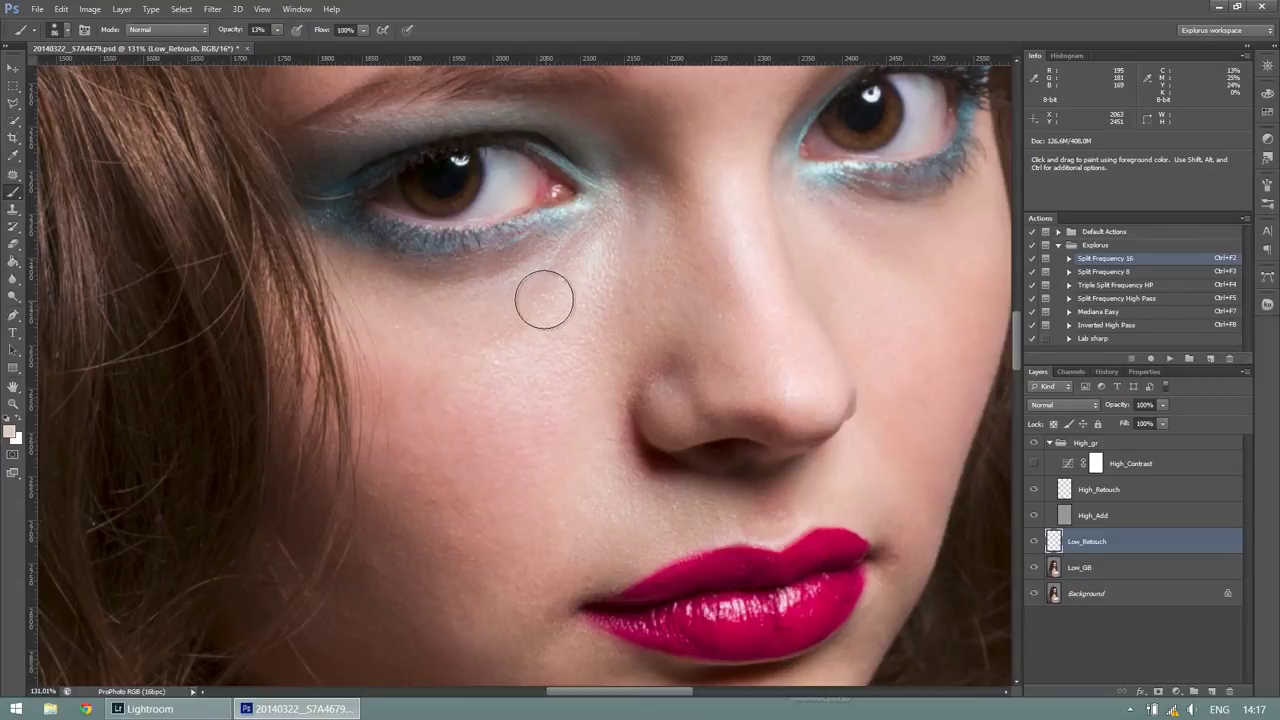
{"action": "right_click", "coordinate": [537, 305], "text": "alt"}
{"action": "left_click", "coordinate": [540, 314], "text": "alt"}
{"action": "left_click", "coordinate": [543, 337], "text": "alt"}
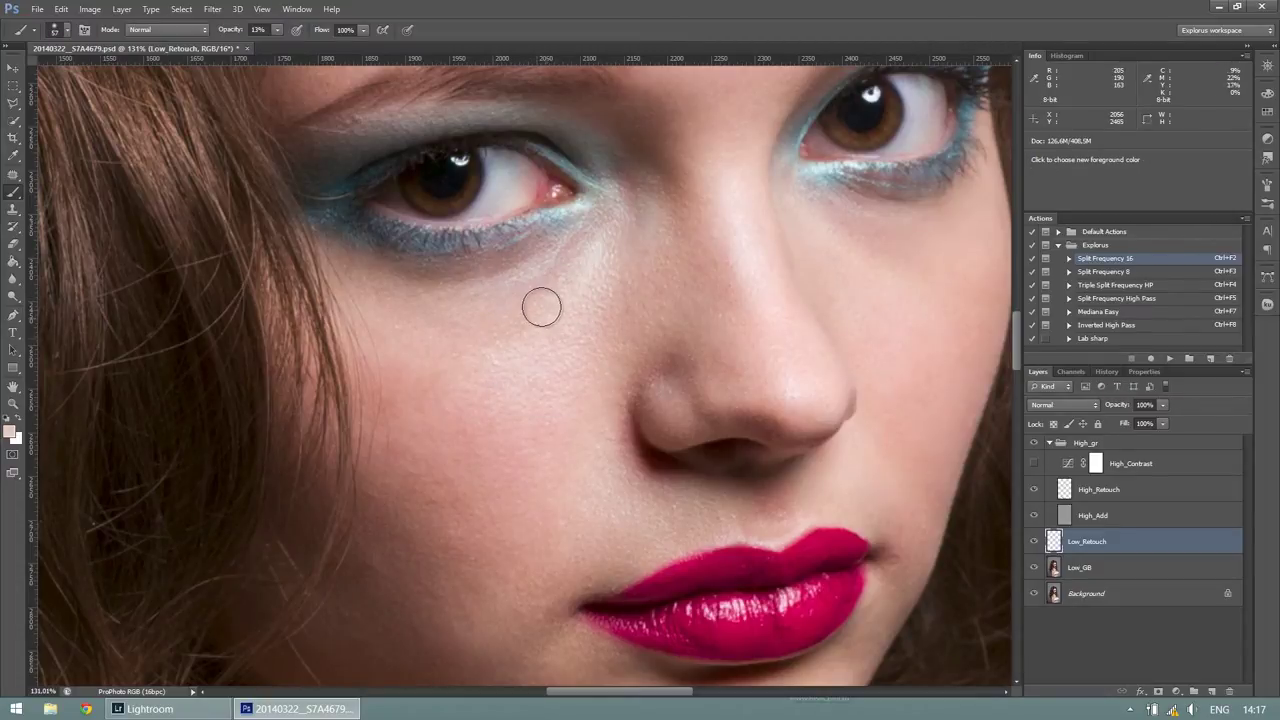
{"action": "left_click", "coordinate": [586, 256], "text": "alt"}
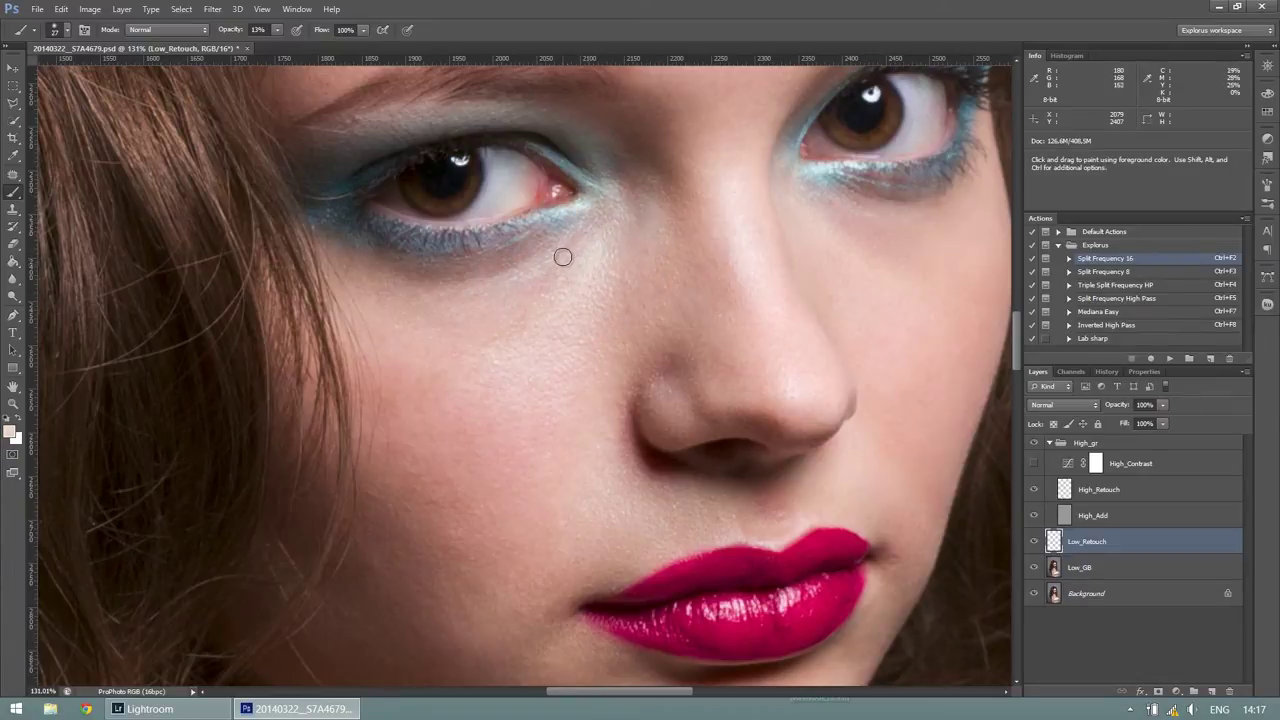
{"action": "left_click", "coordinate": [534, 288], "text": "alt"}
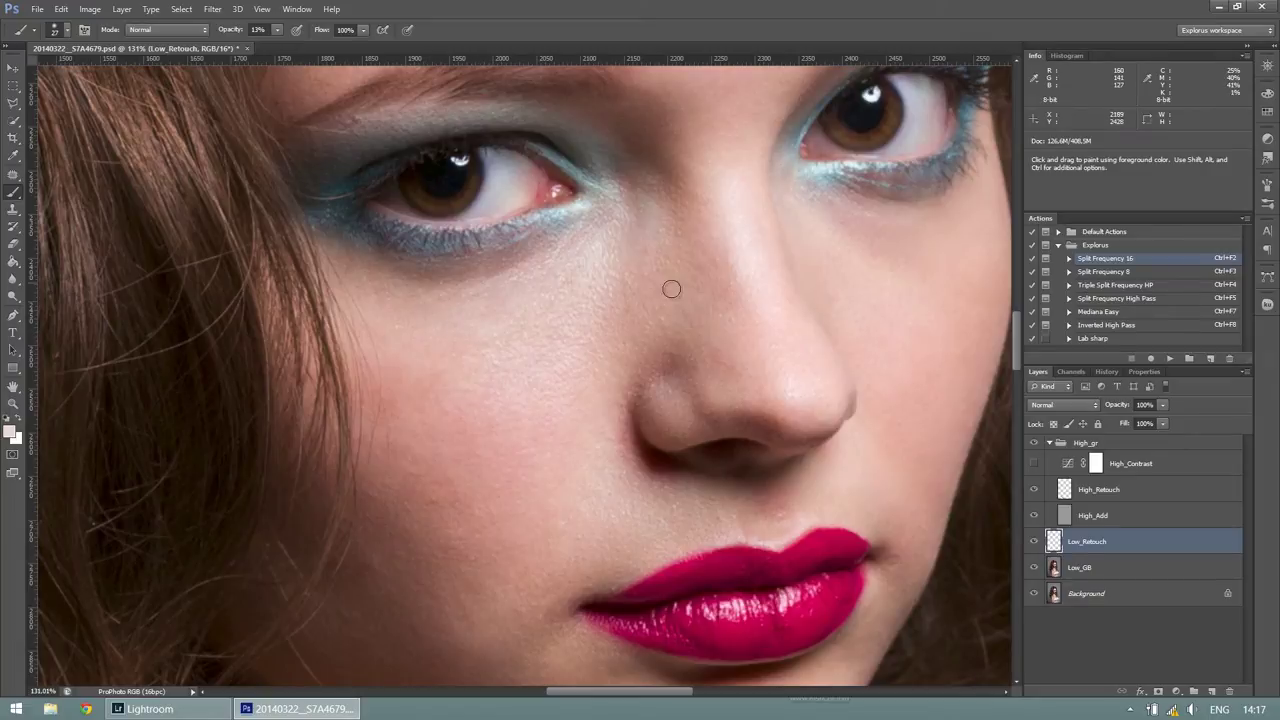
- Even out the right cheek and under-eye tone with sampled skin colour
{"action": "left_click", "coordinate": [950, 245], "text": "alt"}
{"action": "right_click", "coordinate": [901, 242], "text": "alt"}
{"action": "mouse_move", "coordinate": [871, 237]}
{"action": "left_mouse_down"}
{"action": "mouse_move", "coordinate": [883, 237]}
{"action": "mouse_move", "coordinate": [866, 223]}
{"action": "mouse_move", "coordinate": [880, 240]}
{"action": "mouse_move", "coordinate": [937, 249]}
{"action": "mouse_move", "coordinate": [900, 231]}
{"action": "mouse_move", "coordinate": [817, 231]}
{"action": "mouse_move", "coordinate": [854, 246]}
{"action": "mouse_move", "coordinate": [831, 234]}
{"action": "mouse_move", "coordinate": [834, 254]}
{"action": "mouse_move", "coordinate": [949, 274]}
{"action": "mouse_move", "coordinate": [877, 277]}
{"action": "mouse_move", "coordinate": [991, 260]}
{"action": "left_mouse_up"}
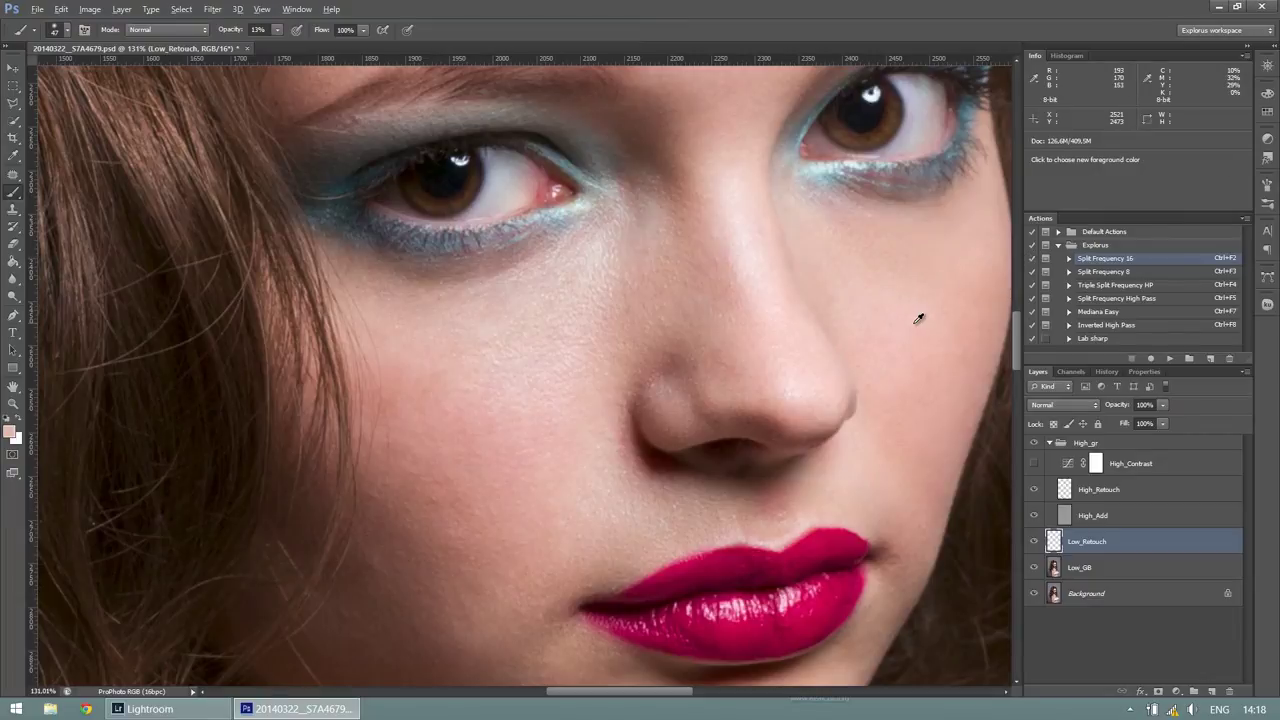
{"action": "mouse_move", "coordinate": [902, 287]}
{"action": "left_mouse_down"}
{"action": "mouse_move", "coordinate": [906, 249]}
{"action": "mouse_move", "coordinate": [813, 211]}
{"action": "mouse_move", "coordinate": [923, 251]}
{"action": "mouse_move", "coordinate": [969, 300]}
{"action": "mouse_move", "coordinate": [938, 309]}
{"action": "mouse_move", "coordinate": [894, 357]}
{"action": "mouse_move", "coordinate": [877, 334]}
{"action": "mouse_move", "coordinate": [866, 346]}
{"action": "mouse_move", "coordinate": [824, 261]}
{"action": "left_mouse_up"}
{"action": "left_click", "coordinate": [946, 243], "text": "alt"}
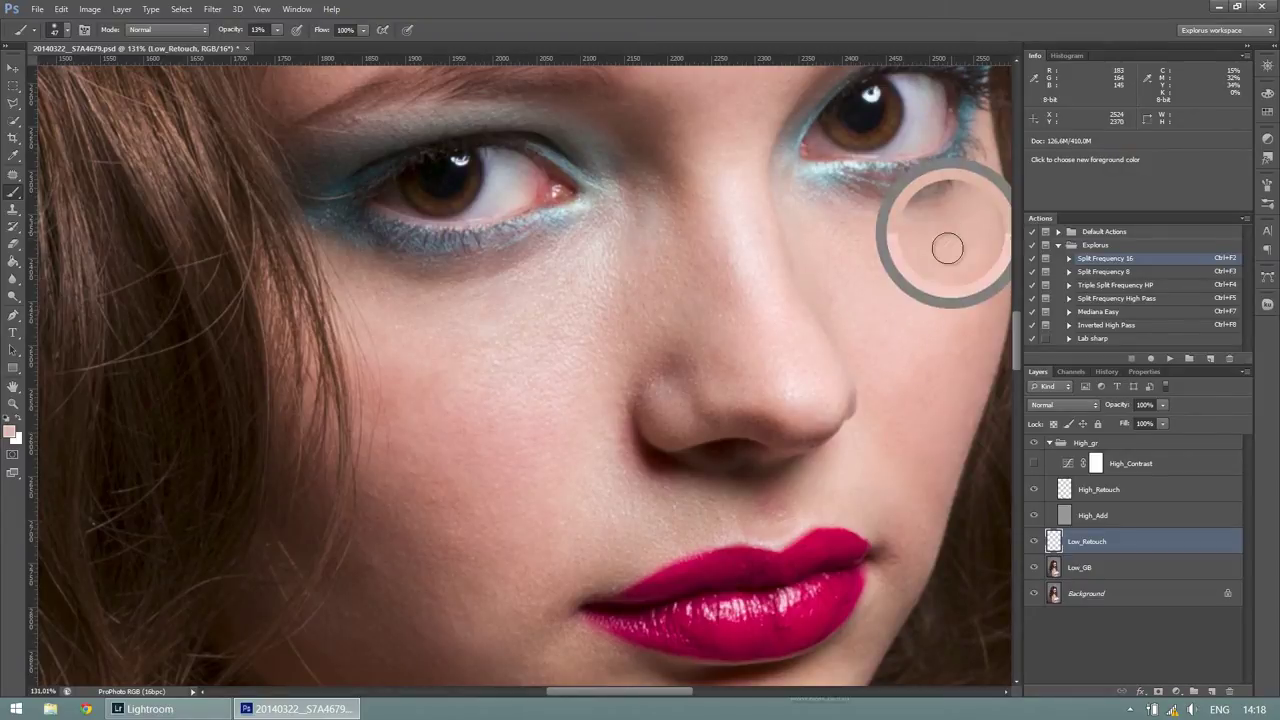
{"action": "mouse_move", "coordinate": [870, 279]}
{"action": "left_mouse_down"}
{"action": "mouse_move", "coordinate": [914, 306]}
{"action": "mouse_move", "coordinate": [880, 260]}
{"action": "left_mouse_up"}
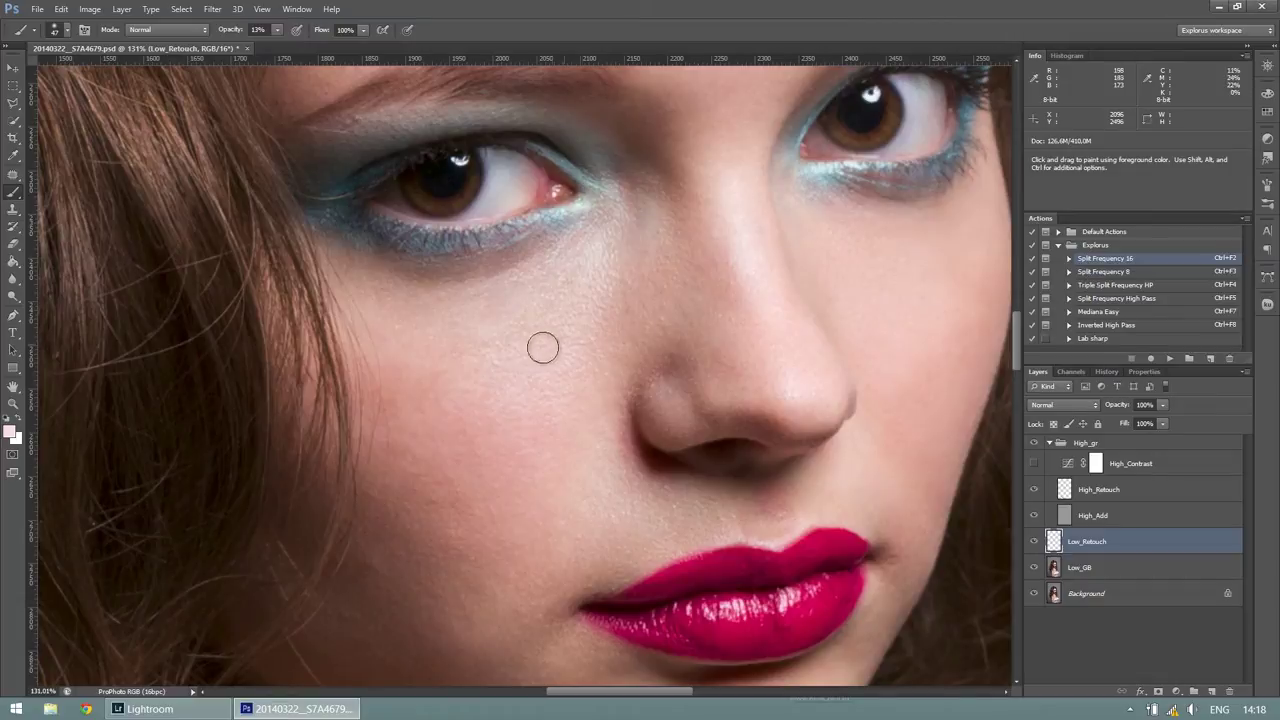
{"action": "left_click", "coordinate": [589, 281], "text": "alt"}
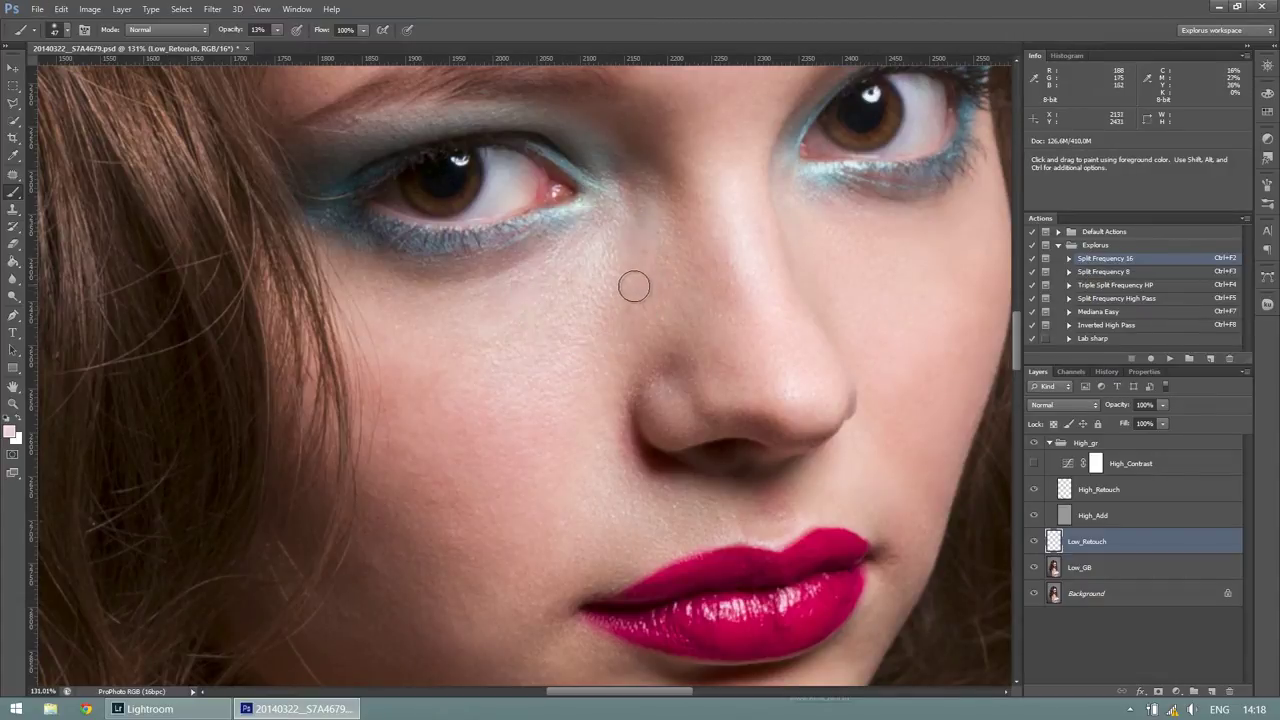
{"action": "left_click_drag", "start_coordinate": [540, 341], "coordinate": [521, 328]}
{"action": "scroll", "coordinate": [543, 394], "scroll_direction": "down", "scroll_amount": 2}
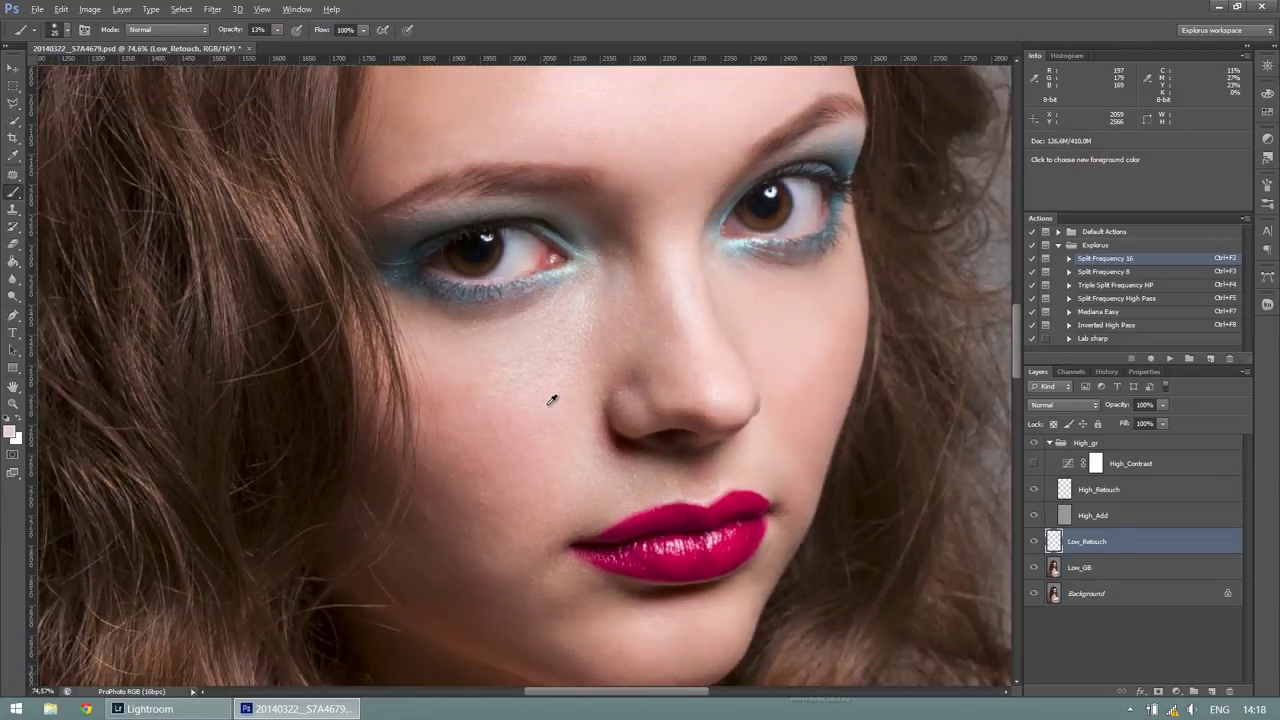
- Toggle Background solo to compare the retouch against the original
{"action": "scroll", "coordinate": [543, 394], "scroll_direction": "down", "scroll_amount": 2}
{"action": "scroll", "coordinate": [560, 400], "scroll_direction": "down", "scroll_amount": 2}
{"action": "scroll", "coordinate": [560, 404], "scroll_direction": "down", "scroll_amount": 1}
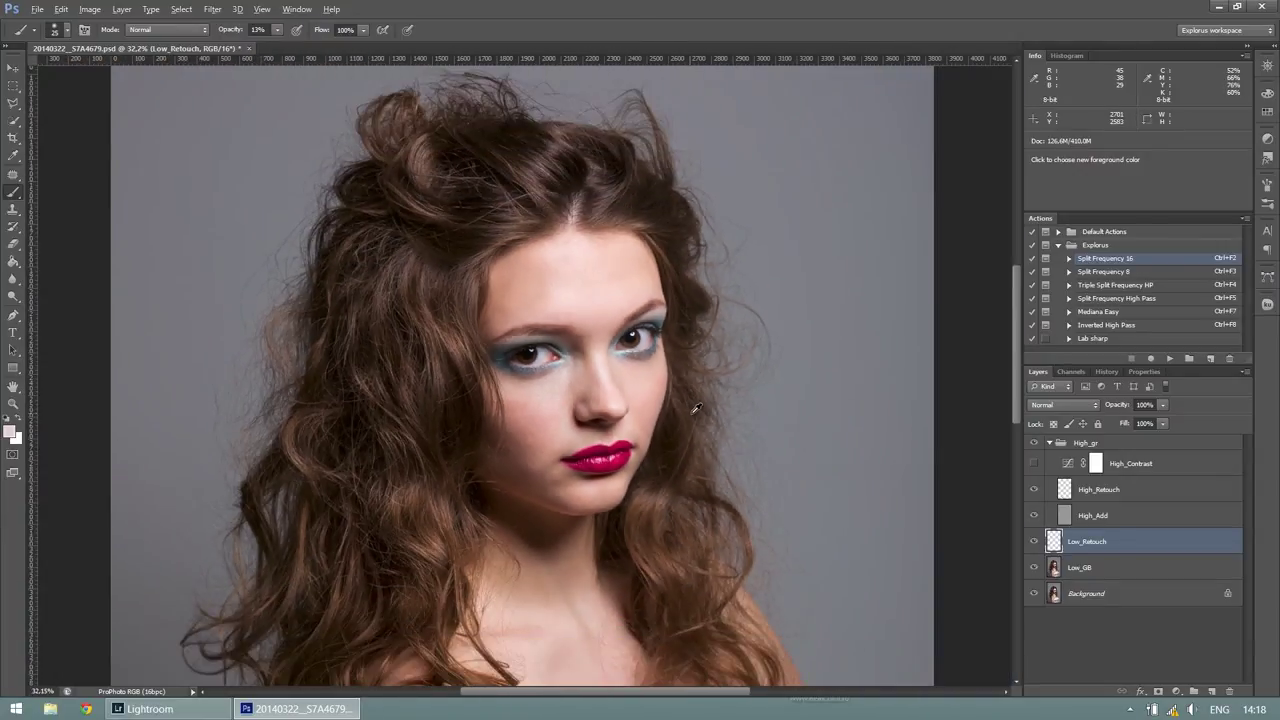
{"action": "scroll", "coordinate": [696, 408], "scroll_direction": "down", "scroll_amount": 1}
{"action": "left_click", "coordinate": [1036, 594], "text": "alt"}
{"action": "left_click", "coordinate": [1035, 595], "text": "alt"}
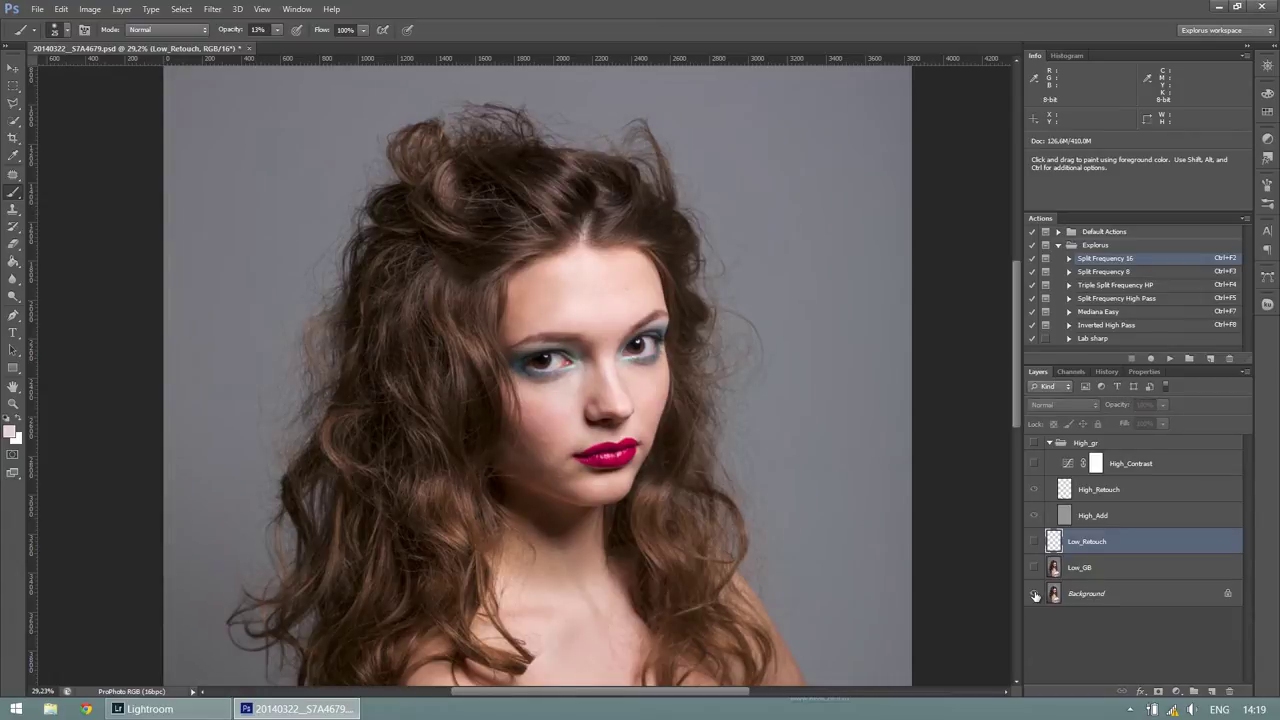
{"action": "left_click", "coordinate": [1035, 595], "text": "alt"}
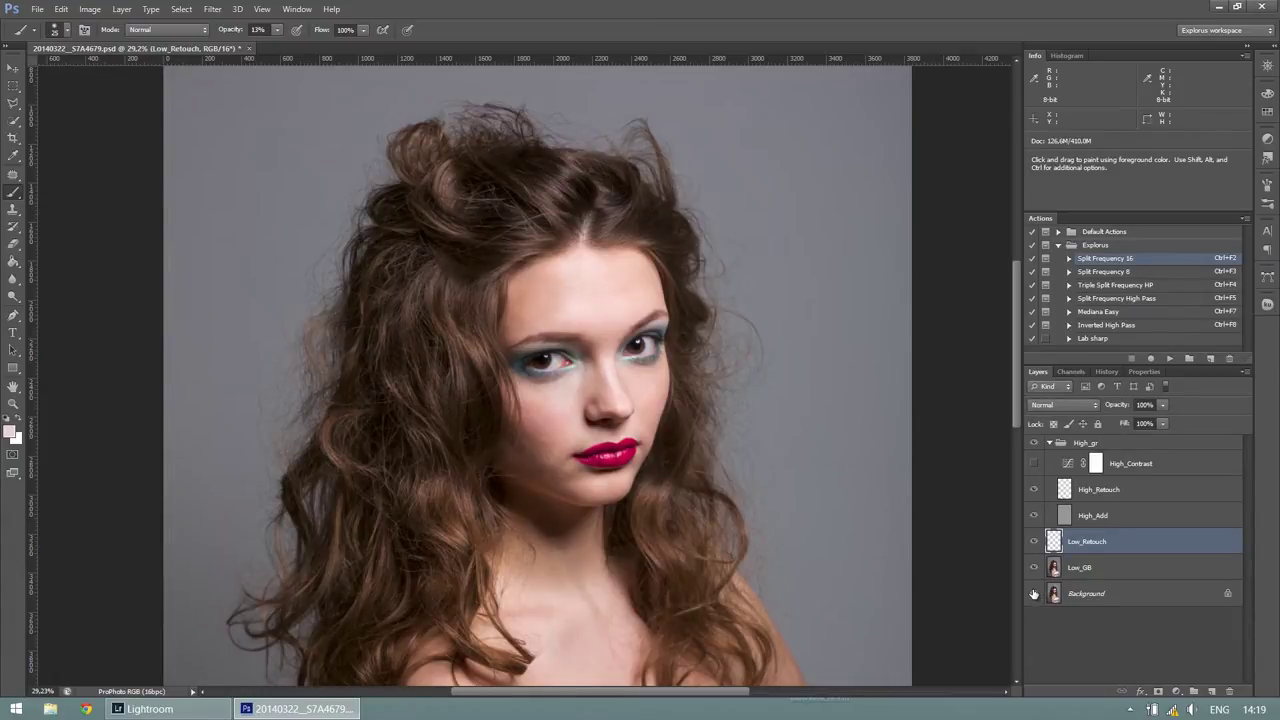
- Pick up nearby skin tones around the left cheek as paint colour
{"action": "scroll", "coordinate": [656, 424], "scroll_direction": "up", "scroll_amount": 2}
{"action": "scroll", "coordinate": [656, 424], "scroll_direction": "up", "scroll_amount": 2}
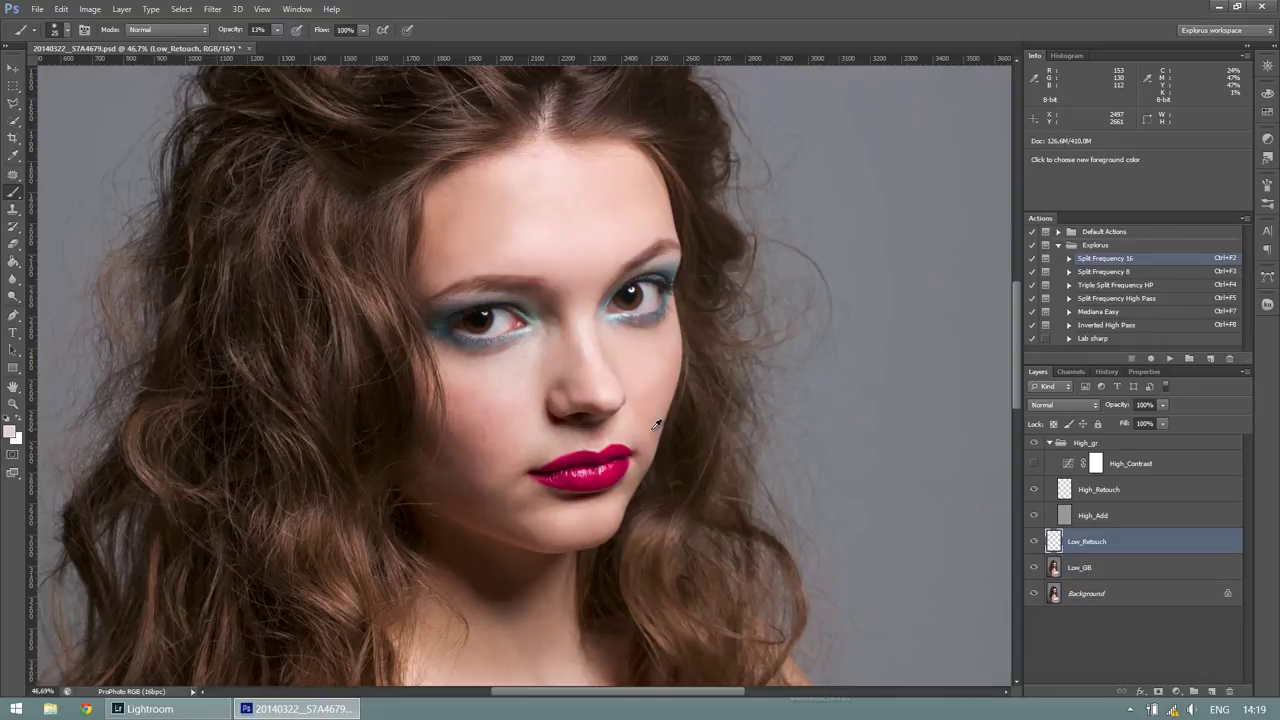
{"action": "scroll", "coordinate": [656, 424], "scroll_direction": "up", "scroll_amount": 2}
{"action": "scroll", "coordinate": [656, 424], "scroll_direction": "up", "scroll_amount": 1}
{"action": "scroll", "coordinate": [656, 424], "scroll_direction": "up", "scroll_amount": 1}
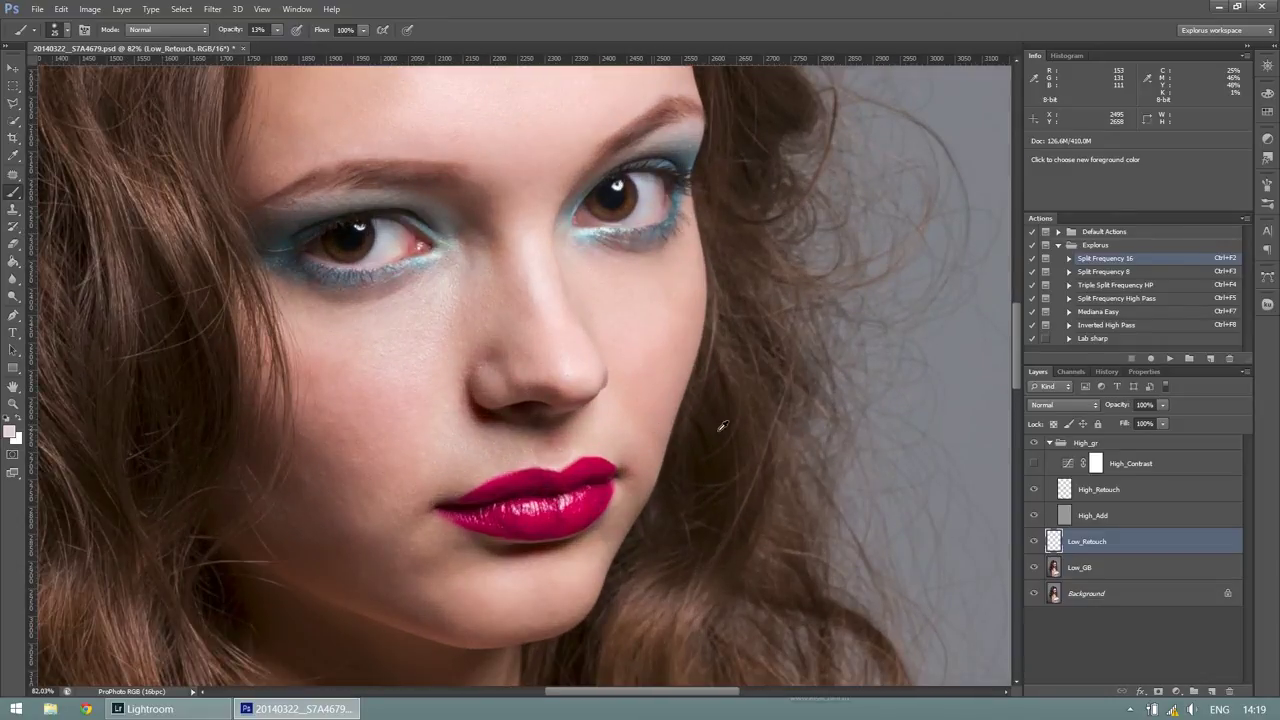
{"action": "scroll", "coordinate": [395, 540], "scroll_direction": "up", "scroll_amount": 1}
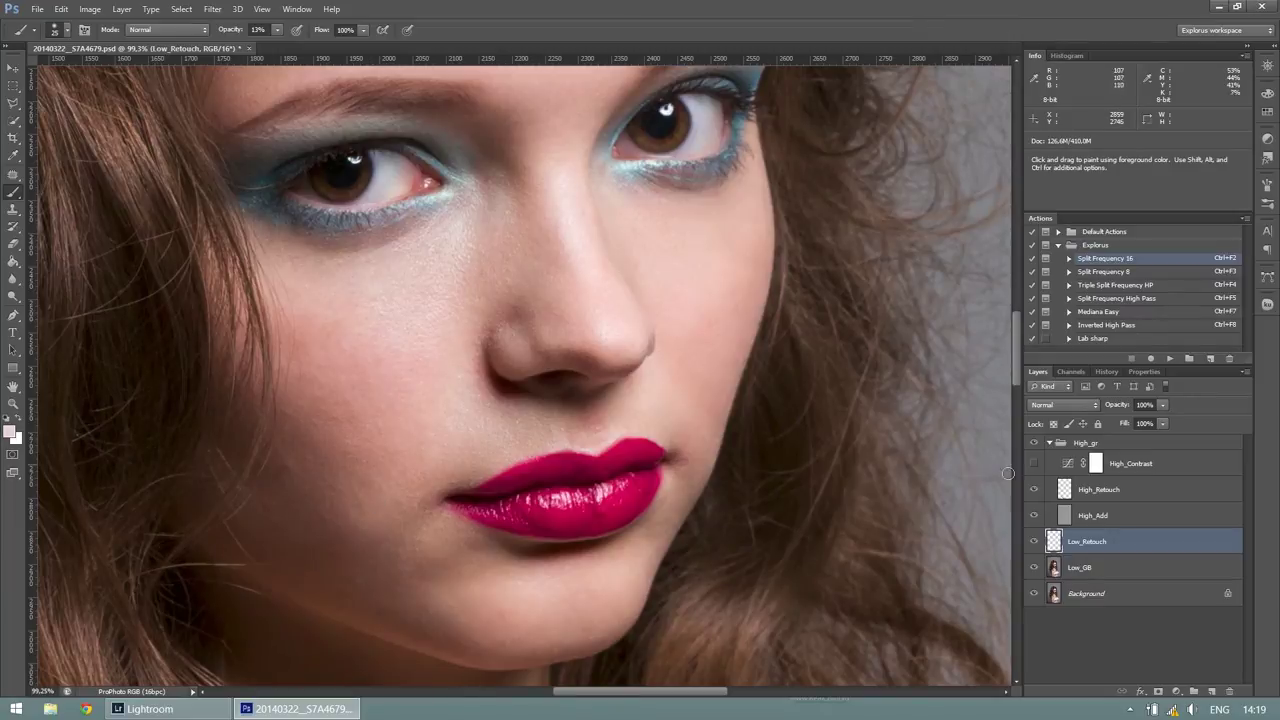
{"action": "key", "text": "alt"}
{"action": "left_click", "coordinate": [368, 485], "text": "alt"}
{"action": "left_click", "coordinate": [399, 465], "text": "alt"}
- Softly paint the left cheek and chin with sampled skin tones
{"action": "key", "text": "alt"}
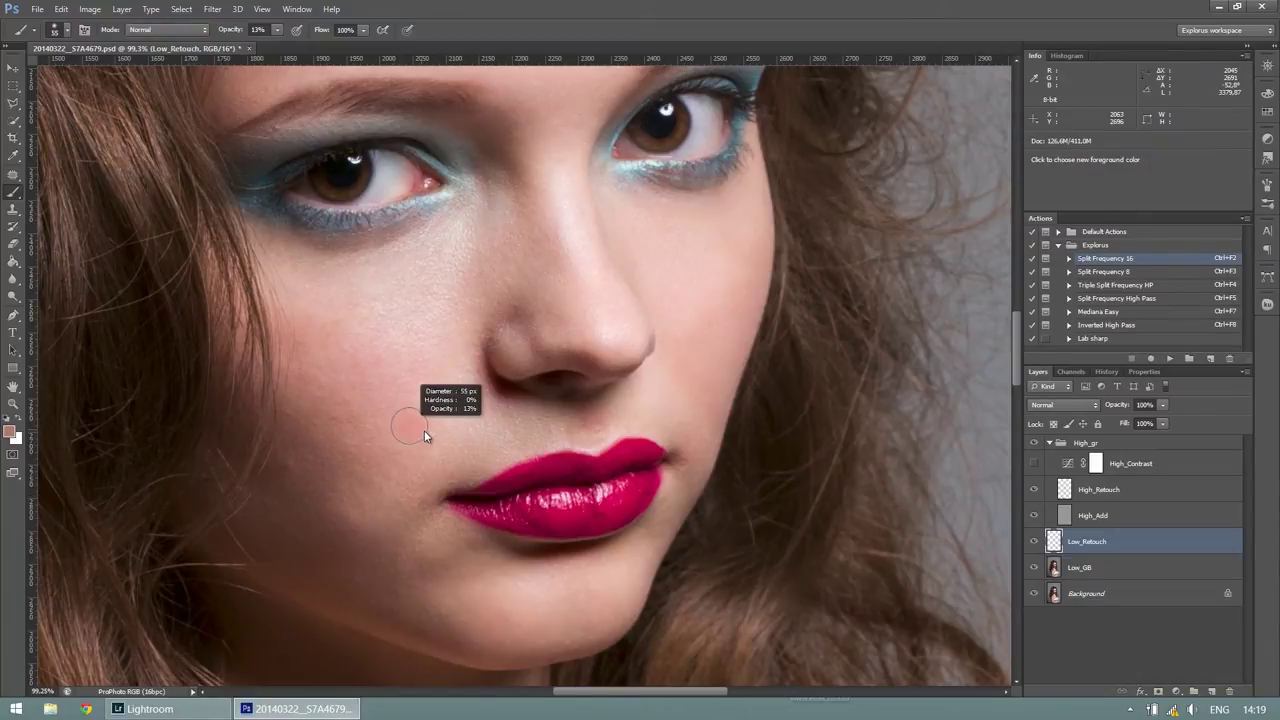
{"action": "left_click", "coordinate": [345, 459], "text": "alt"}
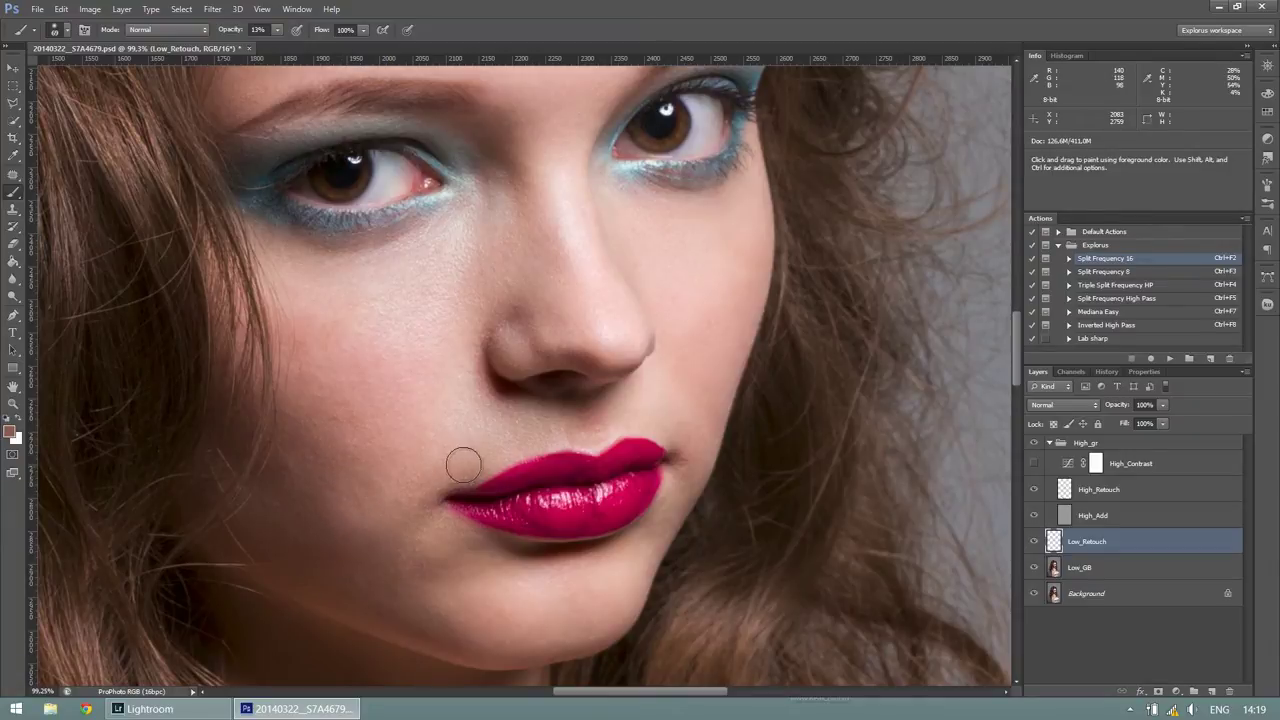
{"action": "left_click", "coordinate": [352, 550], "text": "alt"}
{"action": "mouse_move", "coordinate": [387, 489]}
{"action": "left_mouse_down"}
{"action": "mouse_move", "coordinate": [369, 514]}
{"action": "mouse_move", "coordinate": [491, 457]}
{"action": "mouse_move", "coordinate": [357, 517]}
{"action": "mouse_move", "coordinate": [346, 477]}
{"action": "mouse_move", "coordinate": [366, 515]}
{"action": "left_mouse_up"}
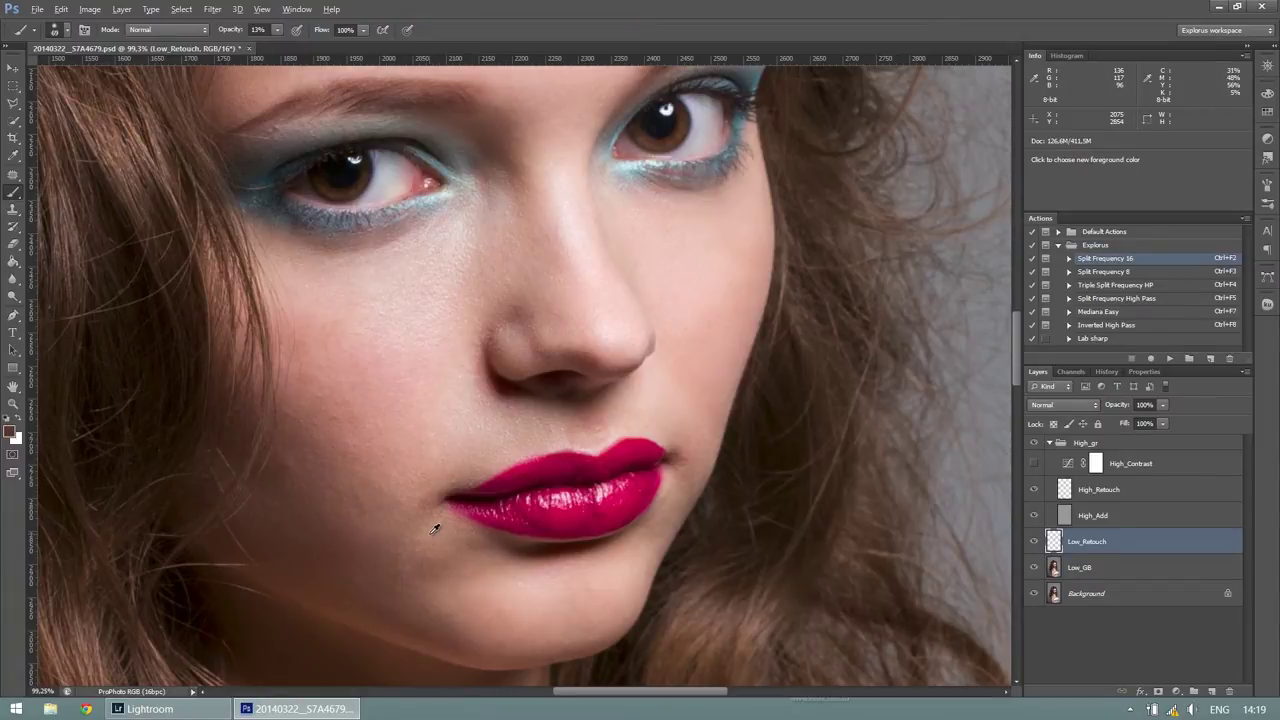
{"action": "left_click", "coordinate": [435, 518], "text": "alt"}
{"action": "left_click_drag", "start_coordinate": [420, 522], "coordinate": [380, 505]}
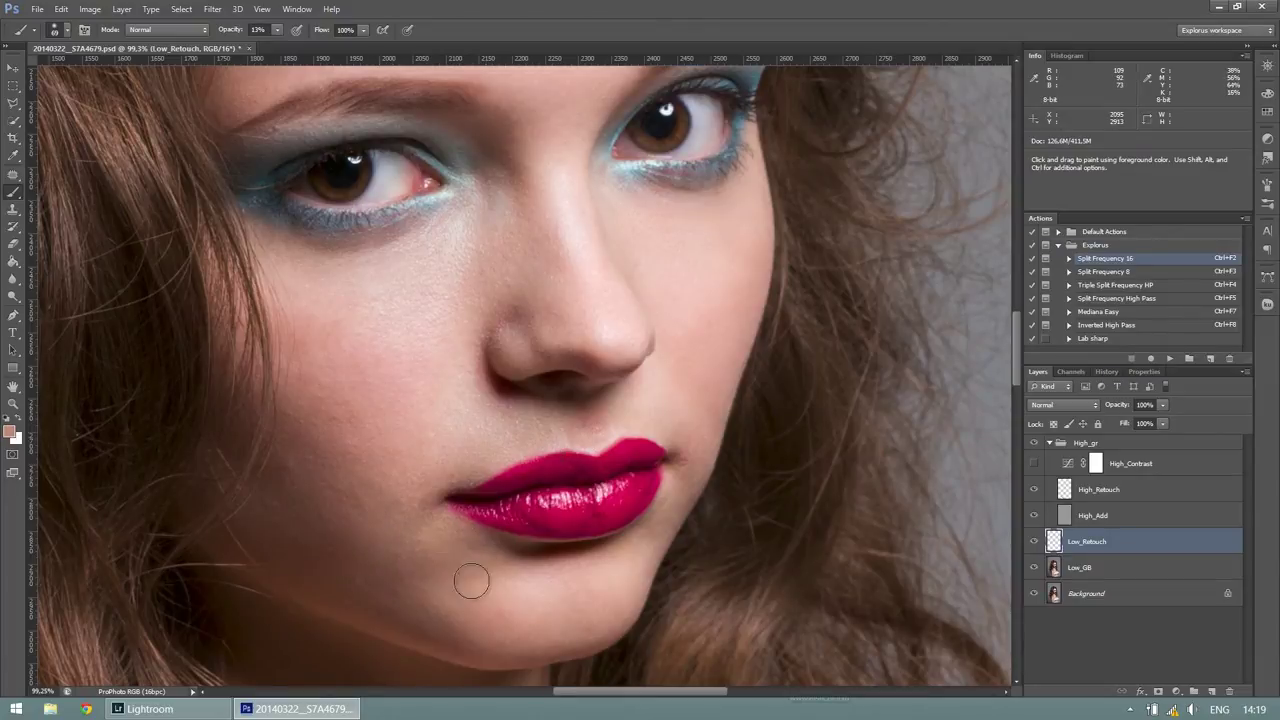
{"action": "left_click", "coordinate": [520, 583], "text": "alt"}
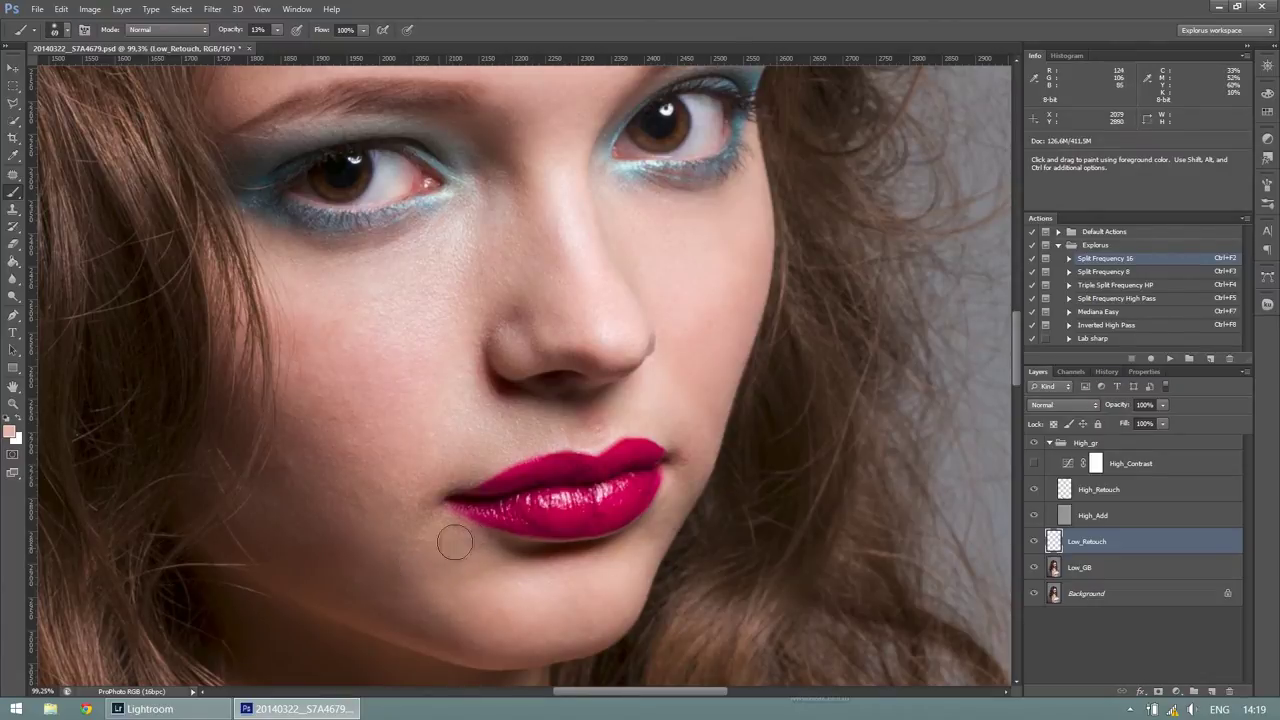
- Zoom in, sample the cheek's skin tone, and softly repaint the cheek with it
{"action": "scroll", "coordinate": [660, 480], "scroll_direction": "down", "scroll_amount": 5}
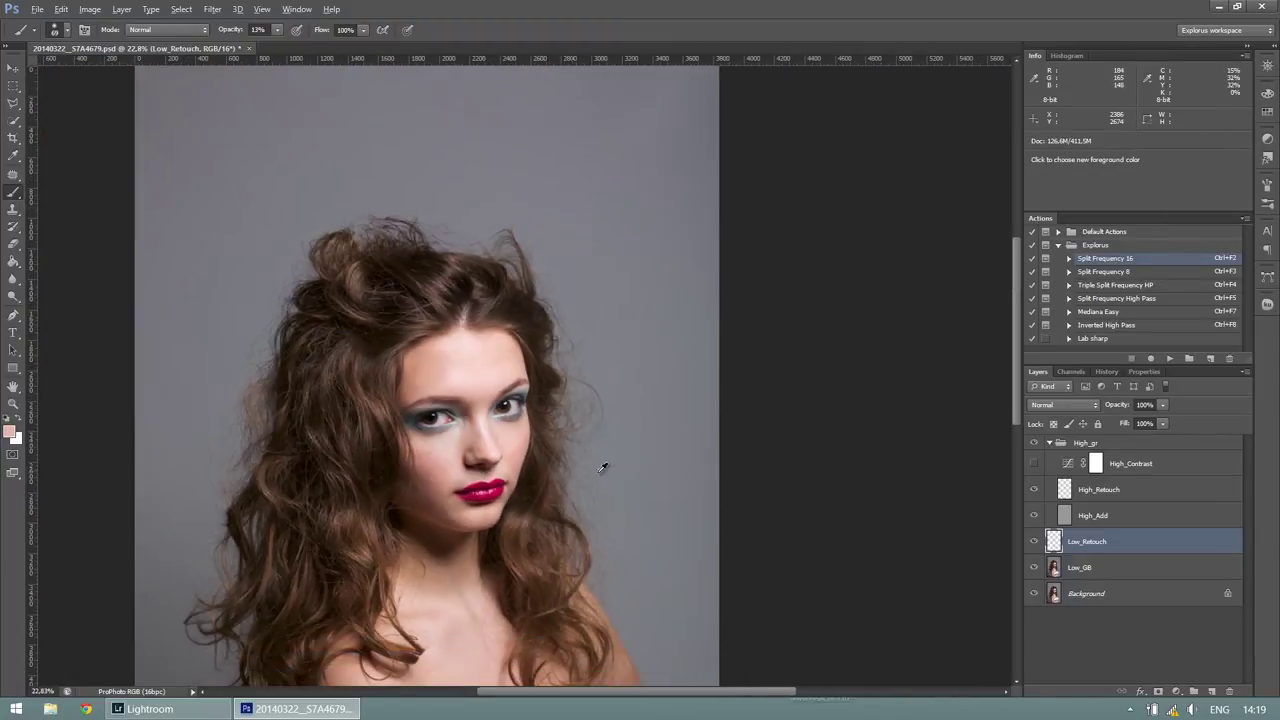
{"action": "scroll", "coordinate": [606, 472], "scroll_direction": "up", "scroll_amount": 1}
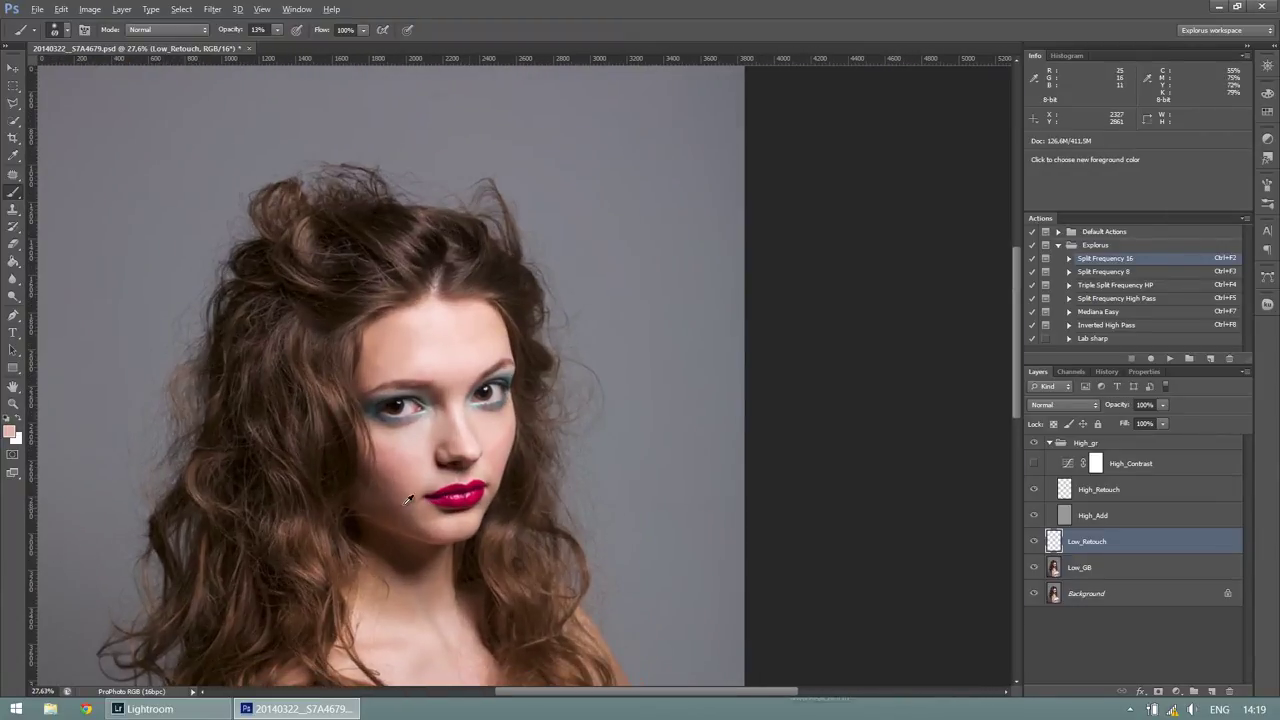
{"action": "scroll", "coordinate": [416, 500], "scroll_direction": "up", "scroll_amount": 2}
{"action": "scroll", "coordinate": [417, 500], "scroll_direction": "up", "scroll_amount": 1}
{"action": "scroll", "coordinate": [418, 498], "scroll_direction": "up", "scroll_amount": 1}
{"action": "scroll", "coordinate": [421, 494], "scroll_direction": "up", "scroll_amount": 2}
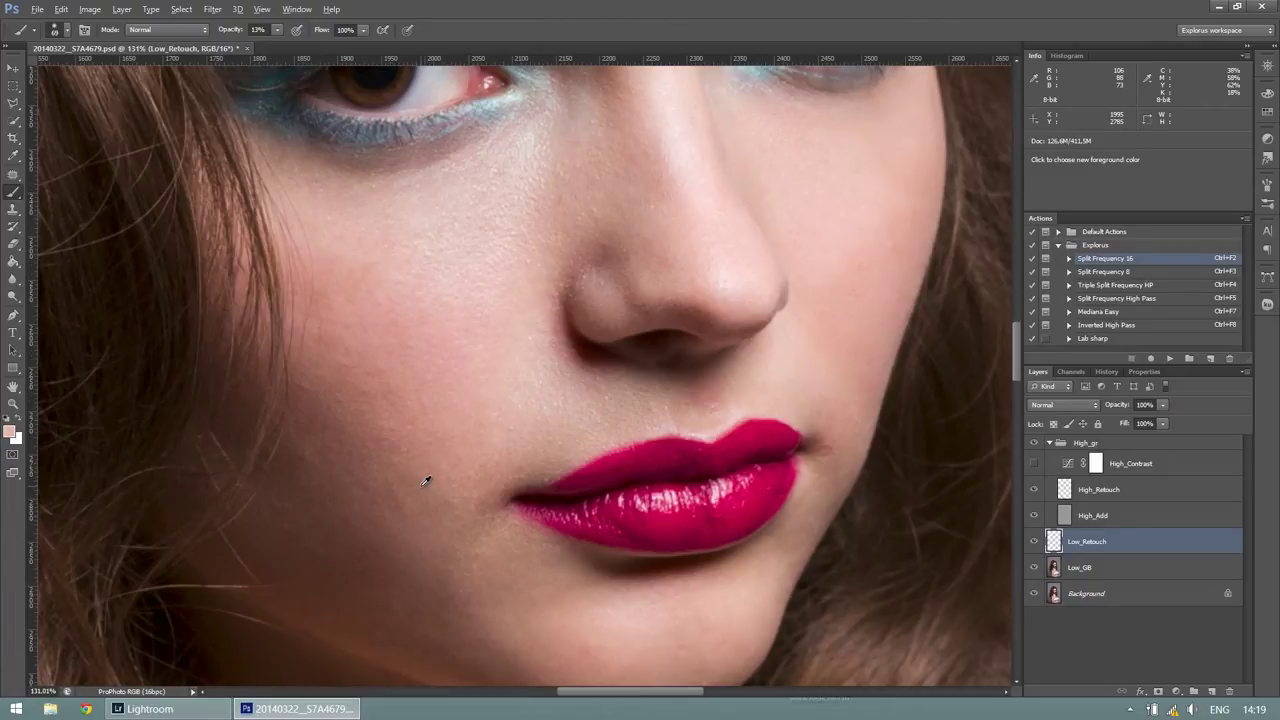
{"action": "left_click", "coordinate": [443, 417], "text": "alt"}
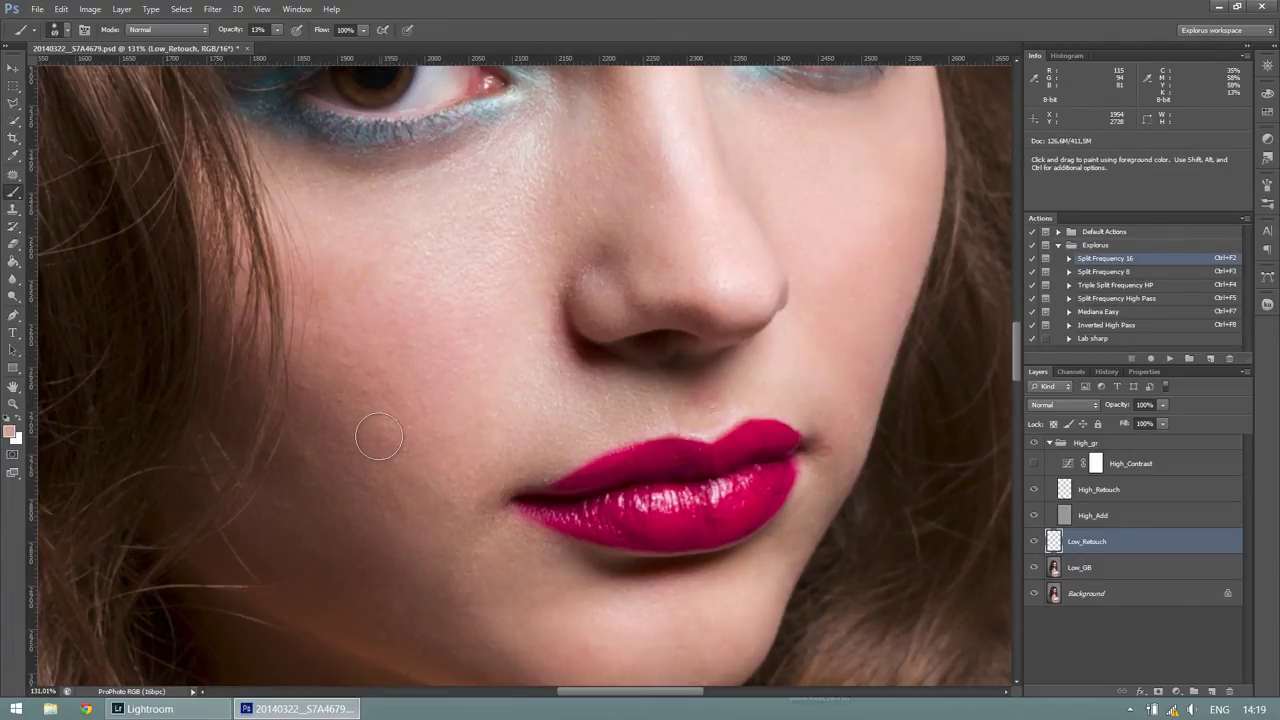
{"action": "key", "text": "alt"}
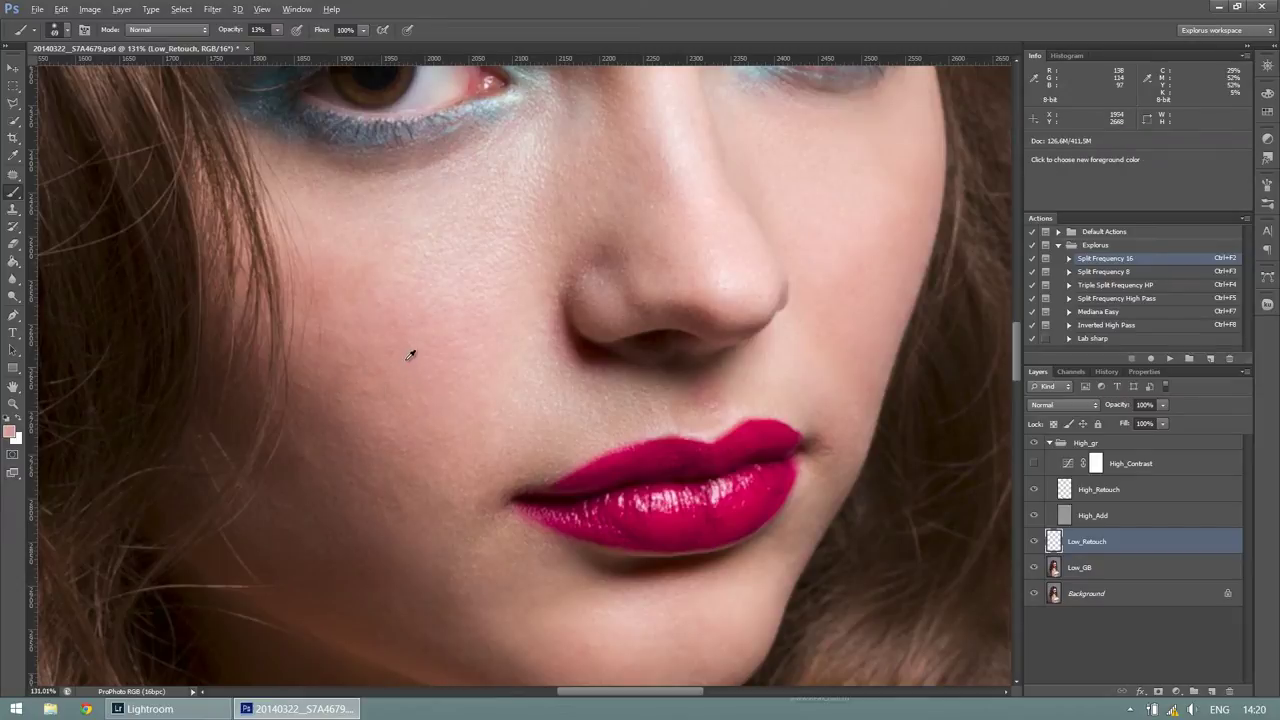
{"action": "left_click", "coordinate": [343, 366], "text": "alt"}
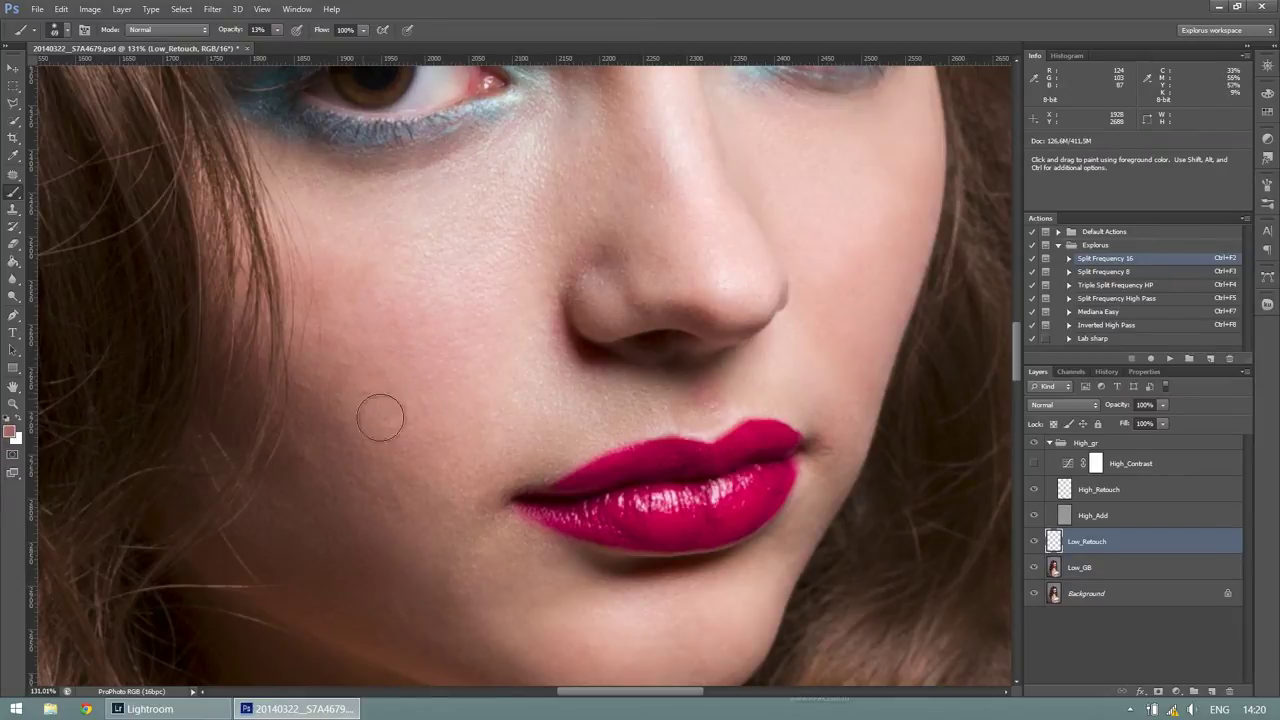
{"action": "mouse_move", "coordinate": [389, 403]}
{"action": "left_mouse_down"}
{"action": "mouse_move", "coordinate": [423, 417]}
{"action": "mouse_move", "coordinate": [434, 391]}
{"action": "mouse_move", "coordinate": [414, 480]}
{"action": "mouse_move", "coordinate": [359, 433]}
{"action": "left_mouse_up"}
- Resample the cheek colour next to the hair and resize the soft brush
{"action": "scroll", "coordinate": [500, 410], "scroll_direction": "down", "scroll_amount": 3}
{"action": "scroll", "coordinate": [503, 417], "scroll_direction": "down", "scroll_amount": 2}
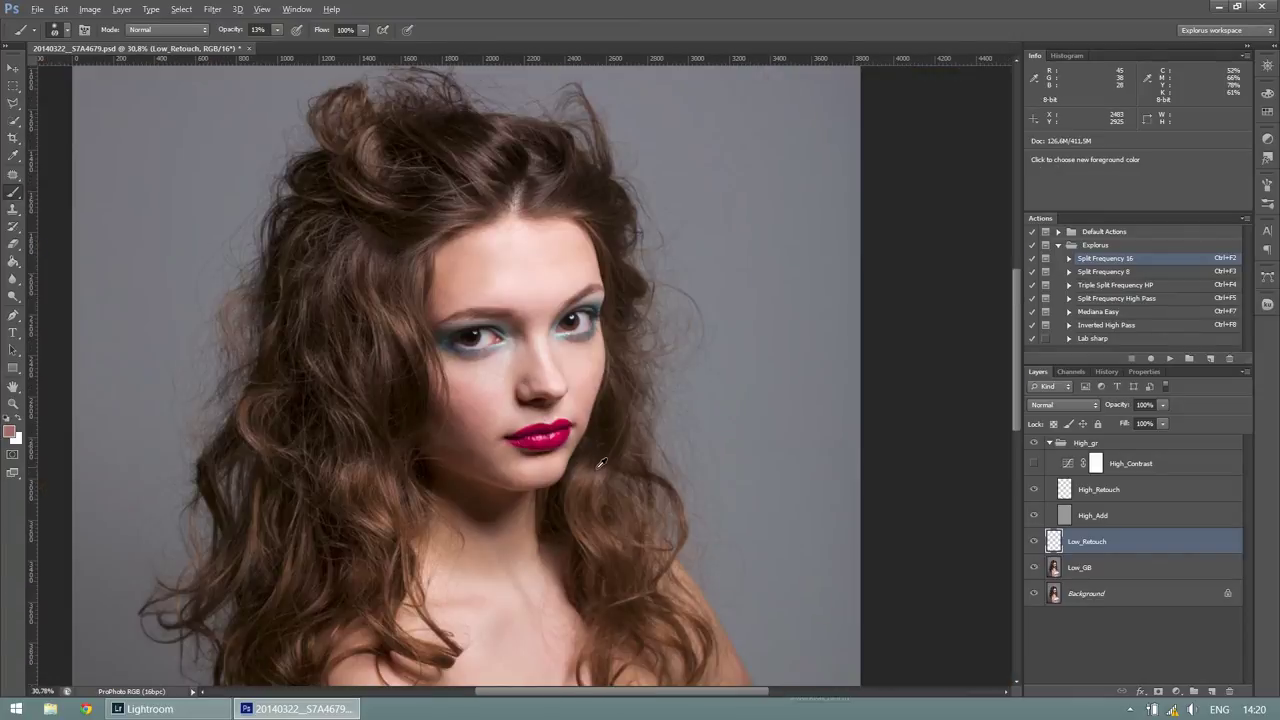
{"action": "scroll", "coordinate": [478, 475], "scroll_direction": "up", "scroll_amount": 2}
{"action": "scroll", "coordinate": [451, 420], "scroll_direction": "up", "scroll_amount": 3}
{"action": "scroll", "coordinate": [466, 434], "scroll_direction": "up", "scroll_amount": 2}
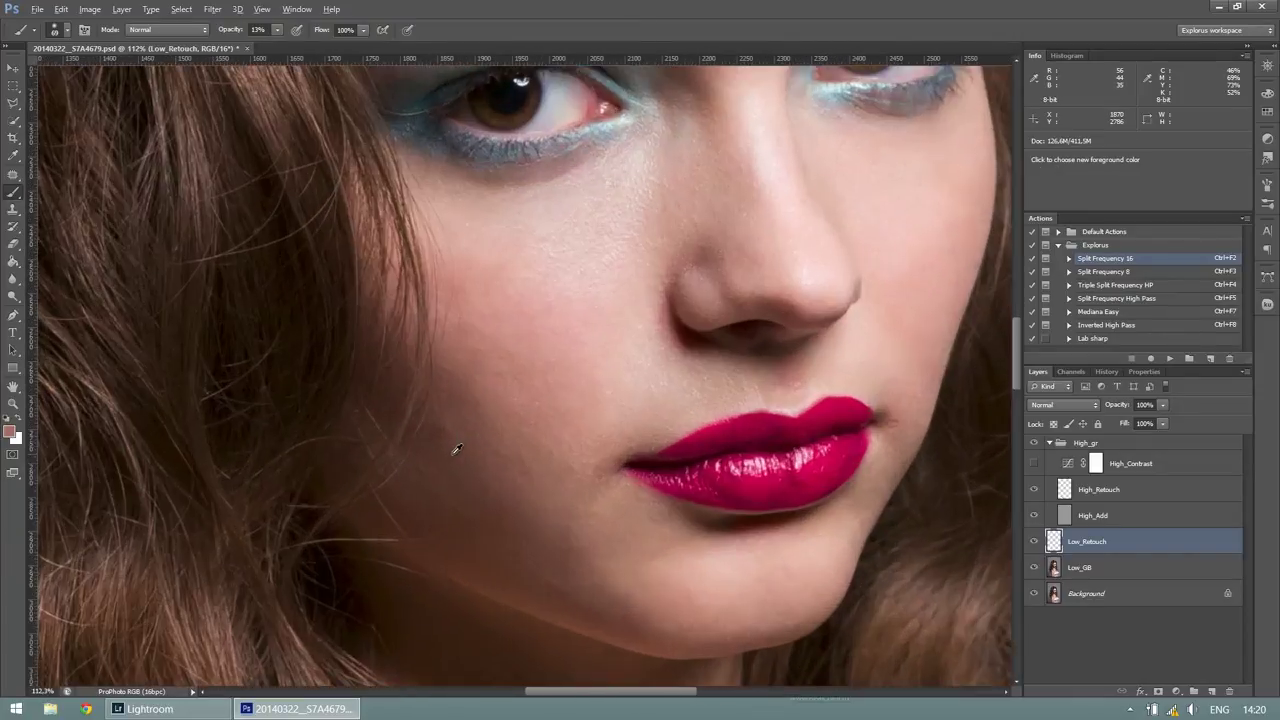
{"action": "scroll", "coordinate": [457, 449], "scroll_direction": "up", "scroll_amount": 2}
{"action": "left_click", "coordinate": [443, 417], "text": "alt"}
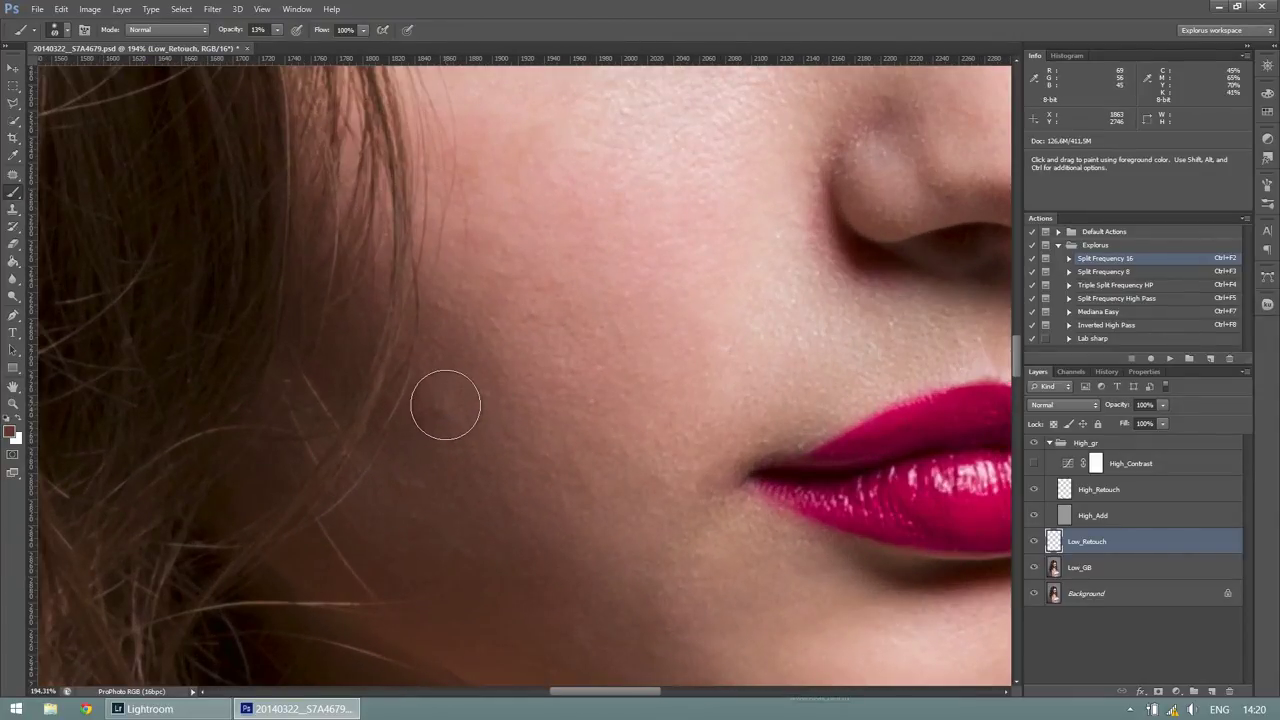
{"action": "left_click_drag", "start_coordinate": [469, 397], "coordinate": [453, 398]}
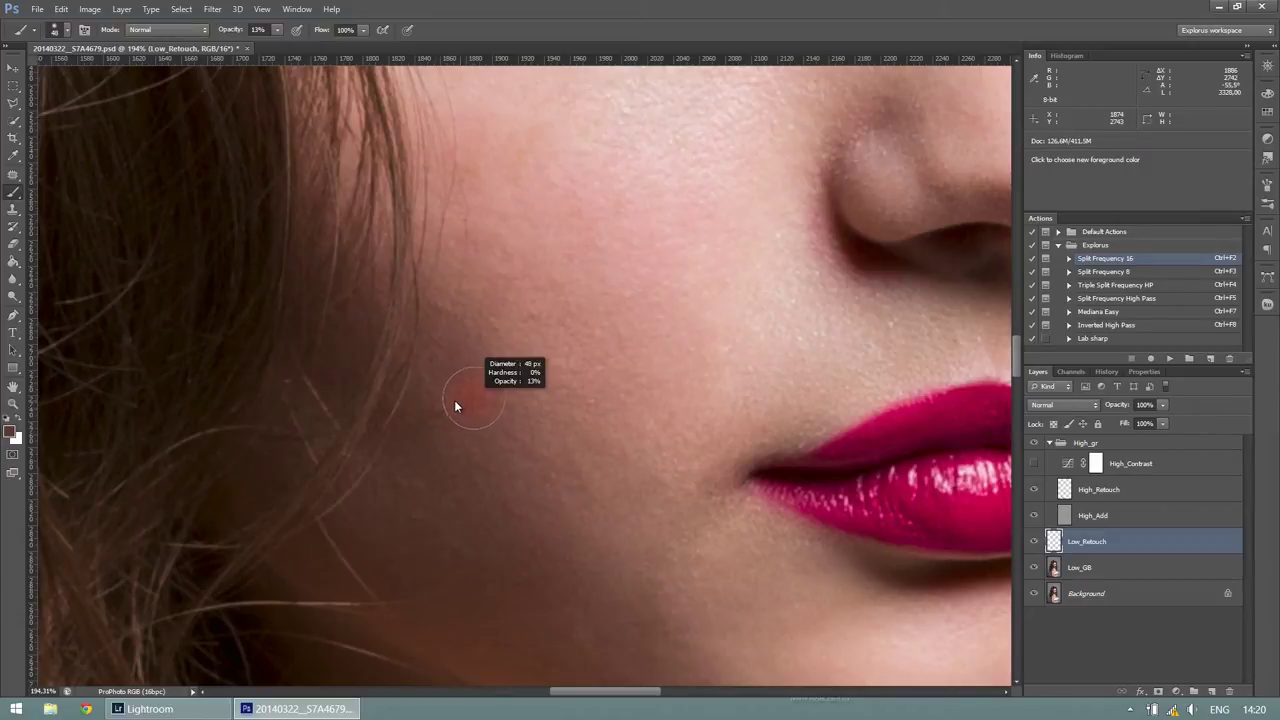
{"action": "left_click", "coordinate": [456, 404], "text": "alt"}
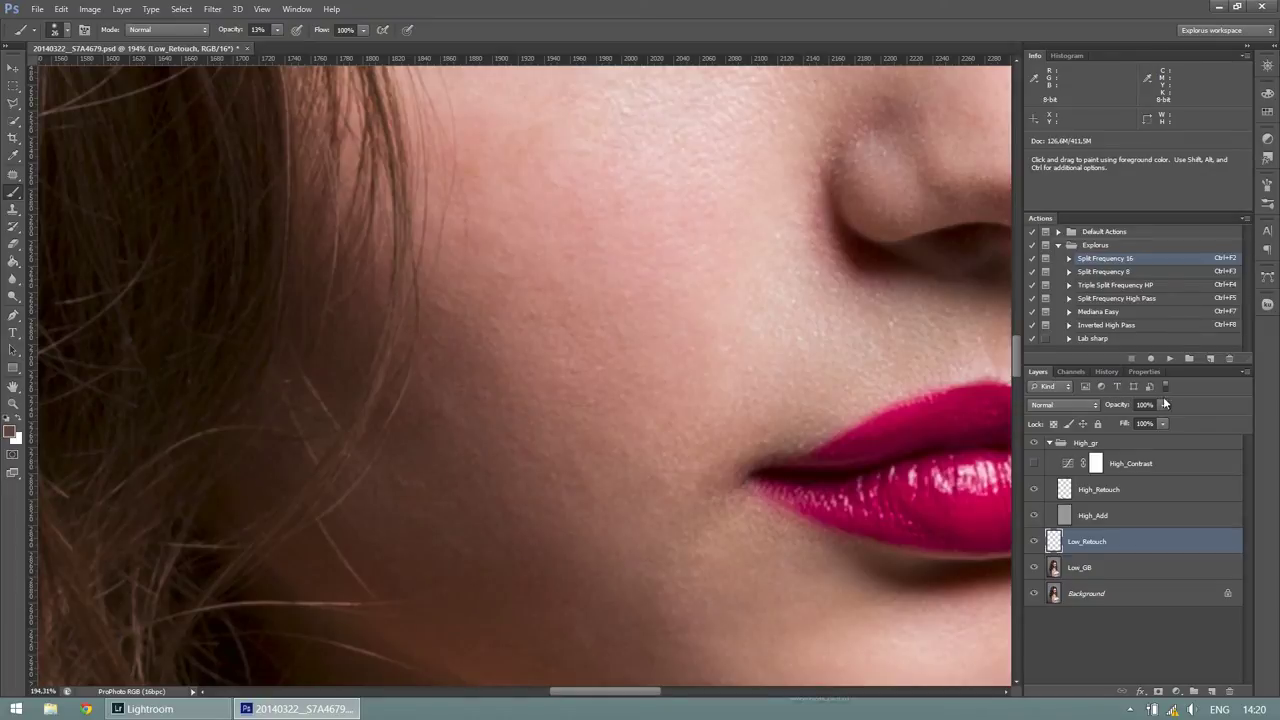
- Try the High_gr group in Linear Light, then switch it to Pass Through
{"action": "left_click", "coordinate": [1083, 445]}
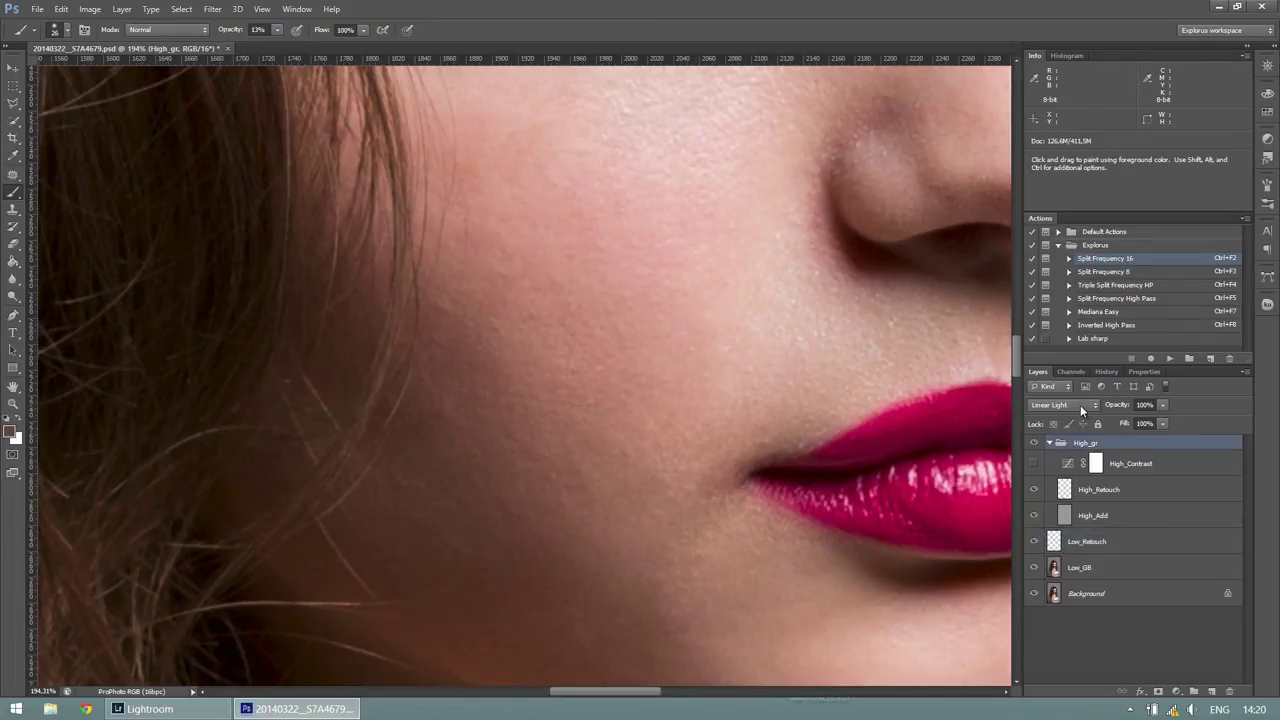
{"action": "left_click", "coordinate": [1080, 405]}
{"action": "left_click", "coordinate": [1063, 292]}
{"action": "left_click", "coordinate": [1068, 405]}
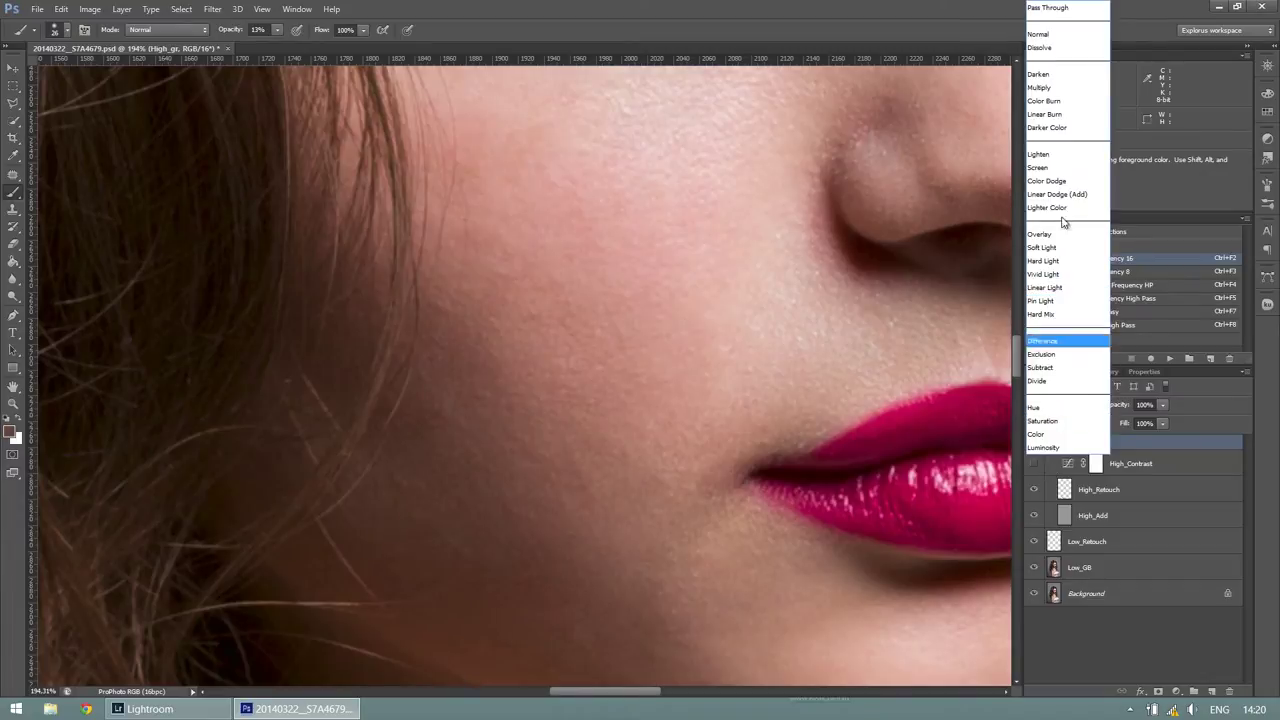
{"action": "left_click", "coordinate": [1065, 12]}
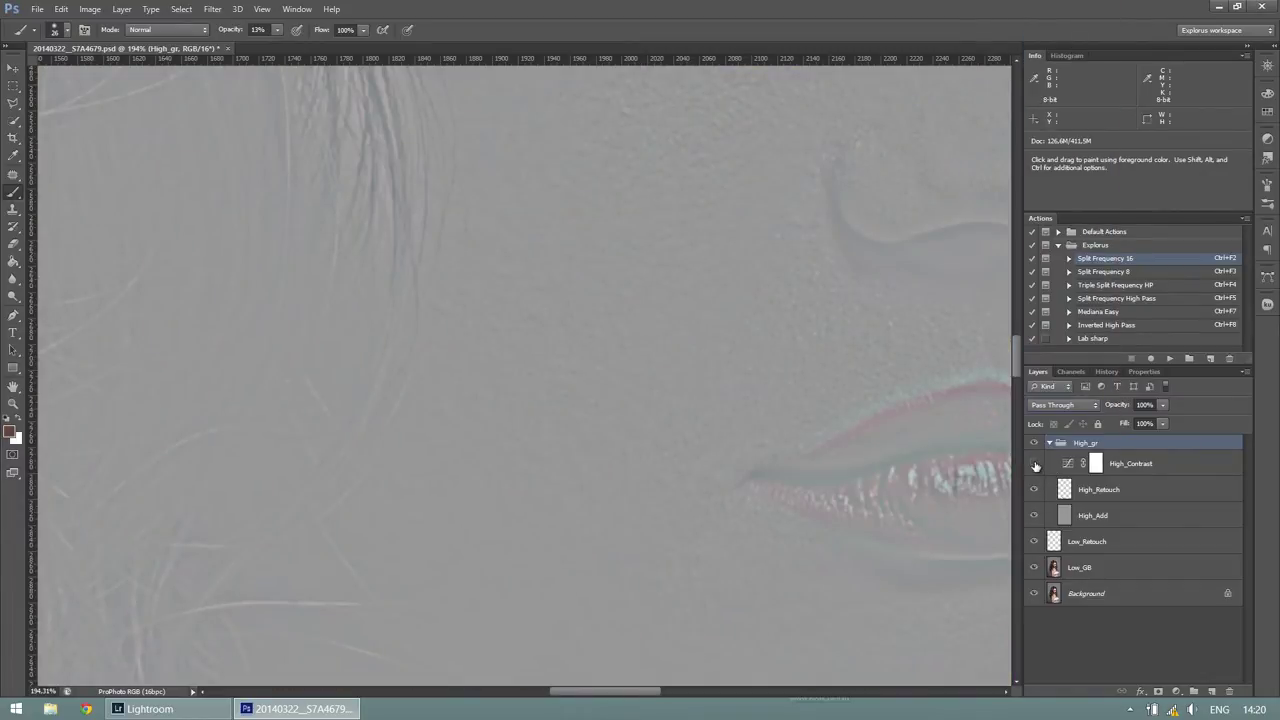
- Show High_Contrast, select High_Retouch, and revert History to the Blending Change state
{"action": "left_click", "coordinate": [1035, 466]}
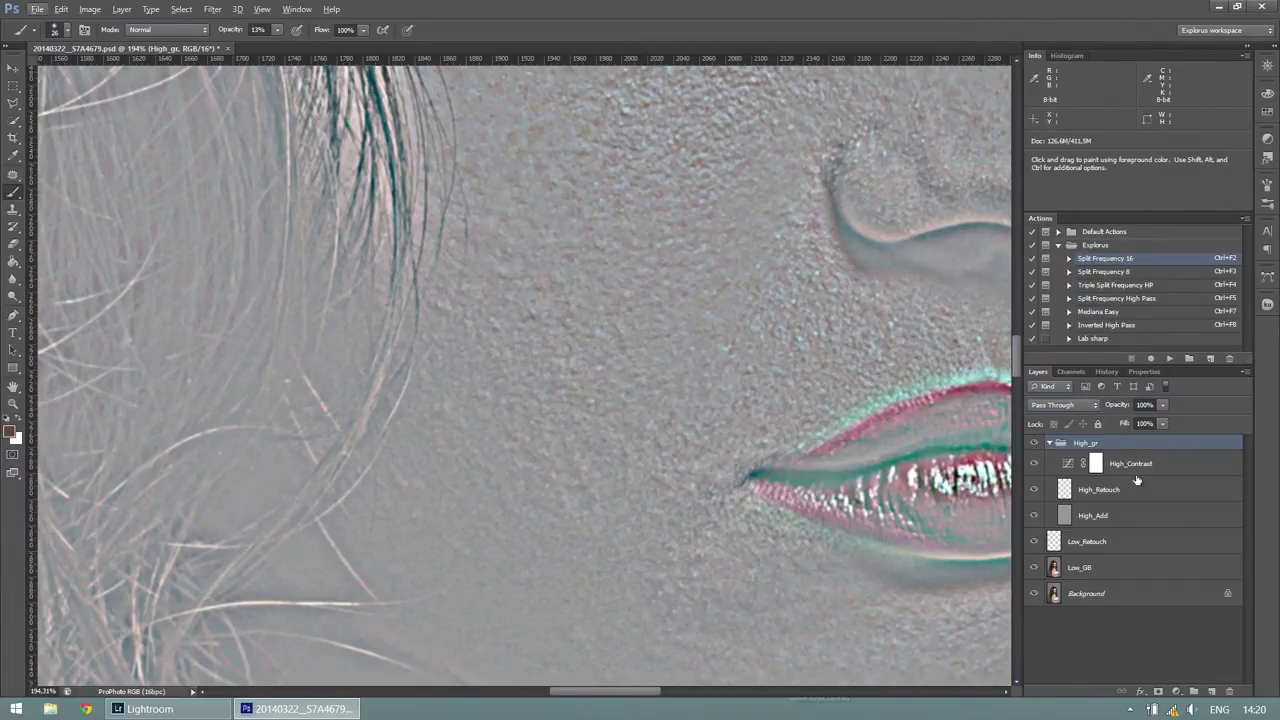
{"action": "left_click", "coordinate": [1086, 488]}
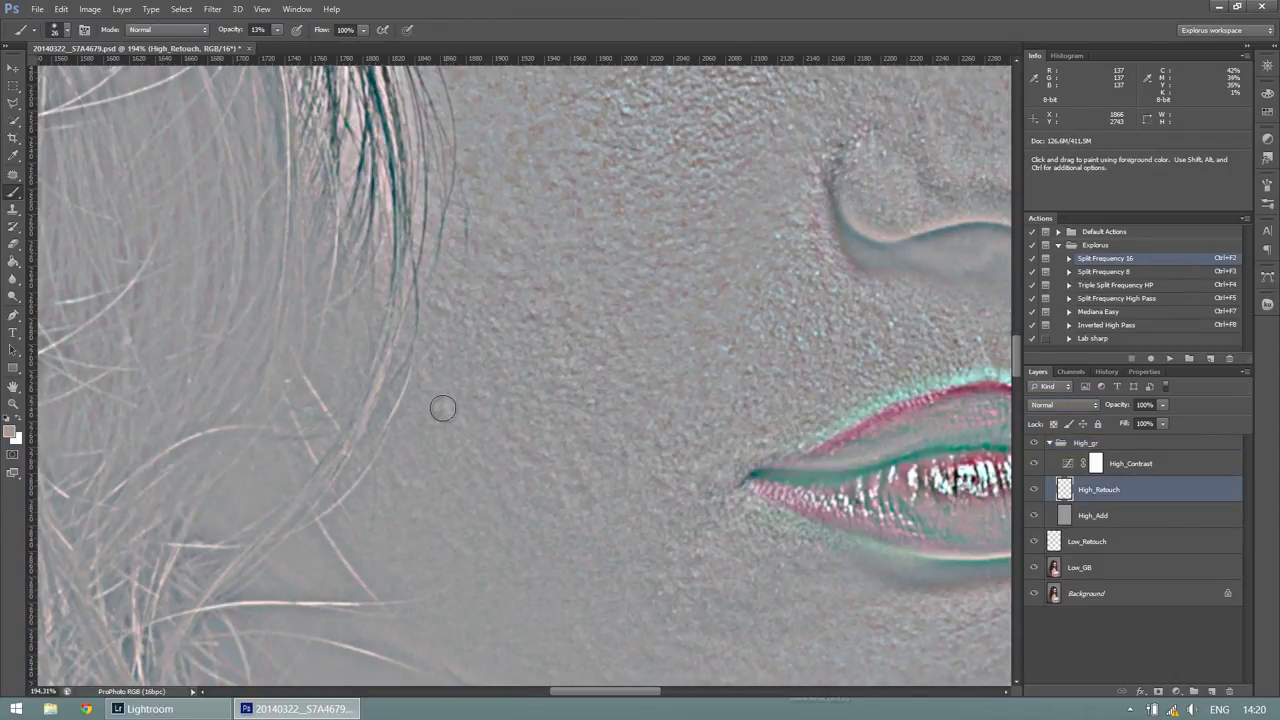
{"action": "left_click", "coordinate": [451, 437], "text": "alt"}
{"action": "left_click", "coordinate": [13, 209]}
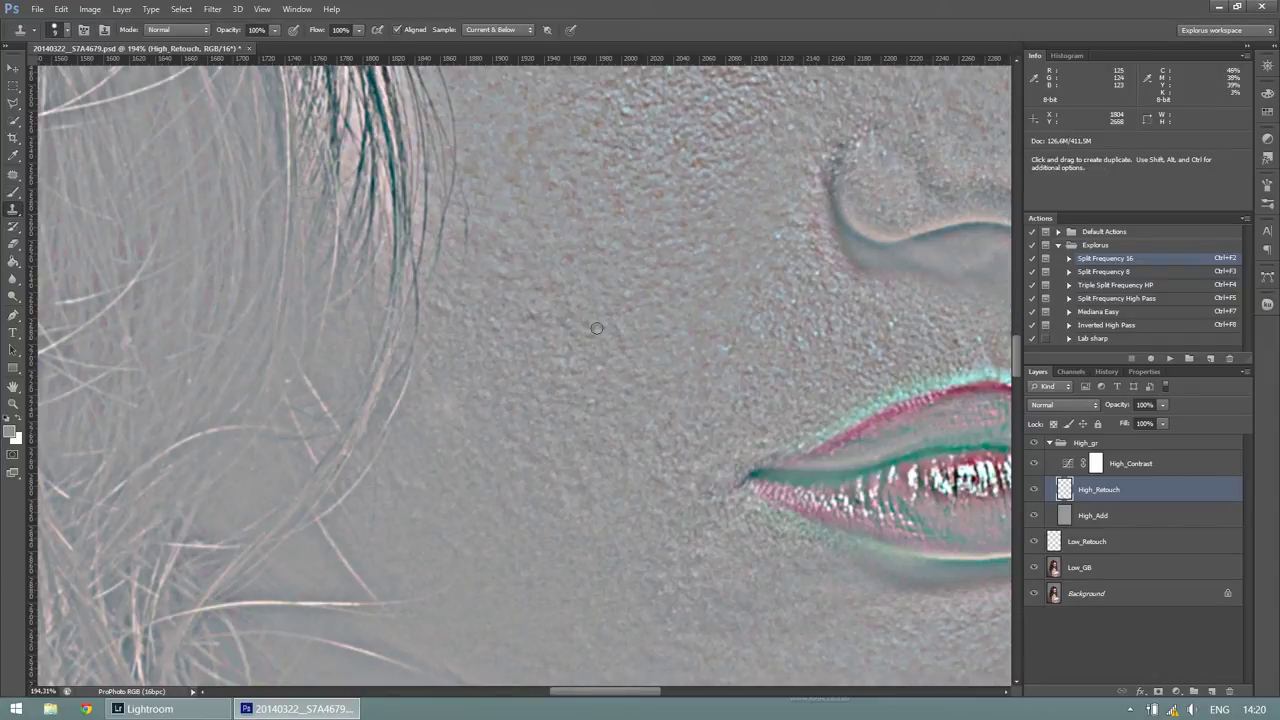
{"action": "left_click", "coordinate": [1107, 372]}
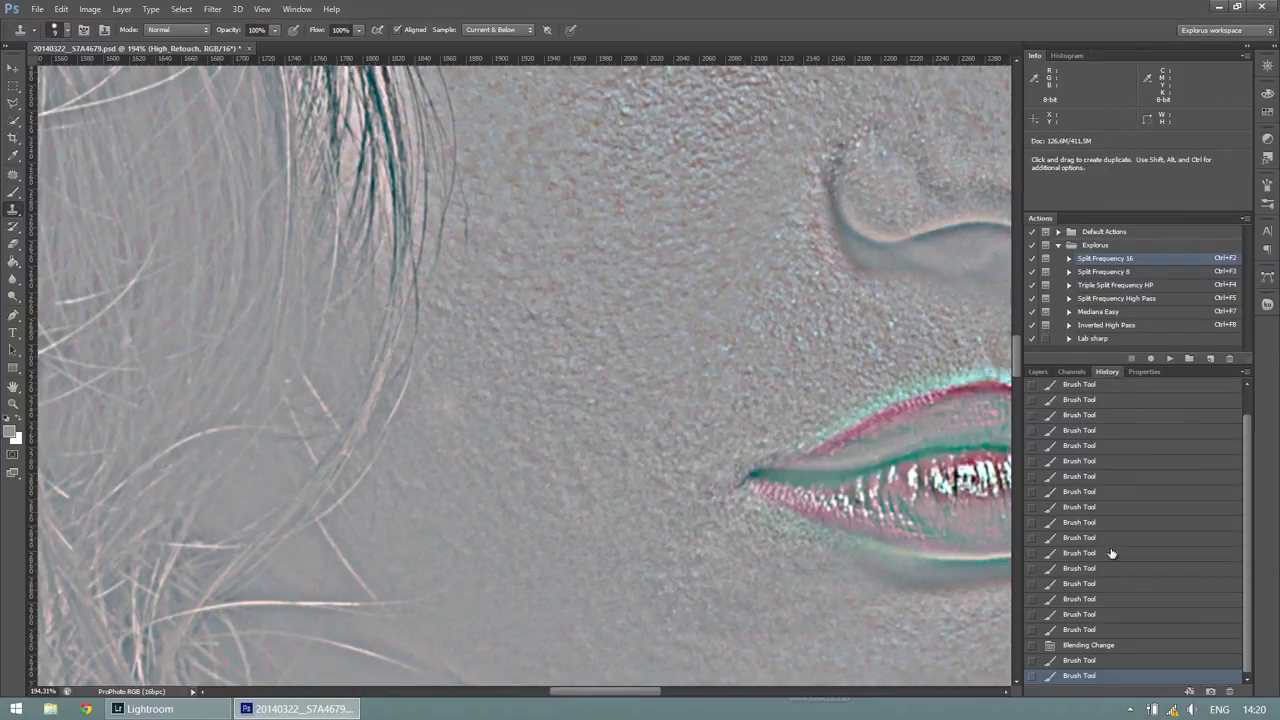
{"action": "left_click", "coordinate": [1115, 647]}
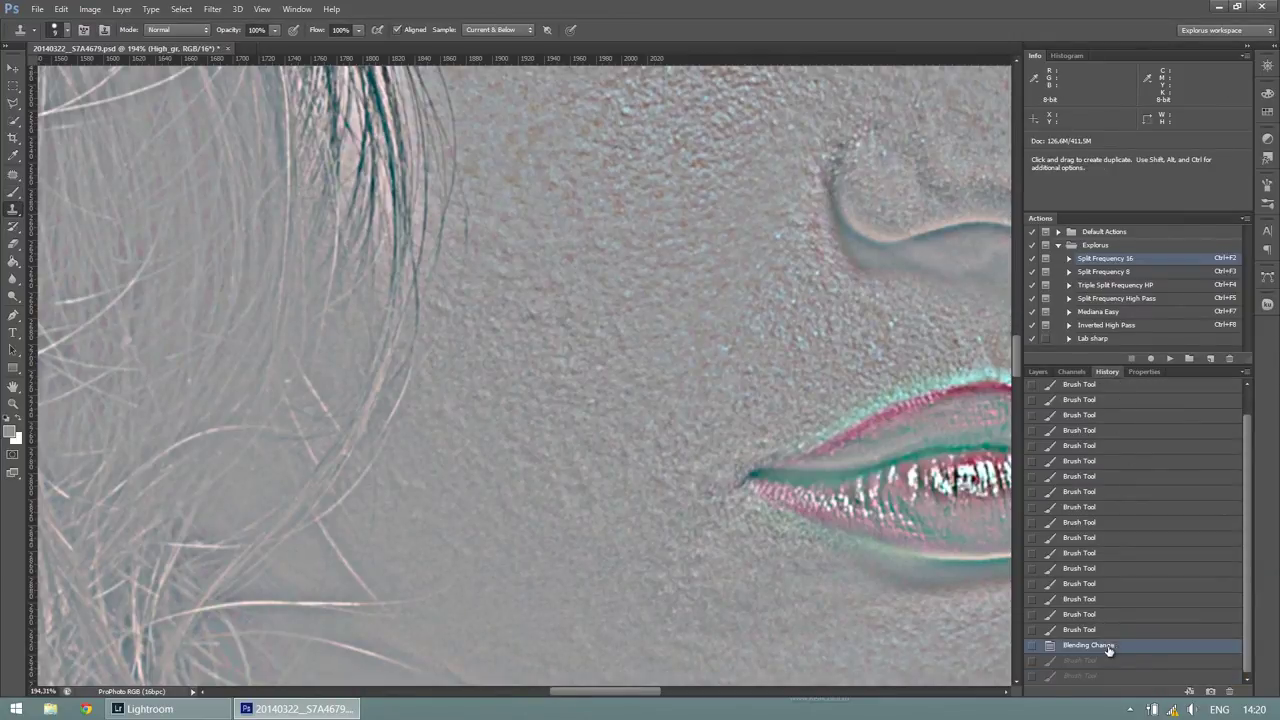
{"action": "left_click", "coordinate": [1048, 372]}
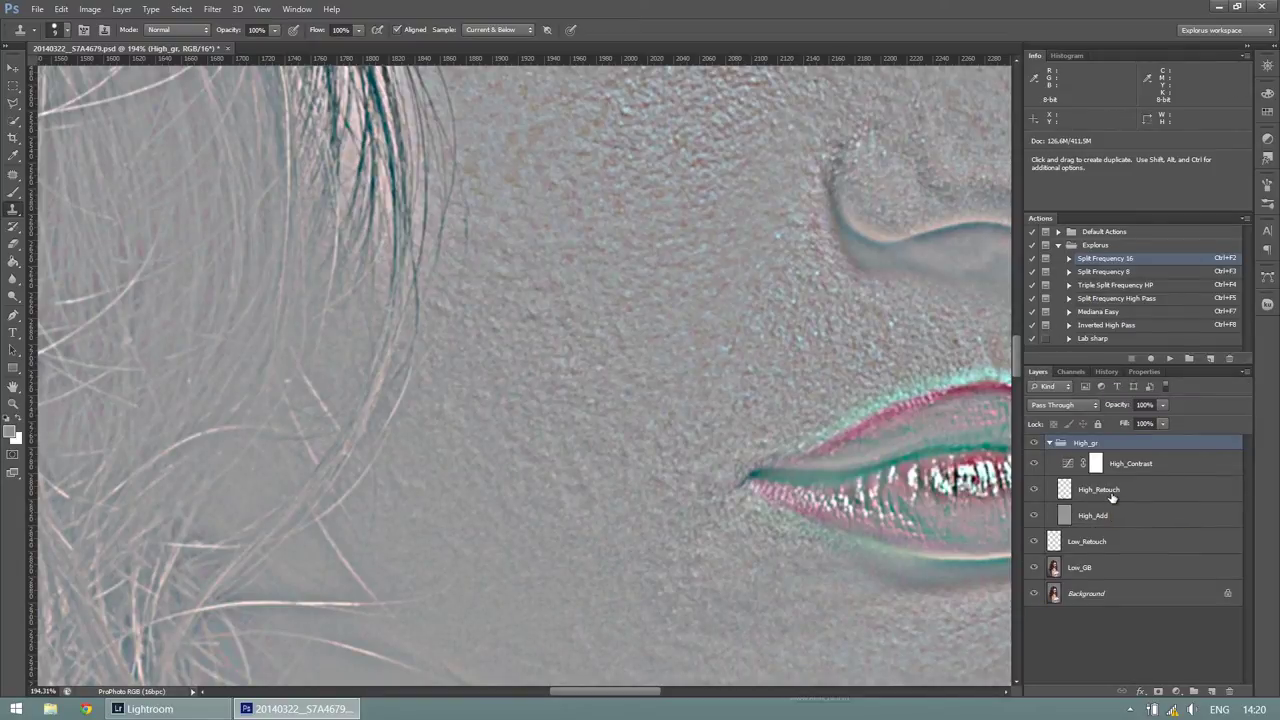
{"action": "left_click", "coordinate": [1109, 491]}
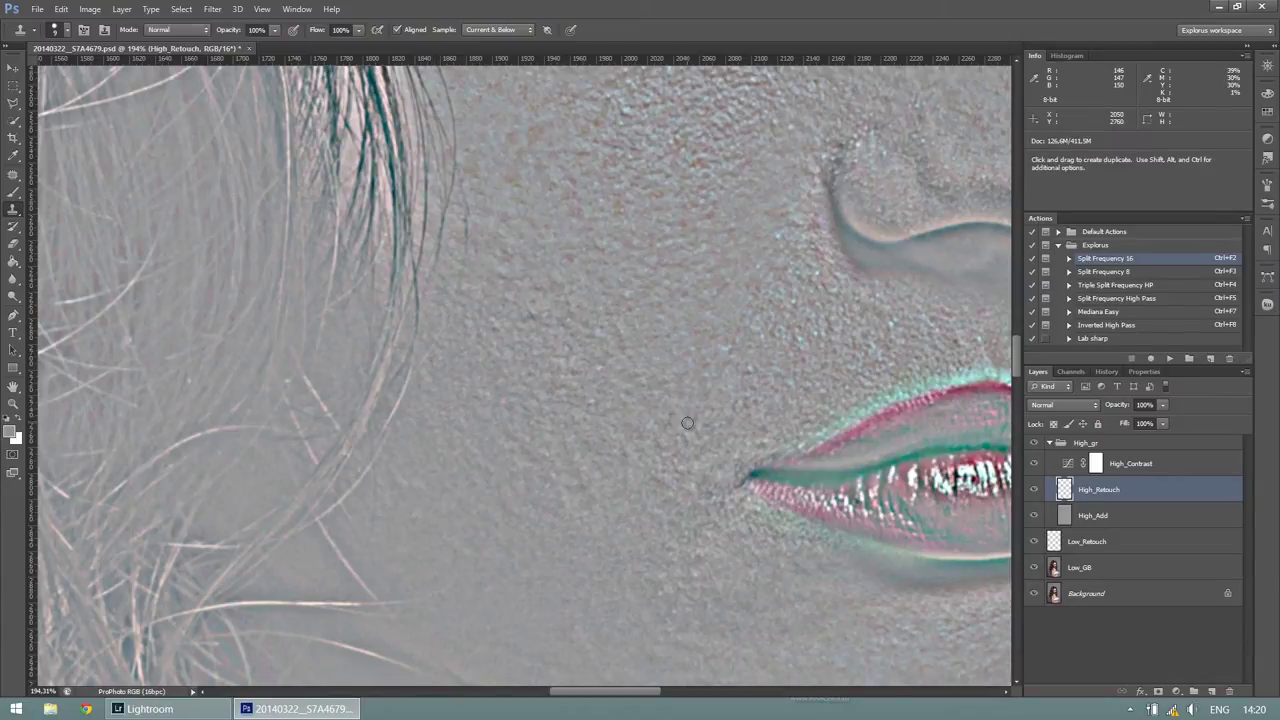
- Hide High_Contrast and set the High_gr group back to Linear Light
{"action": "scroll", "coordinate": [669, 414], "scroll_direction": "up", "scroll_amount": 2}
{"action": "scroll", "coordinate": [586, 334], "scroll_direction": "up", "scroll_amount": 2}
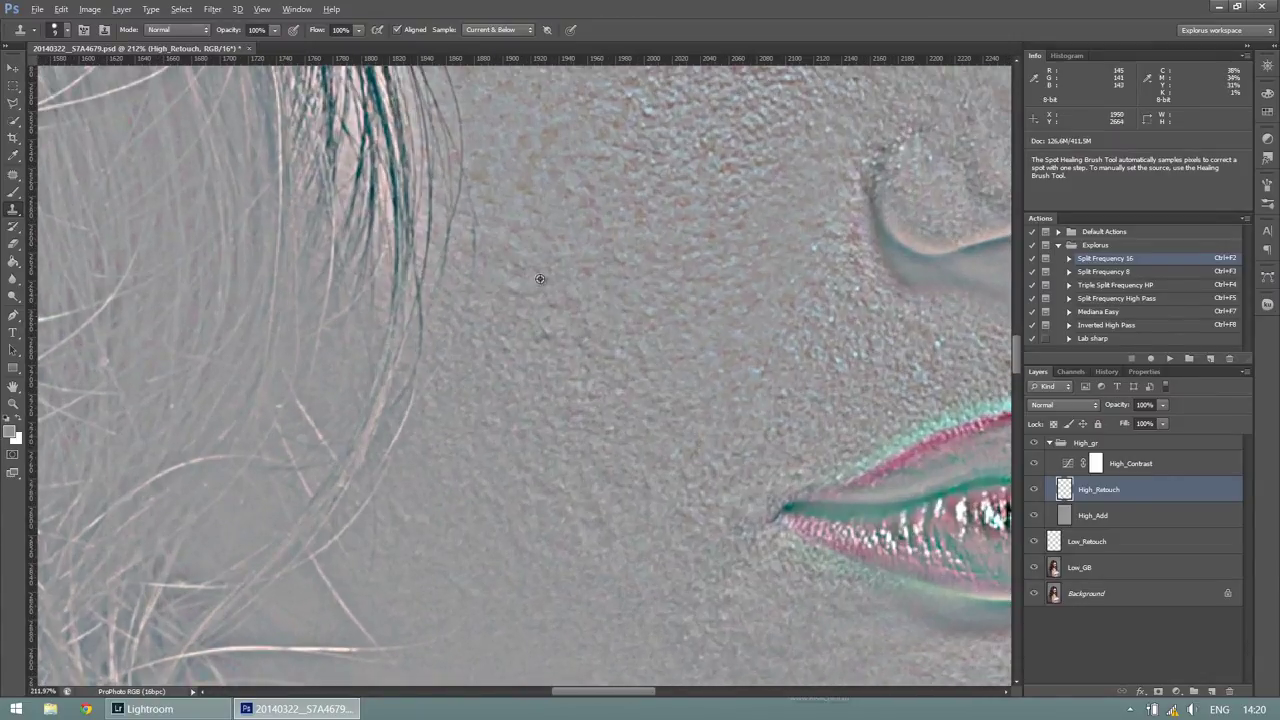
{"action": "key", "text": "ctrl+alt"}
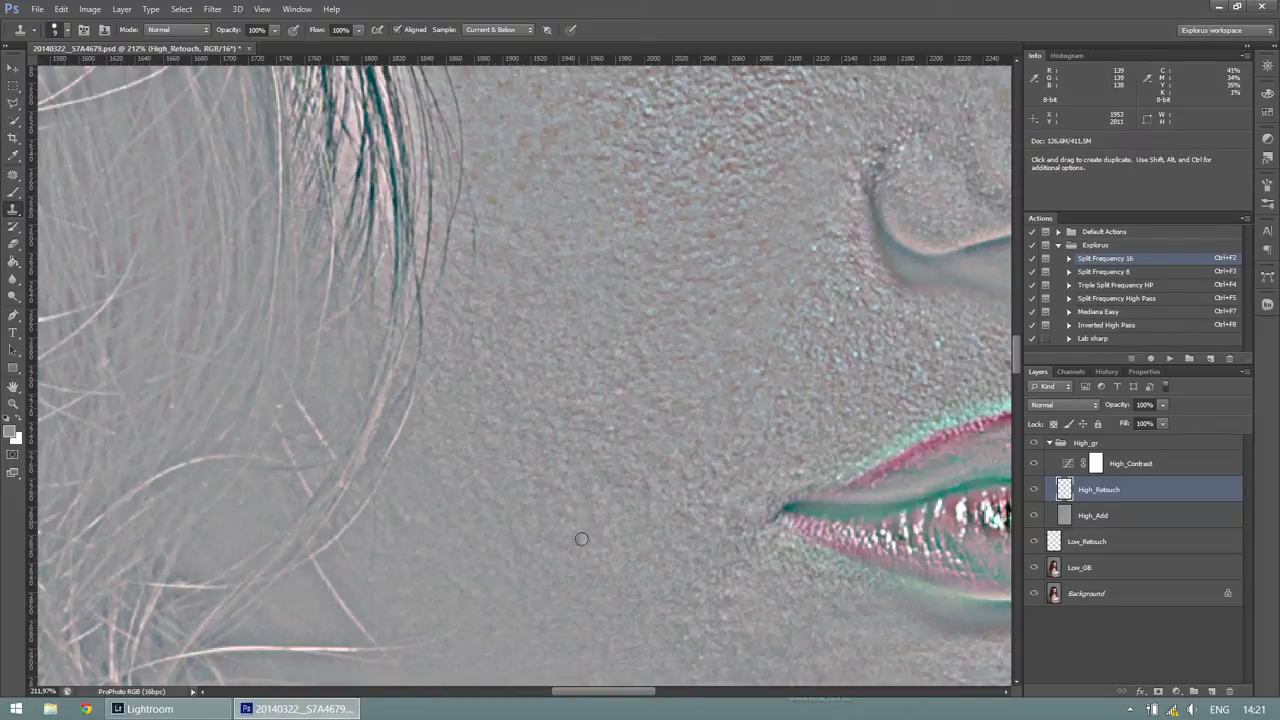
{"action": "scroll", "coordinate": [645, 446], "scroll_direction": "down", "scroll_amount": 3}
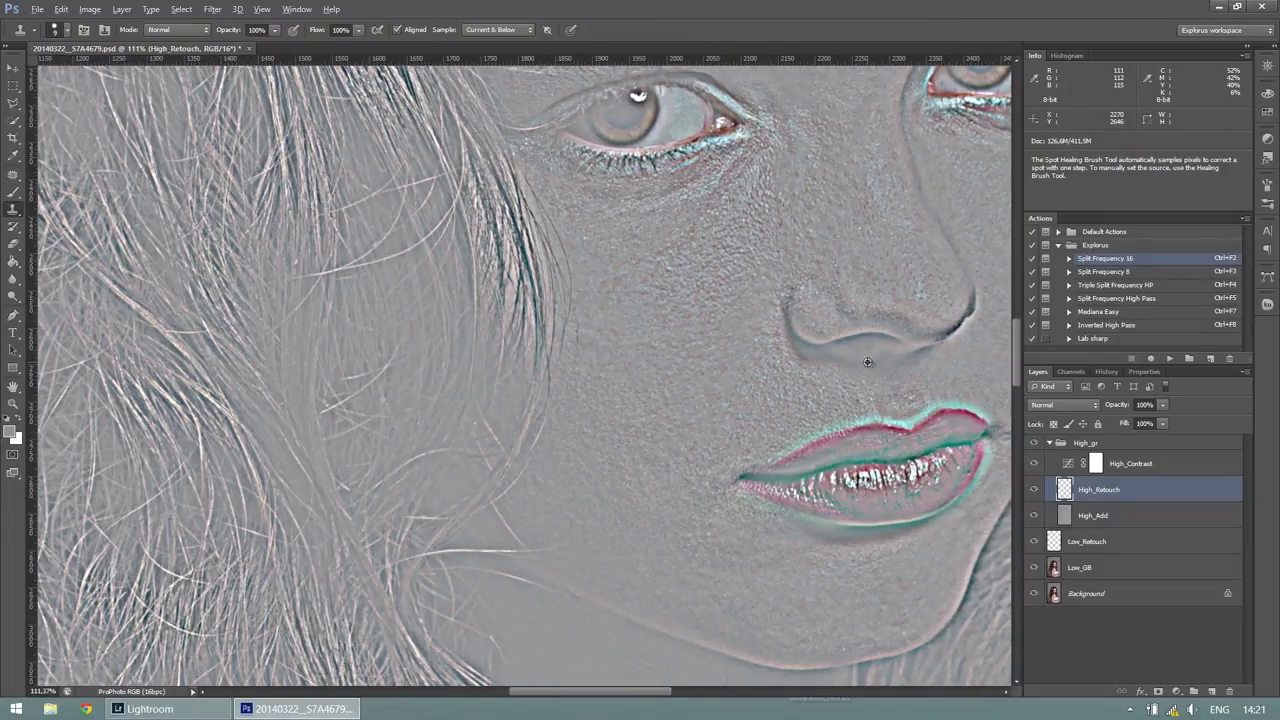
{"action": "left_click", "coordinate": [1034, 463]}
{"action": "left_click", "coordinate": [1078, 442]}
{"action": "left_click", "coordinate": [1076, 406]}
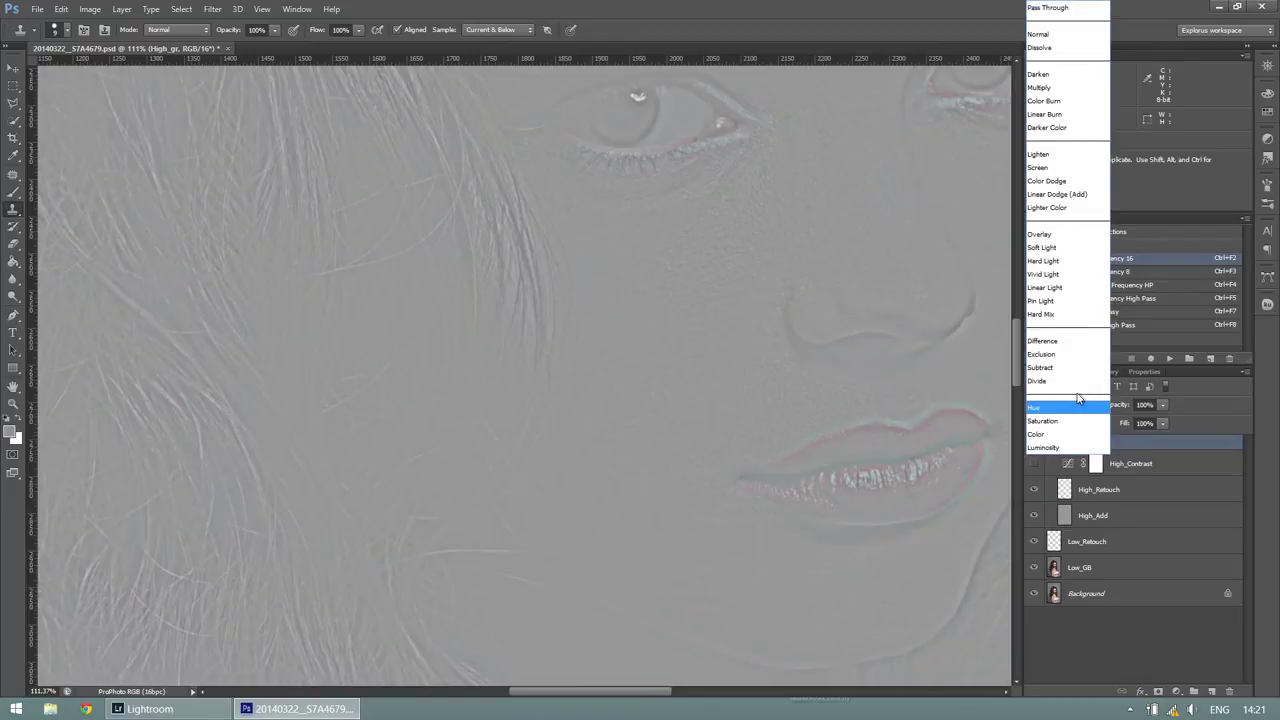
{"action": "left_click", "coordinate": [1058, 287]}
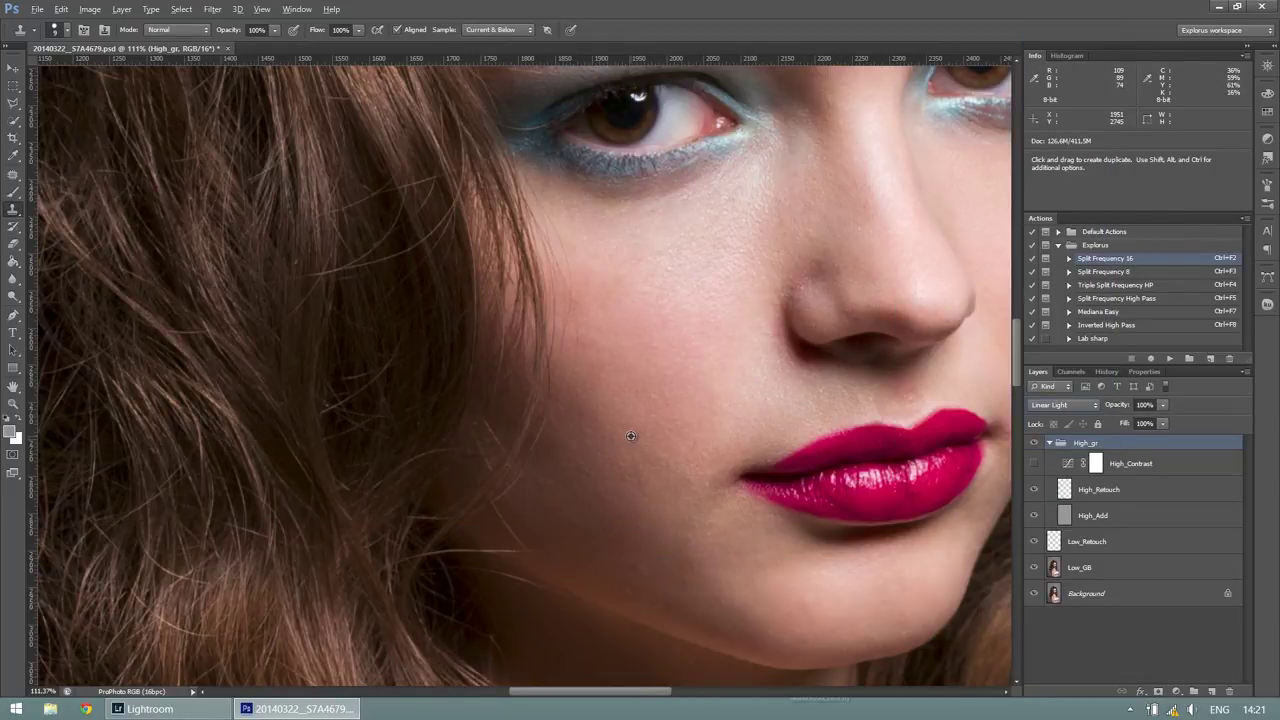
- Zoom out to view the whole full-colour portrait
{"action": "scroll", "coordinate": [640, 432], "scroll_direction": "down", "scroll_amount": 2}
{"action": "scroll", "coordinate": [711, 416], "scroll_direction": "down", "scroll_amount": 1}
{"action": "scroll", "coordinate": [711, 416], "scroll_direction": "down", "scroll_amount": 1}
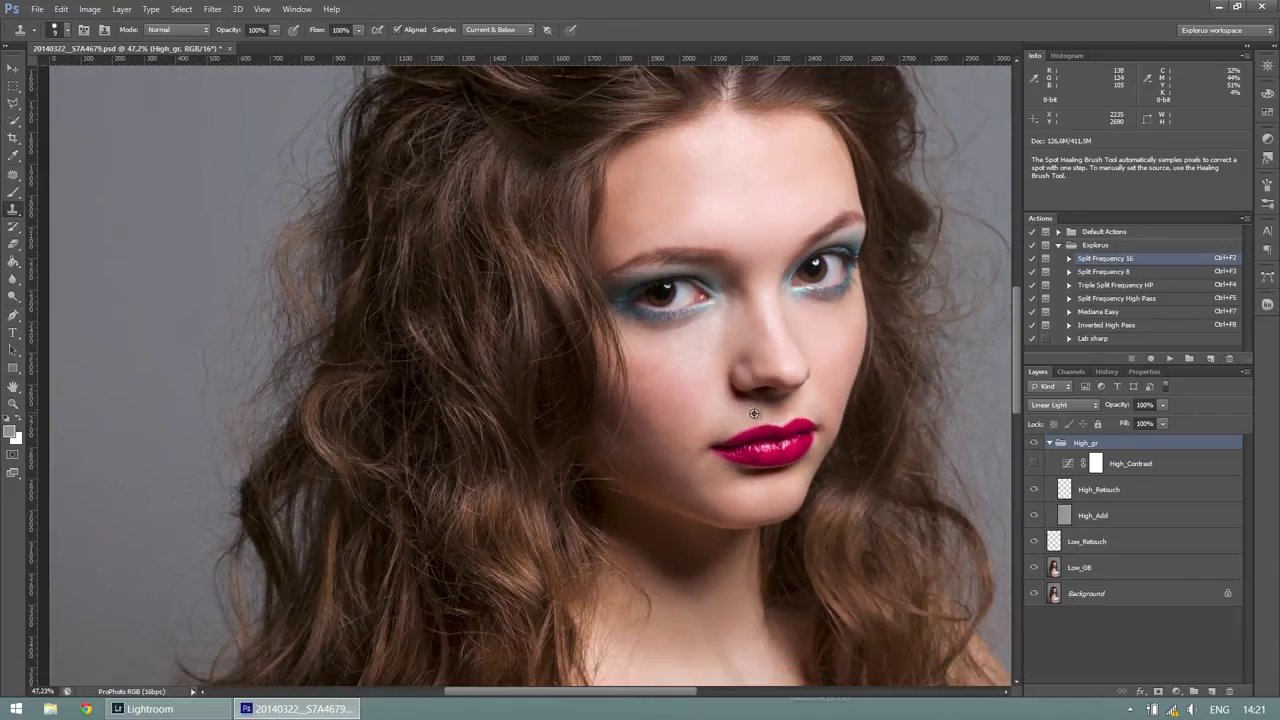
{"action": "scroll", "coordinate": [711, 416], "scroll_direction": "down", "scroll_amount": 1}
{"action": "scroll", "coordinate": [822, 434], "scroll_direction": "down", "scroll_amount": 1}
{"action": "scroll", "coordinate": [822, 434], "scroll_direction": "down", "scroll_amount": 1}
{"action": "scroll", "coordinate": [858, 545], "scroll_direction": "down", "scroll_amount": 1}
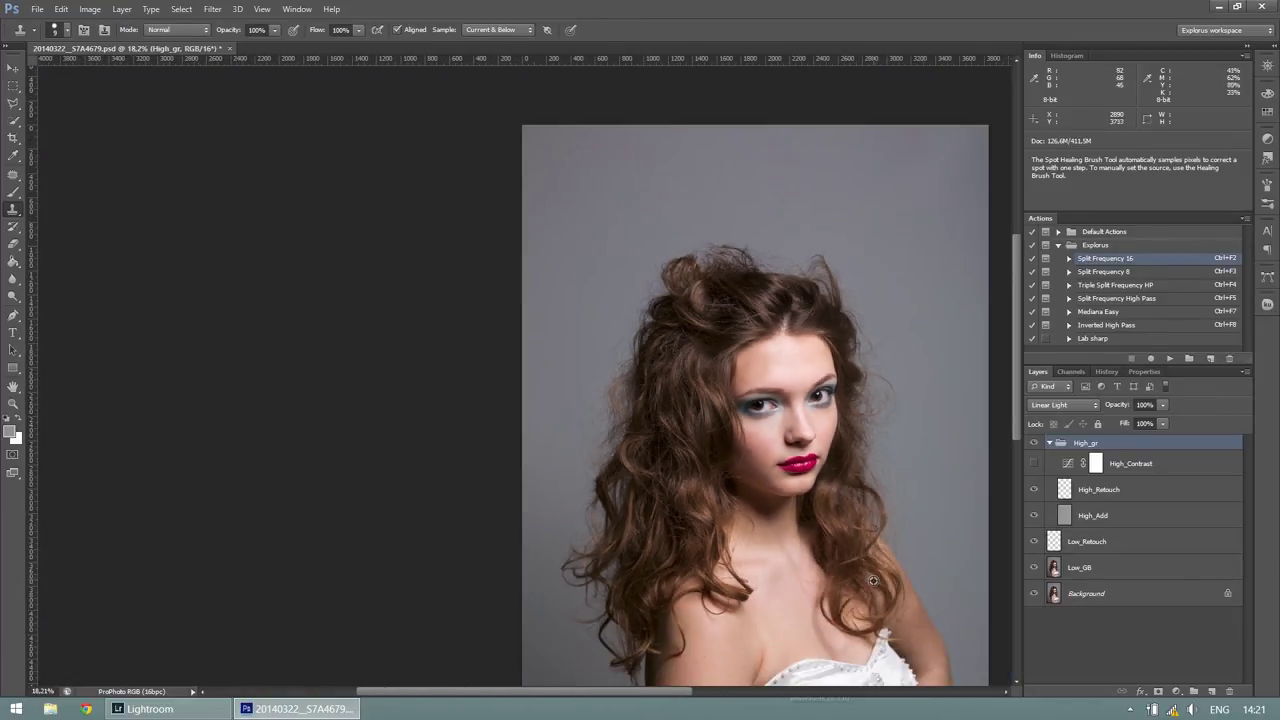
{"action": "scroll", "coordinate": [870, 580], "scroll_direction": "down", "scroll_amount": 1}
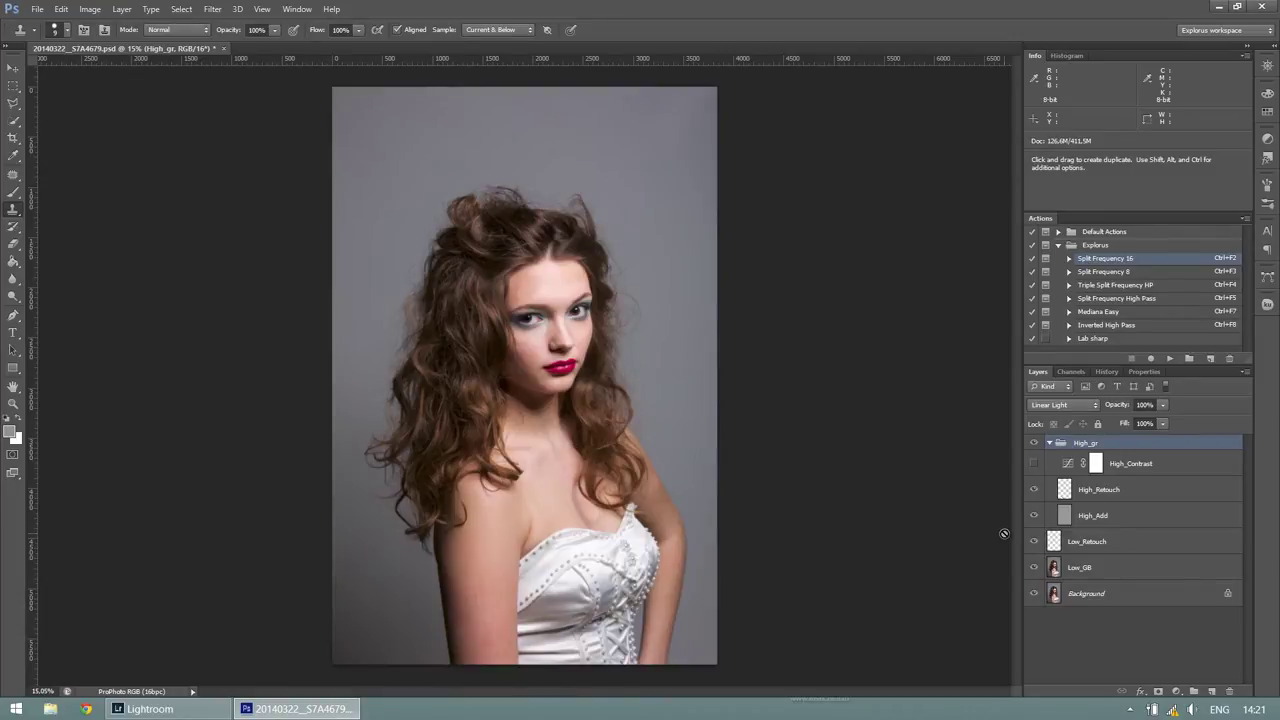
- Create a new Soft Light layer filled with 50% gray
{"action": "left_click", "coordinate": [1210, 692], "text": "alt"}
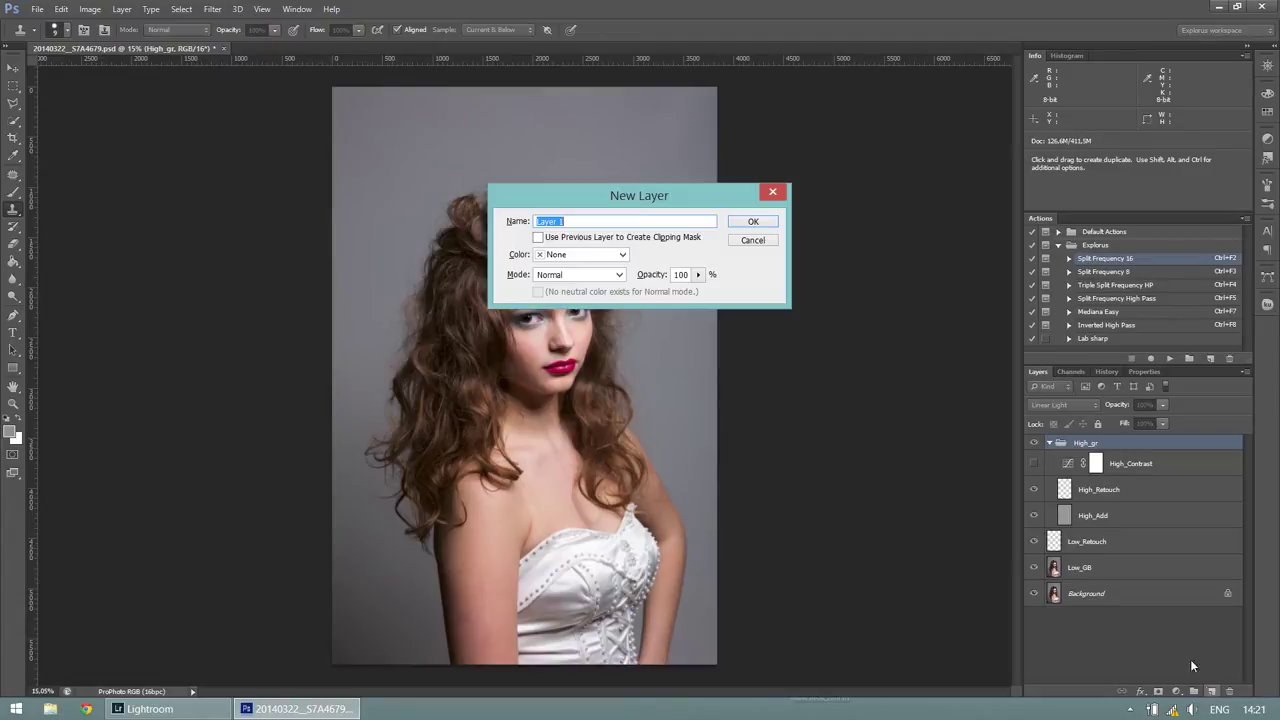
{"action": "left_click", "coordinate": [583, 274]}
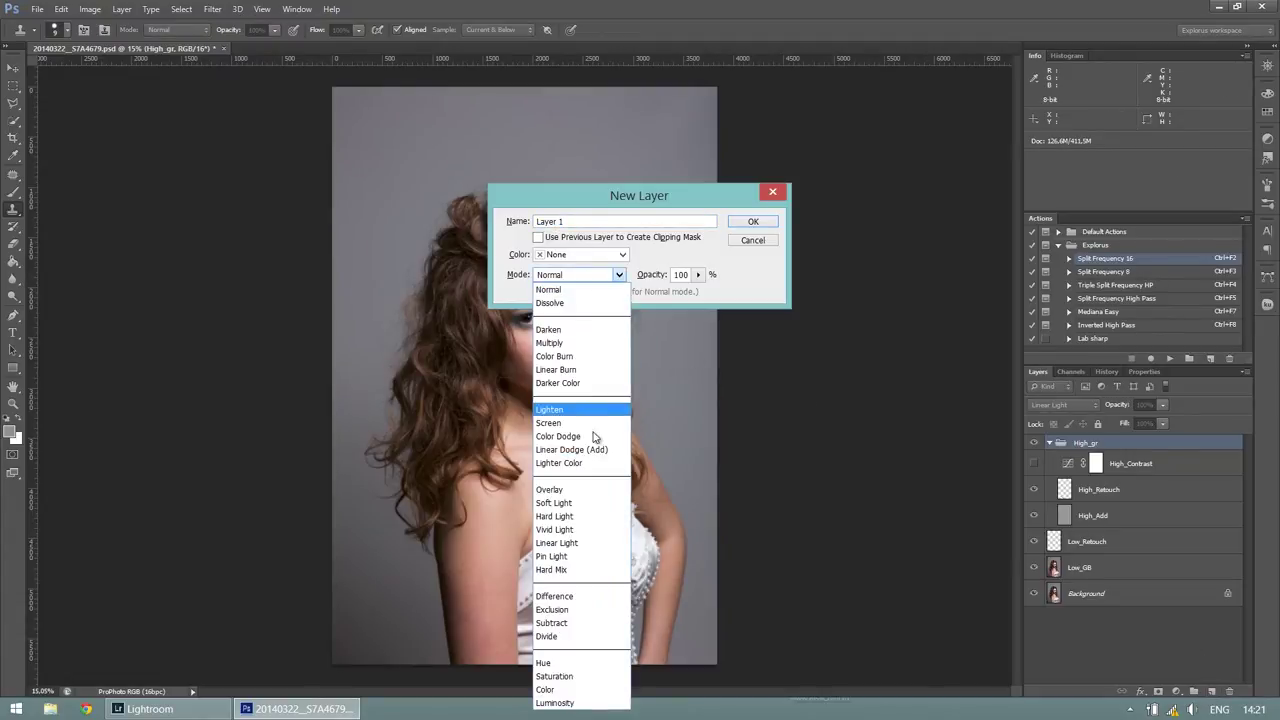
{"action": "left_click", "coordinate": [593, 503]}
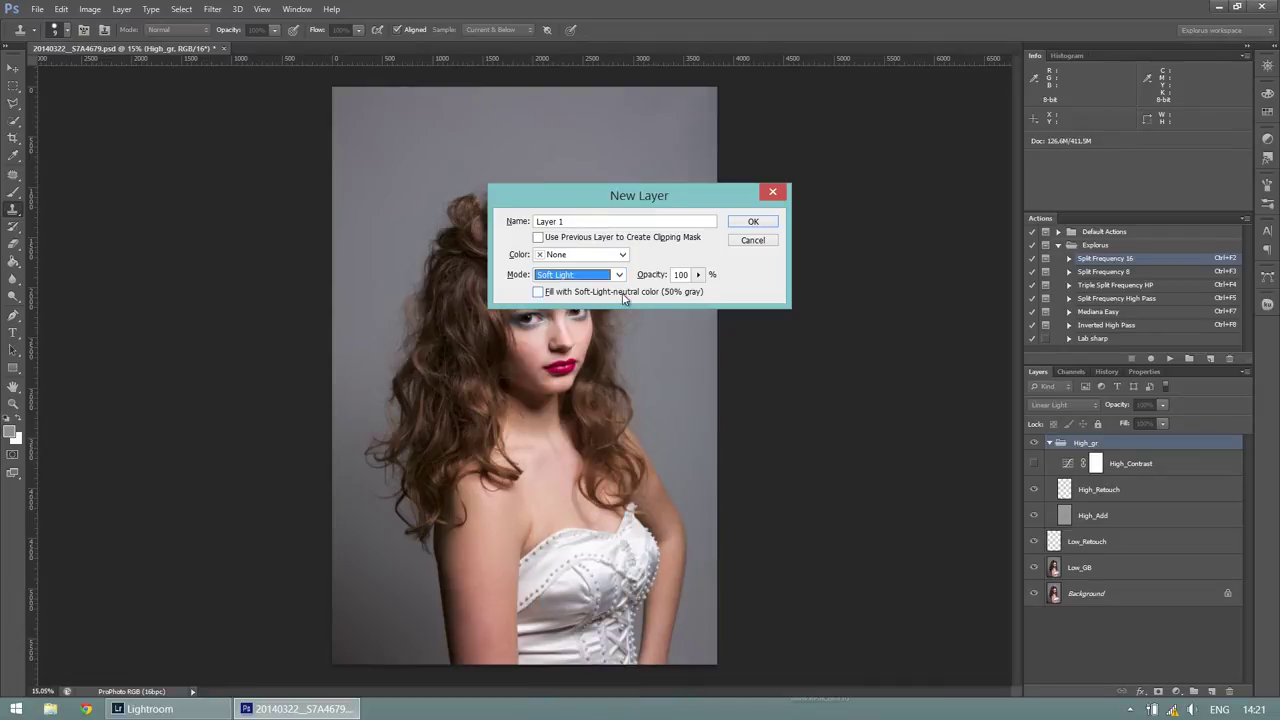
{"action": "left_click", "coordinate": [622, 292]}
{"action": "left_click", "coordinate": [758, 223]}
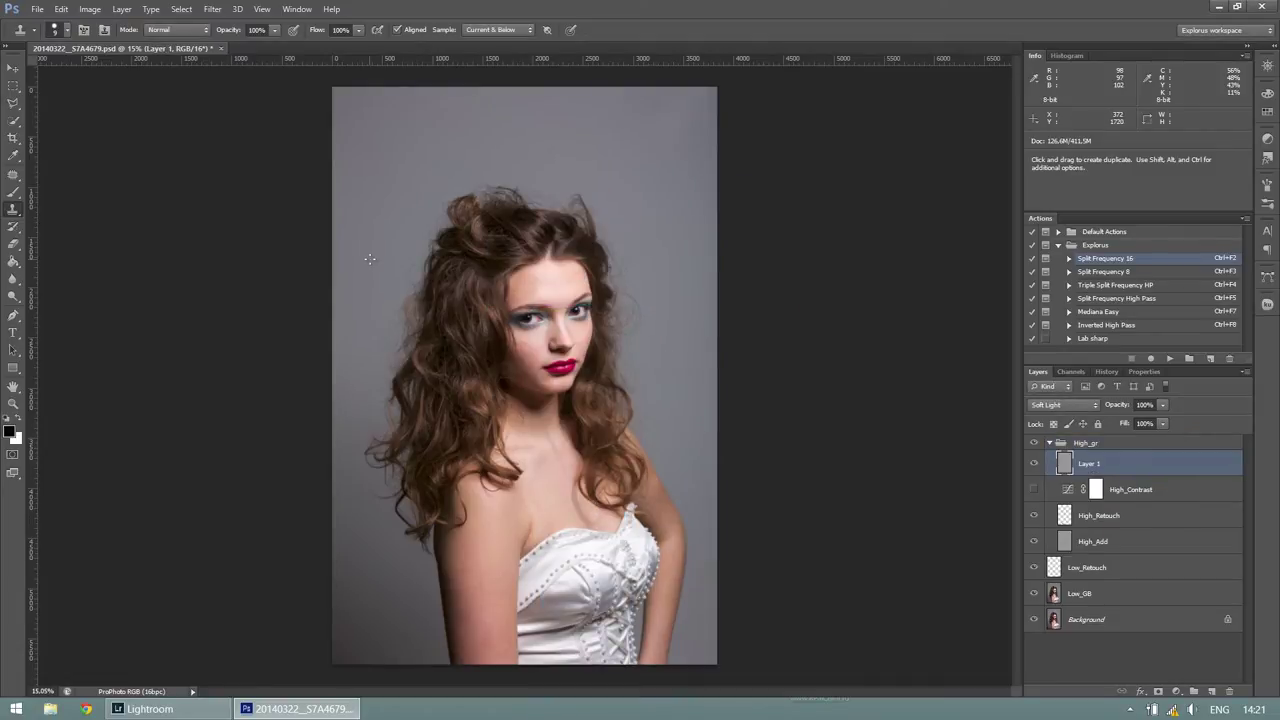
- Set a roughly 379 px brush at 9% opacity and lighten the forehead toward the right eye
{"action": "scroll", "coordinate": [563, 291], "scroll_direction": "up", "scroll_amount": 5}
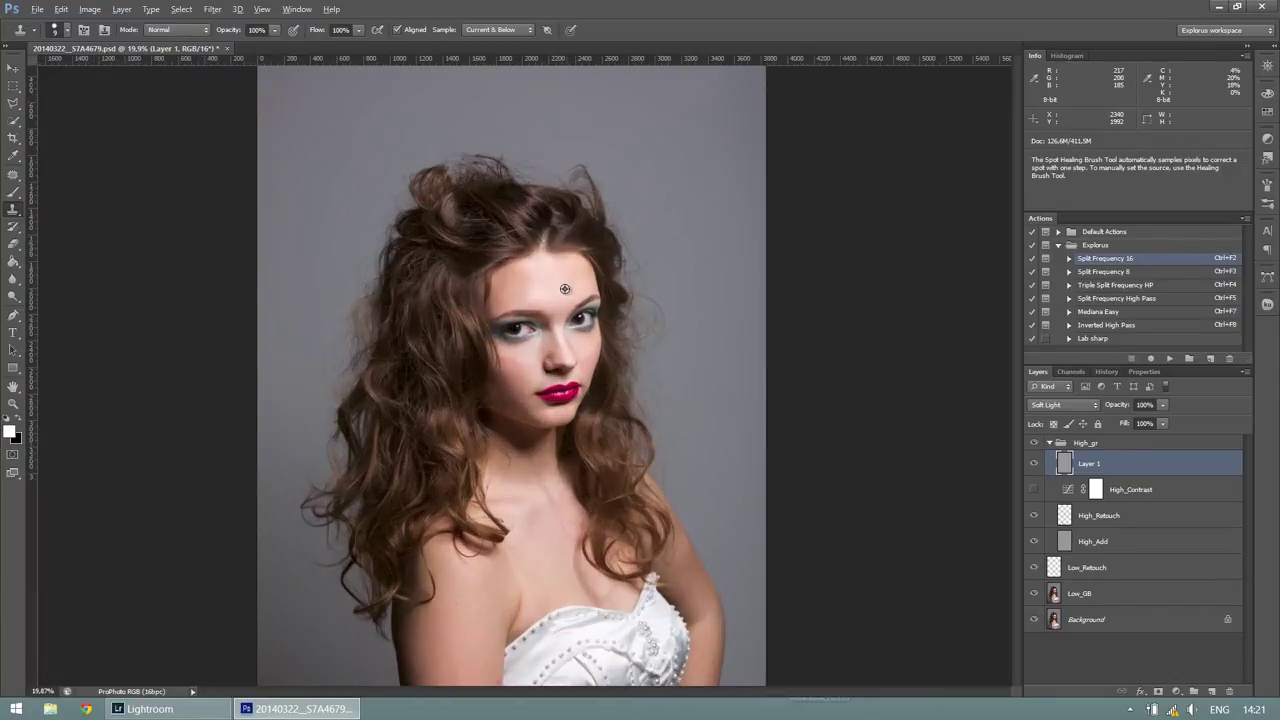
{"action": "key", "text": "b"}
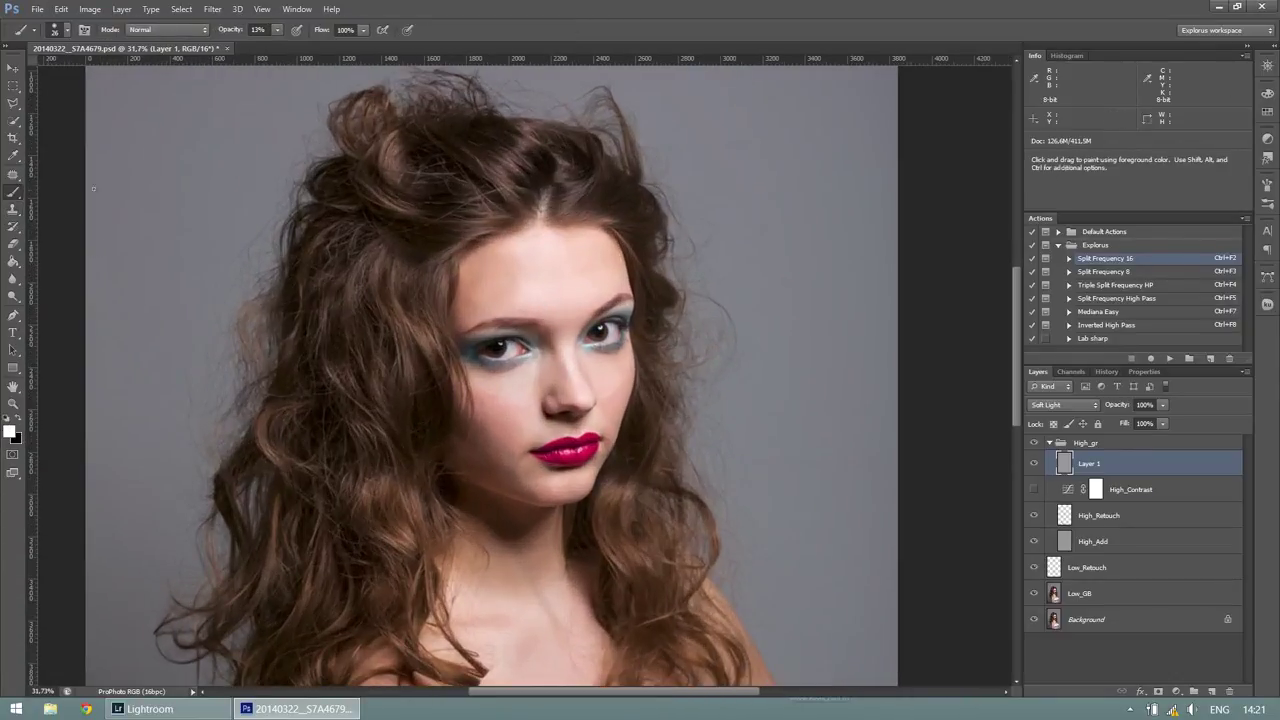
{"action": "left_click_drag", "start_coordinate": [492, 236], "coordinate": [506, 239]}
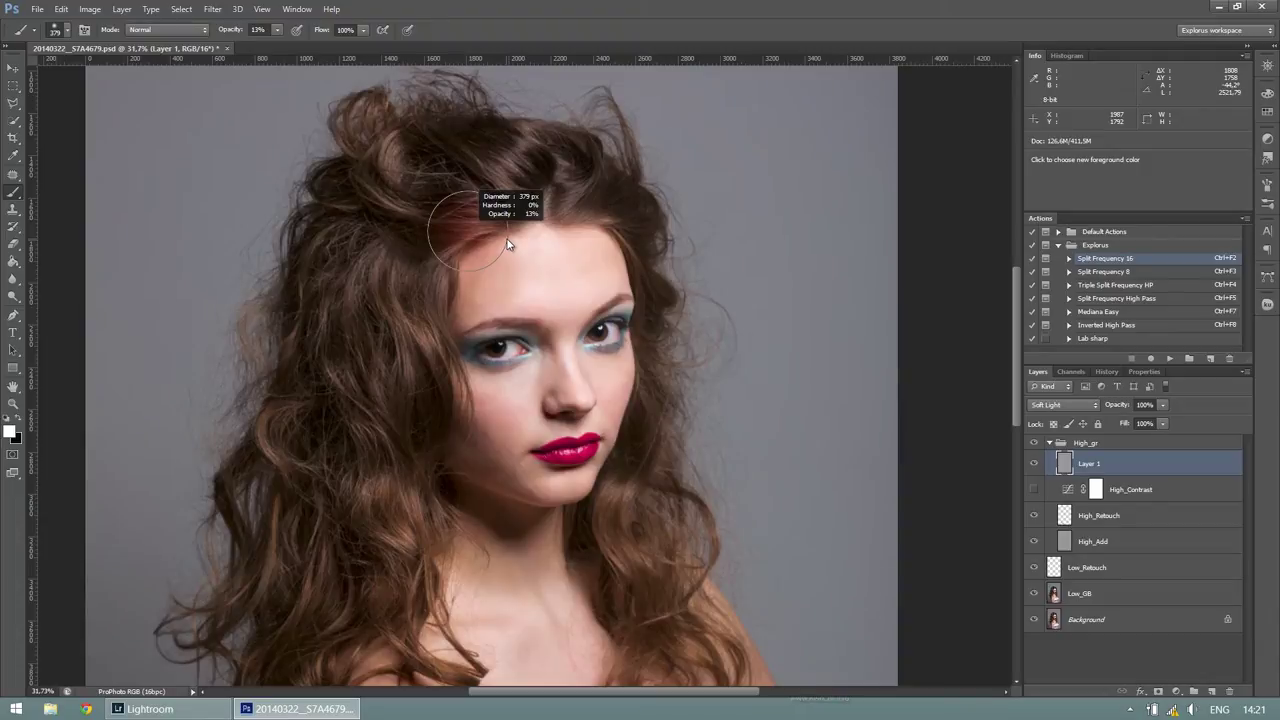
{"action": "right_click", "coordinate": [543, 250], "text": "alt"}
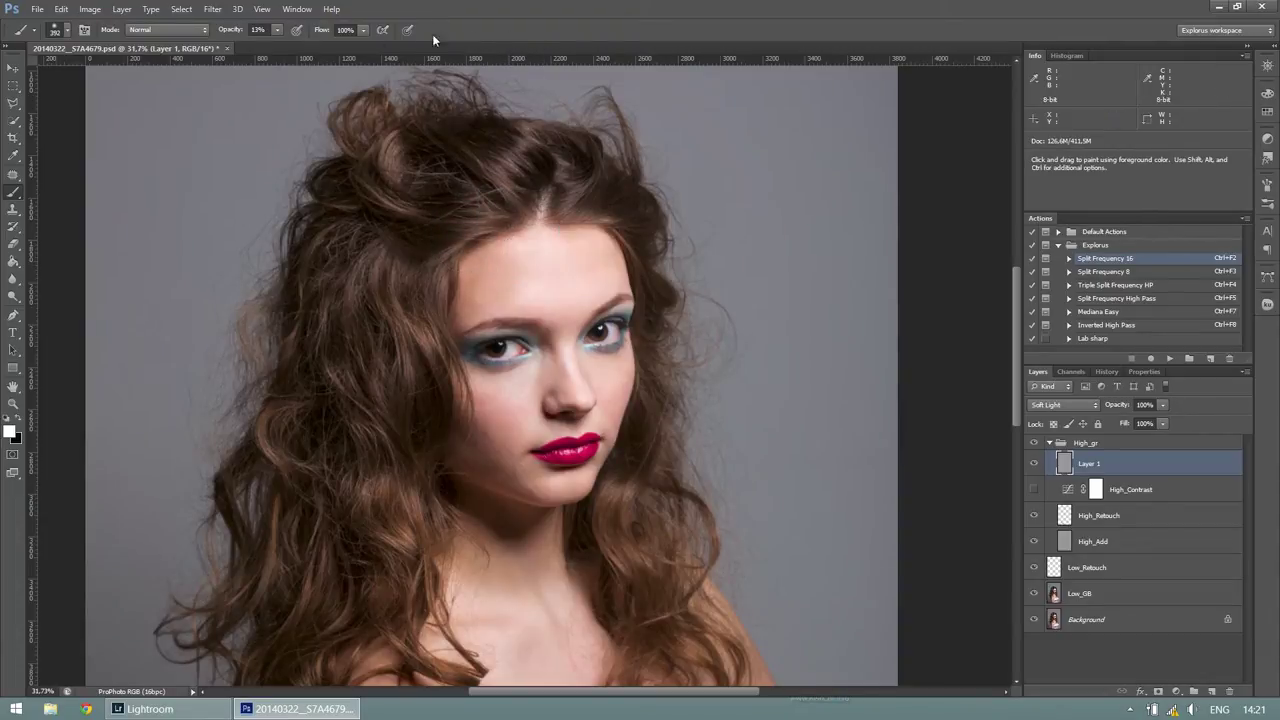
{"action": "left_click_drag", "start_coordinate": [236, 33], "coordinate": [231, 33]}
{"action": "mouse_move", "coordinate": [605, 255]}
{"action": "left_mouse_down"}
{"action": "mouse_move", "coordinate": [576, 305]}
{"action": "mouse_move", "coordinate": [615, 390]}
{"action": "left_mouse_up"}
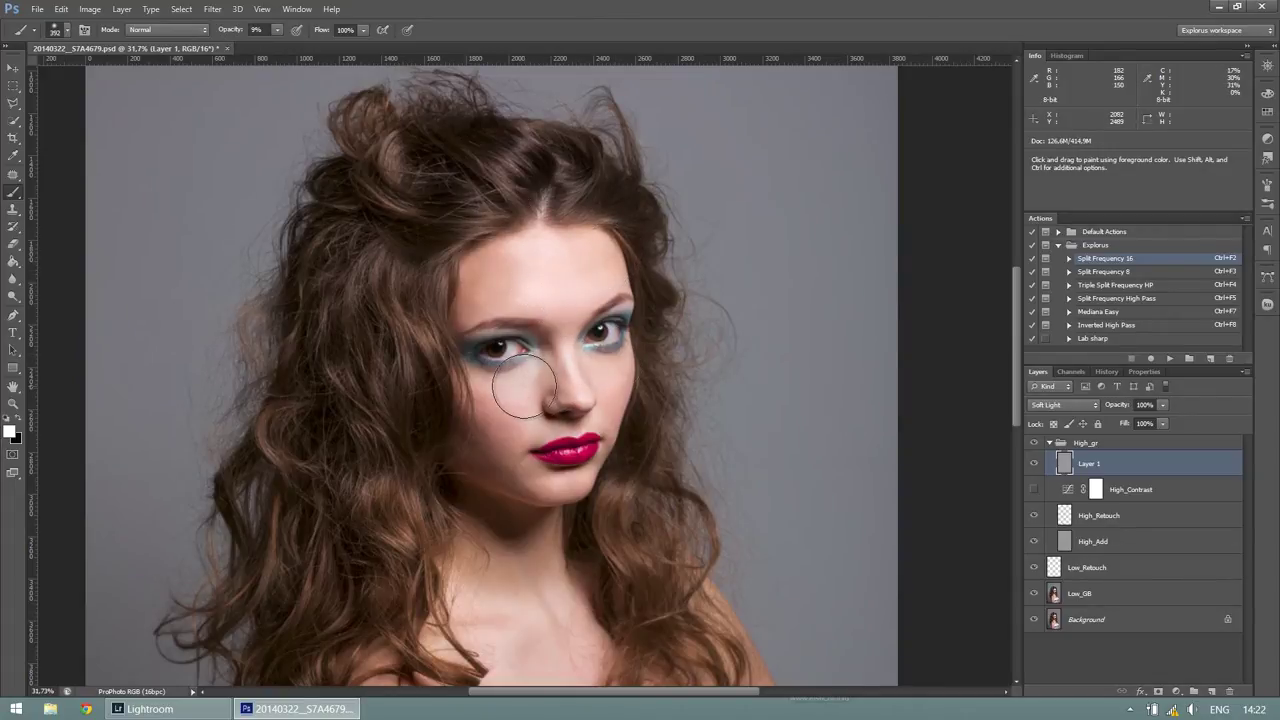
- Lighten the cheek beside the nose and the area beside the upper lip in white
{"action": "scroll", "coordinate": [612, 385], "scroll_direction": "up", "scroll_amount": 2}
{"action": "scroll", "coordinate": [608, 369], "scroll_direction": "up", "scroll_amount": 3}
{"action": "right_click", "coordinate": [598, 376], "text": "alt"}
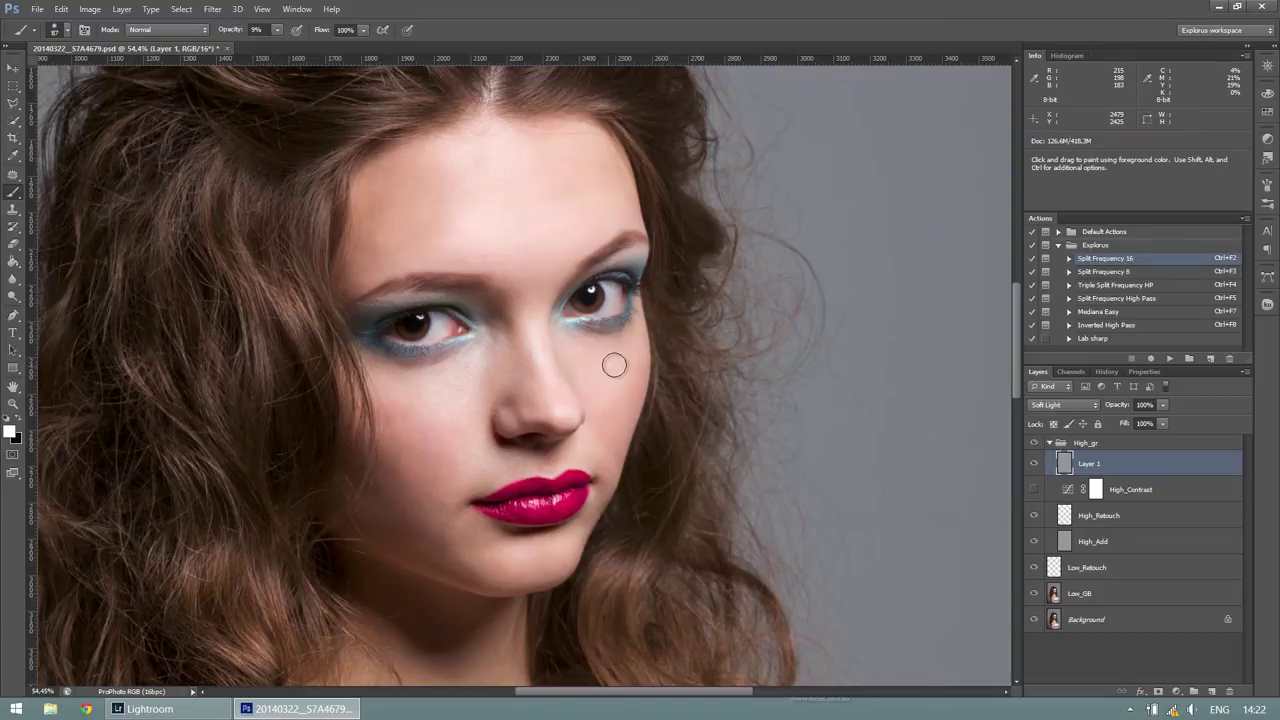
{"action": "left_click_drag", "start_coordinate": [617, 397], "coordinate": [623, 409]}
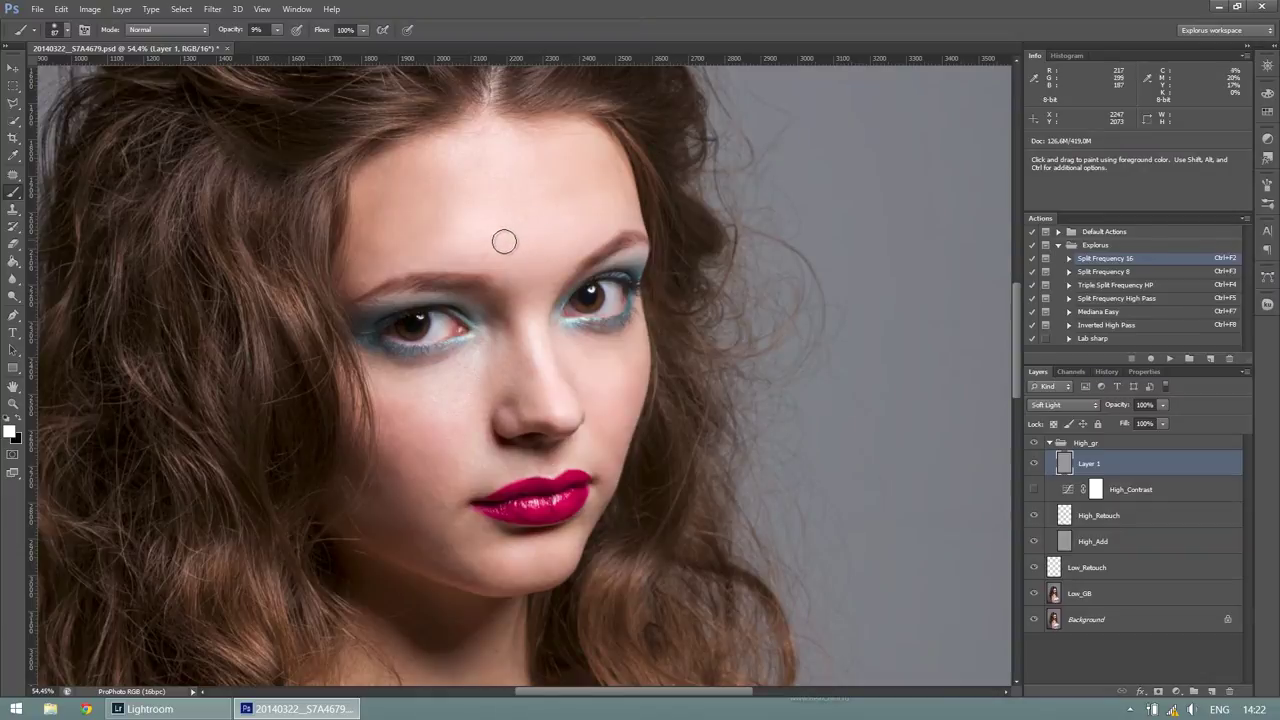
{"action": "right_click", "coordinate": [553, 208], "text": "alt"}
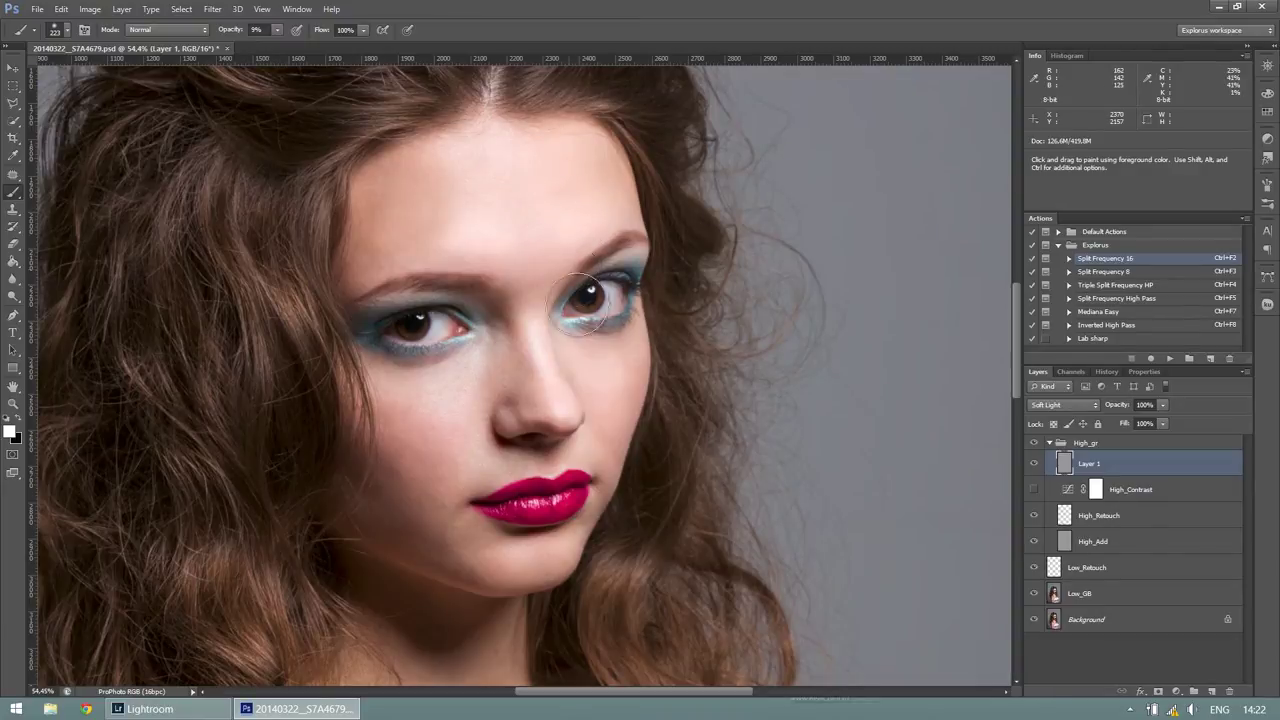
{"action": "left_click_drag", "start_coordinate": [556, 559], "coordinate": [536, 546]}
{"action": "left_click_drag", "start_coordinate": [560, 549], "coordinate": [505, 462]}
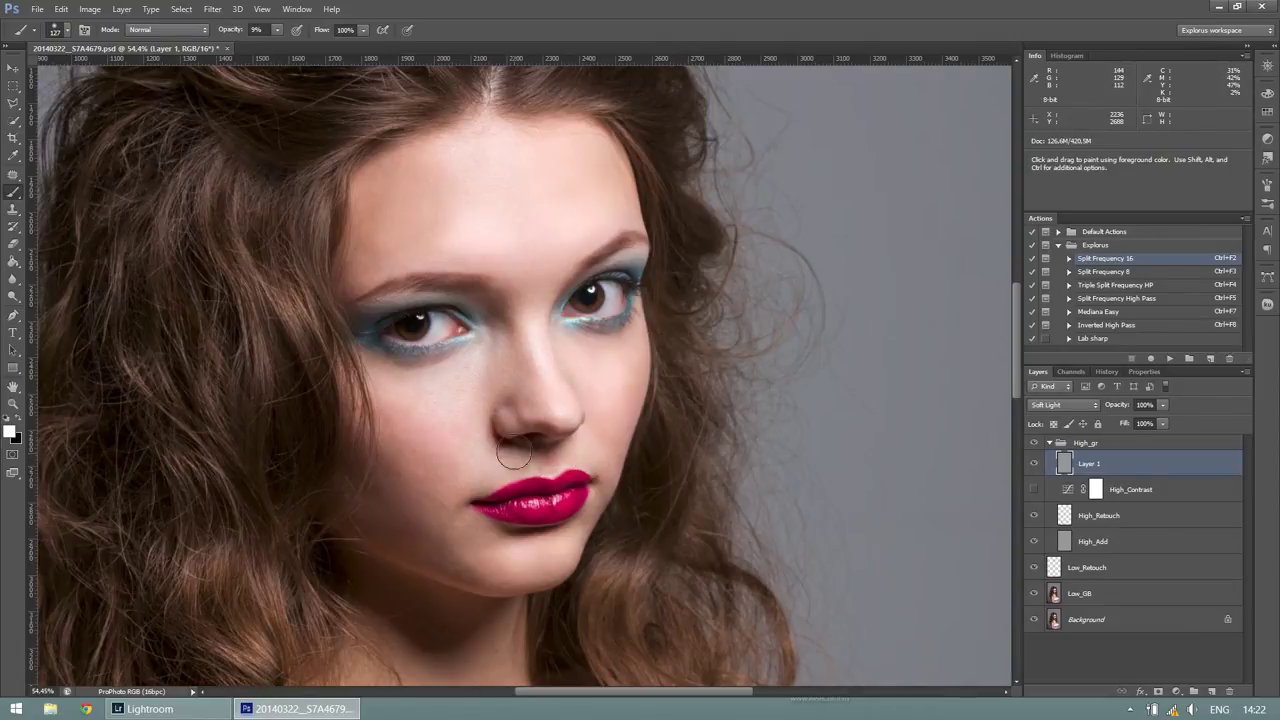
- Darken the cheek edge, left brow and jaw shadows in black, then compare before and after
{"action": "key", "text": "x"}
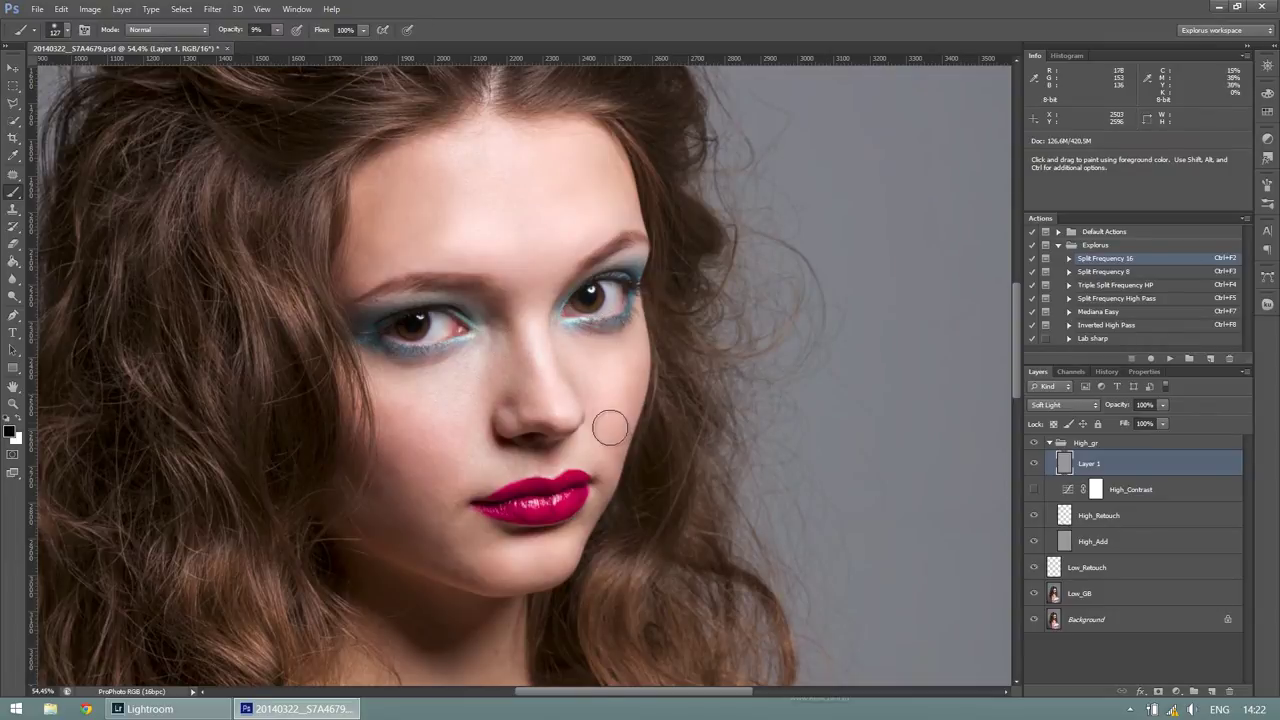
{"action": "mouse_move", "coordinate": [618, 484]}
{"action": "left_mouse_down"}
{"action": "mouse_move", "coordinate": [680, 253]}
{"action": "mouse_move", "coordinate": [491, 230]}
{"action": "mouse_move", "coordinate": [387, 250]}
{"action": "left_mouse_up"}
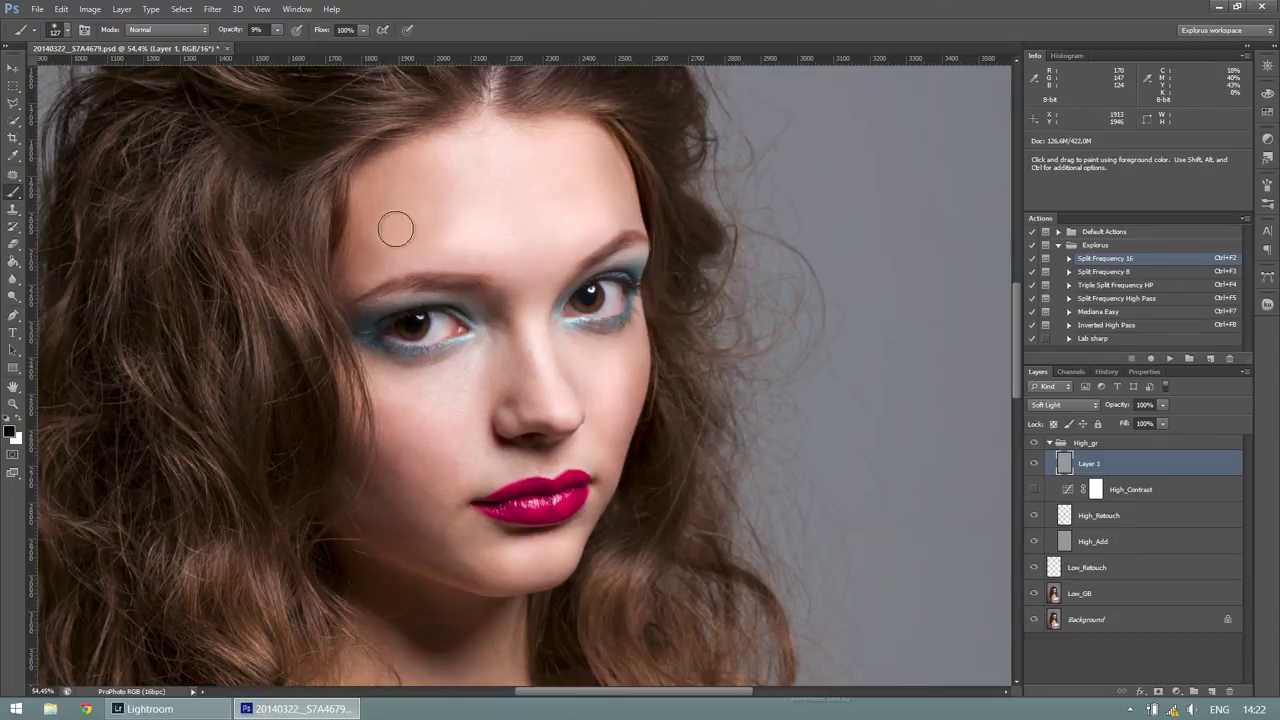
{"action": "right_click", "coordinate": [387, 250], "text": "alt"}
{"action": "mouse_move", "coordinate": [410, 258]}
{"action": "left_mouse_down"}
{"action": "mouse_move", "coordinate": [491, 380]}
{"action": "mouse_move", "coordinate": [557, 305]}
{"action": "mouse_move", "coordinate": [600, 428]}
{"action": "mouse_move", "coordinate": [442, 548]}
{"action": "mouse_move", "coordinate": [329, 406]}
{"action": "left_mouse_up"}
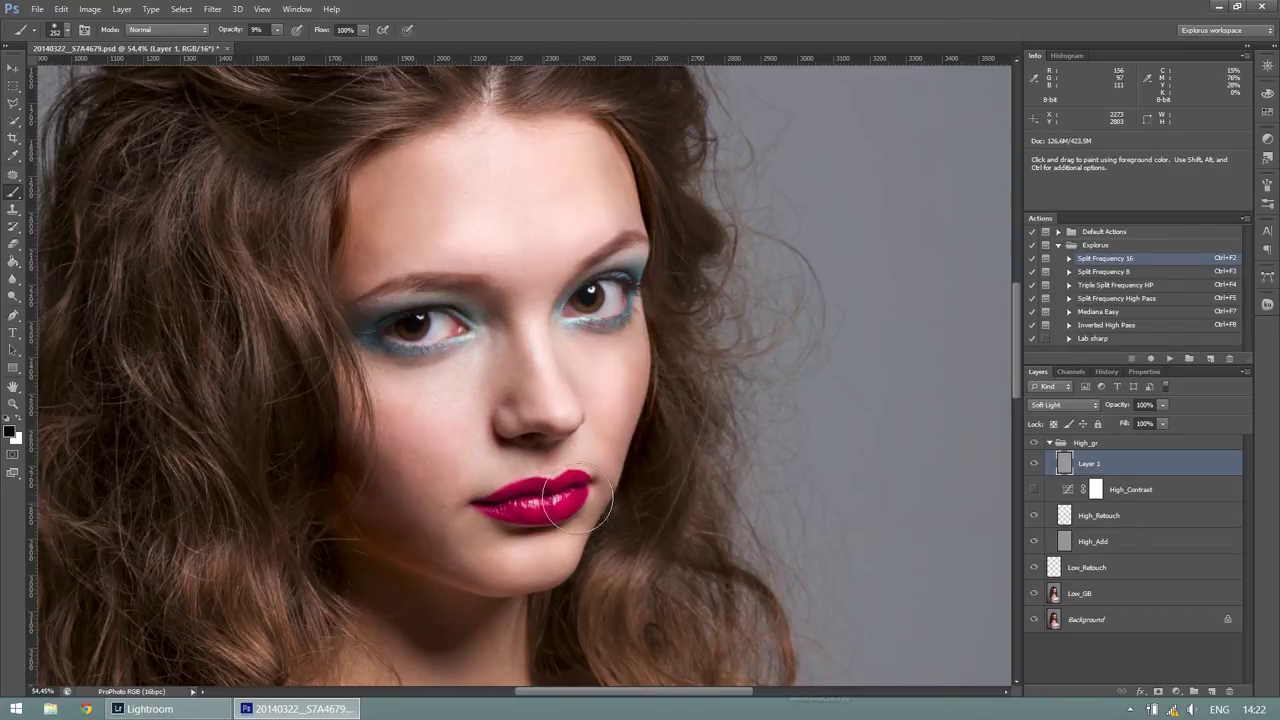
{"action": "mouse_move", "coordinate": [434, 537]}
{"action": "left_mouse_down"}
{"action": "mouse_move", "coordinate": [357, 514]}
{"action": "mouse_move", "coordinate": [336, 428]}
{"action": "left_mouse_up"}
{"action": "left_click_drag", "start_coordinate": [634, 529], "coordinate": [417, 557]}
{"action": "key", "text": "ctrl+z"}
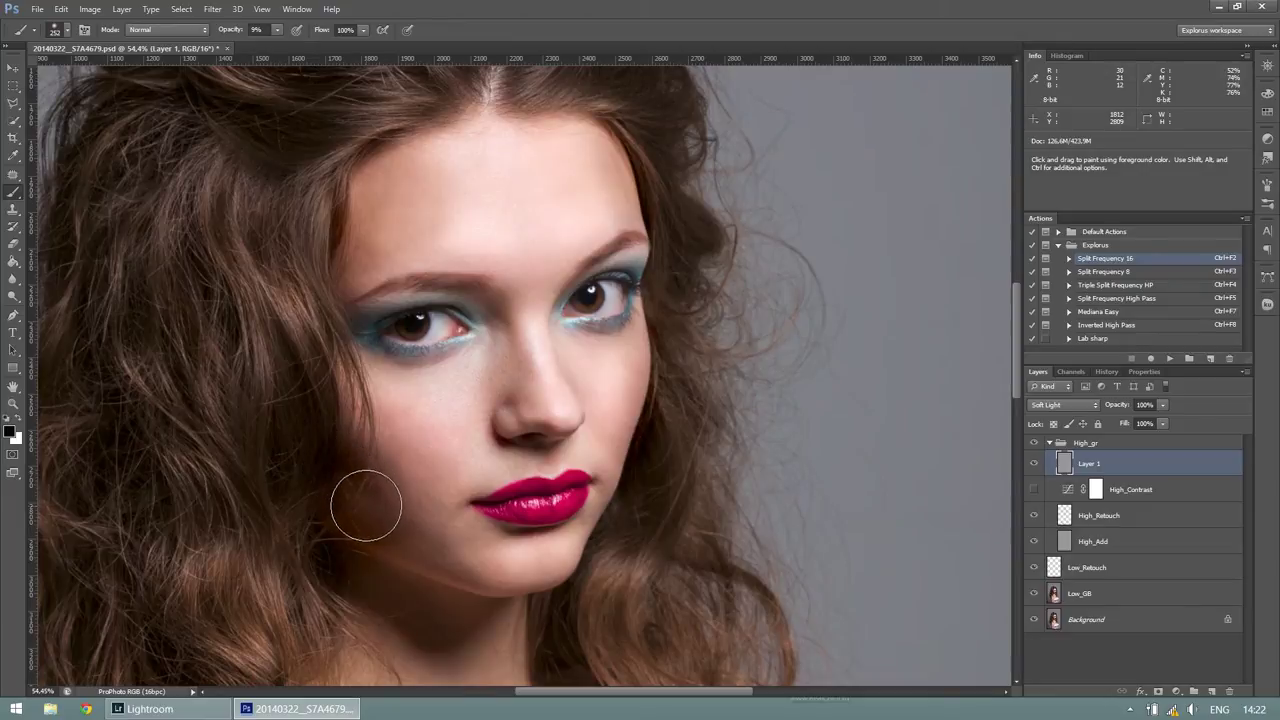
{"action": "key", "text": "ctrl+z"}
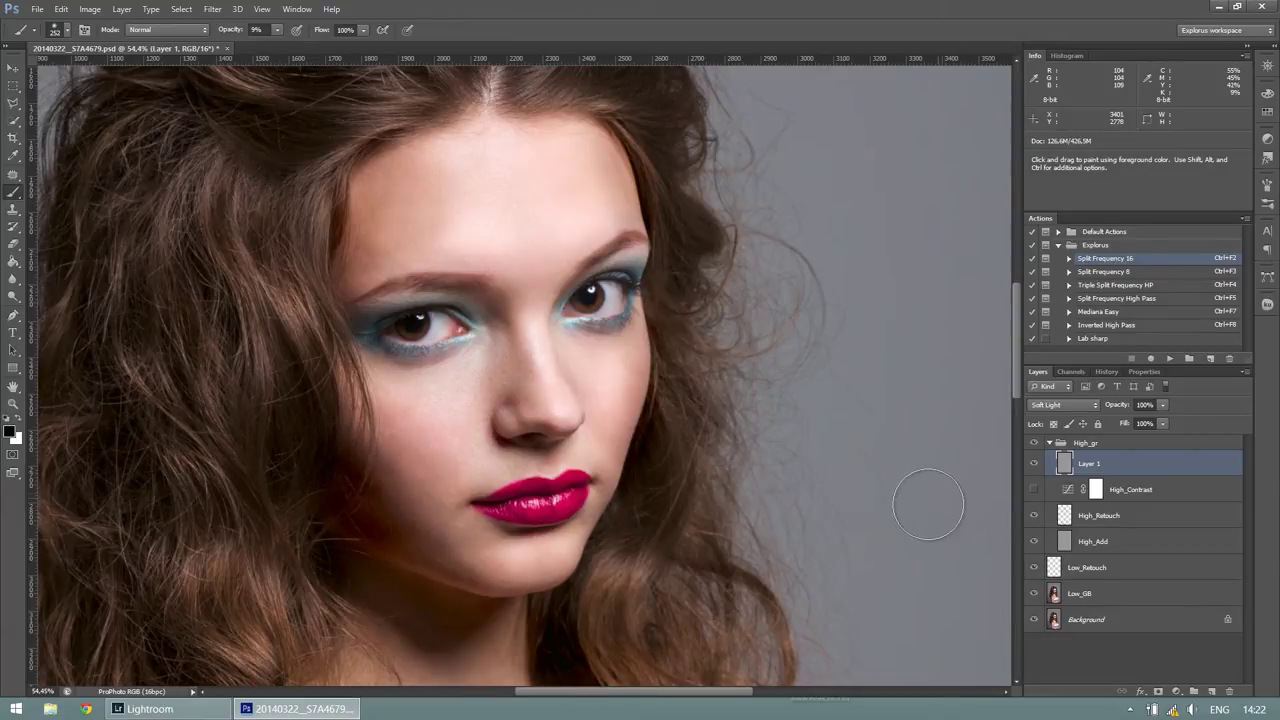
- Darken along the arm and shoulder with a roughly 355 px brush
{"action": "scroll", "coordinate": [807, 551], "scroll_direction": "down", "scroll_amount": 2}
{"action": "scroll", "coordinate": [780, 535], "scroll_direction": "down", "scroll_amount": 2}
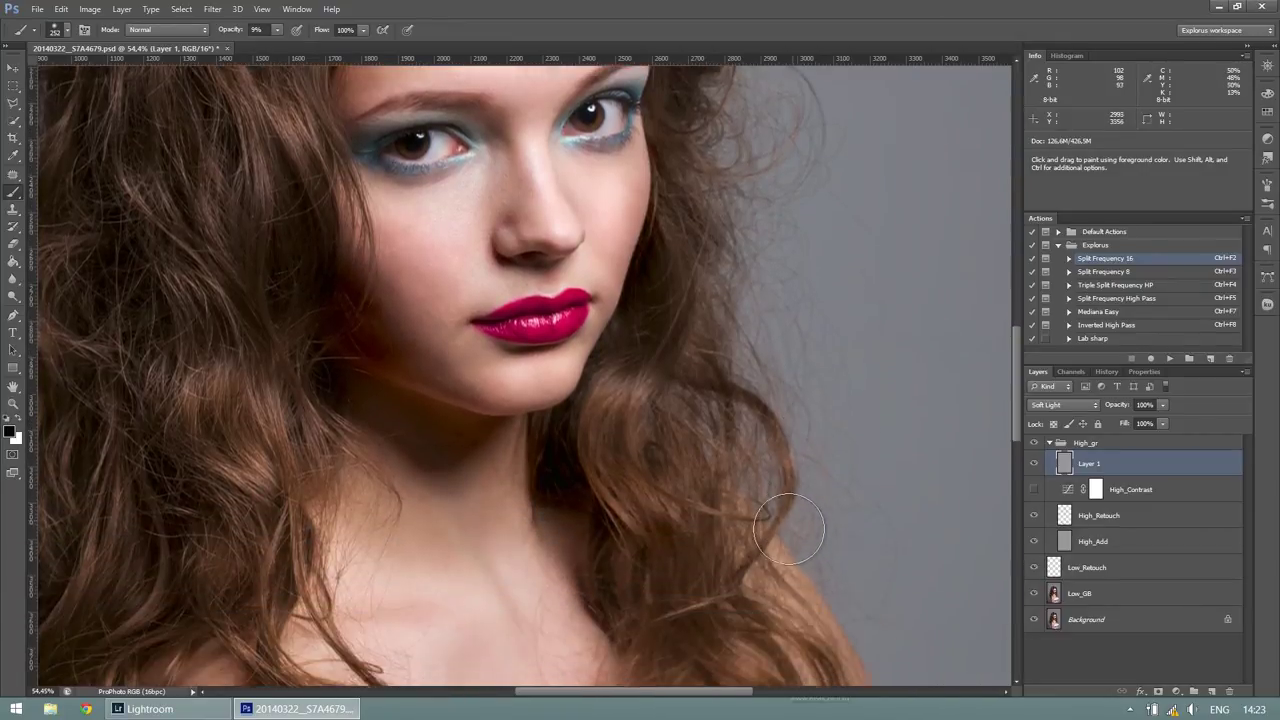
{"action": "scroll", "coordinate": [750, 515], "scroll_direction": "down", "scroll_amount": 3}
{"action": "scroll", "coordinate": [715, 497], "scroll_direction": "down", "scroll_amount": 2}
{"action": "scroll", "coordinate": [695, 550], "scroll_direction": "down", "scroll_amount": 2}
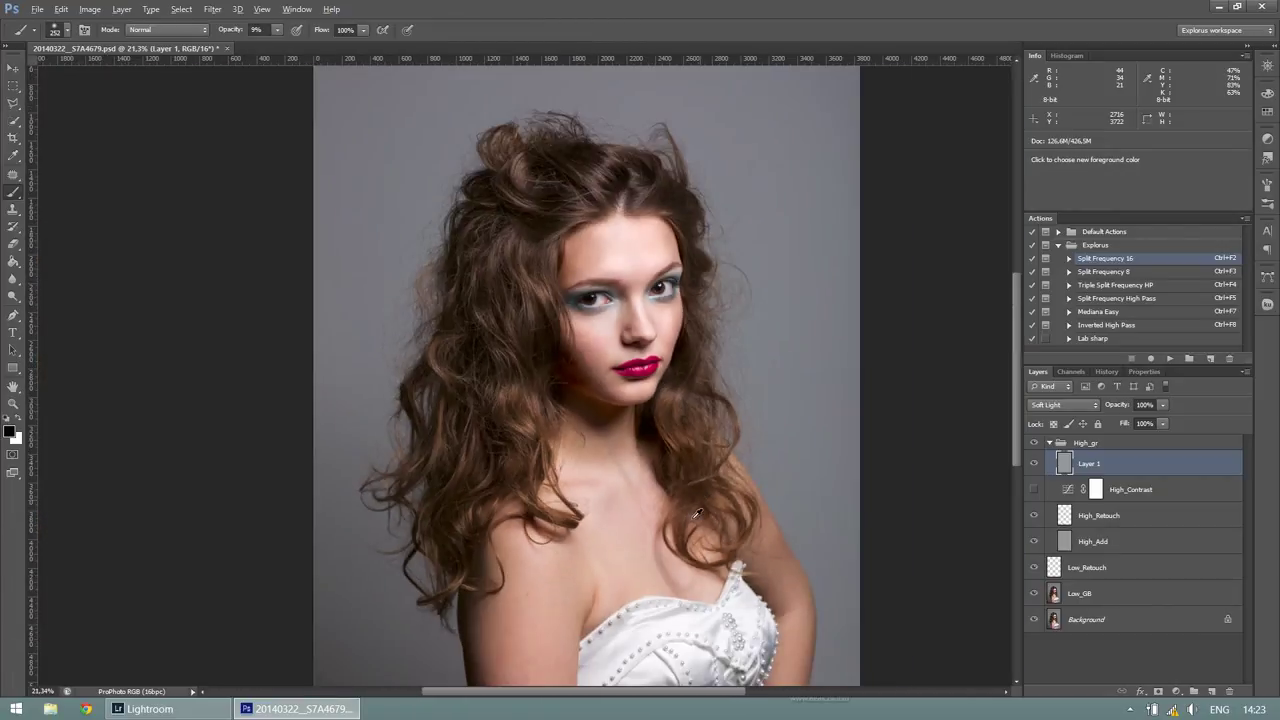
{"action": "scroll", "coordinate": [660, 590], "scroll_direction": "down", "scroll_amount": 2}
{"action": "scroll", "coordinate": [634, 565], "scroll_direction": "down", "scroll_amount": 2}
{"action": "key", "text": "]"}
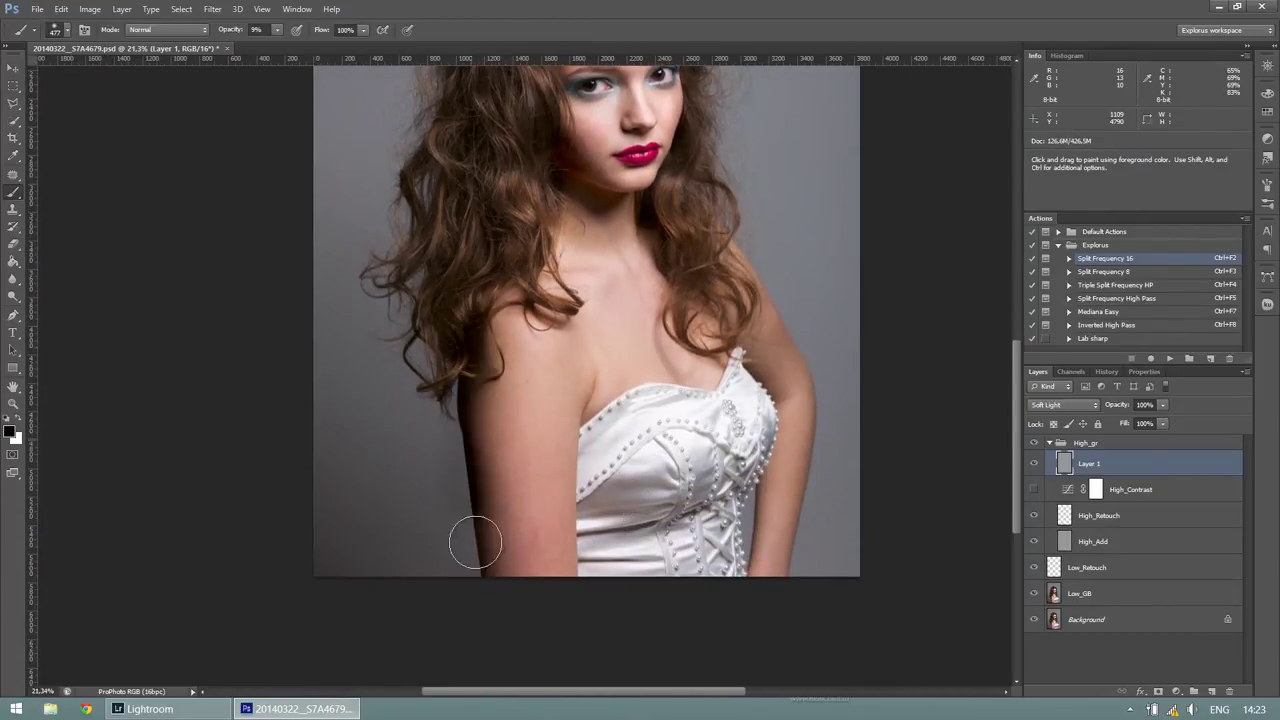
{"action": "key", "text": "ctrl"}
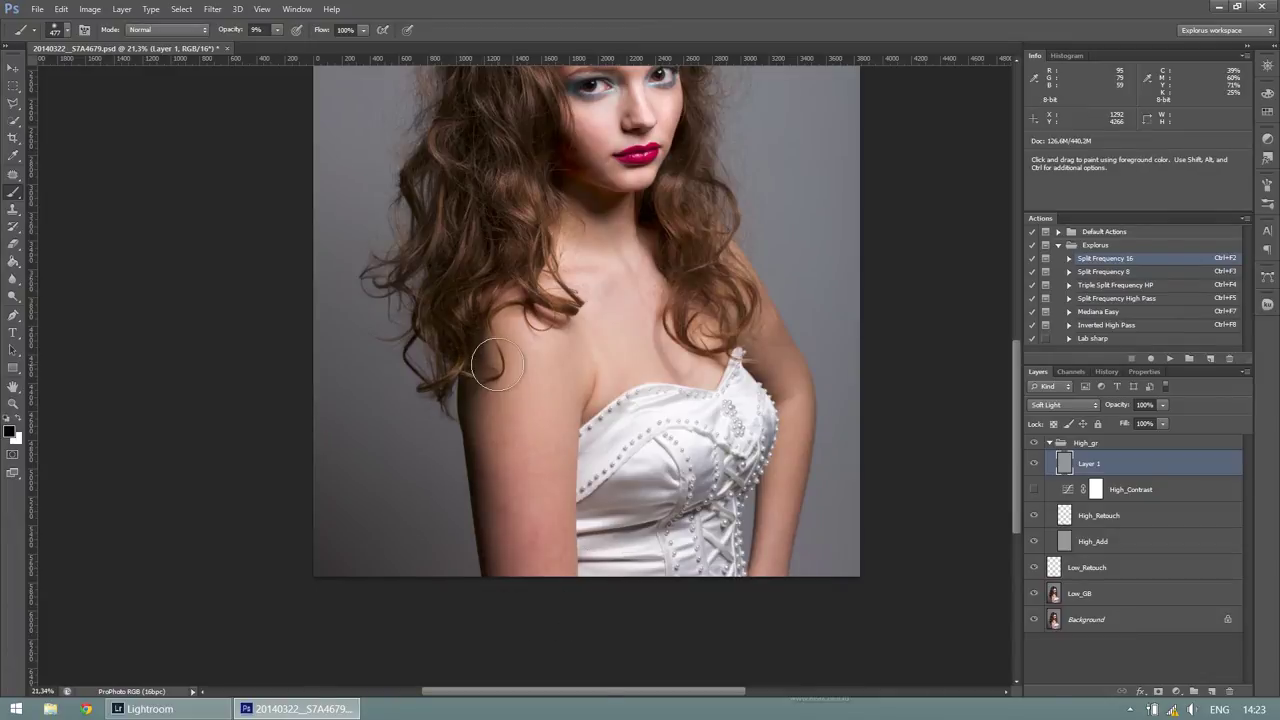
{"action": "left_click_drag", "start_coordinate": [497, 363], "coordinate": [478, 362]}
{"action": "mouse_move", "coordinate": [557, 534]}
{"action": "left_mouse_down"}
{"action": "mouse_move", "coordinate": [589, 366]}
{"action": "mouse_move", "coordinate": [567, 527]}
{"action": "mouse_move", "coordinate": [532, 576]}
{"action": "mouse_move", "coordinate": [590, 294]}
{"action": "left_mouse_up"}
- Faintly lighten, then darken, the arm's right edge from armpit to image bottom
{"action": "key", "text": "x"}
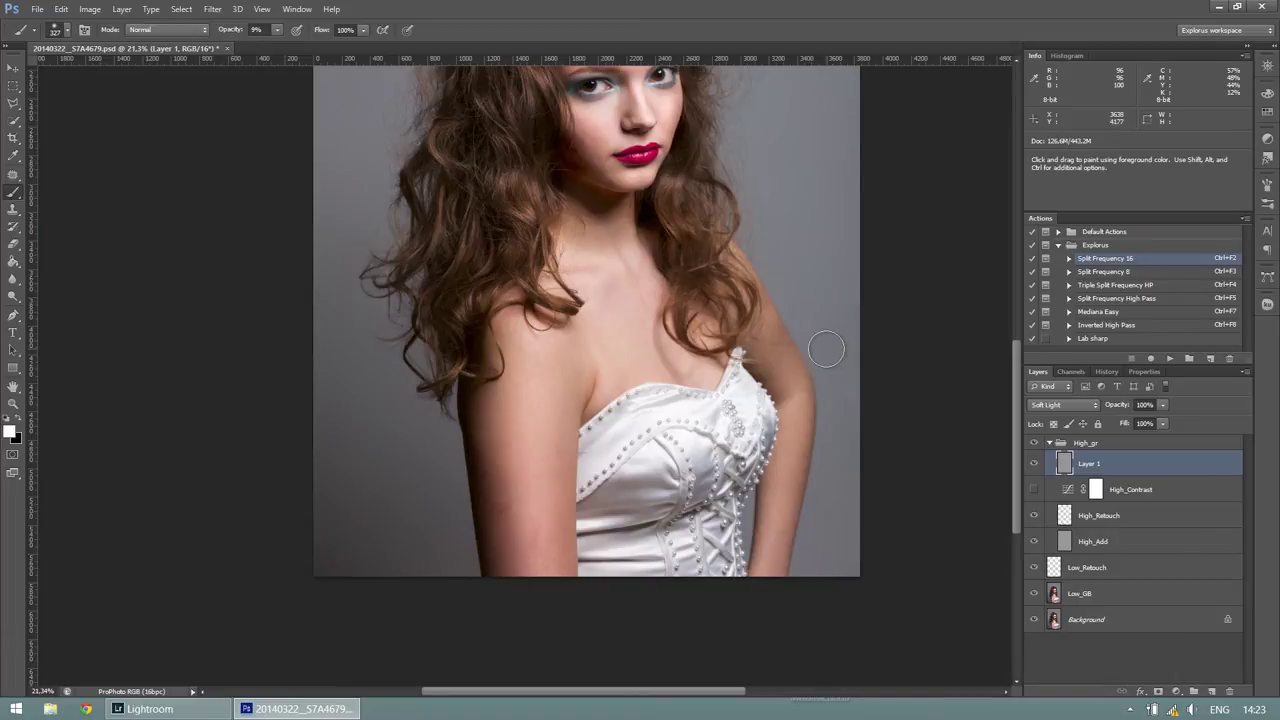
{"action": "right_click", "coordinate": [775, 355], "text": "alt"}
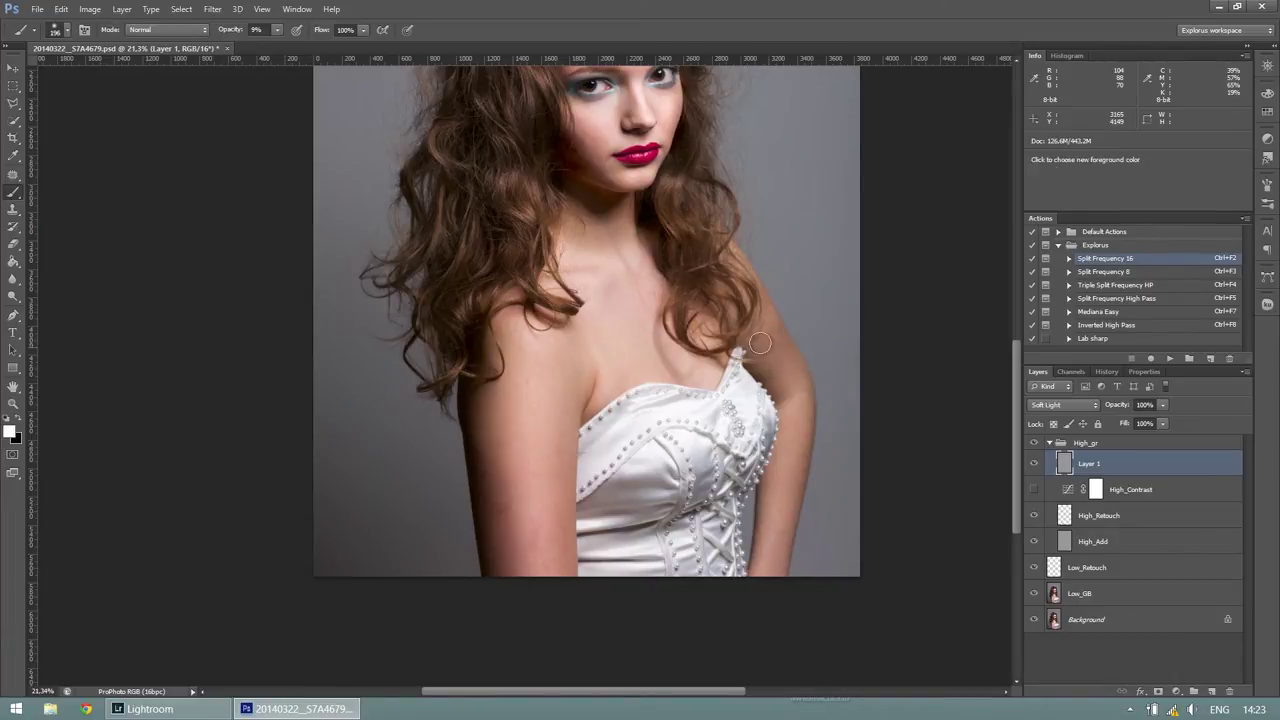
{"action": "left_click_drag", "start_coordinate": [793, 421], "coordinate": [772, 547]}
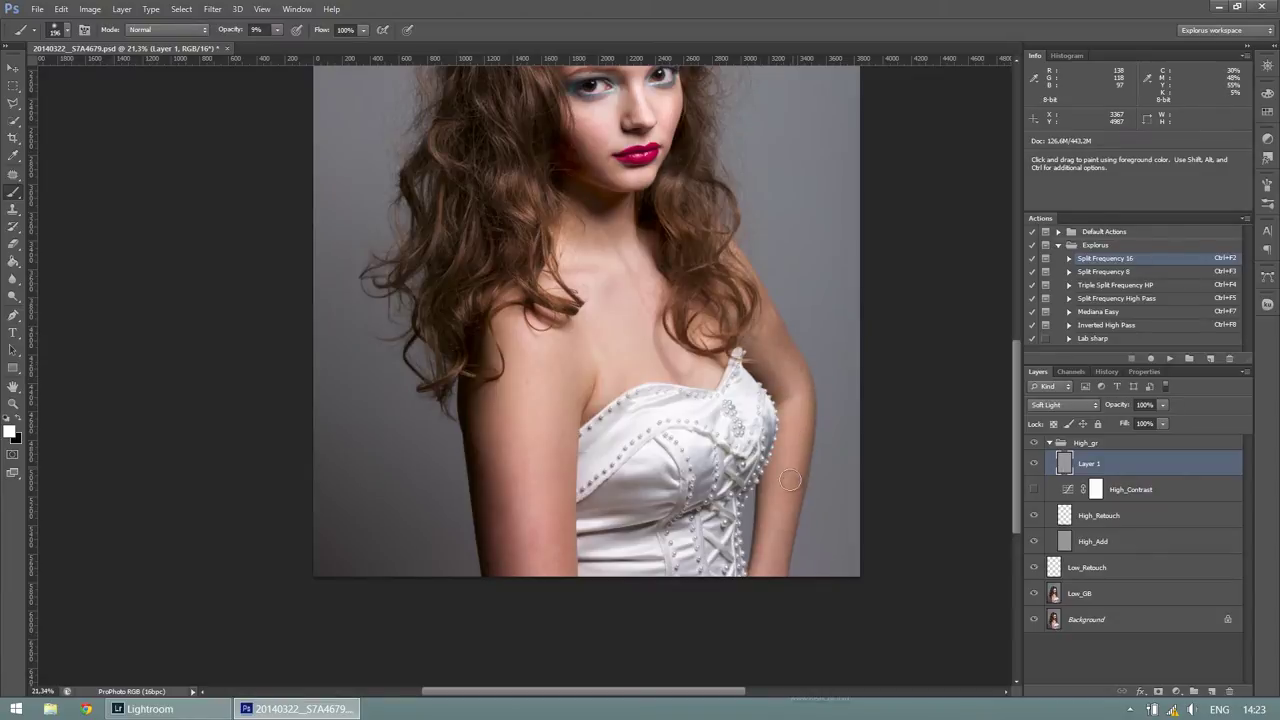
{"action": "key", "text": "x"}
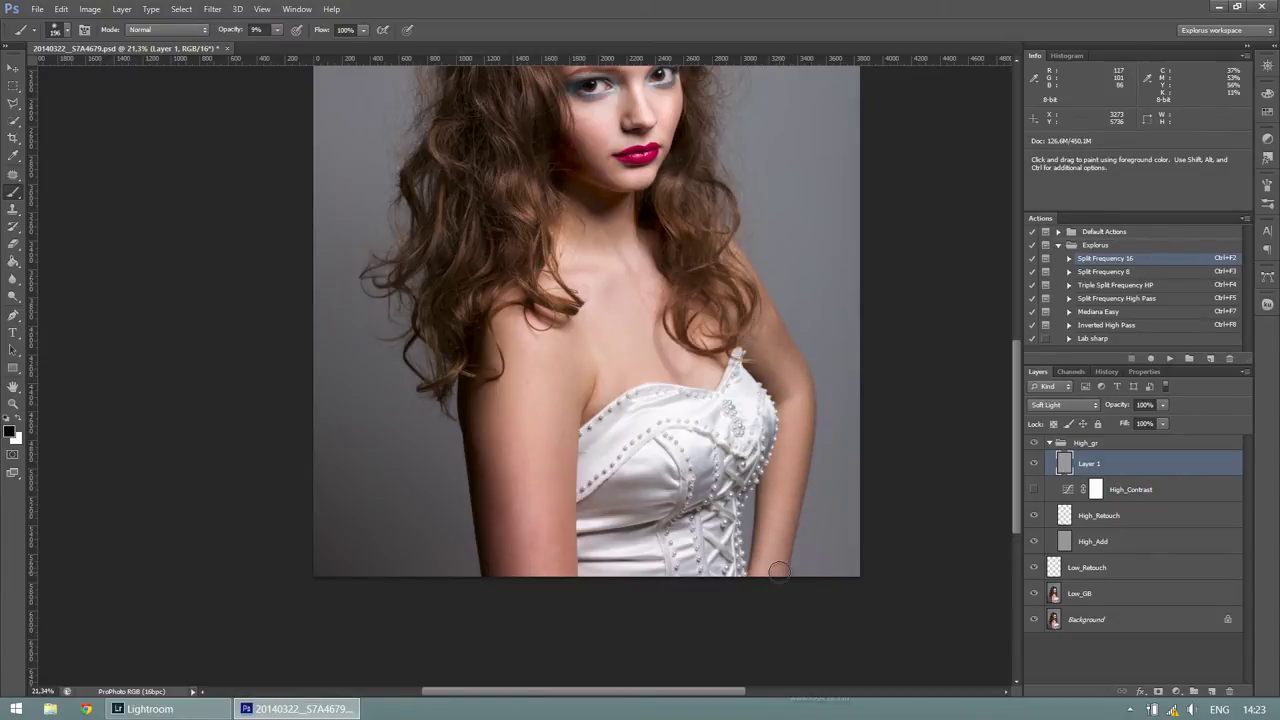
{"action": "mouse_move", "coordinate": [803, 455]}
{"action": "left_mouse_down"}
{"action": "mouse_move", "coordinate": [800, 398]}
{"action": "mouse_move", "coordinate": [772, 335]}
{"action": "mouse_move", "coordinate": [742, 330]}
{"action": "left_mouse_up"}
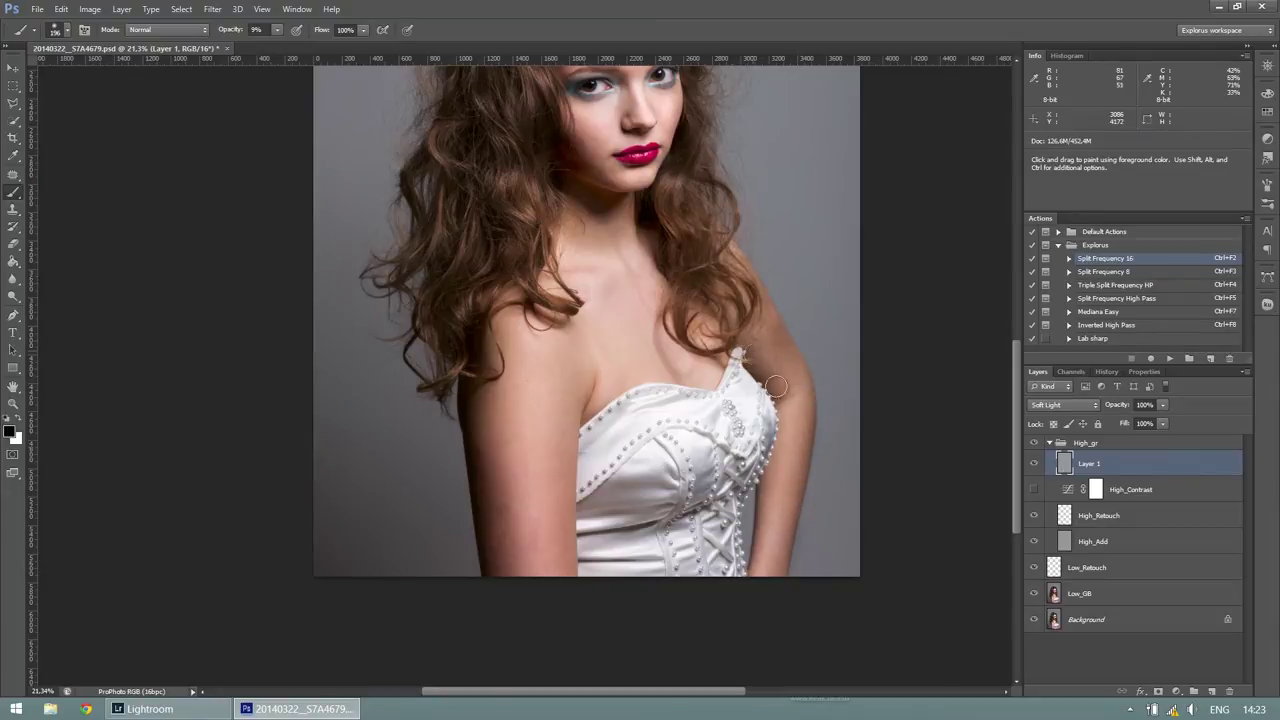
{"action": "mouse_move", "coordinate": [777, 386]}
{"action": "left_mouse_down"}
{"action": "mouse_move", "coordinate": [778, 485]}
{"action": "mouse_move", "coordinate": [733, 585]}
{"action": "mouse_move", "coordinate": [758, 578]}
{"action": "left_mouse_up"}
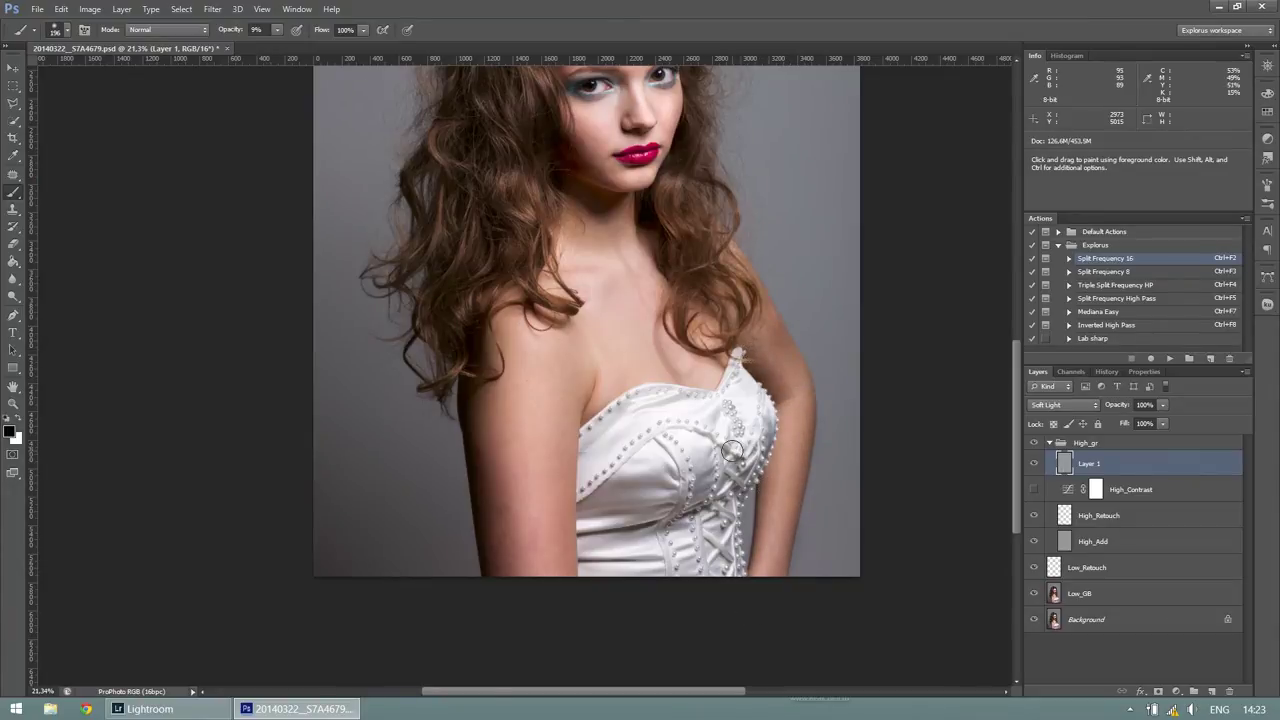
- Darken from the neck onto the shoulder, then switch to white with a 412 px brush
{"action": "scroll", "coordinate": [700, 400], "scroll_direction": "up", "scroll_amount": 3}
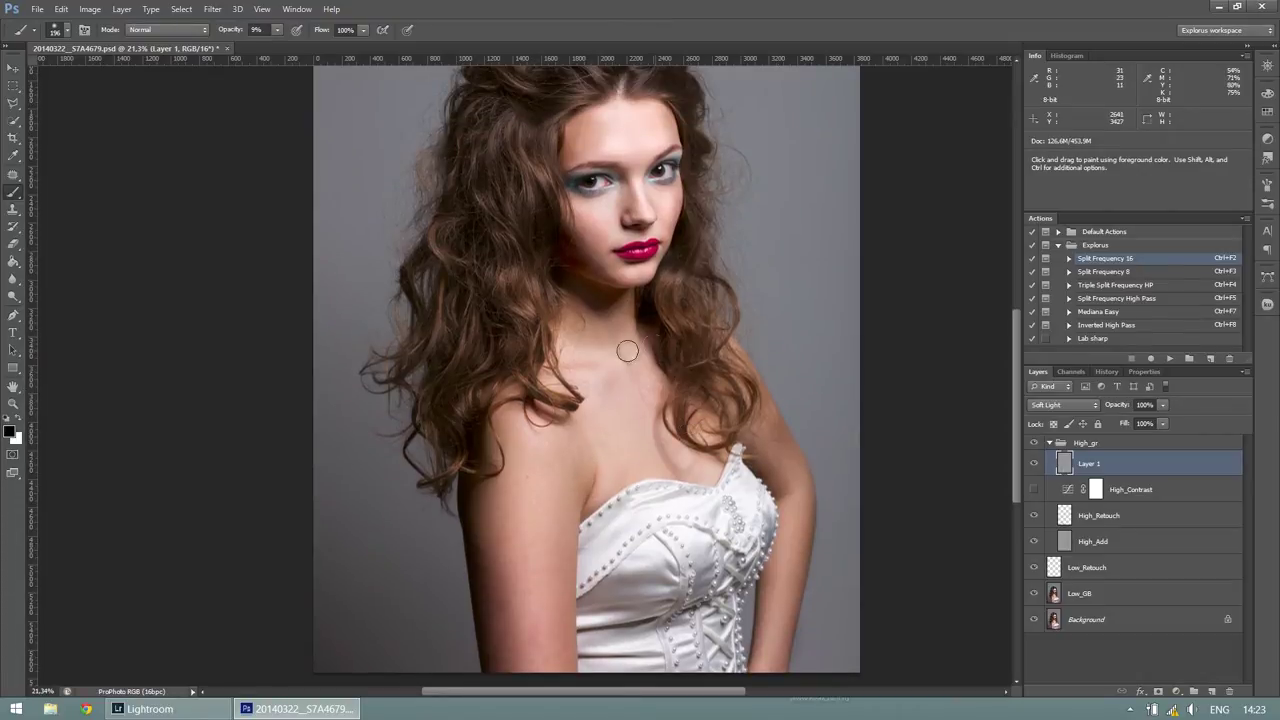
{"action": "left_click_drag", "start_coordinate": [590, 361], "coordinate": [515, 381]}
{"action": "key", "text": "x"}
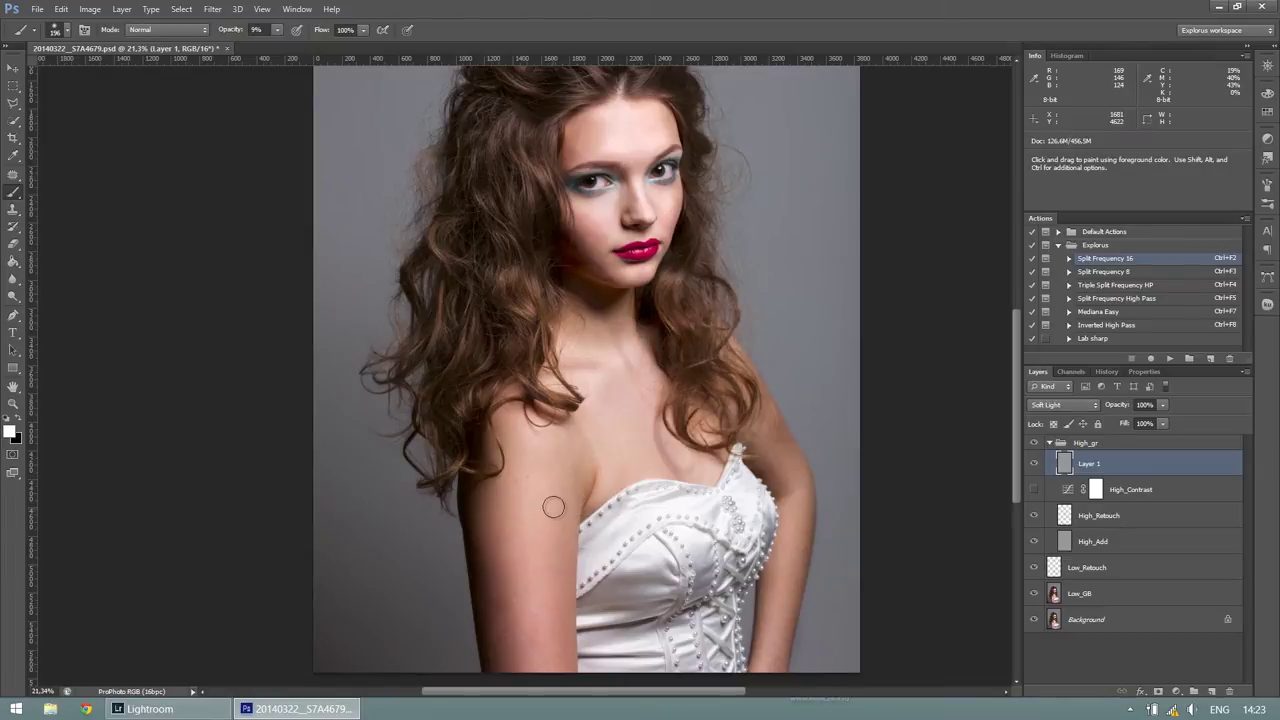
{"action": "left_click_drag", "start_coordinate": [539, 492], "coordinate": [560, 462]}
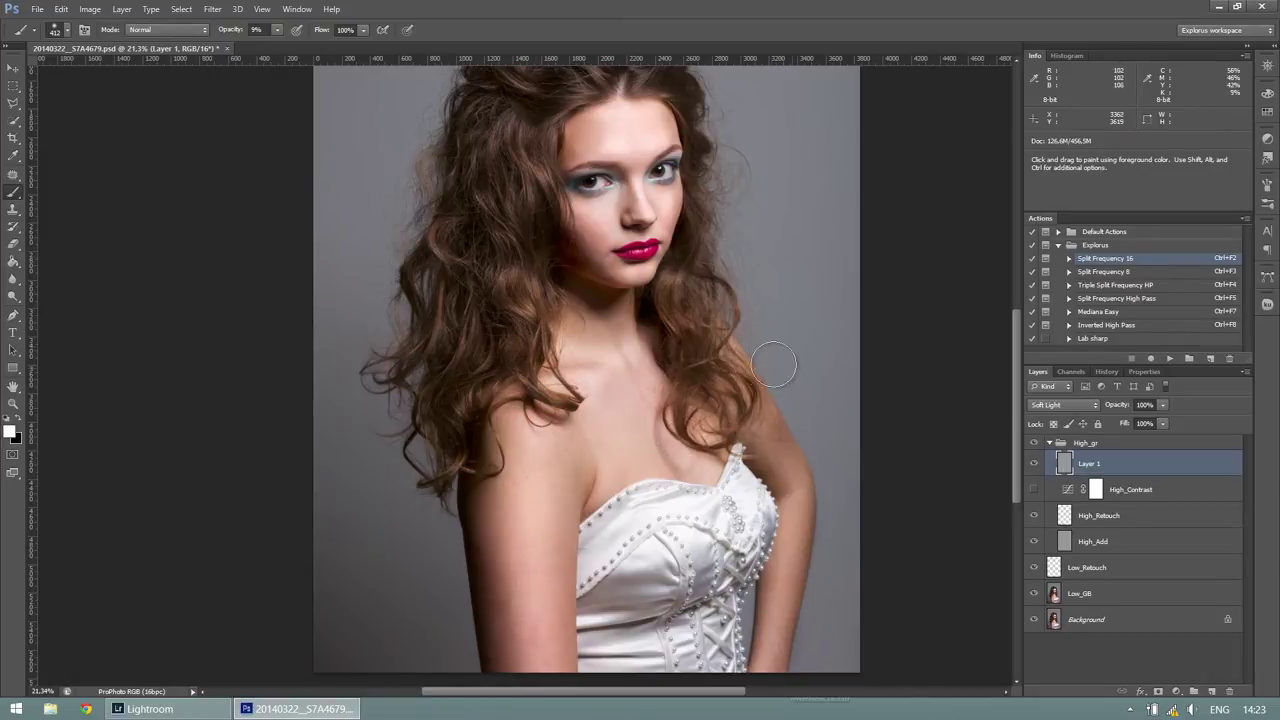
{"action": "scroll", "coordinate": [740, 357], "scroll_direction": "down", "scroll_amount": 2}
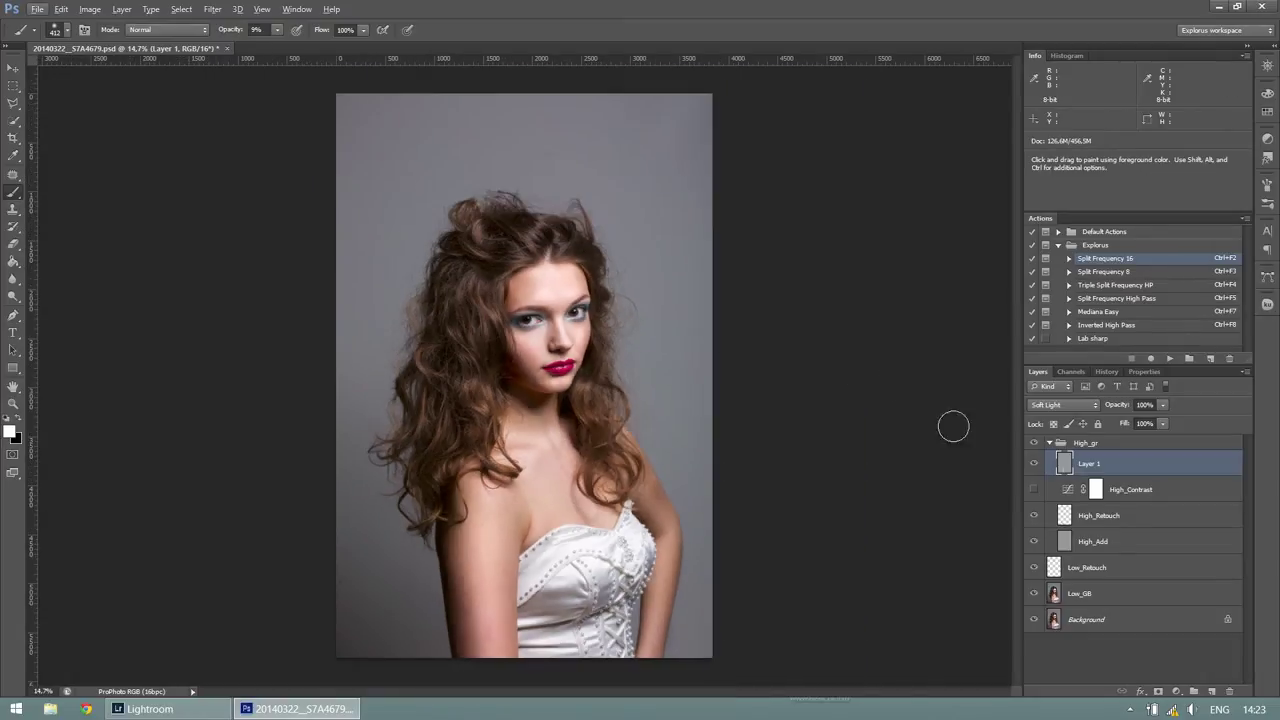
- Compare the image with and without Layer 1 and set brush opacity to 4%
{"action": "left_click", "coordinate": [1034, 464]}
{"action": "left_click", "coordinate": [1034, 464]}
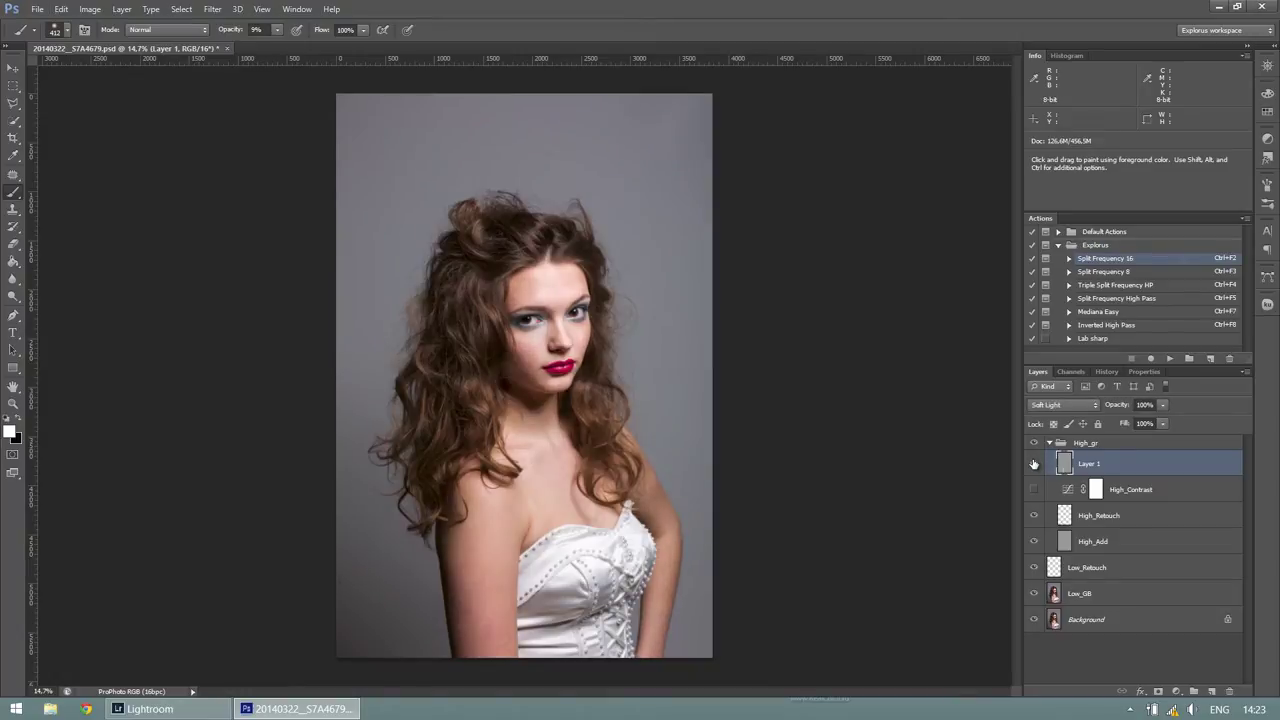
{"action": "left_click", "coordinate": [1034, 464]}
{"action": "left_click", "coordinate": [1034, 464]}
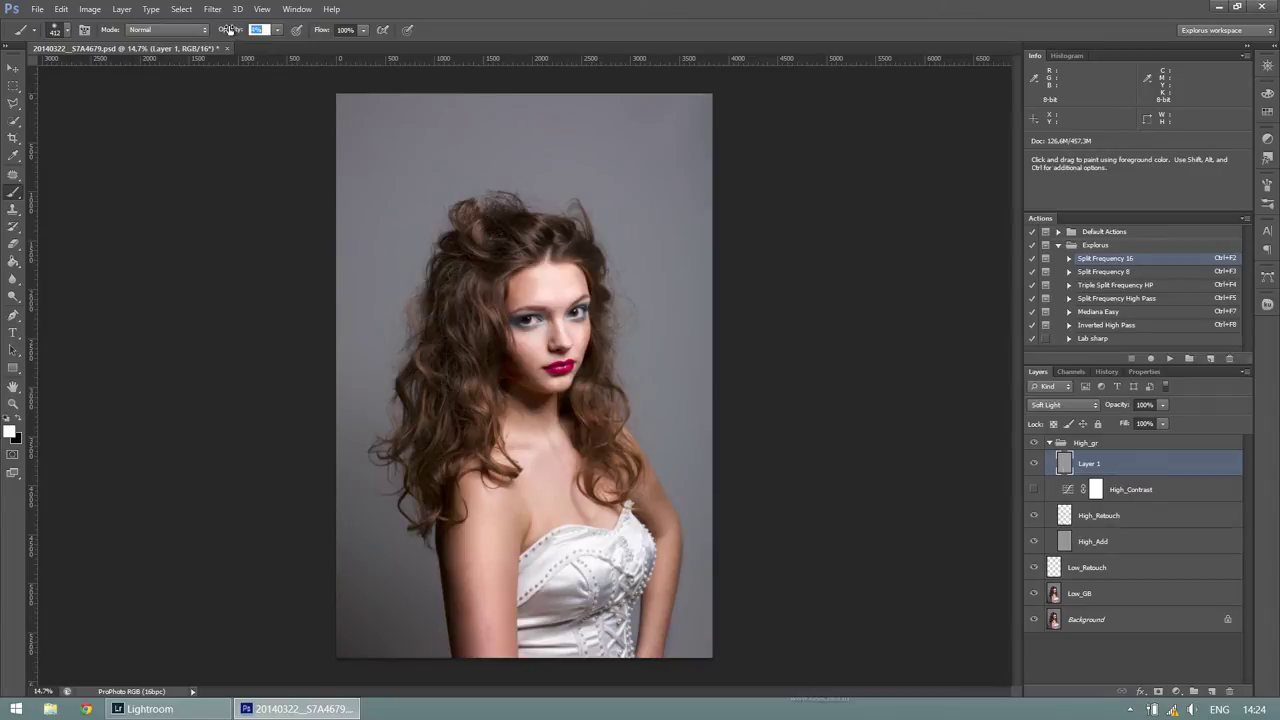
{"action": "type", "text": "4"}
{"action": "key", "text": "Return"}
{"action": "left_click", "coordinate": [1034, 465]}
{"action": "left_click", "coordinate": [1034, 465]}
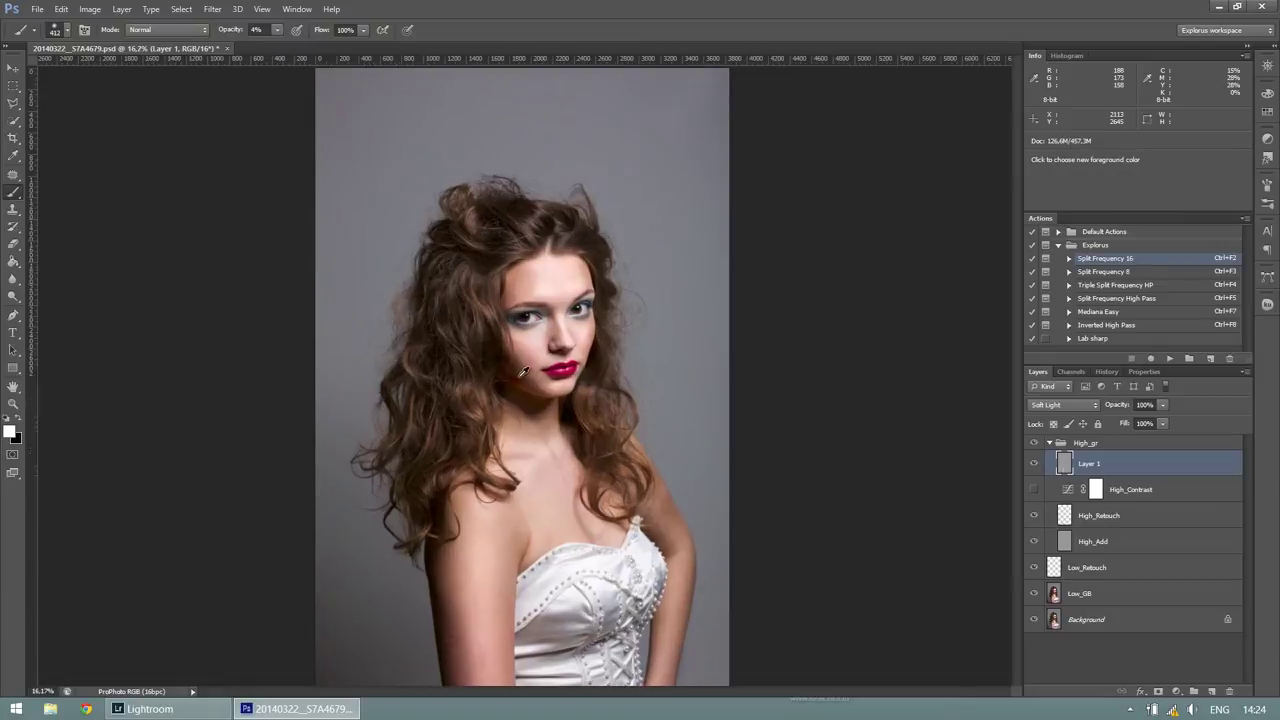
- Lower Layer 1 to 72% opacity and move it above the High_gr group
{"action": "scroll", "coordinate": [545, 388], "scroll_direction": "up", "scroll_amount": 5}
{"action": "scroll", "coordinate": [540, 398], "scroll_direction": "up", "scroll_amount": 1}
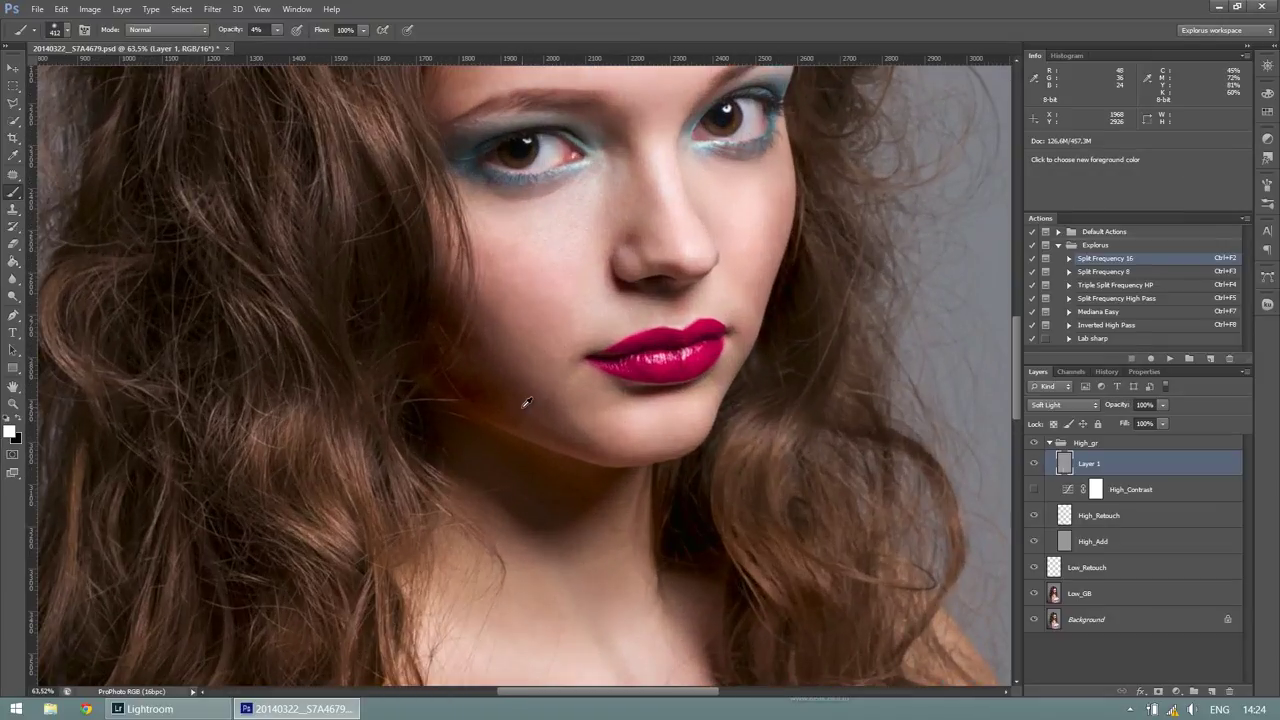
{"action": "scroll", "coordinate": [525, 402], "scroll_direction": "down", "scroll_amount": 3}
{"action": "scroll", "coordinate": [540, 403], "scroll_direction": "down", "scroll_amount": 1}
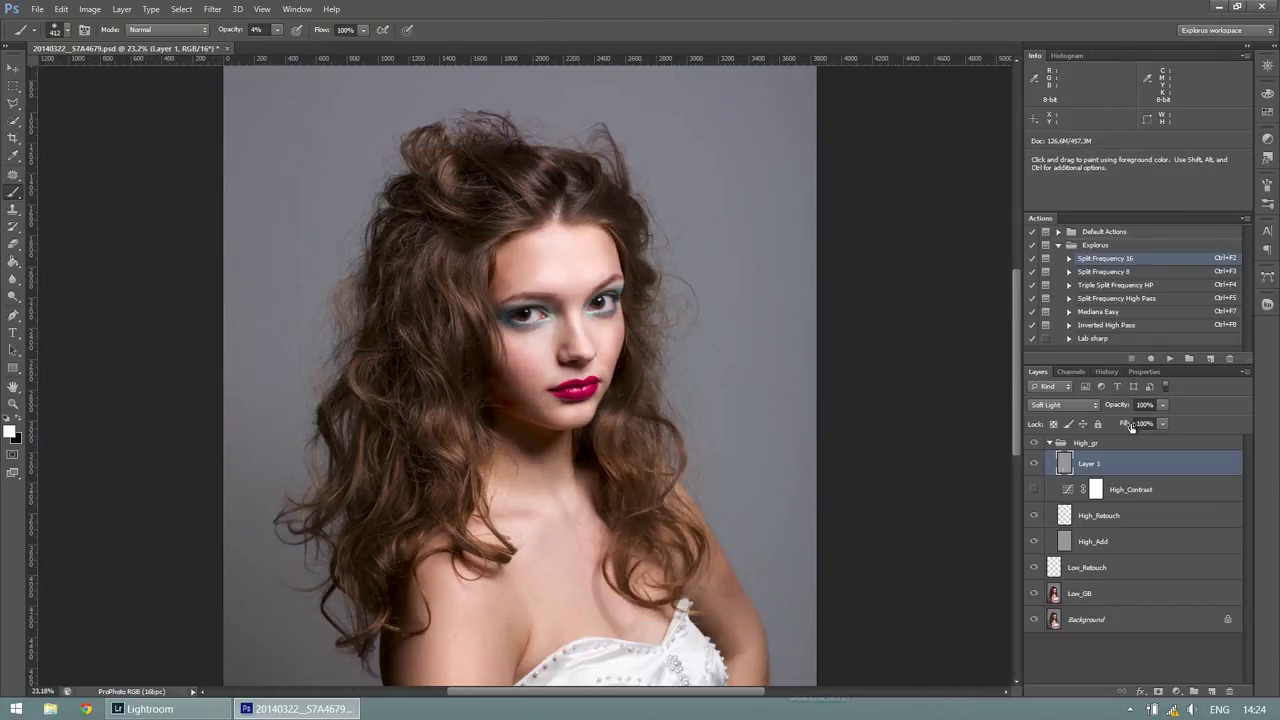
{"action": "scroll", "coordinate": [748, 405], "scroll_direction": "down", "scroll_amount": 1}
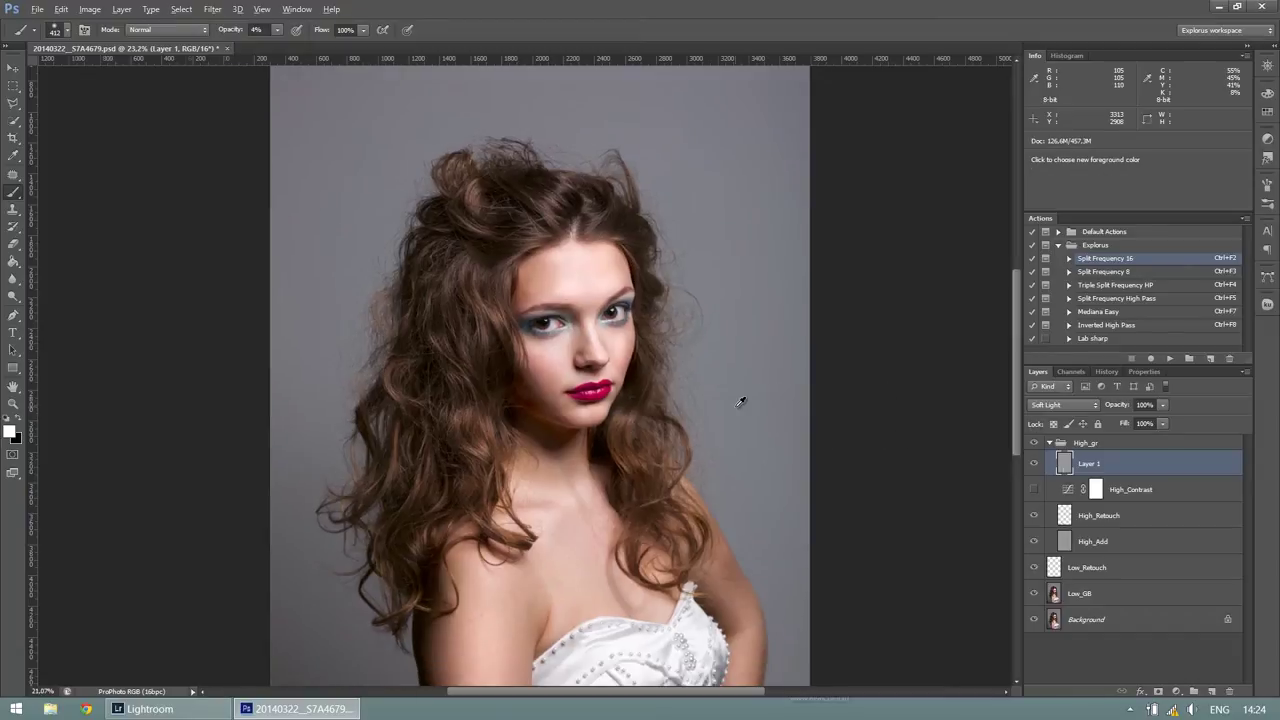
{"action": "left_click_drag", "start_coordinate": [1020, 402], "coordinate": [1027, 428]}
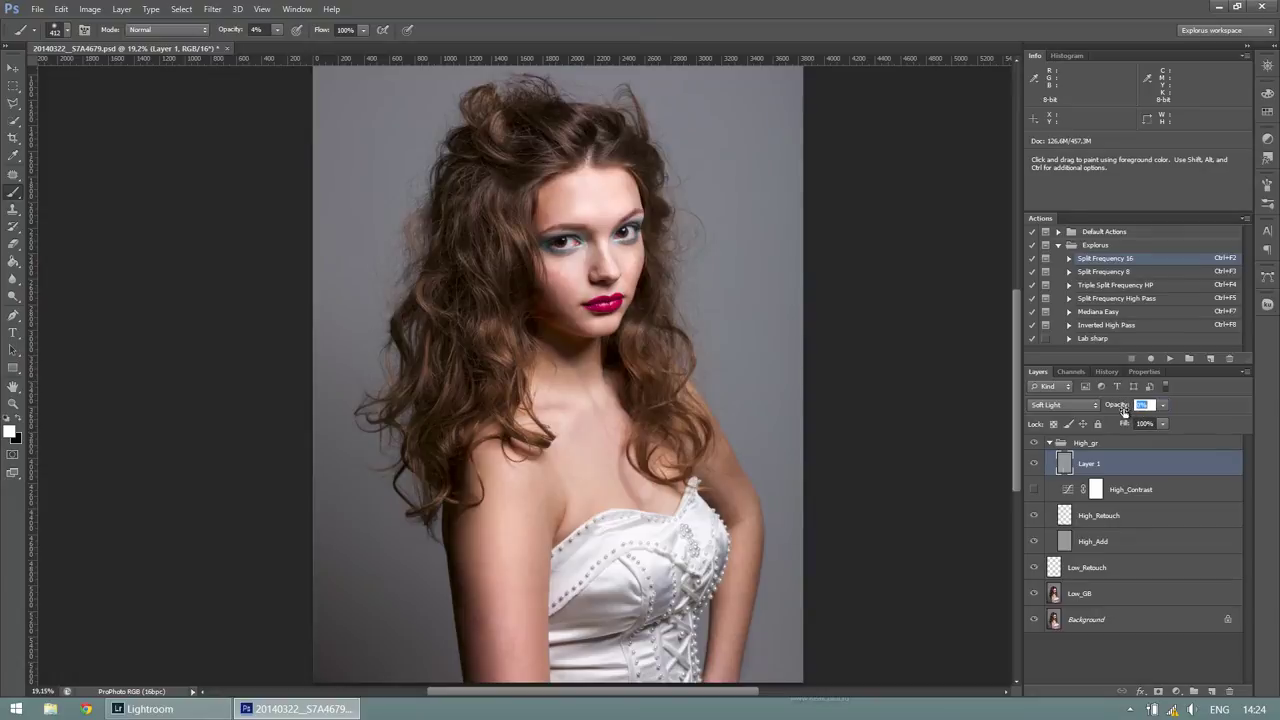
{"action": "left_click_drag", "start_coordinate": [1123, 411], "coordinate": [1126, 411]}
{"action": "left_click_drag", "start_coordinate": [1103, 453], "coordinate": [1110, 442]}
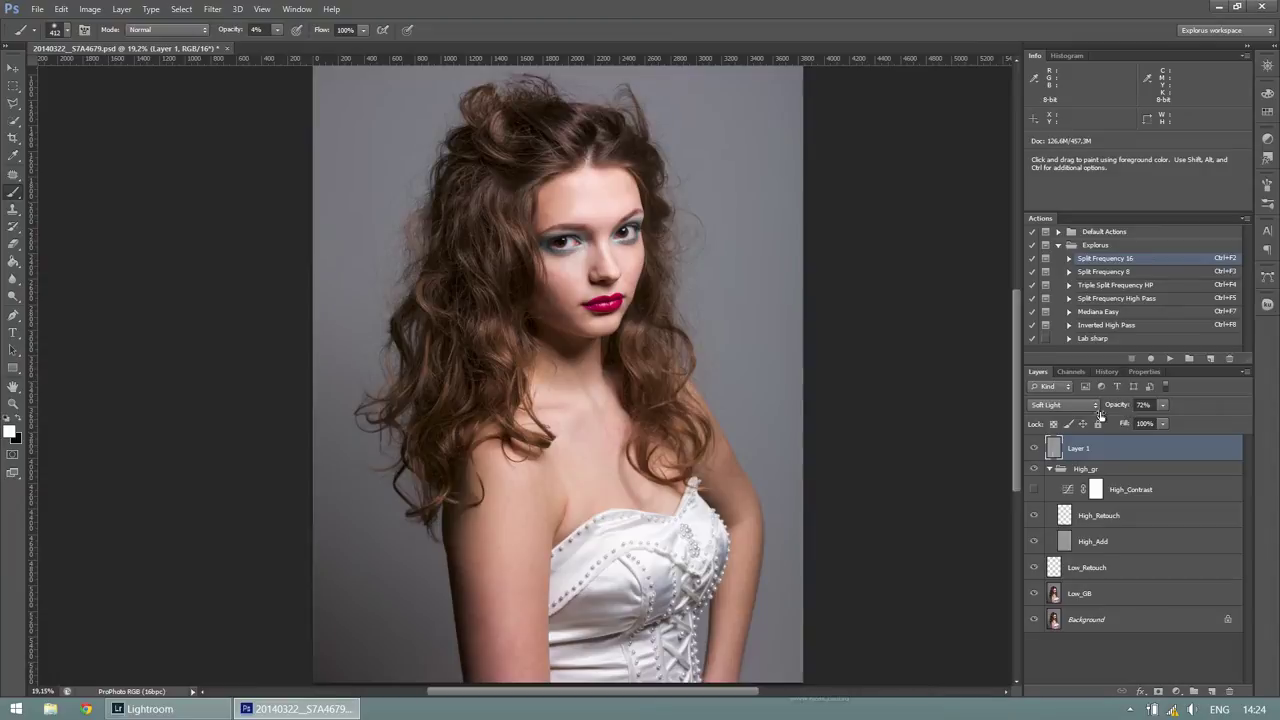
- Toggle Layer 1's visibility repeatedly to compare, leaving it visible
{"action": "left_click", "coordinate": [1033, 450]}
{"action": "left_click", "coordinate": [1033, 450]}
{"action": "left_click", "coordinate": [1033, 450]}
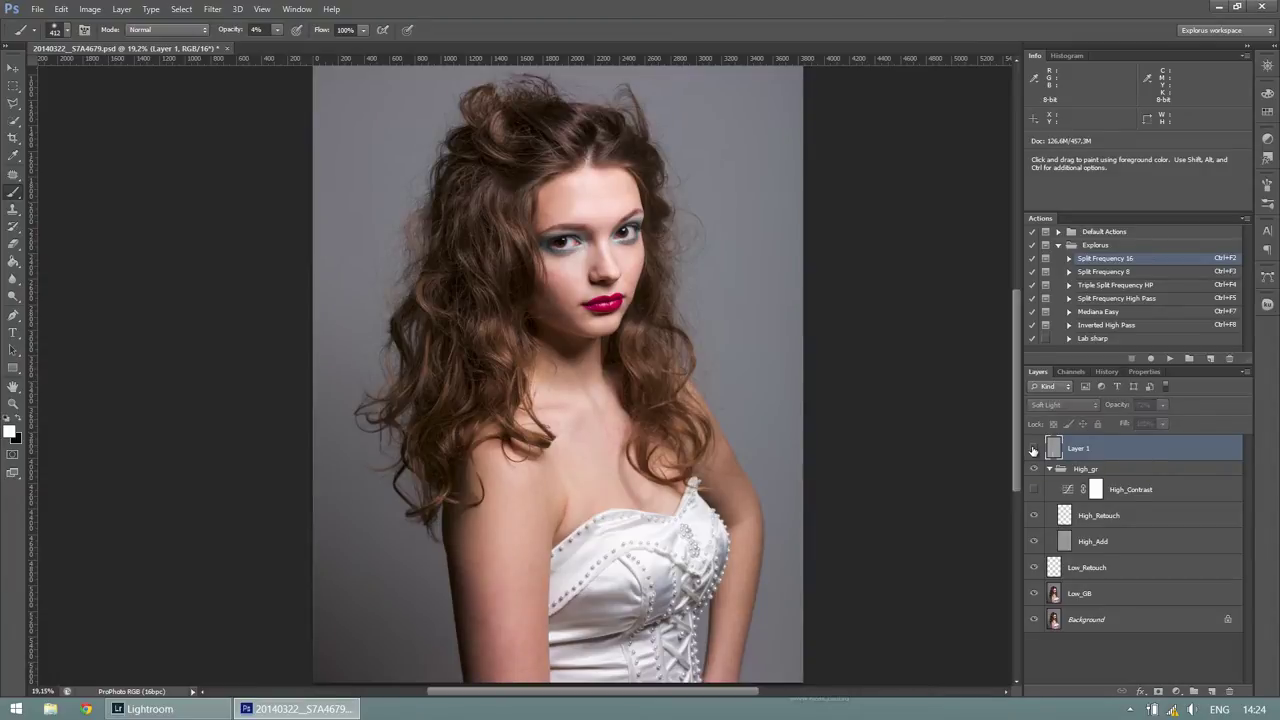
{"action": "left_click", "coordinate": [1033, 450]}
{"action": "left_click", "coordinate": [1033, 450]}
{"action": "left_click", "coordinate": [1033, 450]}
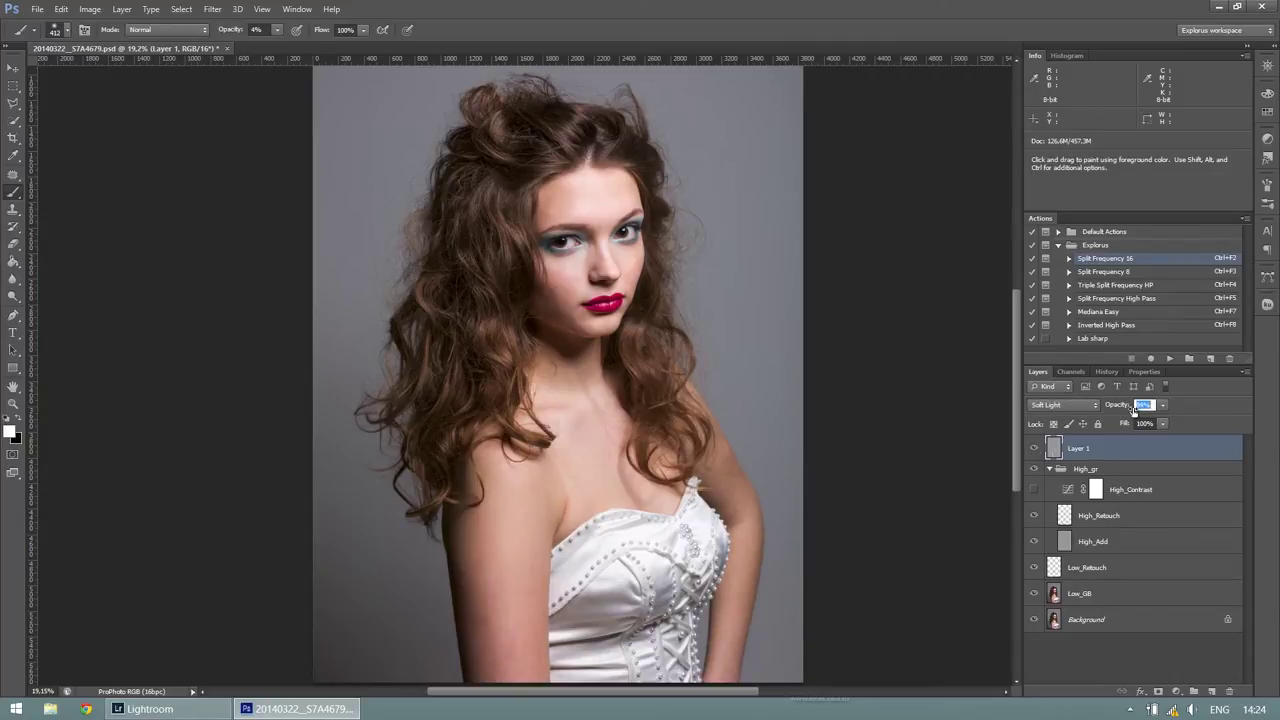
{"action": "left_click", "coordinate": [1034, 450]}
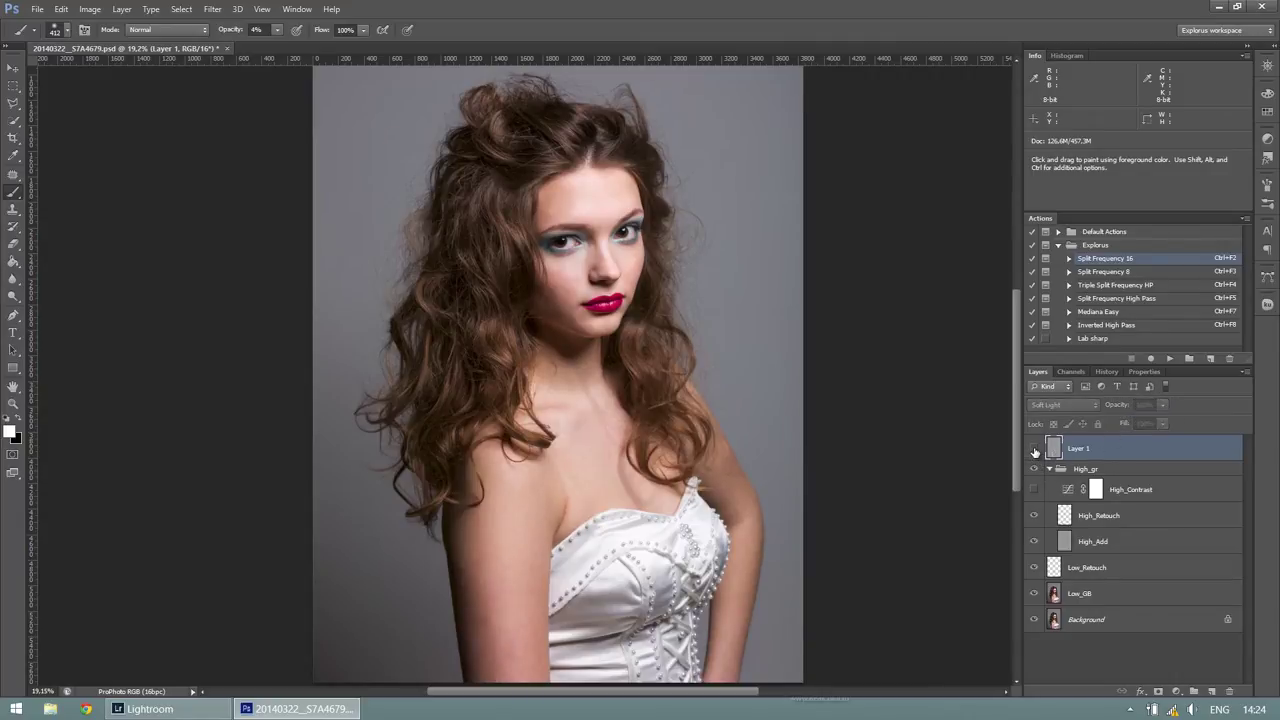
{"action": "left_click", "coordinate": [1034, 450]}
{"action": "left_click", "coordinate": [1034, 450]}
{"action": "left_click", "coordinate": [1034, 450]}
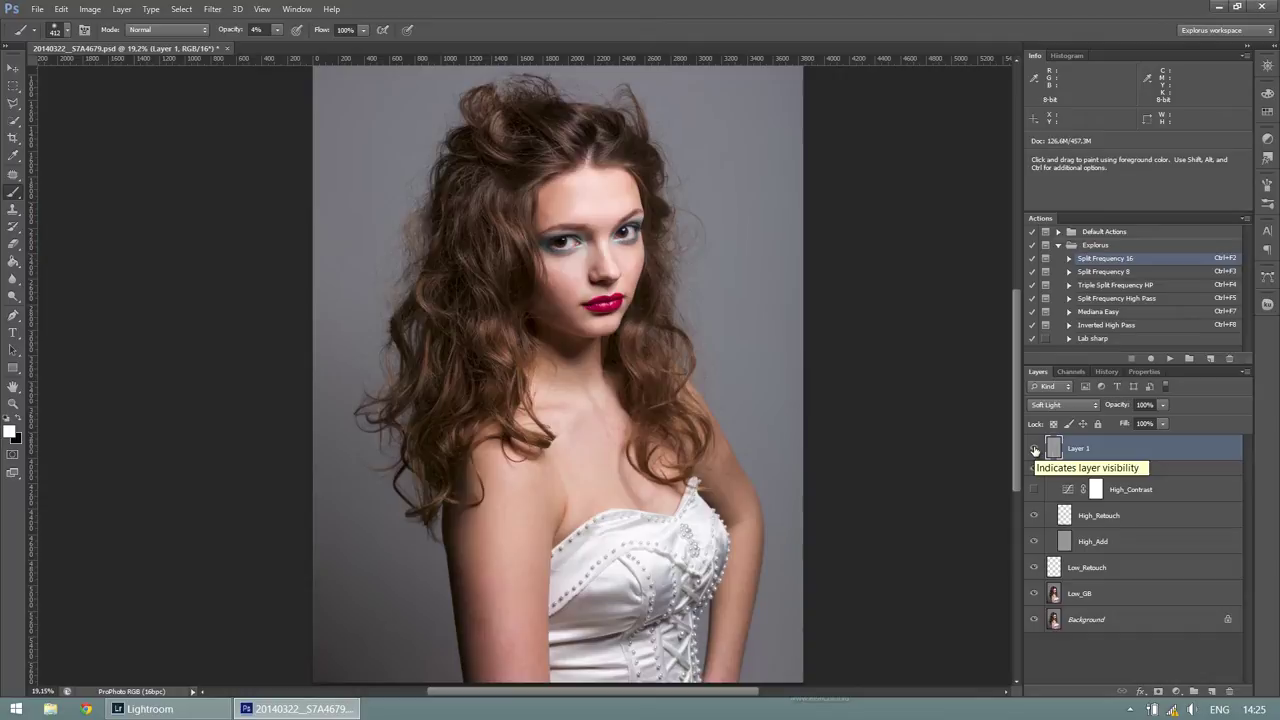
- Stamp Layer 2 with the Mediana Easy action, discard it, hide Layer 1, and select Low_Retouch
{"action": "left_click", "coordinate": [1112, 595], "text": "shift"}
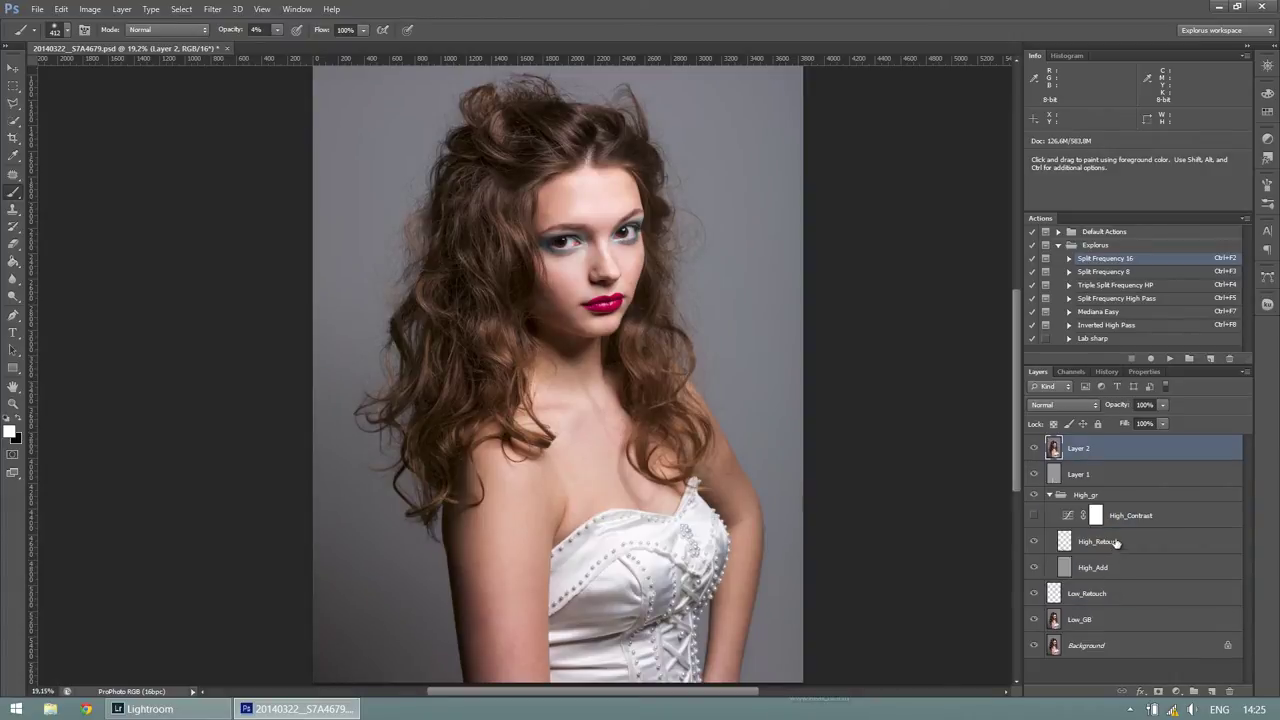
{"action": "left_click", "coordinate": [1087, 313]}
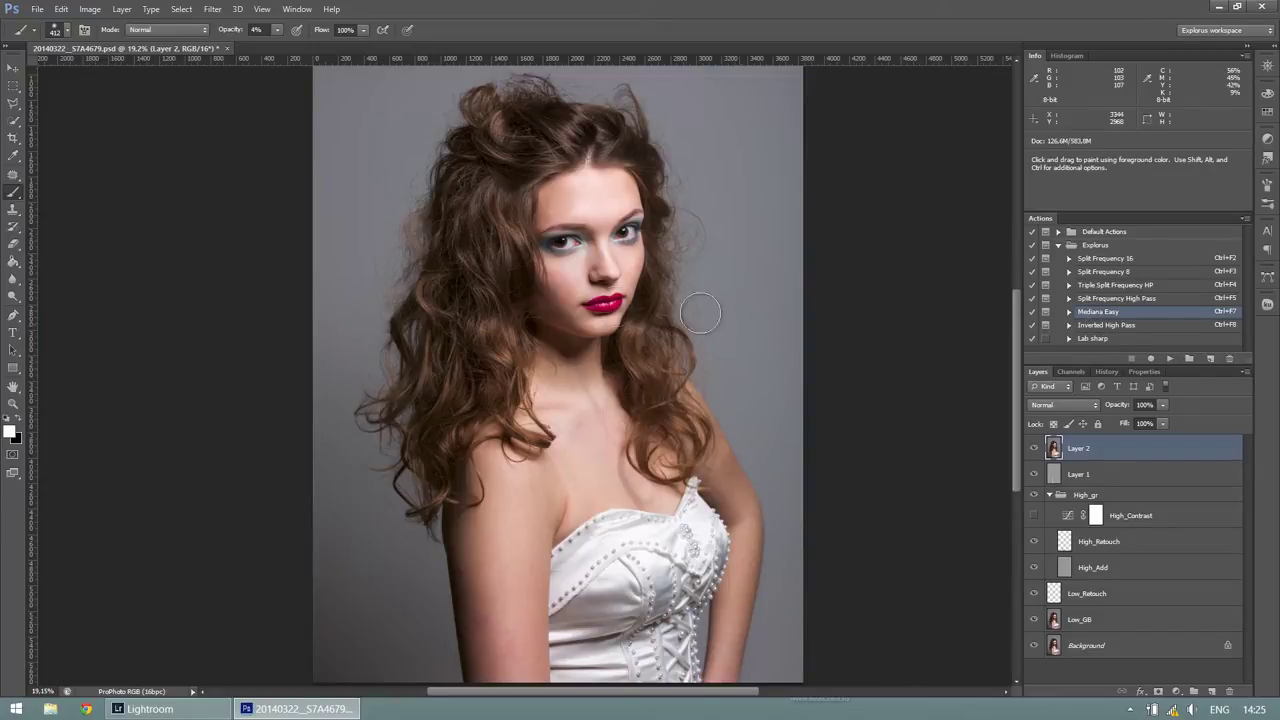
{"action": "scroll", "coordinate": [585, 291], "scroll_direction": "up", "scroll_amount": 2}
{"action": "scroll", "coordinate": [585, 291], "scroll_direction": "up", "scroll_amount": 2}
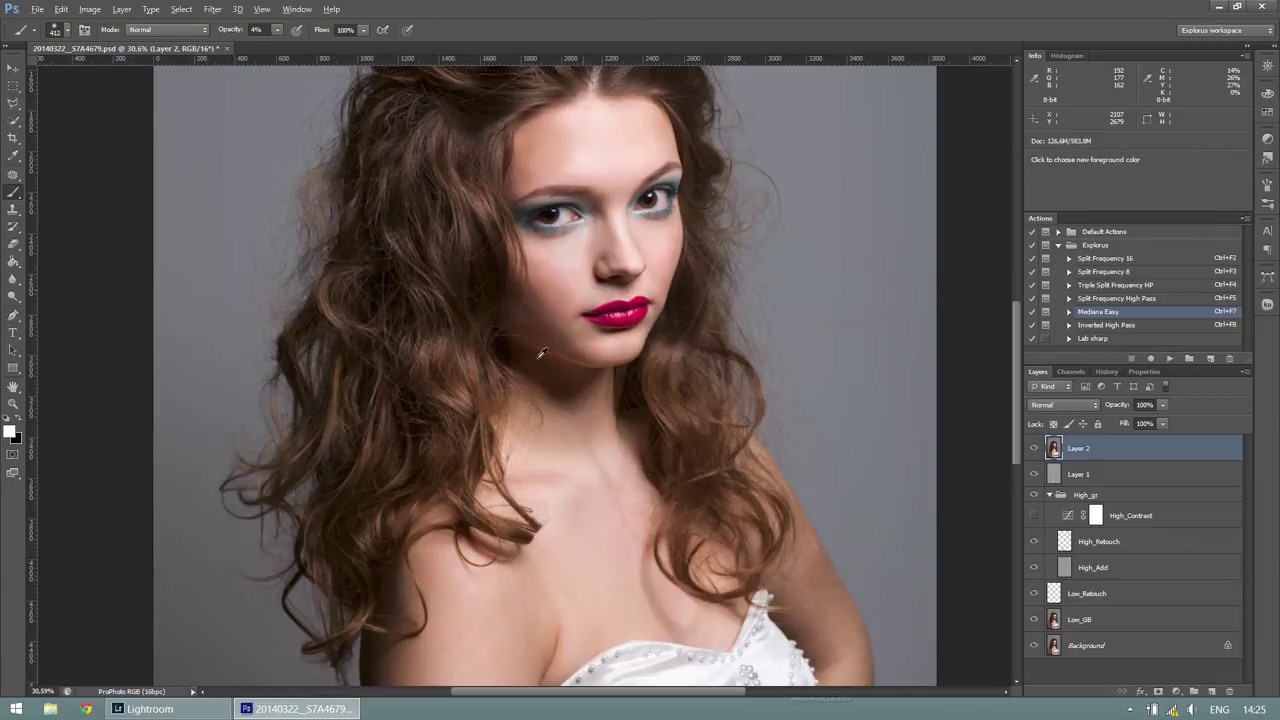
{"action": "left_click_drag", "start_coordinate": [482, 620], "coordinate": [525, 345]}
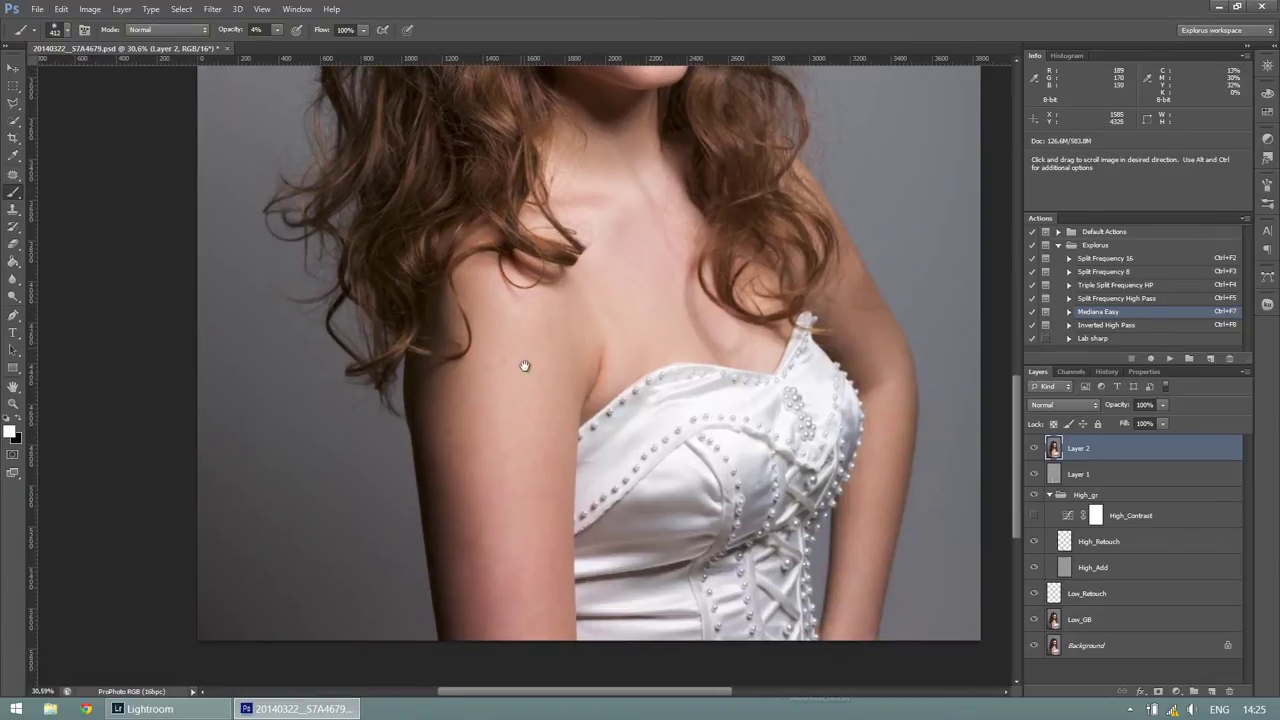
{"action": "left_click_drag", "start_coordinate": [1100, 452], "coordinate": [1228, 690]}
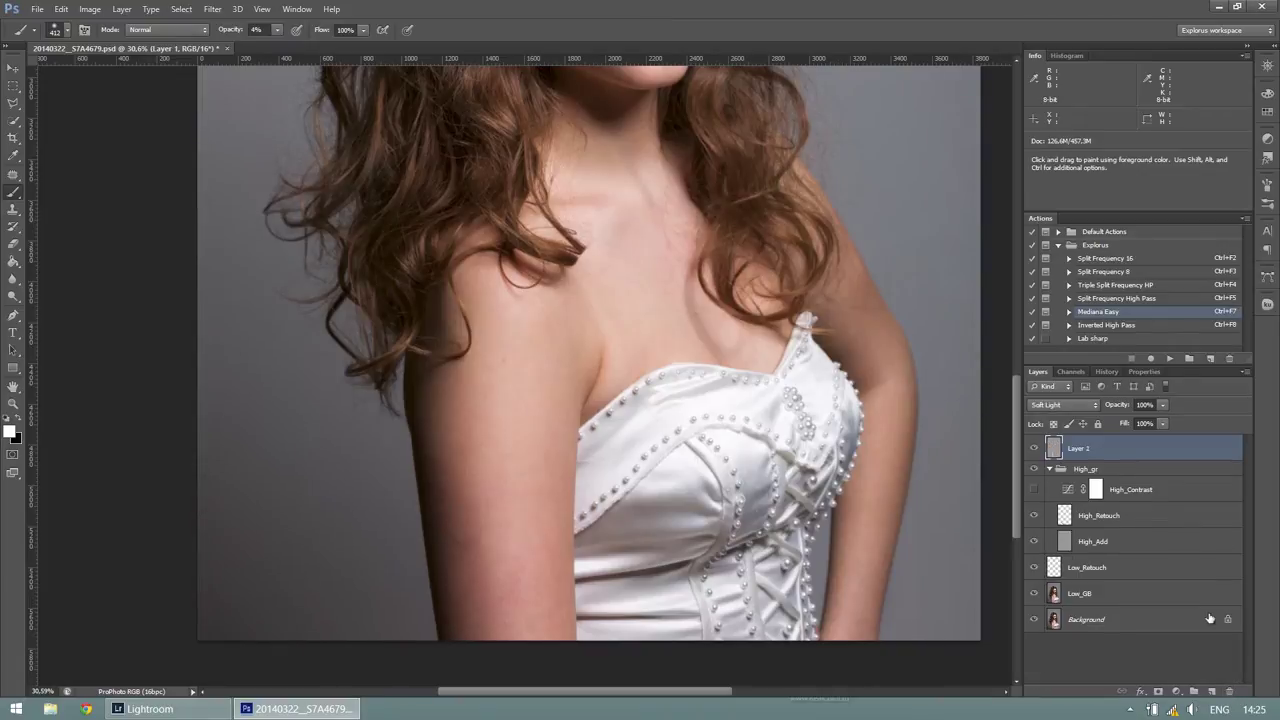
{"action": "left_click", "coordinate": [1034, 450]}
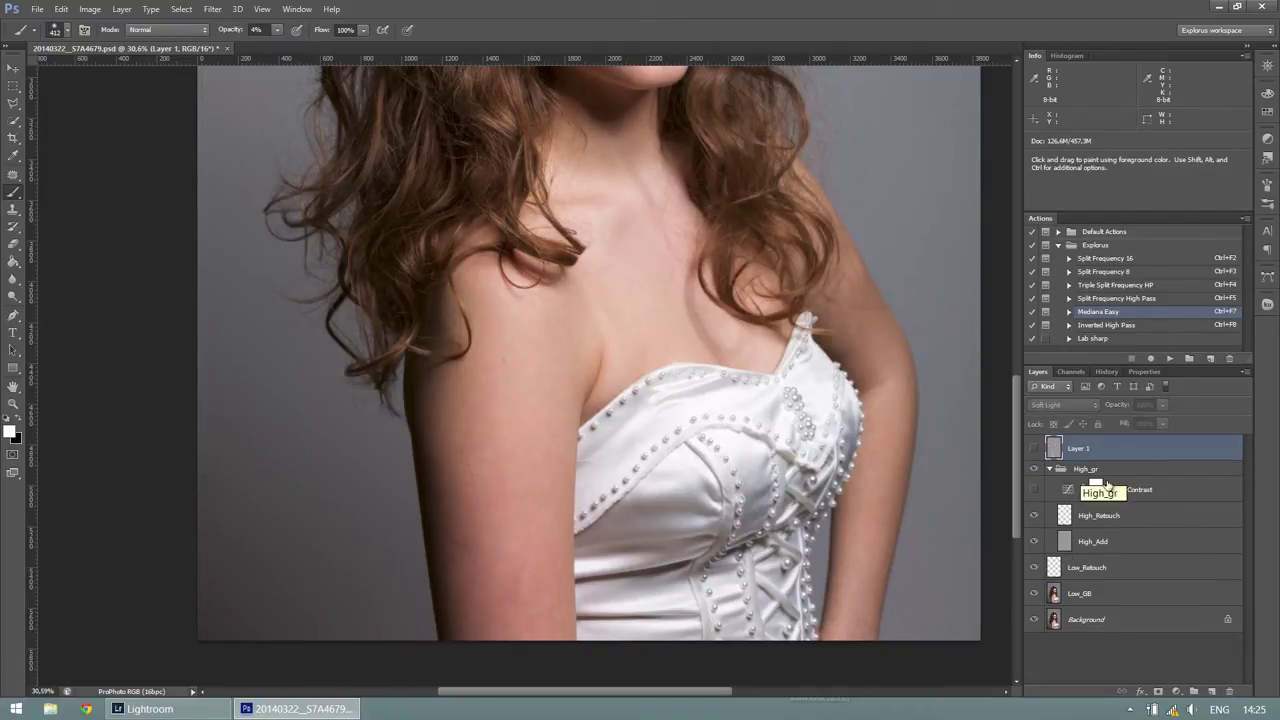
{"action": "left_click", "coordinate": [1093, 573]}
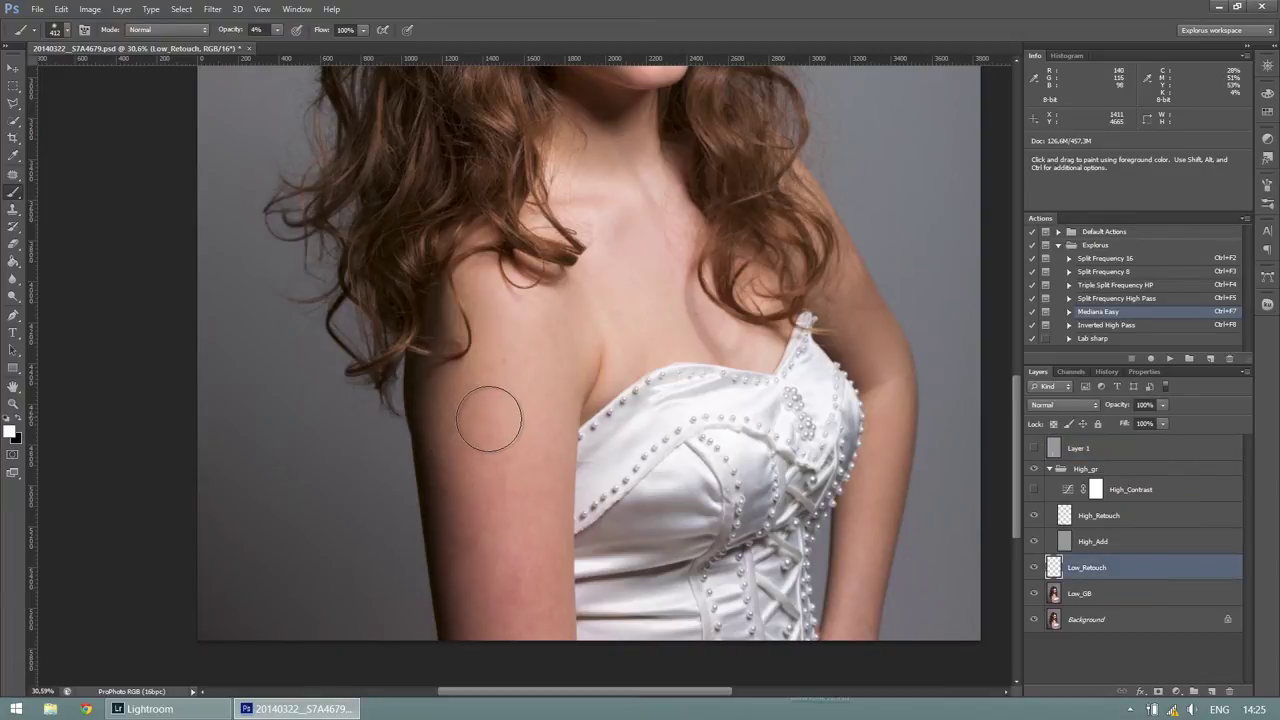
- Sample the arm's skin tone and paint faint 4% strokes over the upper arm
{"action": "key", "text": "alt"}
{"action": "left_click", "coordinate": [524, 403], "text": "alt"}
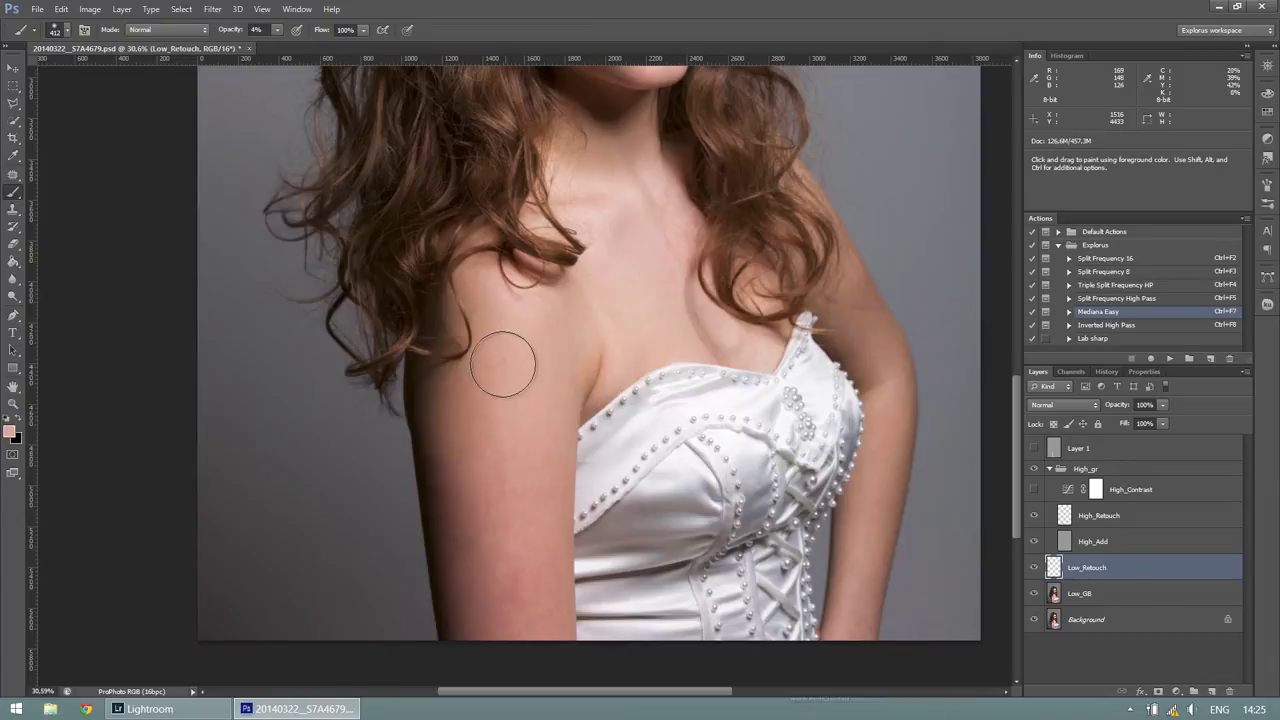
{"action": "left_click_drag", "start_coordinate": [501, 520], "coordinate": [519, 496]}
{"action": "key", "text": "alt"}
{"action": "left_click", "coordinate": [524, 488], "text": "alt"}
{"action": "left_click_drag", "start_coordinate": [515, 557], "coordinate": [514, 429]}
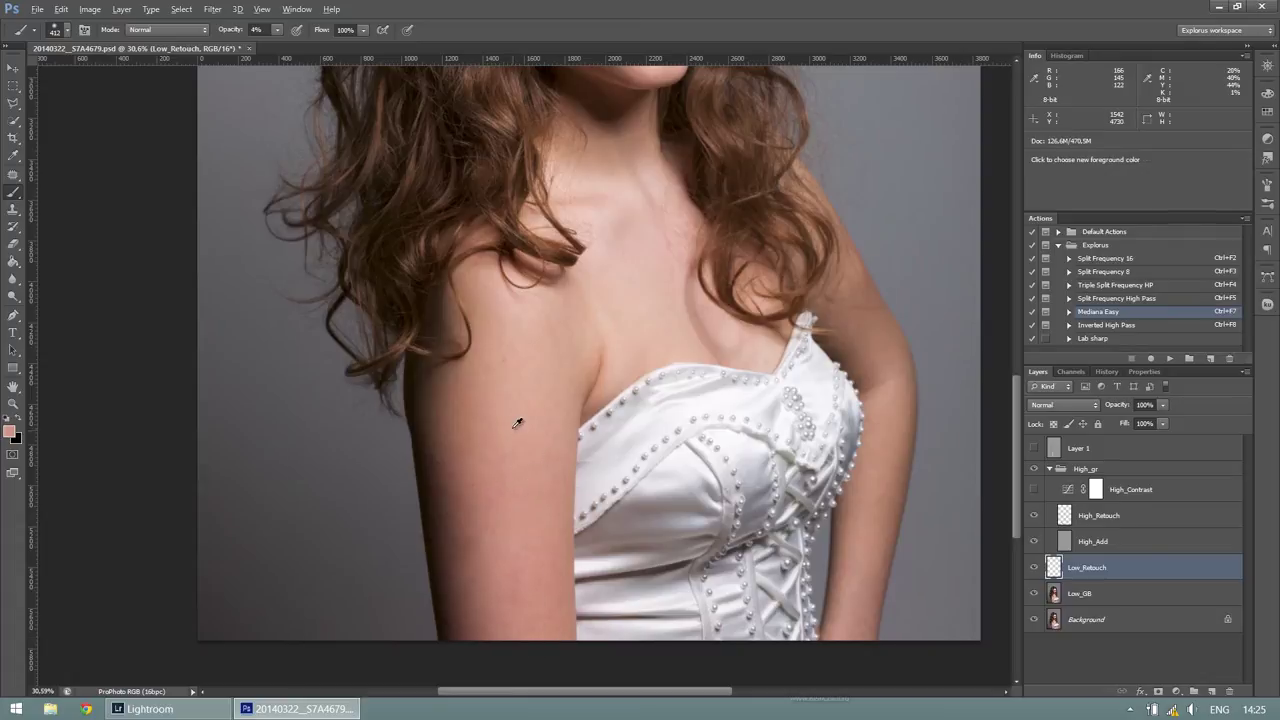
{"action": "mouse_move", "coordinate": [509, 537]}
{"action": "left_mouse_down"}
{"action": "mouse_move", "coordinate": [514, 423]}
{"action": "mouse_move", "coordinate": [500, 451]}
{"action": "left_mouse_up"}
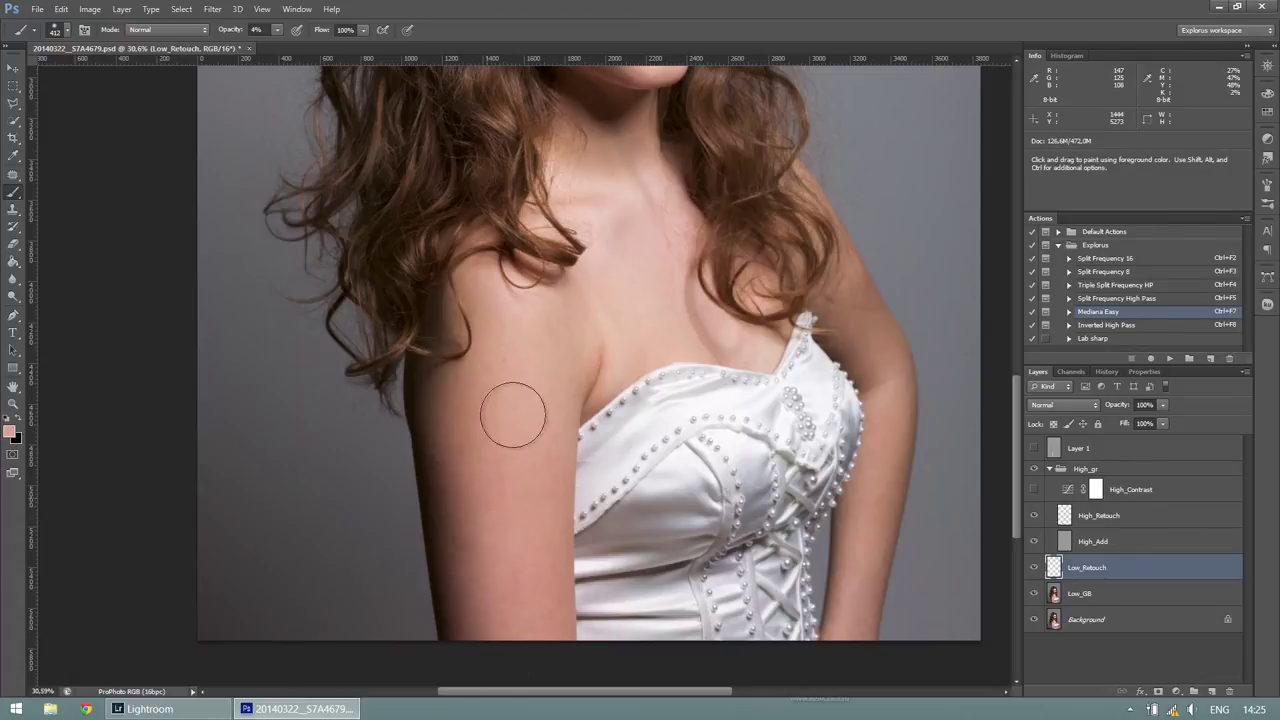
- Sample skin beside the chin and blend those tones over the cheek and face edge
{"action": "scroll", "coordinate": [831, 384], "scroll_direction": "up", "scroll_amount": 1}
{"action": "scroll", "coordinate": [831, 384], "scroll_direction": "up", "scroll_amount": 5}
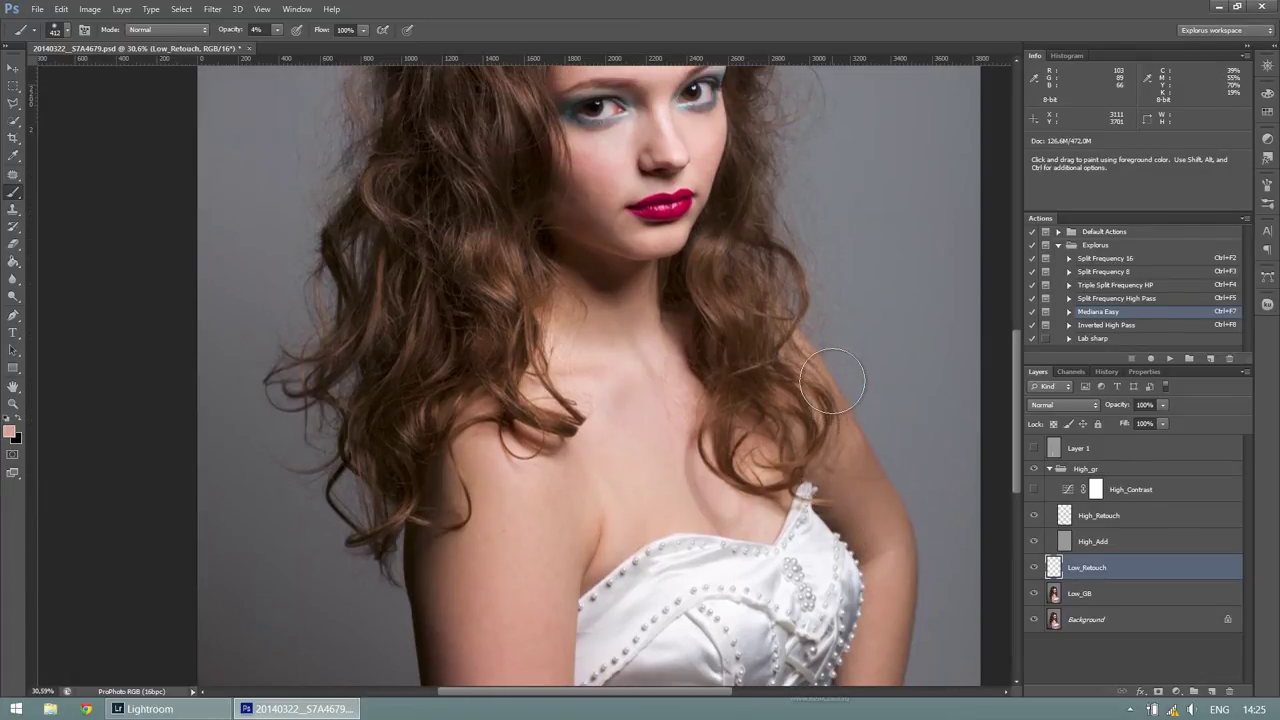
{"action": "scroll", "coordinate": [700, 330], "scroll_direction": "up", "scroll_amount": 2}
{"action": "scroll", "coordinate": [650, 310], "scroll_direction": "up", "scroll_amount": 2}
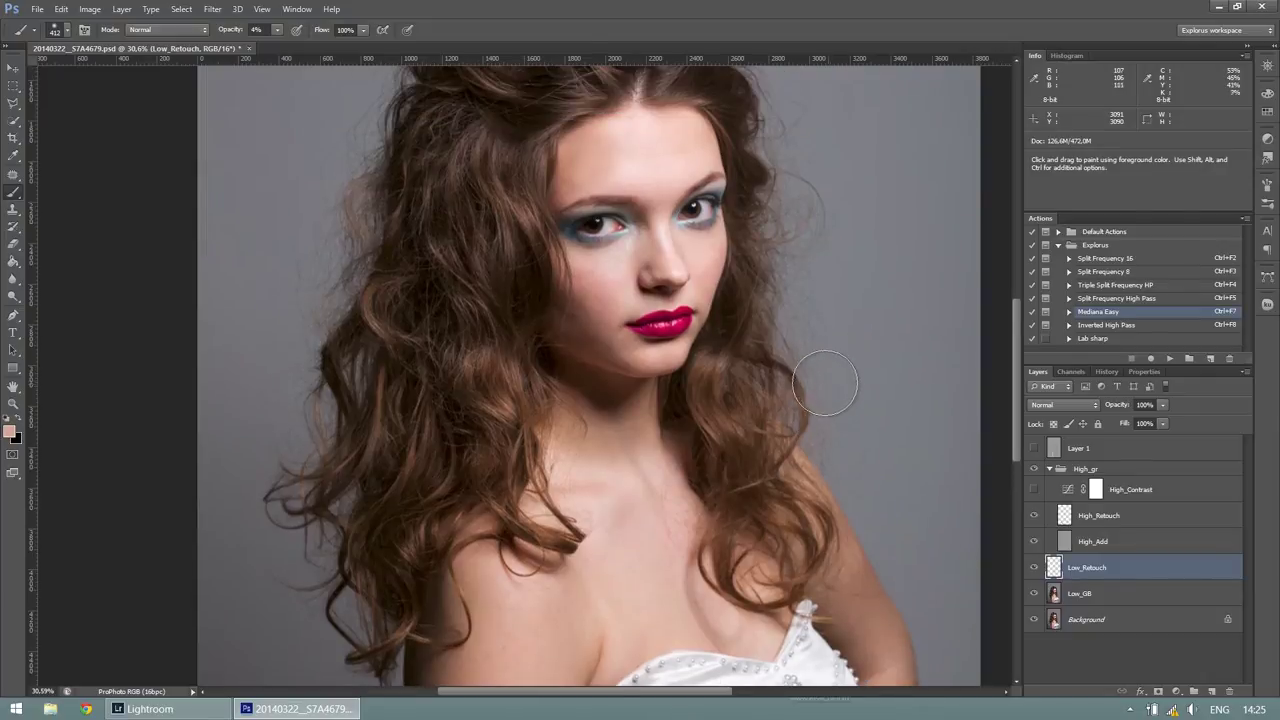
{"action": "left_click", "coordinate": [593, 336], "text": "alt"}
{"action": "left_click_drag", "start_coordinate": [580, 334], "coordinate": [610, 330]}
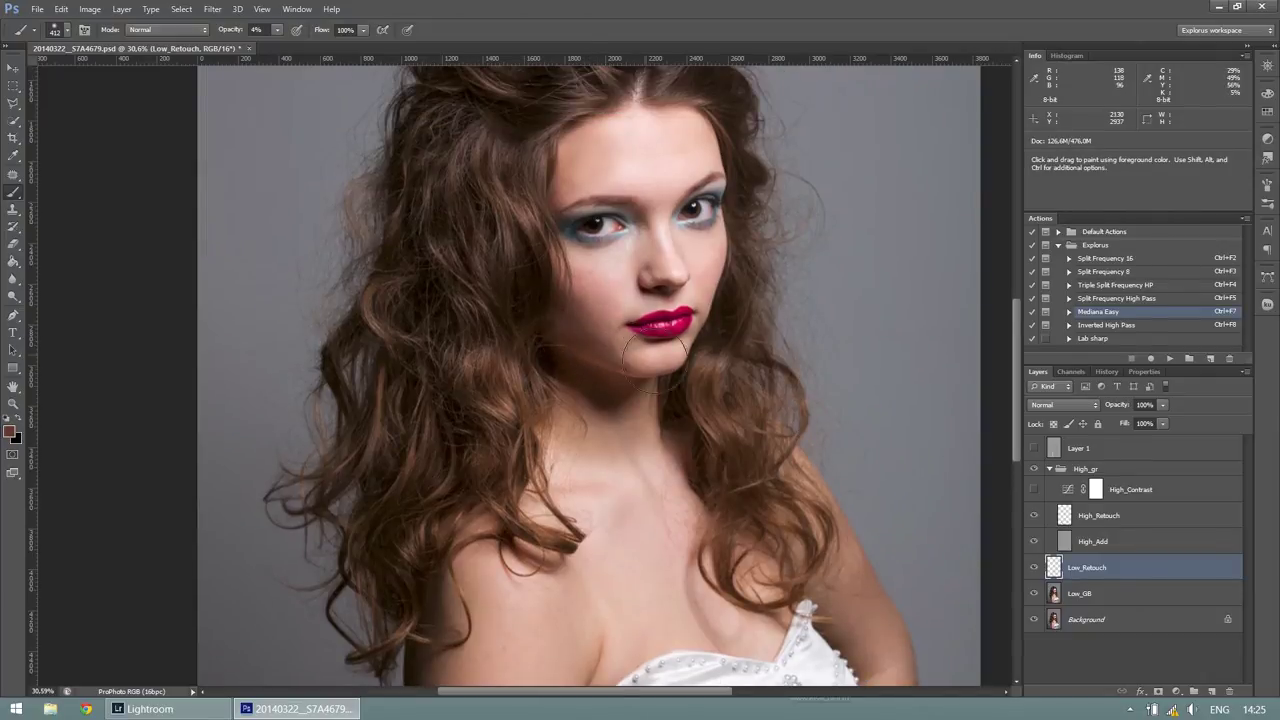
{"action": "left_click", "coordinate": [564, 302], "text": "alt"}
{"action": "left_click_drag", "start_coordinate": [731, 394], "coordinate": [790, 400]}
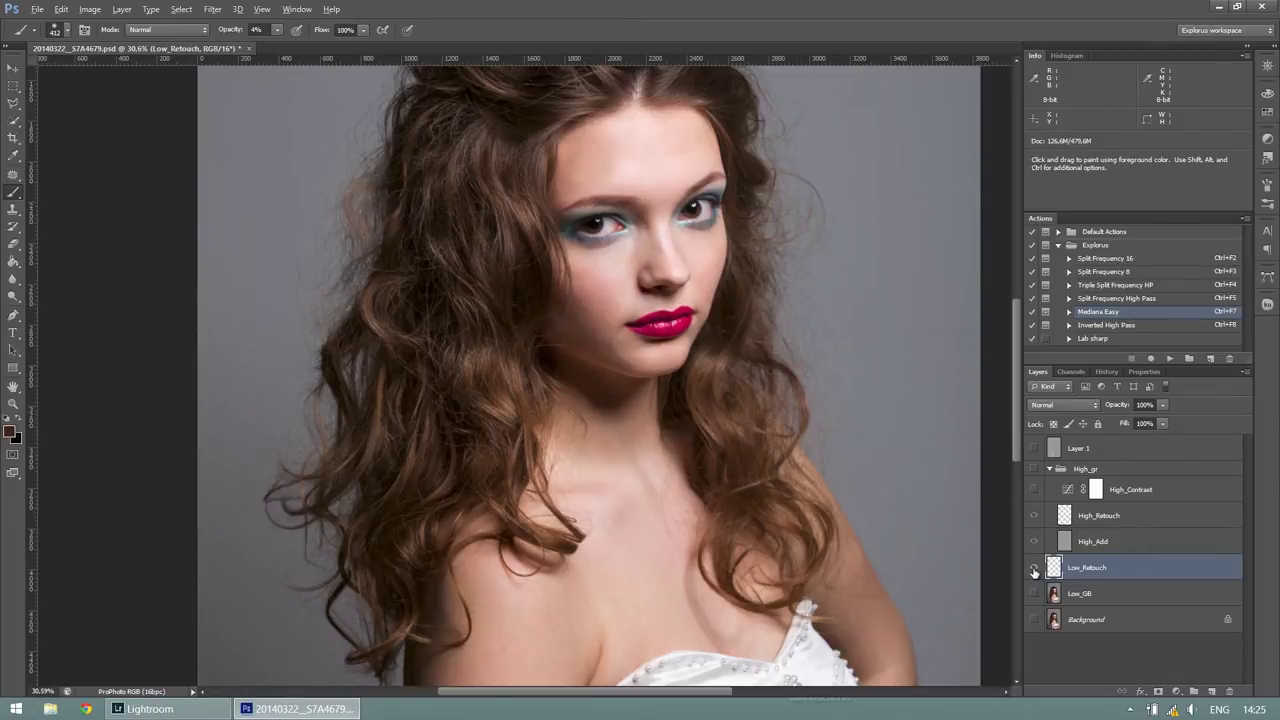
- View the Low_Retouch layer on its own, then show all layers again
{"action": "left_click", "coordinate": [1034, 568], "text": "alt"}
{"action": "left_click", "coordinate": [1035, 568], "text": "alt"}
{"action": "scroll", "coordinate": [880, 505], "scroll_direction": "down", "scroll_amount": 5}
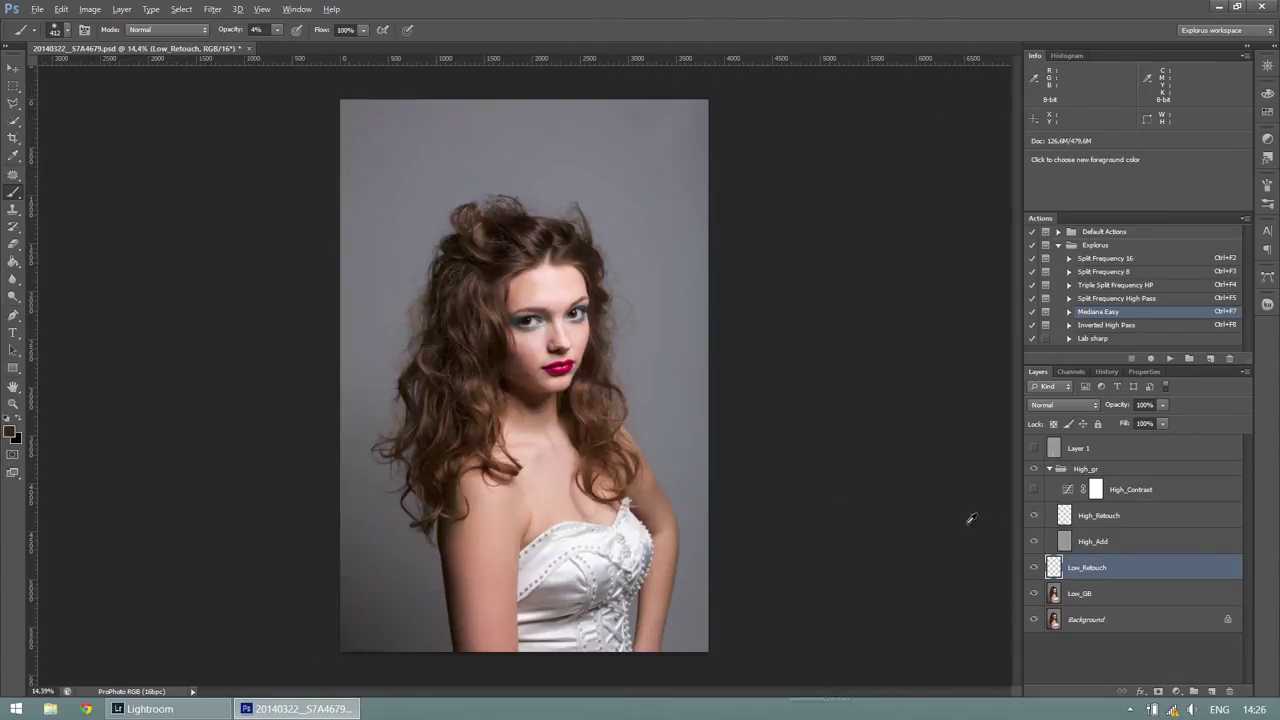
{"action": "scroll", "coordinate": [490, 543], "scroll_direction": "up", "scroll_amount": 2}
{"action": "scroll", "coordinate": [486, 537], "scroll_direction": "up", "scroll_amount": 2}
{"action": "scroll", "coordinate": [490, 530], "scroll_direction": "up", "scroll_amount": 2}
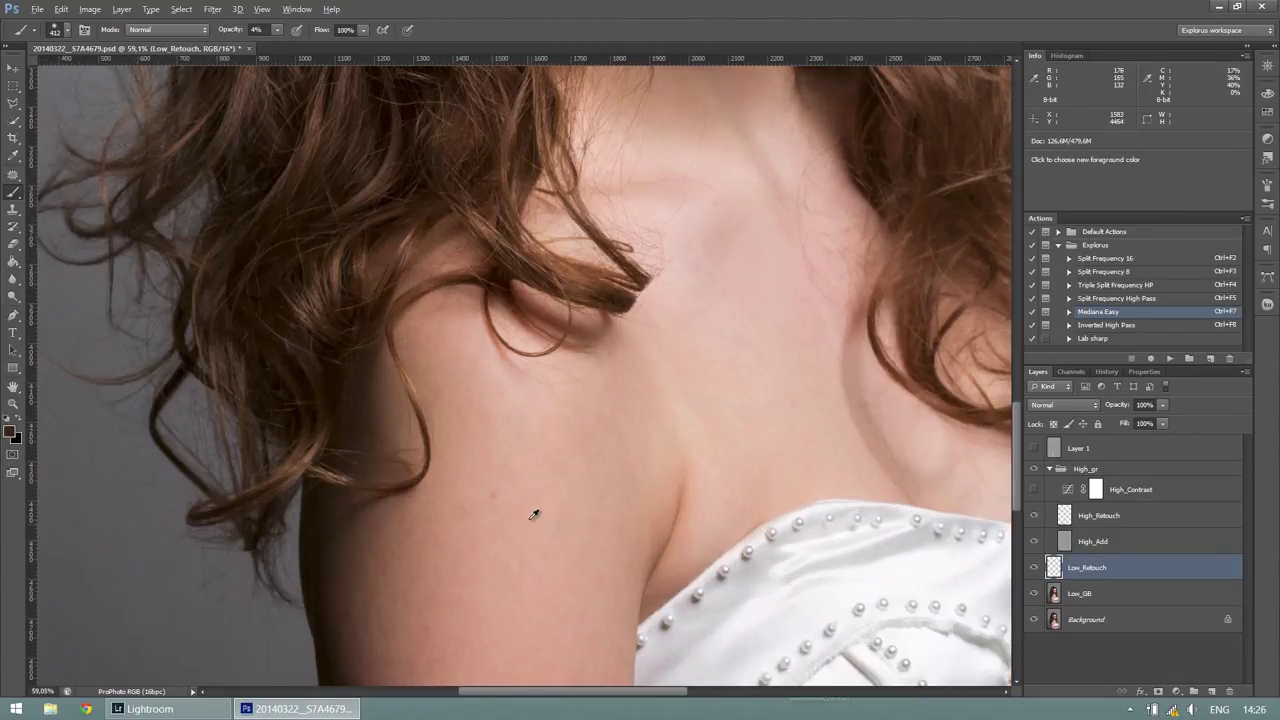
- Shrink the brush size to 100 and turn the dodge-and-burn Layer 1 back on
{"action": "left_click_drag", "start_coordinate": [509, 460], "coordinate": [446, 451]}
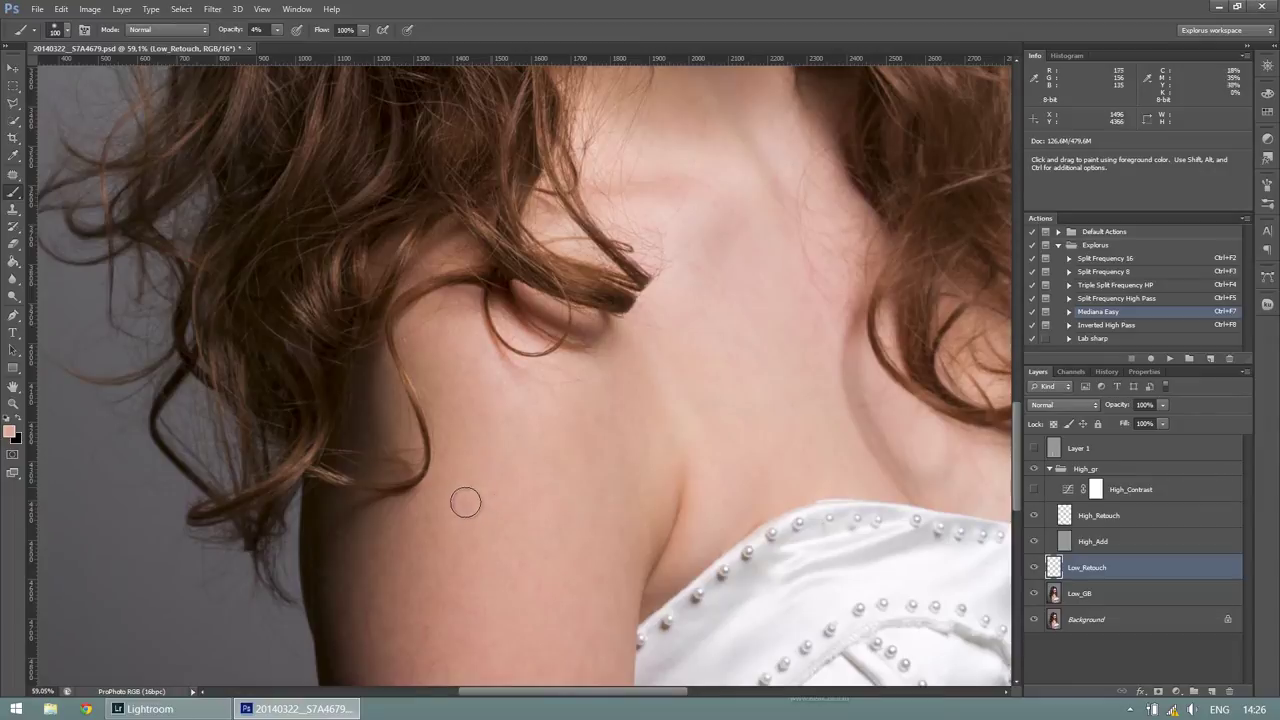
{"action": "scroll", "coordinate": [495, 490], "scroll_direction": "down", "scroll_amount": 5}
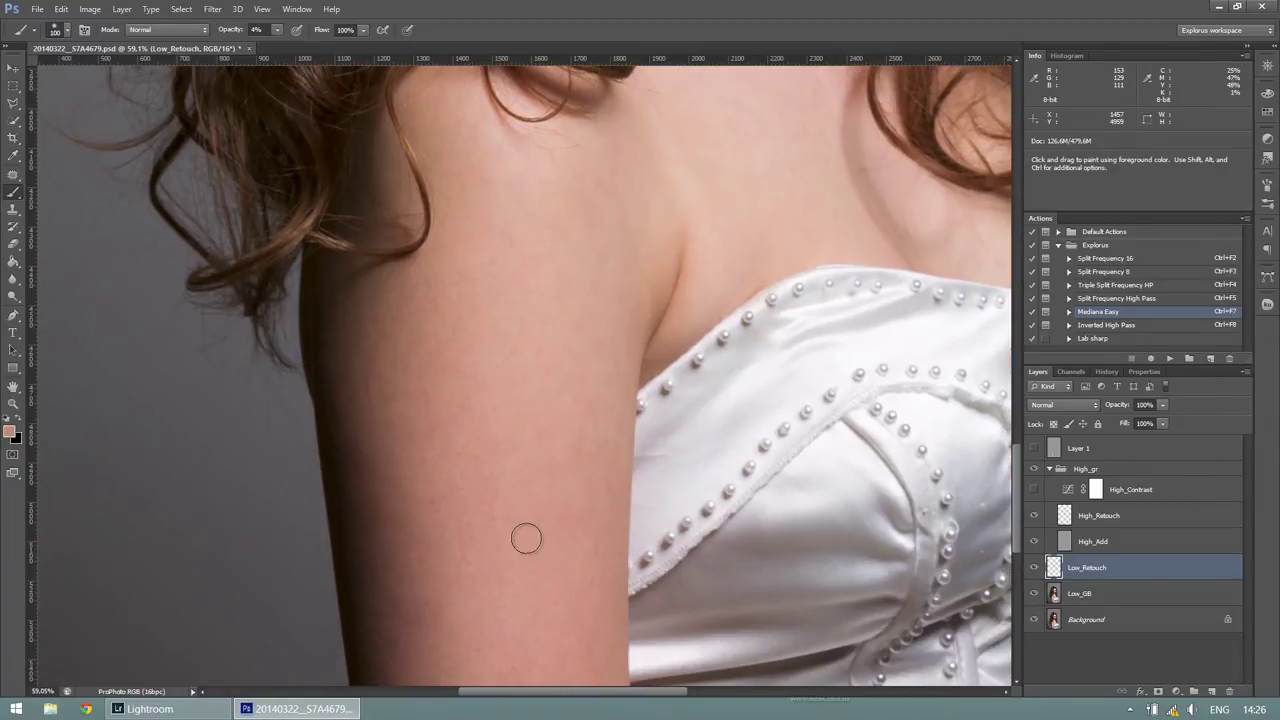
{"action": "scroll", "coordinate": [517, 524], "scroll_direction": "down", "scroll_amount": 2}
{"action": "scroll", "coordinate": [517, 524], "scroll_direction": "down", "scroll_amount": 2}
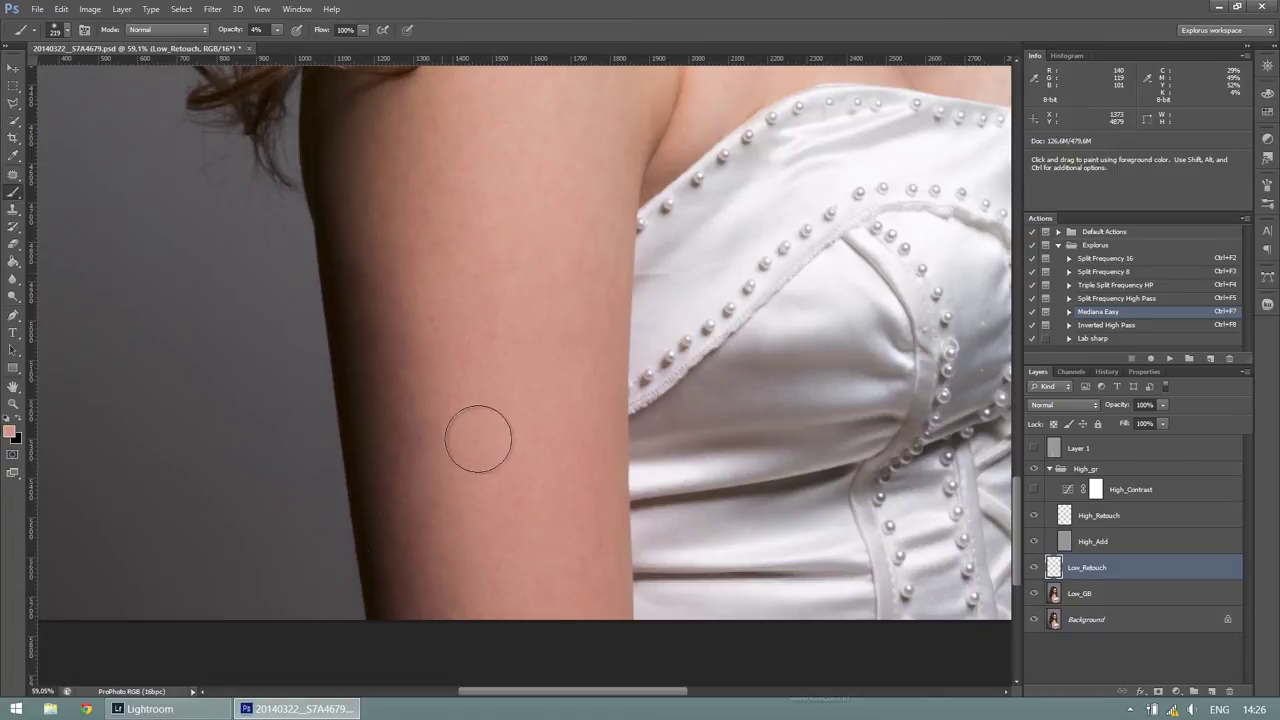
{"action": "scroll", "coordinate": [491, 366], "scroll_direction": "down", "scroll_amount": 1}
{"action": "scroll", "coordinate": [491, 366], "scroll_direction": "down", "scroll_amount": 3}
{"action": "scroll", "coordinate": [575, 420], "scroll_direction": "up", "scroll_amount": 1}
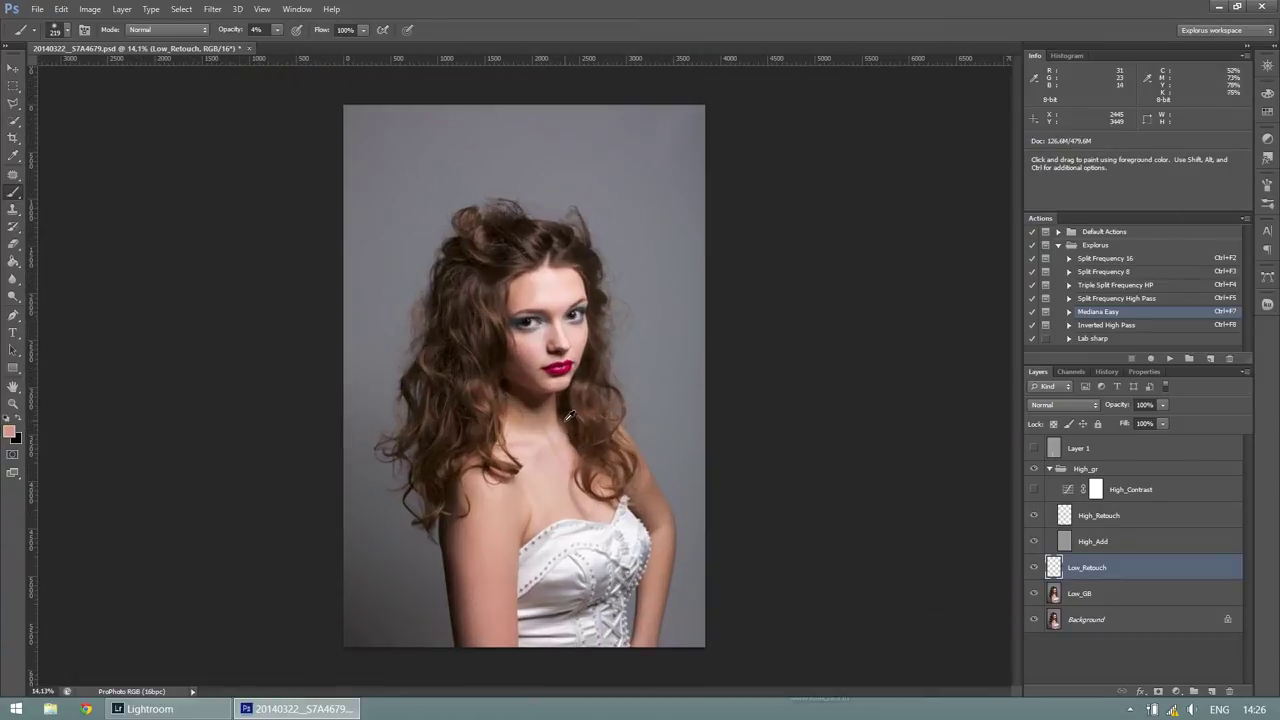
{"action": "scroll", "coordinate": [588, 427], "scroll_direction": "up", "scroll_amount": 1}
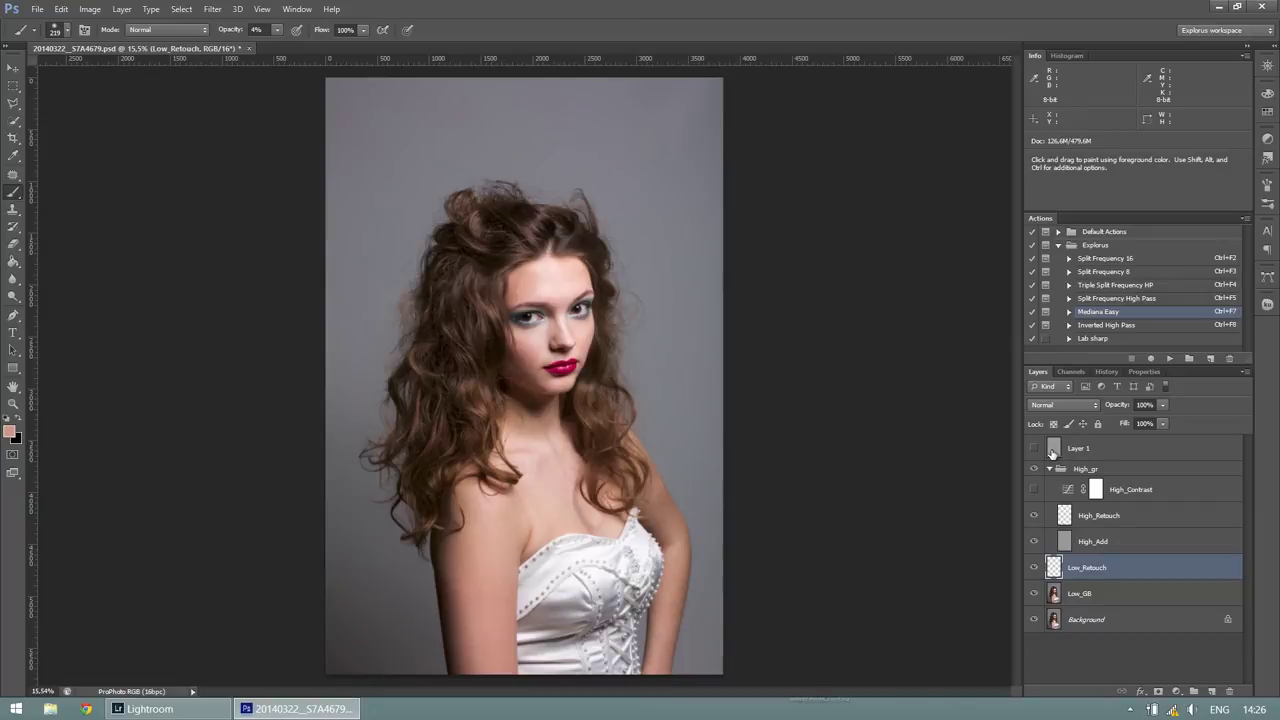
{"action": "left_click", "coordinate": [1034, 450]}
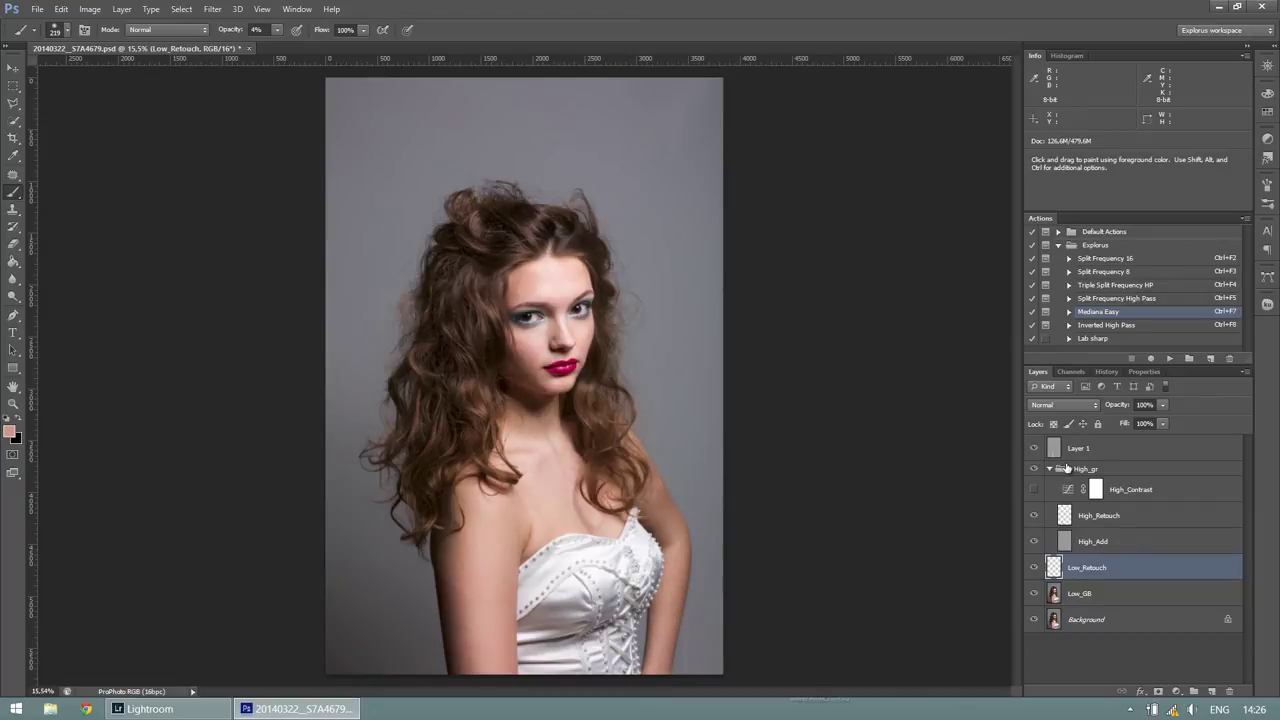
- Select Layer 1 through Low_GB and stamp them into a merged Layer 2 on top
{"action": "left_click", "coordinate": [1130, 457]}
{"action": "left_click", "coordinate": [1123, 601], "text": "shift"}
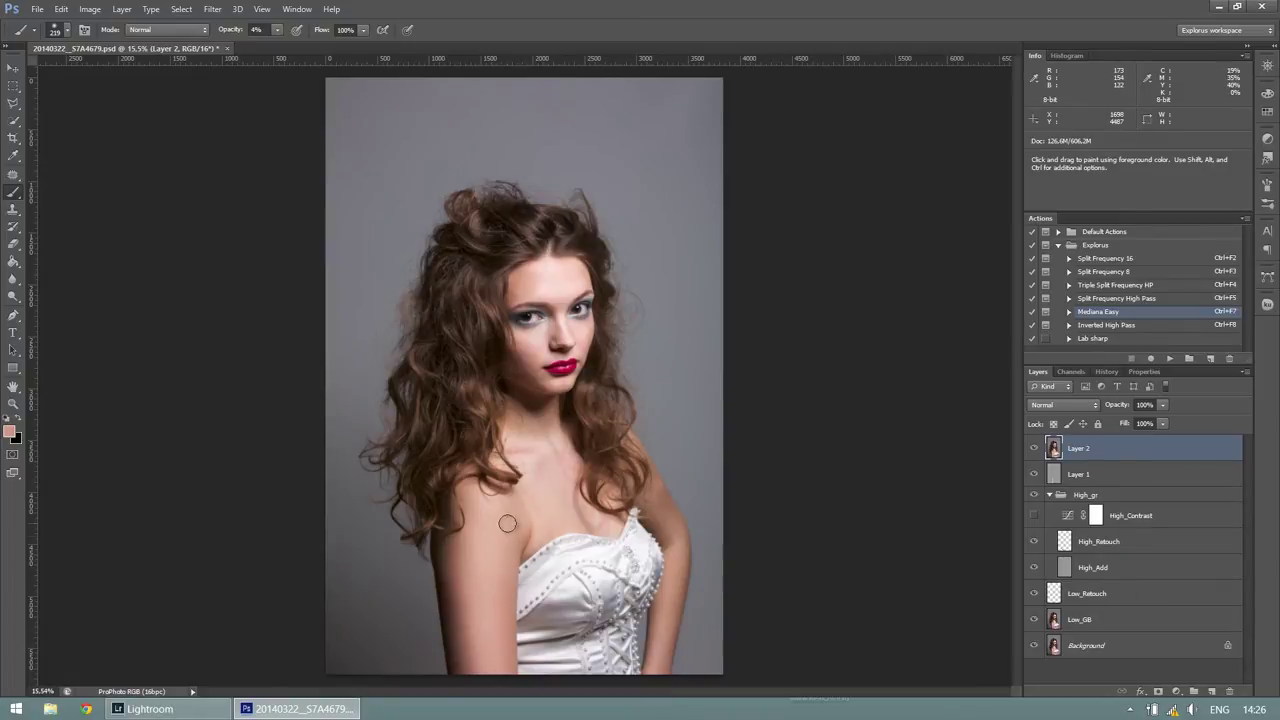
{"action": "scroll", "coordinate": [489, 566], "scroll_direction": "up", "scroll_amount": 2}
{"action": "scroll", "coordinate": [466, 608], "scroll_direction": "up", "scroll_amount": 2}
{"action": "scroll", "coordinate": [477, 614], "scroll_direction": "up", "scroll_amount": 2}
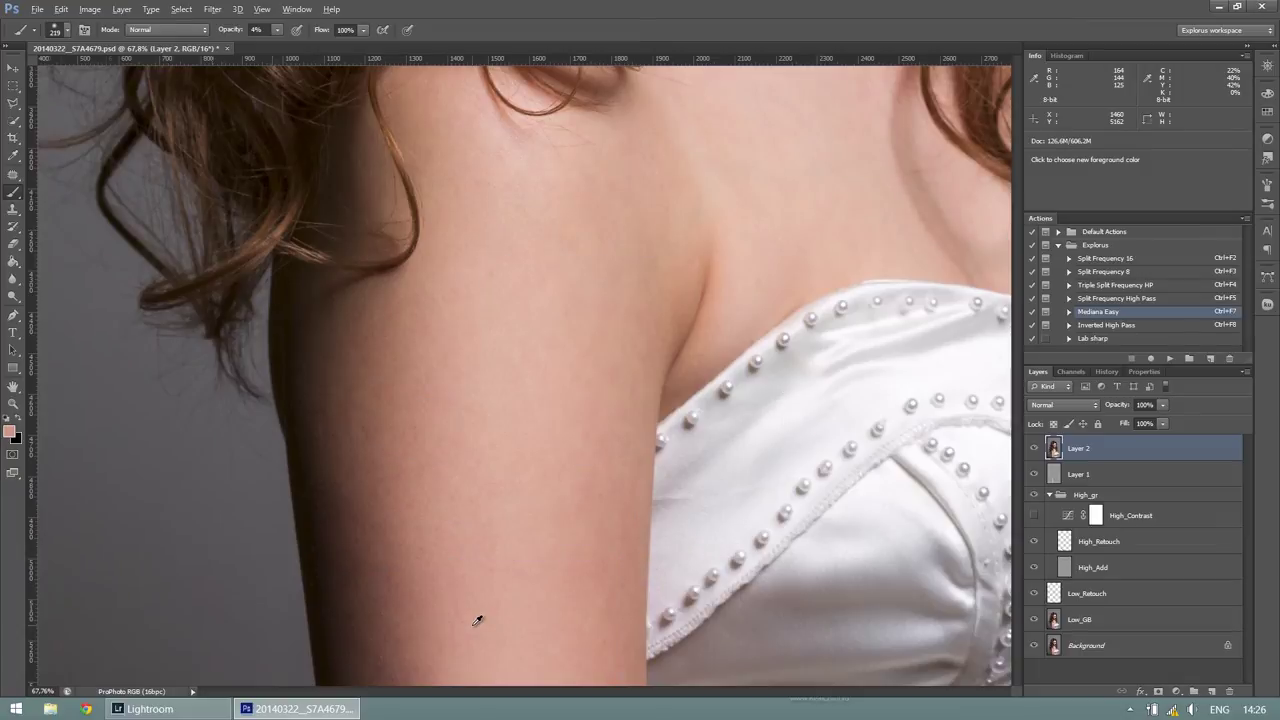
{"action": "scroll", "coordinate": [477, 620], "scroll_direction": "up", "scroll_amount": 1}
{"action": "scroll", "coordinate": [480, 614], "scroll_direction": "up", "scroll_amount": 1}
{"action": "scroll", "coordinate": [480, 614], "scroll_direction": "up", "scroll_amount": 1}
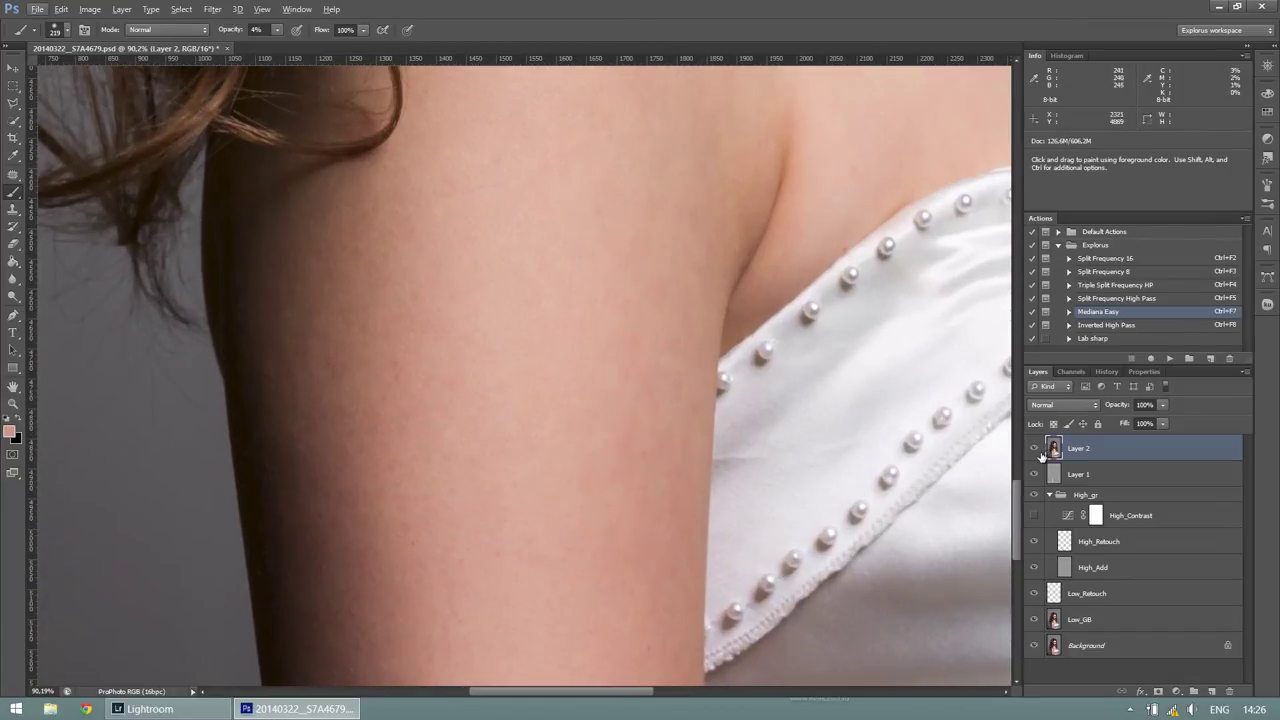
- Play the Mediana Easy action, accepting its Median and Gaussian Blur dialogs with OK
{"action": "left_click", "coordinate": [1168, 359]}
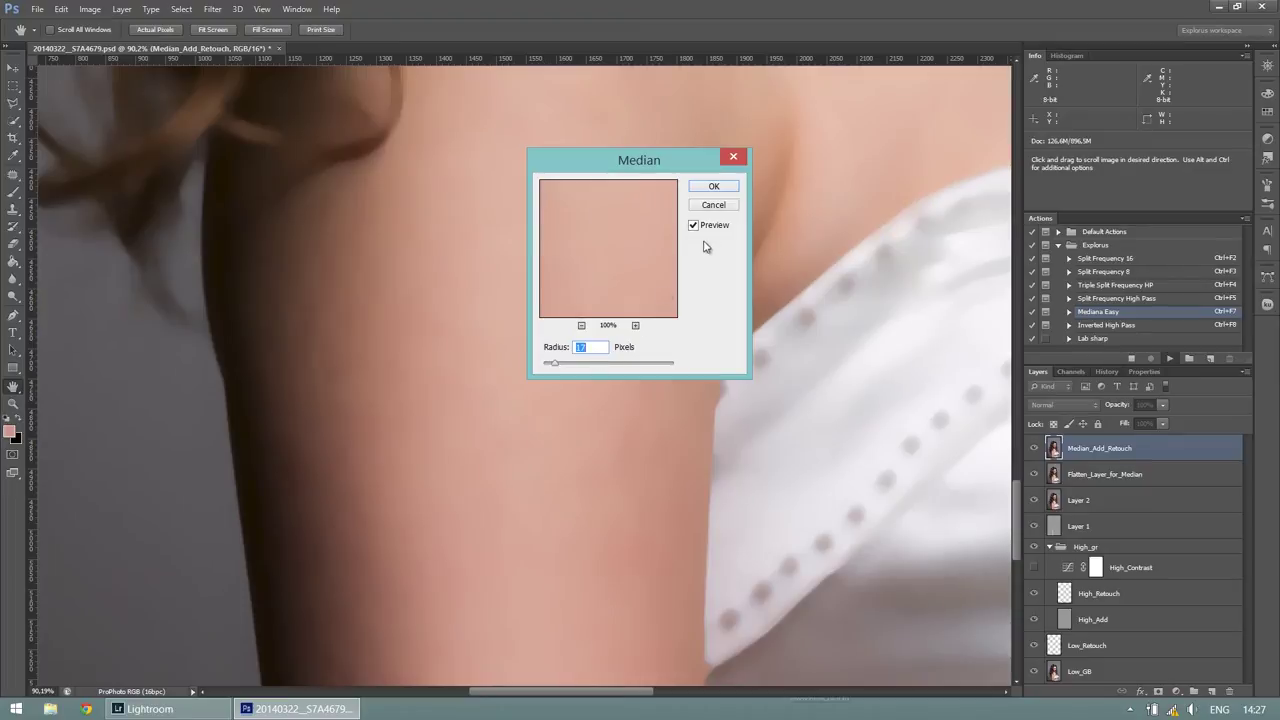
{"action": "left_click", "coordinate": [714, 187]}
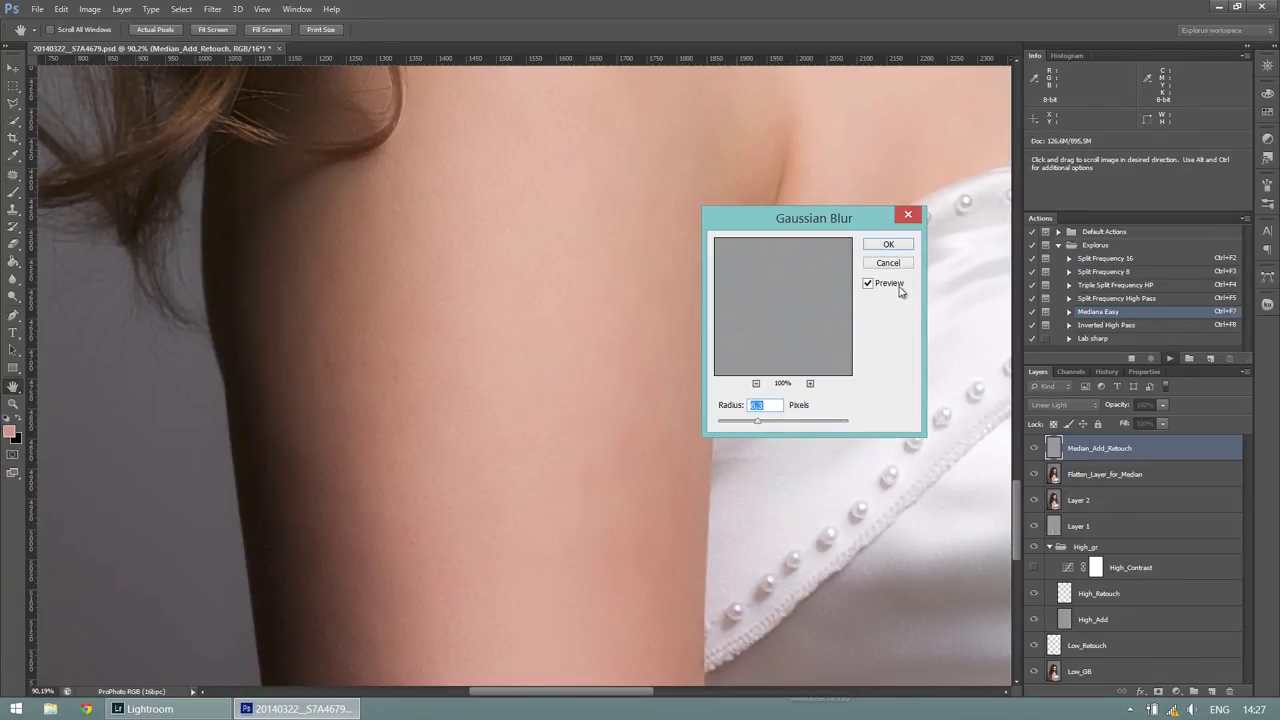
{"action": "left_click", "coordinate": [888, 245]}
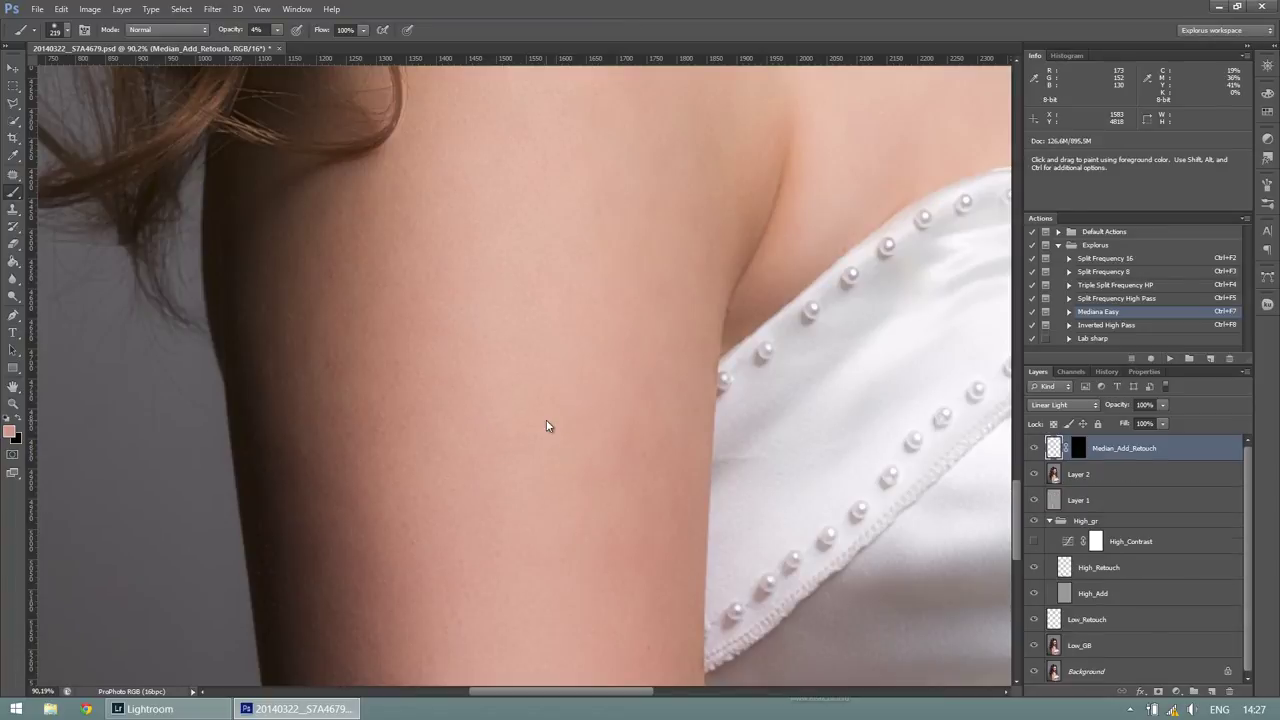
- Paint white strokes on the Median_Add_Retouch mask along the upper arm
{"action": "scroll", "coordinate": [547, 426], "scroll_direction": "down", "scroll_amount": 2}
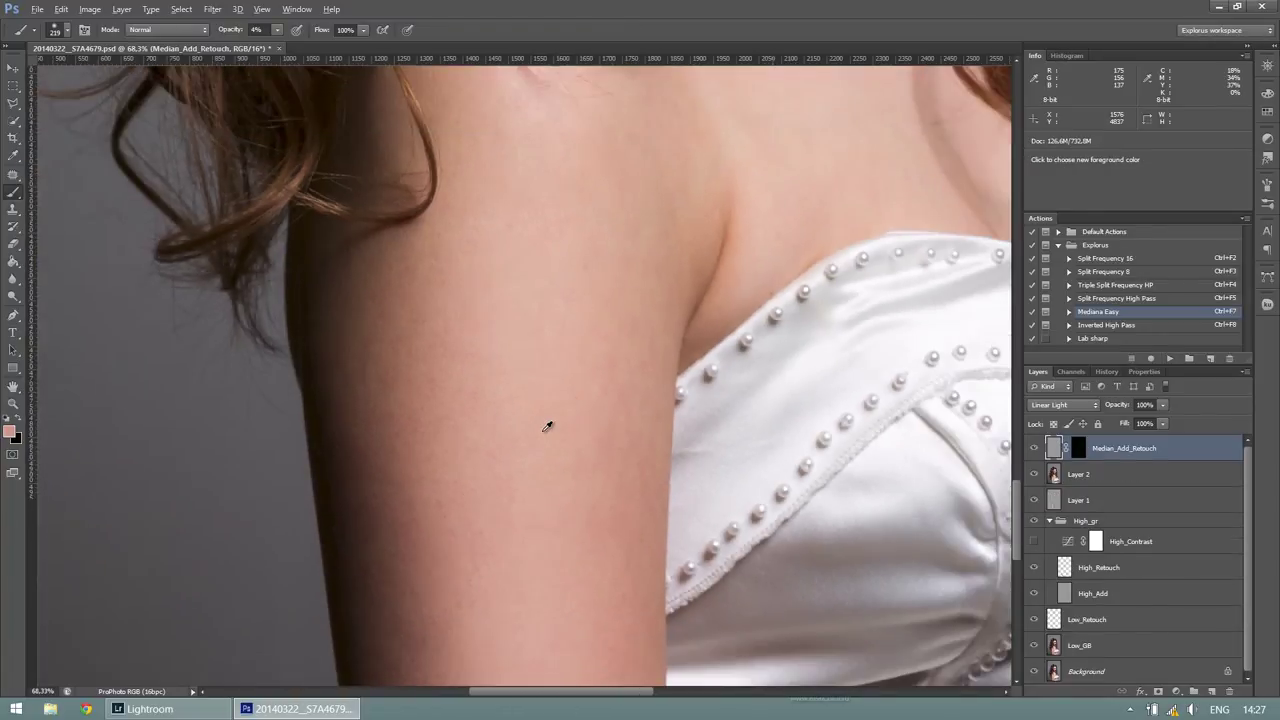
{"action": "scroll", "coordinate": [547, 426], "scroll_direction": "down", "scroll_amount": 1}
{"action": "scroll", "coordinate": [520, 487], "scroll_direction": "up", "scroll_amount": 1}
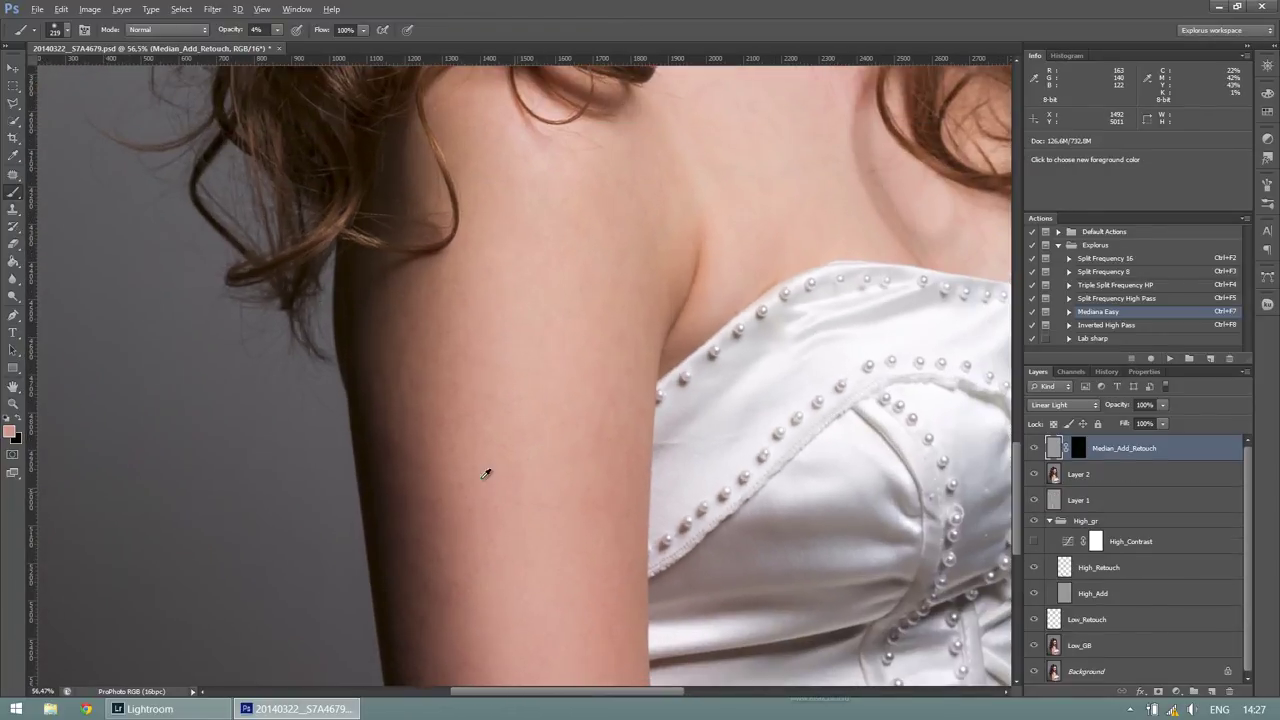
{"action": "key", "text": "d"}
{"action": "key", "text": "alt+d"}
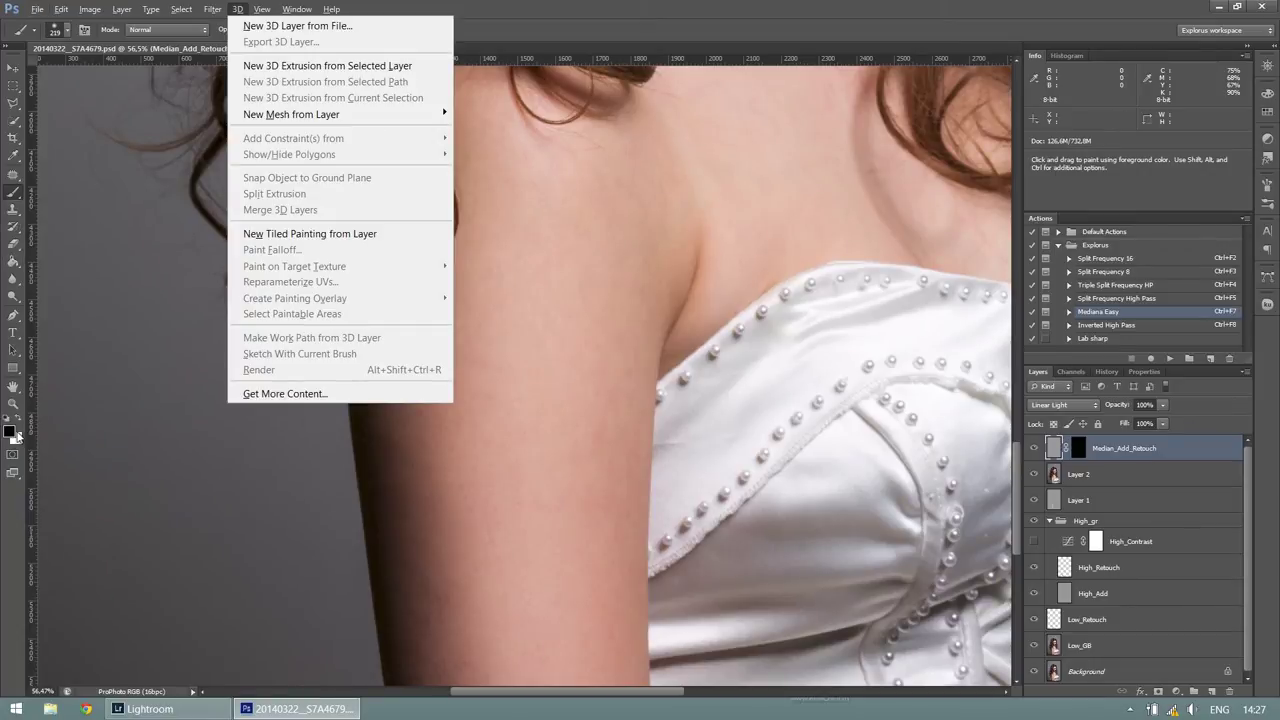
{"action": "left_click", "coordinate": [19, 423]}
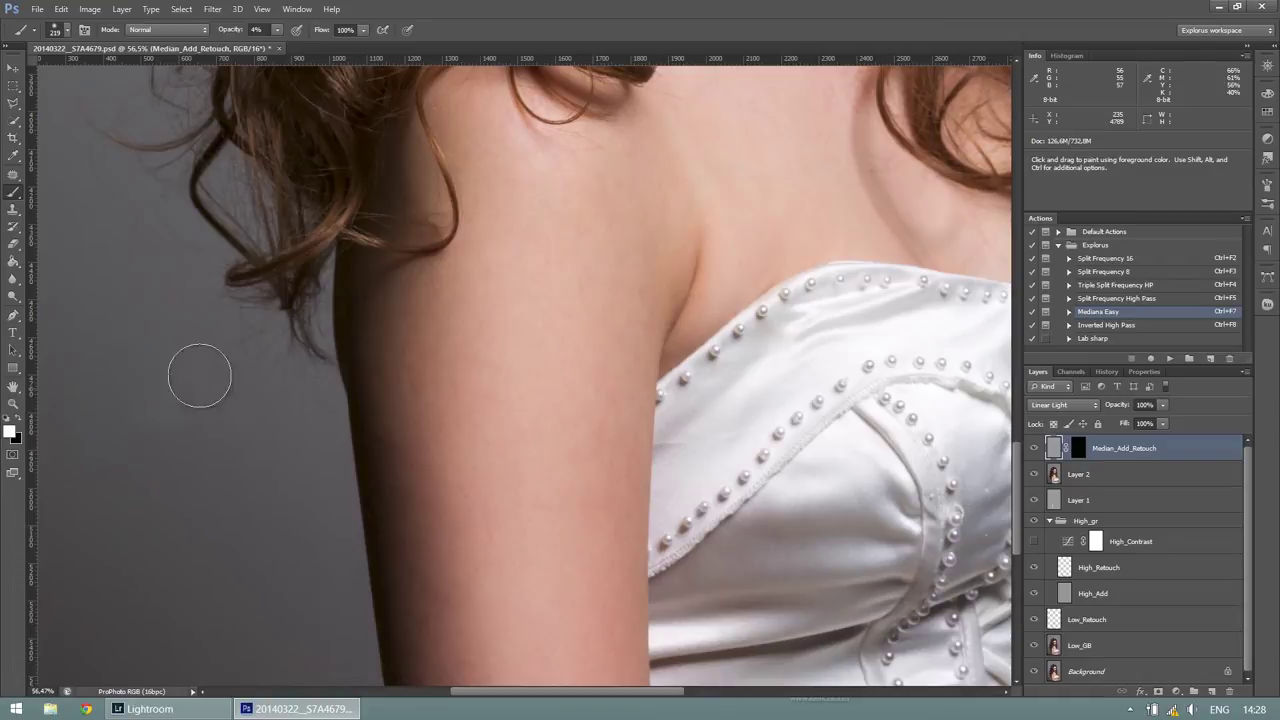
{"action": "mouse_move", "coordinate": [467, 423]}
{"action": "left_mouse_down"}
{"action": "mouse_move", "coordinate": [449, 503]}
{"action": "mouse_move", "coordinate": [443, 357]}
{"action": "mouse_move", "coordinate": [443, 523]}
{"action": "mouse_move", "coordinate": [445, 396]}
{"action": "mouse_move", "coordinate": [494, 523]}
{"action": "mouse_move", "coordinate": [480, 323]}
{"action": "mouse_move", "coordinate": [588, 229]}
{"action": "mouse_move", "coordinate": [591, 474]}
{"action": "mouse_move", "coordinate": [620, 529]}
{"action": "mouse_move", "coordinate": [606, 303]}
{"action": "mouse_move", "coordinate": [579, 351]}
{"action": "mouse_move", "coordinate": [574, 606]}
{"action": "mouse_move", "coordinate": [597, 277]}
{"action": "mouse_move", "coordinate": [594, 577]}
{"action": "mouse_move", "coordinate": [562, 291]}
{"action": "mouse_move", "coordinate": [564, 571]}
{"action": "left_mouse_up"}
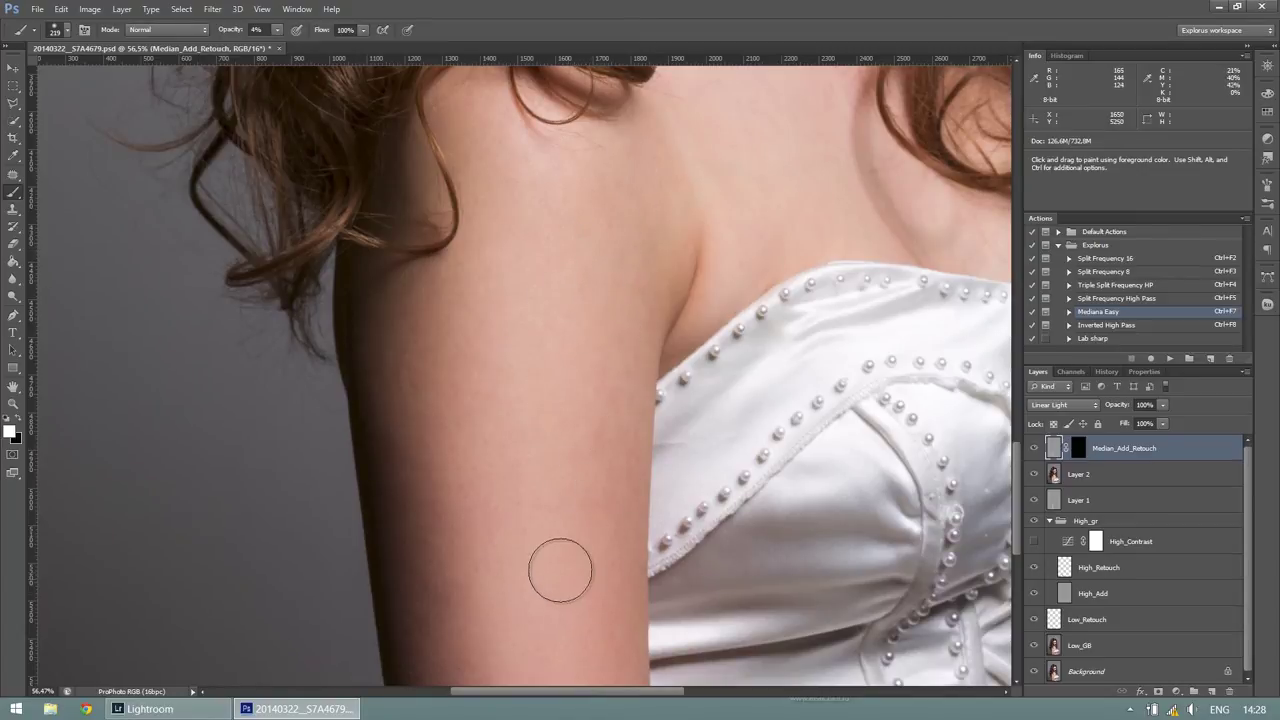
{"action": "scroll", "coordinate": [500, 480], "scroll_direction": "down", "scroll_amount": 2}
{"action": "scroll", "coordinate": [470, 350], "scroll_direction": "down", "scroll_amount": 2}
{"action": "mouse_move", "coordinate": [473, 416]}
{"action": "left_mouse_down"}
{"action": "mouse_move", "coordinate": [509, 451]}
{"action": "mouse_move", "coordinate": [514, 266]}
{"action": "mouse_move", "coordinate": [604, 230]}
{"action": "mouse_move", "coordinate": [571, 551]}
{"action": "mouse_move", "coordinate": [594, 446]}
{"action": "mouse_move", "coordinate": [477, 266]}
{"action": "mouse_move", "coordinate": [462, 546]}
{"action": "left_mouse_up"}
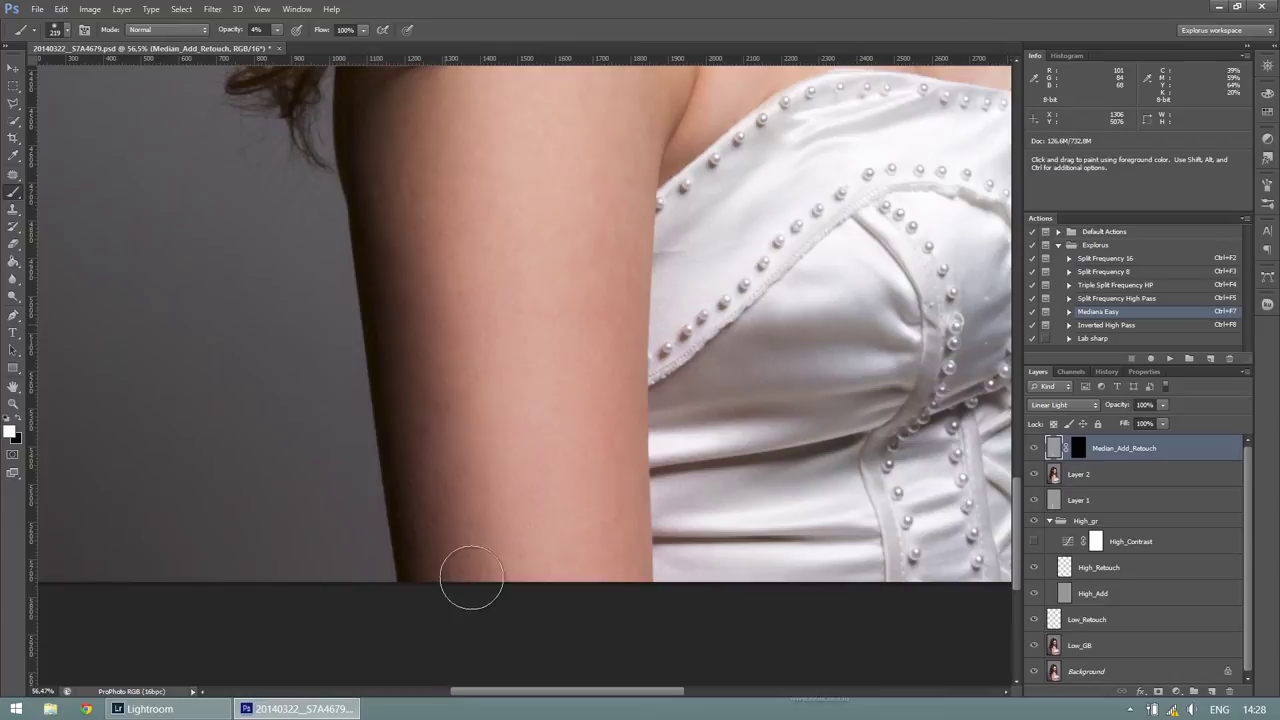
- Set the brush opacity to 100%
{"action": "left_click", "coordinate": [266, 31]}
{"action": "type", "text": "100"}
{"action": "key", "text": "Return"}
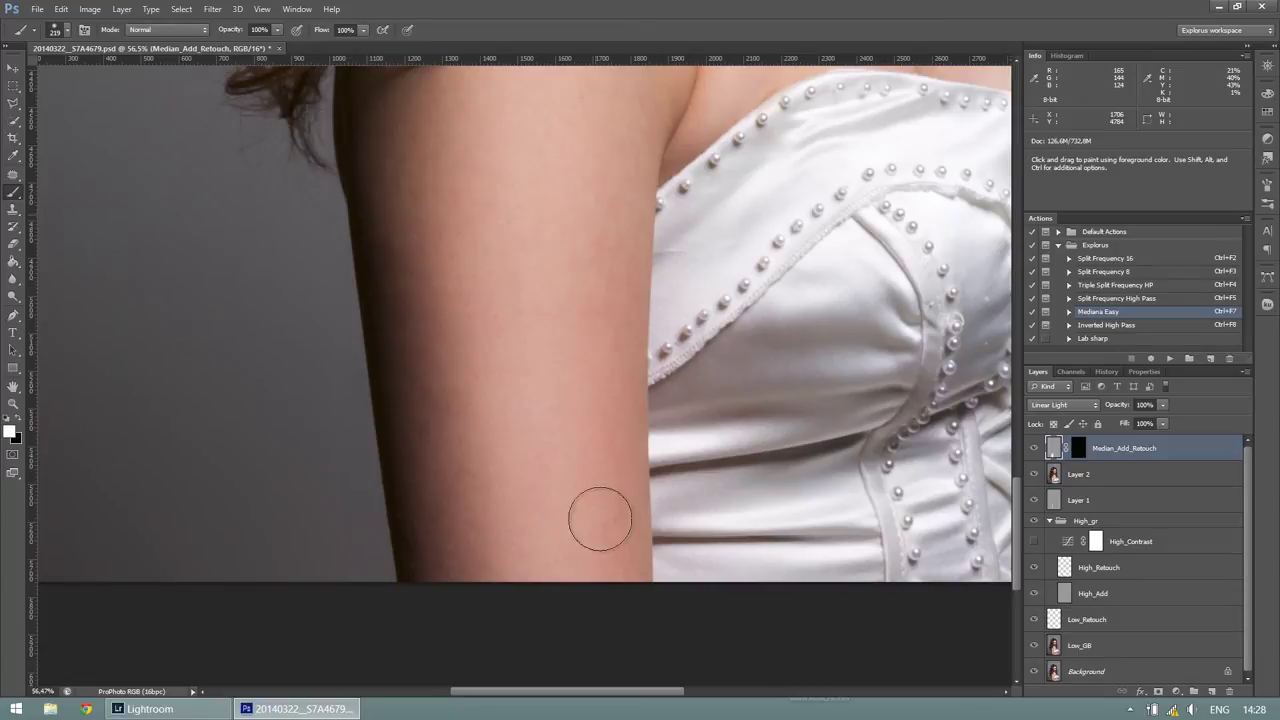
{"action": "scroll", "coordinate": [590, 540], "scroll_direction": "up", "scroll_amount": 2}
{"action": "scroll", "coordinate": [585, 530], "scroll_direction": "up", "scroll_amount": 3}
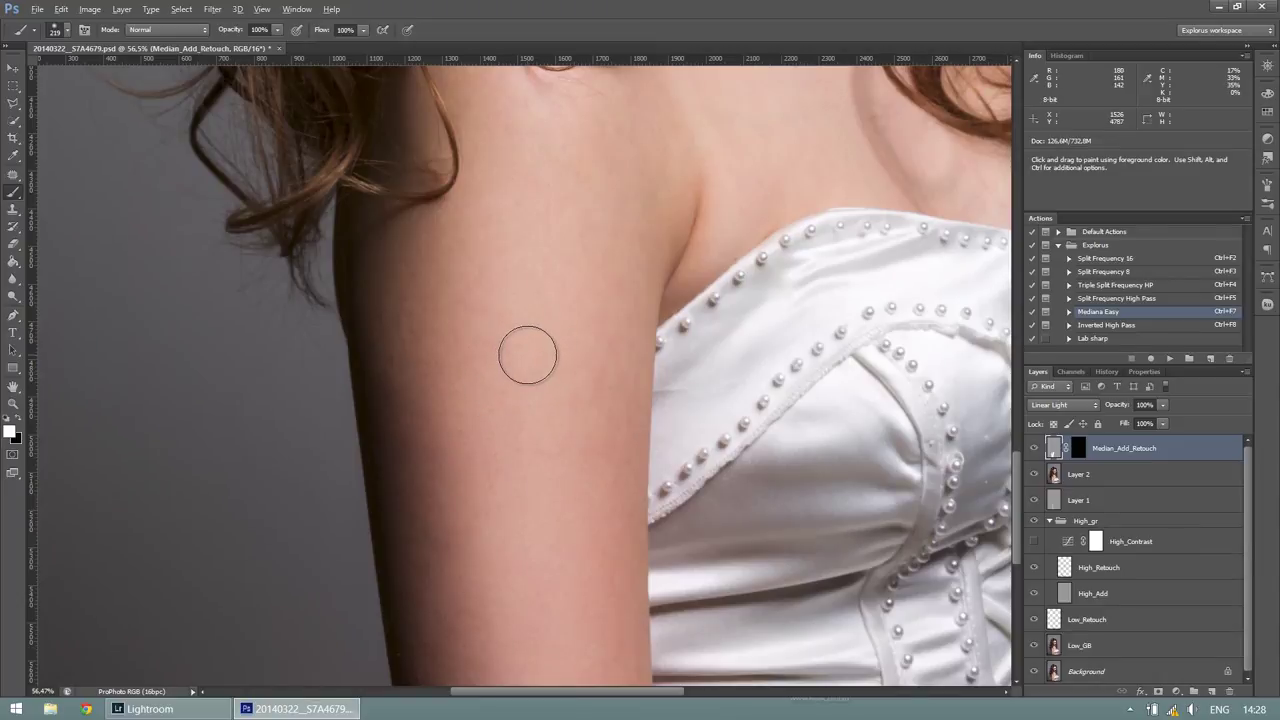
{"action": "scroll", "coordinate": [527, 355], "scroll_direction": "down", "scroll_amount": 2}
{"action": "scroll", "coordinate": [527, 355], "scroll_direction": "down", "scroll_amount": 2}
{"action": "scroll", "coordinate": [530, 352], "scroll_direction": "down", "scroll_amount": 2}
{"action": "scroll", "coordinate": [533, 348], "scroll_direction": "down", "scroll_amount": 1}
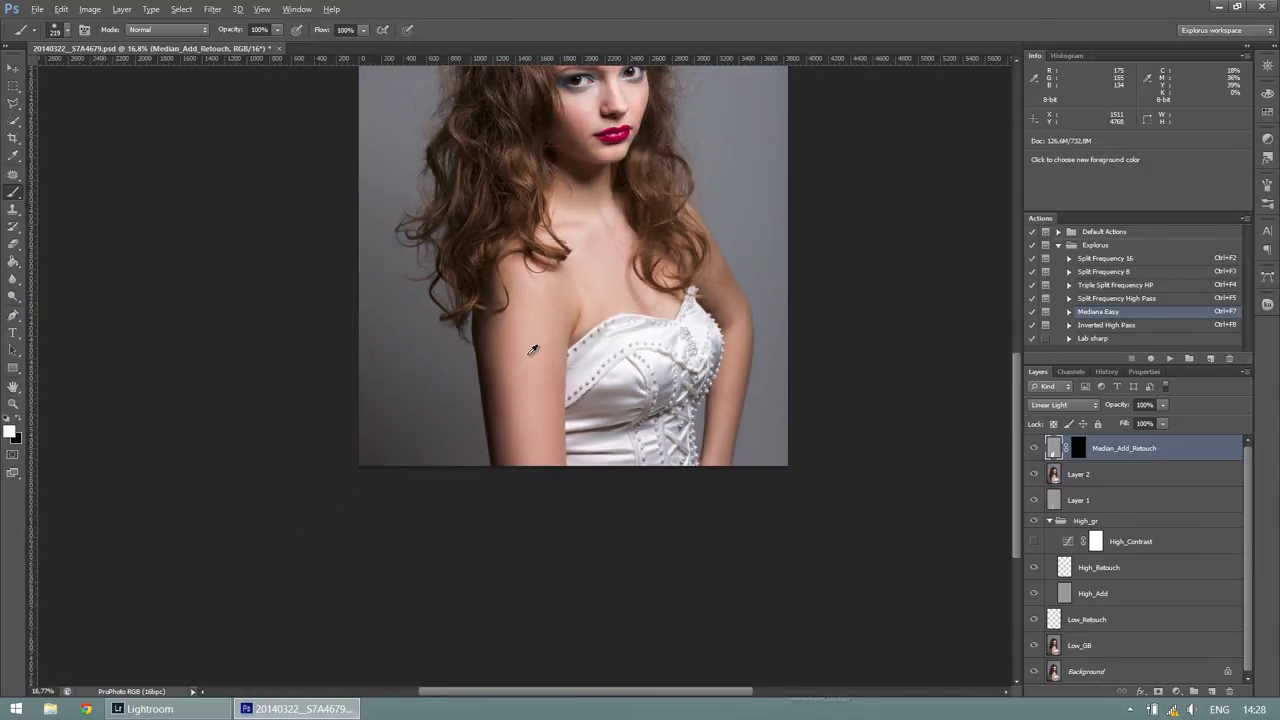
{"action": "scroll", "coordinate": [533, 348], "scroll_direction": "down", "scroll_amount": 2}
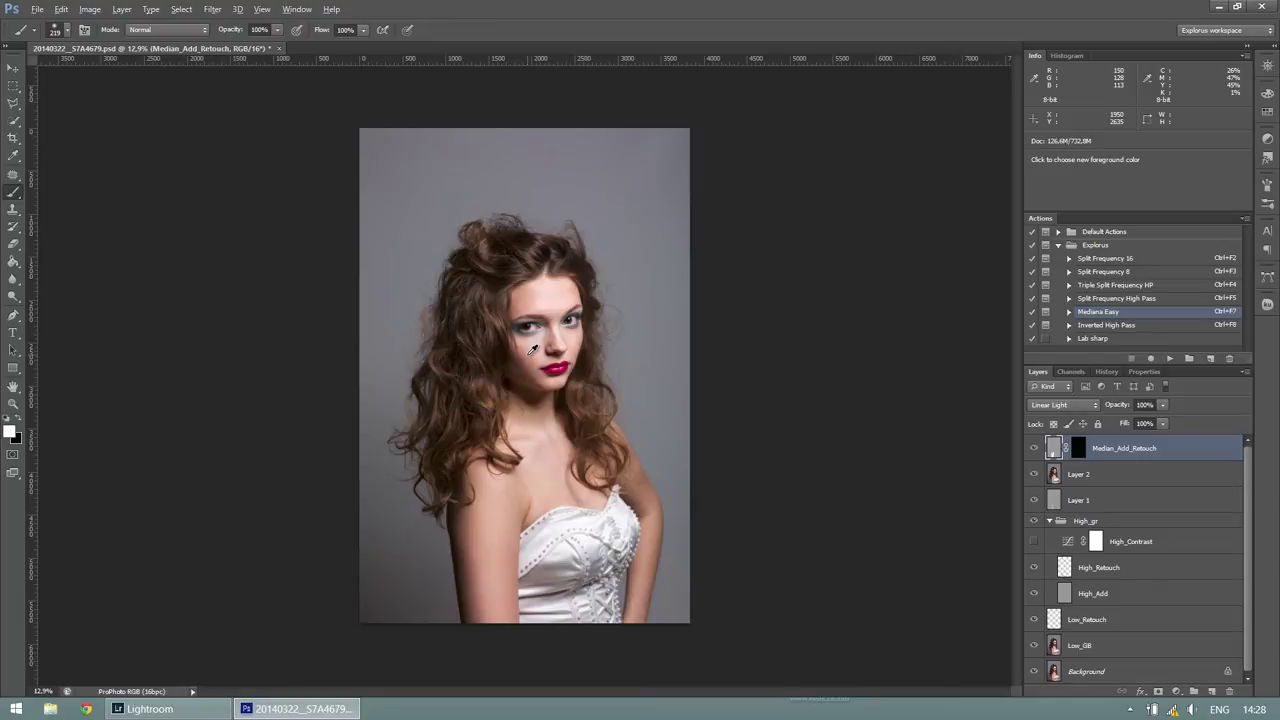
{"action": "scroll", "coordinate": [553, 322], "scroll_direction": "up", "scroll_amount": 2}
{"action": "scroll", "coordinate": [570, 290], "scroll_direction": "up", "scroll_amount": 2}
{"action": "scroll", "coordinate": [599, 221], "scroll_direction": "up", "scroll_amount": 2}
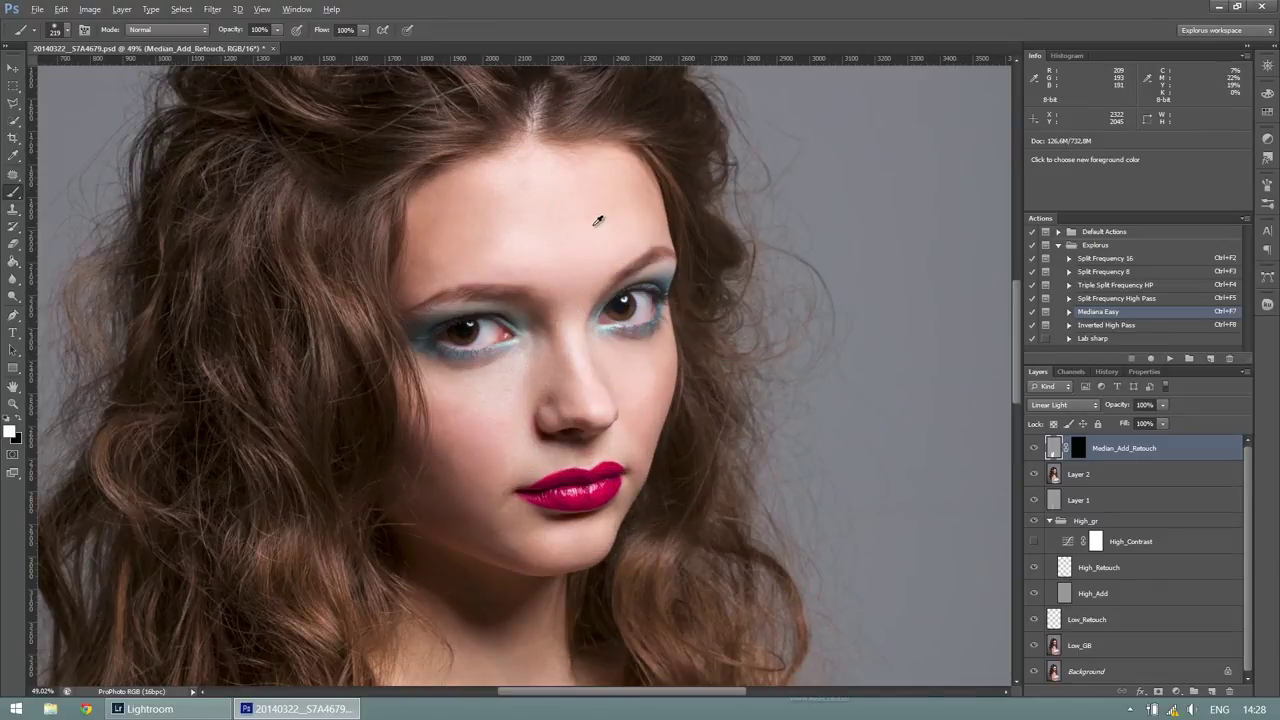
{"action": "scroll", "coordinate": [585, 241], "scroll_direction": "up", "scroll_amount": 1}
{"action": "scroll", "coordinate": [585, 241], "scroll_direction": "up", "scroll_amount": 1}
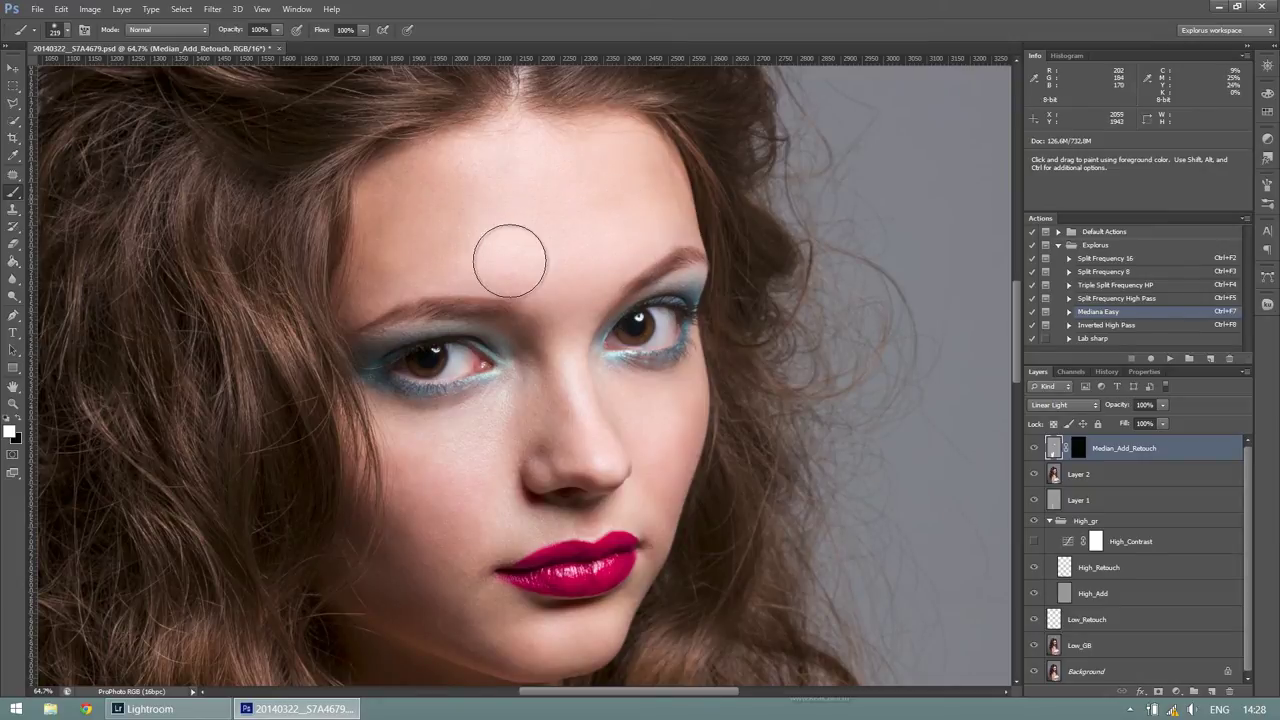
{"action": "scroll", "coordinate": [586, 263], "scroll_direction": "down", "scroll_amount": 2}
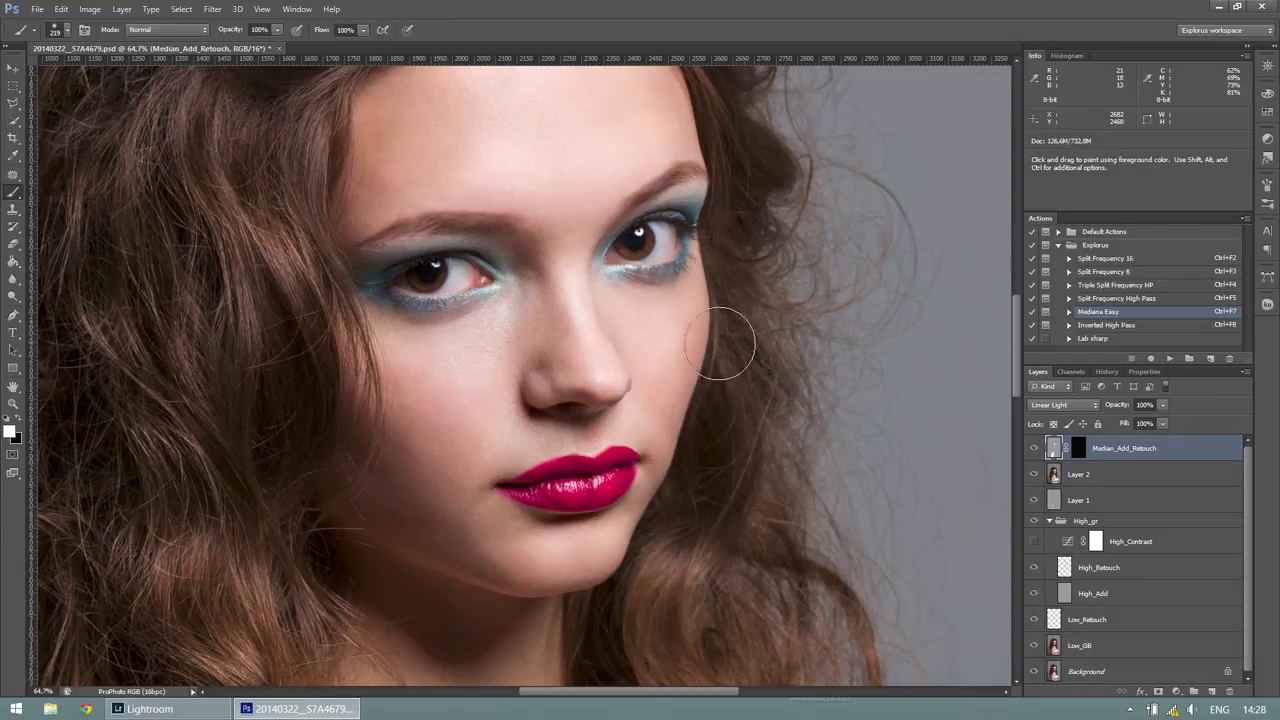
{"action": "scroll", "coordinate": [717, 409], "scroll_direction": "down", "scroll_amount": 2}
{"action": "scroll", "coordinate": [717, 409], "scroll_direction": "down", "scroll_amount": 3}
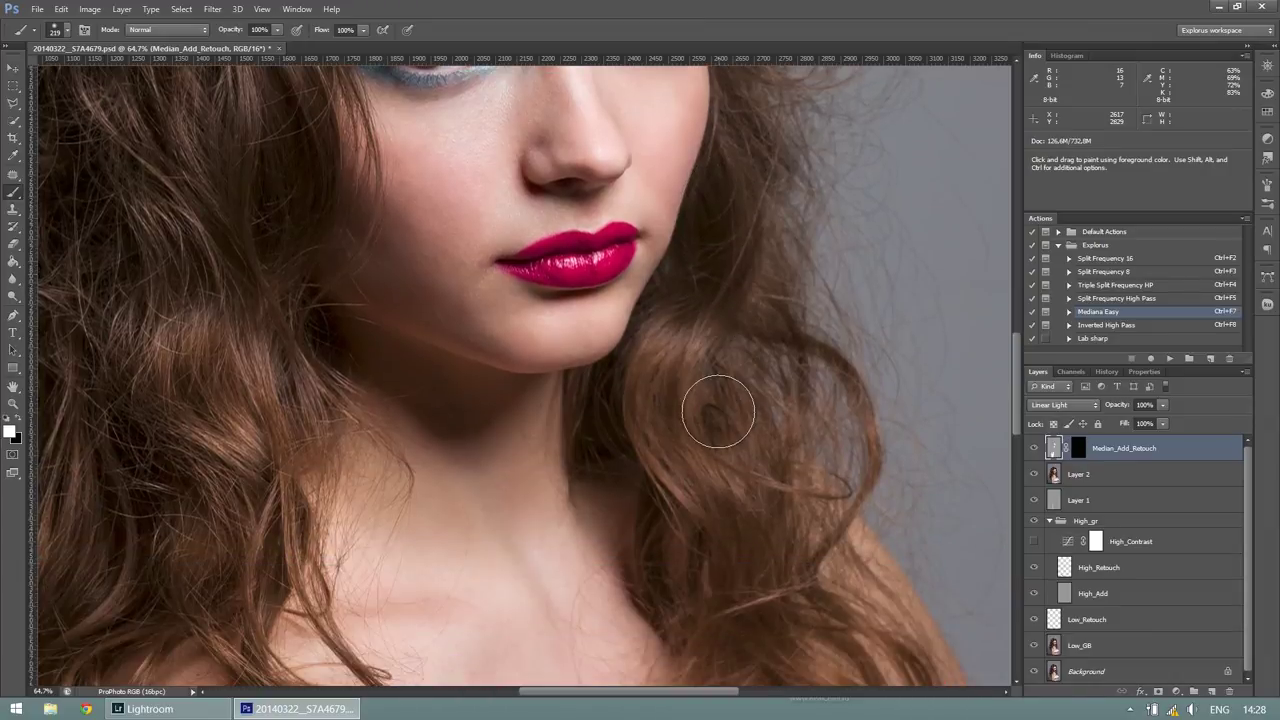
{"action": "scroll", "coordinate": [710, 406], "scroll_direction": "down", "scroll_amount": 3}
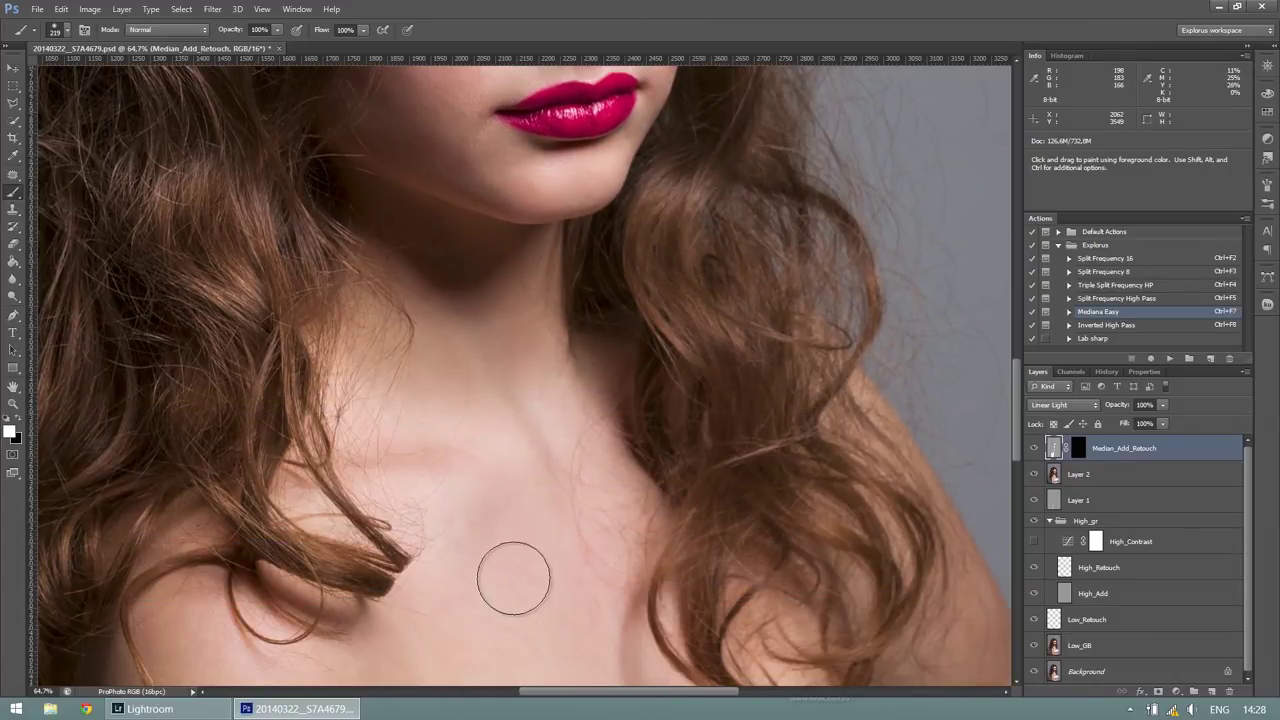
{"action": "scroll", "coordinate": [551, 538], "scroll_direction": "down", "scroll_amount": 2, "text": "alt"}
{"action": "scroll", "coordinate": [543, 500], "scroll_direction": "down", "scroll_amount": 2, "text": "alt"}
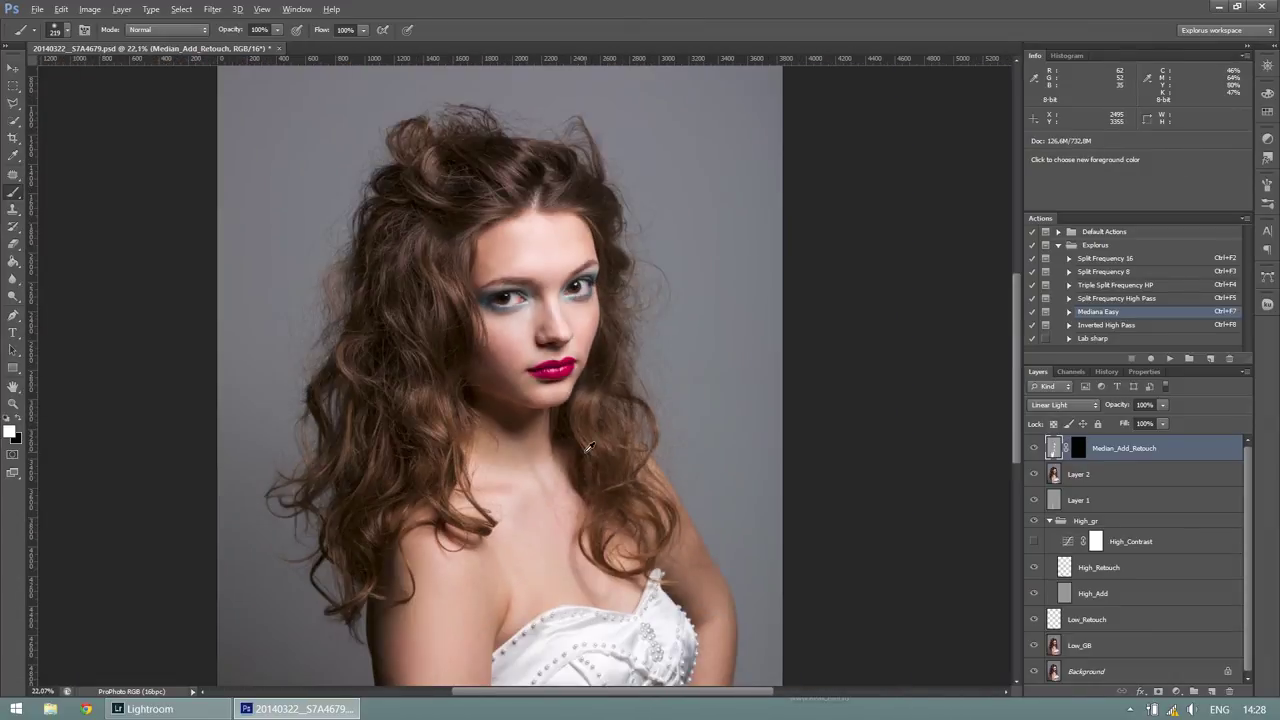
{"action": "scroll", "coordinate": [589, 447], "scroll_direction": "down", "scroll_amount": 1, "text": "alt"}
{"action": "scroll", "coordinate": [589, 447], "scroll_direction": "down", "scroll_amount": 1, "text": "alt"}
{"action": "scroll", "coordinate": [589, 447], "scroll_direction": "down", "scroll_amount": 1, "text": "alt"}
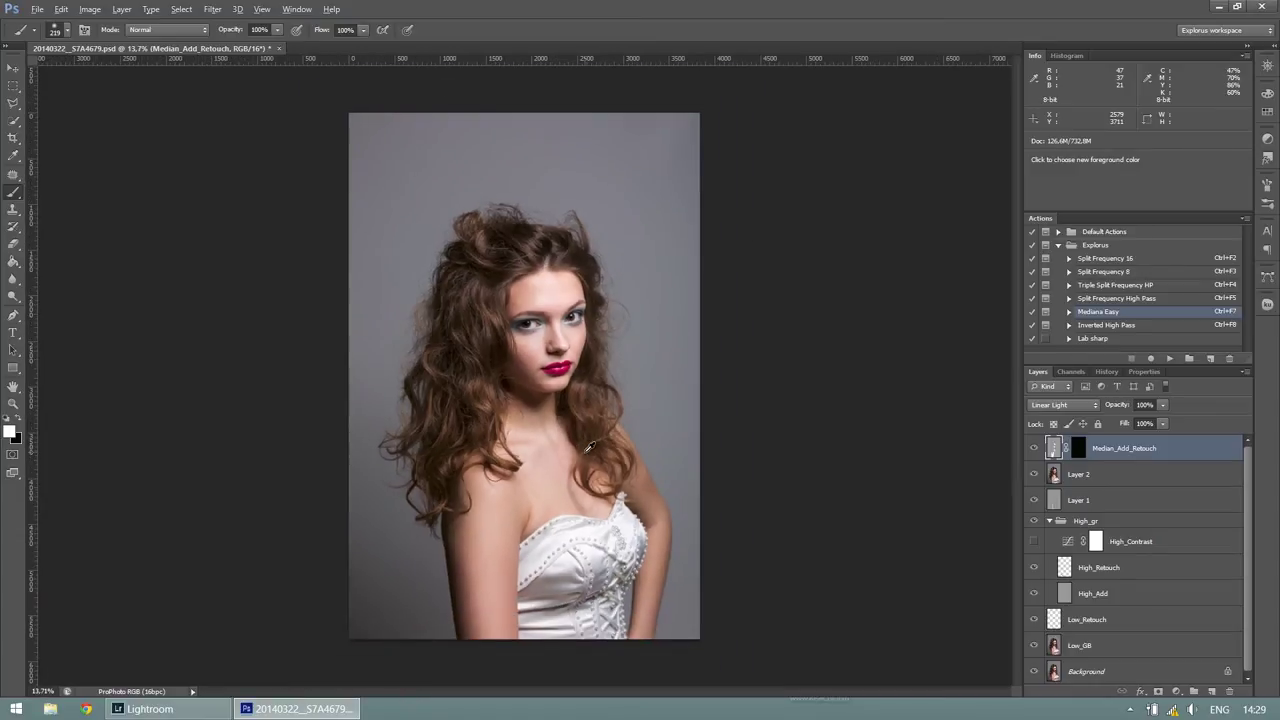
{"action": "scroll", "coordinate": [589, 447], "scroll_direction": "up", "scroll_amount": 1, "text": "alt"}
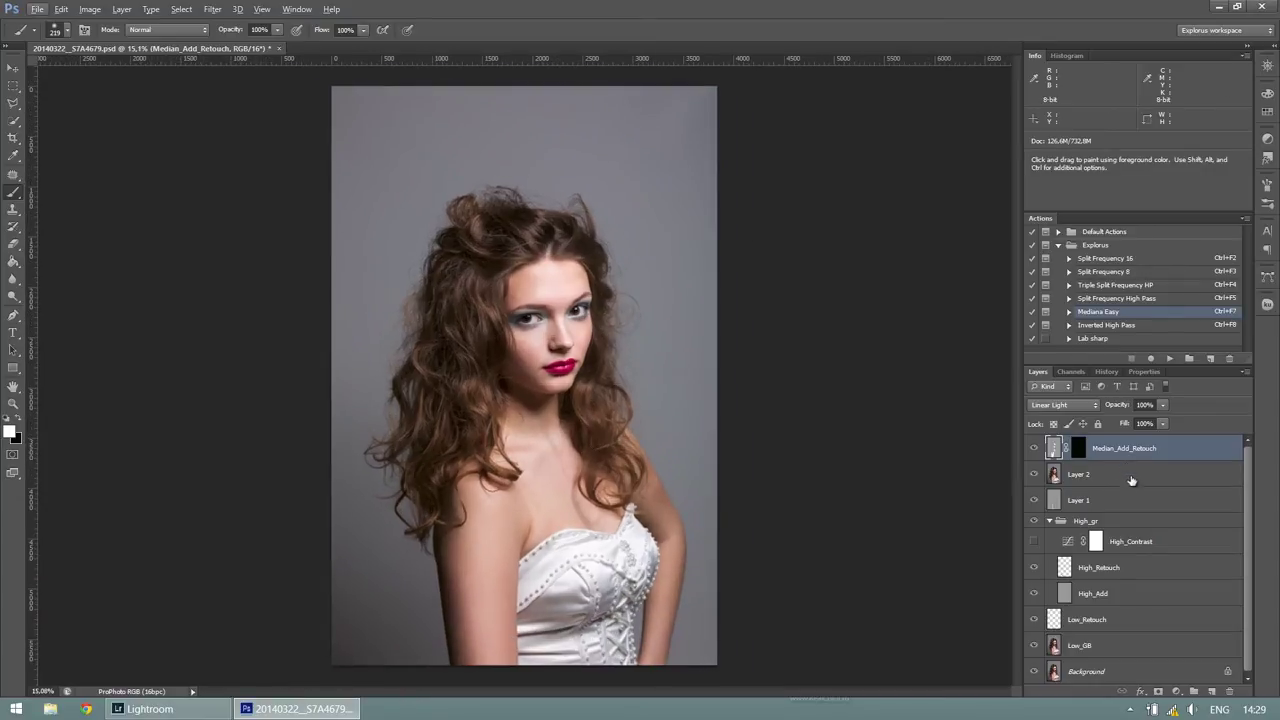
- Flatten all layers into a single Background, discarding hidden layers
{"action": "left_click", "coordinate": [1155, 659], "text": "shift"}
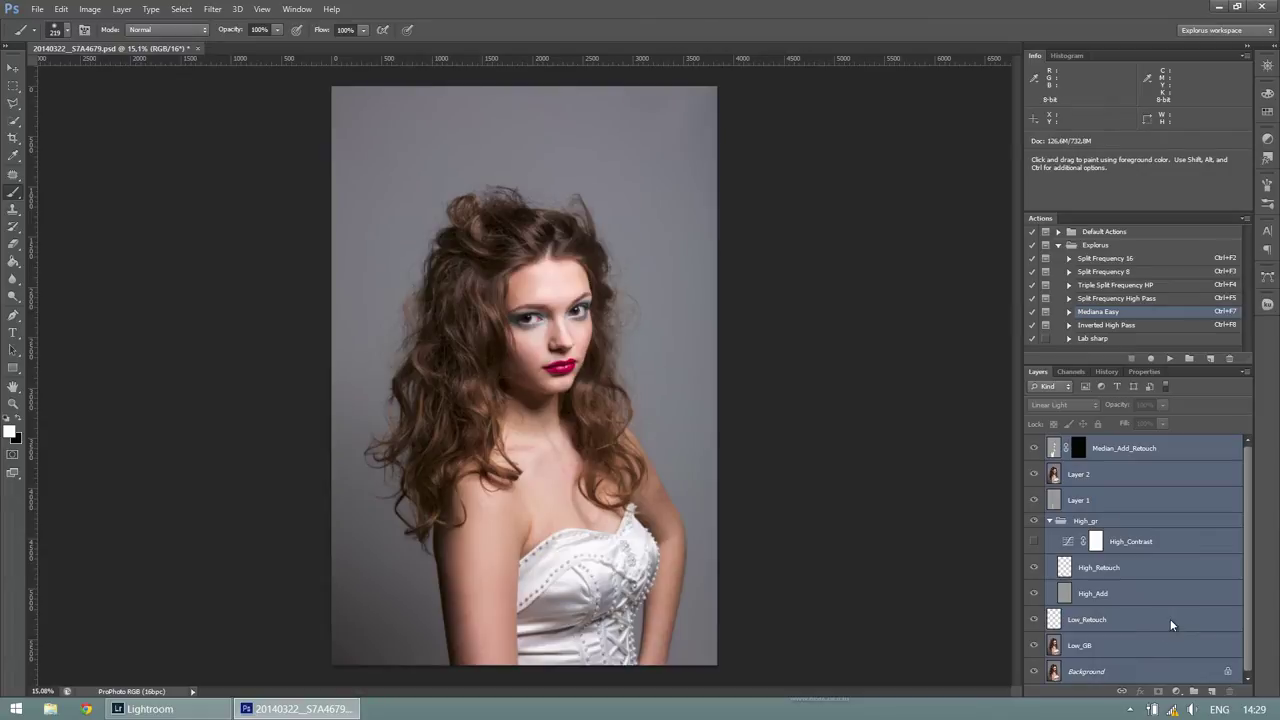
{"action": "right_click", "coordinate": [1170, 619]}
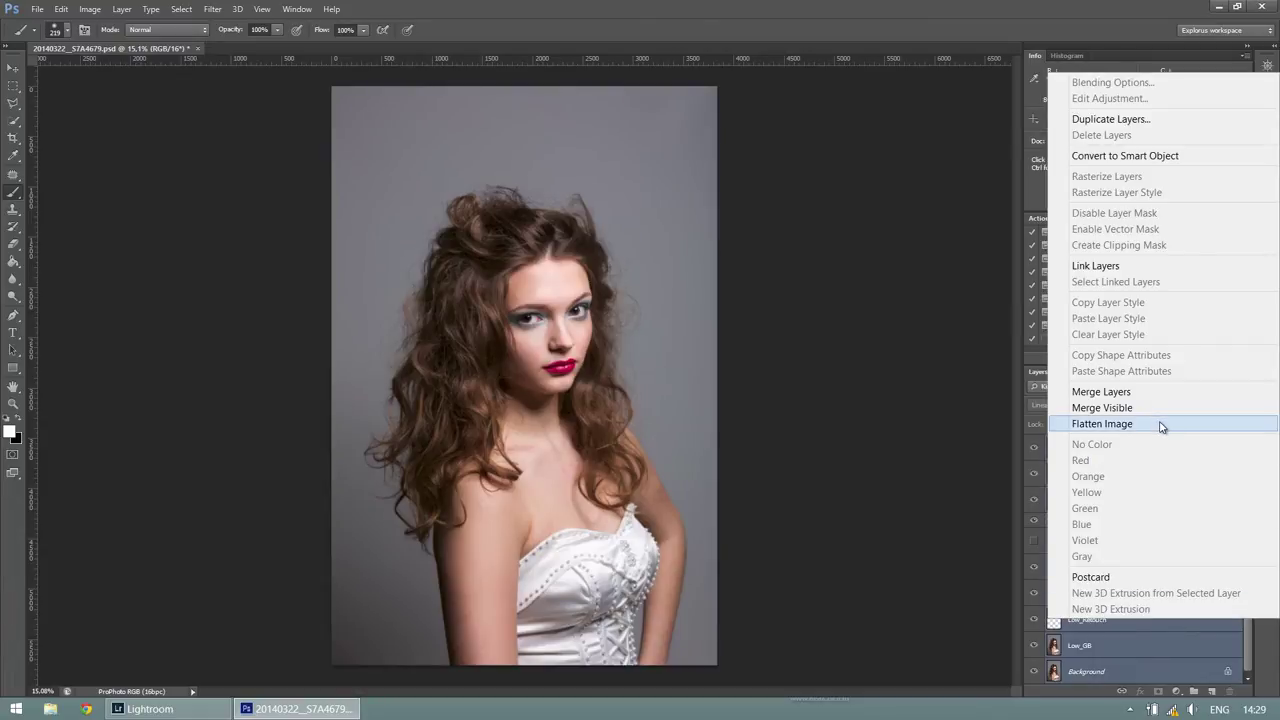
{"action": "left_click", "coordinate": [1162, 425]}
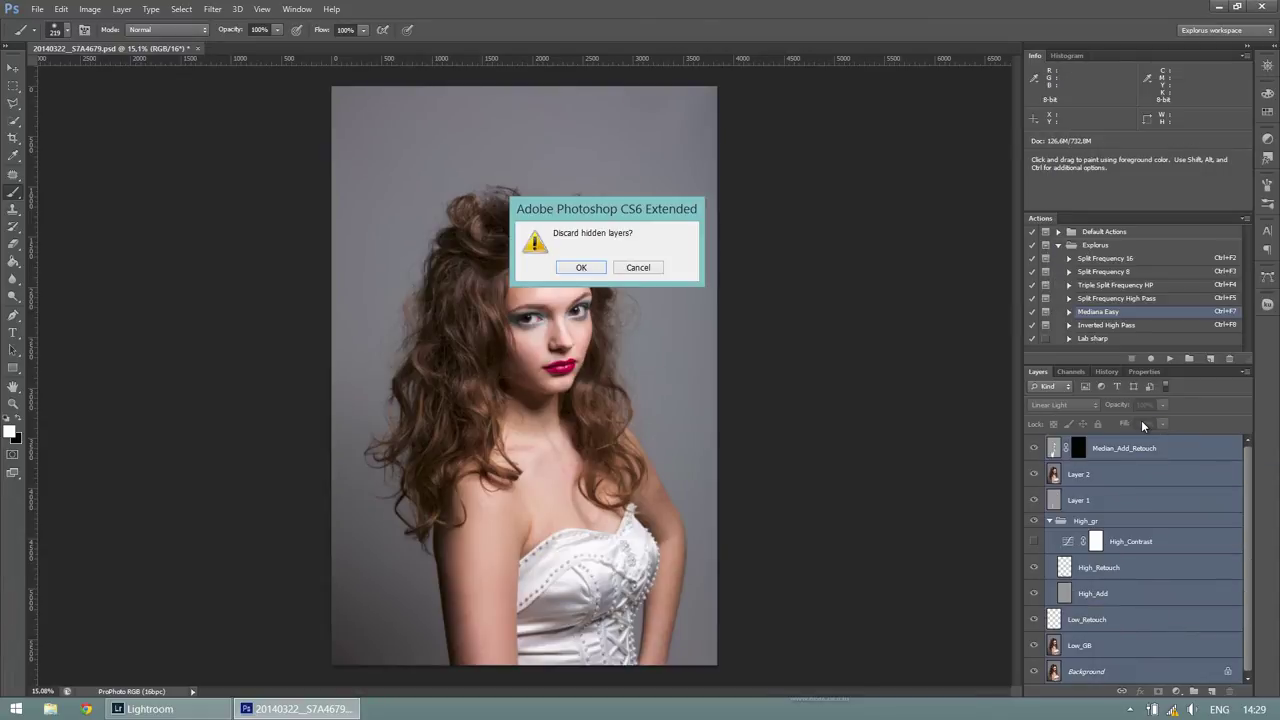
{"action": "left_click", "coordinate": [581, 268]}
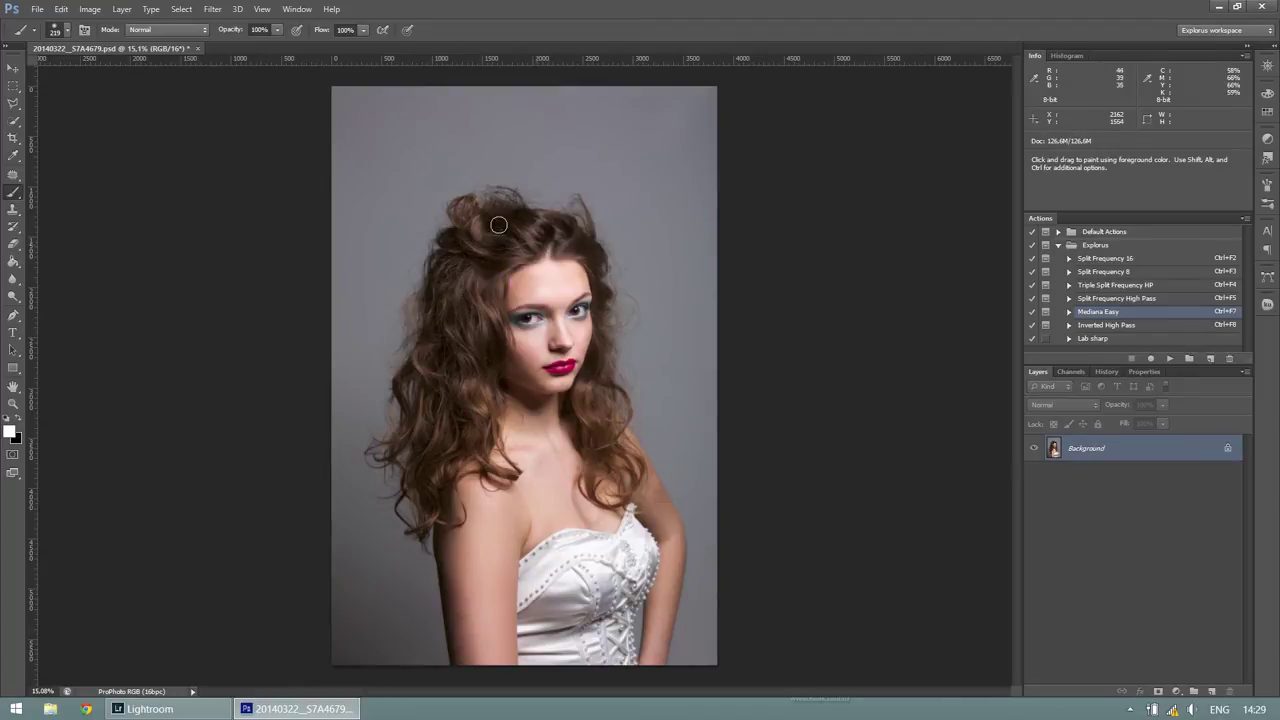
- Convert the image's profile to Lab Color with Perceptual rendering intent
{"action": "left_click", "coordinate": [62, 9]}
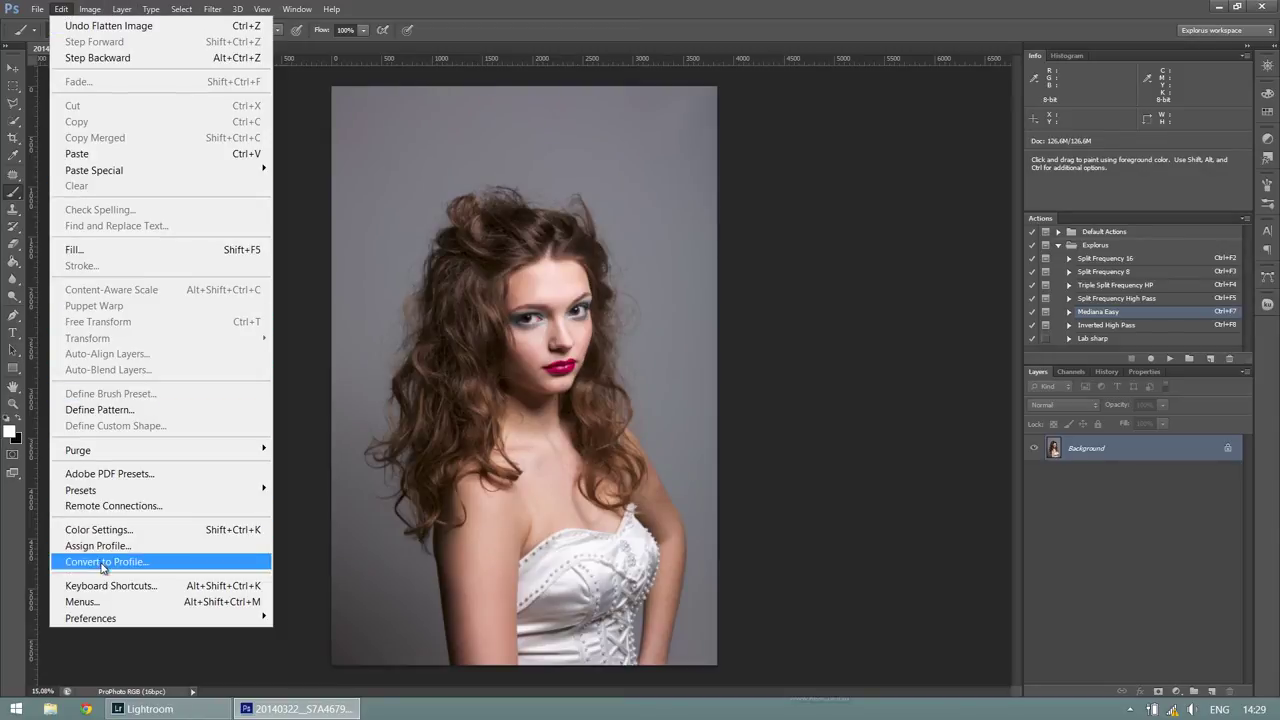
{"action": "left_click", "coordinate": [103, 566]}
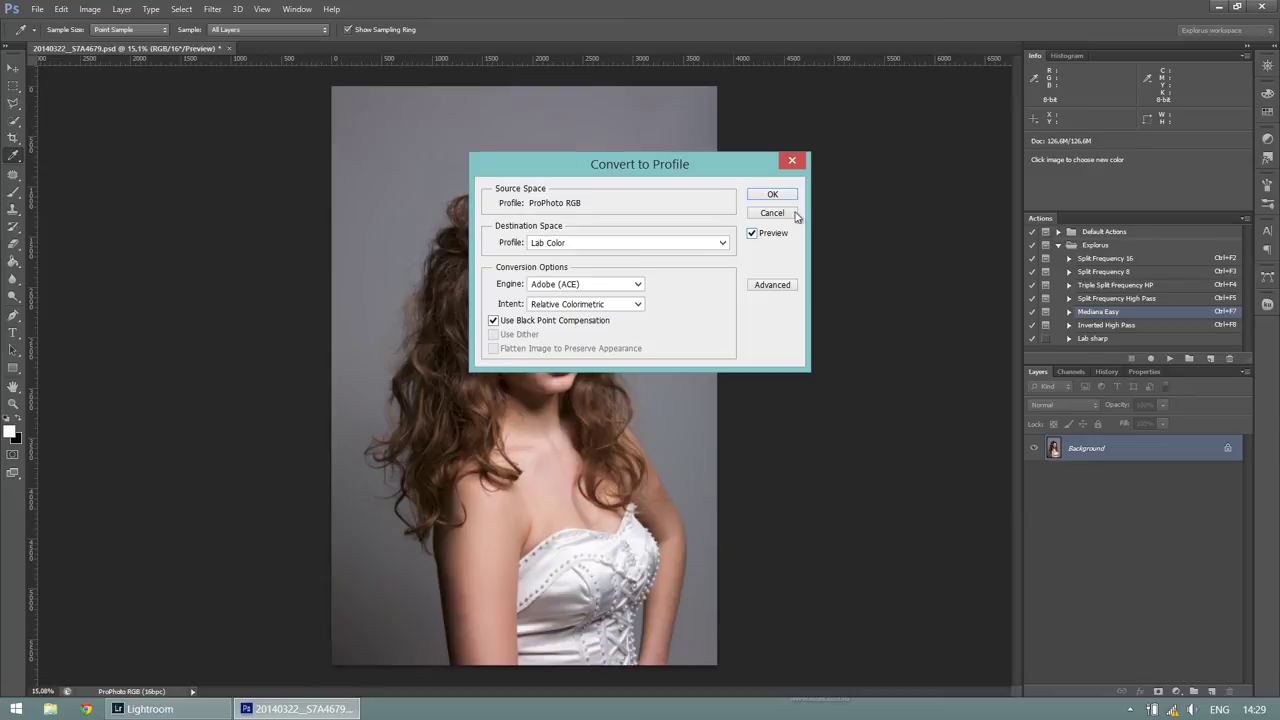
{"action": "left_click", "coordinate": [572, 304]}
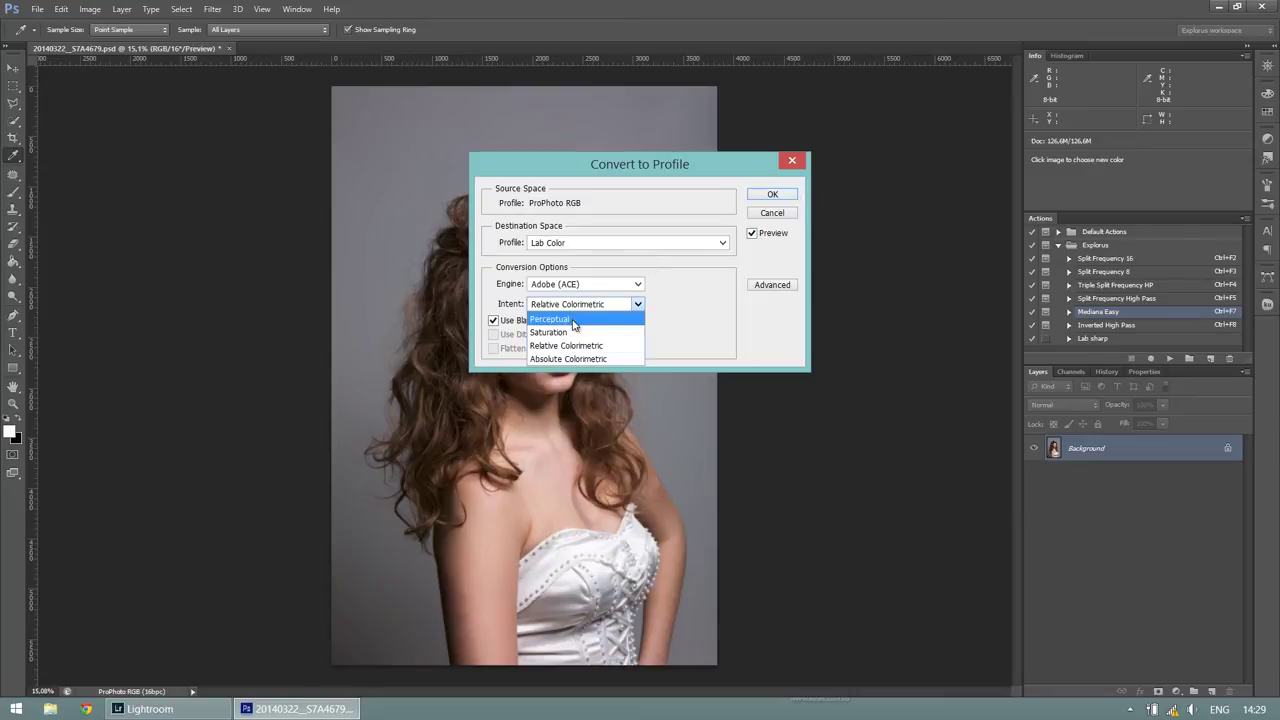
{"action": "left_click", "coordinate": [574, 319]}
{"action": "left_click", "coordinate": [757, 194]}
{"action": "key", "text": "b"}
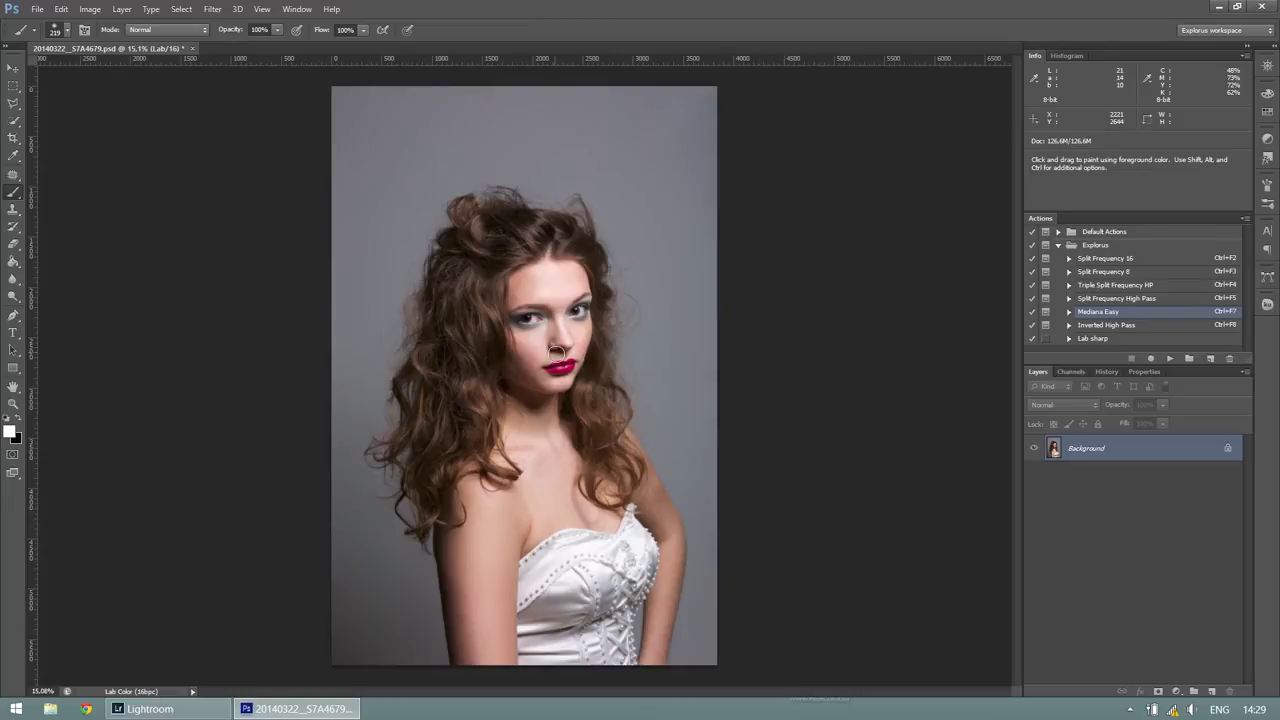
{"action": "left_click", "coordinate": [1176, 691]}
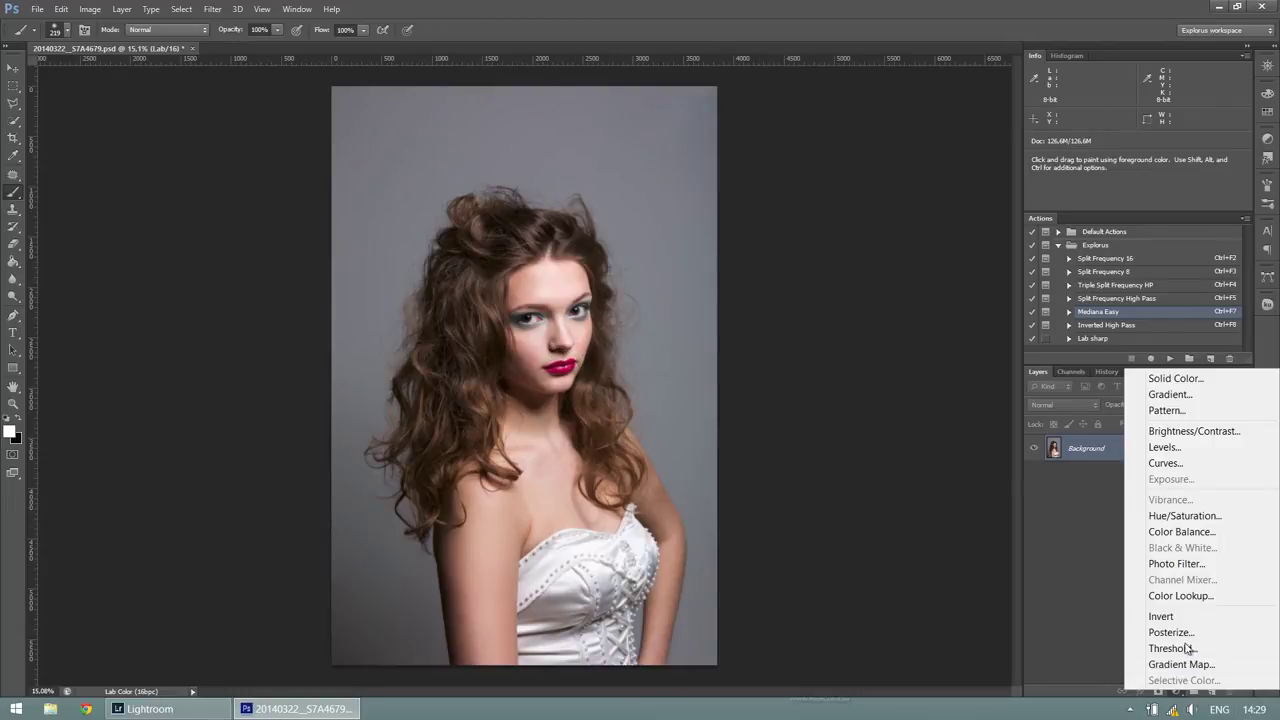
- Add a Curves adjustment layer and steepen the a channel curve from both endpoints
{"action": "left_click", "coordinate": [1165, 463]}
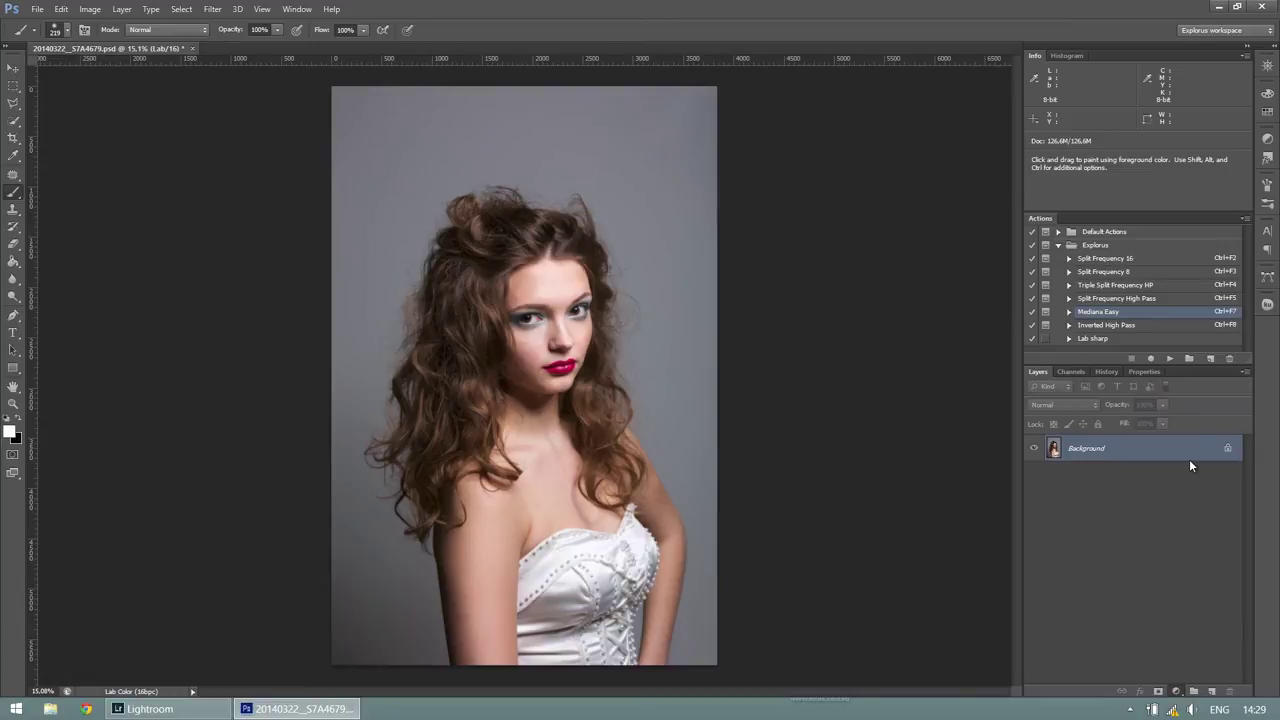
{"action": "left_click", "coordinate": [1157, 435]}
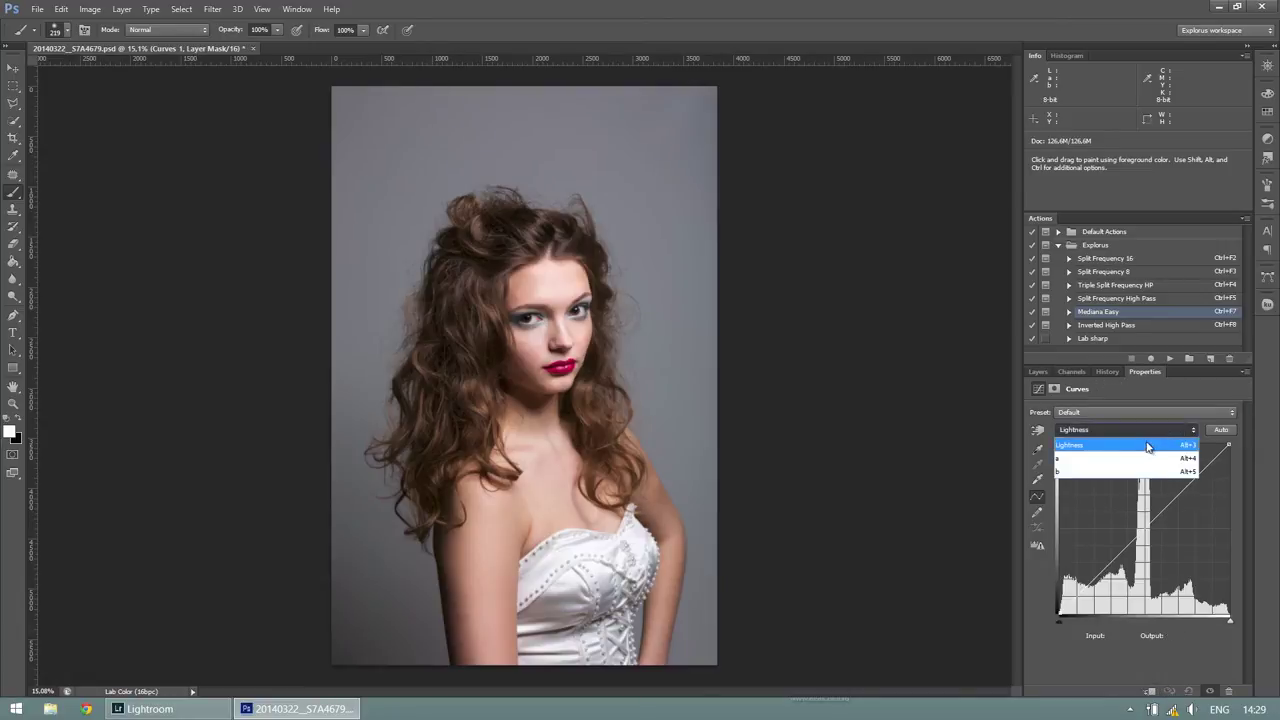
{"action": "left_click", "coordinate": [1148, 458]}
{"action": "left_click_drag", "start_coordinate": [1229, 446], "coordinate": [1221, 444]}
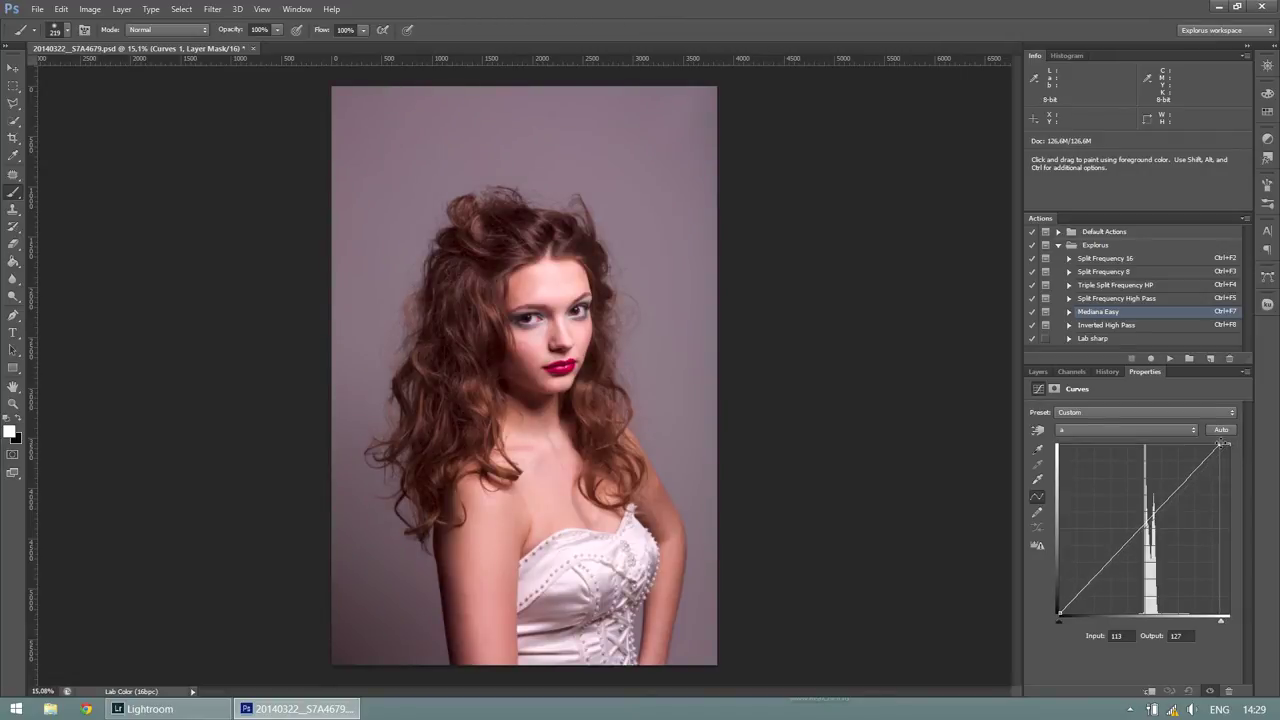
{"action": "left_click_drag", "start_coordinate": [1060, 611], "coordinate": [1071, 620]}
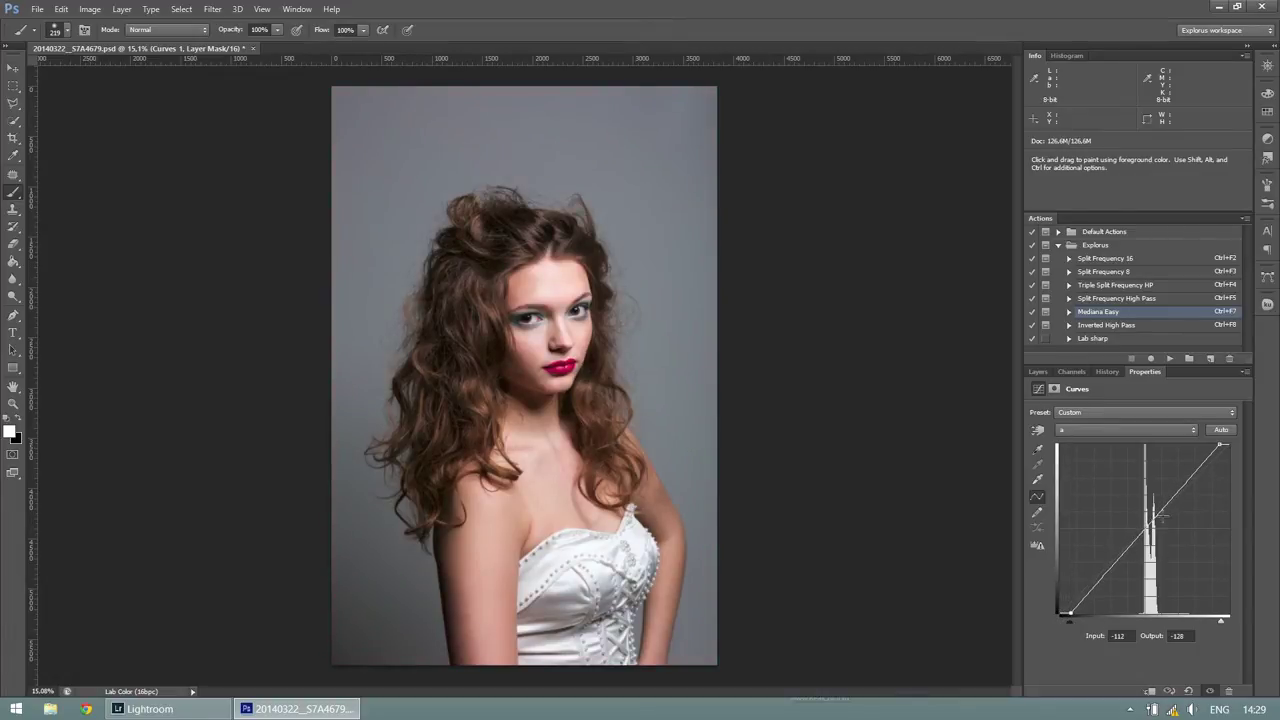
- Steepen the b channel curve, pulling its endpoints in to Input 112 and -112
{"action": "left_click", "coordinate": [1137, 432]}
{"action": "left_click", "coordinate": [1130, 471]}
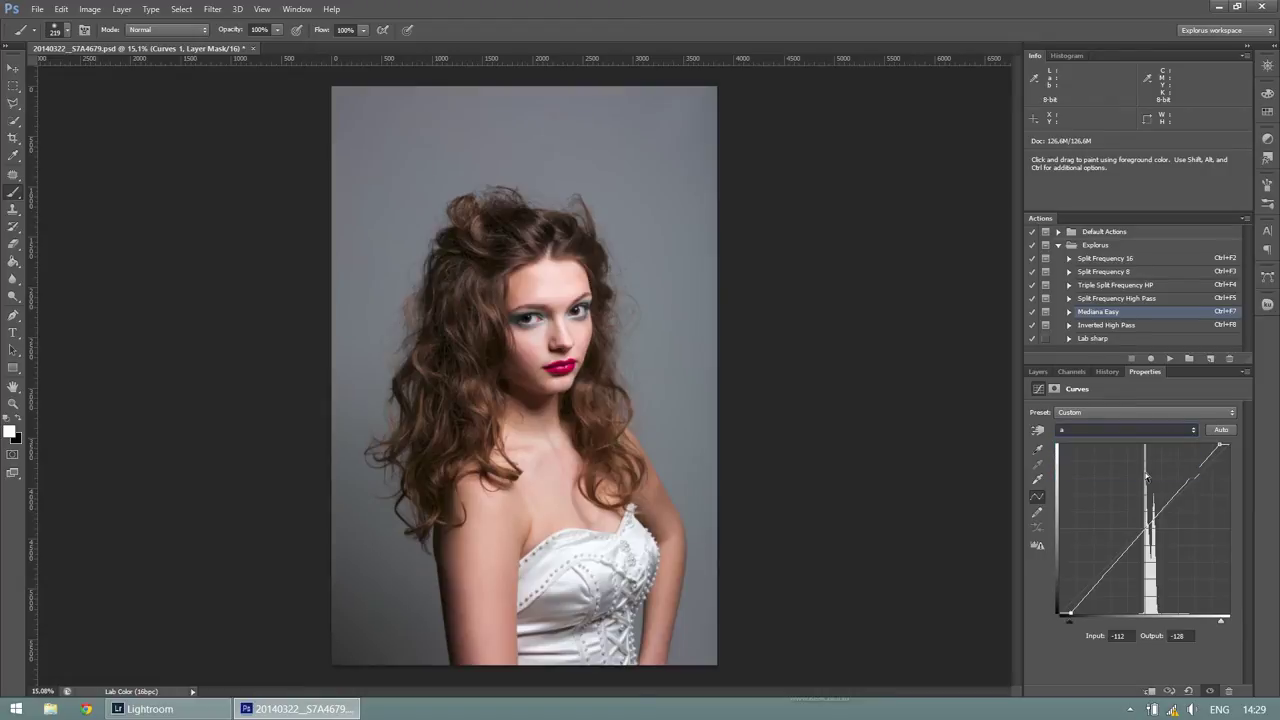
{"action": "left_click_drag", "start_coordinate": [1229, 446], "coordinate": [1220, 445]}
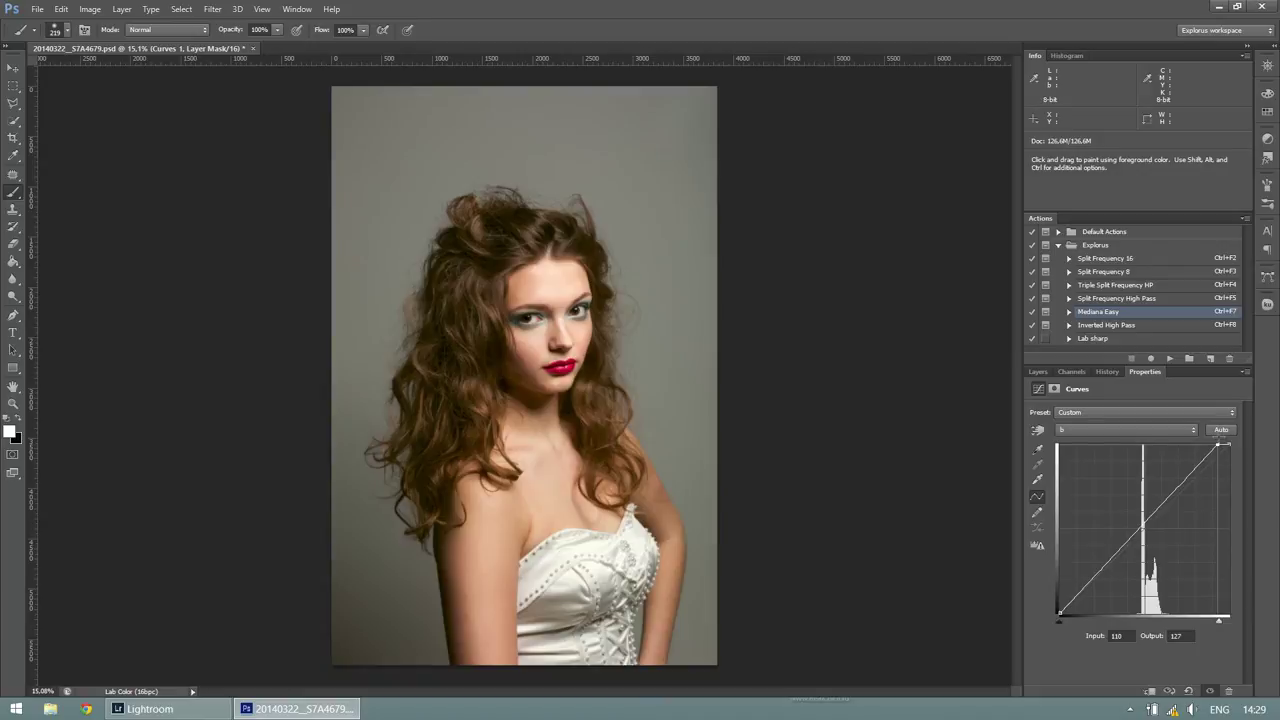
{"action": "left_click_drag", "start_coordinate": [1222, 440], "coordinate": [1223, 431]}
{"action": "left_click_drag", "start_coordinate": [1061, 610], "coordinate": [1072, 616]}
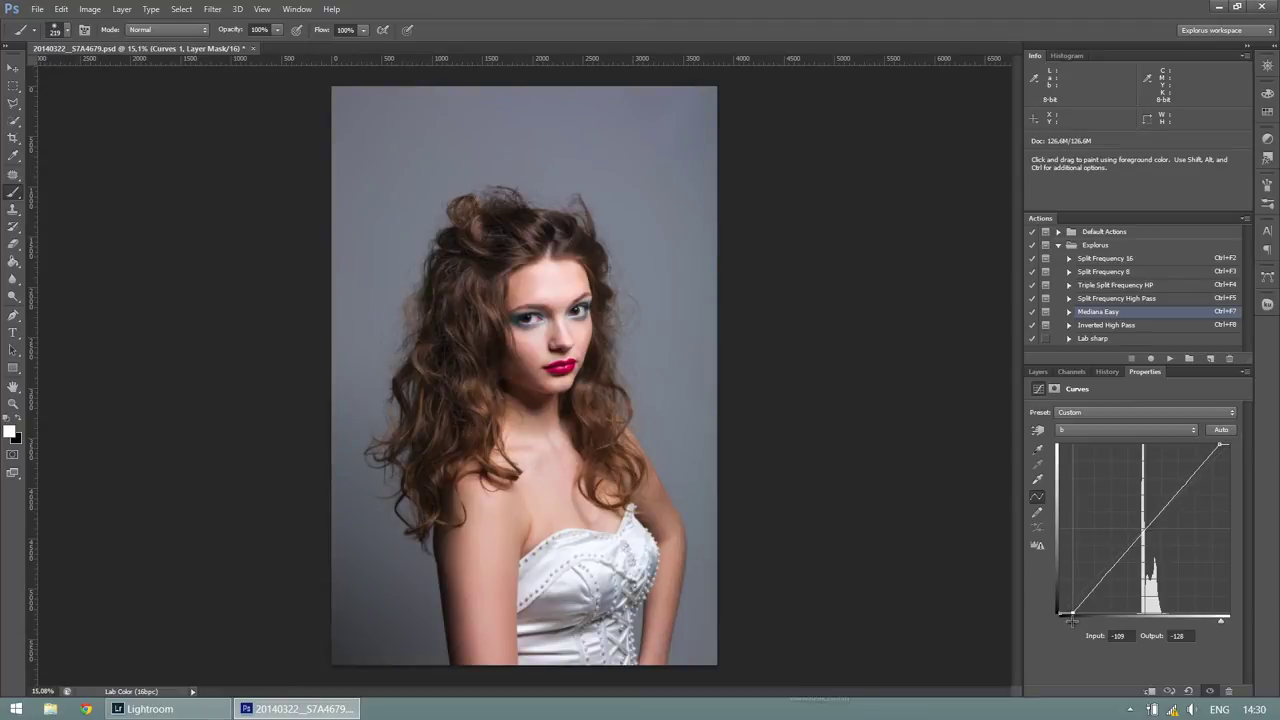
{"action": "left_click_drag", "start_coordinate": [1071, 616], "coordinate": [1068, 616]}
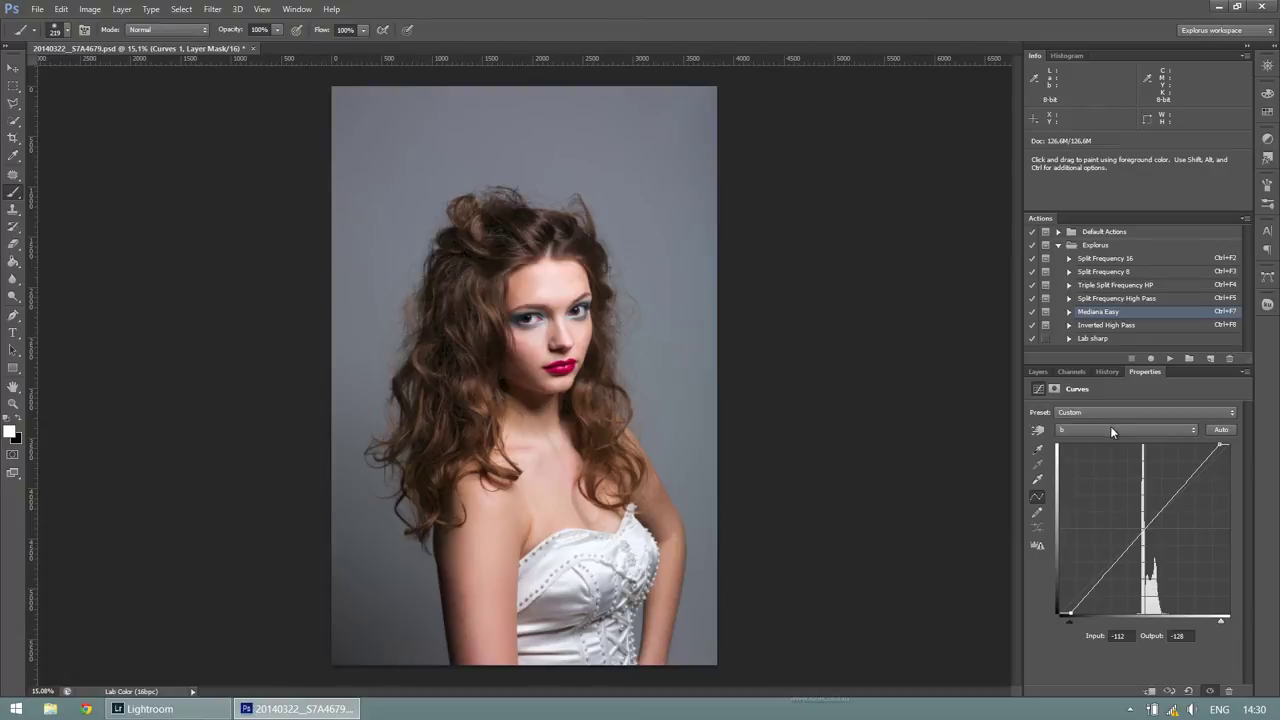
- Compare the Lightness and composite channel views, ending with Lightness targeted and full Lab colour visible
{"action": "left_click", "coordinate": [1038, 371]}
{"action": "left_click", "coordinate": [1071, 371]}
{"action": "left_click", "coordinate": [1047, 408]}
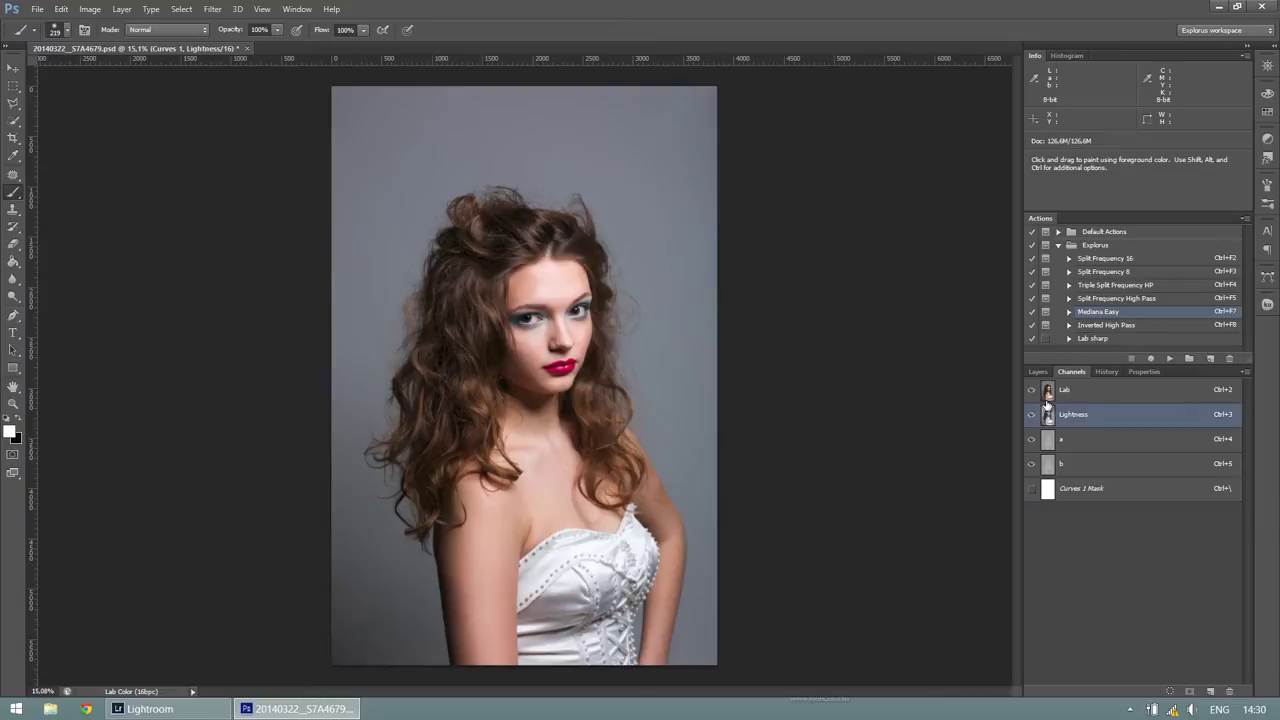
{"action": "left_click", "coordinate": [1031, 414]}
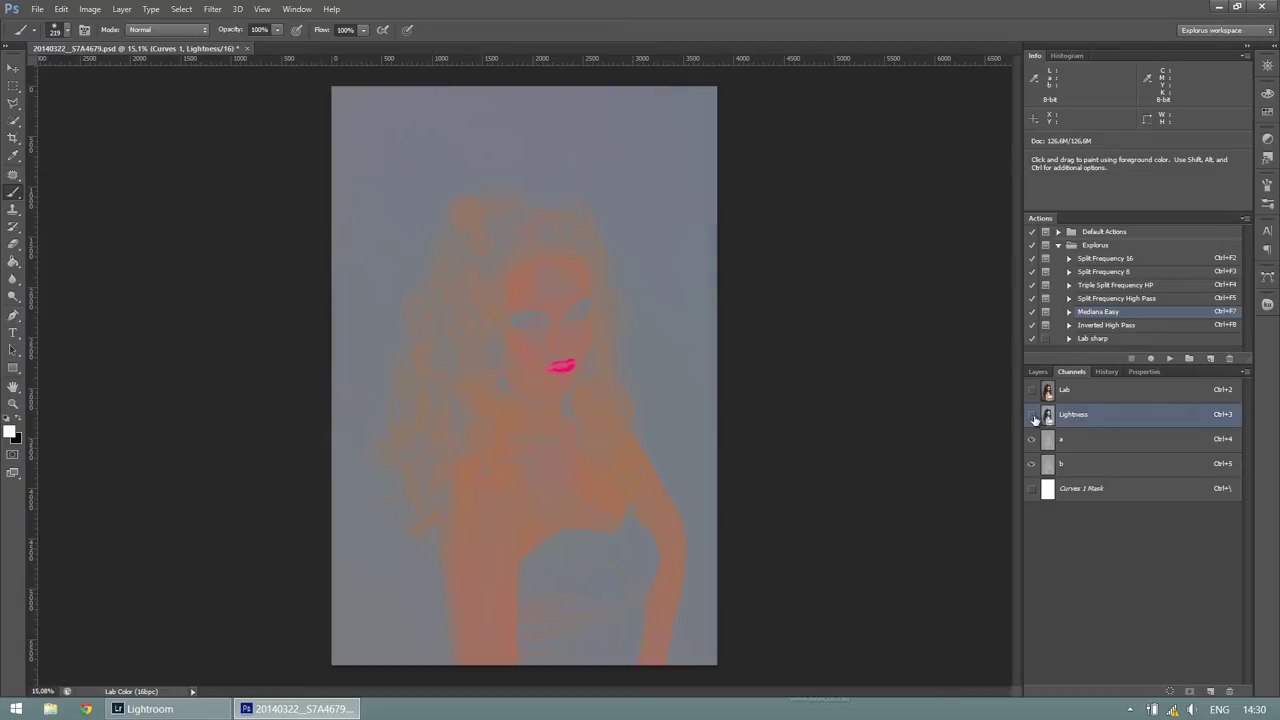
{"action": "left_click", "coordinate": [1031, 414]}
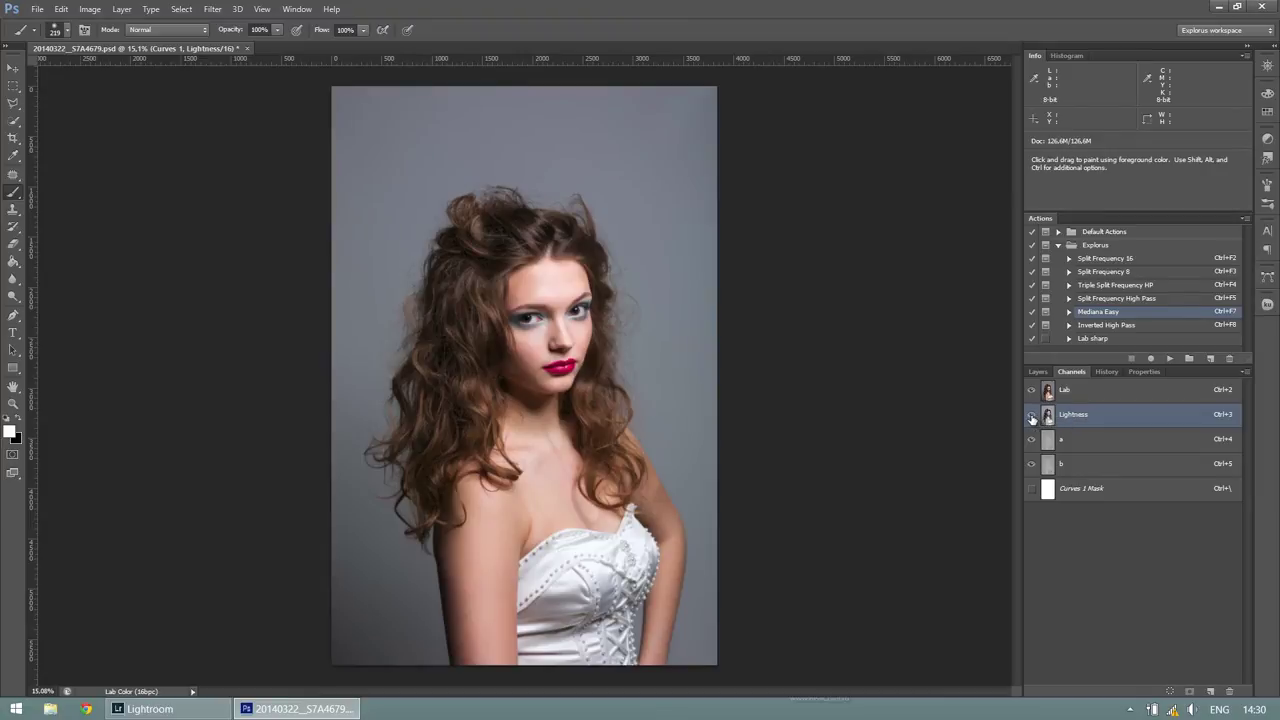
{"action": "left_click", "coordinate": [1032, 418]}
{"action": "left_click", "coordinate": [1032, 418]}
{"action": "left_click", "coordinate": [1077, 398]}
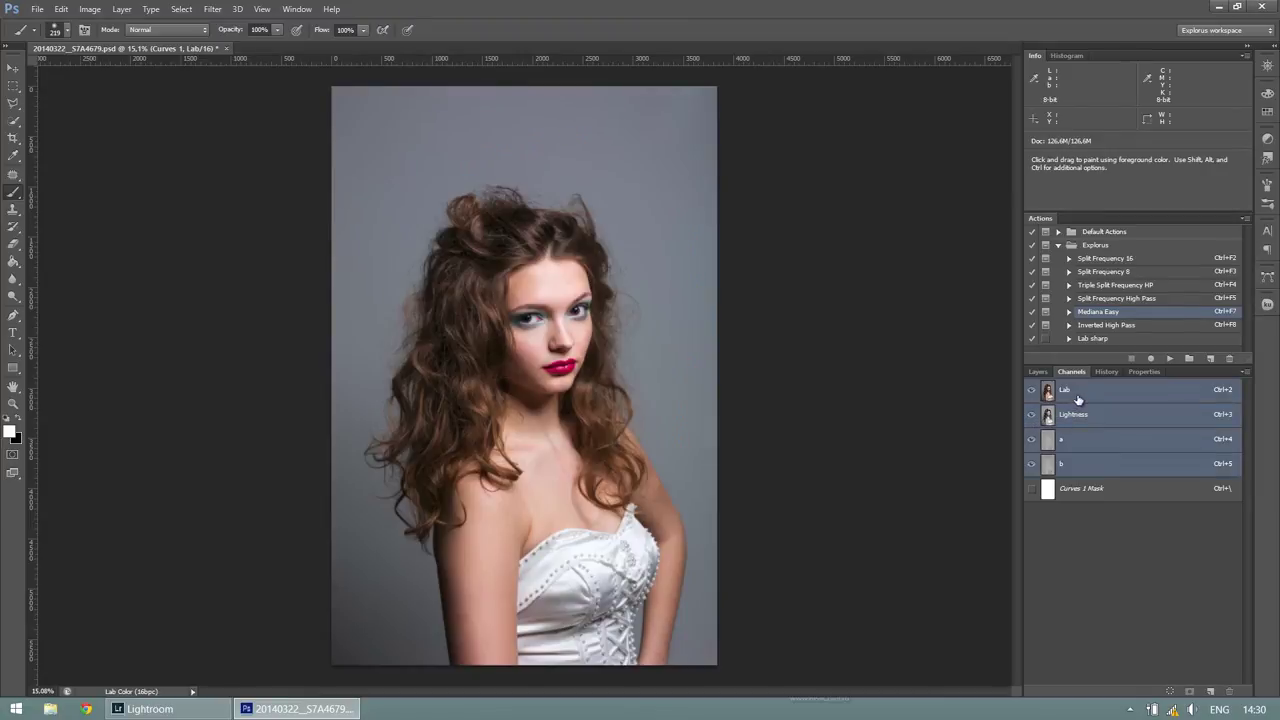
{"action": "left_click", "coordinate": [1076, 418]}
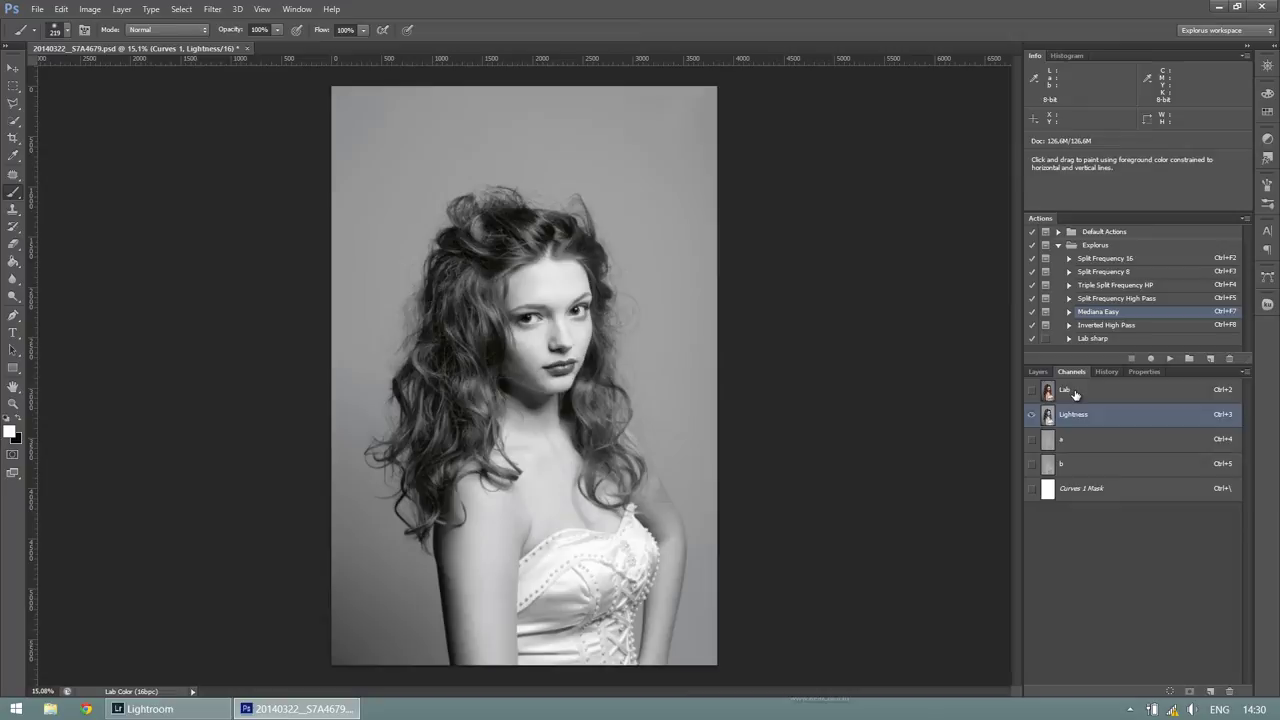
{"action": "left_click", "coordinate": [1075, 395]}
{"action": "left_click", "coordinate": [1076, 414]}
{"action": "left_click", "coordinate": [1032, 391]}
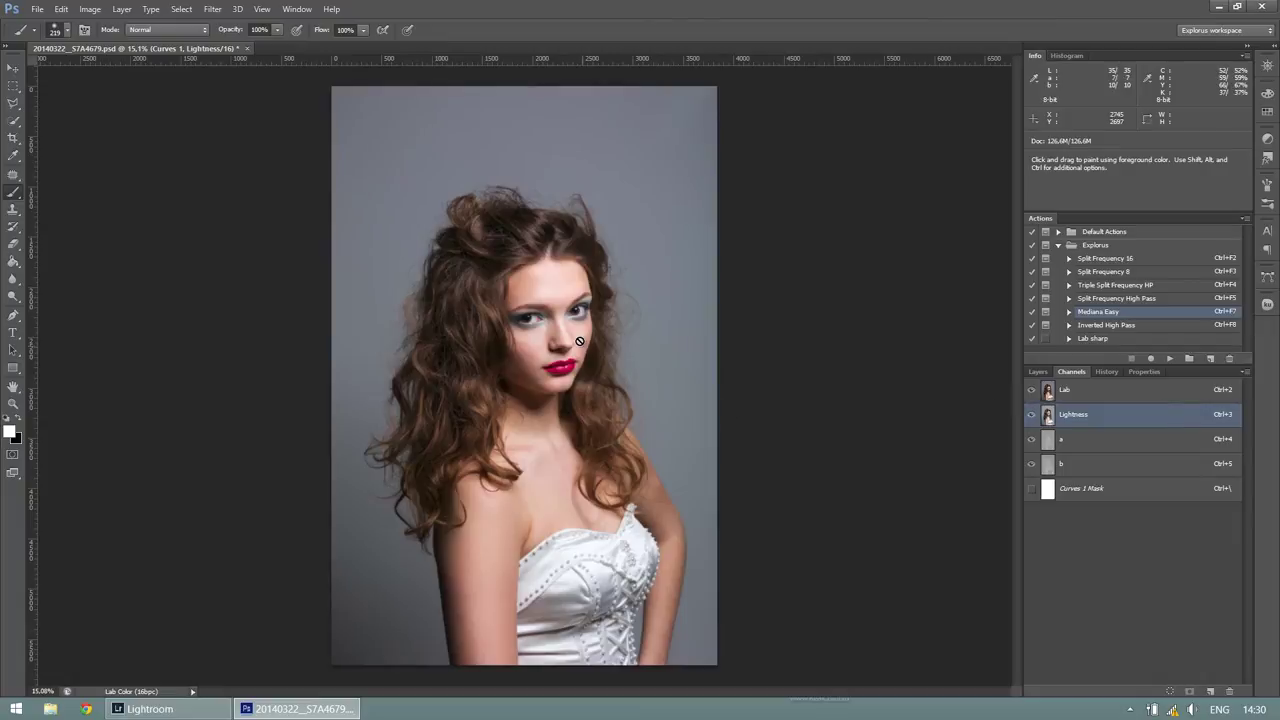
- Zoom into the face and return to the Layers panel
{"action": "scroll", "coordinate": [556, 330], "scroll_direction": "up", "scroll_amount": 4}
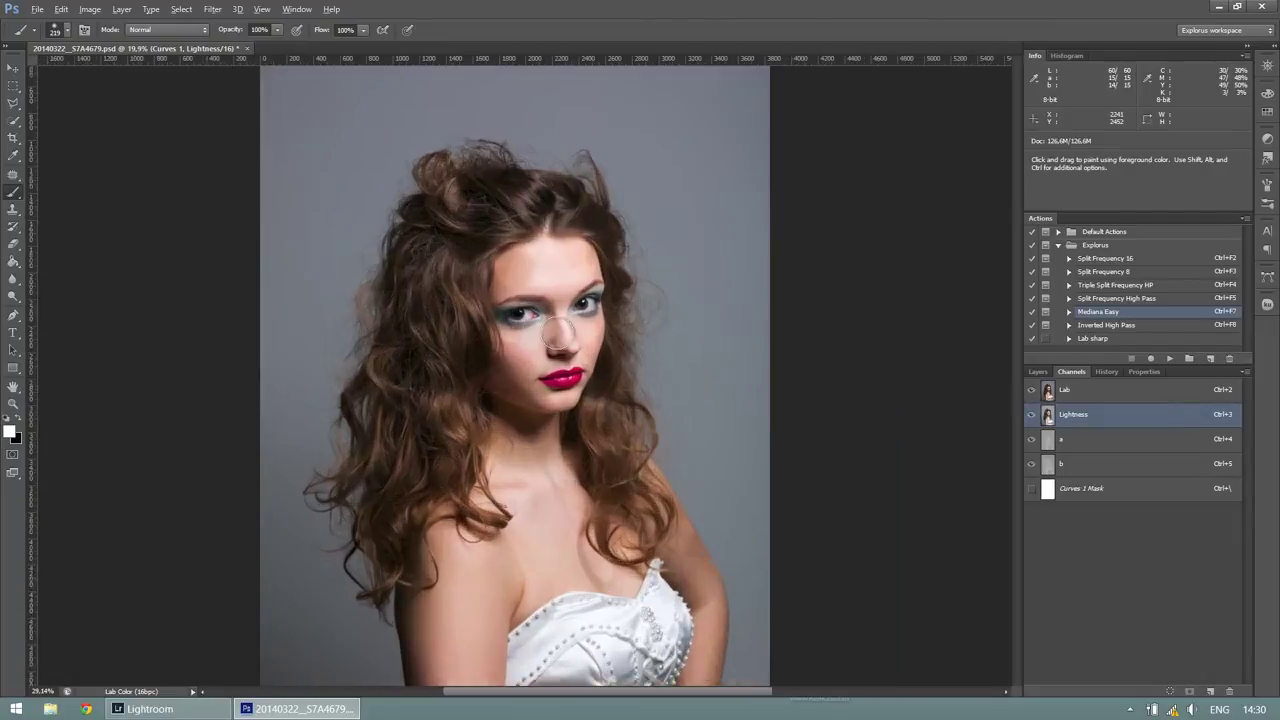
{"action": "scroll", "coordinate": [560, 330], "scroll_direction": "up", "scroll_amount": 1}
{"action": "scroll", "coordinate": [558, 333], "scroll_direction": "up", "scroll_amount": 1}
{"action": "scroll", "coordinate": [560, 335], "scroll_direction": "up", "scroll_amount": 1}
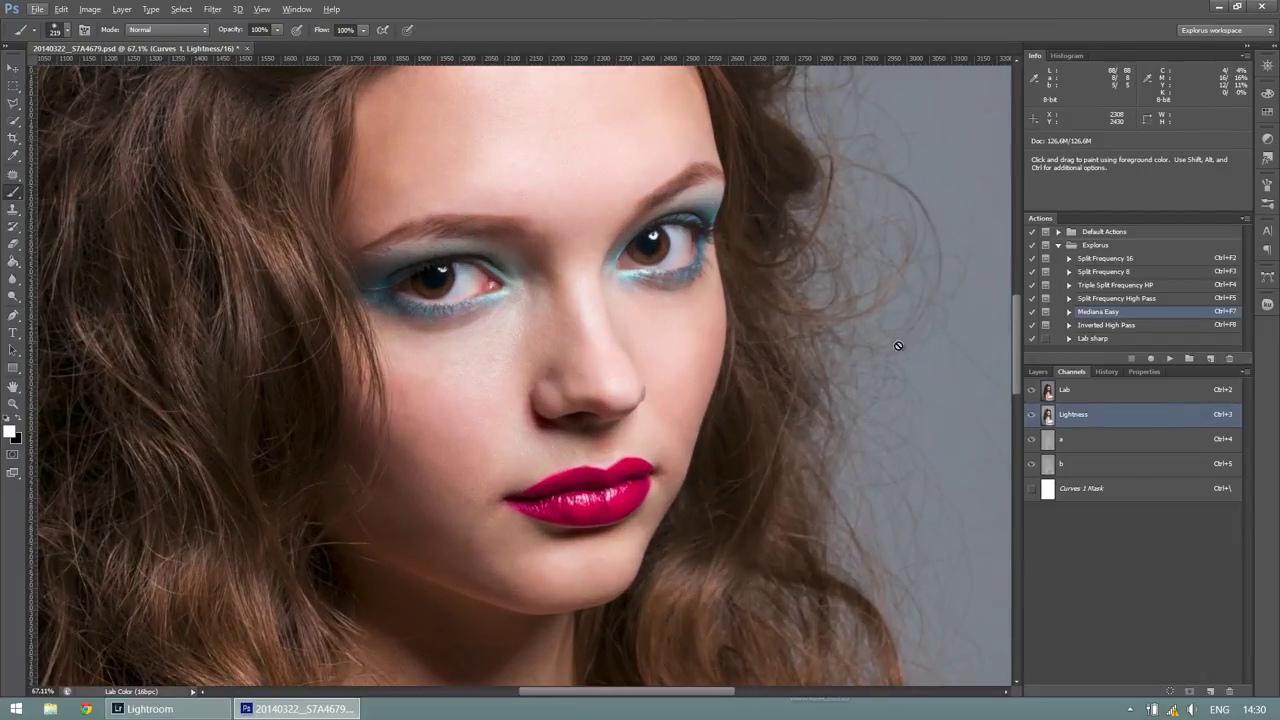
{"action": "left_click", "coordinate": [1038, 371]}
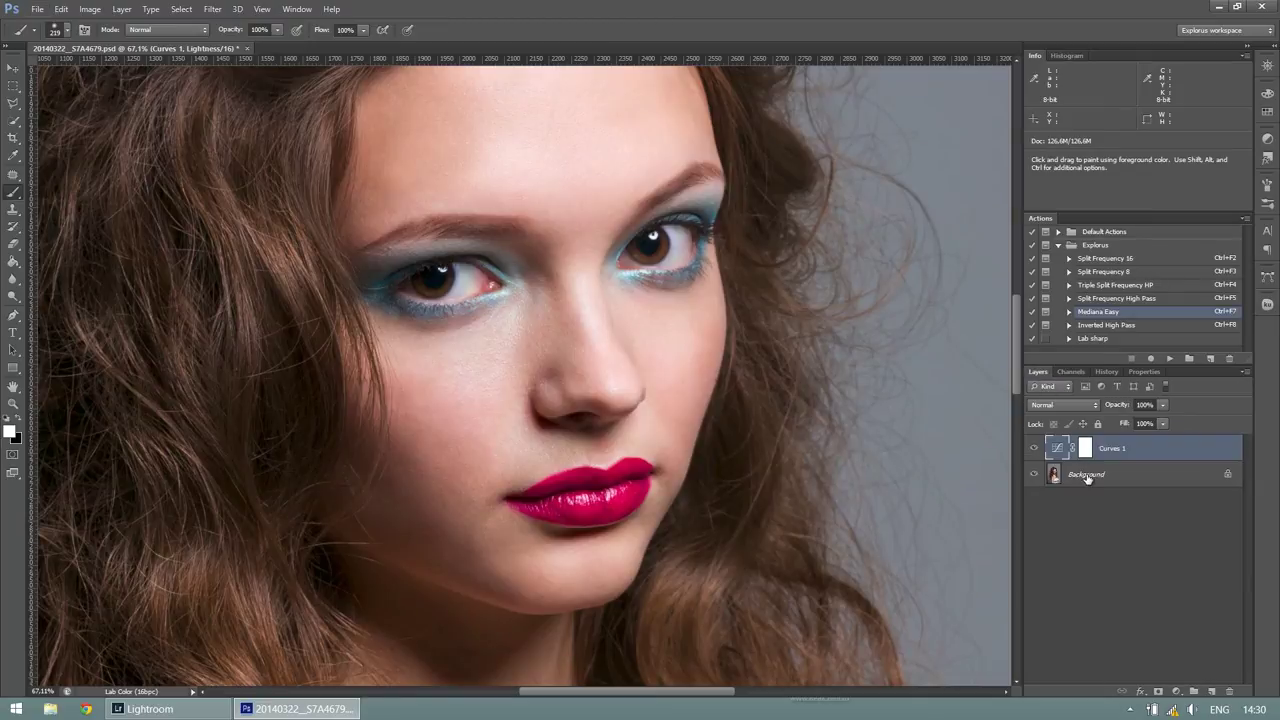
- Target the Background layer's Lightness channel while keeping full colour visible
{"action": "left_click", "coordinate": [1088, 476]}
{"action": "left_click", "coordinate": [1069, 372]}
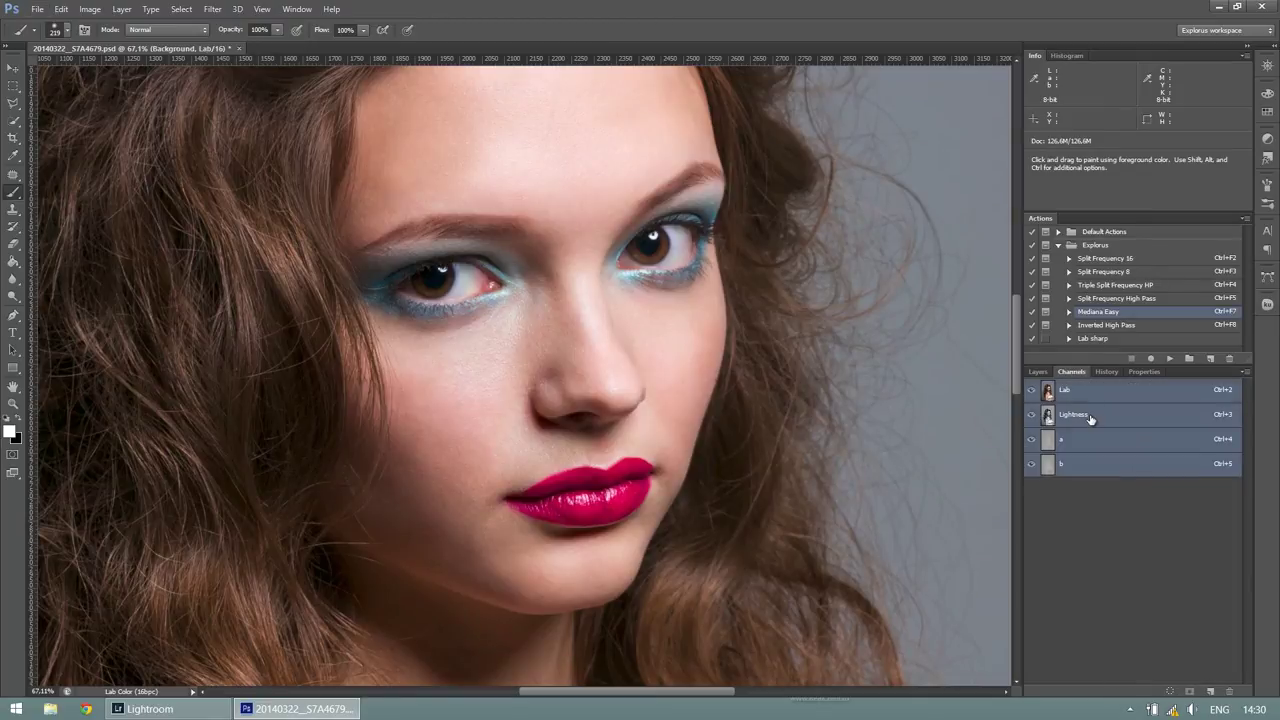
{"action": "left_click", "coordinate": [1072, 416]}
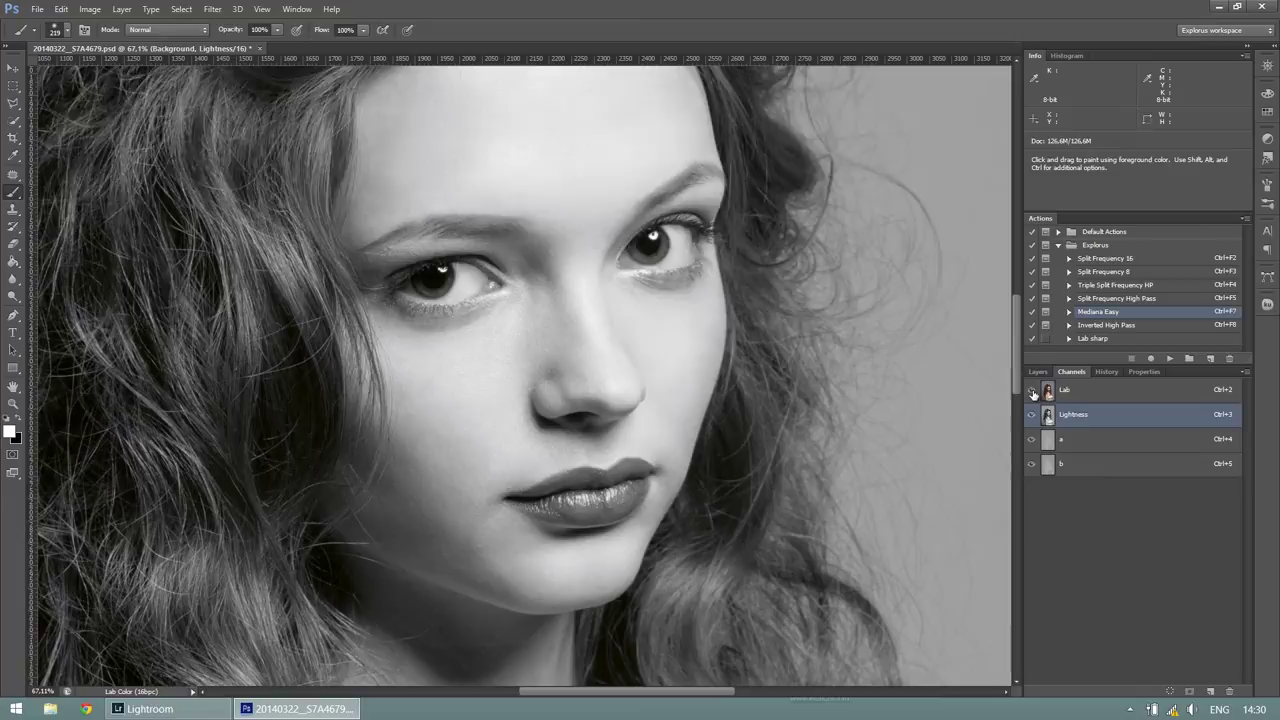
{"action": "left_click", "coordinate": [1032, 390]}
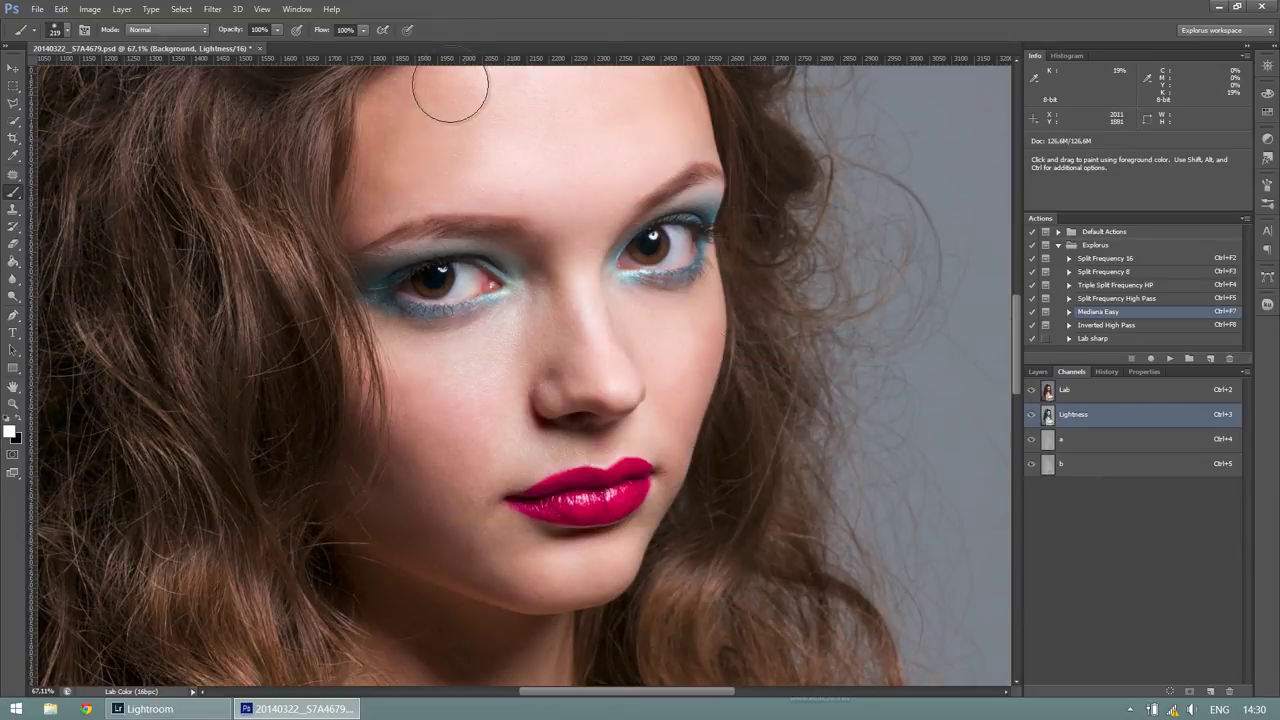
- Apply Unsharp Mask (132%, 1.1 px), then revert to the Modify Curves Layer history state
{"action": "left_click", "coordinate": [216, 11]}
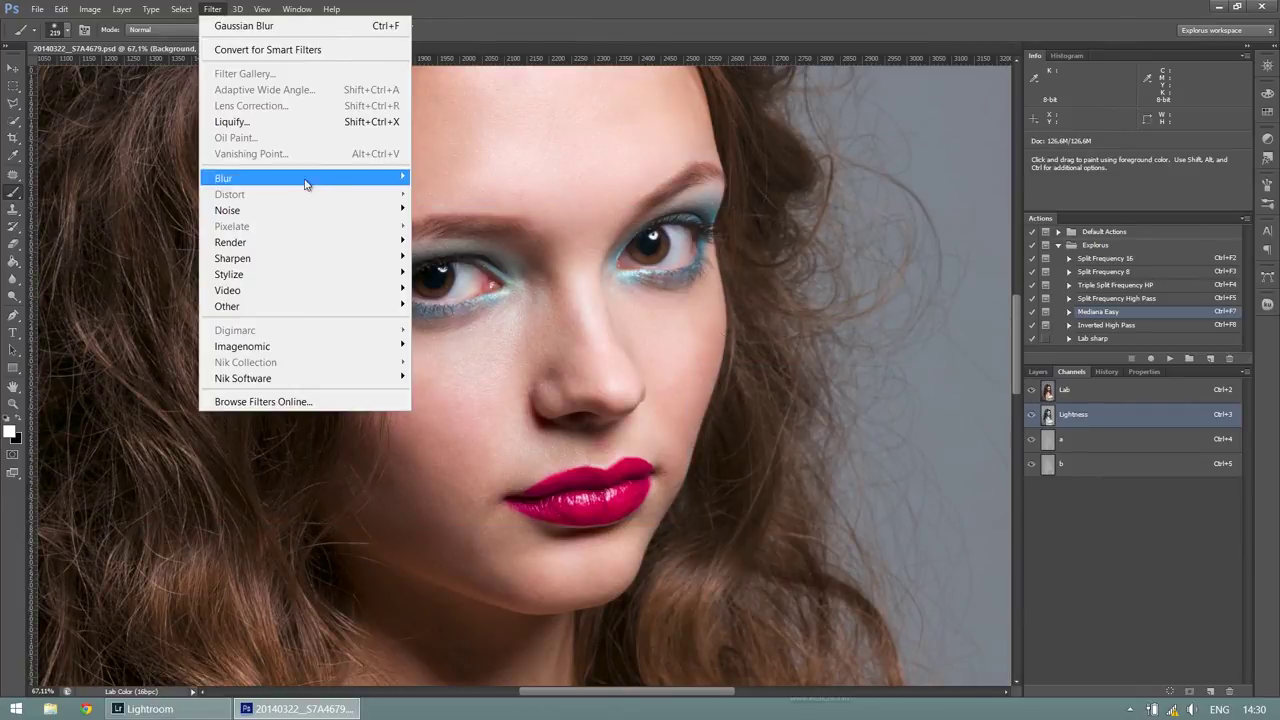
{"action": "mouse_move", "coordinate": [232, 258]}
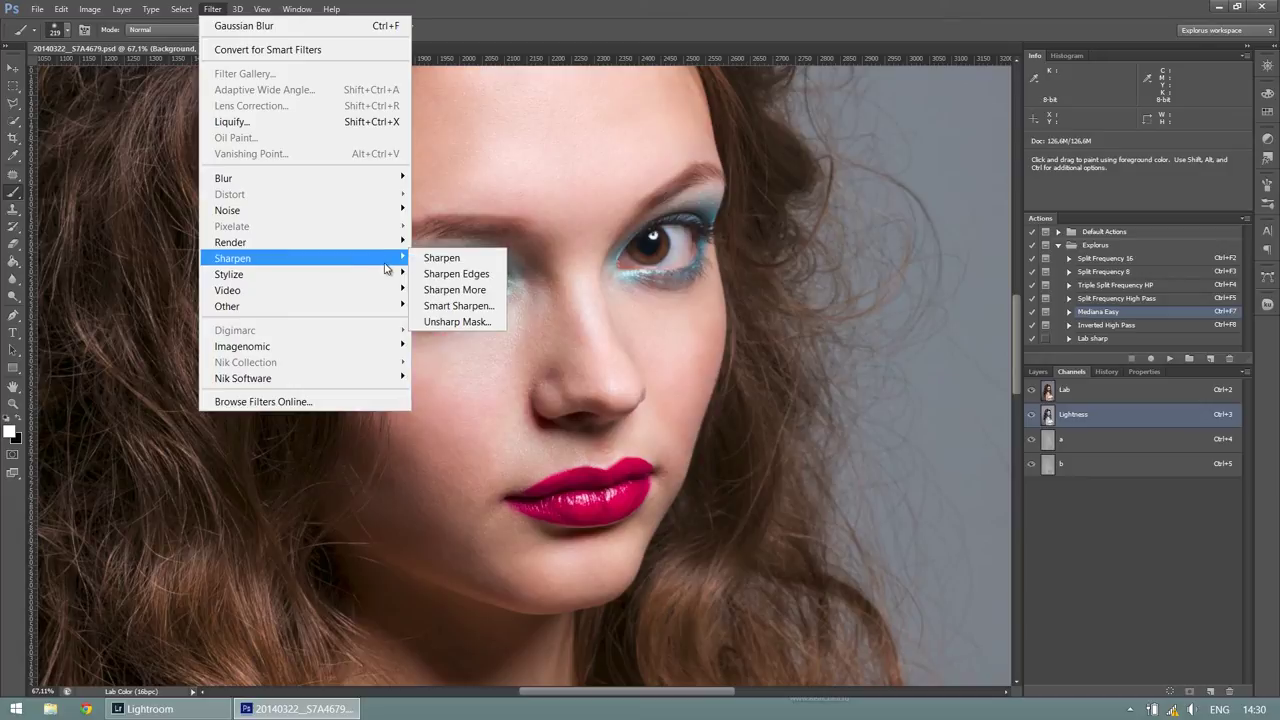
{"action": "left_click", "coordinate": [457, 322]}
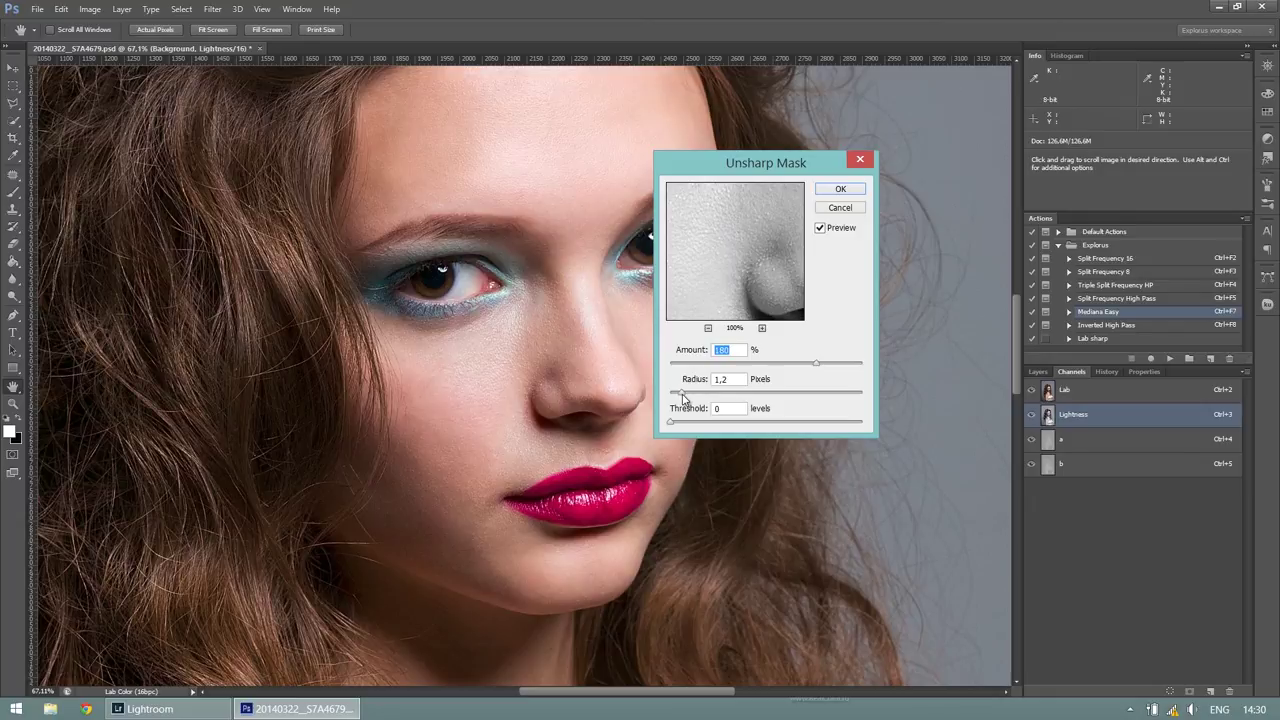
{"action": "left_click", "coordinate": [681, 394]}
{"action": "left_click_drag", "start_coordinate": [818, 366], "coordinate": [785, 366]}
{"action": "left_click", "coordinate": [823, 193]}
{"action": "left_click", "coordinate": [823, 193]}
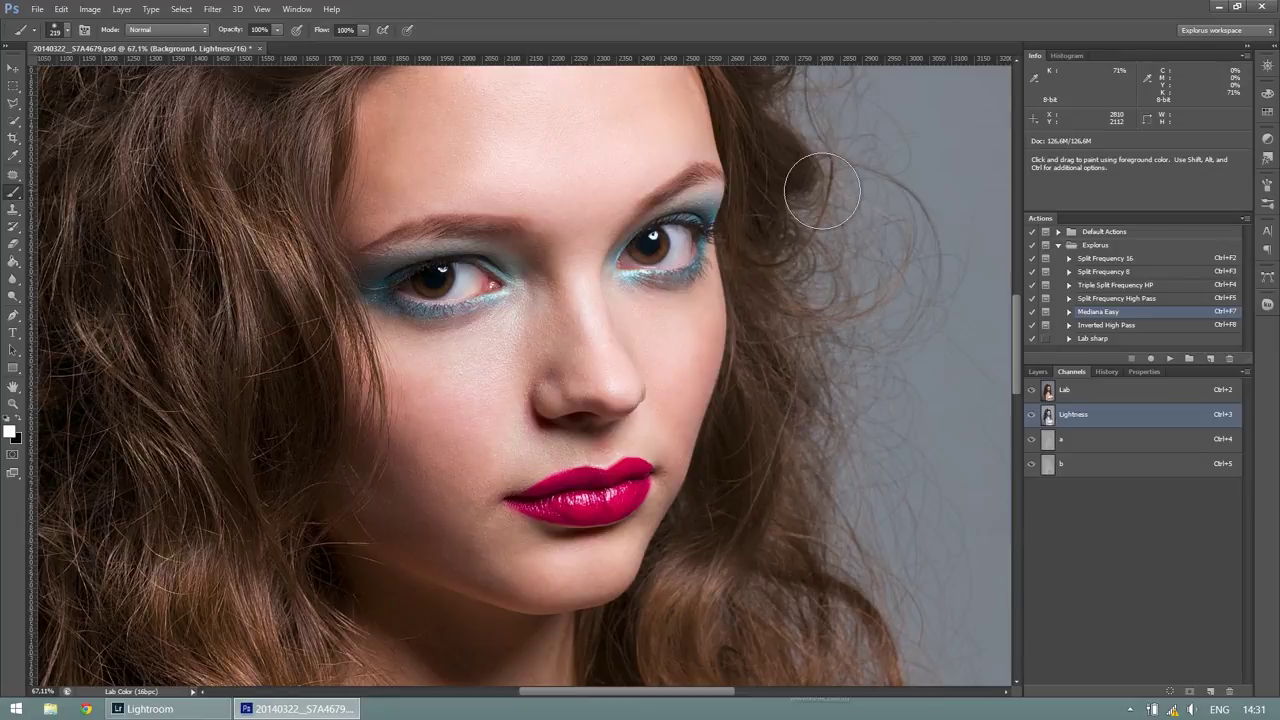
{"action": "left_click", "coordinate": [1116, 372]}
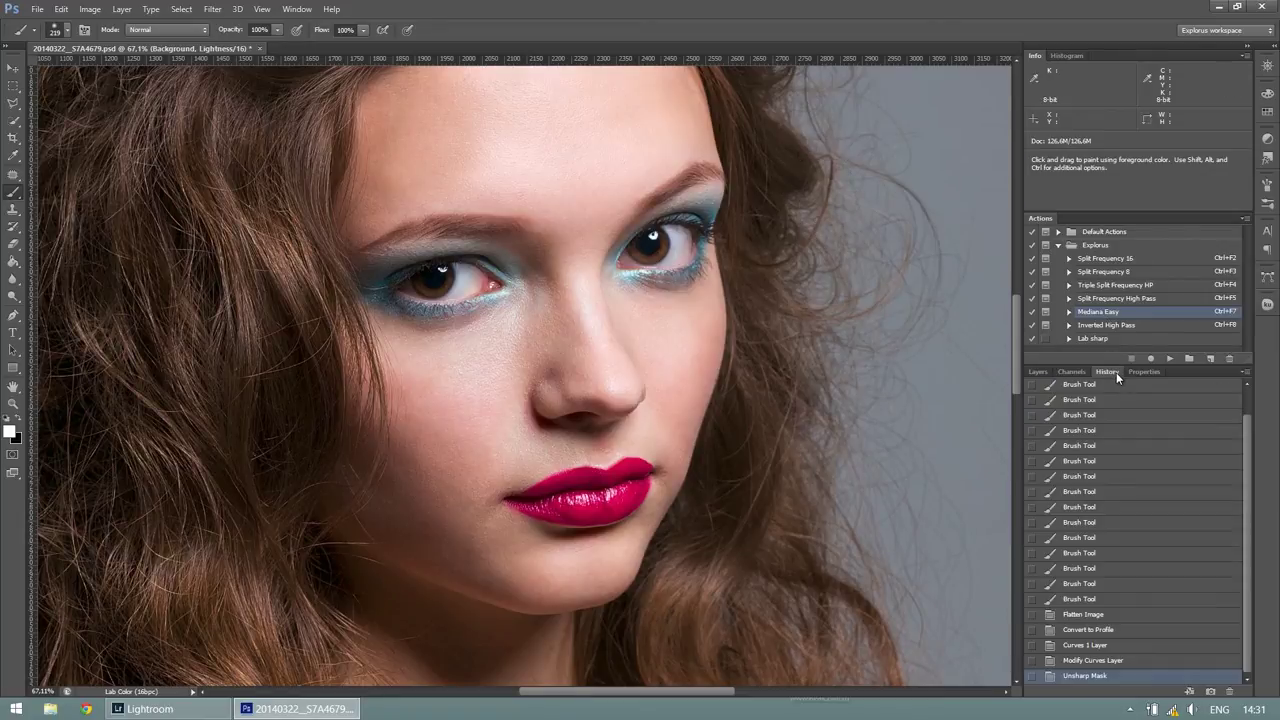
{"action": "left_click", "coordinate": [1117, 662]}
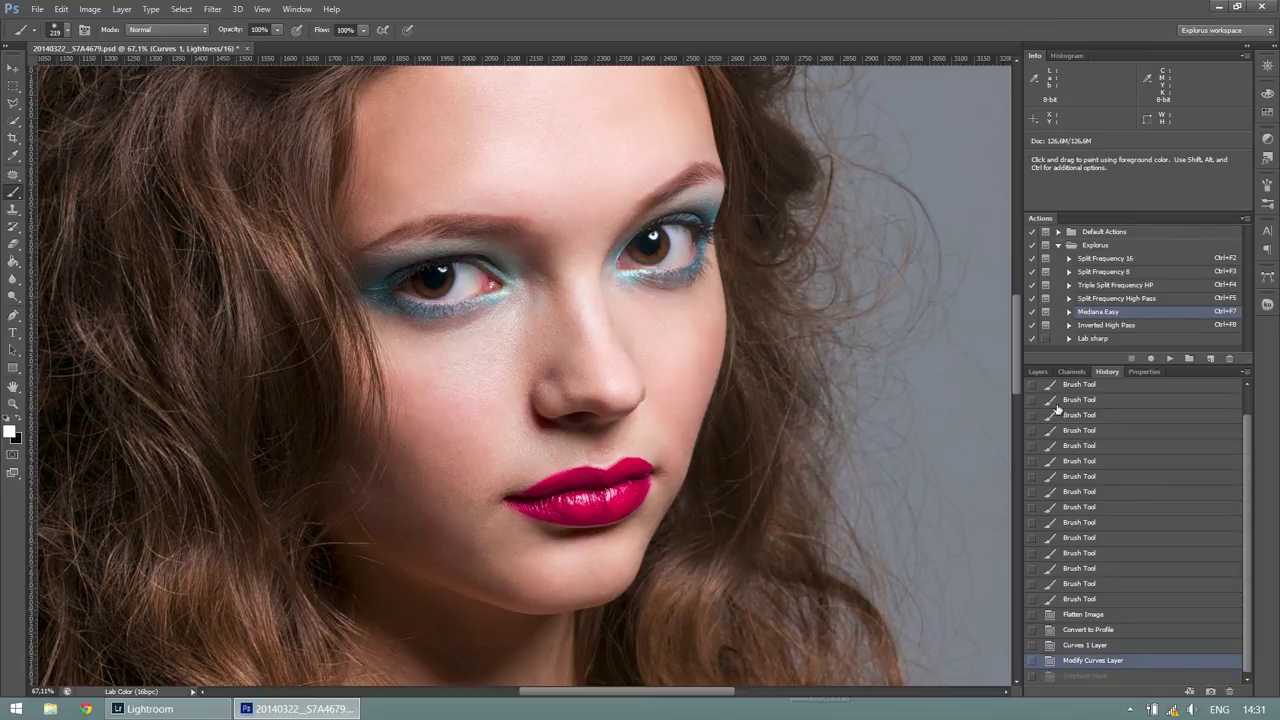
- Target the Background layer, zoom into the left eye, and set a small Healing Brush
{"action": "left_click", "coordinate": [1038, 372]}
{"action": "left_click", "coordinate": [1080, 472]}
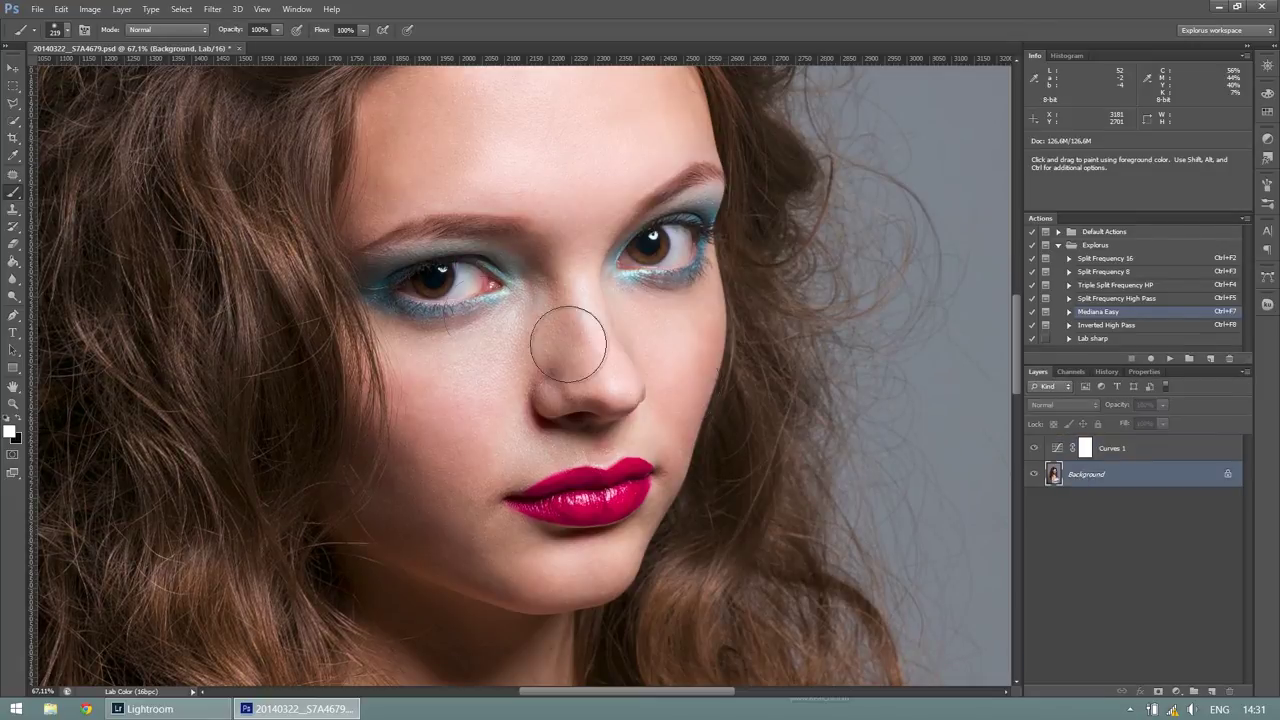
{"action": "scroll", "coordinate": [380, 284], "scroll_direction": "up", "scroll_amount": 2}
{"action": "scroll", "coordinate": [380, 284], "scroll_direction": "up", "scroll_amount": 3}
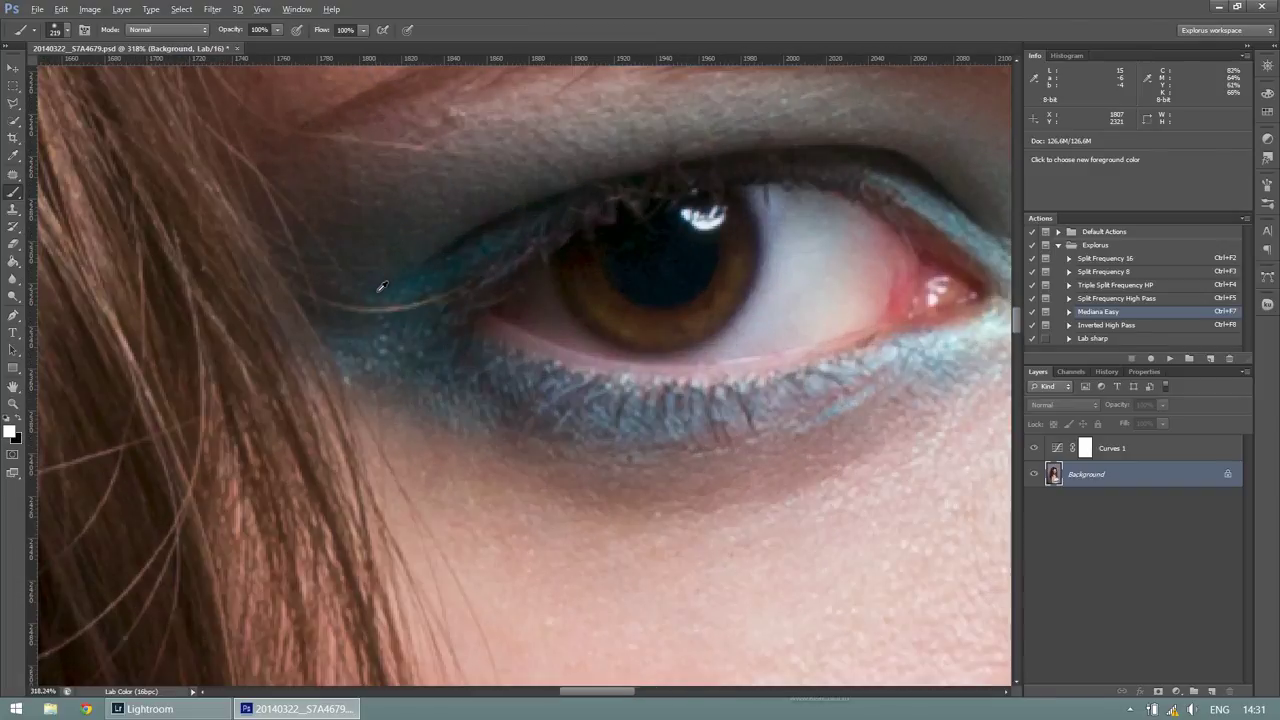
{"action": "scroll", "coordinate": [380, 284], "scroll_direction": "up", "scroll_amount": 1}
{"action": "scroll", "coordinate": [380, 284], "scroll_direction": "up", "scroll_amount": 1}
{"action": "scroll", "coordinate": [382, 290], "scroll_direction": "up", "scroll_amount": 1}
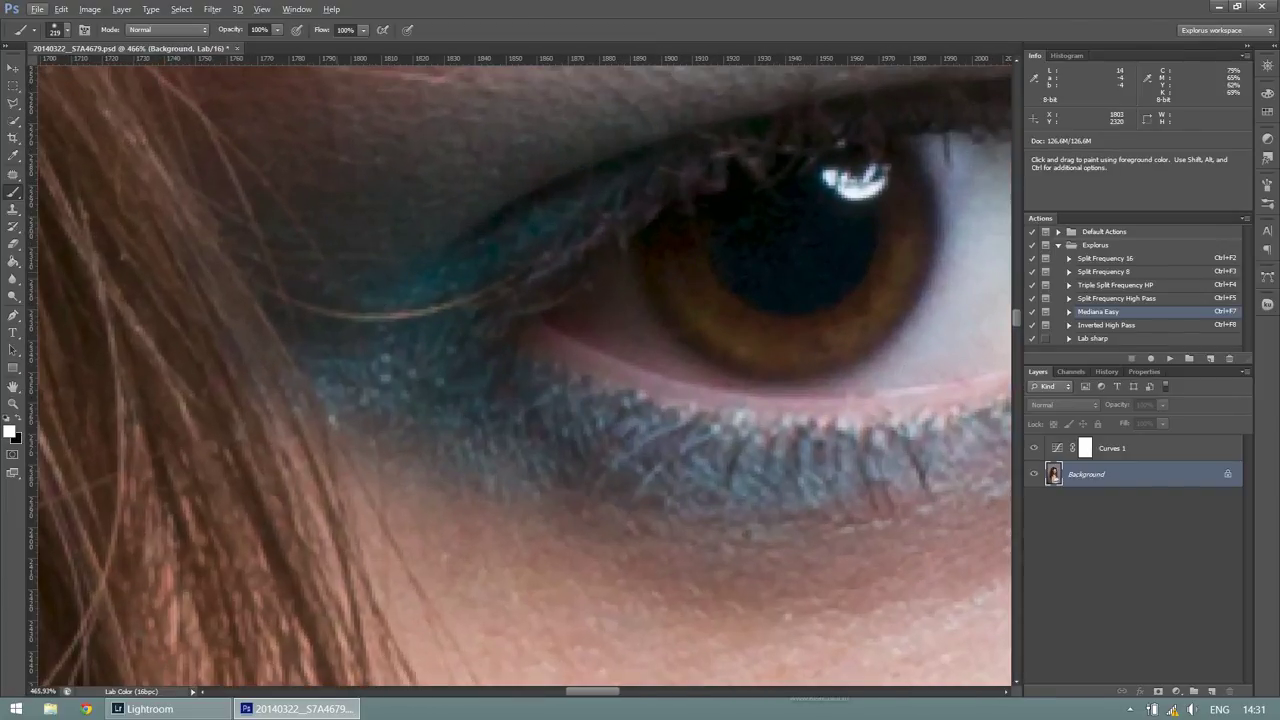
{"action": "right_click", "coordinate": [13, 175]}
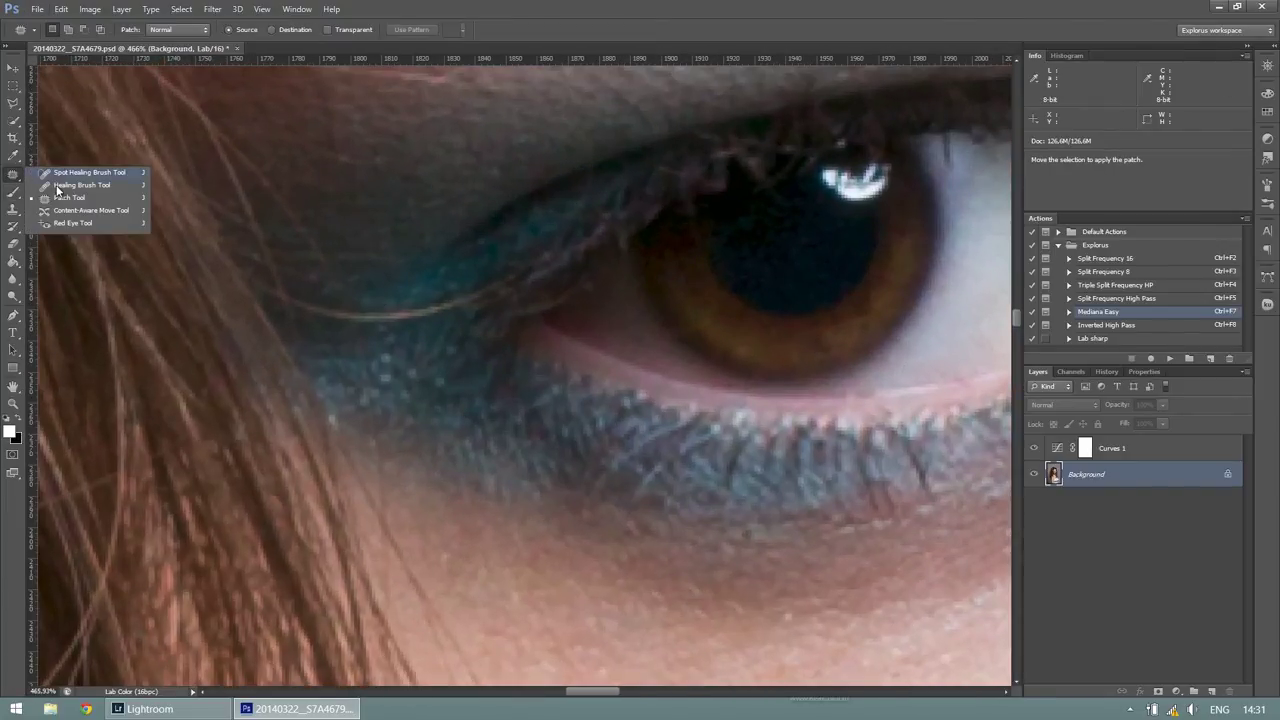
{"action": "left_click", "coordinate": [56, 188]}
{"action": "left_click_drag", "start_coordinate": [435, 252], "coordinate": [116, 288]}
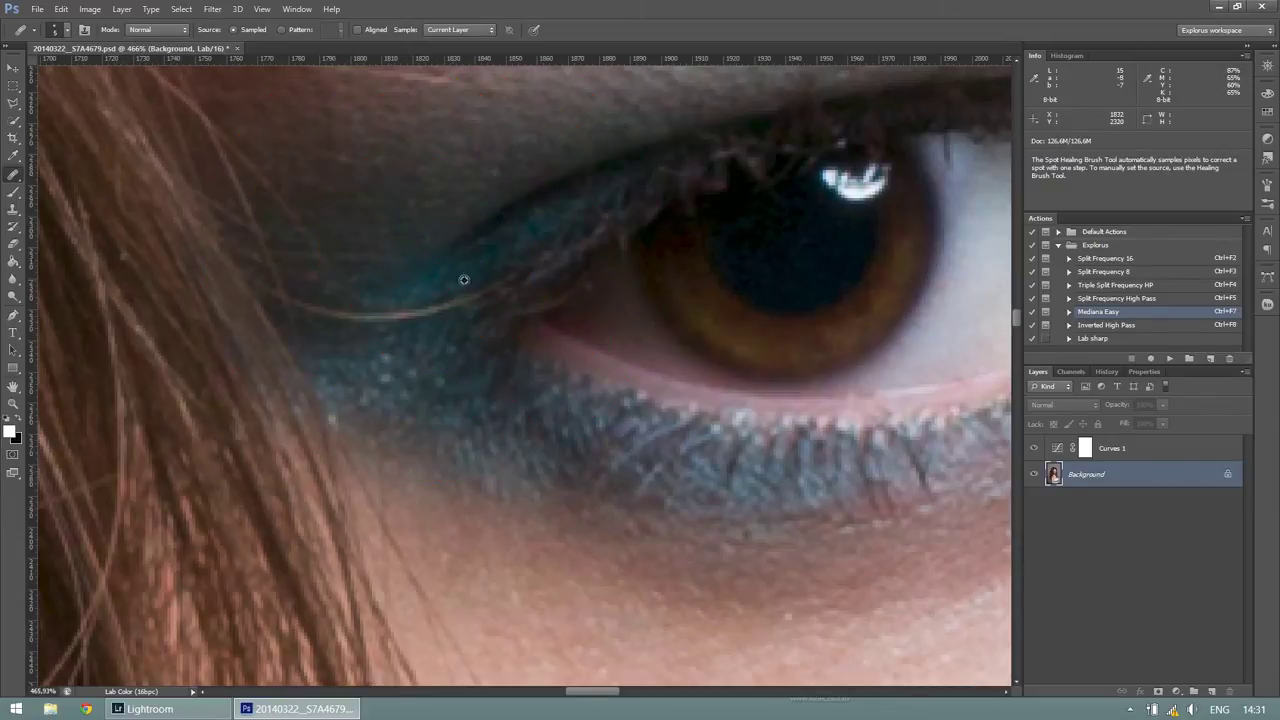
- Heal away the stray hair strand across the eyeshadow, sampling nearby clean skin
{"action": "left_click", "coordinate": [463, 277], "text": "alt"}
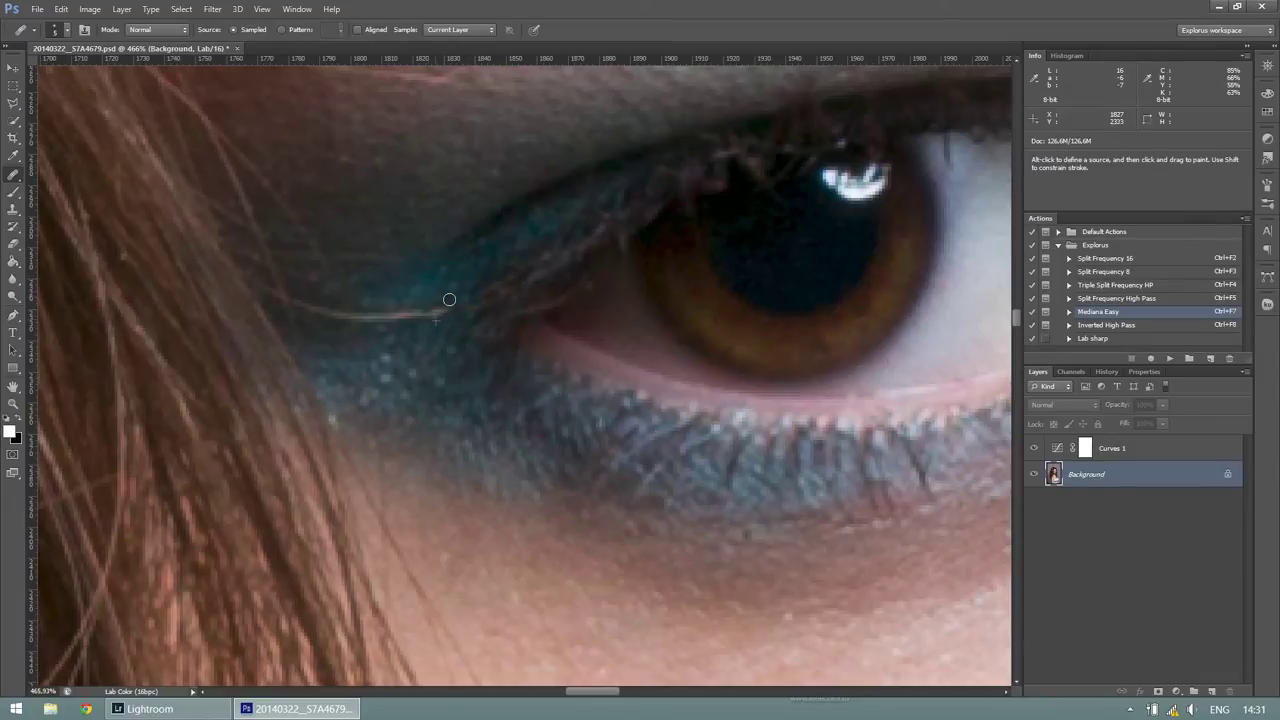
{"action": "left_click", "coordinate": [428, 345], "text": "alt"}
{"action": "left_click", "coordinate": [435, 314]}
{"action": "left_click_drag", "start_coordinate": [435, 314], "coordinate": [337, 314]}
{"action": "left_click", "coordinate": [400, 329], "text": "alt"}
{"action": "left_click", "coordinate": [326, 329], "text": "alt"}
{"action": "left_click", "coordinate": [320, 314], "text": "alt"}
{"action": "scroll", "coordinate": [474, 341], "scroll_direction": "down", "scroll_amount": 5}
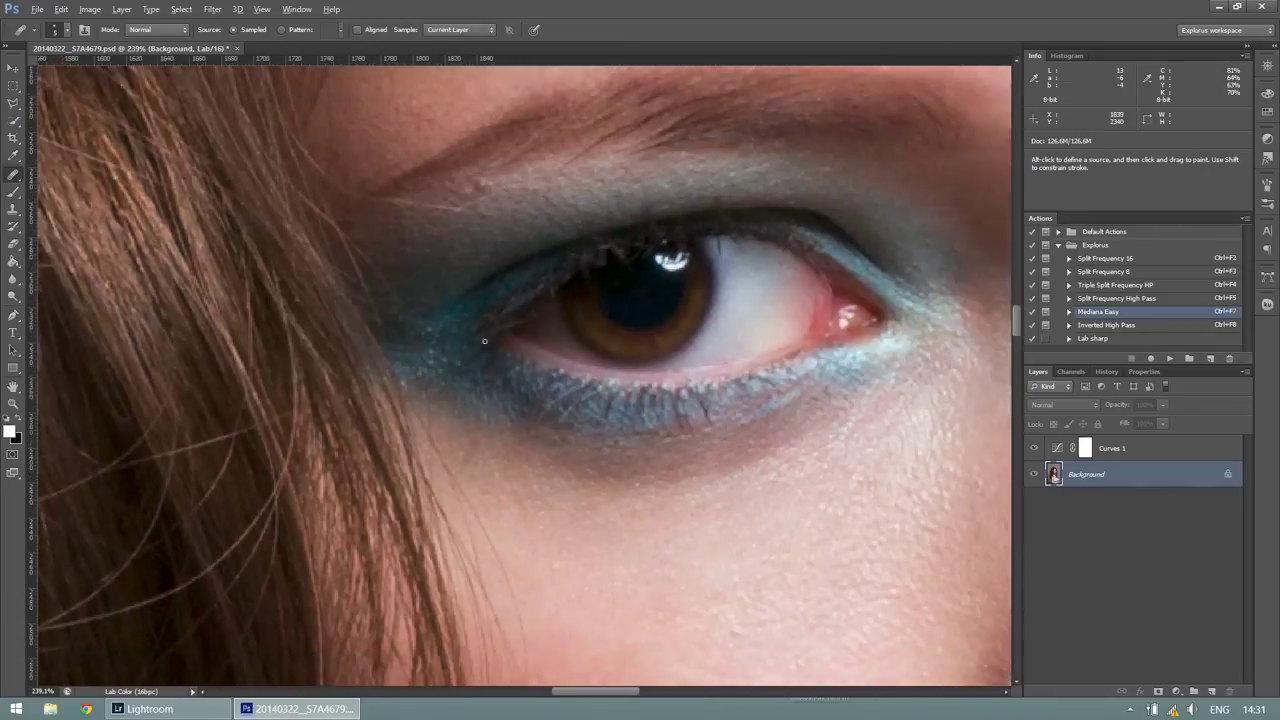
{"action": "scroll", "coordinate": [417, 257], "scroll_direction": "down", "scroll_amount": 2}
{"action": "scroll", "coordinate": [423, 260], "scroll_direction": "up", "scroll_amount": 3}
{"action": "scroll", "coordinate": [457, 253], "scroll_direction": "up", "scroll_amount": 4}
{"action": "scroll", "coordinate": [457, 253], "scroll_direction": "down", "scroll_amount": 2}
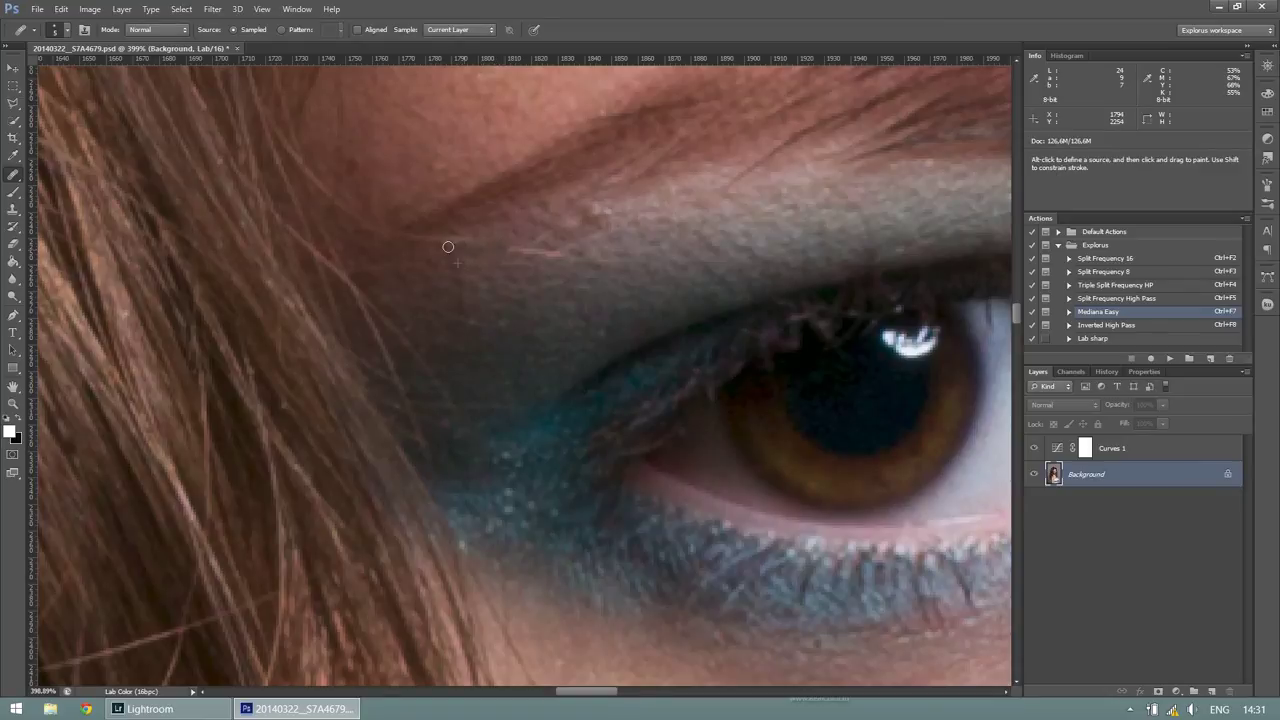
- Retouch the eyelid streak, undoing the too-dark stroke, and smooth blemishes on the brow skin
{"action": "left_click", "coordinate": [462, 241], "text": "alt"}
{"action": "left_click", "coordinate": [514, 251], "text": "alt"}
{"action": "mouse_move", "coordinate": [514, 251]}
{"action": "left_mouse_down"}
{"action": "mouse_move", "coordinate": [628, 239]}
{"action": "mouse_move", "coordinate": [575, 240]}
{"action": "left_mouse_up"}
{"action": "key", "text": "ctrl+z"}
{"action": "left_click", "coordinate": [617, 227], "text": "alt"}
{"action": "left_click", "coordinate": [612, 246], "text": "alt"}
{"action": "left_click", "coordinate": [607, 233], "text": "alt"}
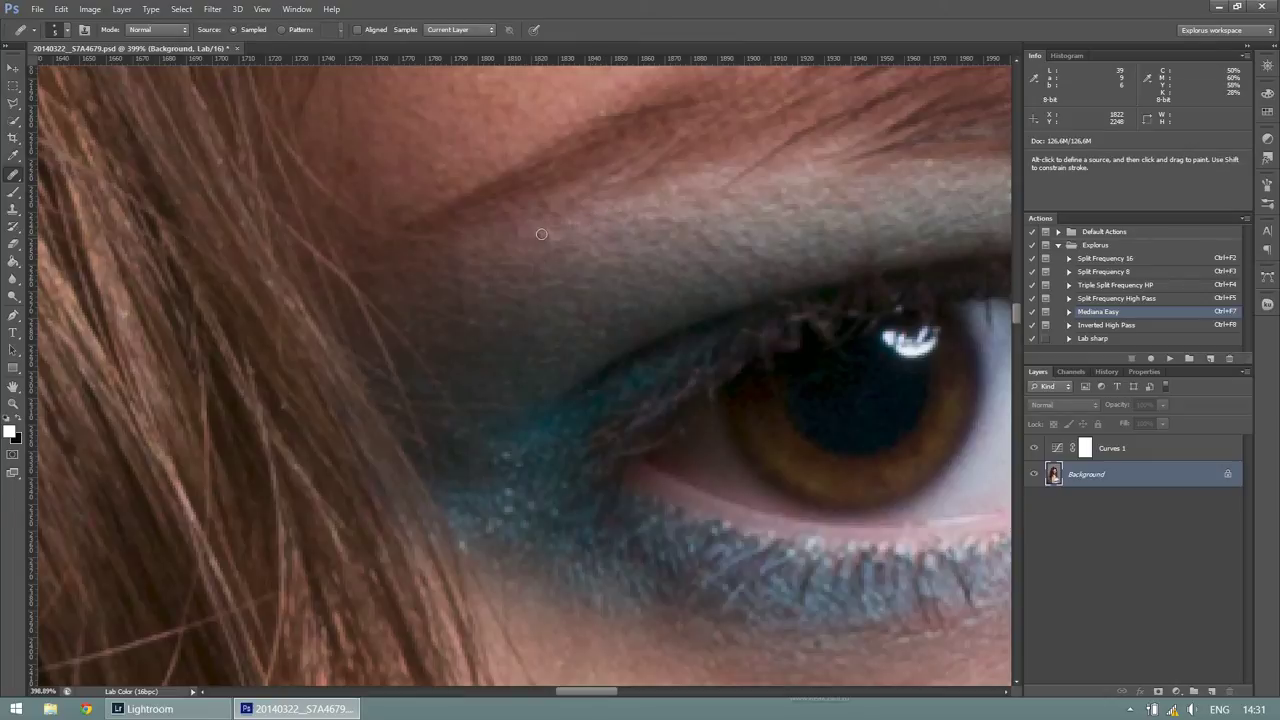
{"action": "left_click", "coordinate": [371, 157], "text": "alt"}
{"action": "left_click", "coordinate": [370, 174], "text": "alt"}
{"action": "scroll", "coordinate": [535, 246], "scroll_direction": "down", "scroll_amount": 10}
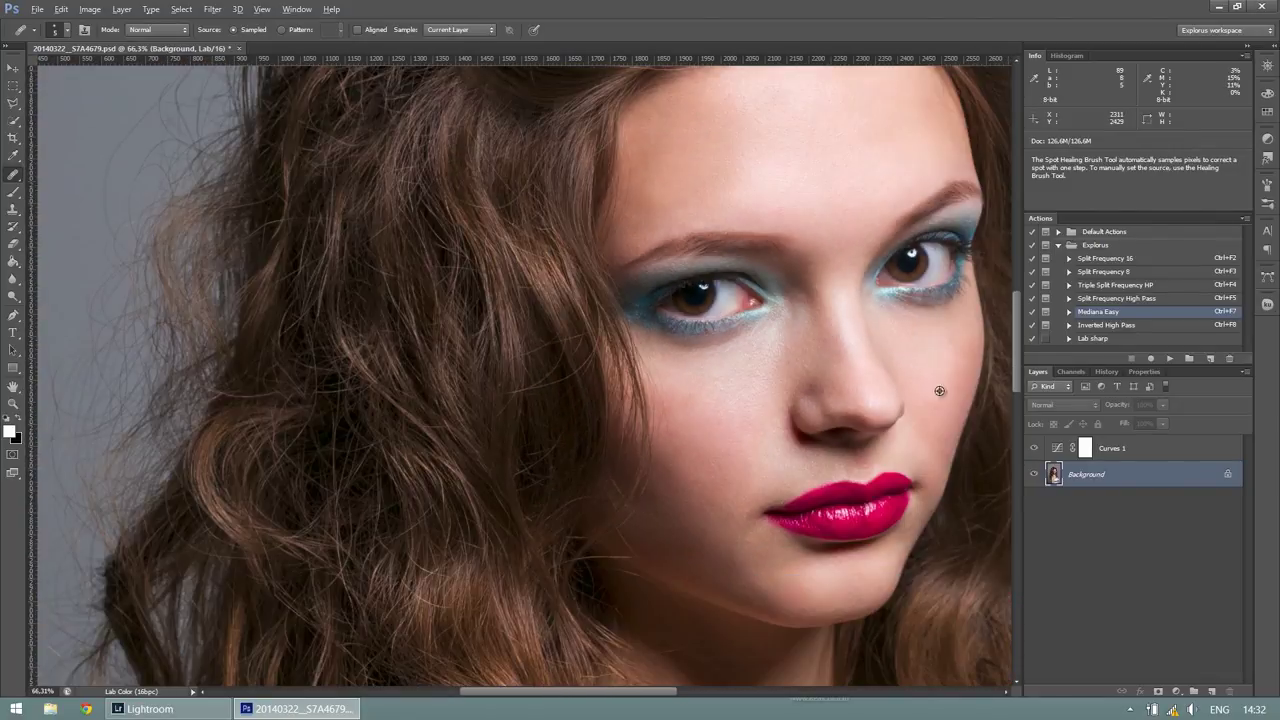
- Target only the Lightness channel with full colour visible, framing the face and both eyes
{"action": "left_click", "coordinate": [1072, 372]}
{"action": "left_click", "coordinate": [1090, 420]}
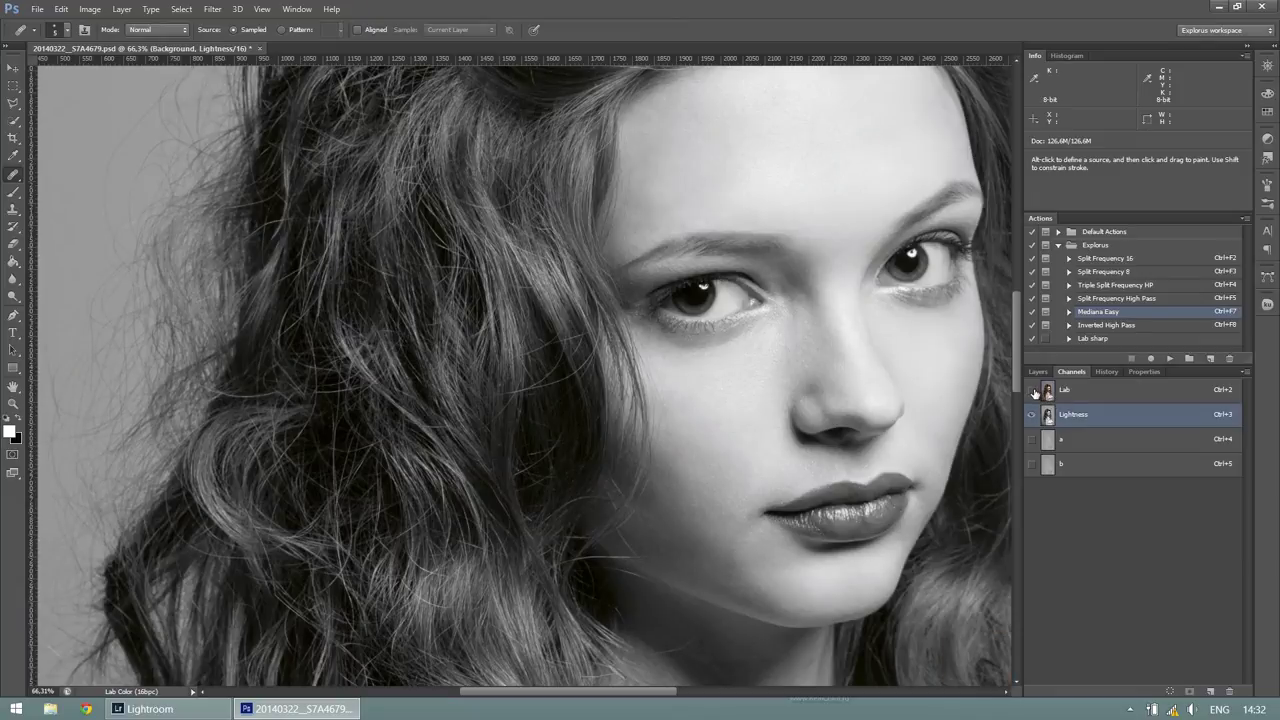
{"action": "left_click", "coordinate": [1031, 390]}
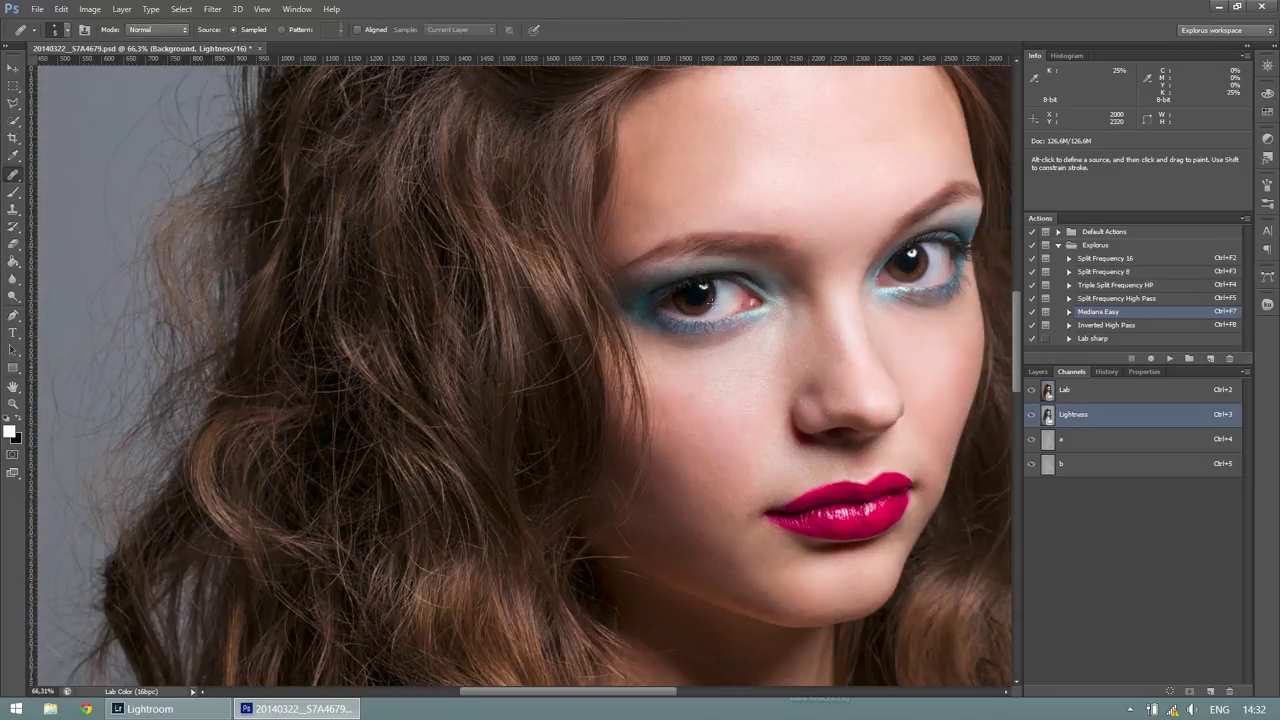
{"action": "scroll", "coordinate": [712, 310], "scroll_direction": "up", "scroll_amount": 2}
{"action": "scroll", "coordinate": [712, 310], "scroll_direction": "up", "scroll_amount": 2}
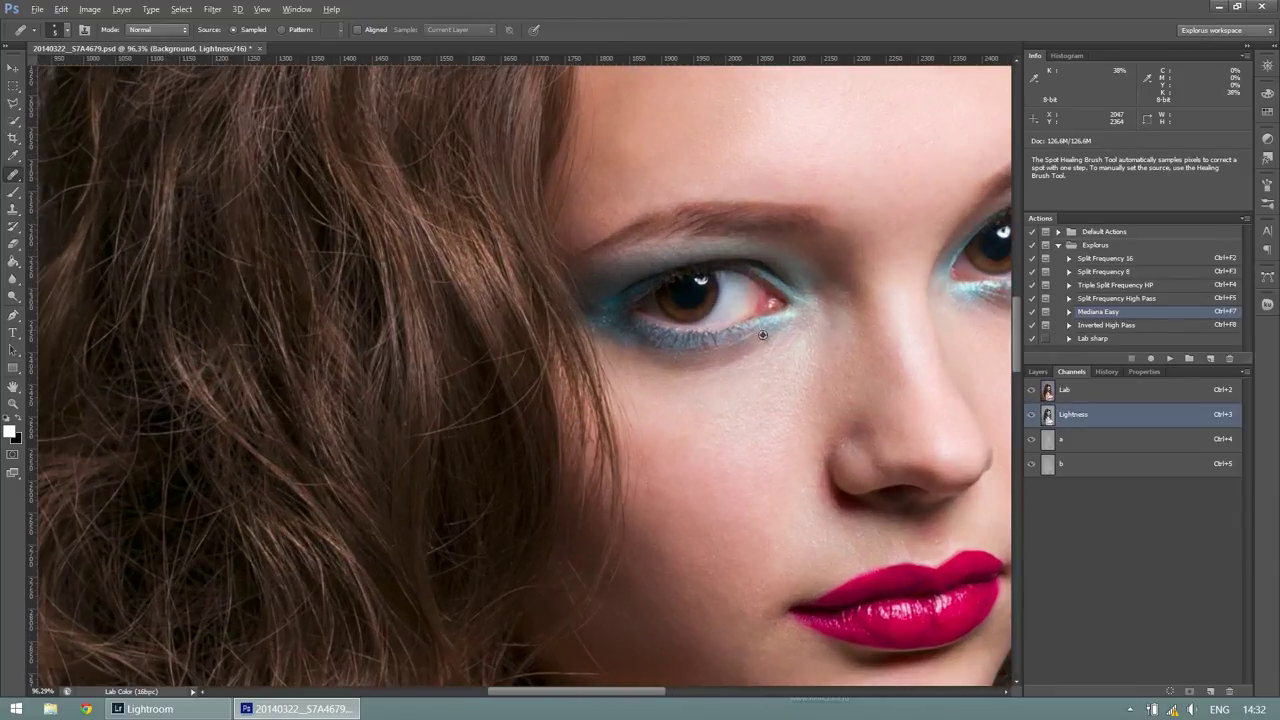
{"action": "mouse_move", "coordinate": [829, 443]}
{"action": "left_mouse_down"}
{"action": "mouse_move", "coordinate": [586, 309]}
{"action": "mouse_move", "coordinate": [582, 356]}
{"action": "left_mouse_up"}
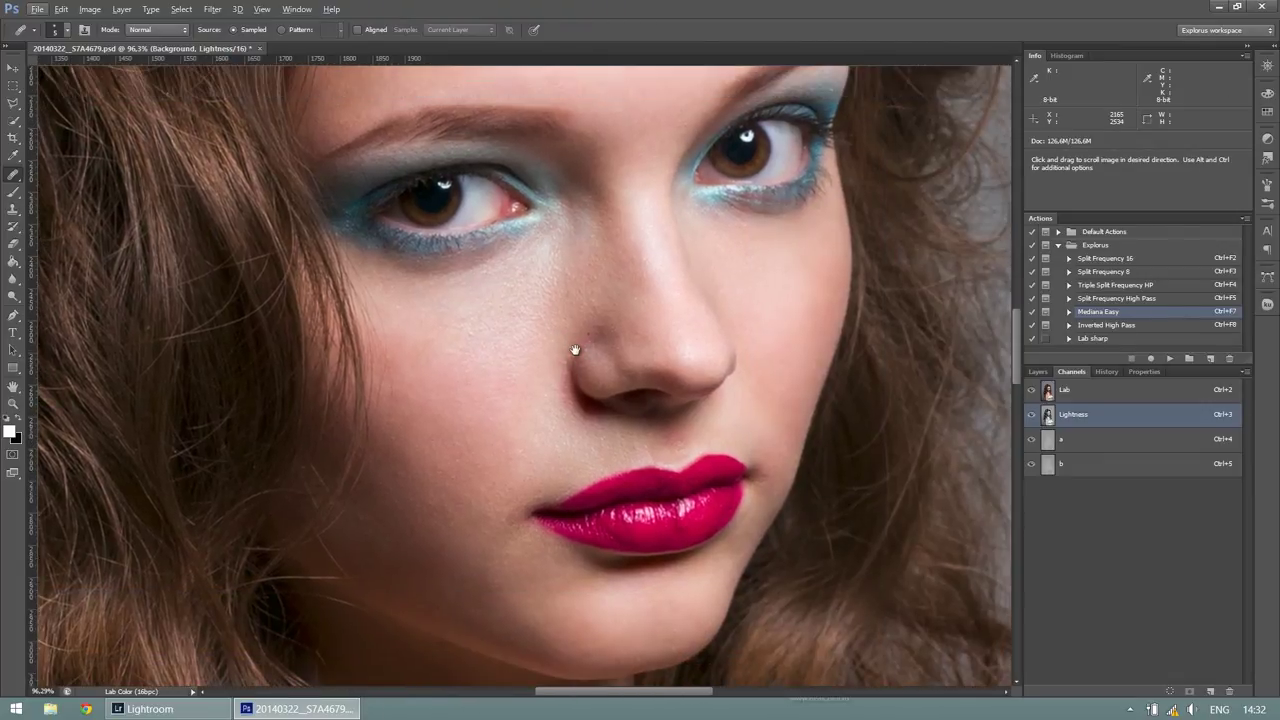
- Reapply the last Unsharp Mask and zoom out until the whole portrait fits the window
{"action": "left_click", "coordinate": [212, 9]}
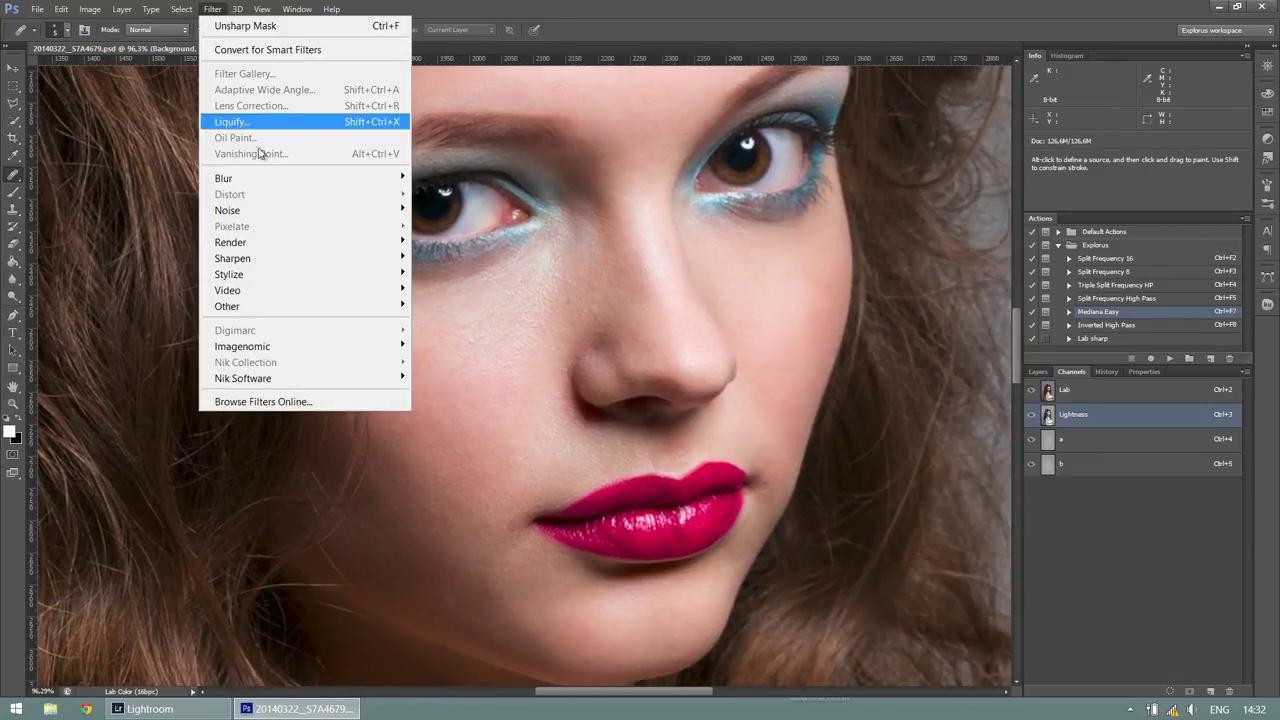
{"action": "left_click", "coordinate": [289, 26]}
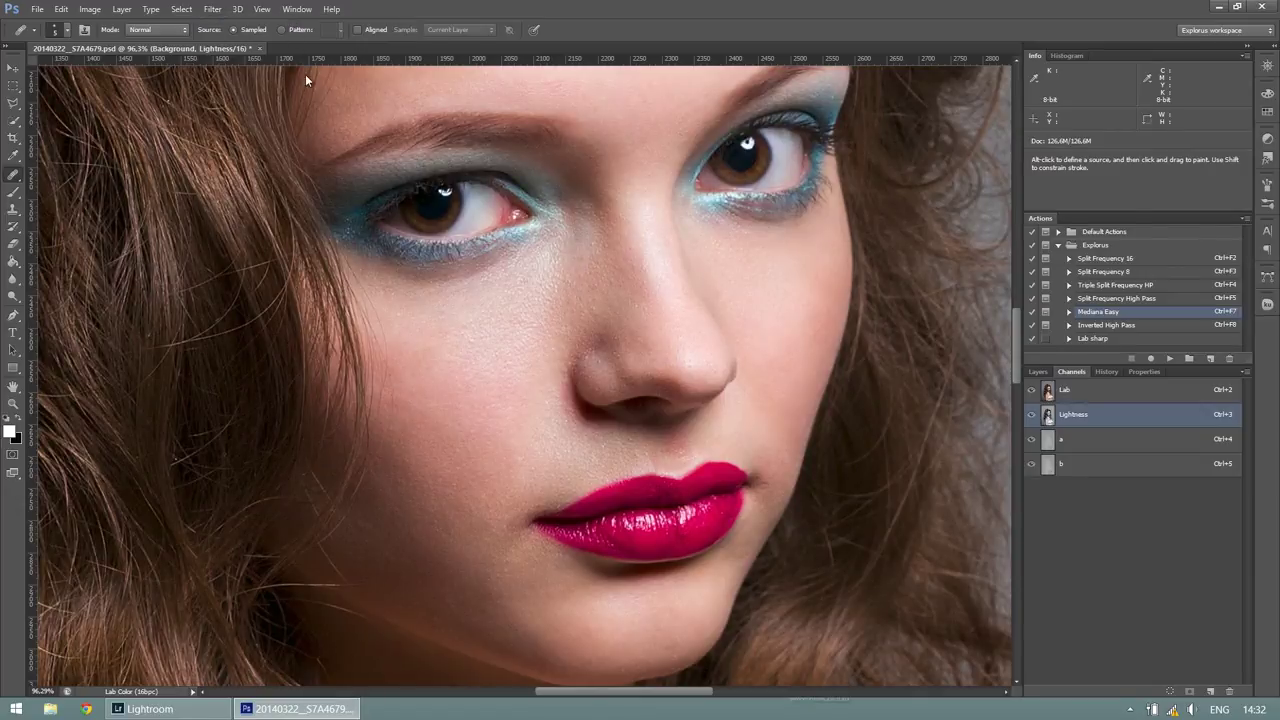
{"action": "scroll", "coordinate": [525, 379], "scroll_direction": "down", "scroll_amount": 3}
{"action": "scroll", "coordinate": [525, 379], "scroll_direction": "down", "scroll_amount": 3}
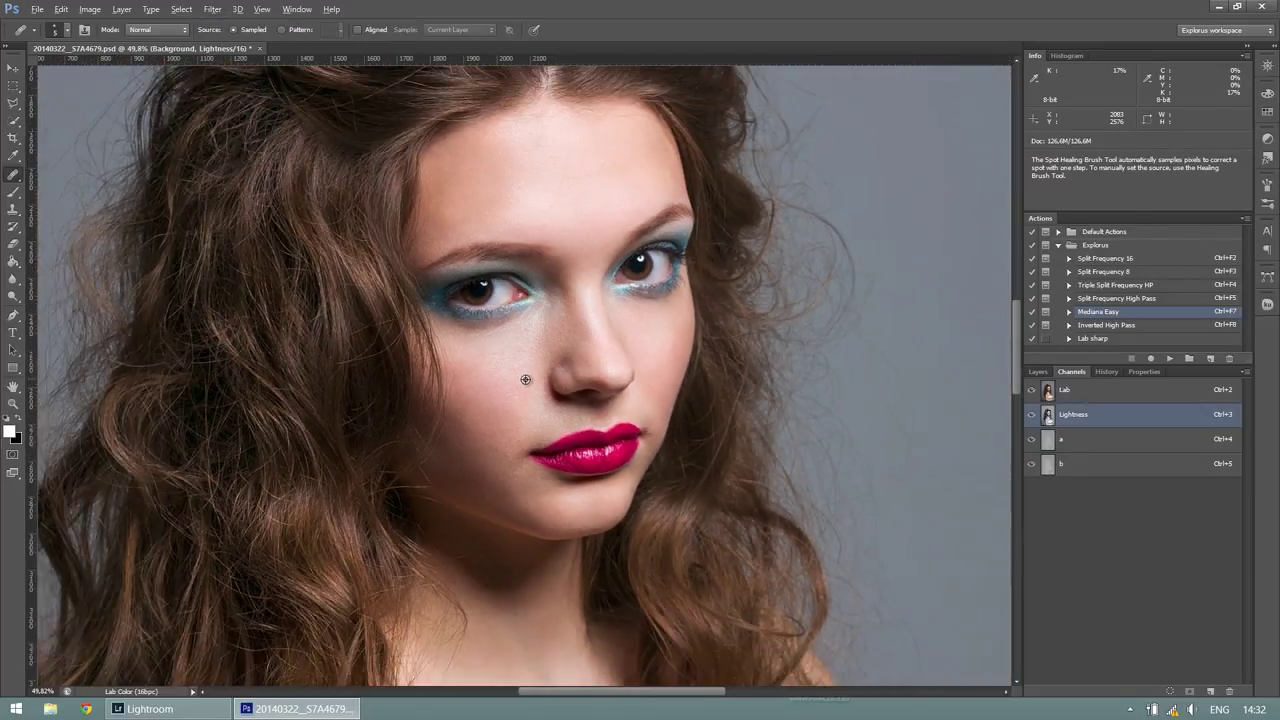
{"action": "scroll", "coordinate": [525, 379], "scroll_direction": "down", "scroll_amount": 2}
{"action": "scroll", "coordinate": [538, 382], "scroll_direction": "down", "scroll_amount": 1}
{"action": "scroll", "coordinate": [538, 383], "scroll_direction": "down", "scroll_amount": 1}
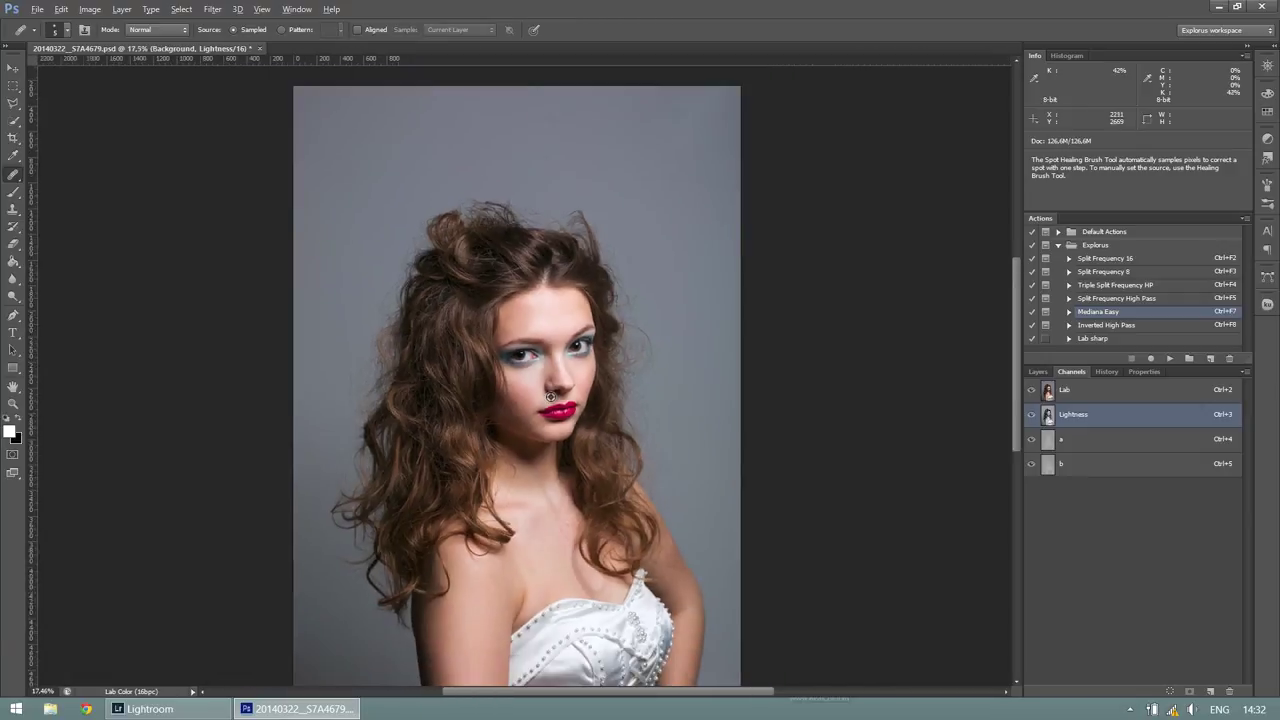
{"action": "scroll", "coordinate": [650, 395], "scroll_direction": "down", "scroll_amount": 1}
{"action": "scroll", "coordinate": [771, 403], "scroll_direction": "down", "scroll_amount": 1}
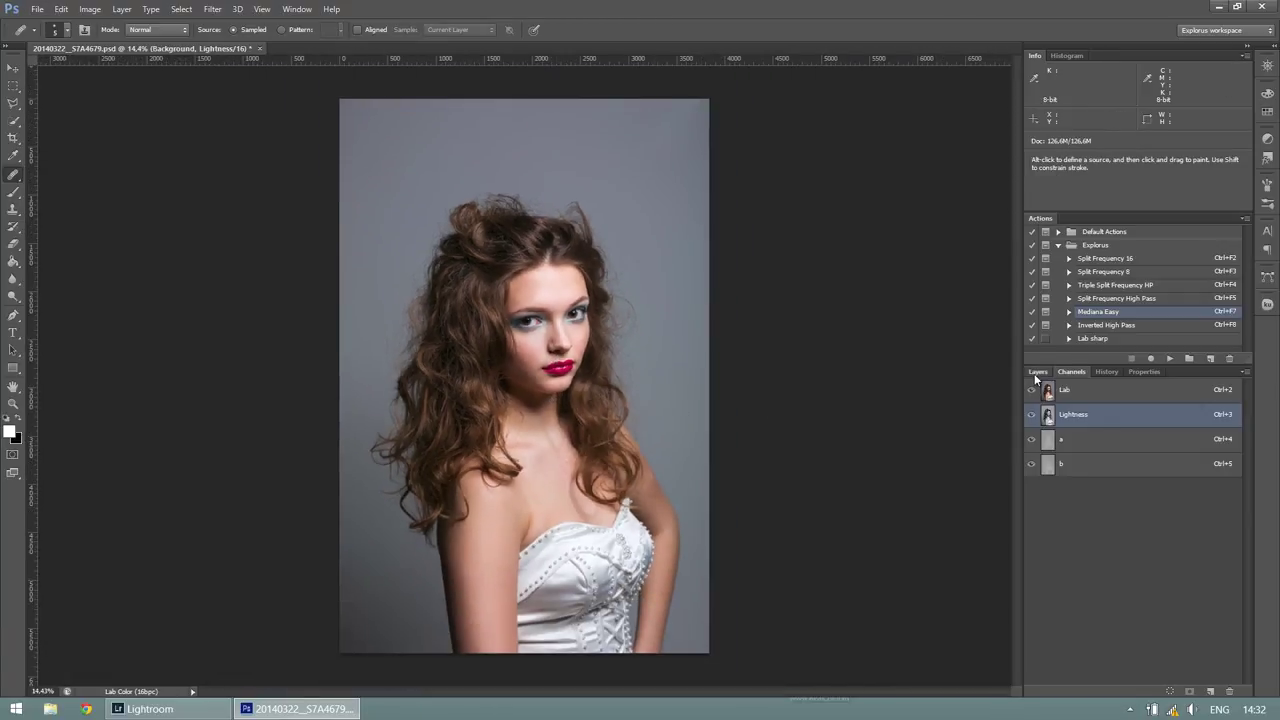
- Select Curves 1 and toggle its visibility on and off to compare the colour boost
{"action": "left_click", "coordinate": [1036, 372]}
{"action": "left_click", "coordinate": [1129, 477], "text": "shift"}
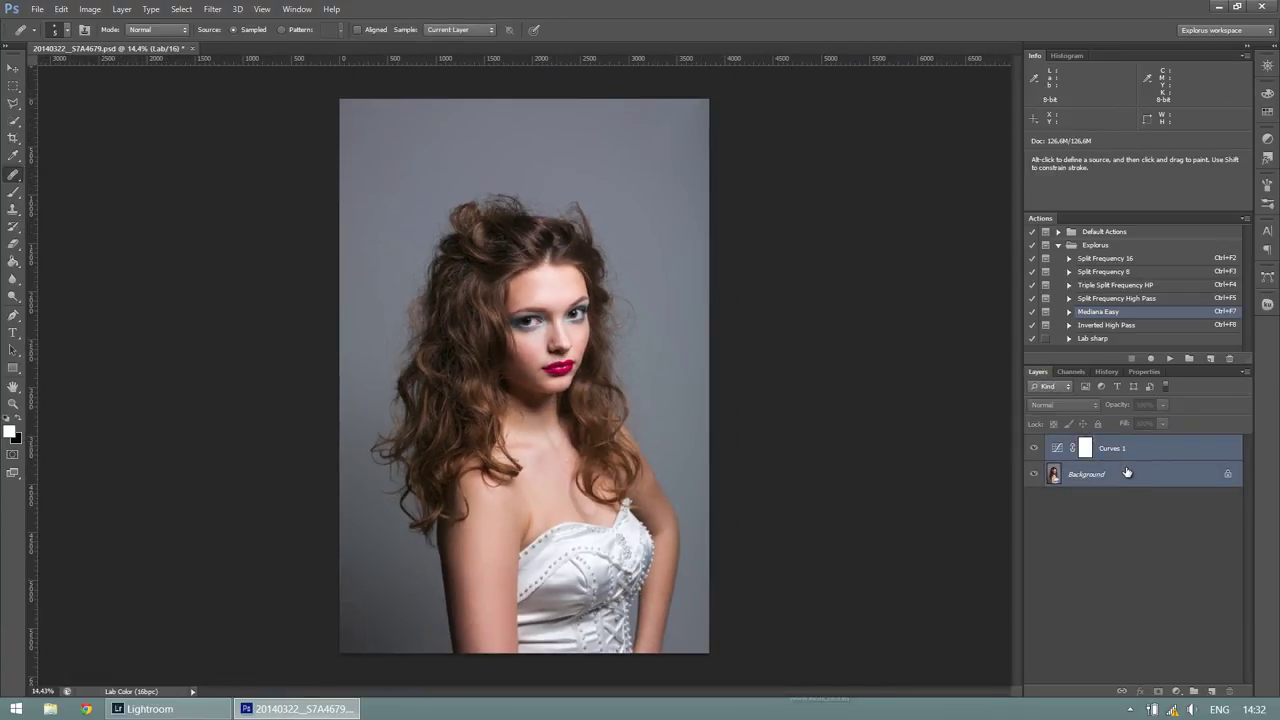
{"action": "left_click", "coordinate": [1126, 450]}
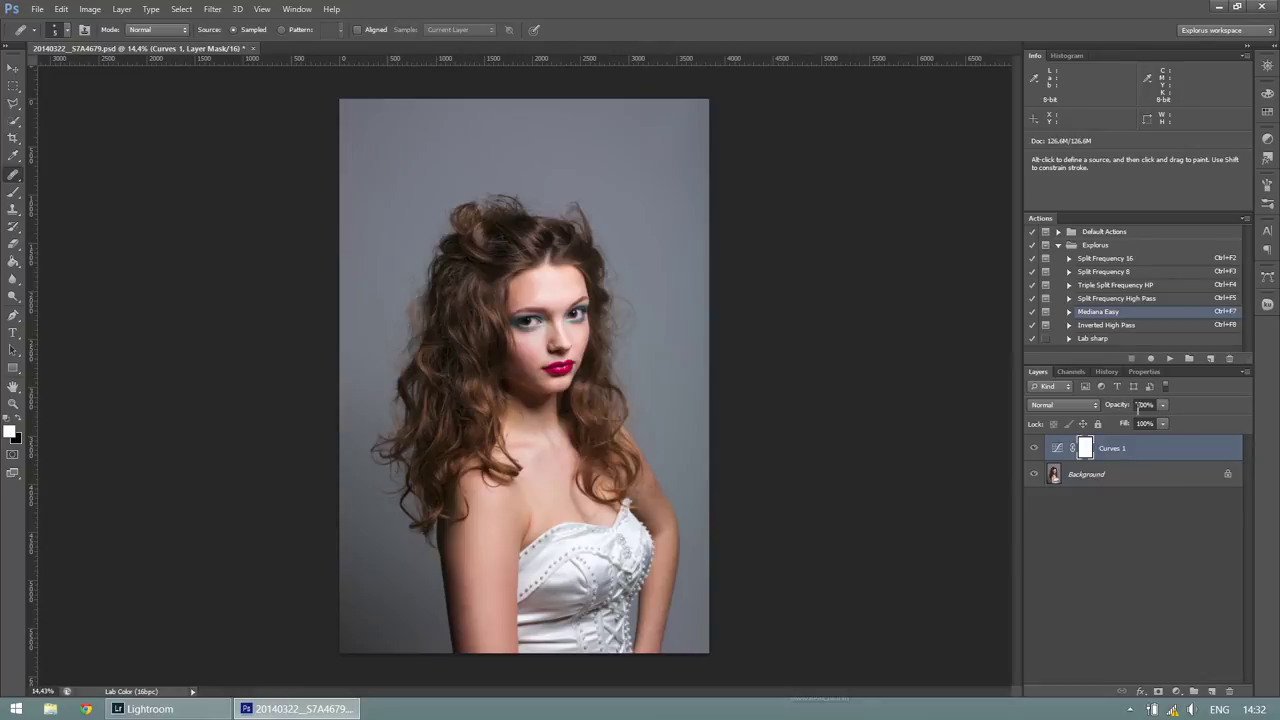
{"action": "left_click", "coordinate": [1036, 449]}
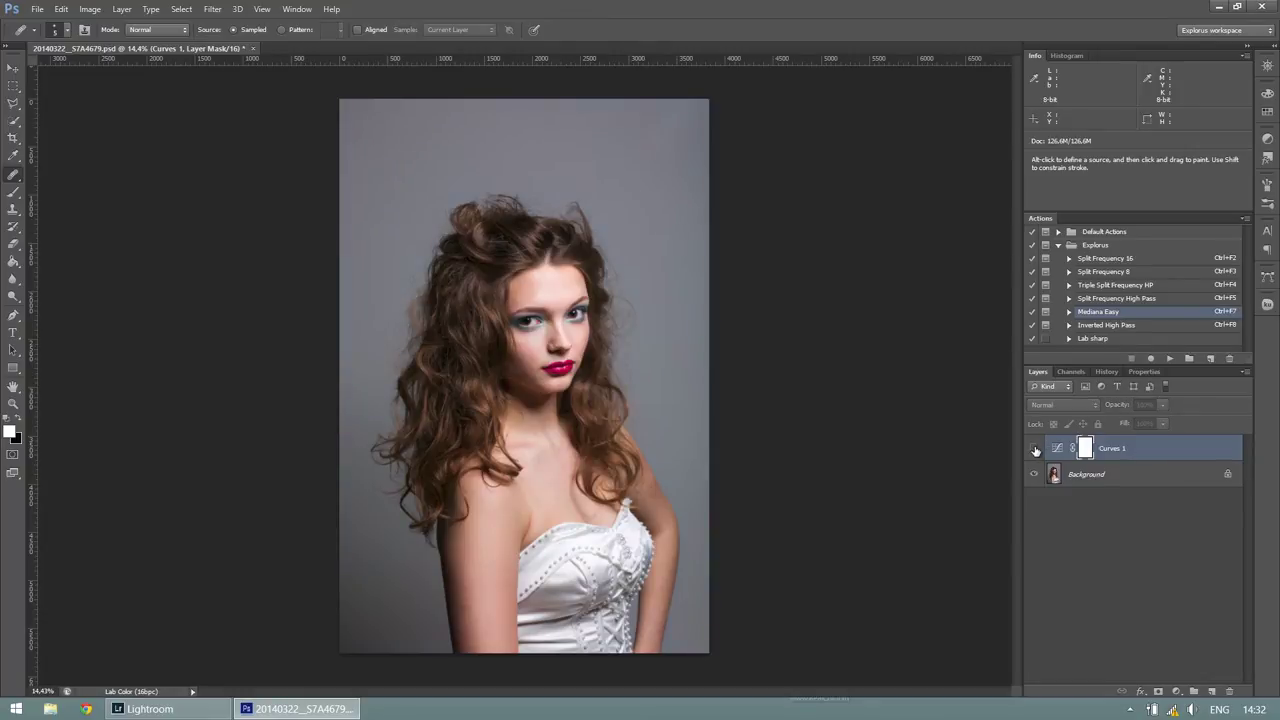
{"action": "left_click", "coordinate": [1036, 449]}
{"action": "left_click", "coordinate": [1036, 449]}
{"action": "left_click", "coordinate": [1036, 449]}
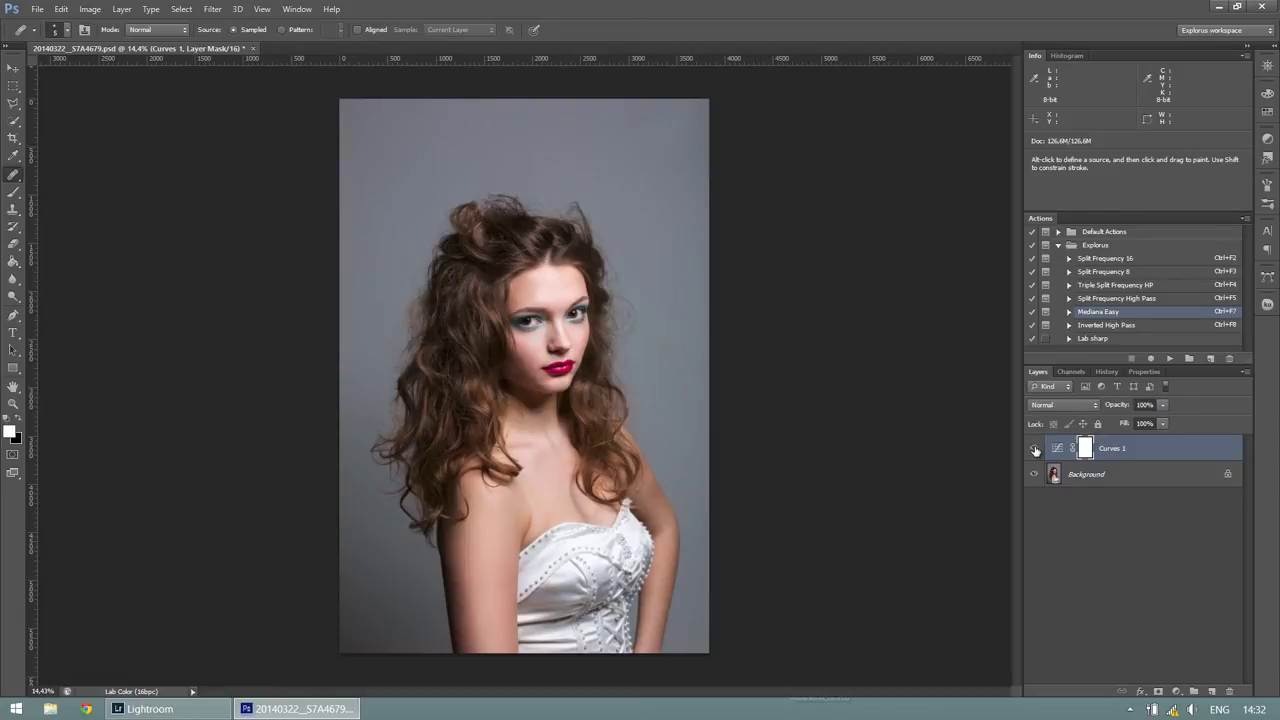
- Lower Curves 1 to 92% opacity, then revert History to the last Healing Brush state
{"action": "left_click", "coordinate": [1117, 406]}
{"action": "key", "text": "Return"}
{"action": "left_click", "coordinate": [1101, 369]}
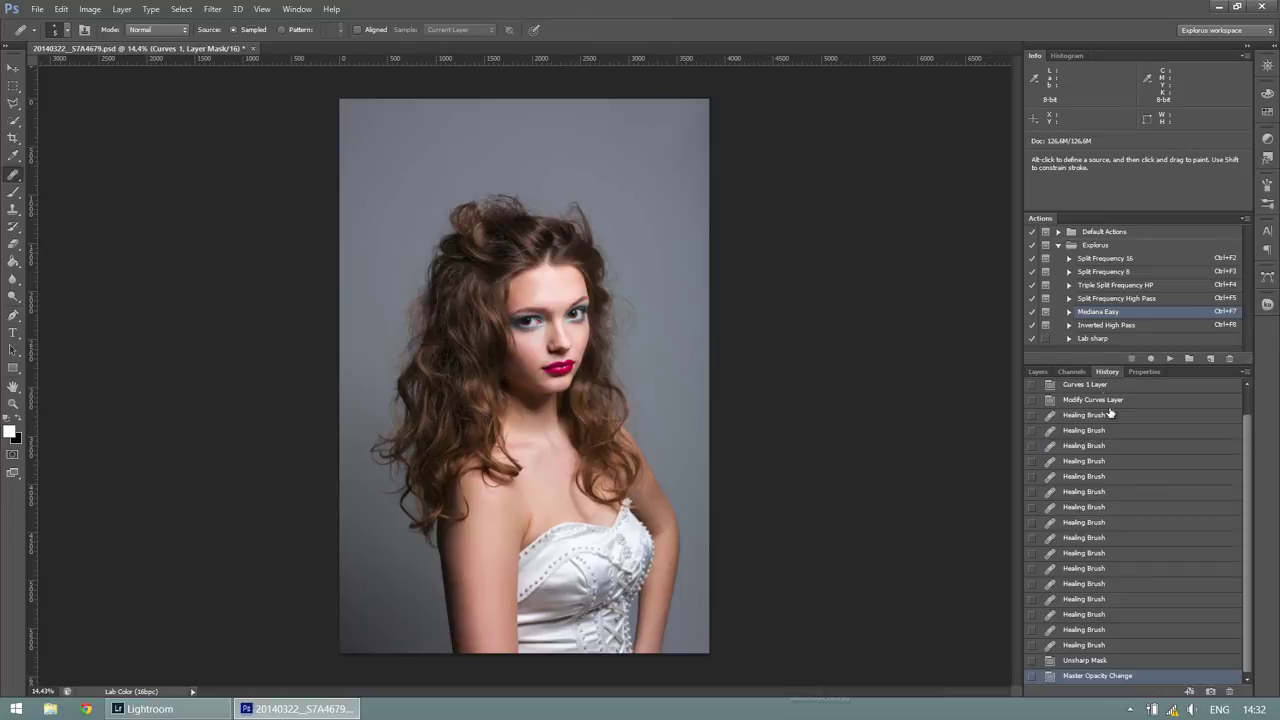
{"action": "left_click", "coordinate": [1121, 649]}
{"action": "left_click", "coordinate": [1044, 372]}
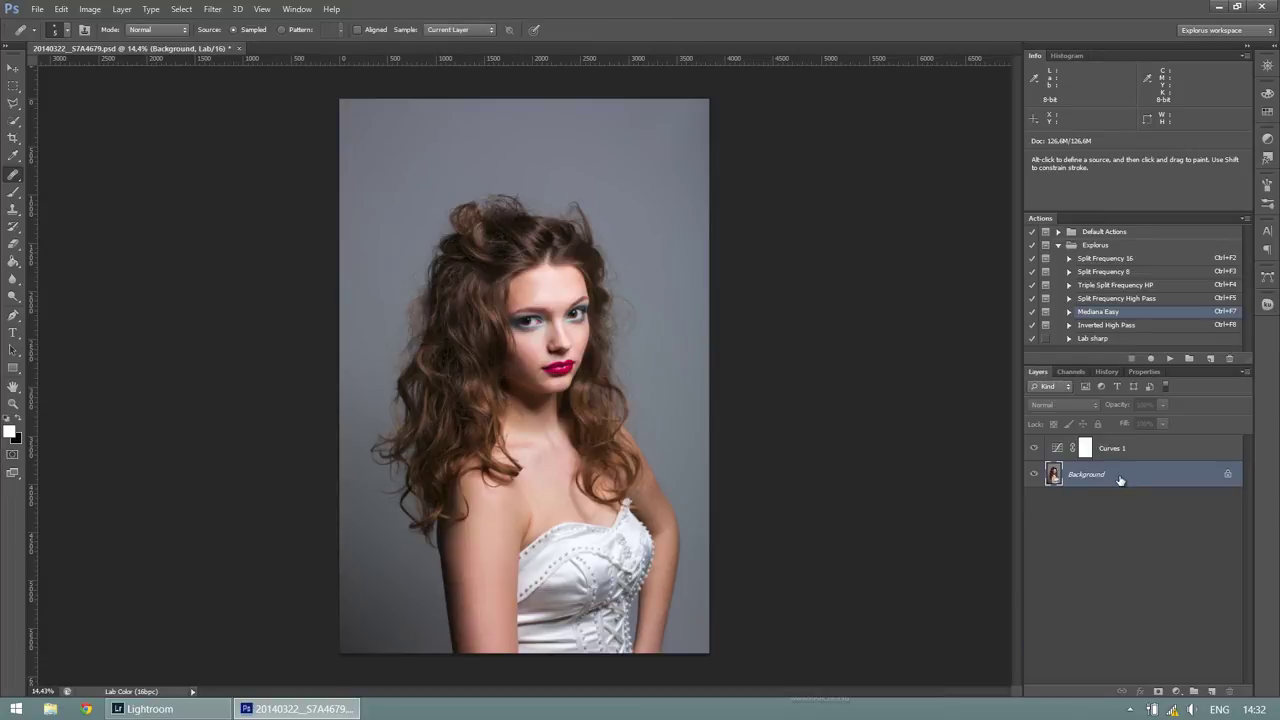
- Duplicate the Background layer and set the copy's blend mode to Luminosity
{"action": "key", "text": "ctrl+j"}
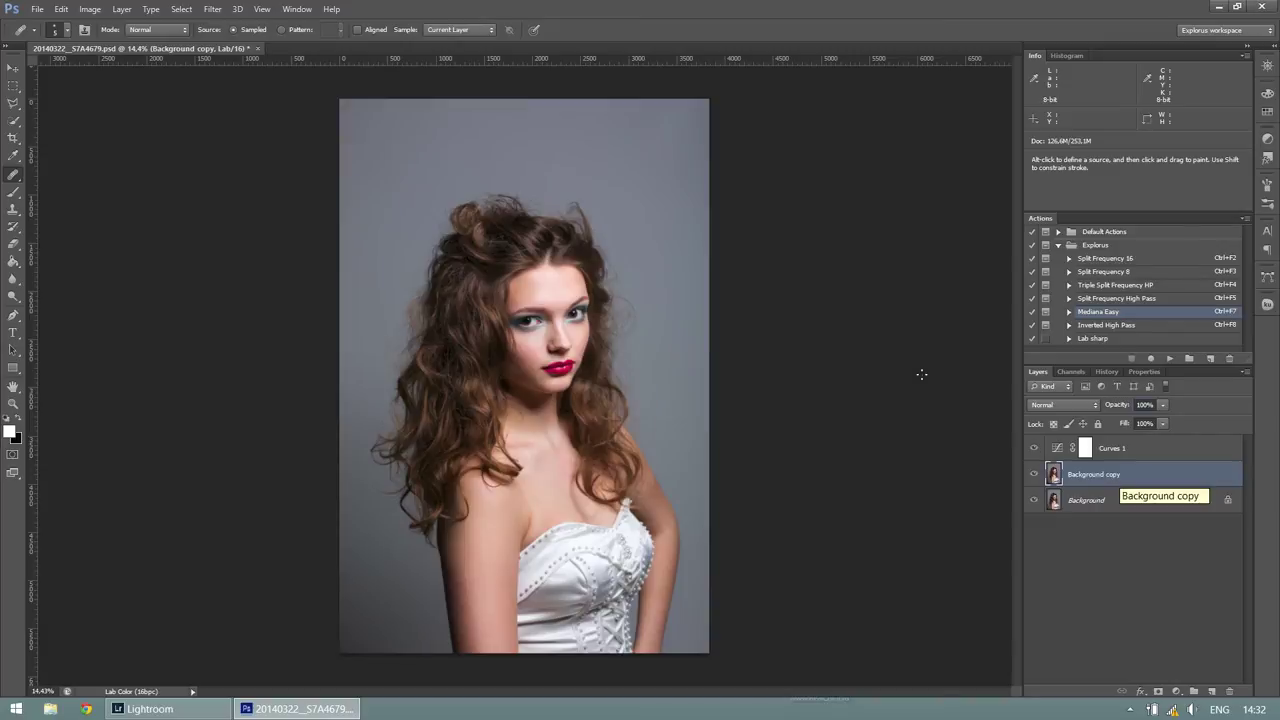
{"action": "left_click", "coordinate": [212, 9]}
{"action": "key", "text": "Escape"}
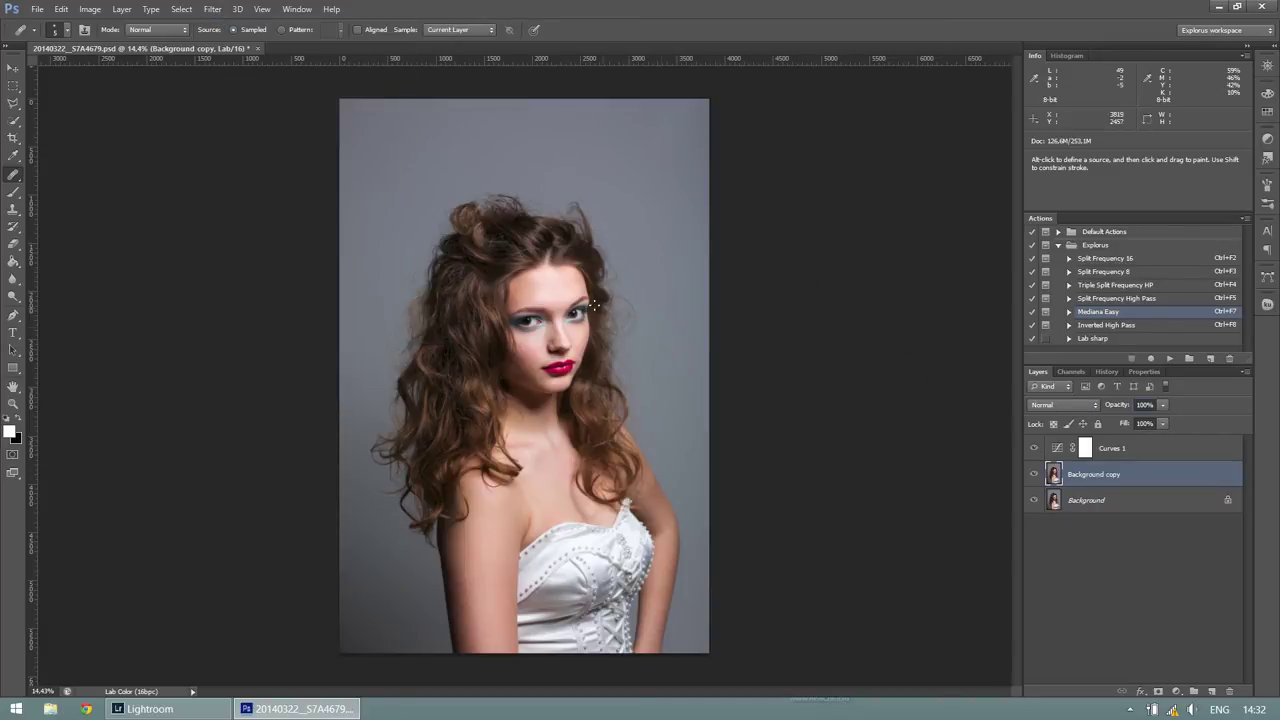
{"action": "key", "text": "ctrl+0"}
{"action": "scroll", "coordinate": [537, 345], "scroll_direction": "up", "scroll_amount": 5}
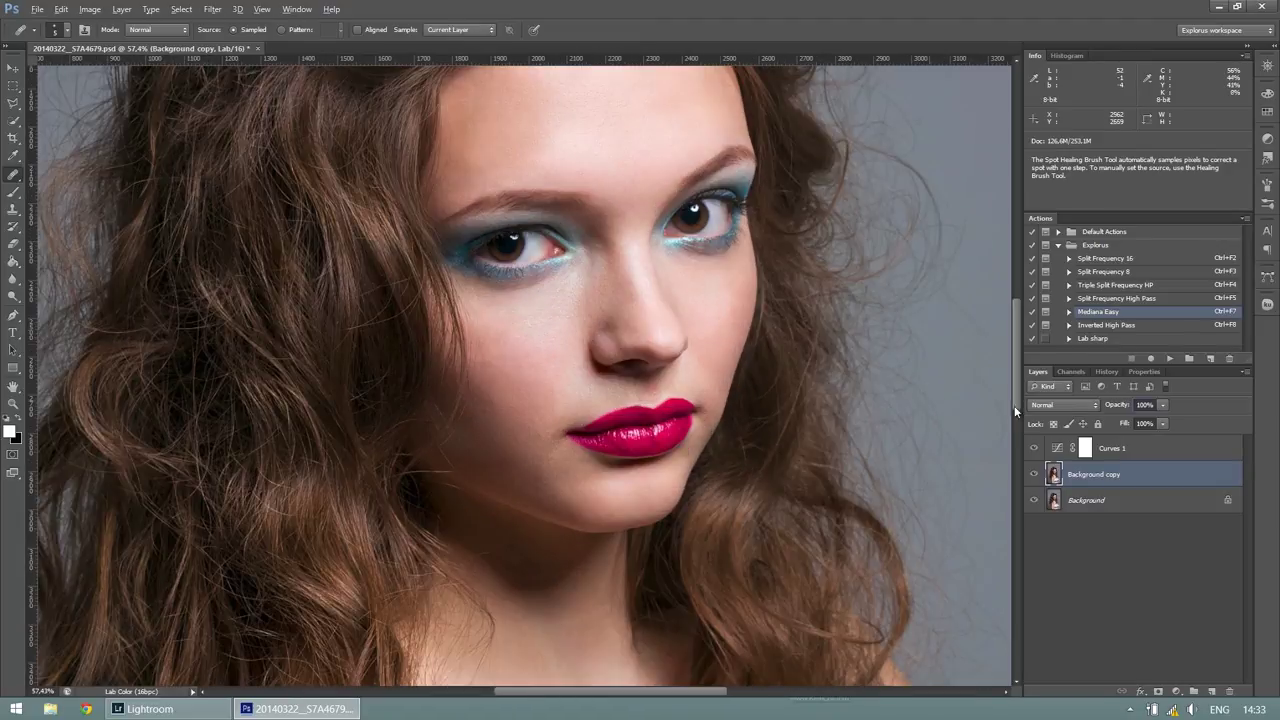
{"action": "left_click", "coordinate": [1055, 405]}
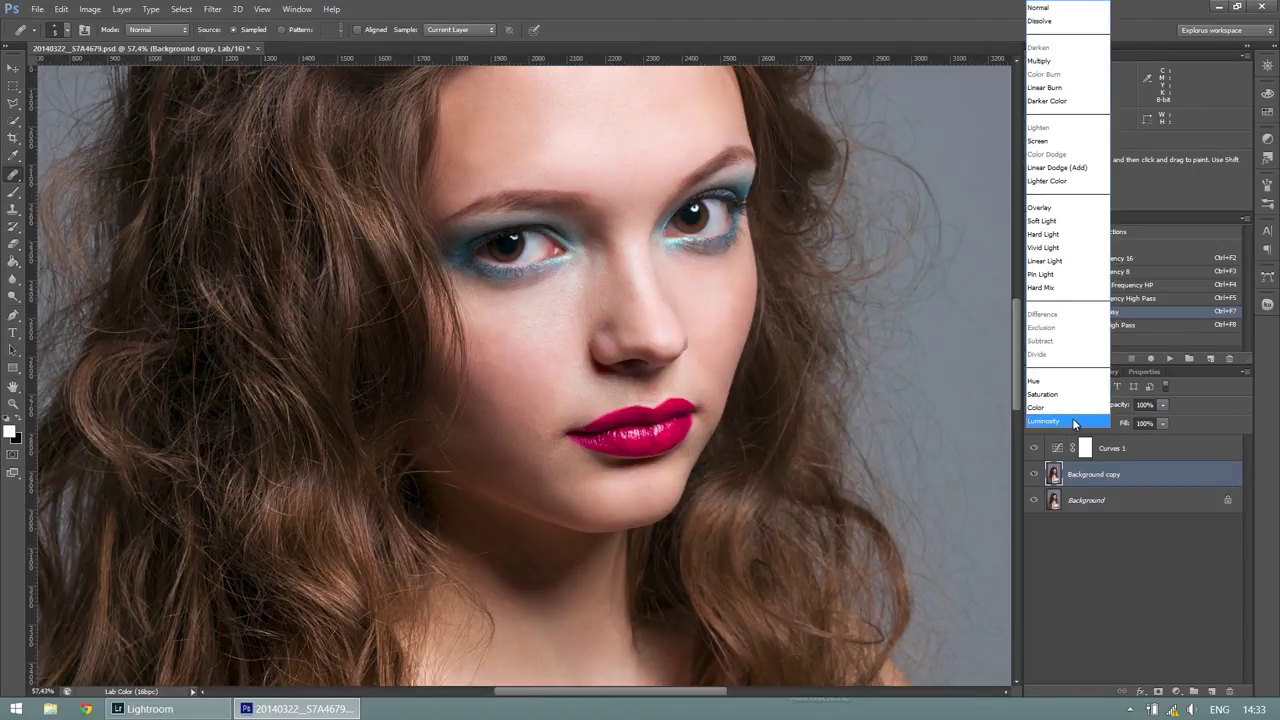
{"action": "left_click", "coordinate": [1068, 419]}
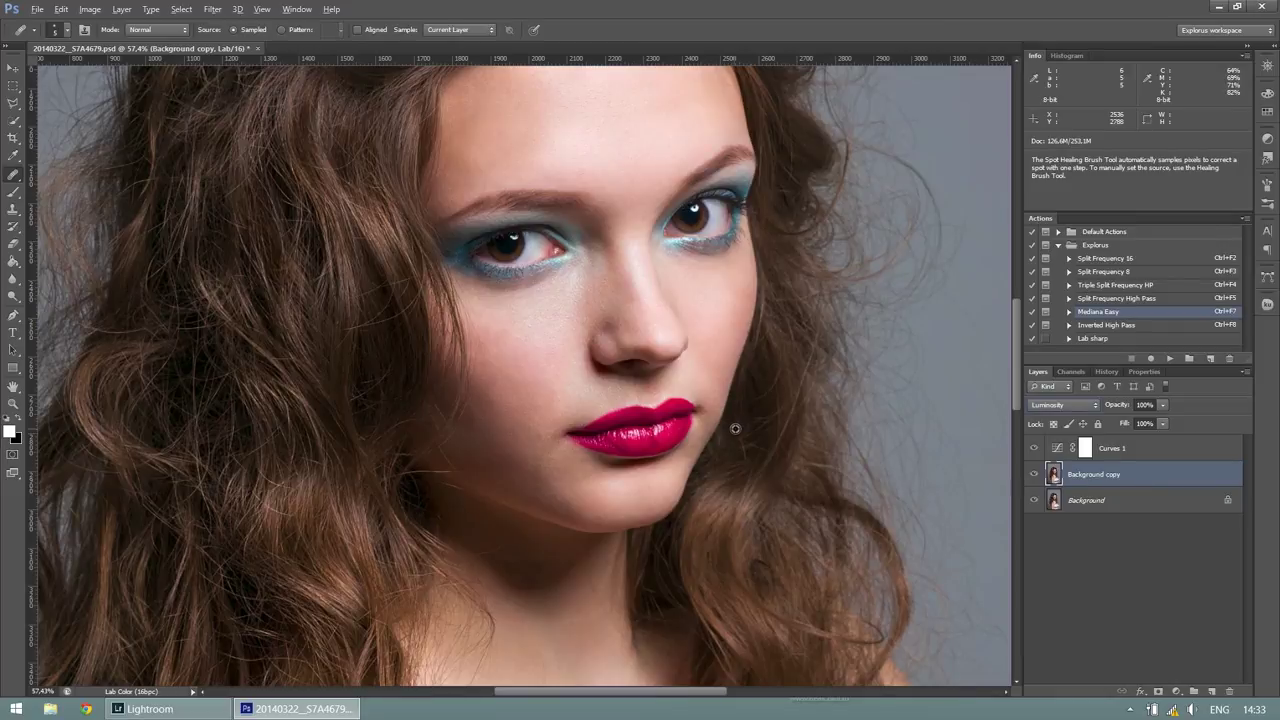
- Reduce Curves 1 opacity to 86% and select all three layers for merging
{"action": "key", "text": "alt"}
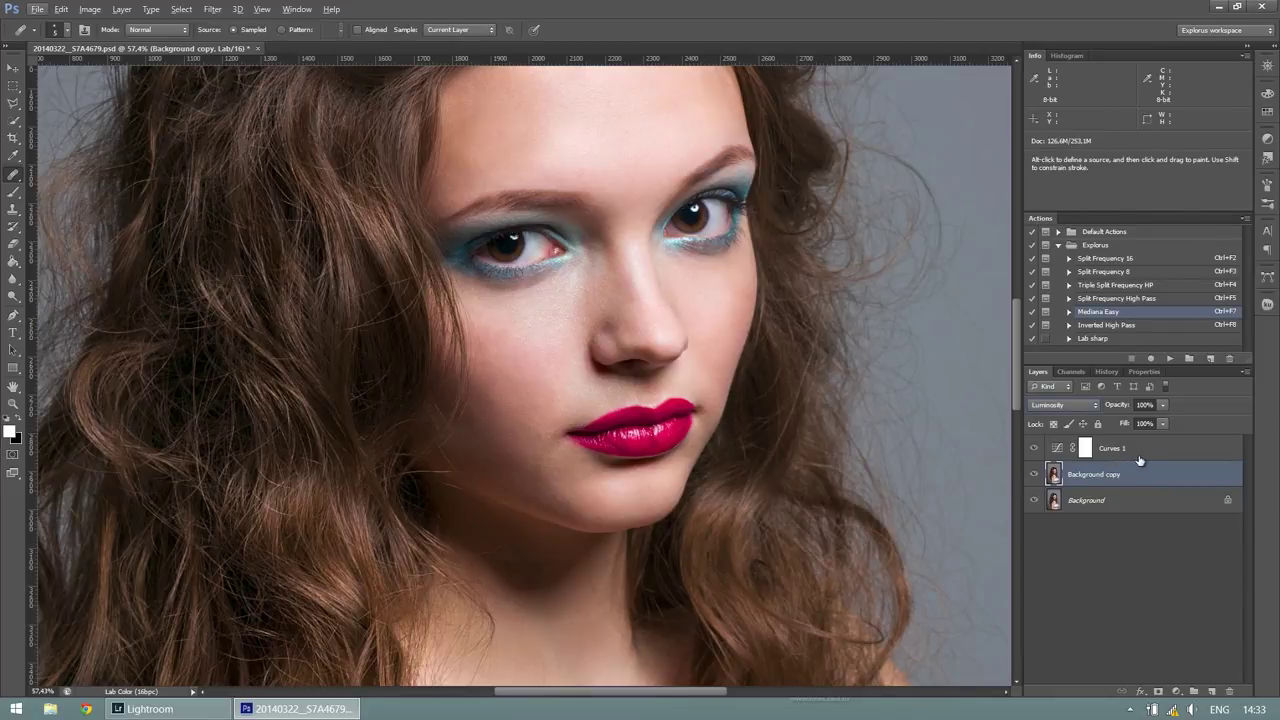
{"action": "key", "text": "alt+bracketright"}
{"action": "left_click_drag", "start_coordinate": [1118, 406], "coordinate": [1113, 407]}
{"action": "key", "text": "Return"}
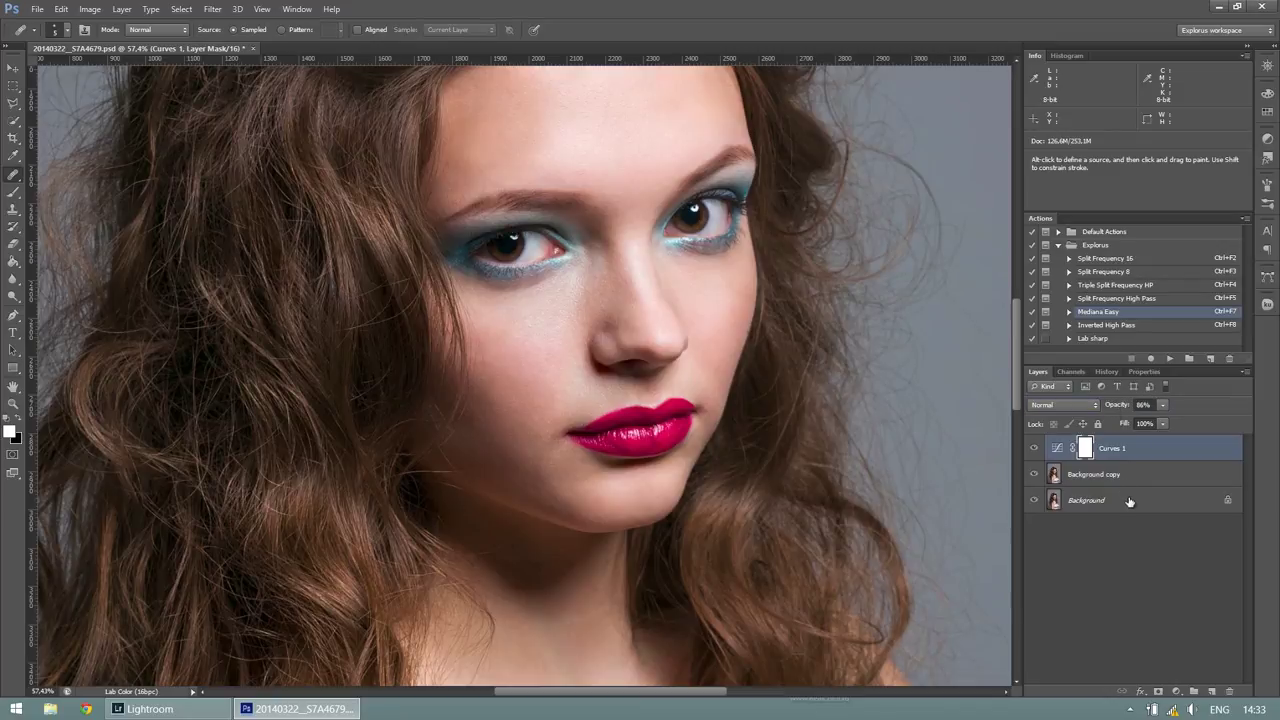
{"action": "left_click", "coordinate": [1129, 501]}
{"action": "left_click", "coordinate": [1137, 451], "text": "shift"}
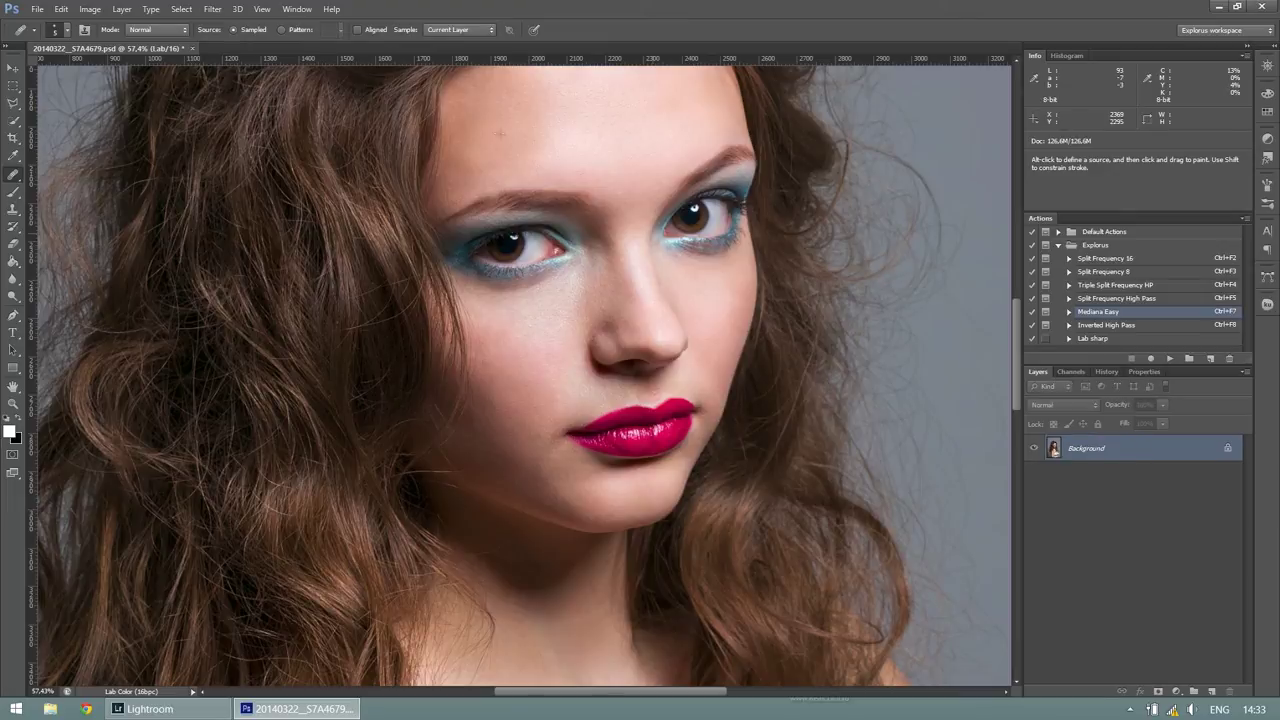
- Convert the portrait to ProPhoto RGB with Relative Colorimetric rendering intent
{"action": "left_click", "coordinate": [59, 12]}
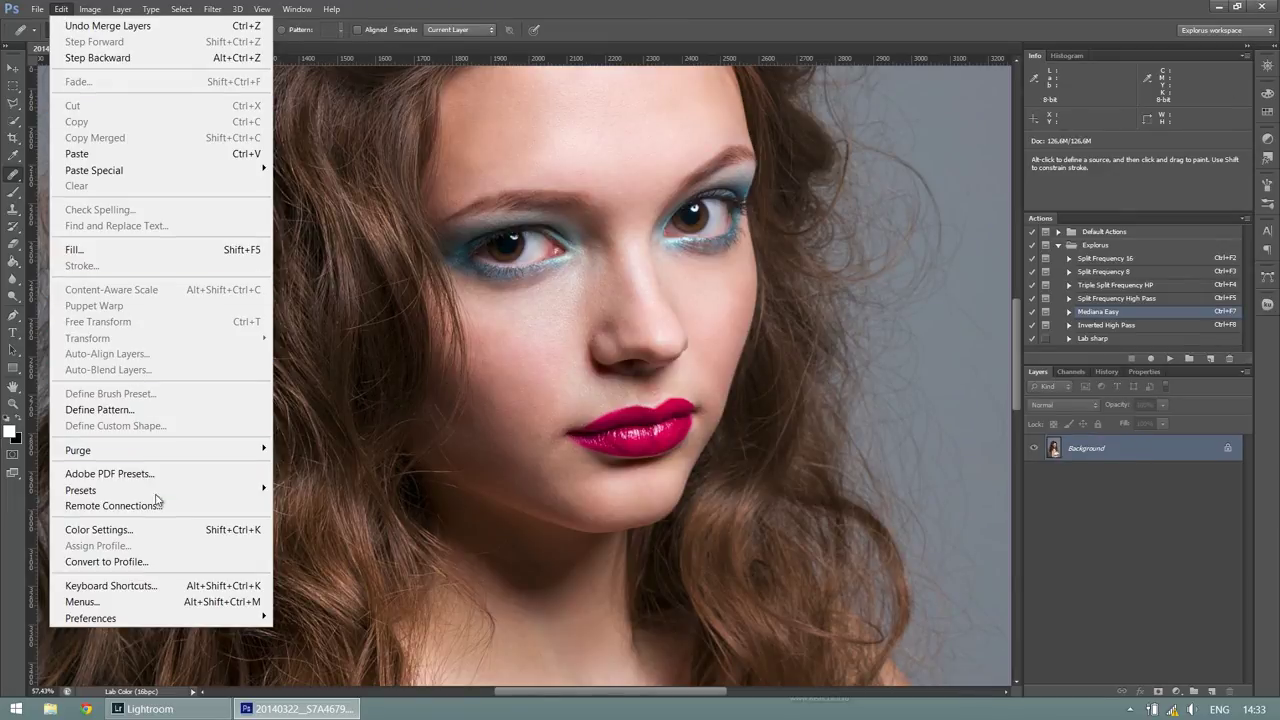
{"action": "left_click", "coordinate": [258, 527]}
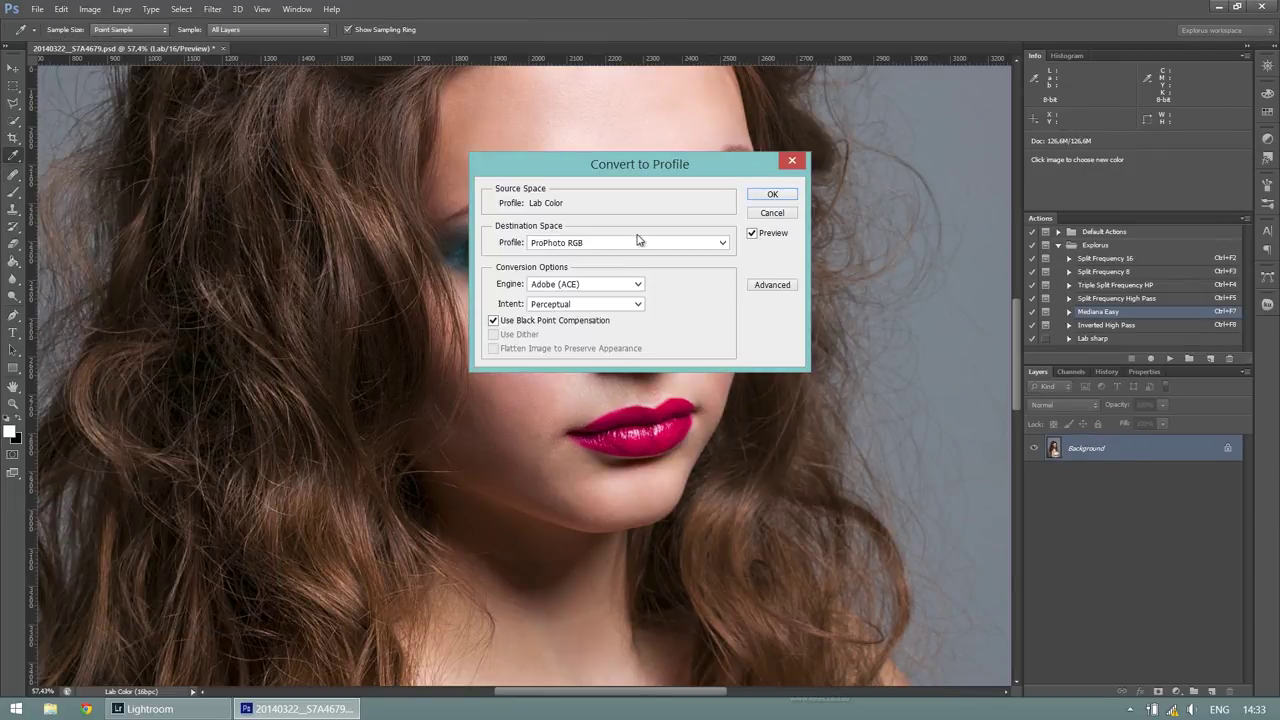
{"action": "left_click", "coordinate": [604, 303]}
{"action": "left_click", "coordinate": [598, 346]}
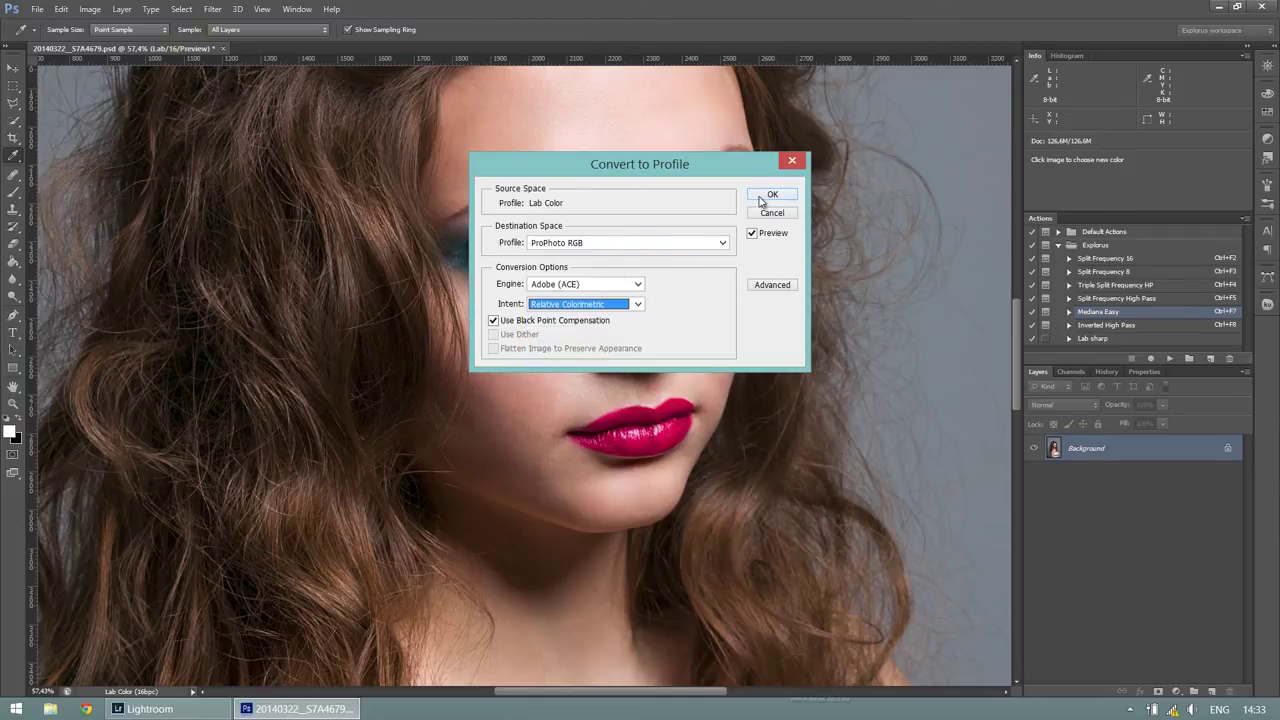
{"action": "left_click", "coordinate": [768, 196]}
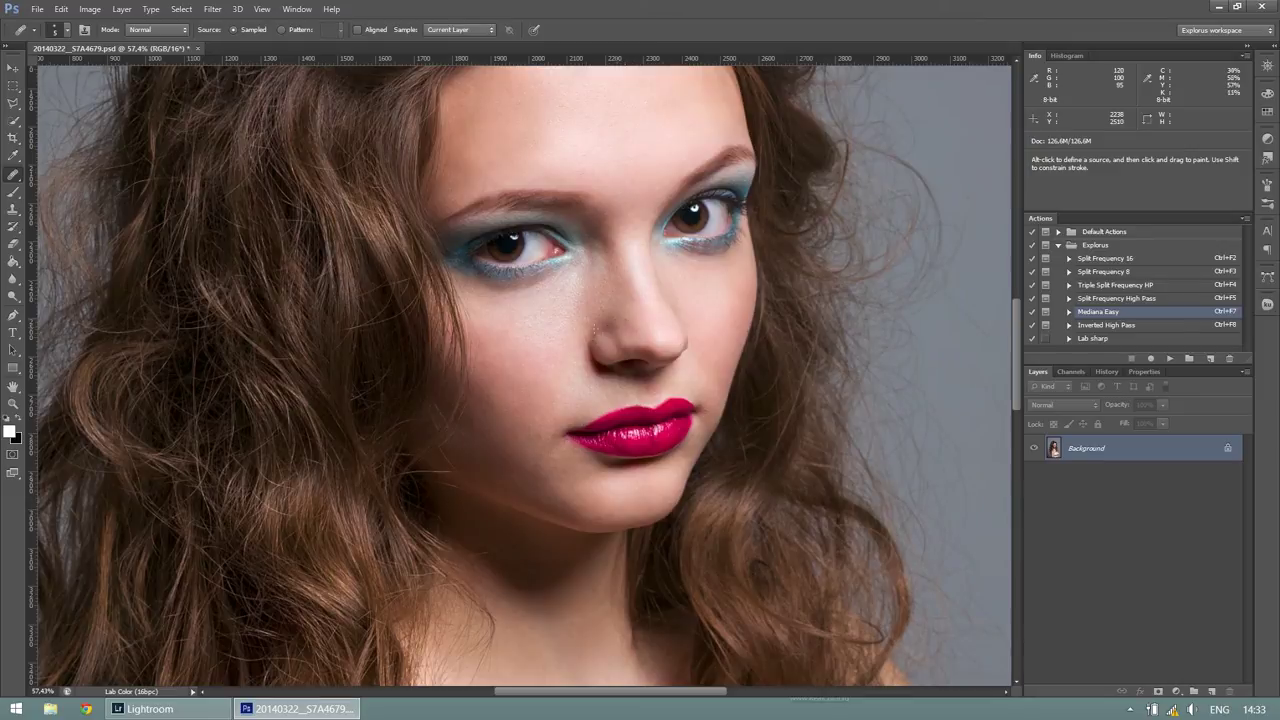
- Close the finished portrait in Photoshop and return to Lightroom
{"action": "scroll", "coordinate": [716, 318], "scroll_direction": "down", "scroll_amount": 3}
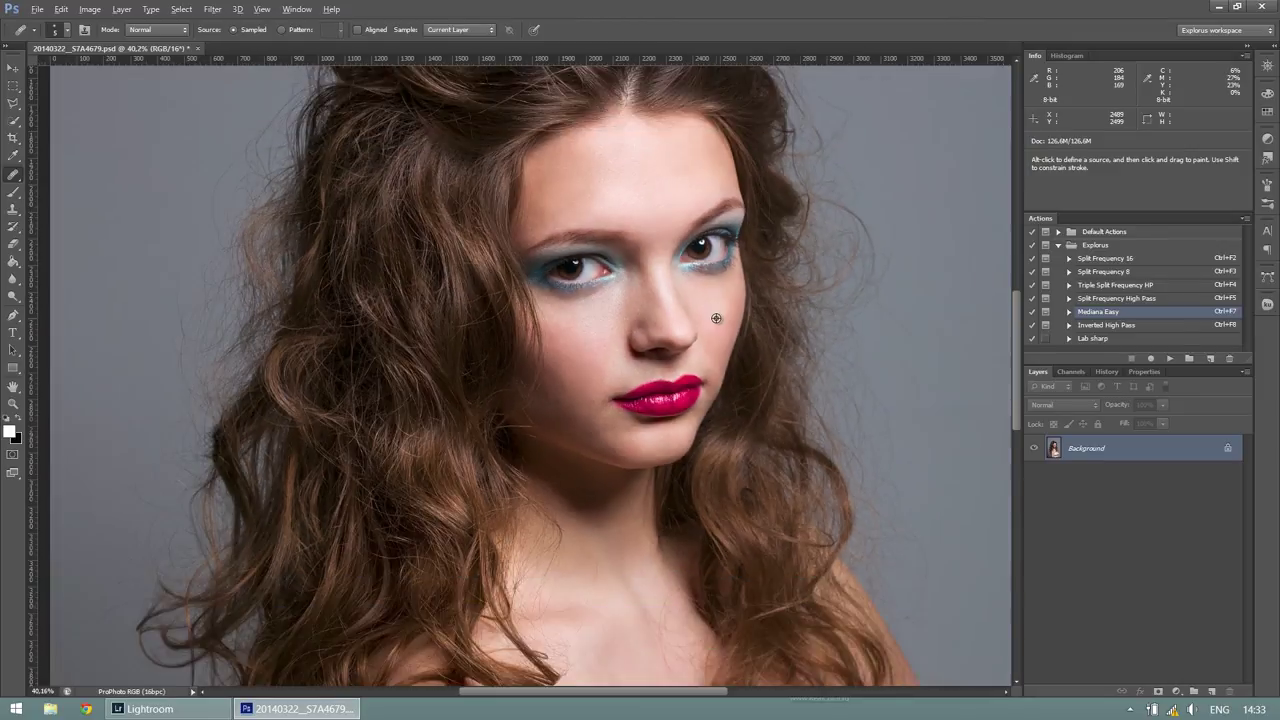
{"action": "scroll", "coordinate": [716, 318], "scroll_direction": "down", "scroll_amount": 2}
{"action": "scroll", "coordinate": [716, 320], "scroll_direction": "down", "scroll_amount": 1}
{"action": "scroll", "coordinate": [716, 322], "scroll_direction": "down", "scroll_amount": 1}
{"action": "scroll", "coordinate": [716, 322], "scroll_direction": "down", "scroll_amount": 1}
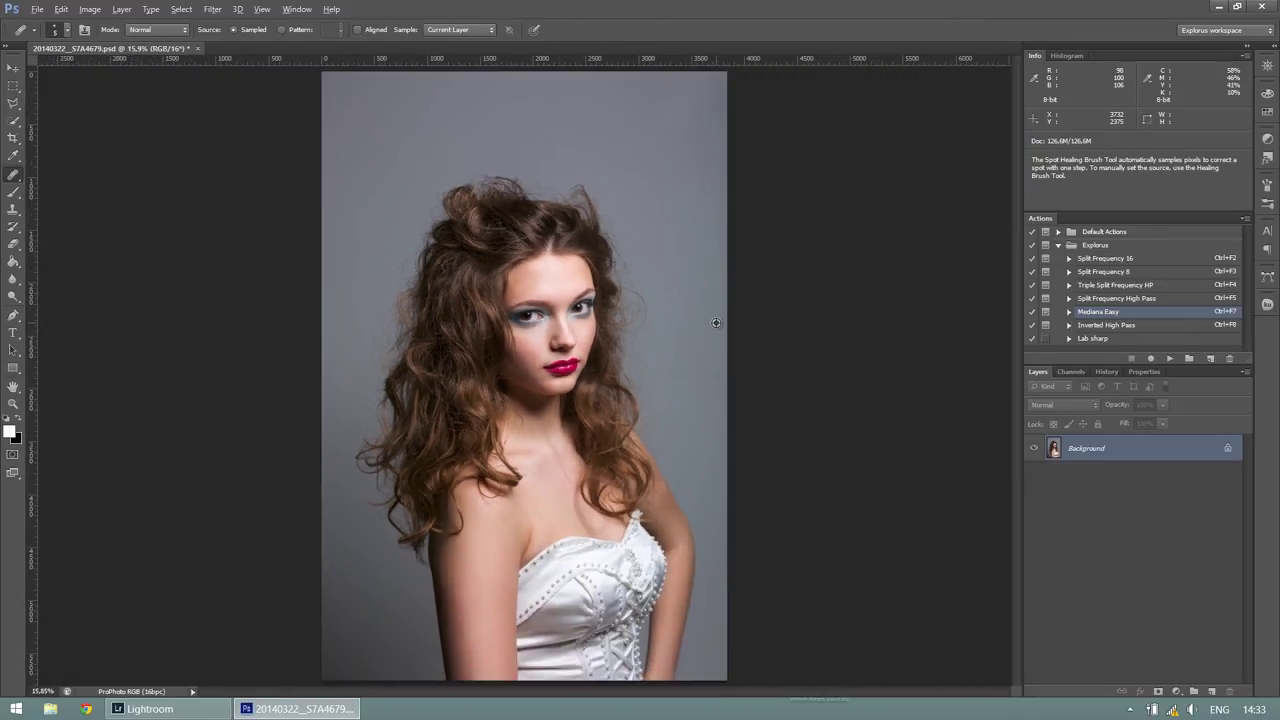
{"action": "scroll", "coordinate": [714, 321], "scroll_direction": "down", "scroll_amount": 1}
{"action": "scroll", "coordinate": [720, 325], "scroll_direction": "down", "scroll_amount": 1}
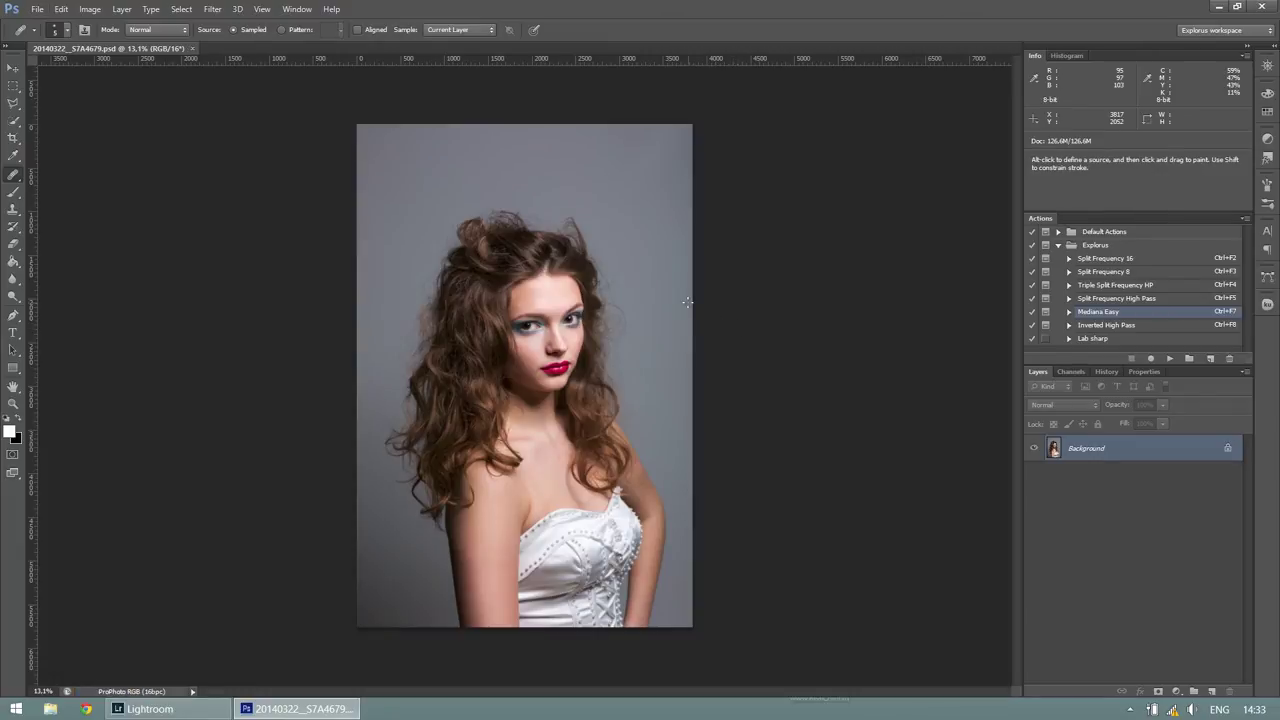
{"action": "left_click", "coordinate": [192, 48]}
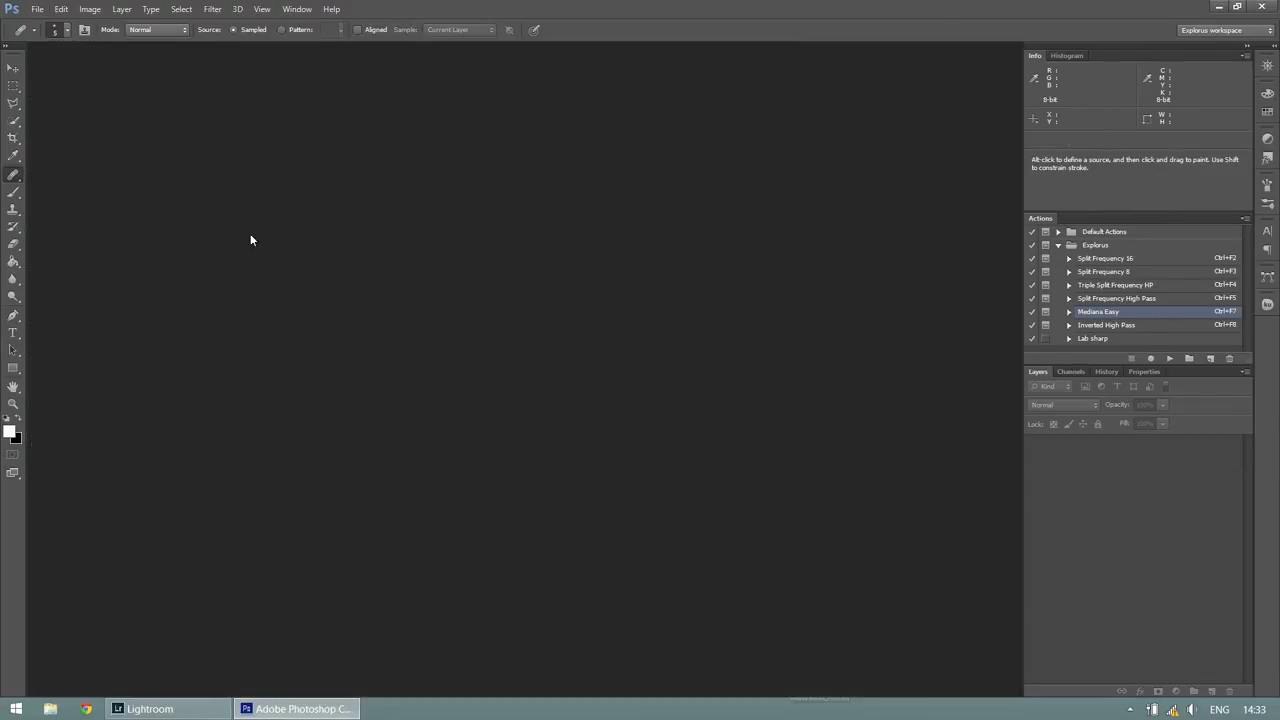
{"action": "left_click", "coordinate": [150, 709]}
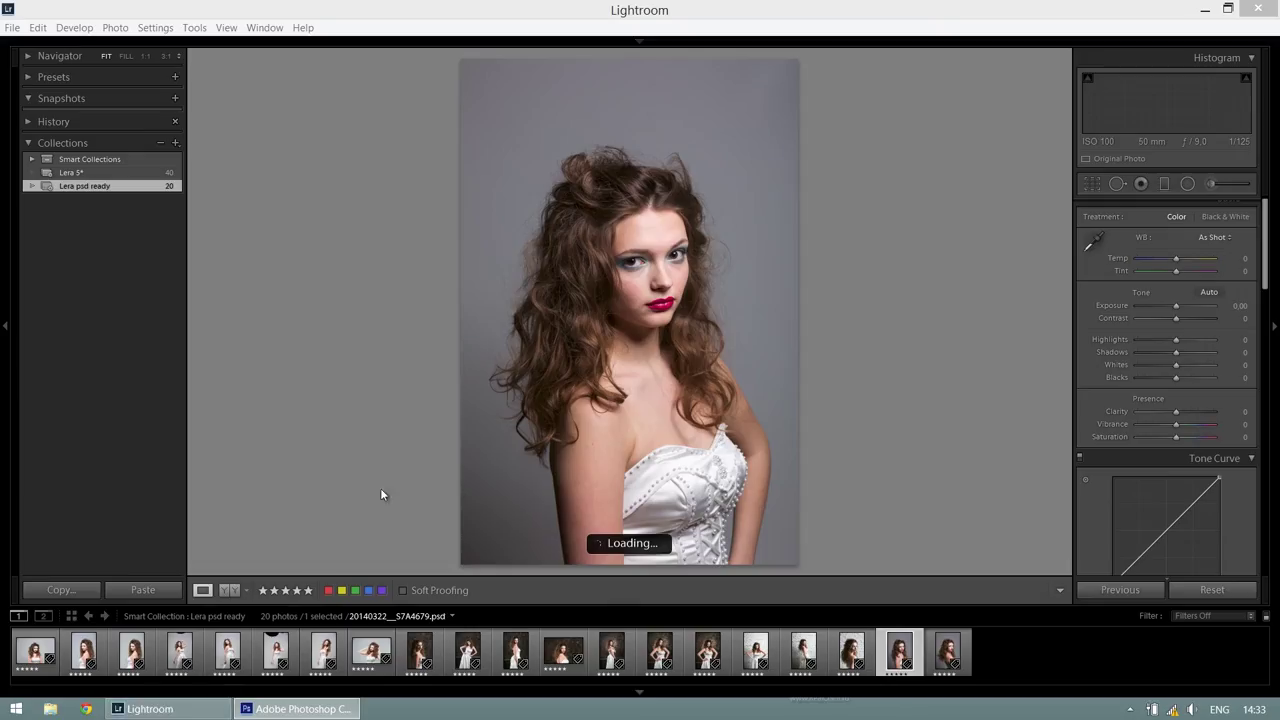
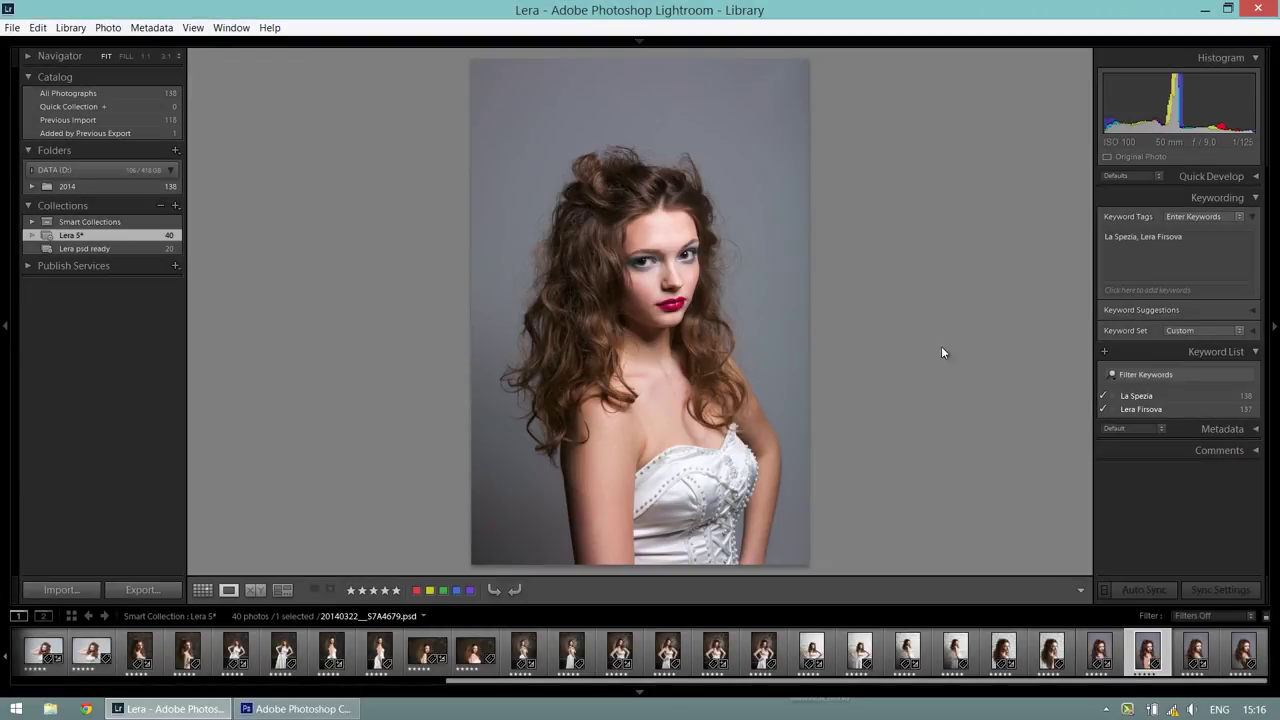
- Compare the two portrait versions side by side in Compare view, then return to Loupe
{"action": "left_click", "coordinate": [1088, 660], "text": "ctrl"}
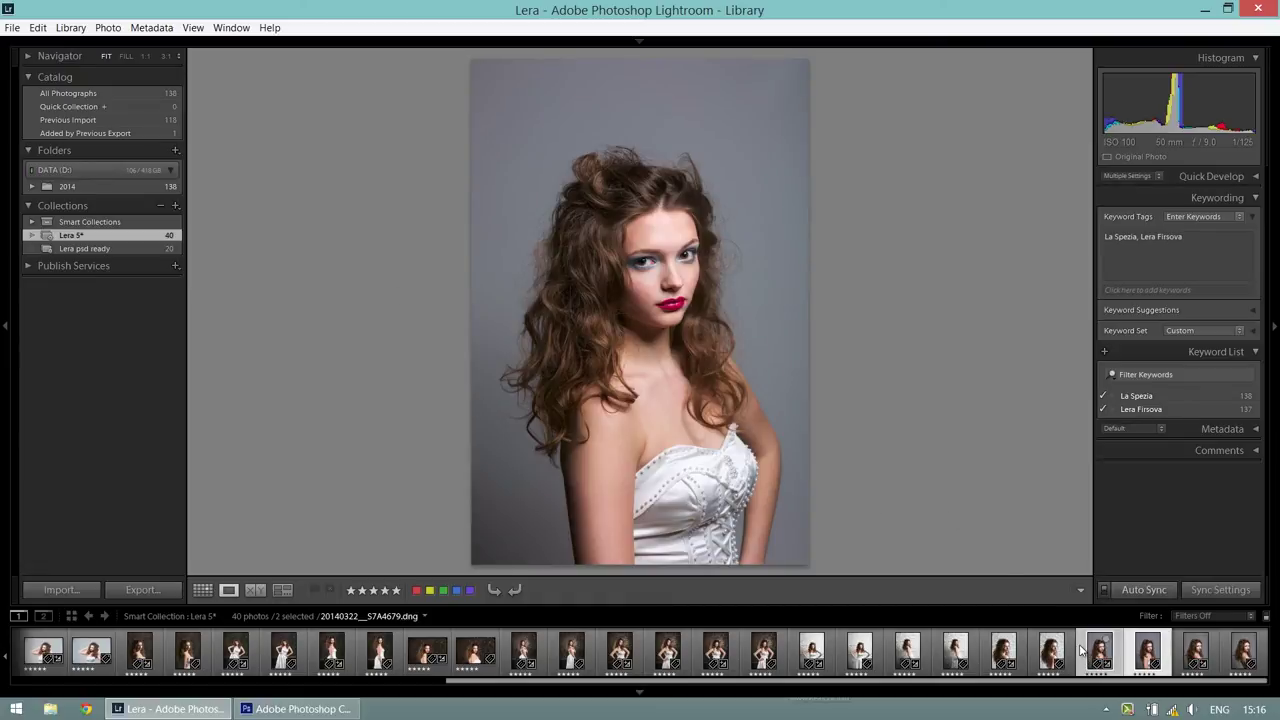
{"action": "left_click", "coordinate": [266, 593]}
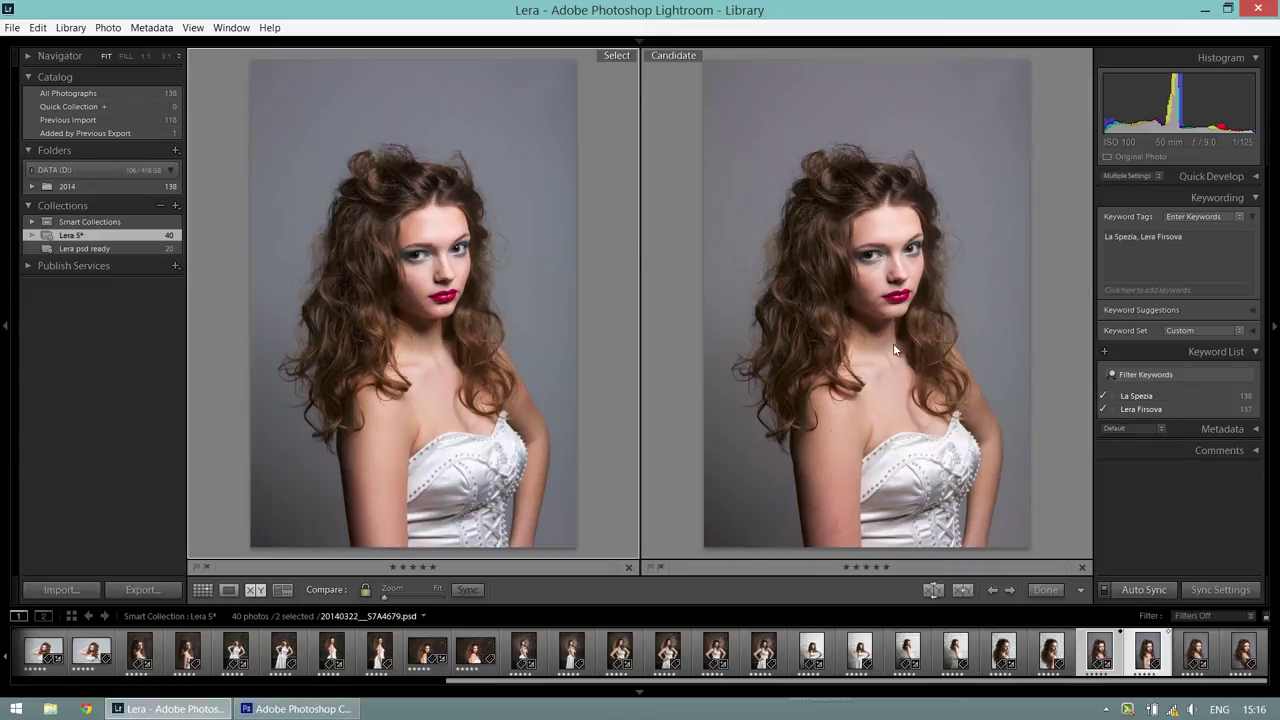
{"action": "left_click", "coordinate": [1100, 652]}
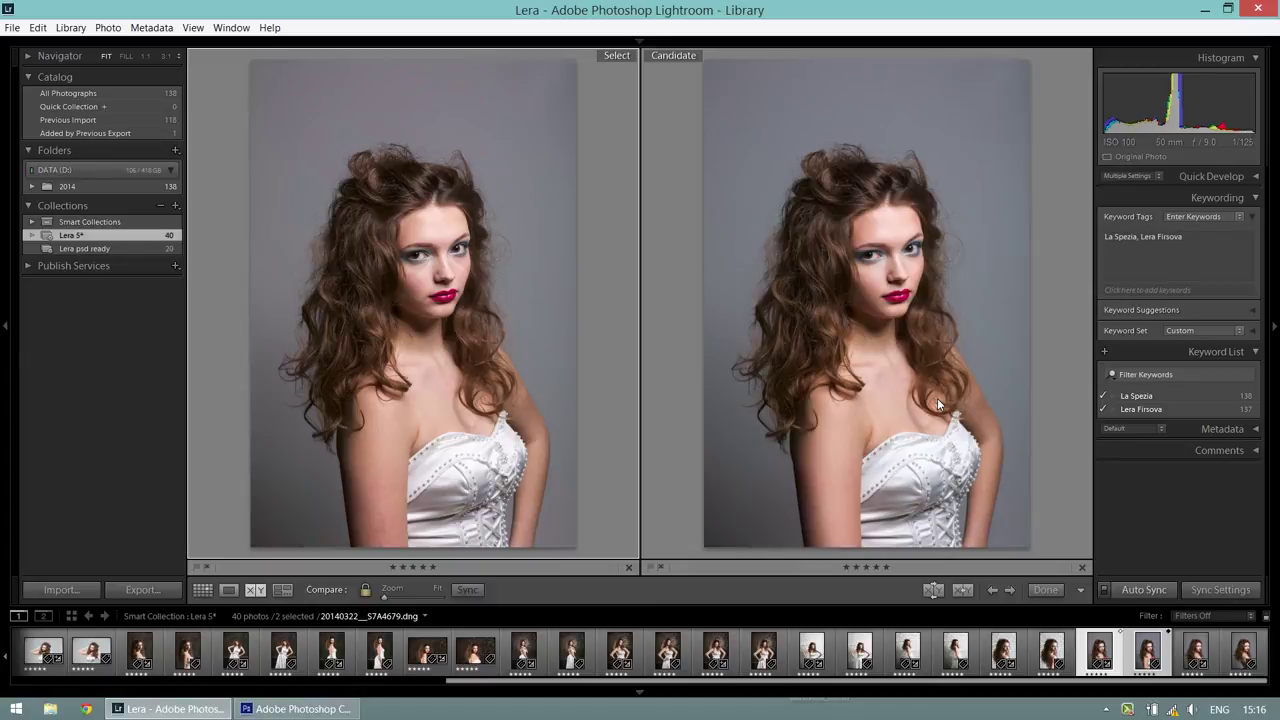
{"action": "left_click", "coordinate": [229, 590]}
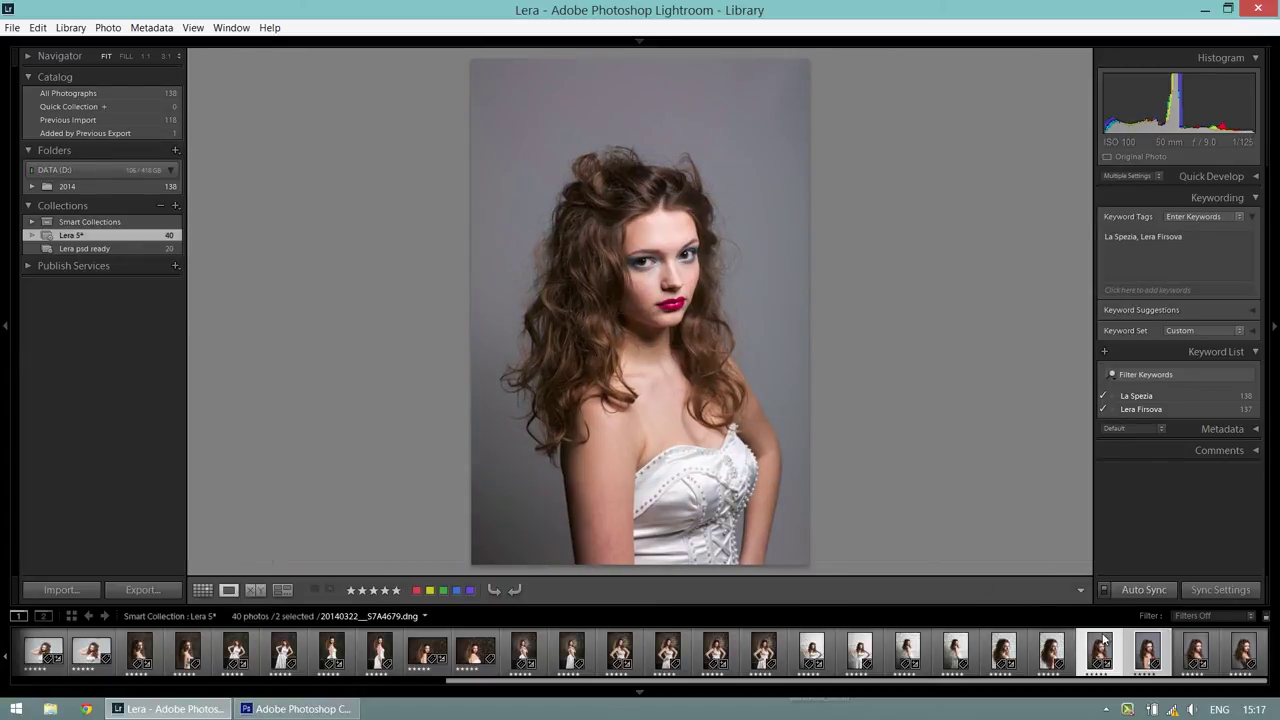
- Open the original 20140322__S7A4679.psd in Photoshop CS6 for editing
{"action": "left_click", "coordinate": [1148, 655]}
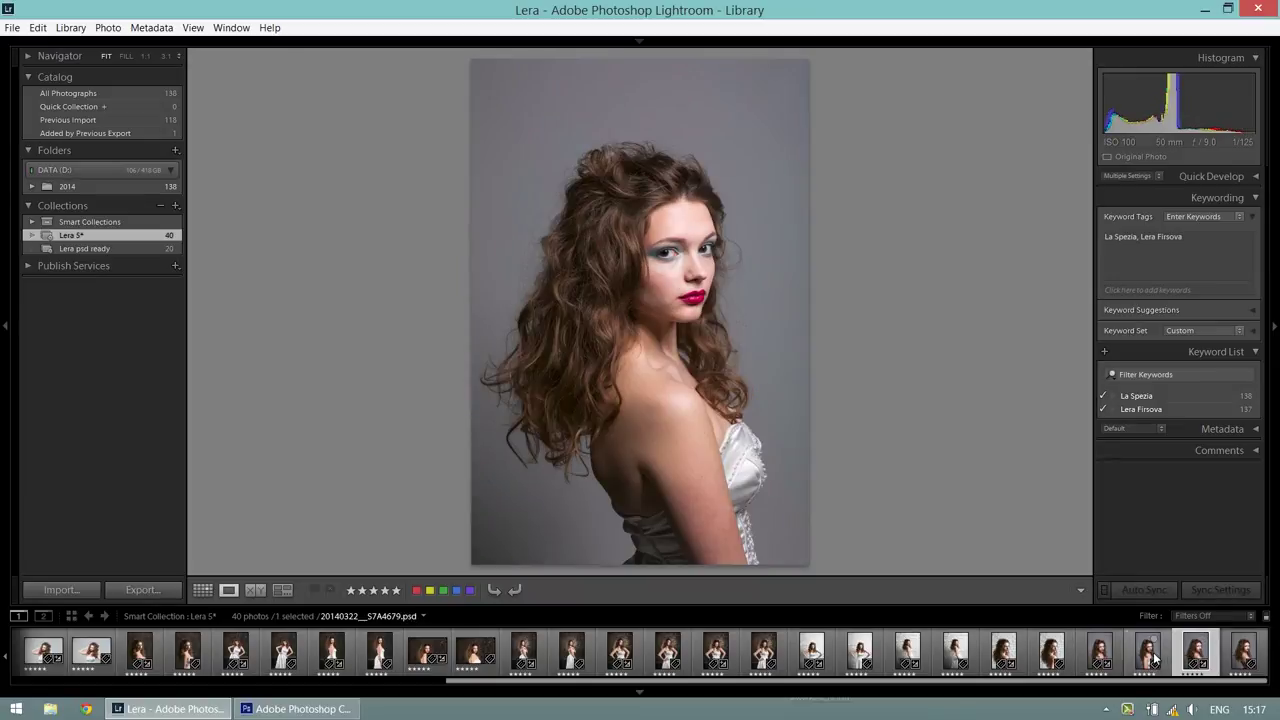
{"action": "right_click", "coordinate": [1148, 655]}
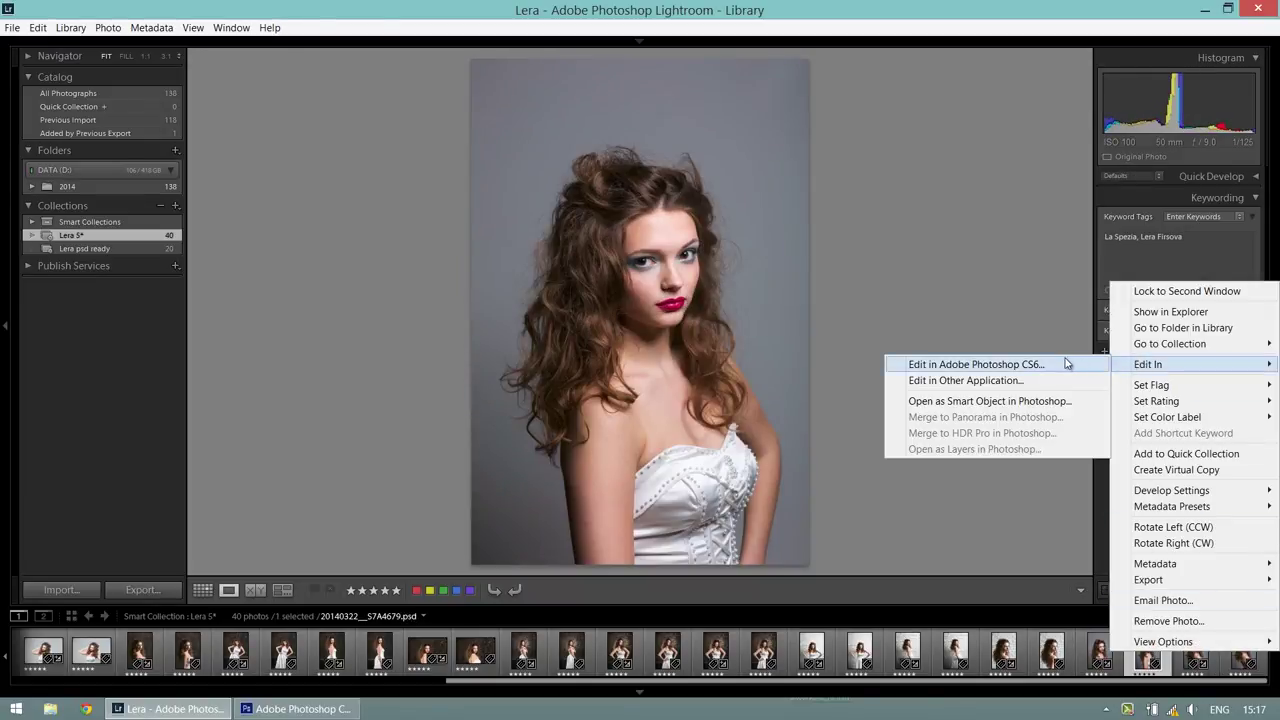
{"action": "mouse_move", "coordinate": [1148, 364]}
{"action": "left_click", "coordinate": [1055, 364]}
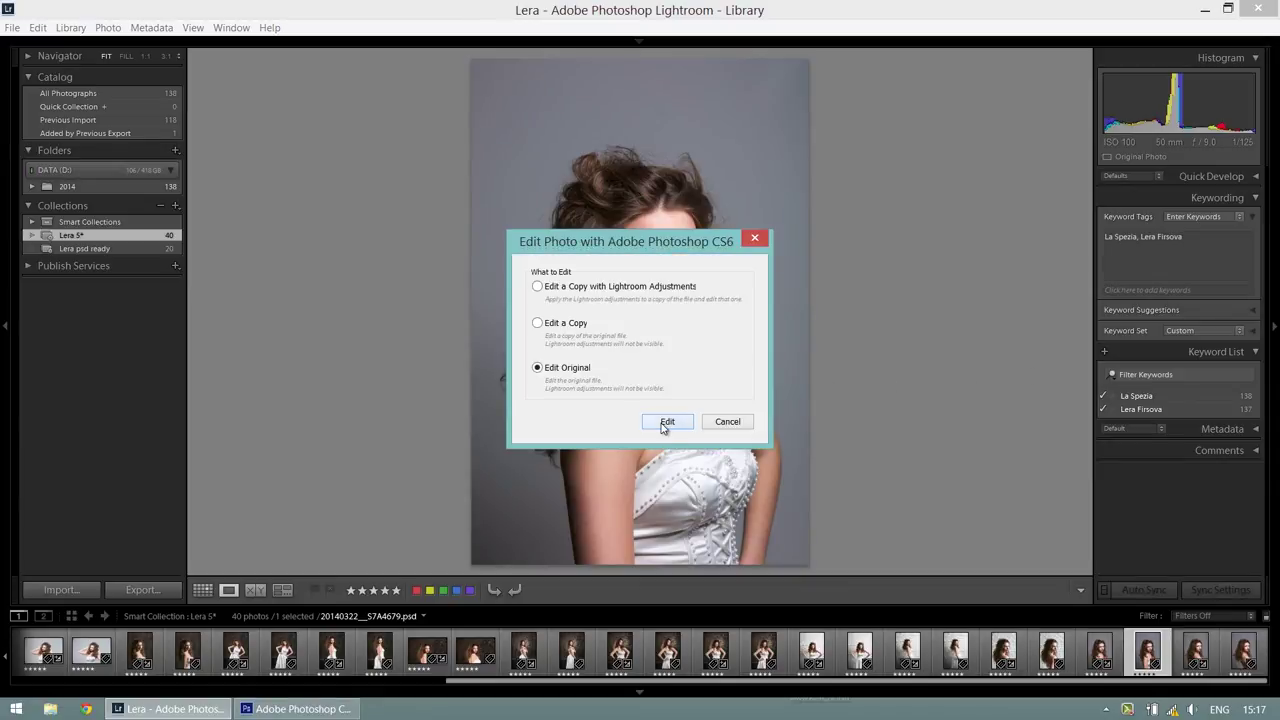
{"action": "left_click", "coordinate": [663, 423]}
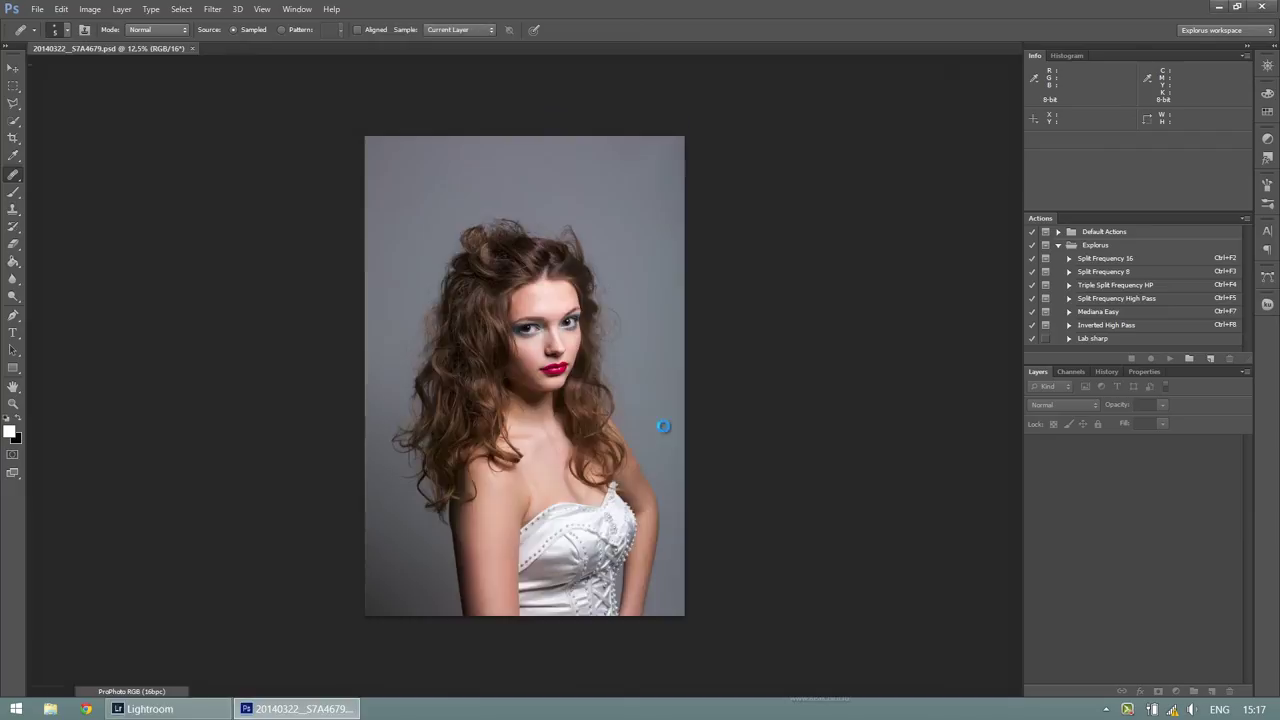
- In Liquify, zoom in and Forward Warp the skin where the arm meets the dress
{"action": "left_click", "coordinate": [214, 10]}
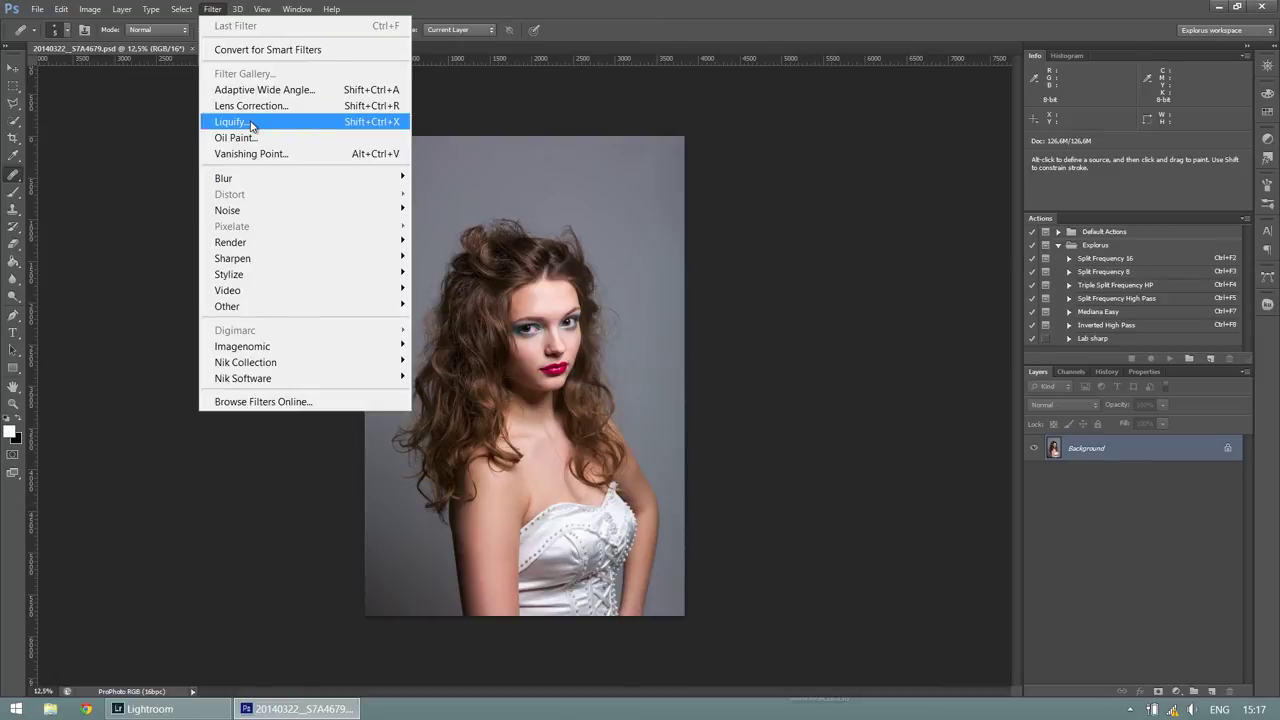
{"action": "left_click", "coordinate": [251, 123]}
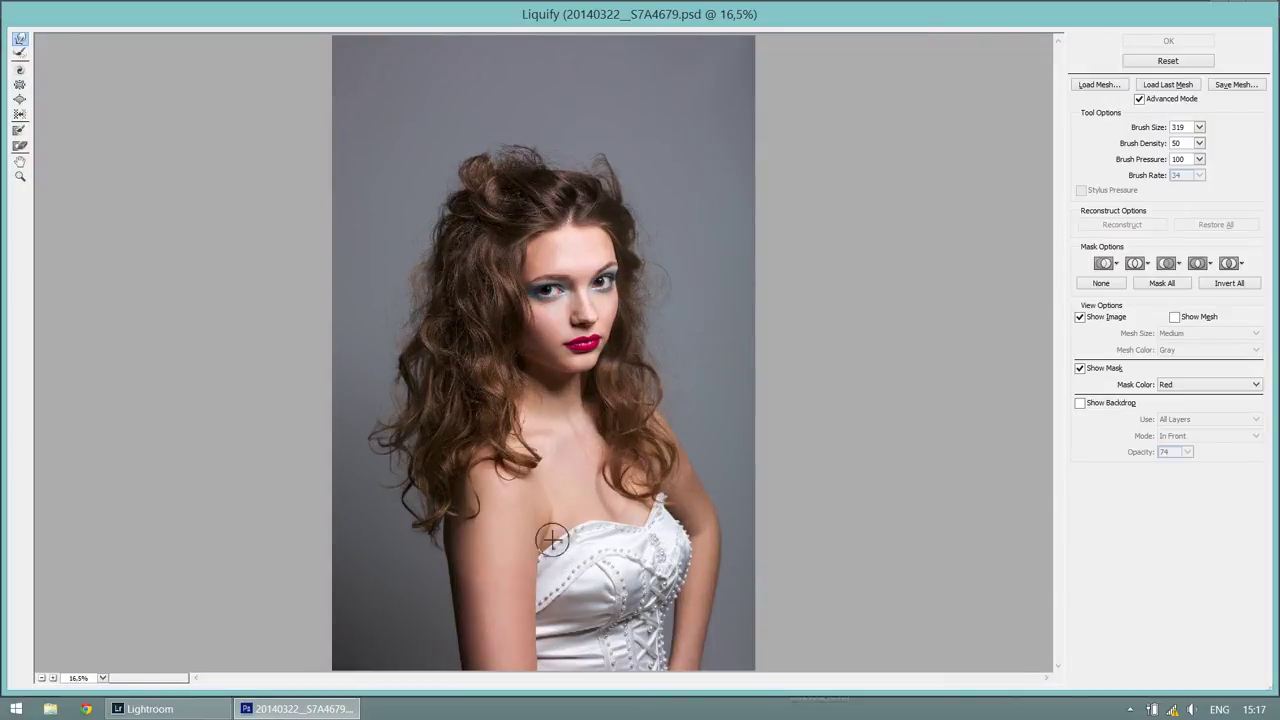
{"action": "left_click", "coordinate": [20, 177]}
{"action": "left_click_drag", "start_coordinate": [442, 451], "coordinate": [621, 586]}
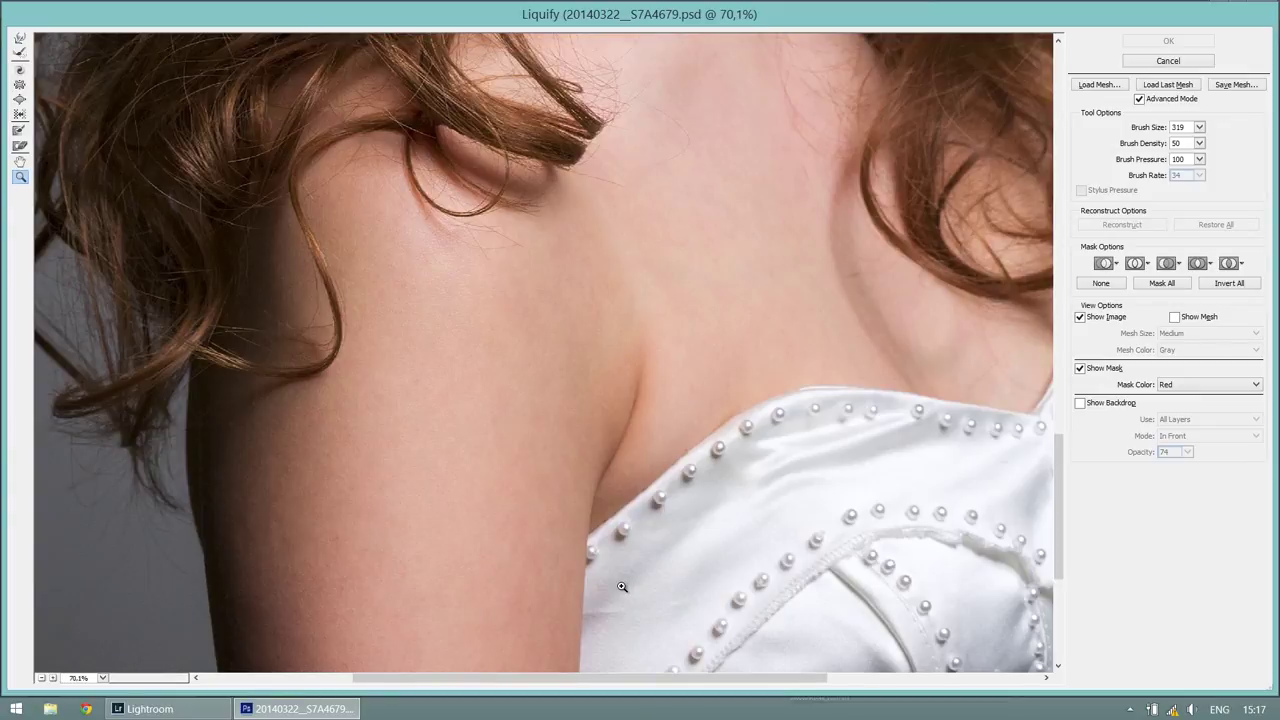
{"action": "left_click", "coordinate": [20, 38]}
{"action": "mouse_move", "coordinate": [624, 389]}
{"action": "left_mouse_down"}
{"action": "mouse_move", "coordinate": [709, 397]}
{"action": "mouse_move", "coordinate": [669, 380]}
{"action": "left_mouse_up"}
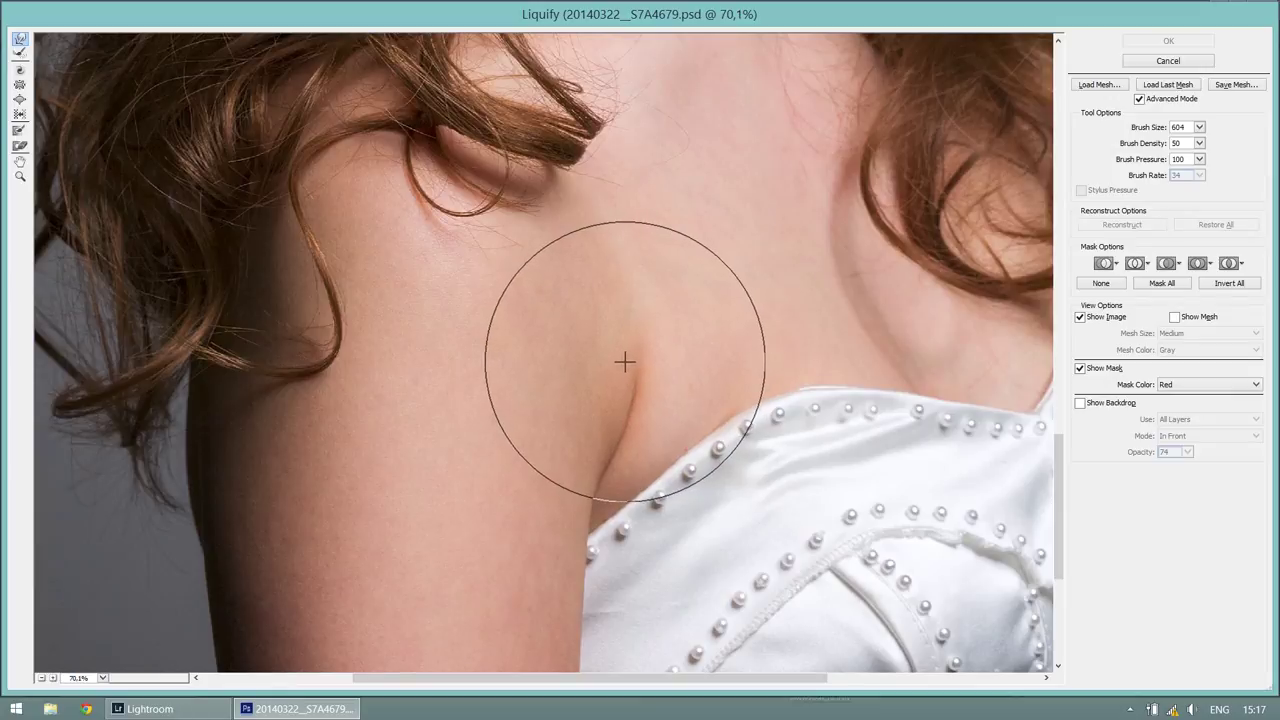
{"action": "mouse_move", "coordinate": [620, 357]}
{"action": "left_mouse_down"}
{"action": "mouse_move", "coordinate": [651, 374]}
{"action": "mouse_move", "coordinate": [611, 375]}
{"action": "mouse_move", "coordinate": [614, 400]}
{"action": "mouse_move", "coordinate": [714, 411]}
{"action": "left_mouse_up"}
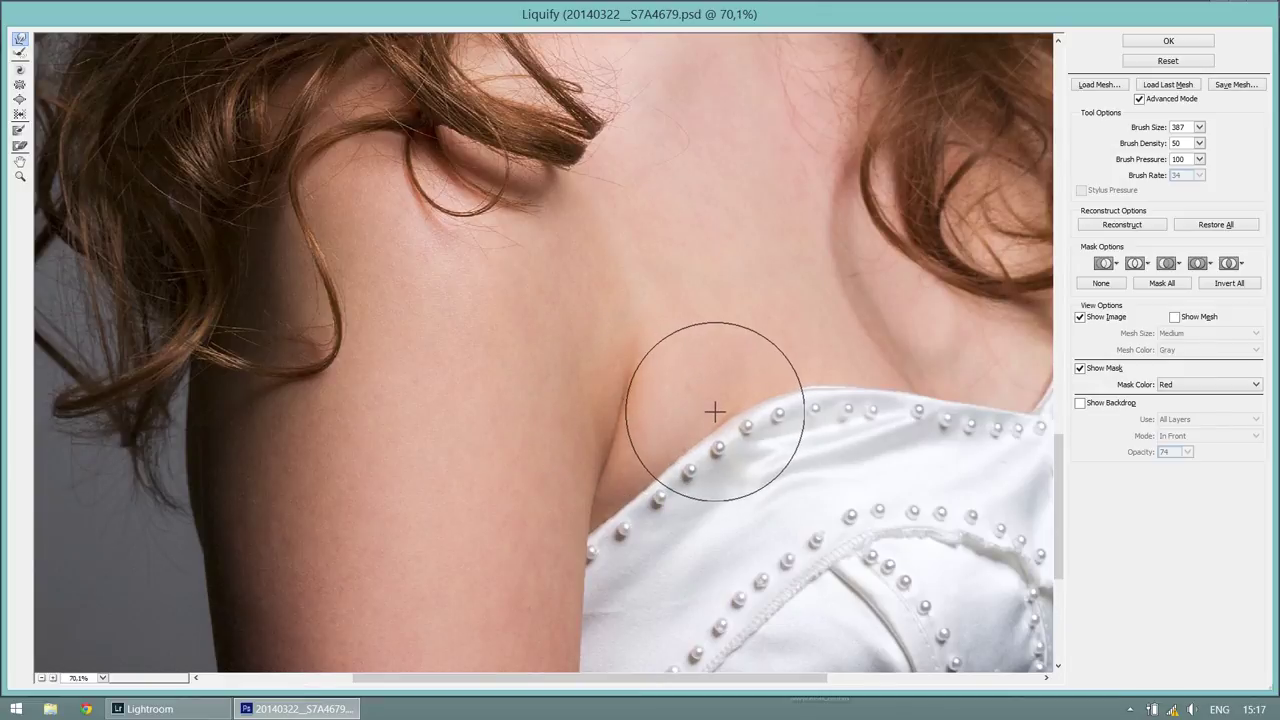
- Reshape the dress bodice peak and left cup, apply Liquify, and compare before/after
{"action": "left_click", "coordinate": [20, 176]}
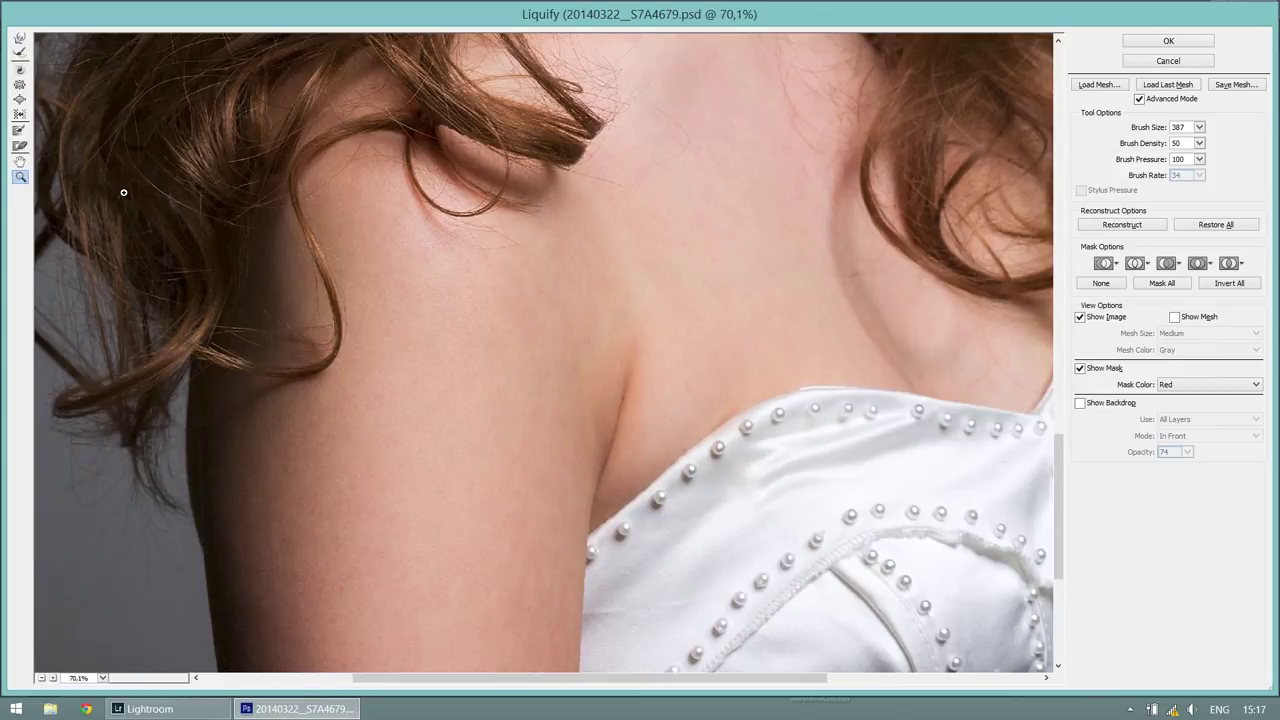
{"action": "left_click", "coordinate": [501, 301], "text": "alt"}
{"action": "left_click", "coordinate": [648, 490], "text": "alt"}
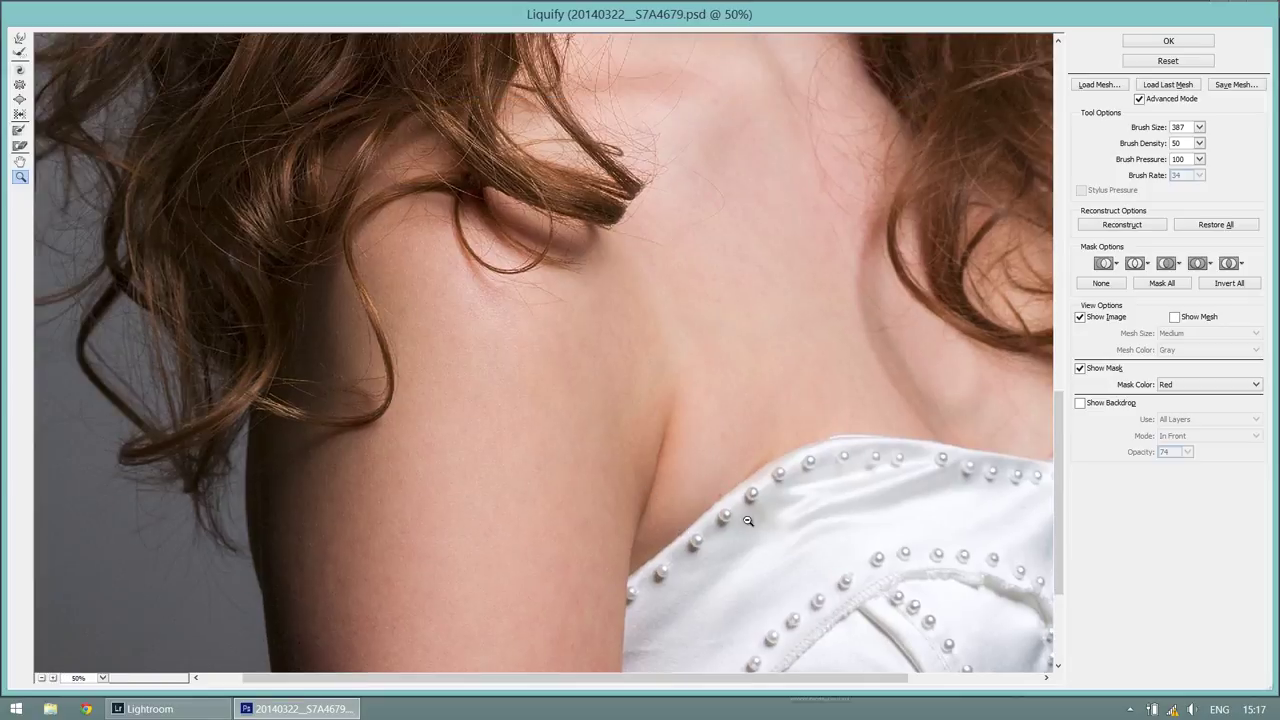
{"action": "left_click", "coordinate": [955, 580], "text": "alt"}
{"action": "left_click", "coordinate": [833, 507], "text": "alt"}
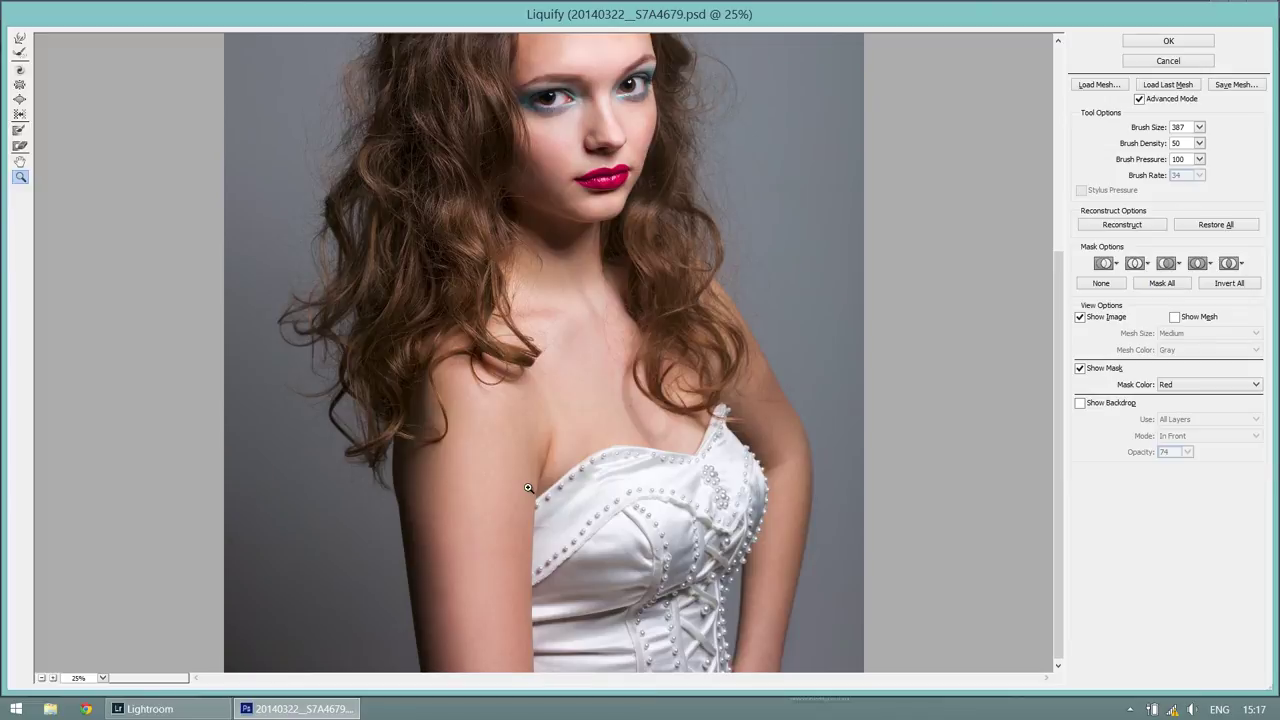
{"action": "left_click", "coordinate": [20, 39]}
{"action": "key", "text": "bracketright"}
{"action": "key", "text": "bracketright"}
{"action": "key", "text": "bracketright"}
{"action": "key", "text": "bracketright"}
{"action": "key", "text": "bracketright"}
{"action": "key", "text": "bracketright"}
{"action": "key", "text": "bracketright"}
{"action": "key", "text": "bracketright"}
{"action": "key", "text": "bracketright"}
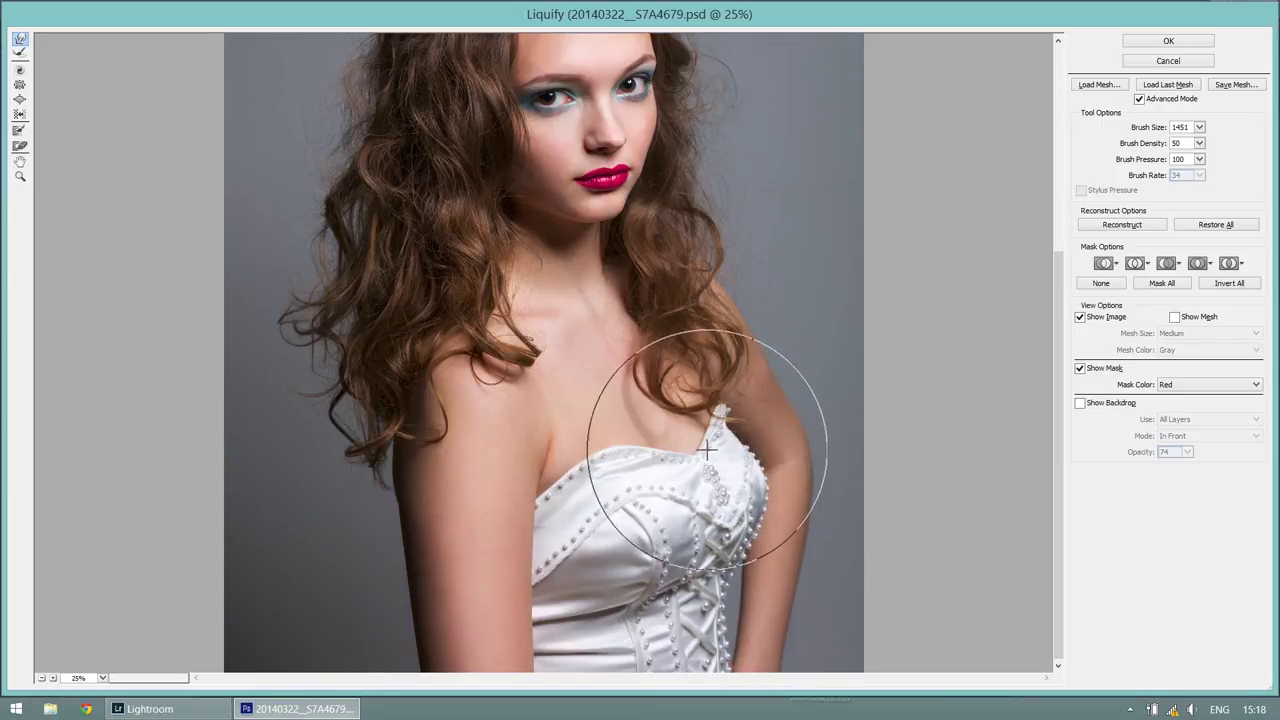
{"action": "left_click_drag", "start_coordinate": [686, 423], "coordinate": [624, 427]}
{"action": "left_click_drag", "start_coordinate": [729, 443], "coordinate": [706, 391]}
{"action": "left_click_drag", "start_coordinate": [615, 461], "coordinate": [614, 456]}
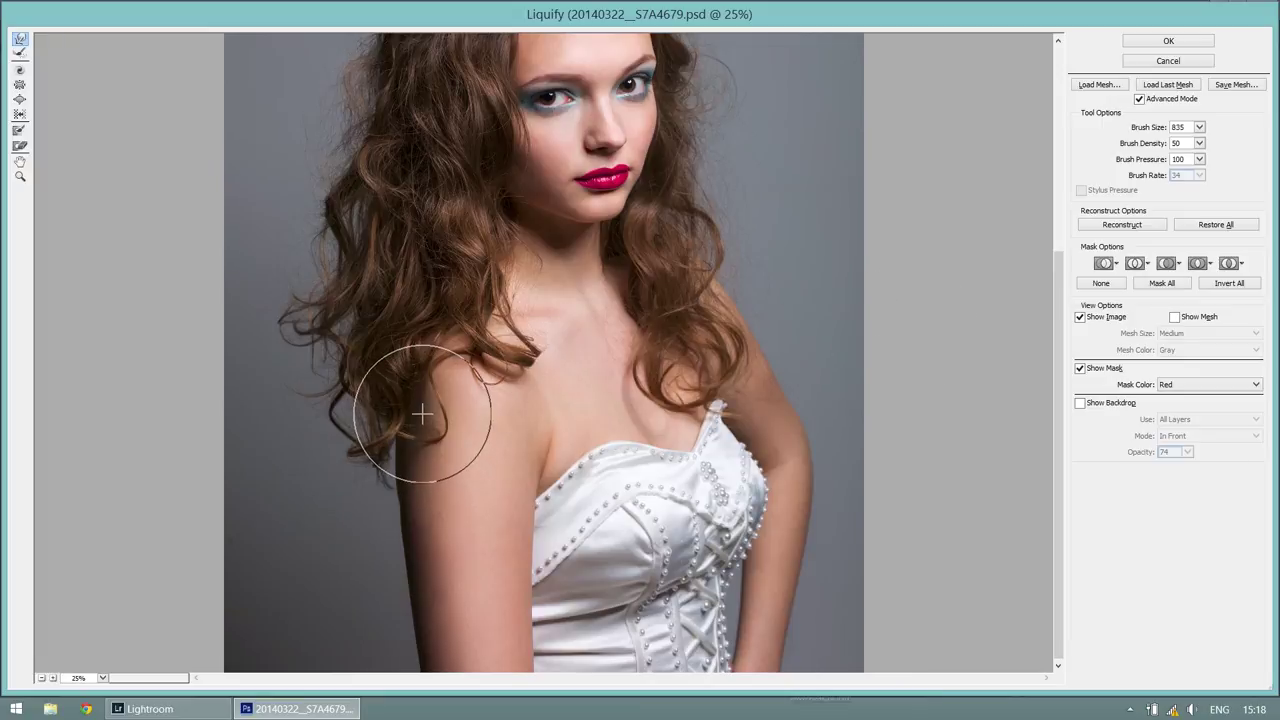
{"action": "left_click", "coordinate": [1188, 41]}
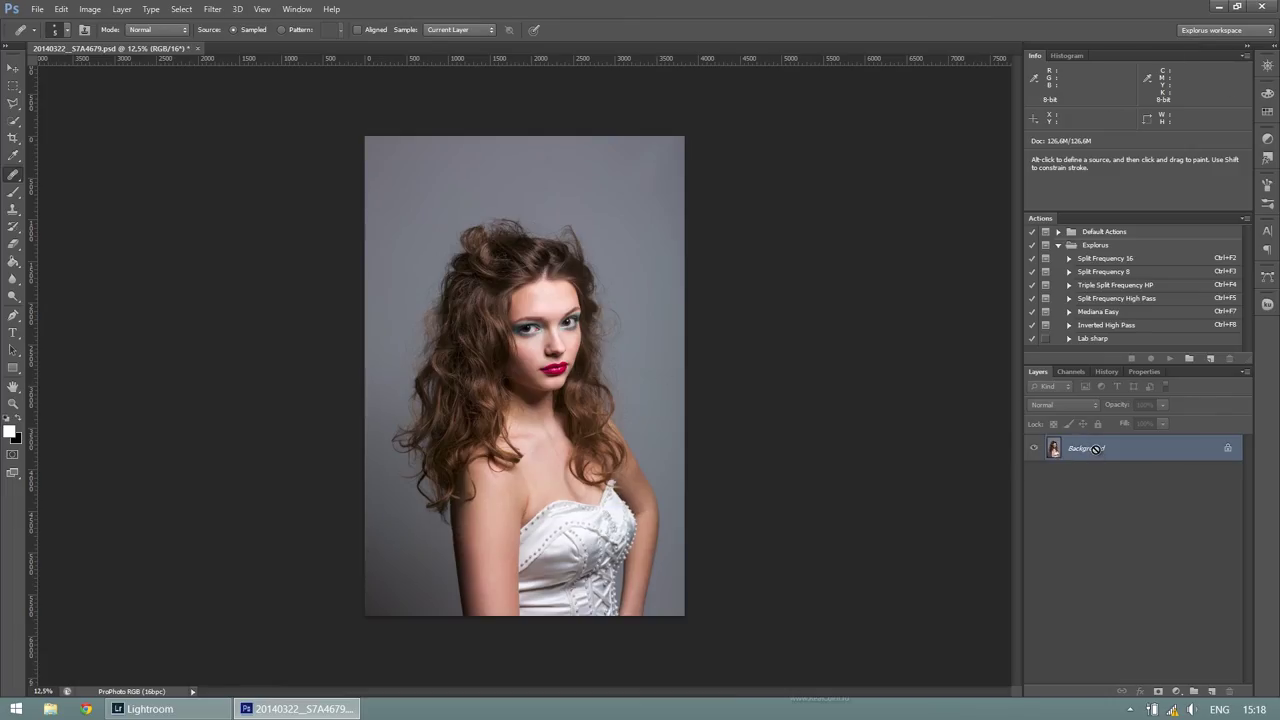
{"action": "key", "text": "ctrl+z"}
{"action": "key", "text": "ctrl+z"}
{"action": "key", "text": "ctrl+z"}
{"action": "key", "text": "ctrl+z"}
{"action": "key", "text": "ctrl+z"}
- Close the liquified PSD in Photoshop and go back to Lightroom
{"action": "left_click", "coordinate": [192, 48]}
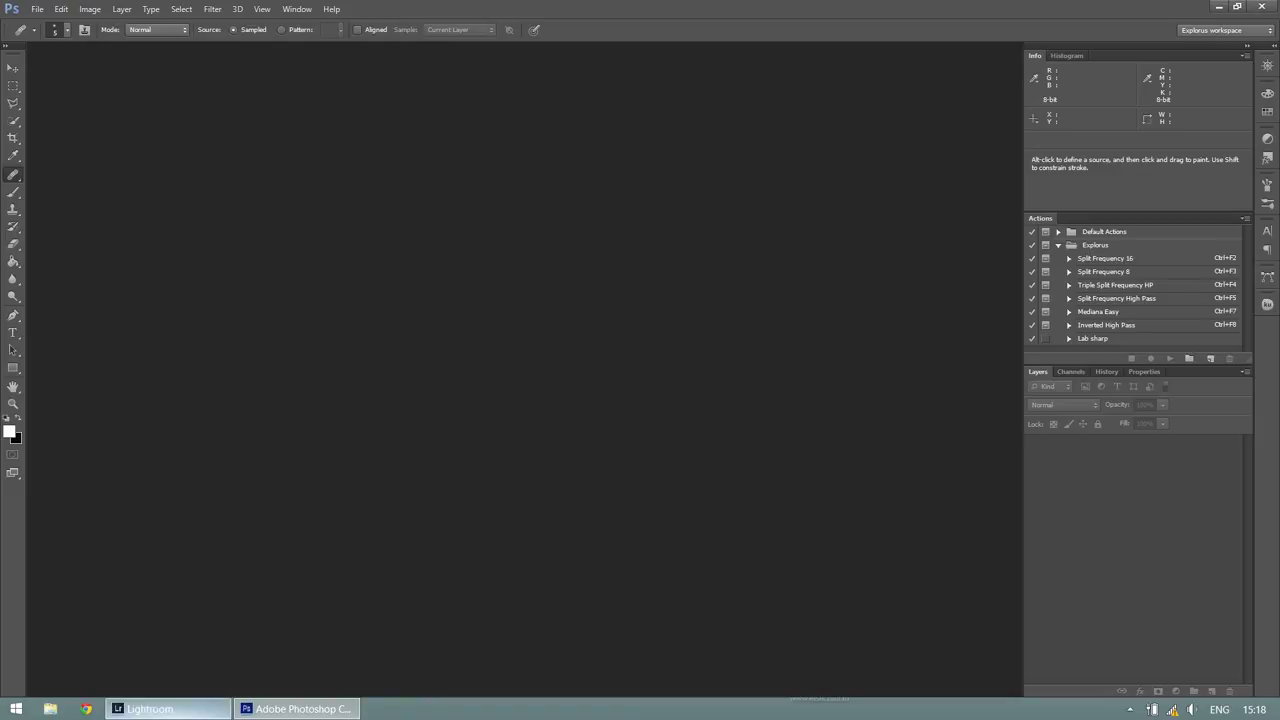
{"action": "left_click", "coordinate": [150, 709]}
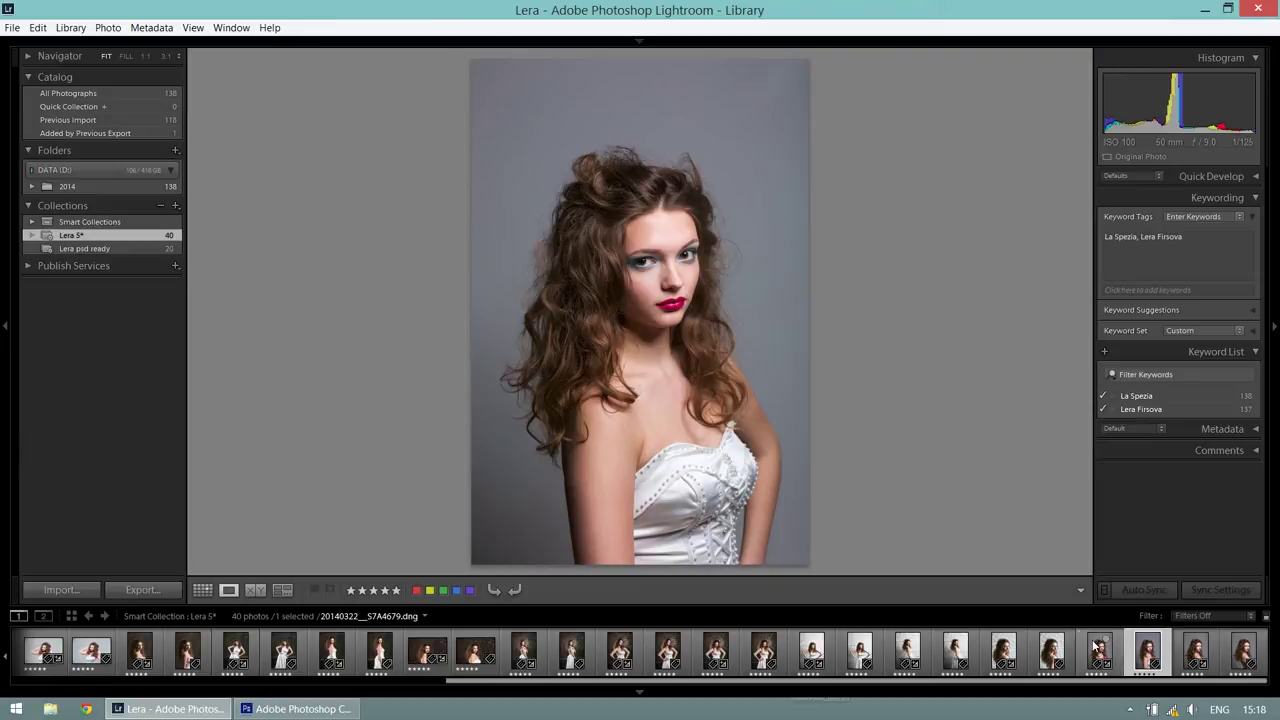
- Crop the PSD portrait in Develop from the top-left and lower-right corners
{"action": "left_click", "coordinate": [1133, 645]}
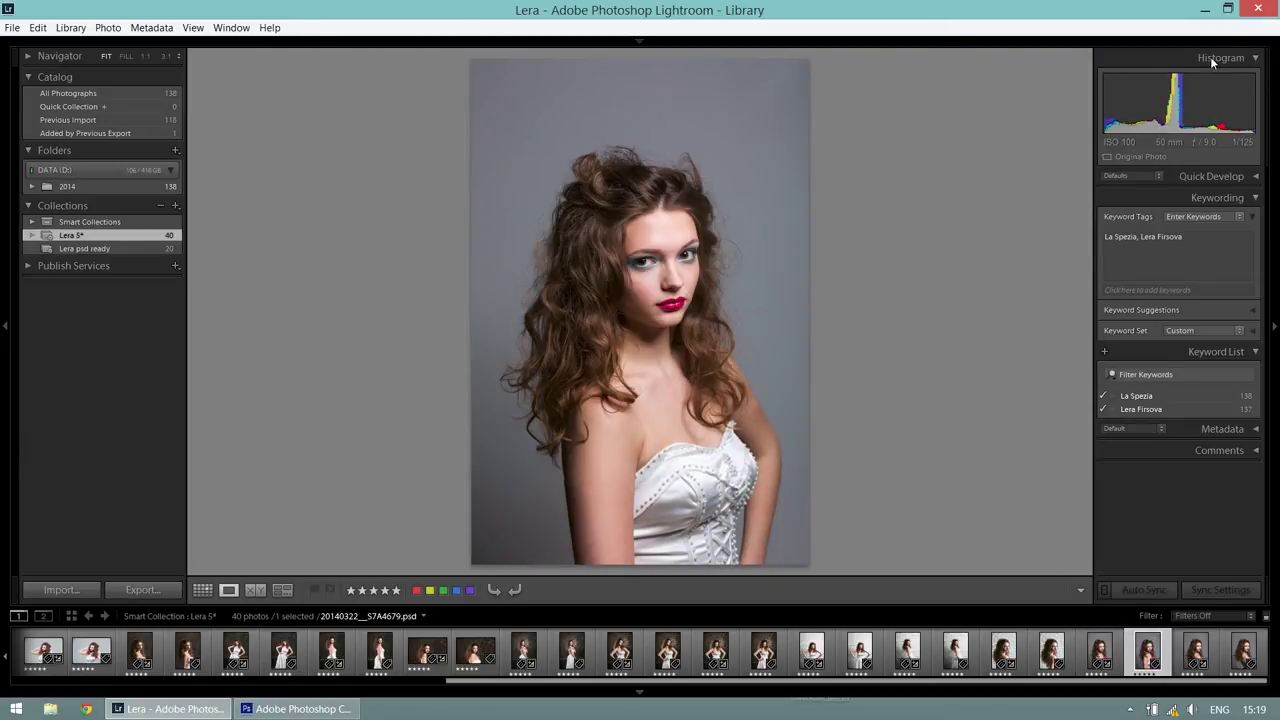
{"action": "left_click", "coordinate": [1238, 66]}
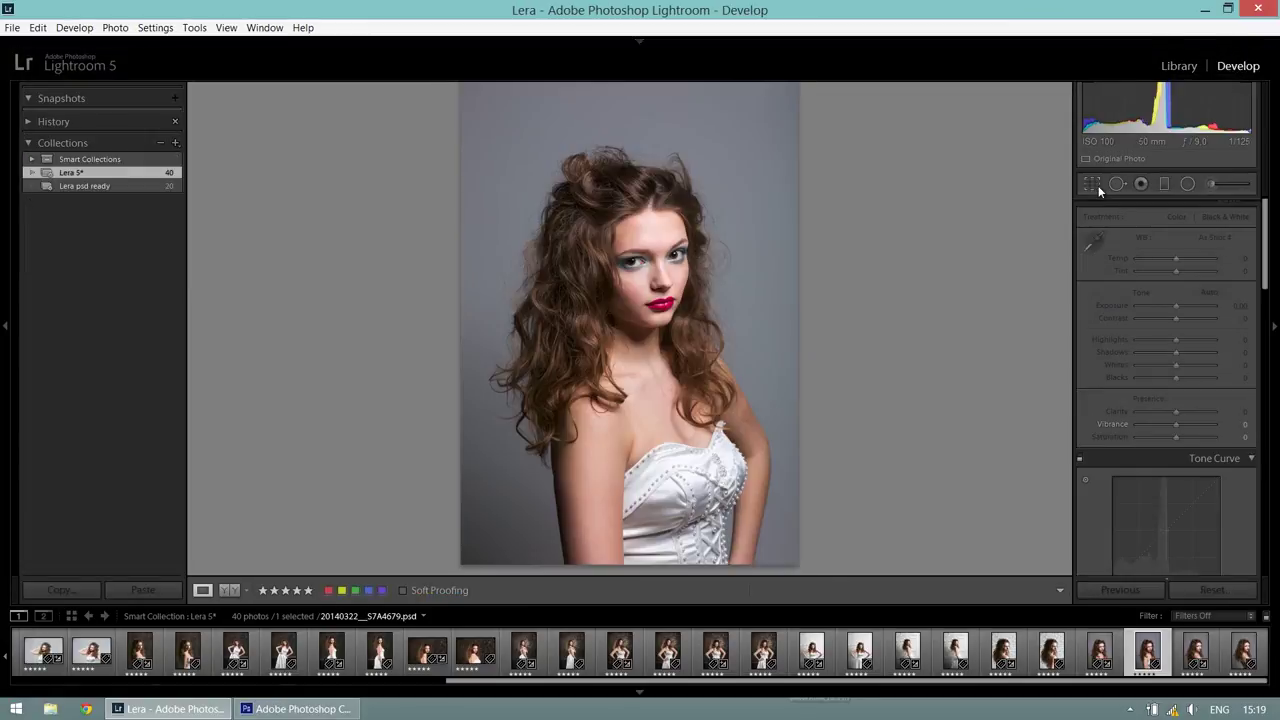
{"action": "key", "text": "ctrl+shift+f"}
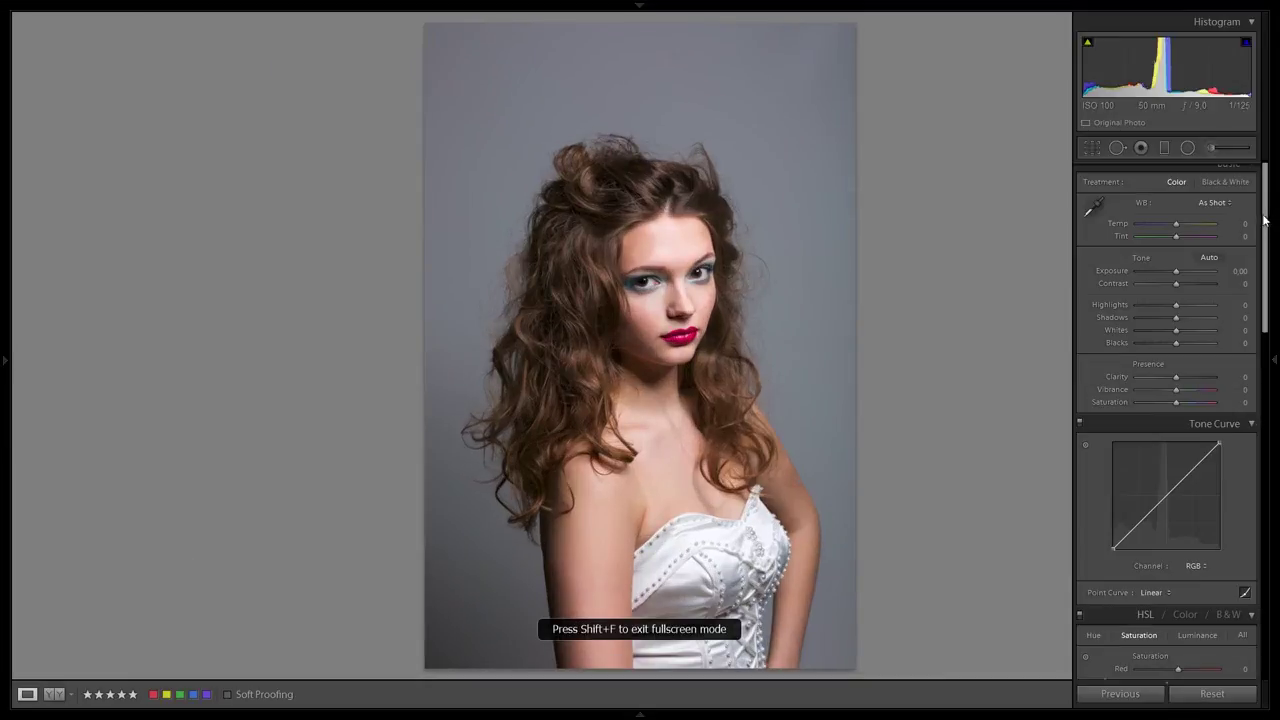
{"action": "left_click", "coordinate": [1091, 148]}
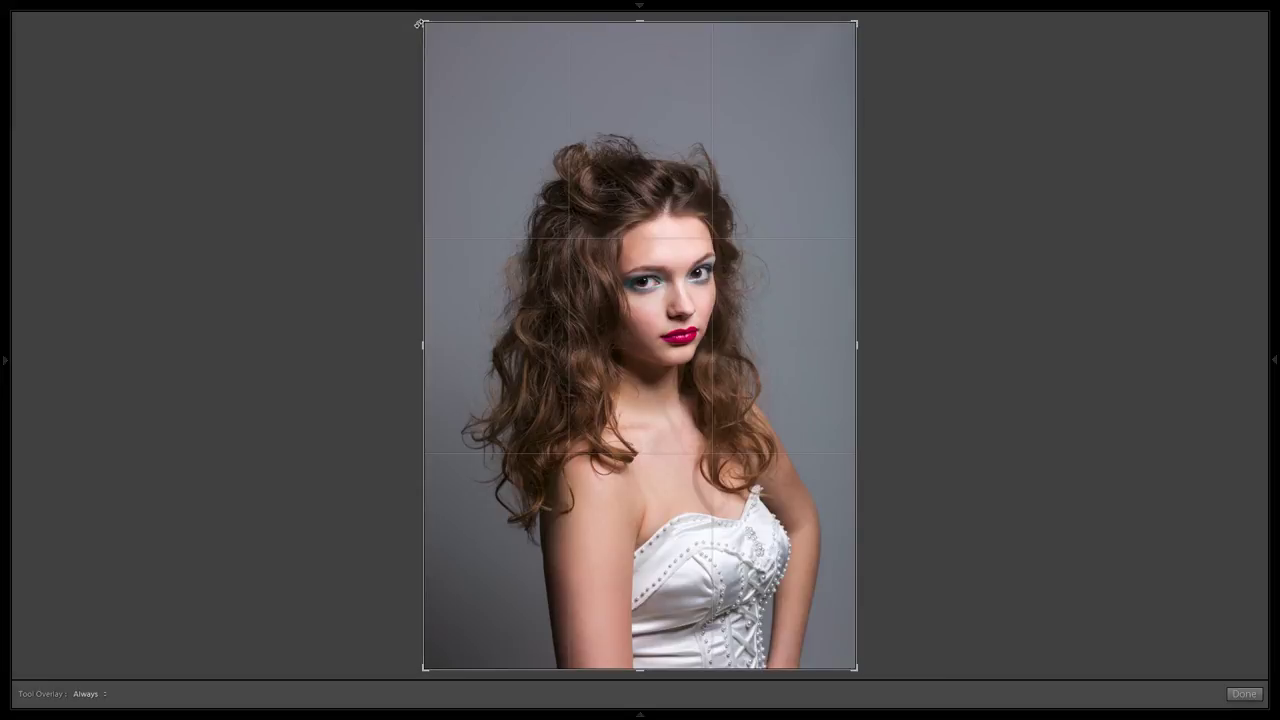
{"action": "left_click_drag", "start_coordinate": [419, 22], "coordinate": [438, 43]}
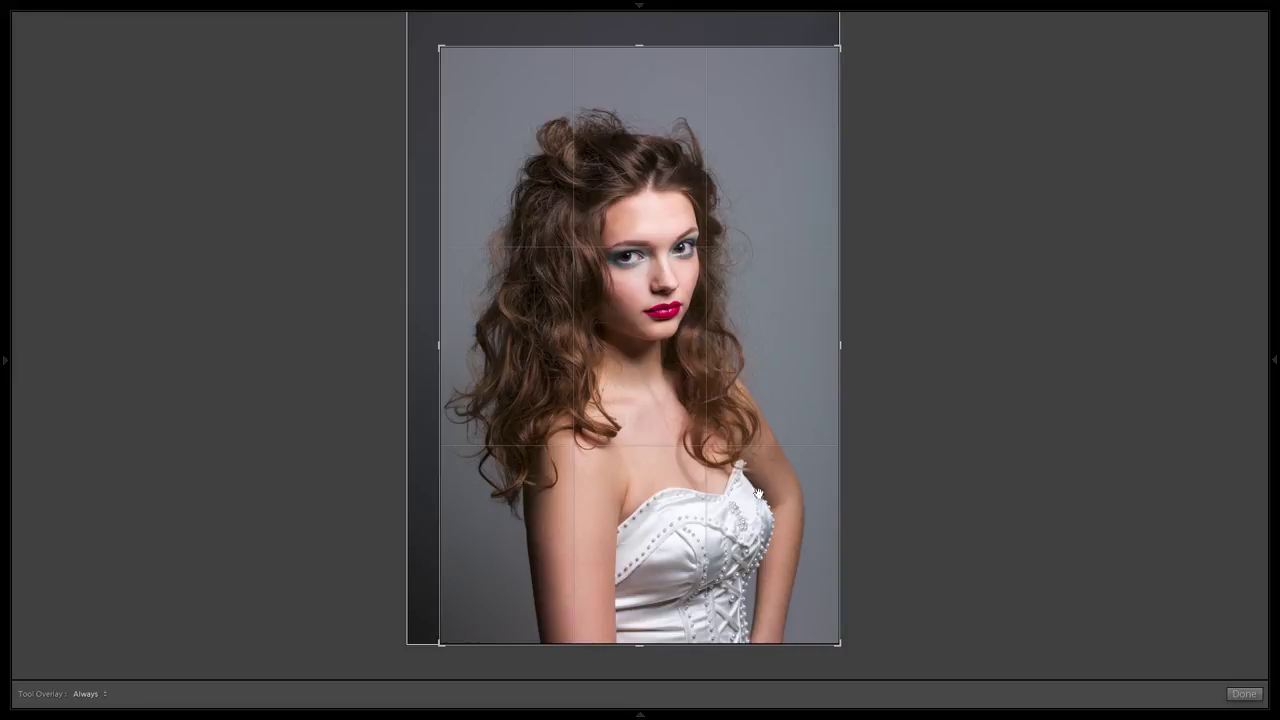
{"action": "left_click_drag", "start_coordinate": [840, 644], "coordinate": [834, 637]}
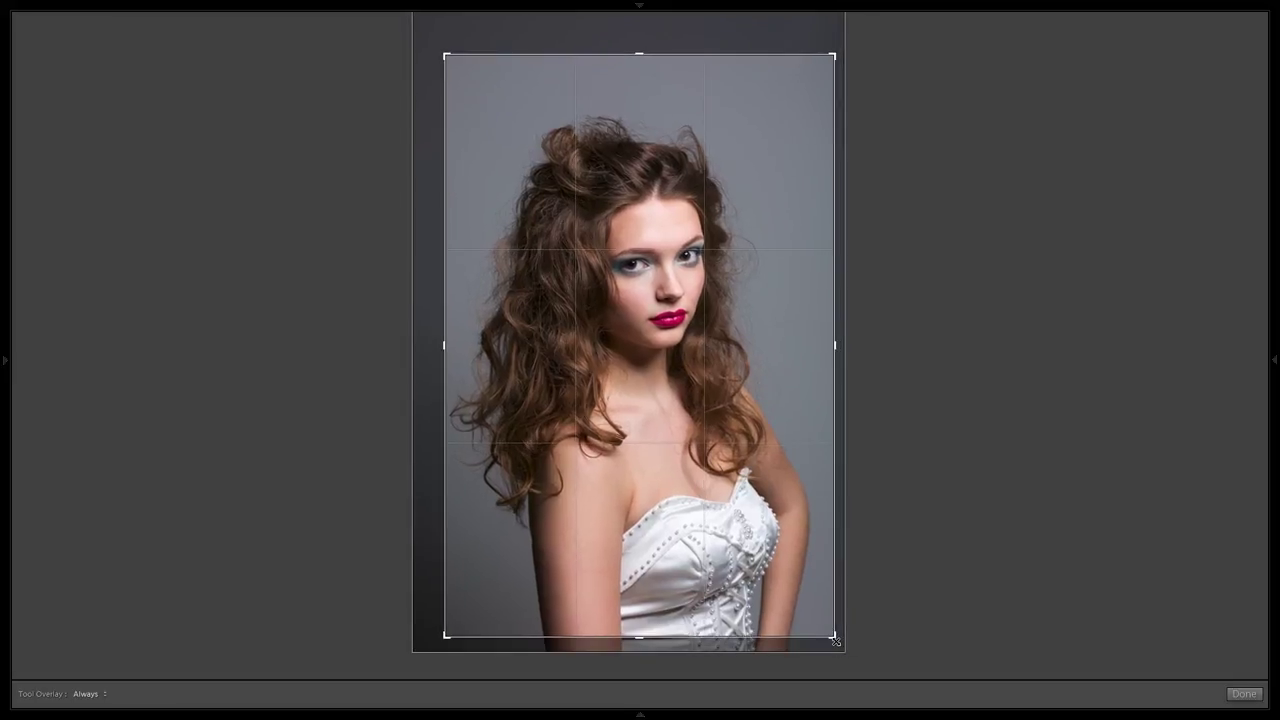
{"action": "double_click", "coordinate": [738, 355]}
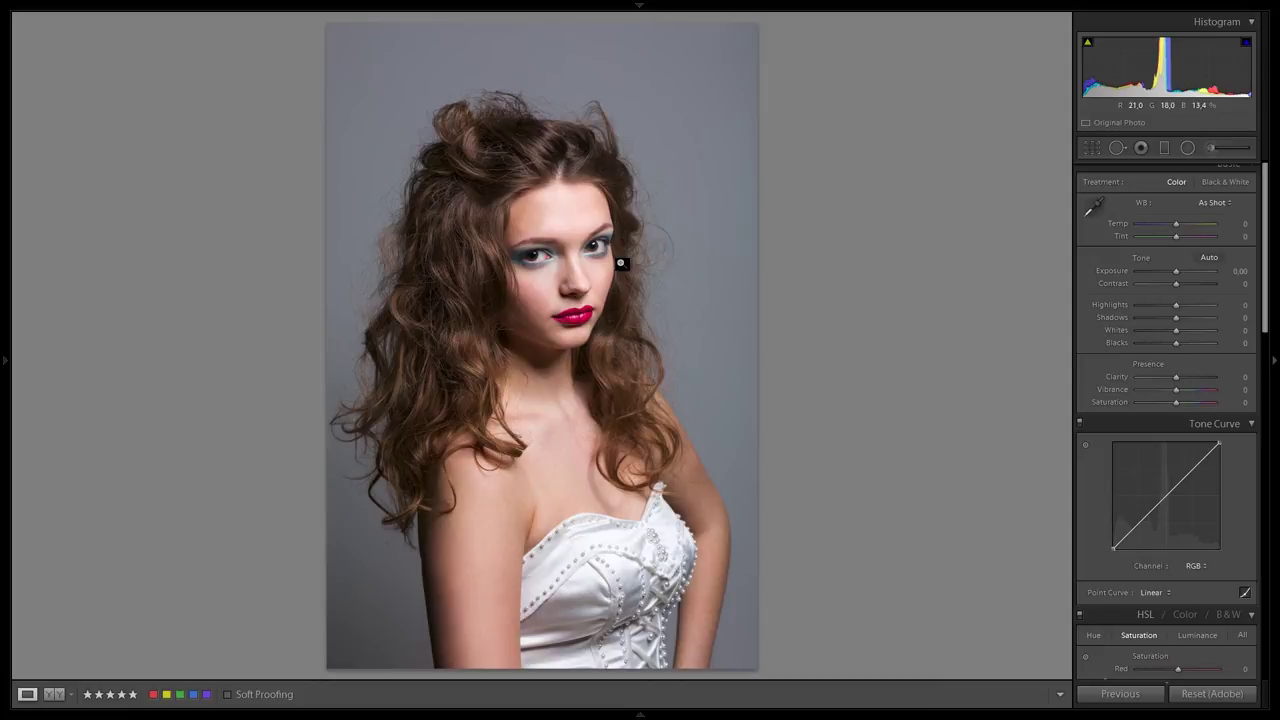
- Exit full-screen, give the photo a green label, and open the Lera psd ready collection
{"action": "key", "text": "shift+f"}
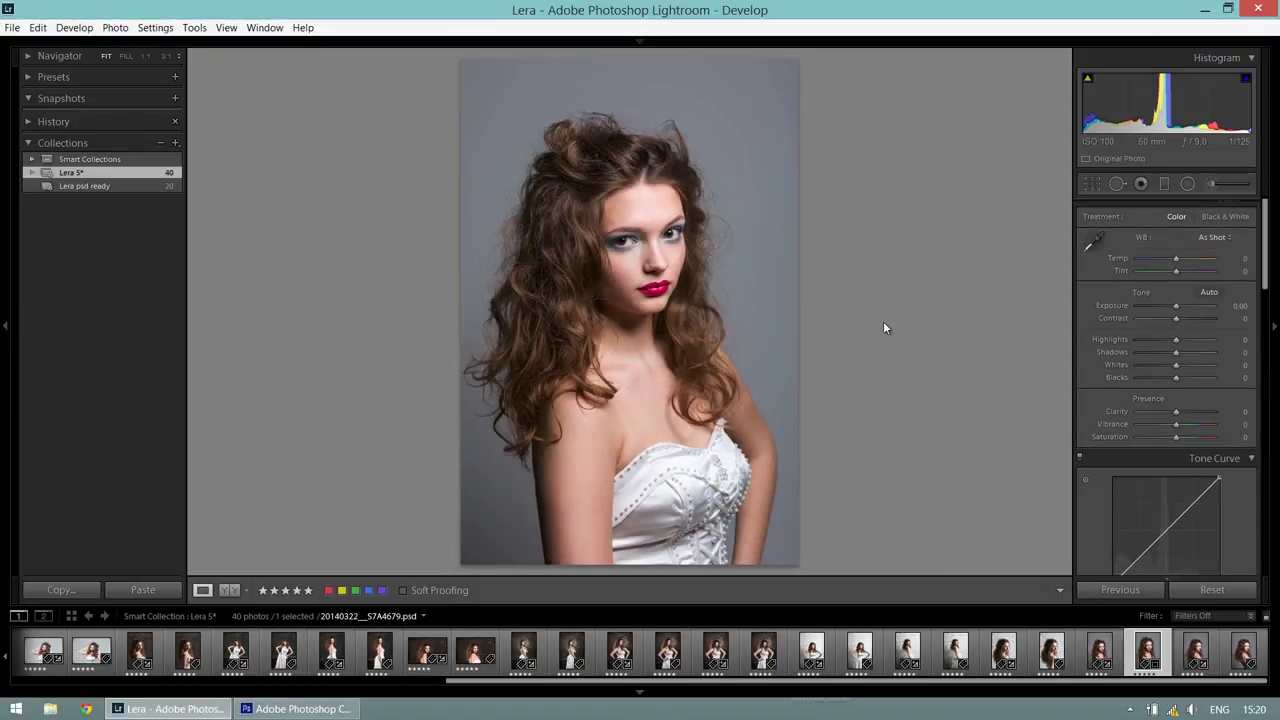
{"action": "left_click", "coordinate": [355, 591]}
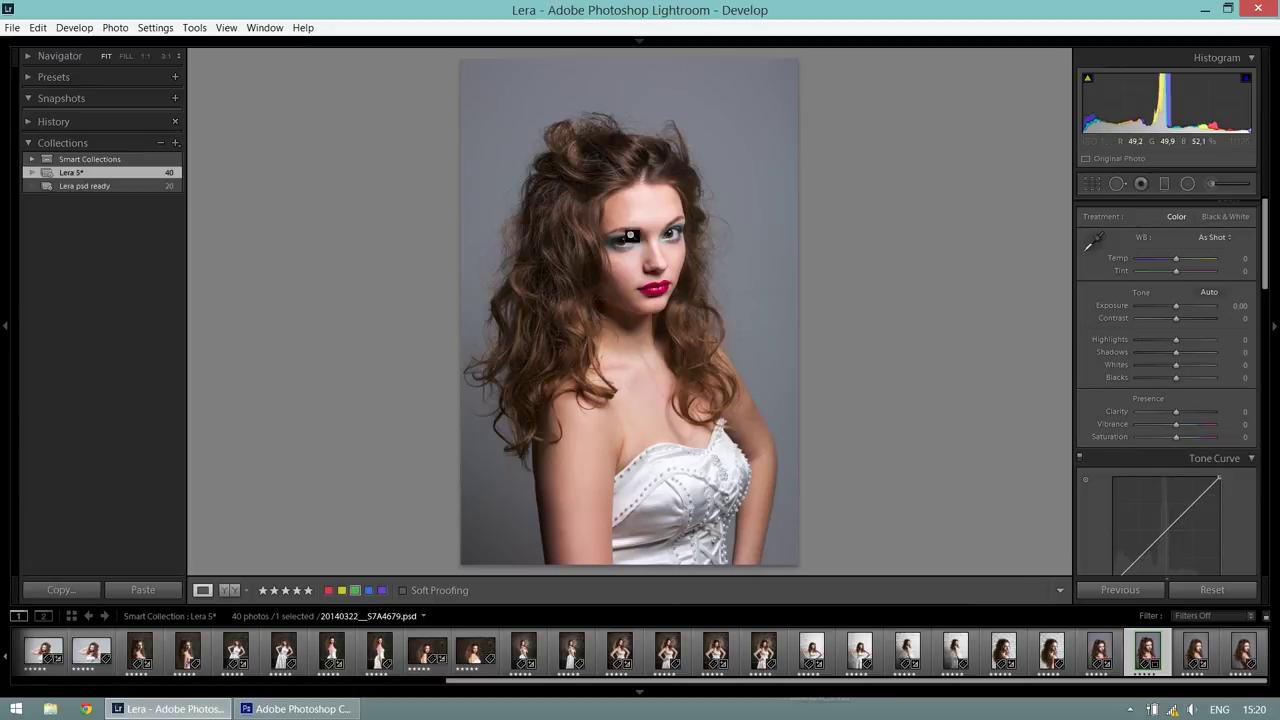
{"action": "left_click", "coordinate": [155, 189]}
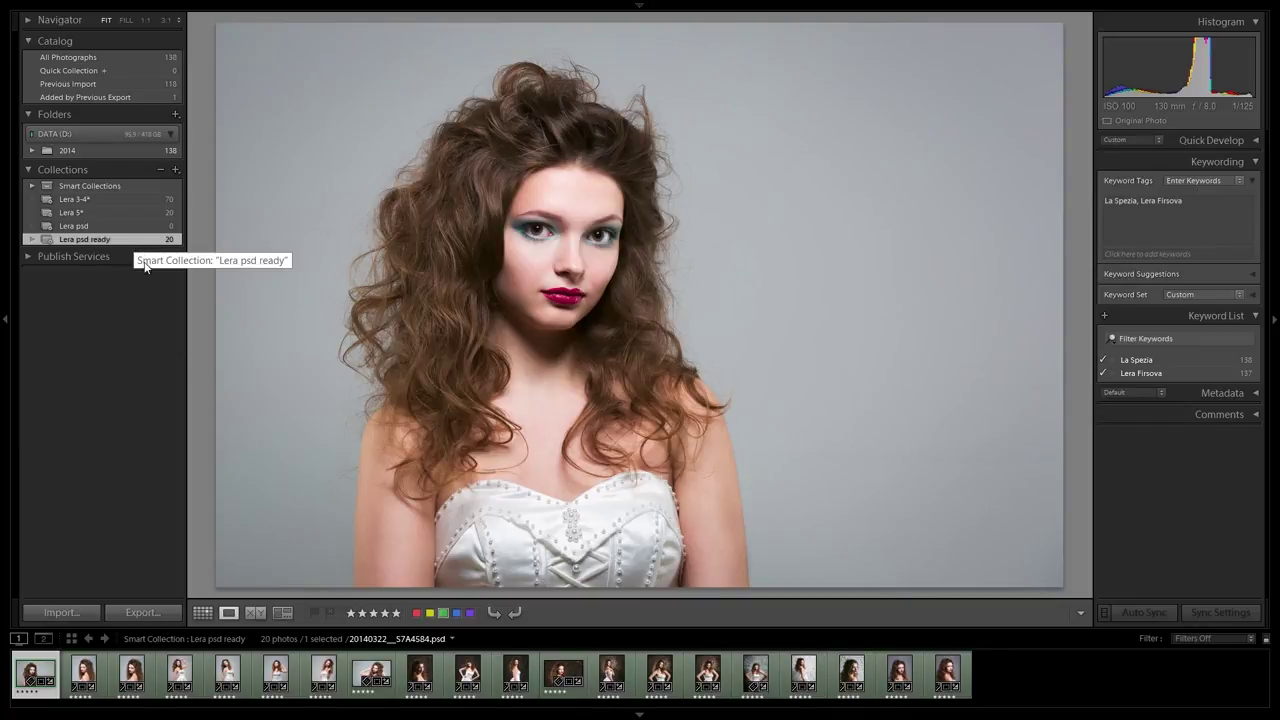
- Export all 20 Lera psd ready photos as JPEGs into the Lera subfolder of D:\photoout
{"action": "left_click", "coordinate": [945, 675], "text": "shift"}
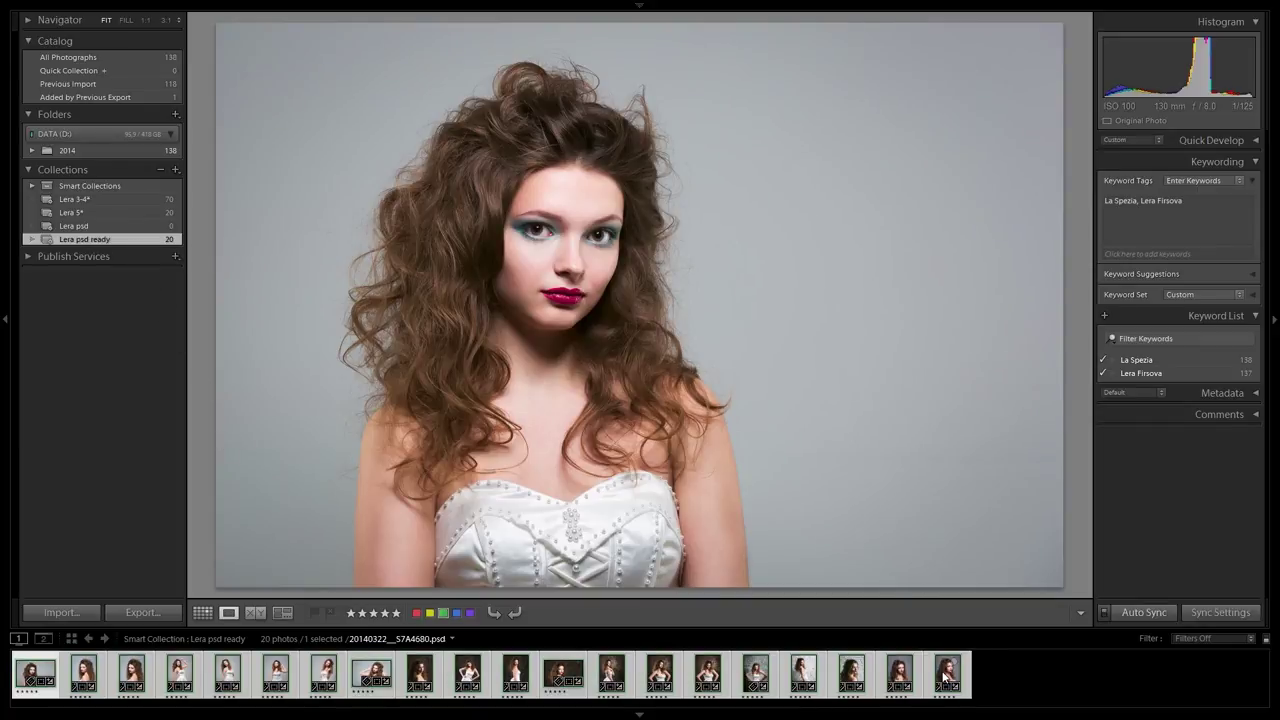
{"action": "right_click", "coordinate": [945, 677]}
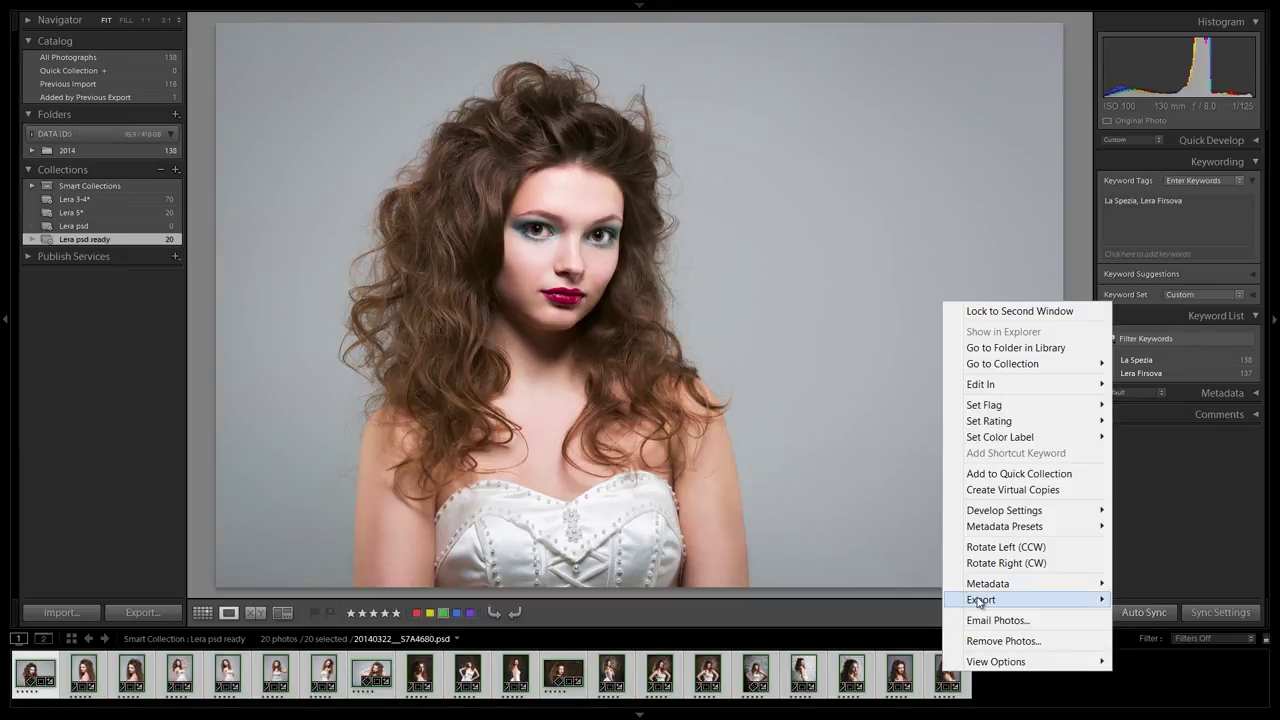
{"action": "mouse_move", "coordinate": [981, 599]}
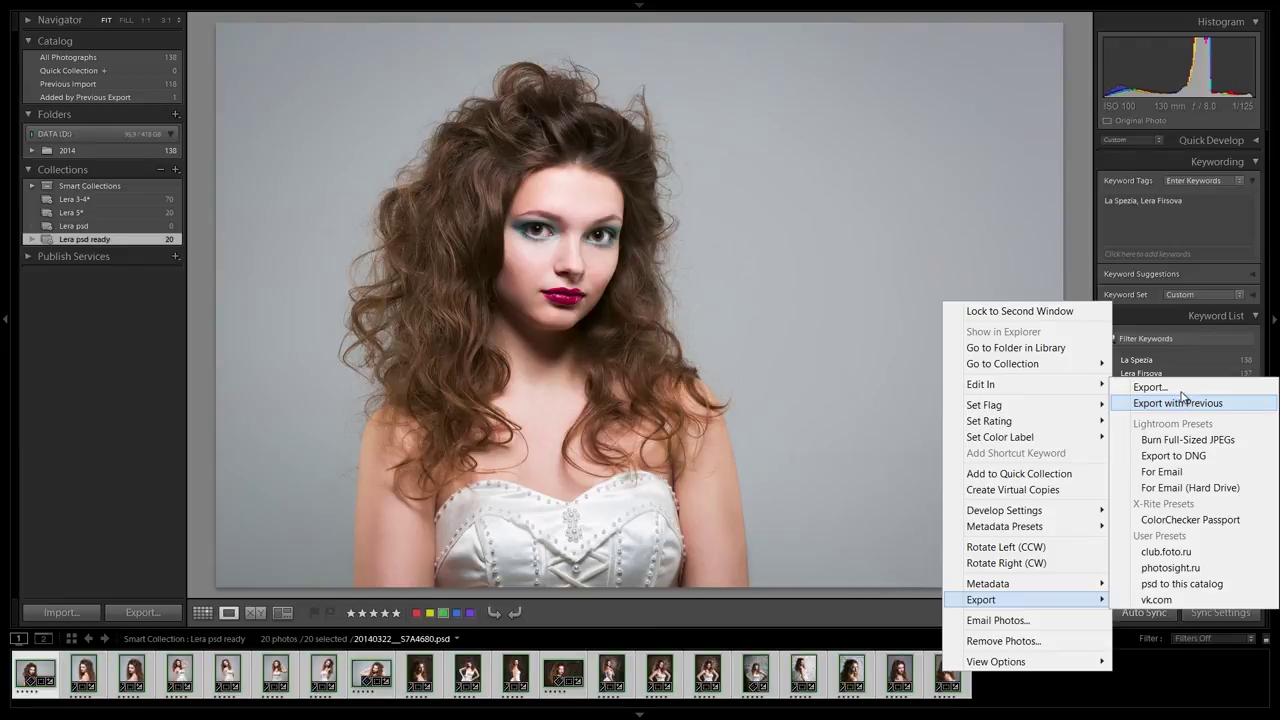
{"action": "left_click", "coordinate": [1184, 391]}
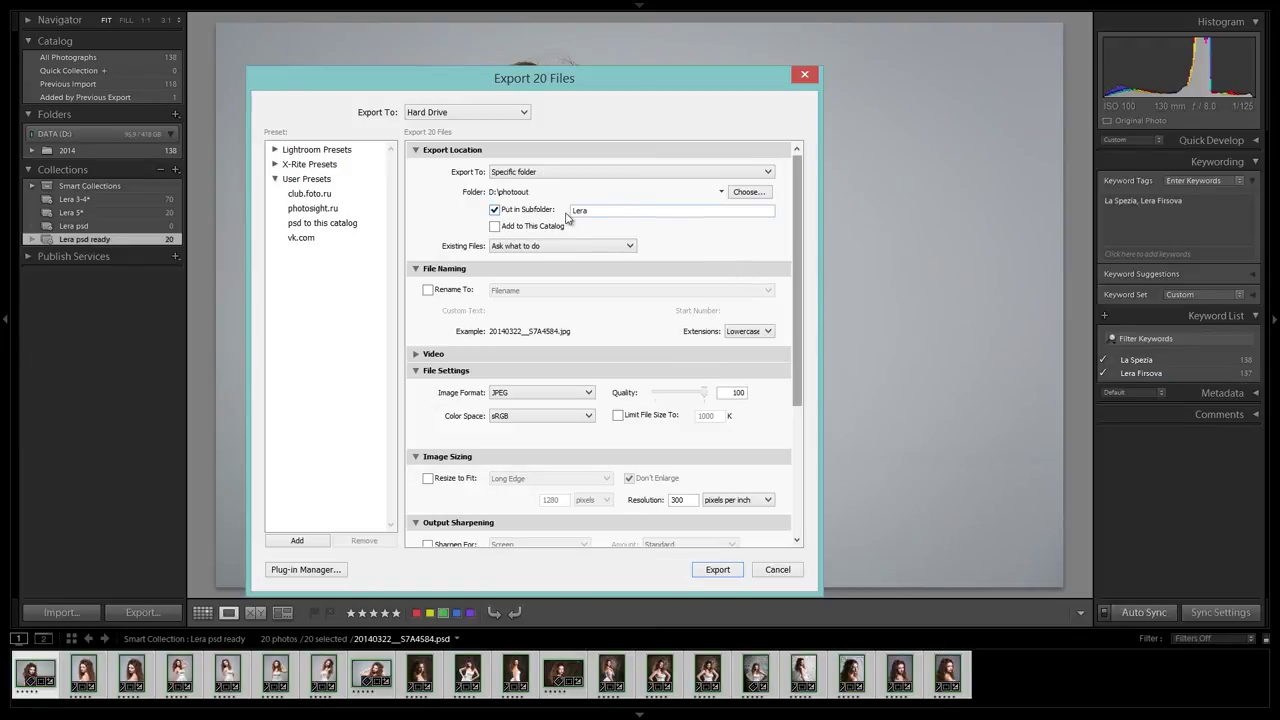
{"action": "left_click", "coordinate": [416, 270]}
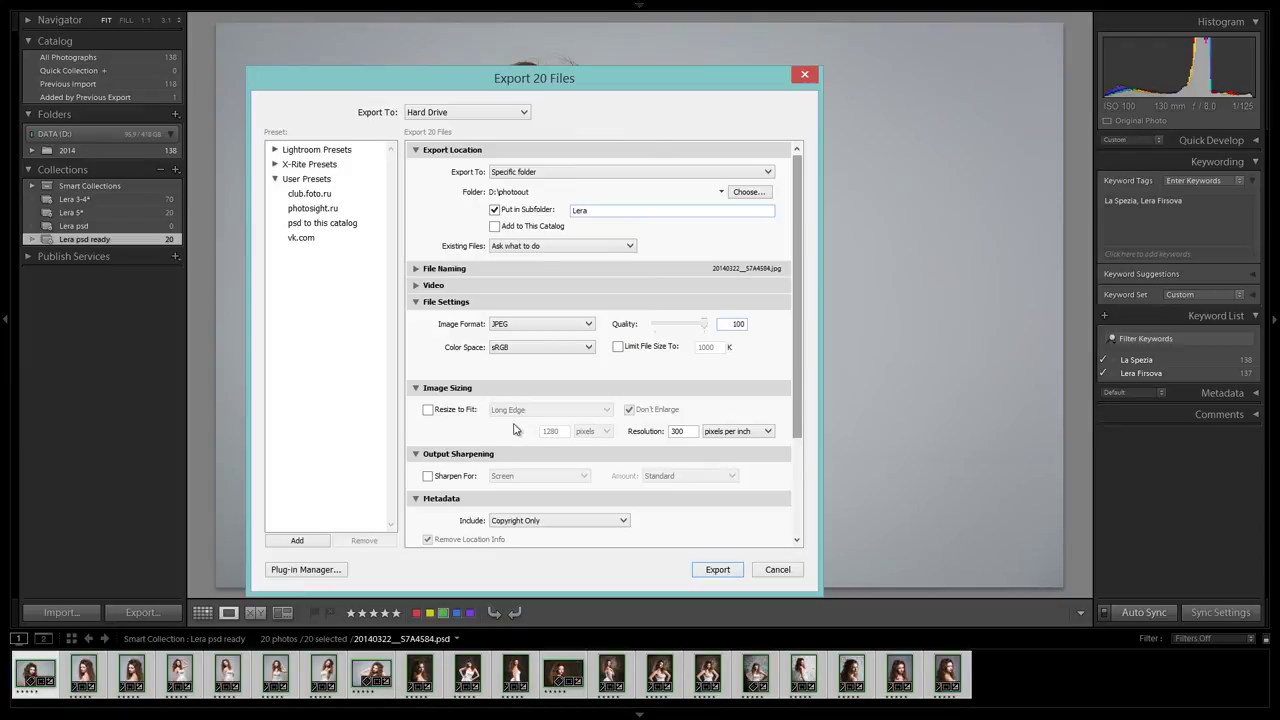
{"action": "scroll", "coordinate": [508, 522], "scroll_direction": "down", "scroll_amount": 2}
{"action": "scroll", "coordinate": [508, 522], "scroll_direction": "up", "scroll_amount": 2}
{"action": "left_click_drag", "start_coordinate": [798, 424], "coordinate": [812, 528]}
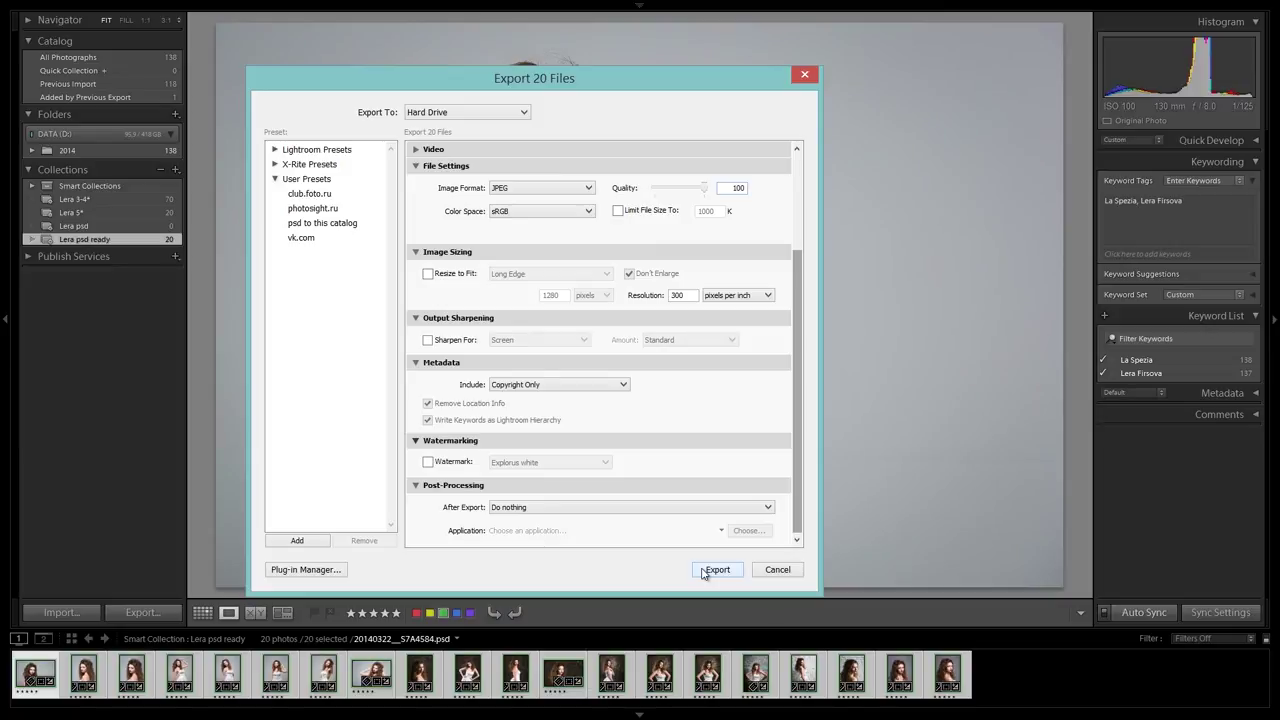
{"action": "left_click", "coordinate": [703, 570]}
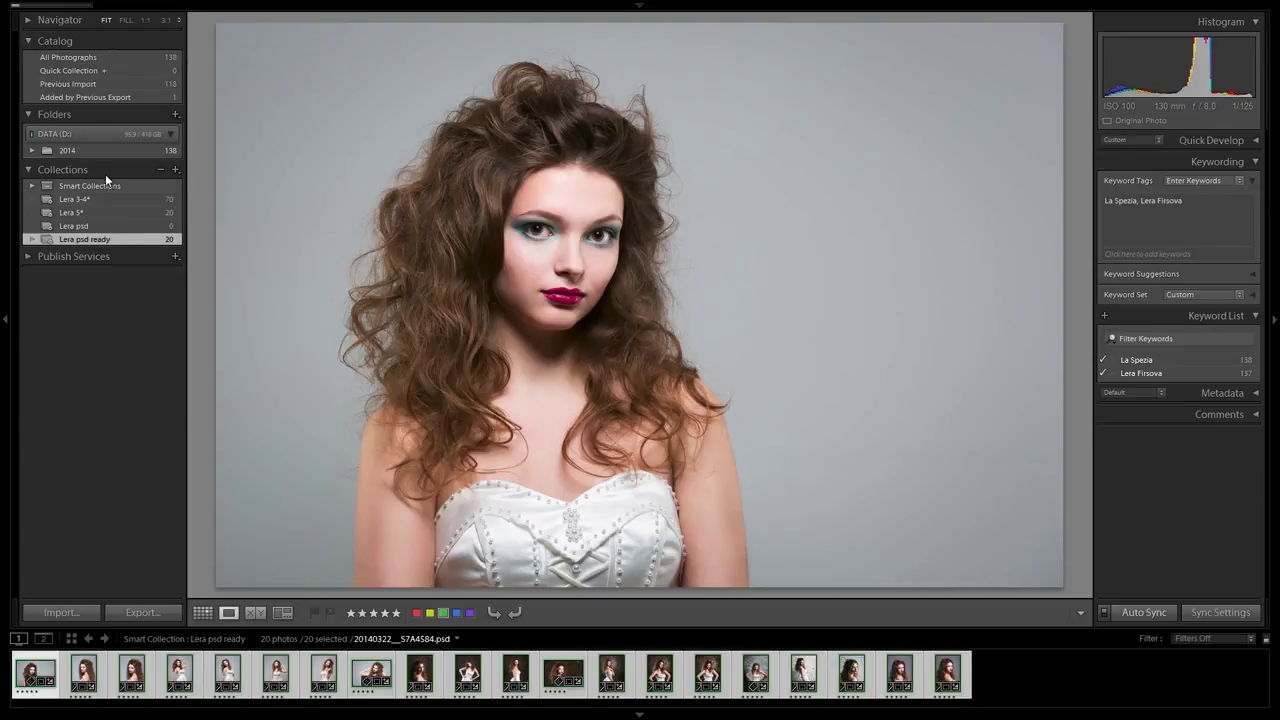
{"action": "left_click", "coordinate": [87, 199]}
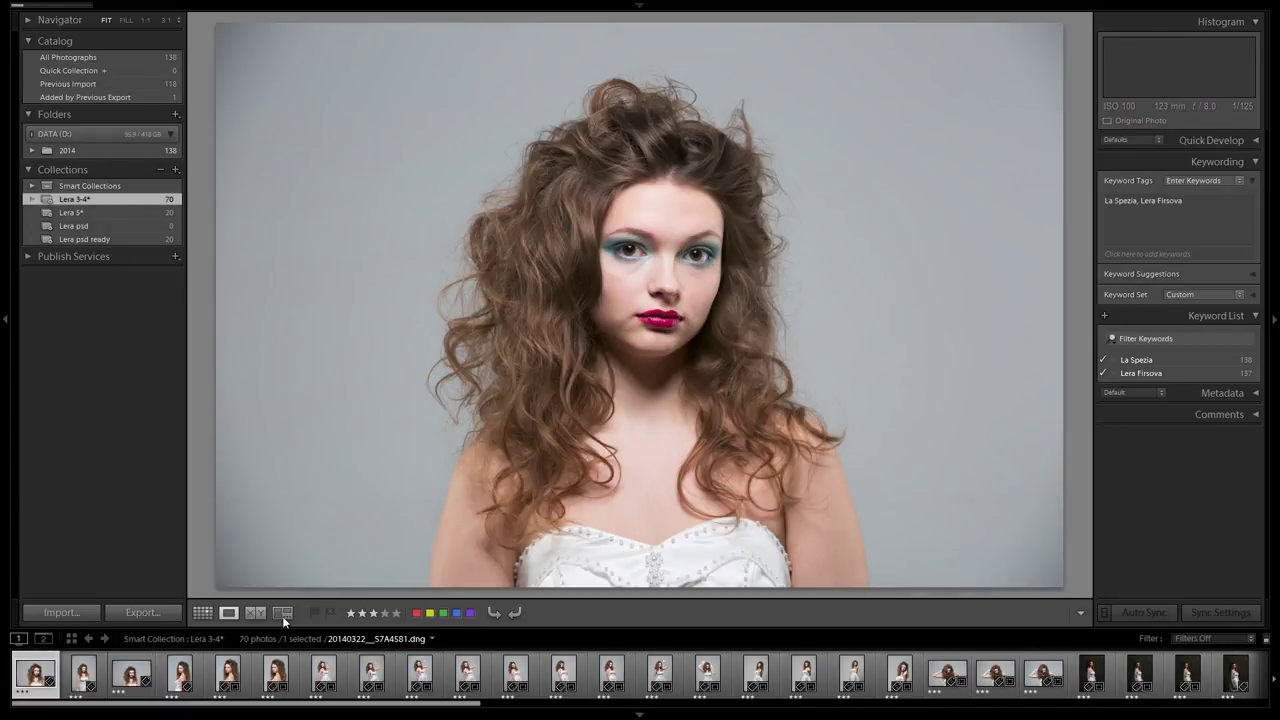
- Tighten the crop on 20140322__S7A4581.dng, shifting the photo left and up inside the frame
{"action": "left_click_drag", "start_coordinate": [343, 706], "coordinate": [573, 684]}
{"action": "scroll", "coordinate": [573, 684], "scroll_direction": "down", "scroll_amount": 2}
{"action": "scroll", "coordinate": [573, 684], "scroll_direction": "down", "scroll_amount": 2}
{"action": "scroll", "coordinate": [575, 680], "scroll_direction": "down", "scroll_amount": 2}
{"action": "scroll", "coordinate": [578, 670], "scroll_direction": "down", "scroll_amount": 2}
{"action": "scroll", "coordinate": [581, 628], "scroll_direction": "up", "scroll_amount": 10}
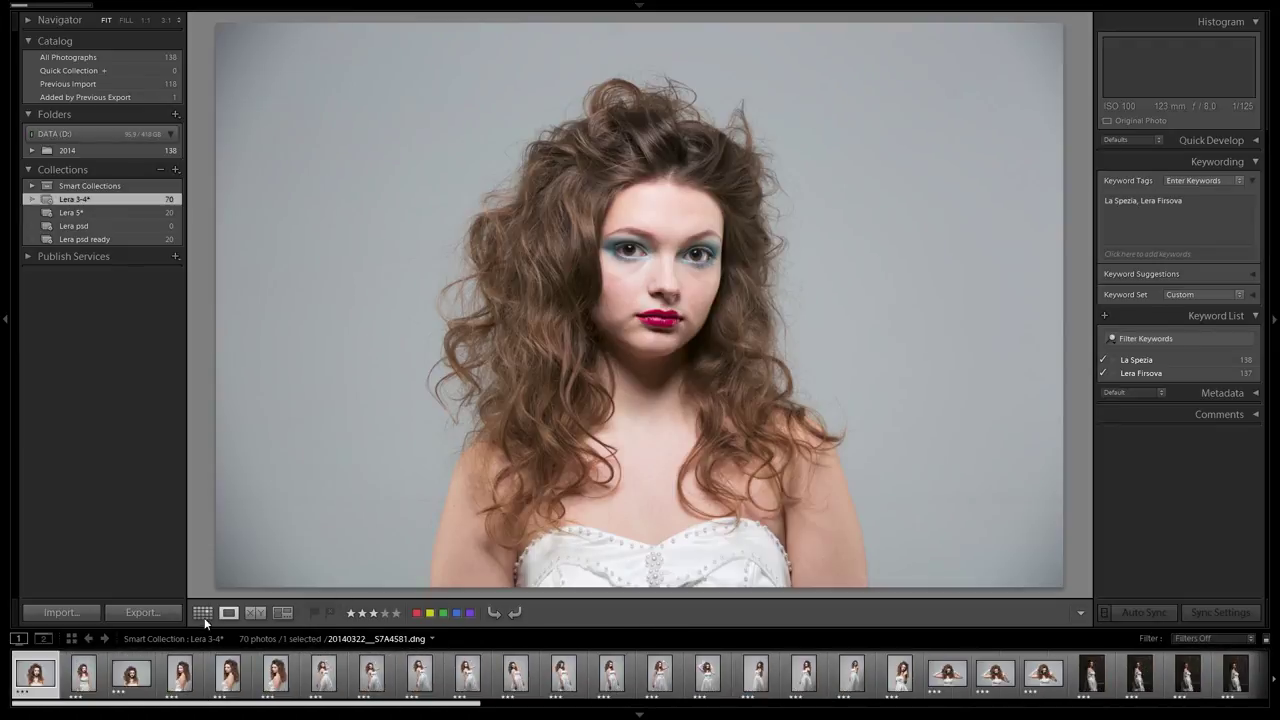
{"action": "left_click", "coordinate": [1236, 30]}
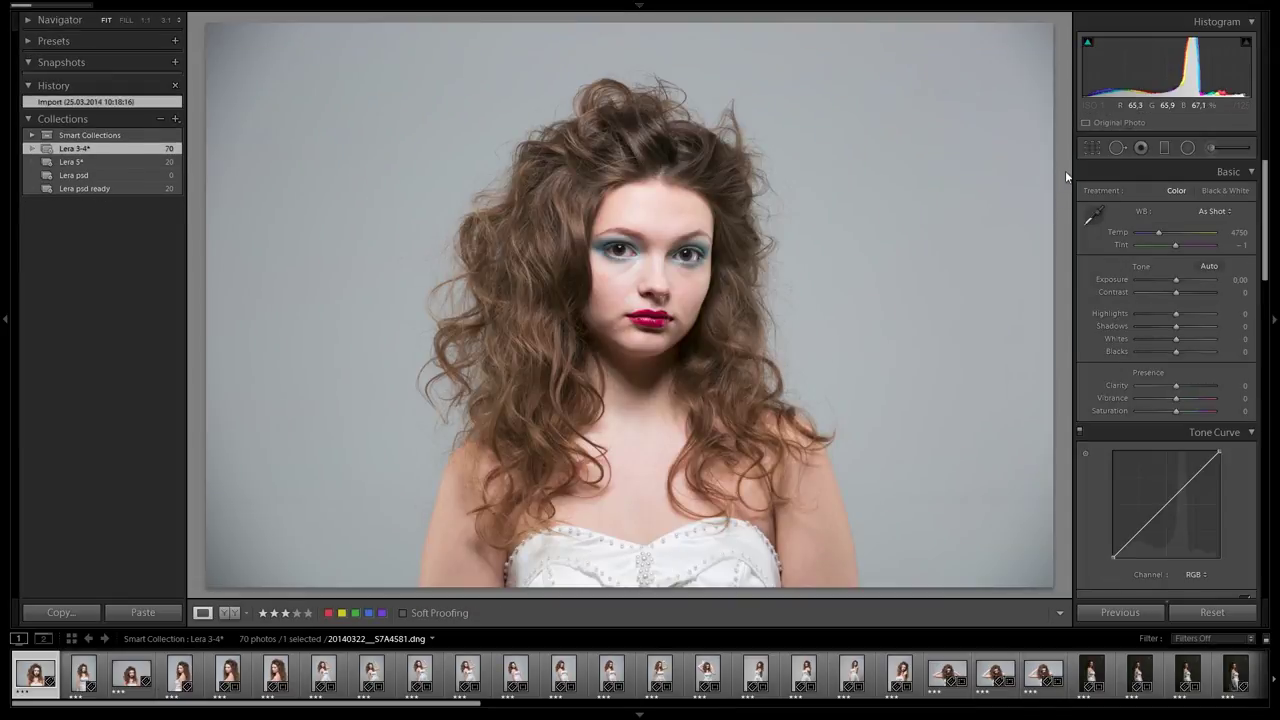
{"action": "left_click", "coordinate": [1091, 148]}
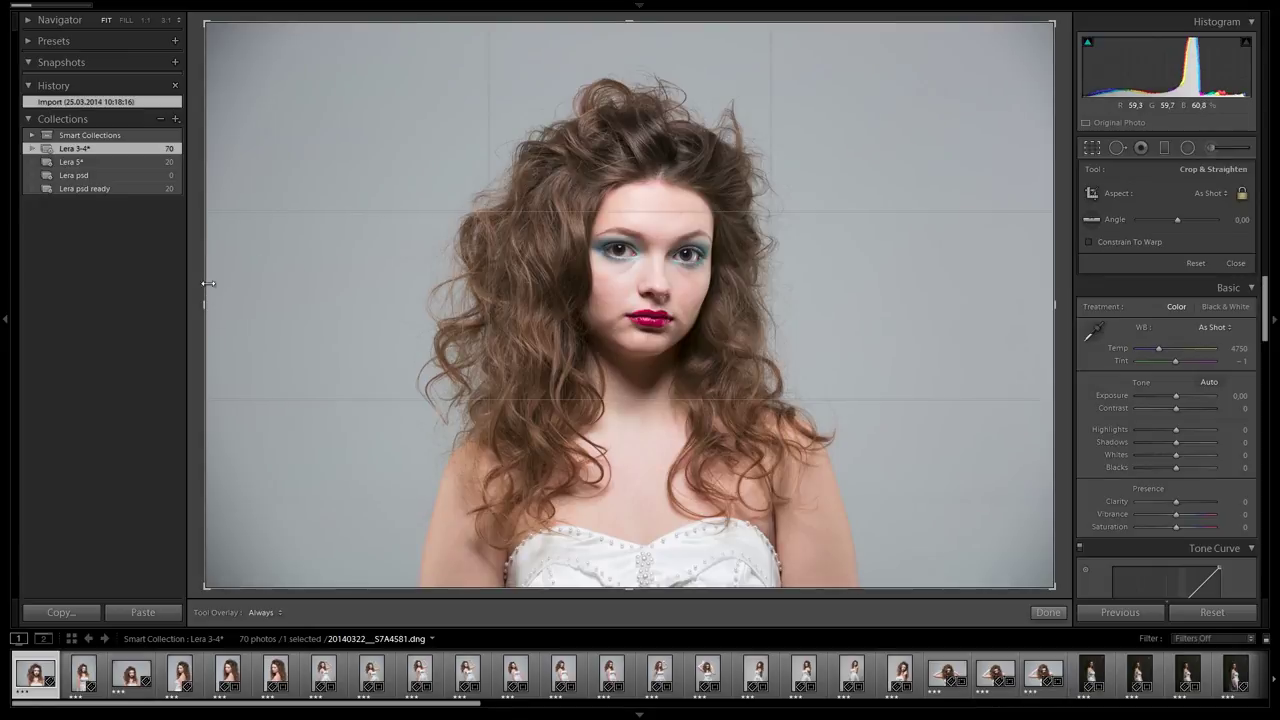
{"action": "left_click_drag", "start_coordinate": [213, 29], "coordinate": [229, 40]}
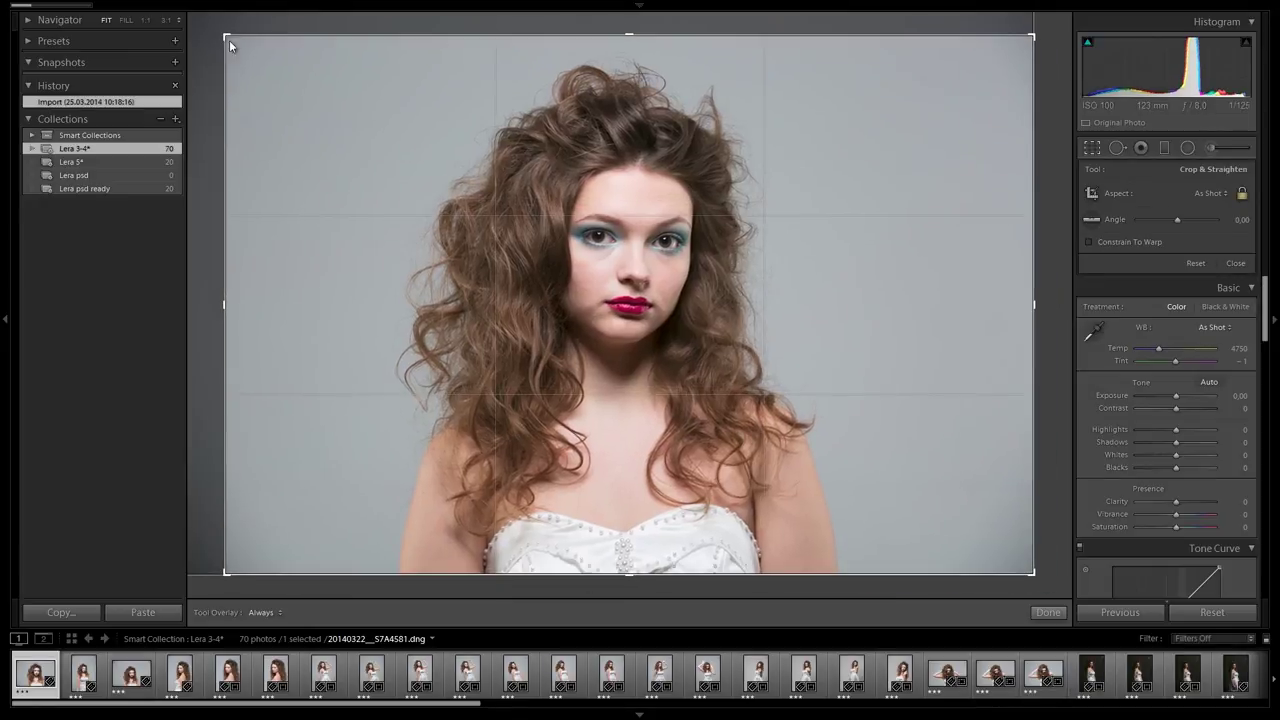
{"action": "left_click_drag", "start_coordinate": [400, 196], "coordinate": [391, 197]}
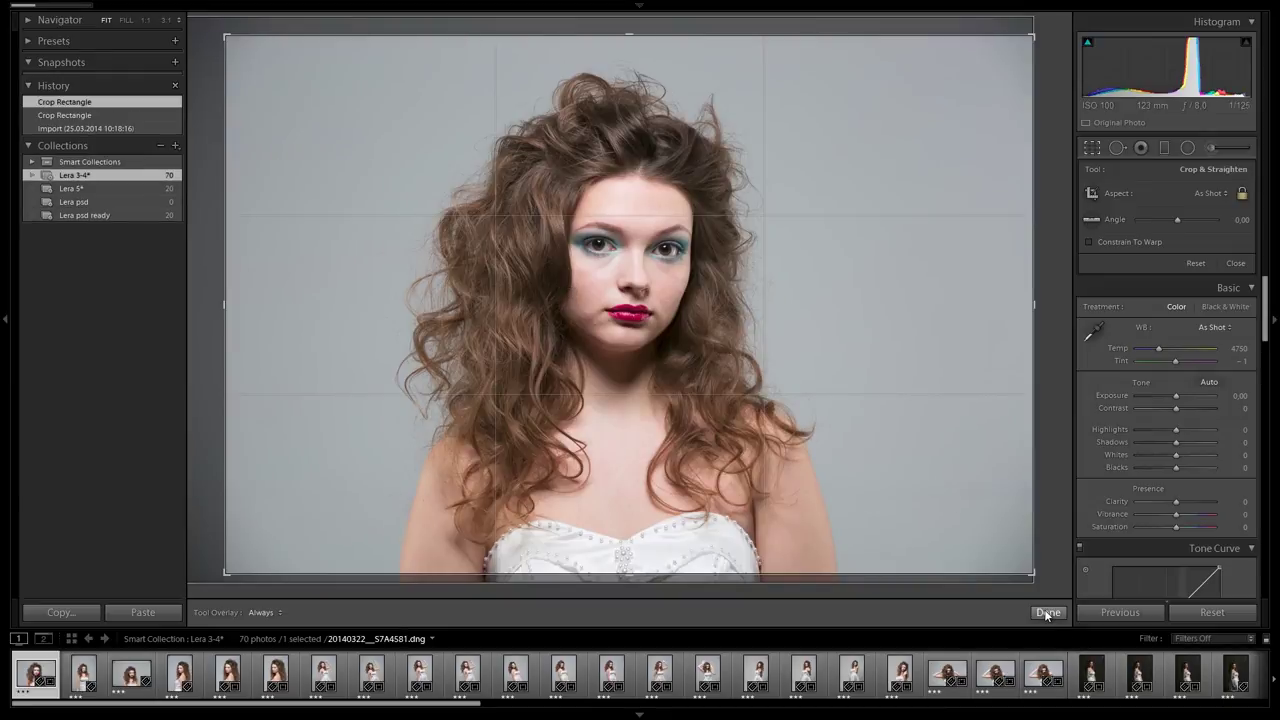
{"action": "left_click_drag", "start_coordinate": [966, 514], "coordinate": [960, 493]}
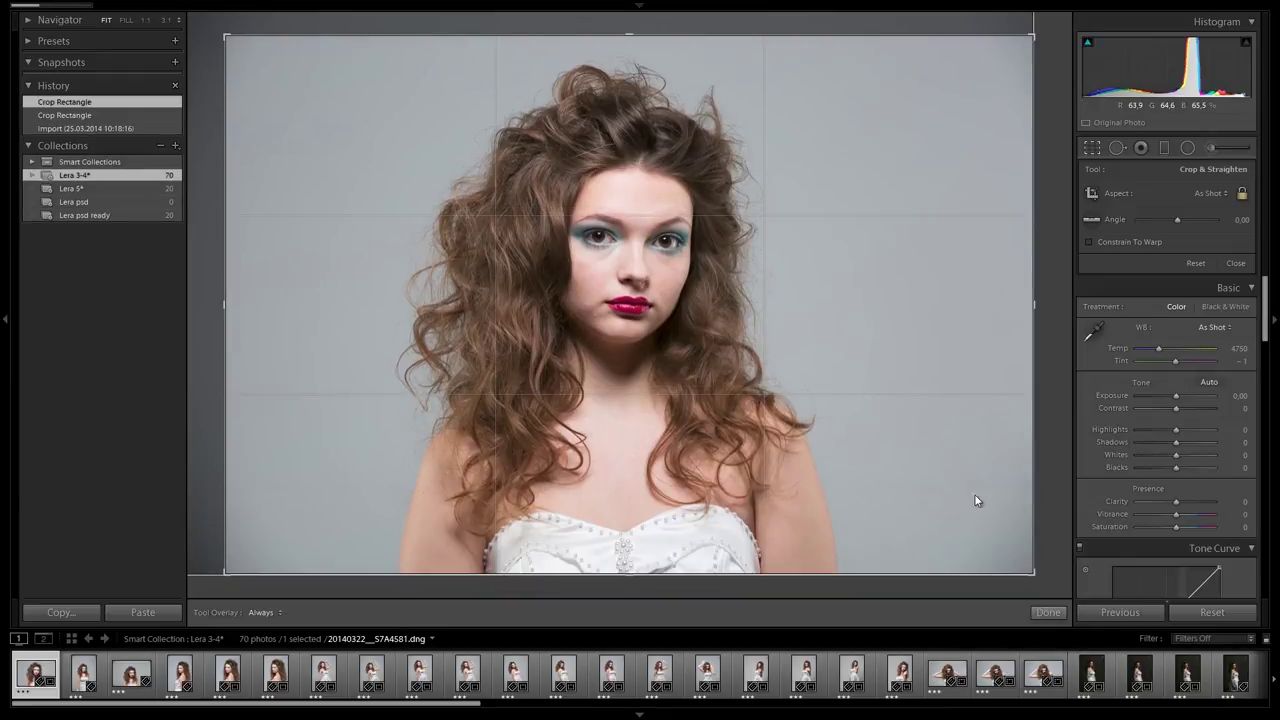
{"action": "left_click", "coordinate": [1048, 612]}
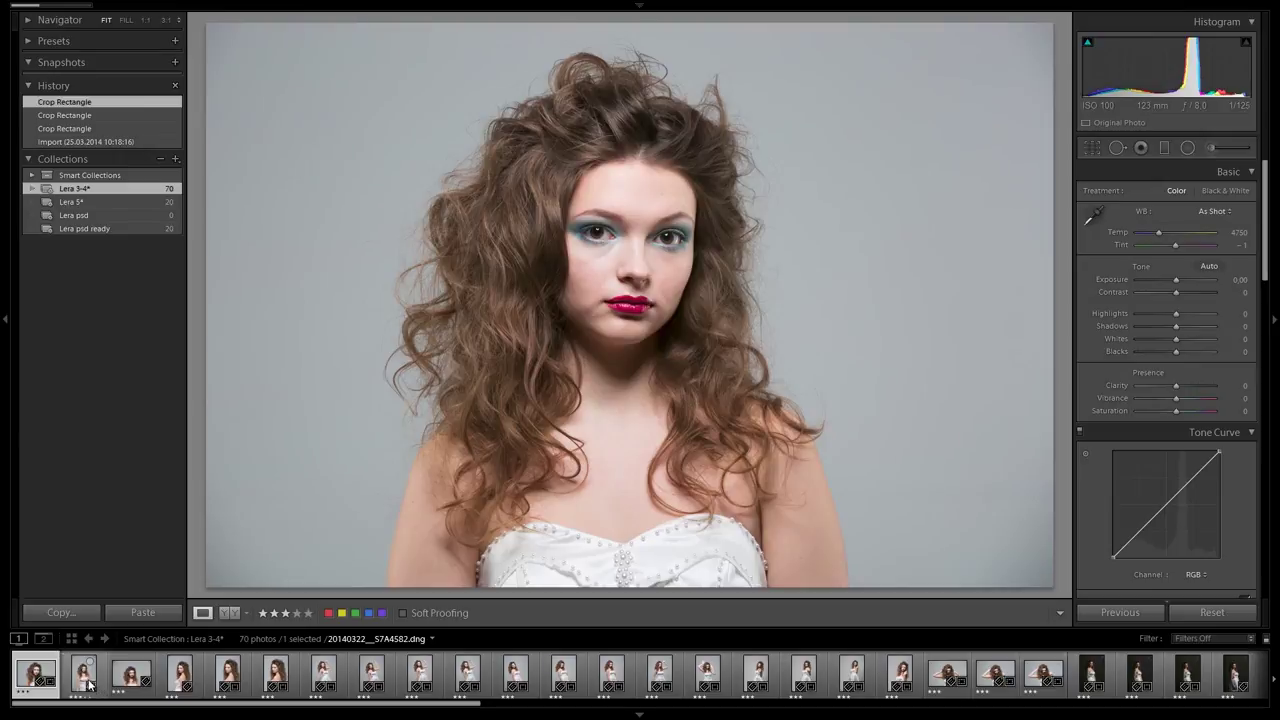
{"action": "left_click", "coordinate": [85, 679]}
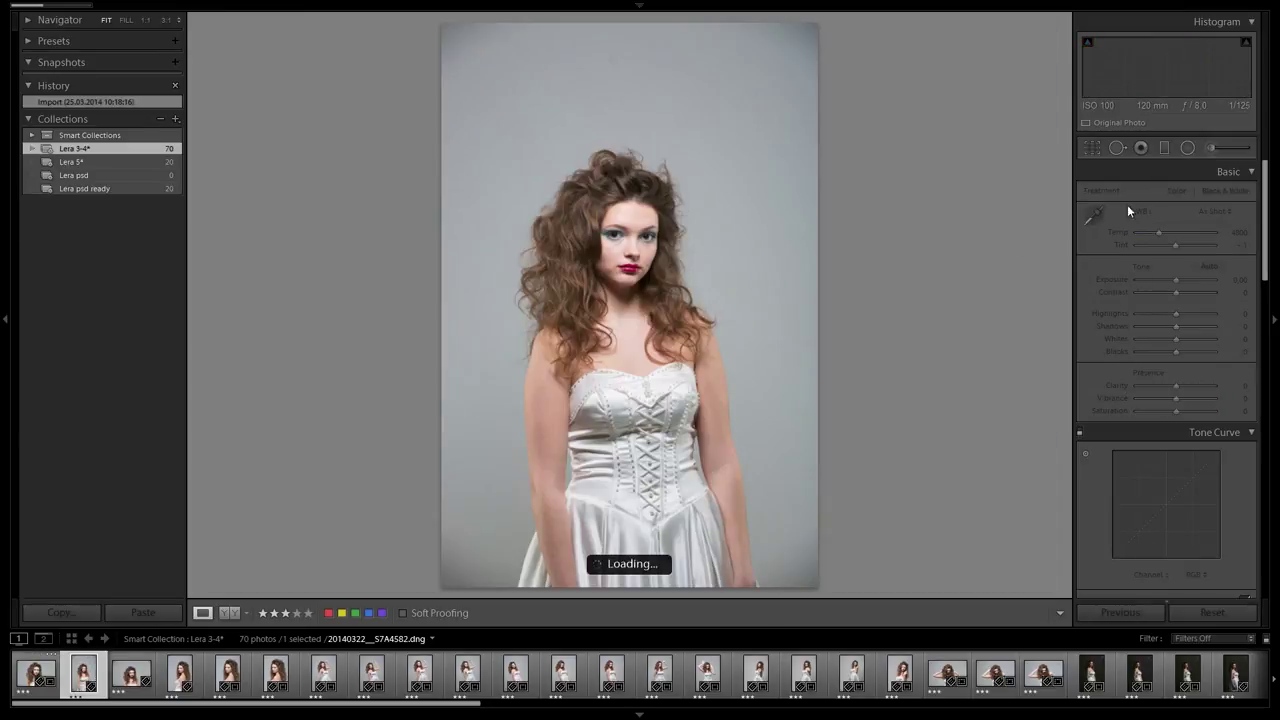
- Crop 20140322__S7A4582.dng to a tighter vertical frame from the top-left, repositioning the model
{"action": "left_click", "coordinate": [1092, 148]}
{"action": "left_click_drag", "start_coordinate": [443, 25], "coordinate": [457, 46]}
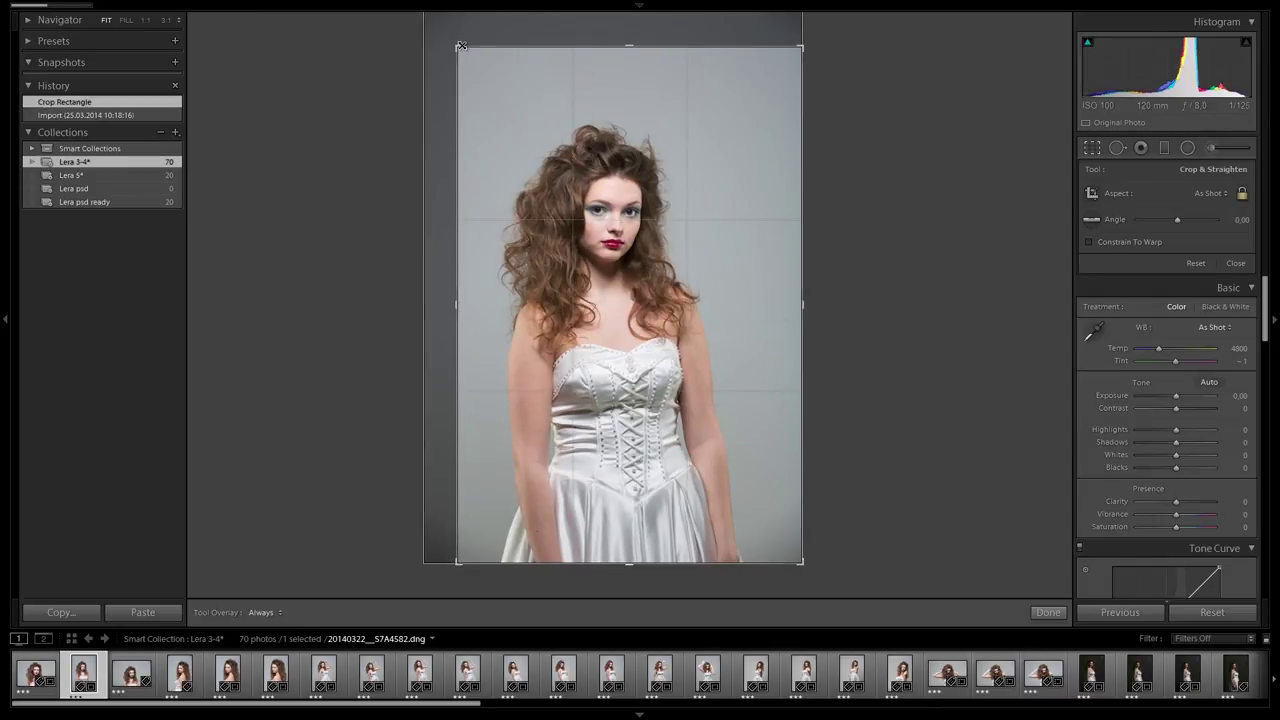
{"action": "left_click_drag", "start_coordinate": [461, 46], "coordinate": [470, 67]}
{"action": "mouse_move", "coordinate": [624, 298]}
{"action": "left_mouse_down"}
{"action": "mouse_move", "coordinate": [628, 315]}
{"action": "mouse_move", "coordinate": [615, 302]}
{"action": "left_mouse_up"}
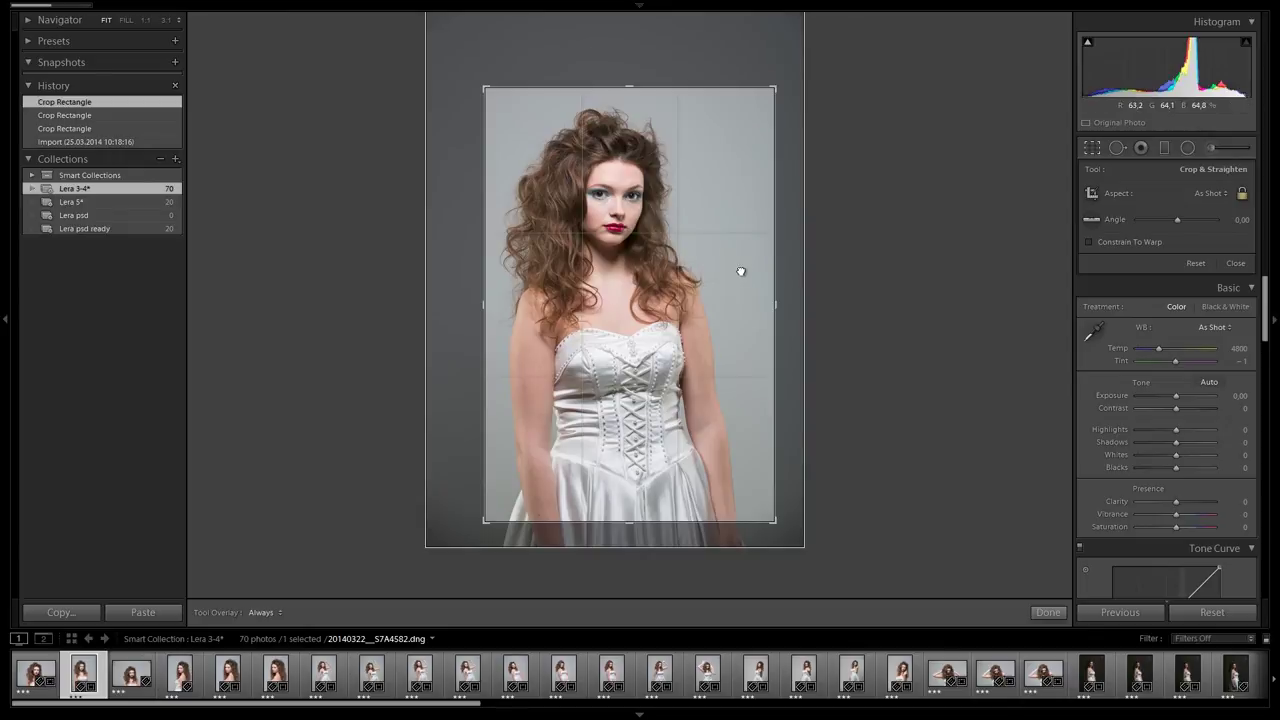
{"action": "left_click_drag", "start_coordinate": [740, 274], "coordinate": [740, 284]}
{"action": "left_click_drag", "start_coordinate": [485, 84], "coordinate": [472, 66]}
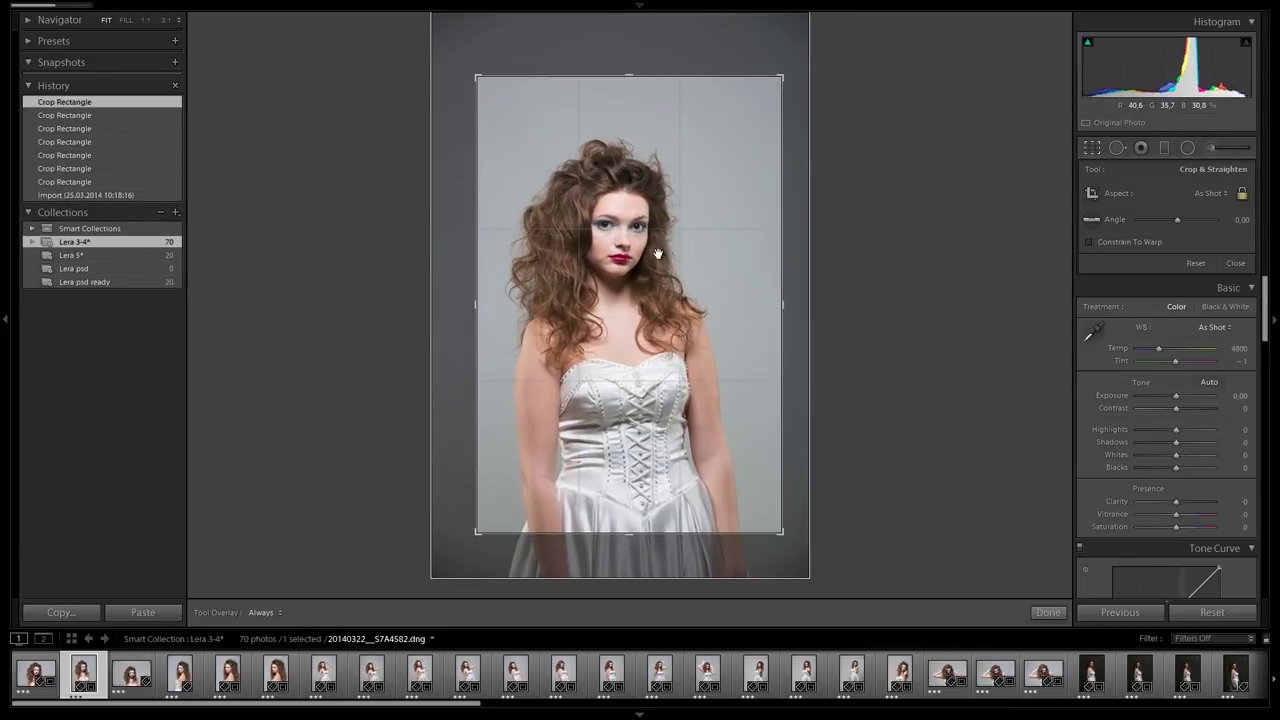
{"action": "left_click", "coordinate": [1049, 613]}
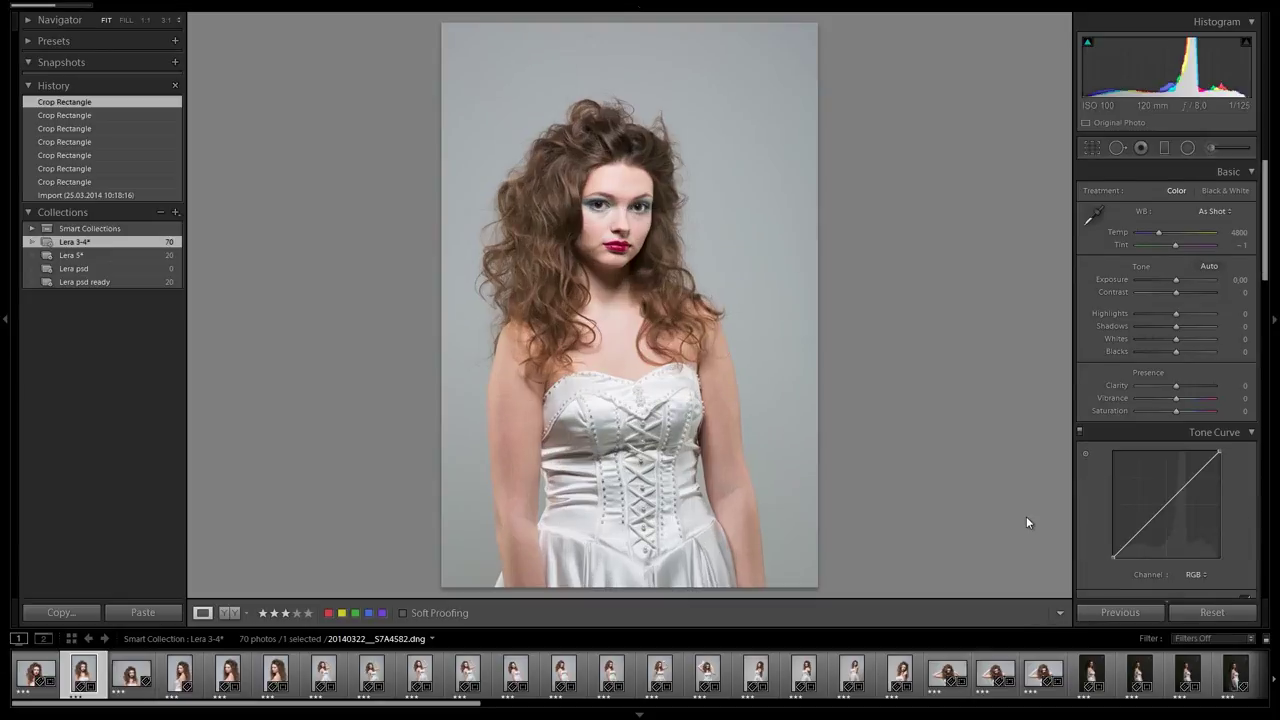
{"action": "left_click", "coordinate": [131, 672]}
- Crop 20140322__S7A4583.dng down from the top edge and shift the photo left
{"action": "left_click", "coordinate": [1091, 148]}
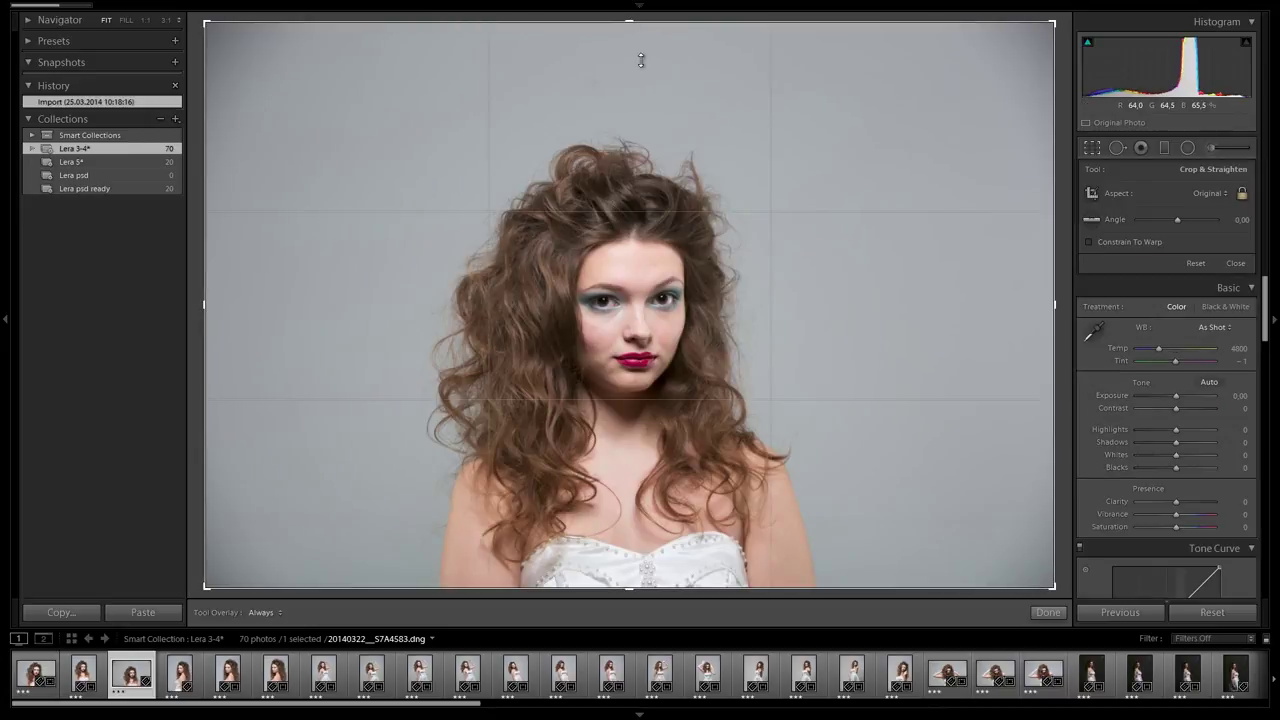
{"action": "left_click_drag", "start_coordinate": [640, 22], "coordinate": [642, 68]}
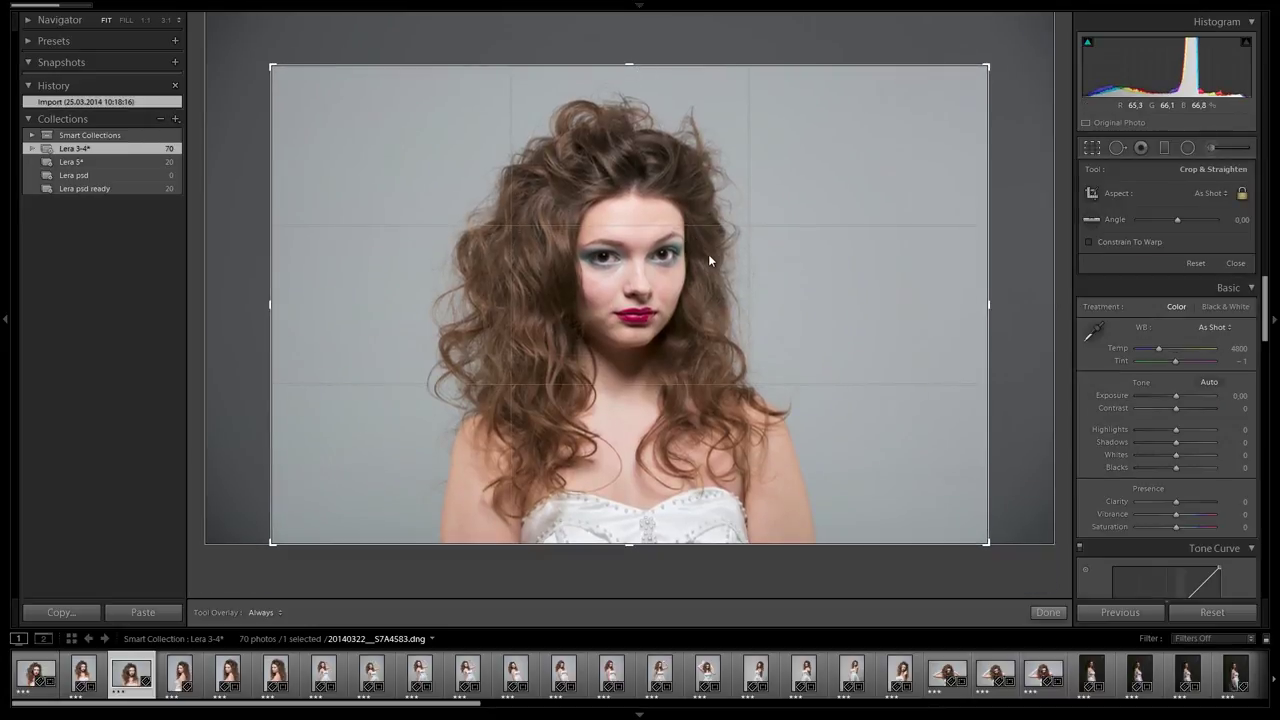
{"action": "left_click_drag", "start_coordinate": [683, 248], "coordinate": [667, 239]}
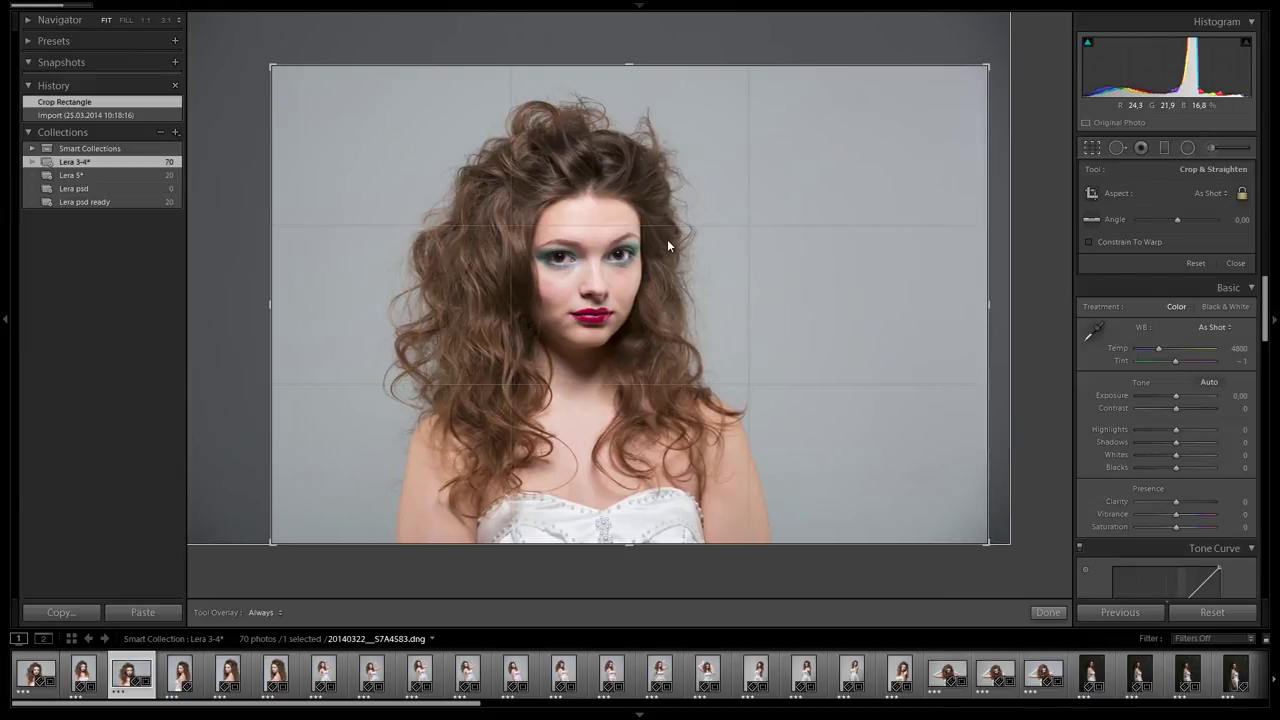
{"action": "left_click", "coordinate": [1048, 613]}
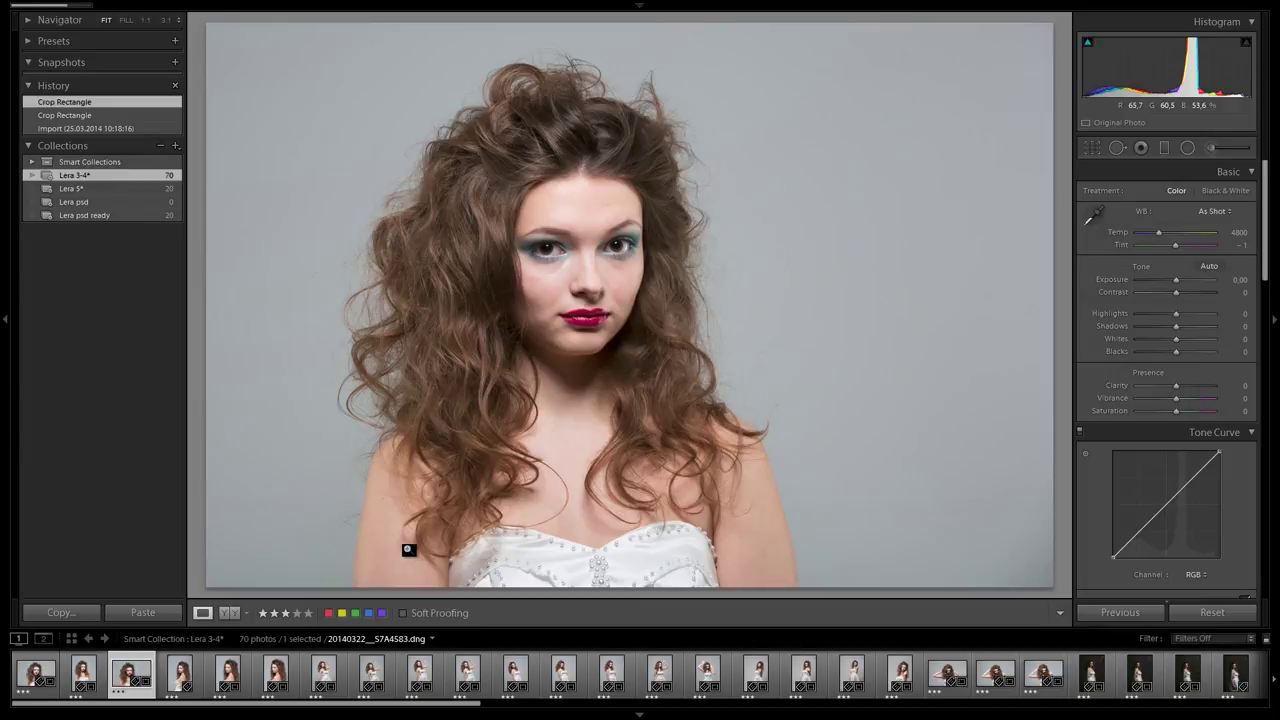
- Crop 20140322__S7A4586.dng into a tighter vertical frame around the model
{"action": "left_click", "coordinate": [179, 677]}
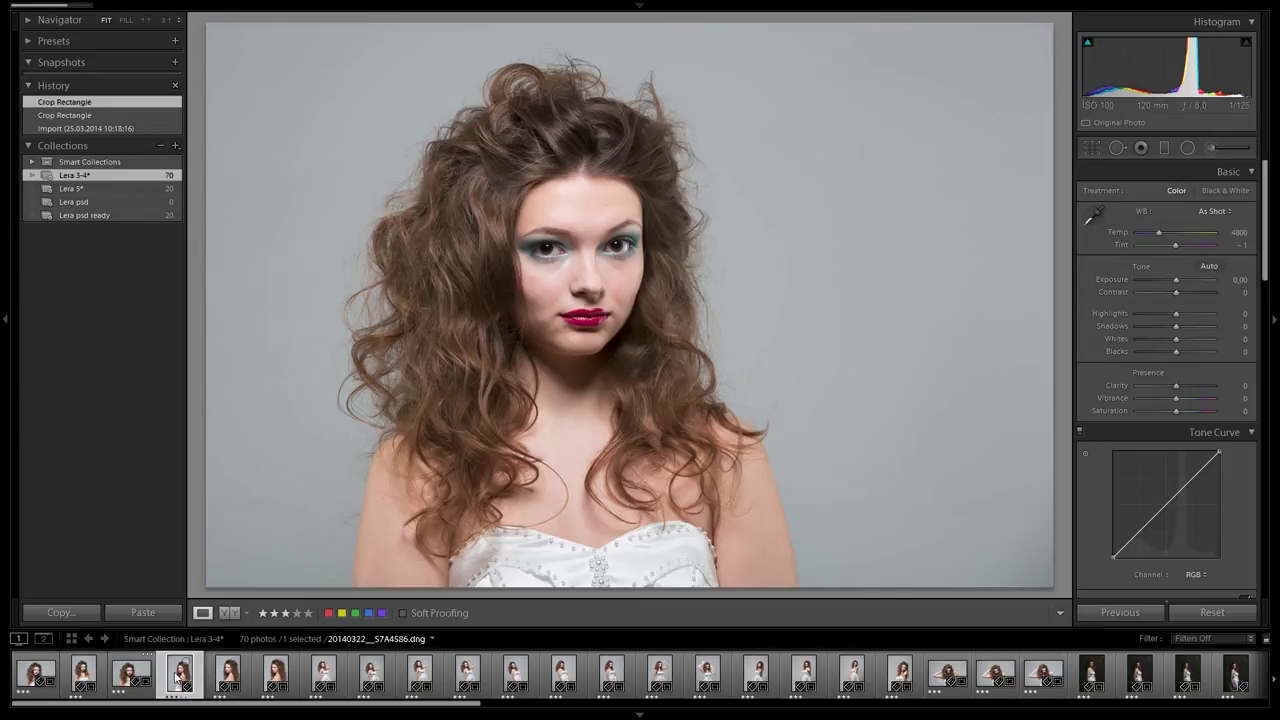
{"action": "left_click", "coordinate": [1092, 147]}
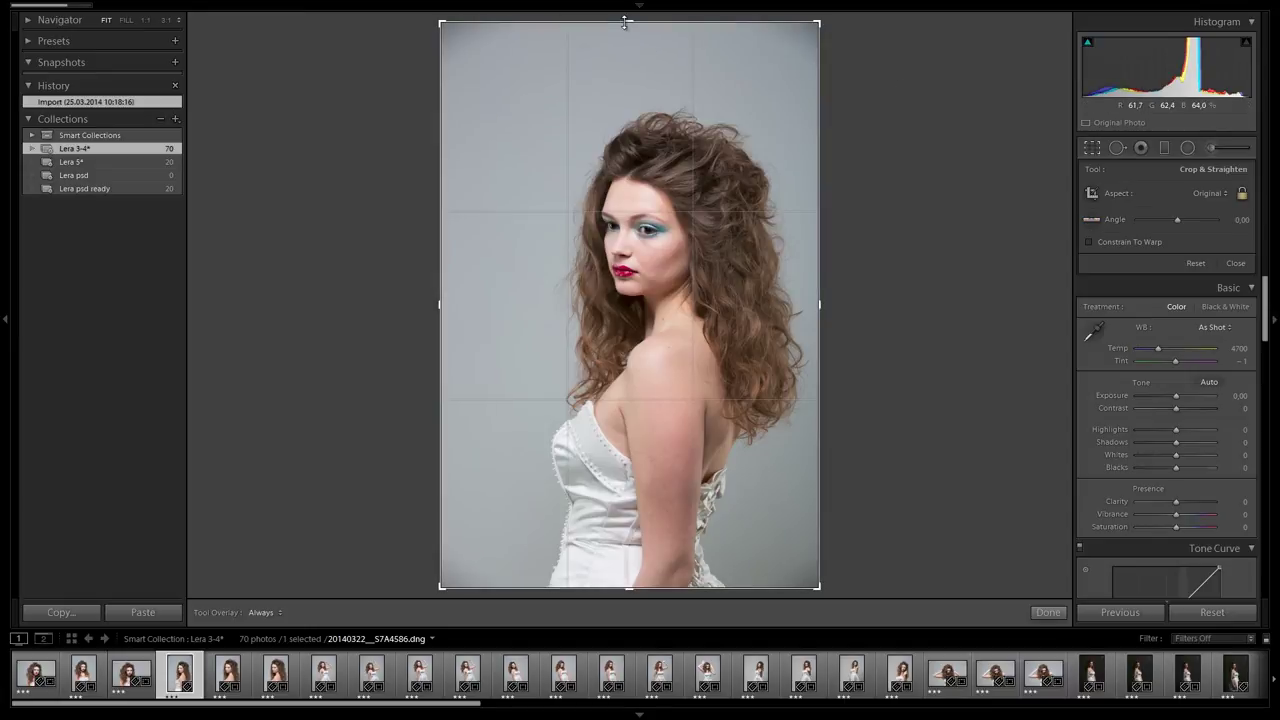
{"action": "left_click_drag", "start_coordinate": [555, 18], "coordinate": [558, 60]}
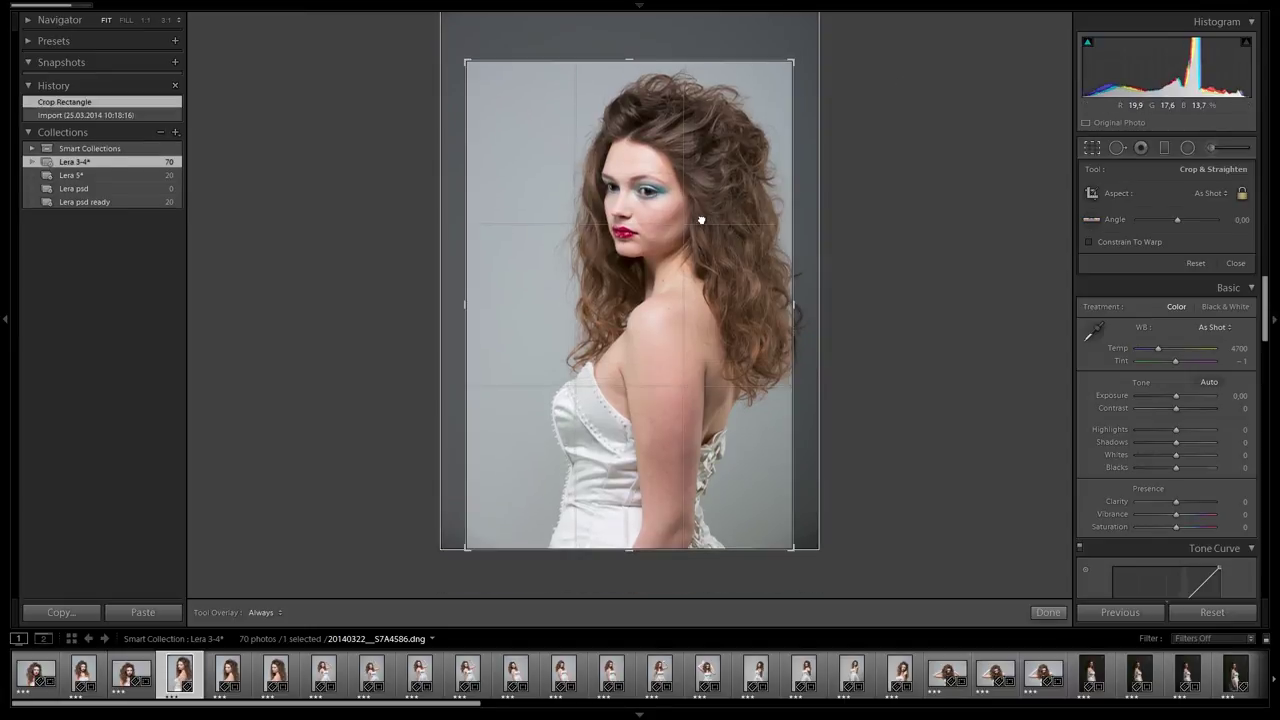
{"action": "mouse_move", "coordinate": [658, 91]}
{"action": "left_mouse_down"}
{"action": "mouse_move", "coordinate": [672, 254]}
{"action": "mouse_move", "coordinate": [689, 254]}
{"action": "left_mouse_up"}
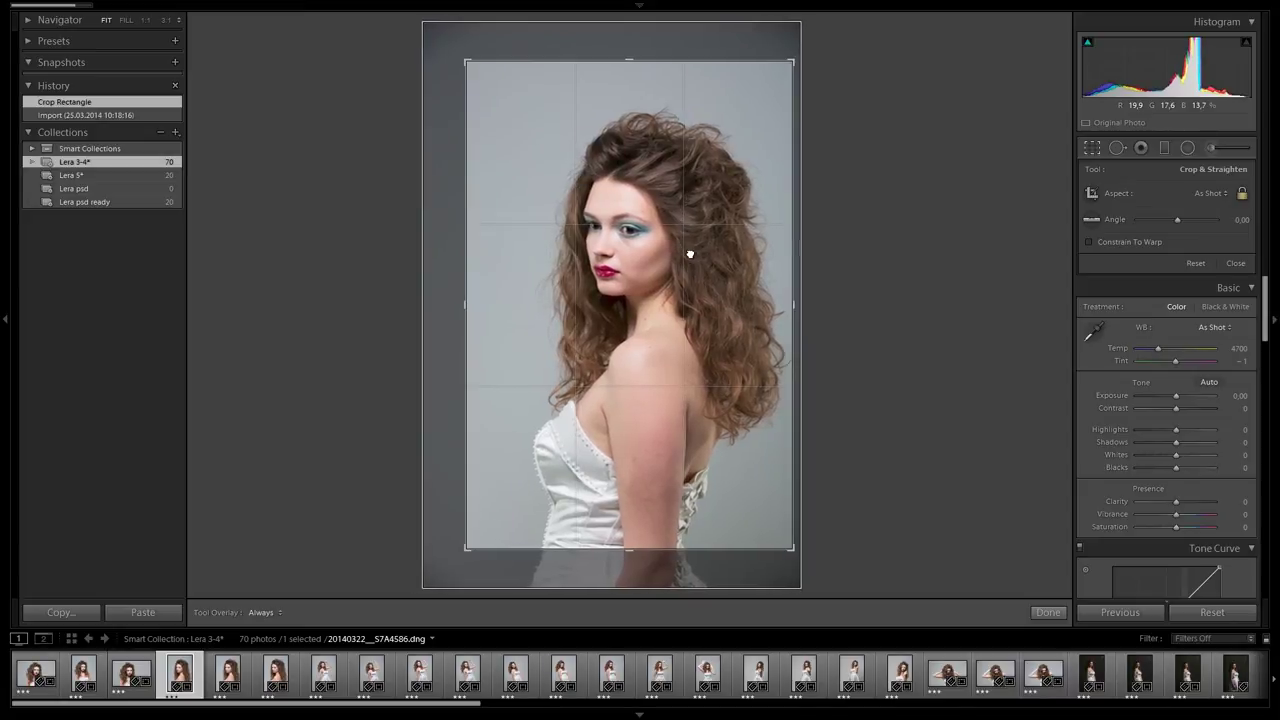
{"action": "left_click", "coordinate": [1048, 613]}
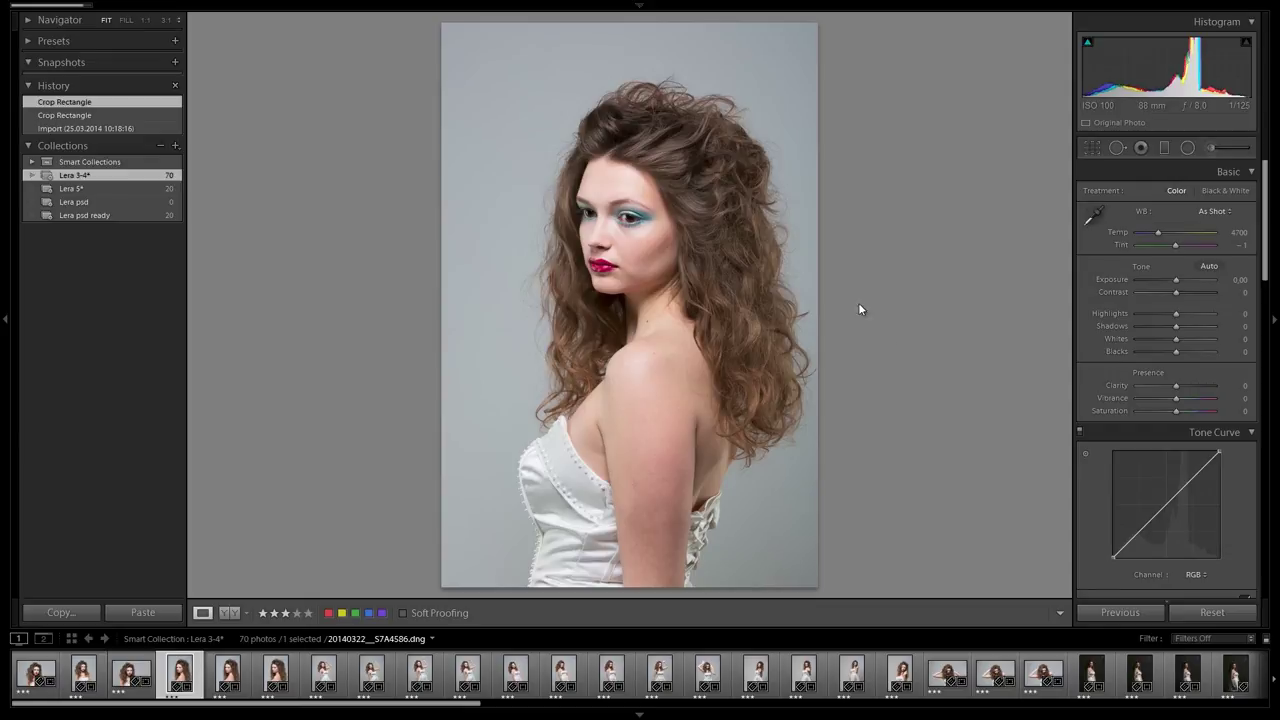
{"action": "left_click", "coordinate": [101, 216]}
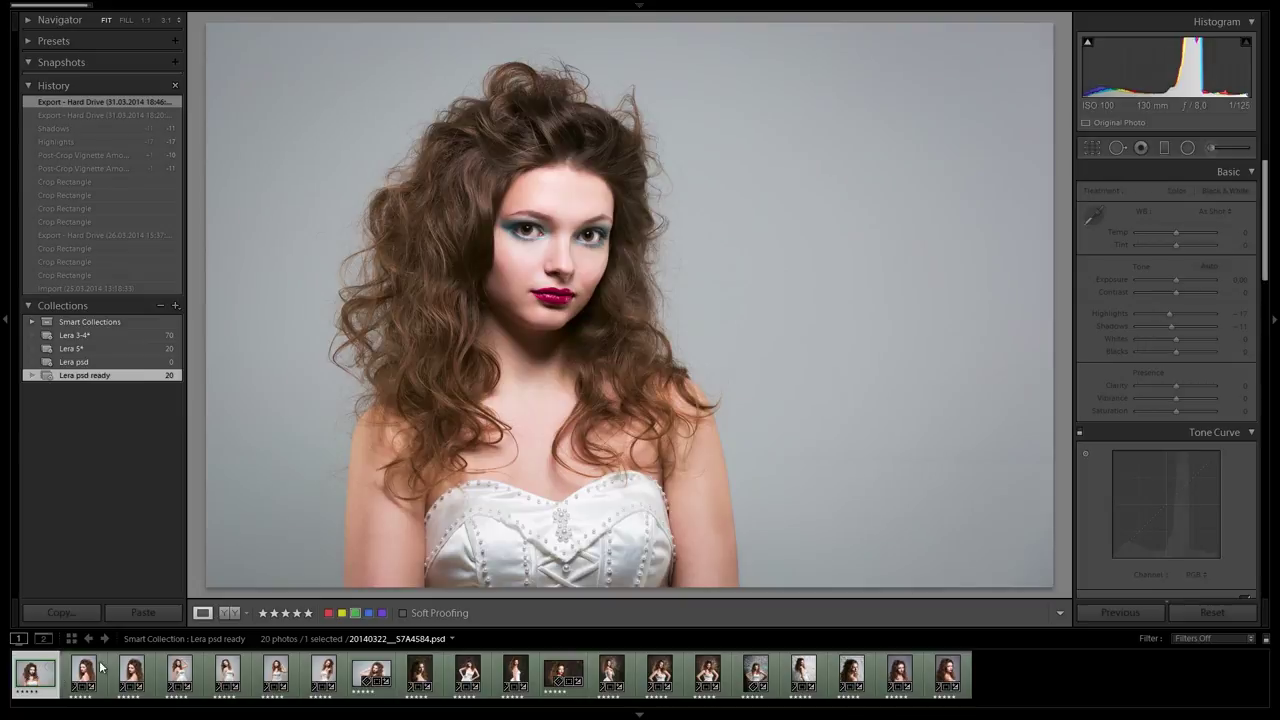
- Select all 20 photos for export and set the subfolder name to Lera_web
{"action": "key", "text": "ctrl+a"}
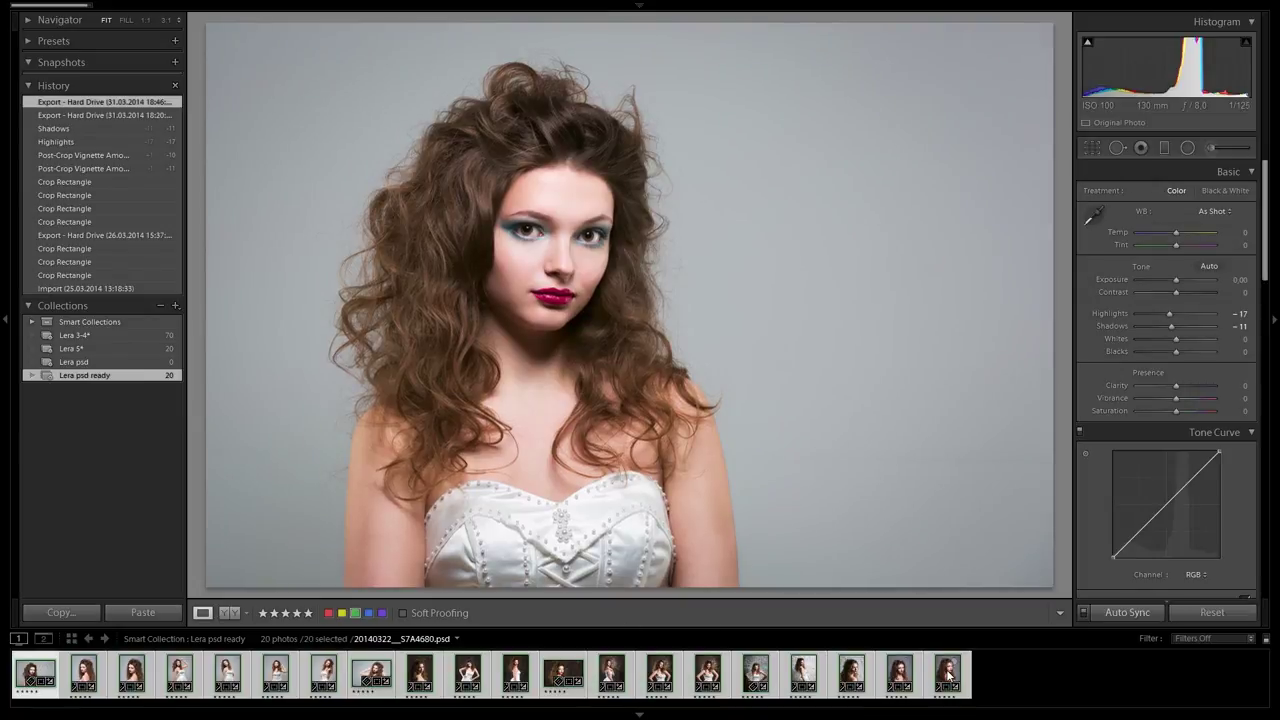
{"action": "right_click", "coordinate": [948, 674]}
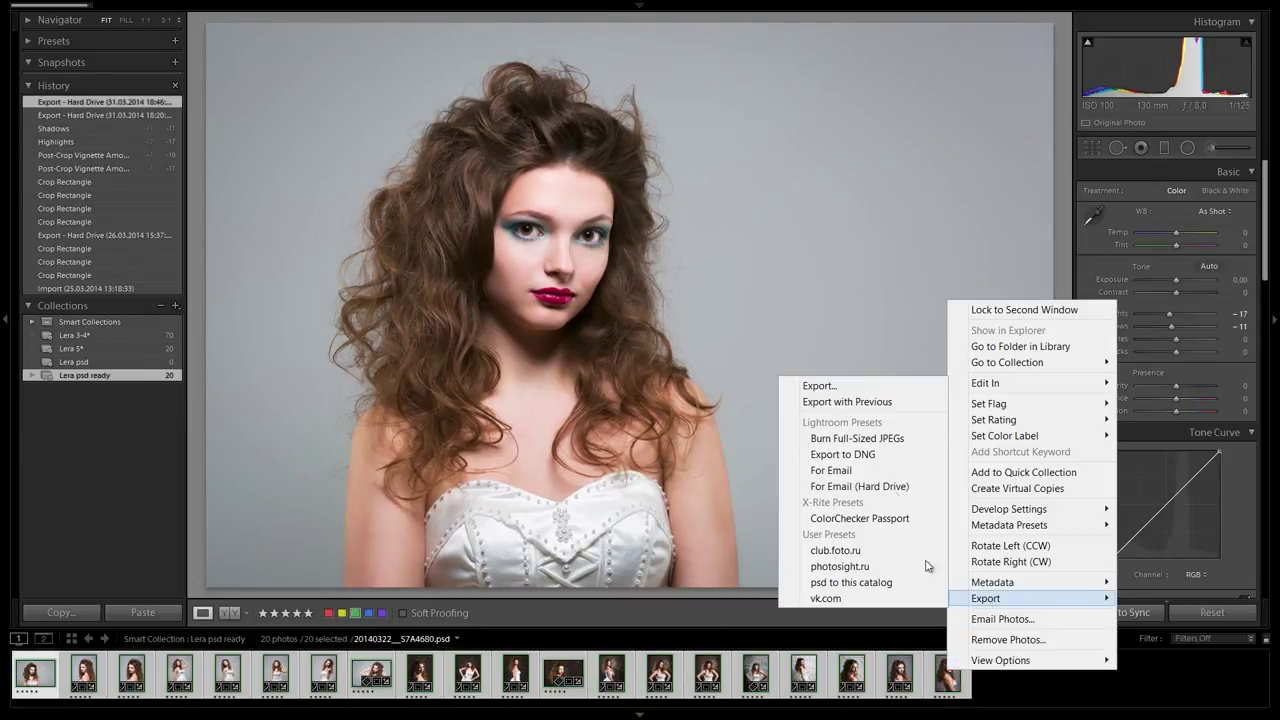
{"action": "left_click", "coordinate": [850, 386]}
{"action": "left_click", "coordinate": [660, 210]}
{"action": "left_click", "coordinate": [663, 210]}
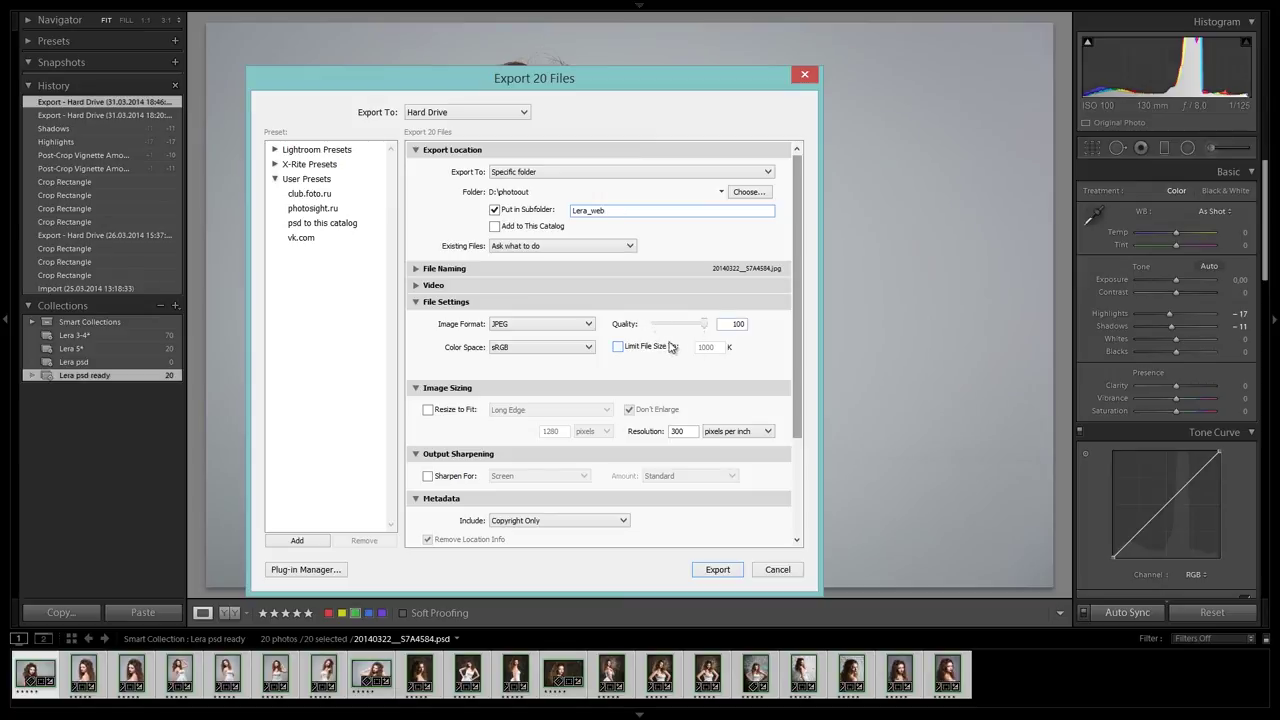
- Limit files to 1000 K, resize long edge to 1280 px, keep Copyright Only metadata, and export
{"action": "left_click", "coordinate": [618, 347]}
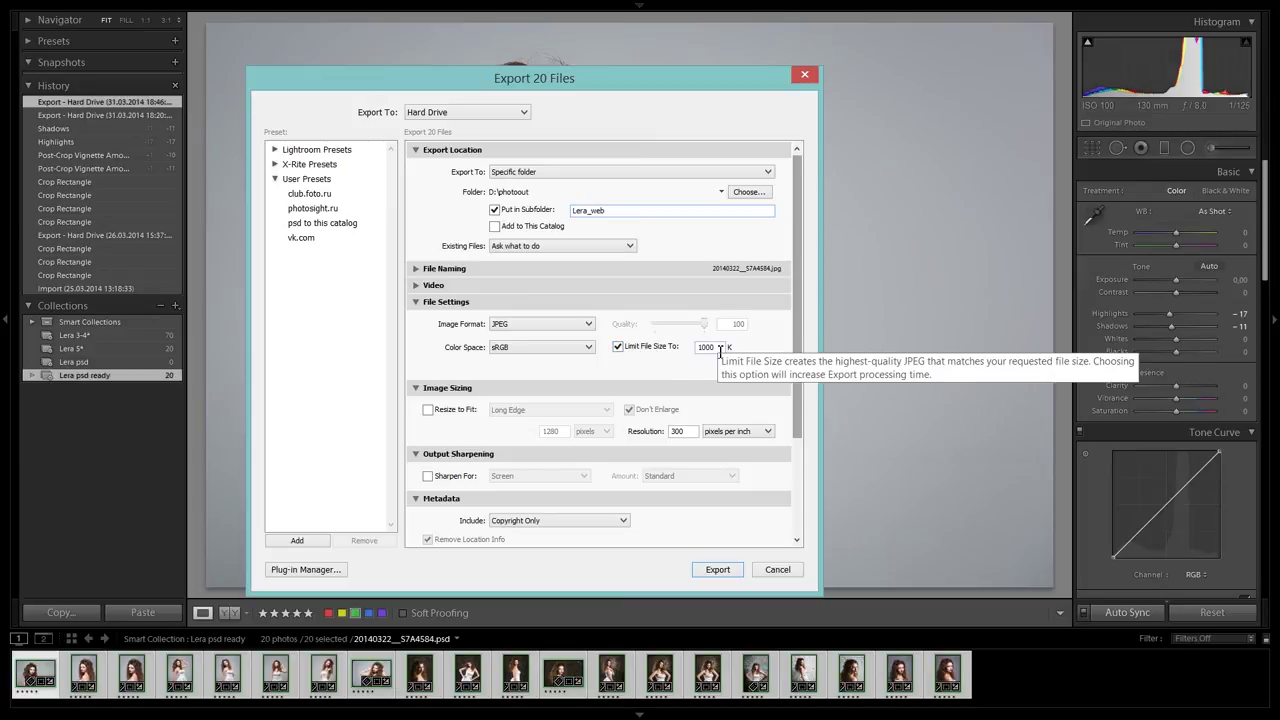
{"action": "left_click", "coordinate": [452, 415]}
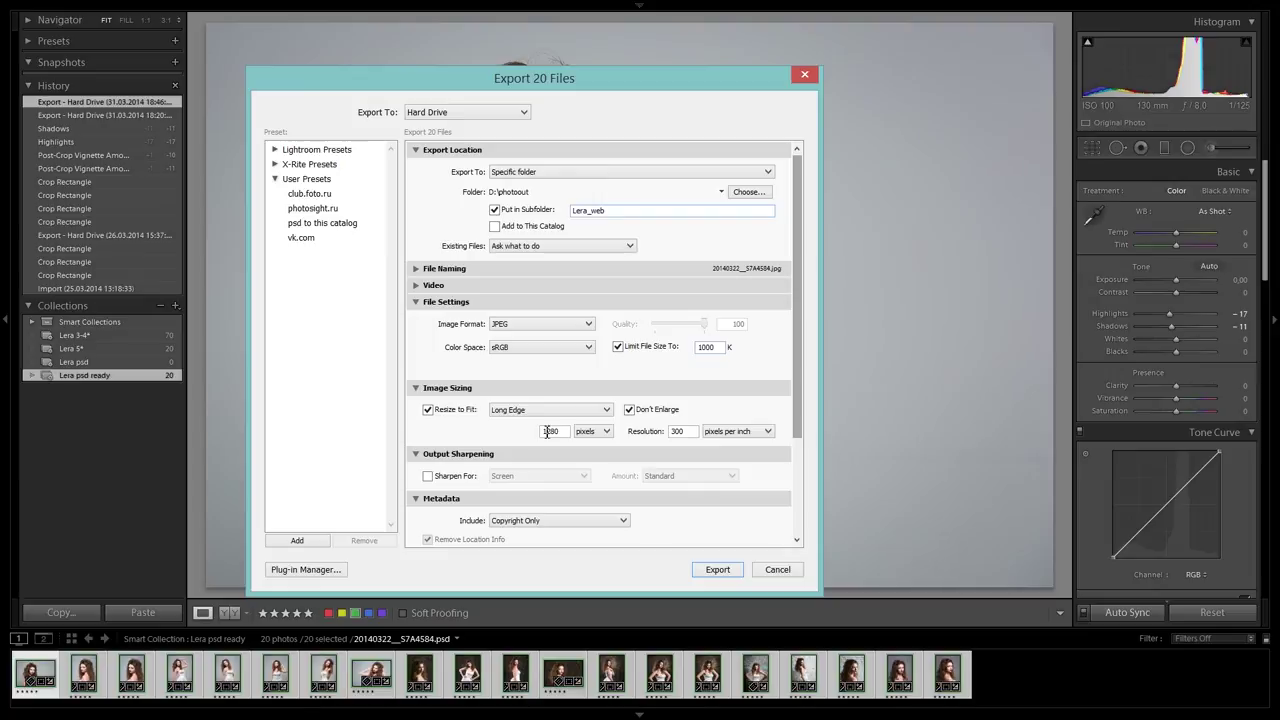
{"action": "double_click", "coordinate": [555, 431]}
{"action": "left_click_drag", "start_coordinate": [798, 395], "coordinate": [820, 506]}
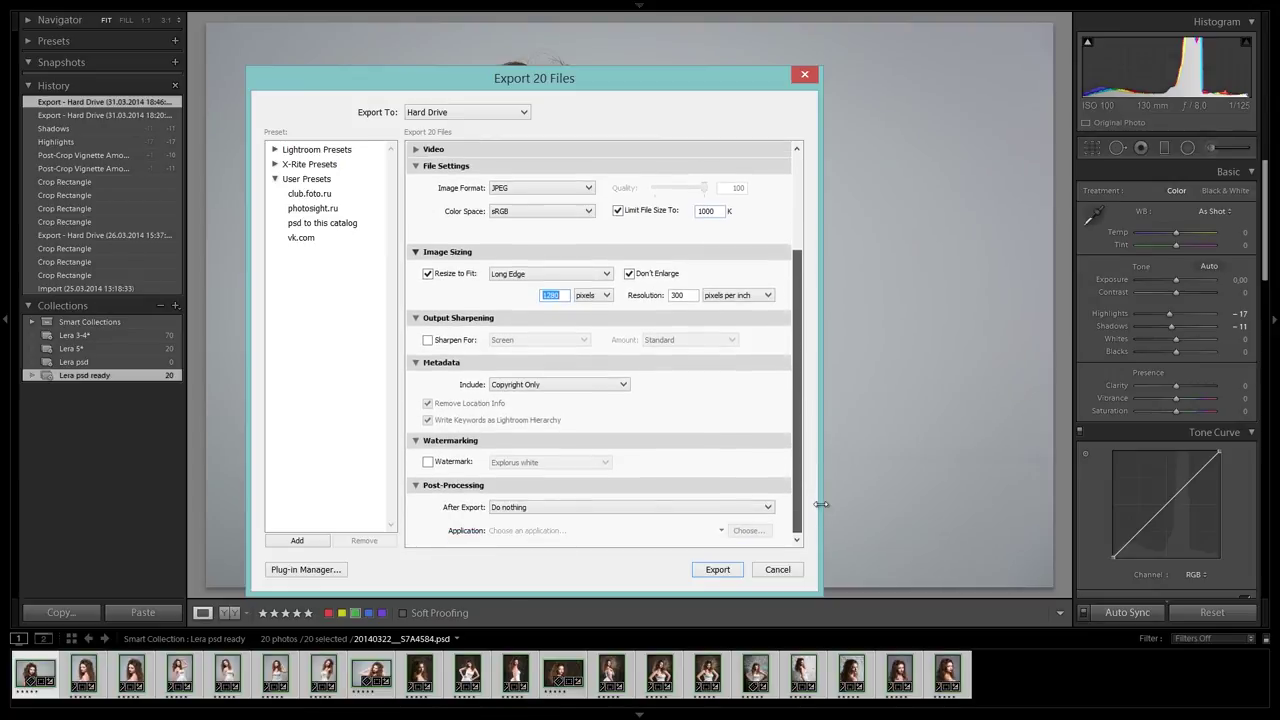
{"action": "left_click", "coordinate": [520, 386]}
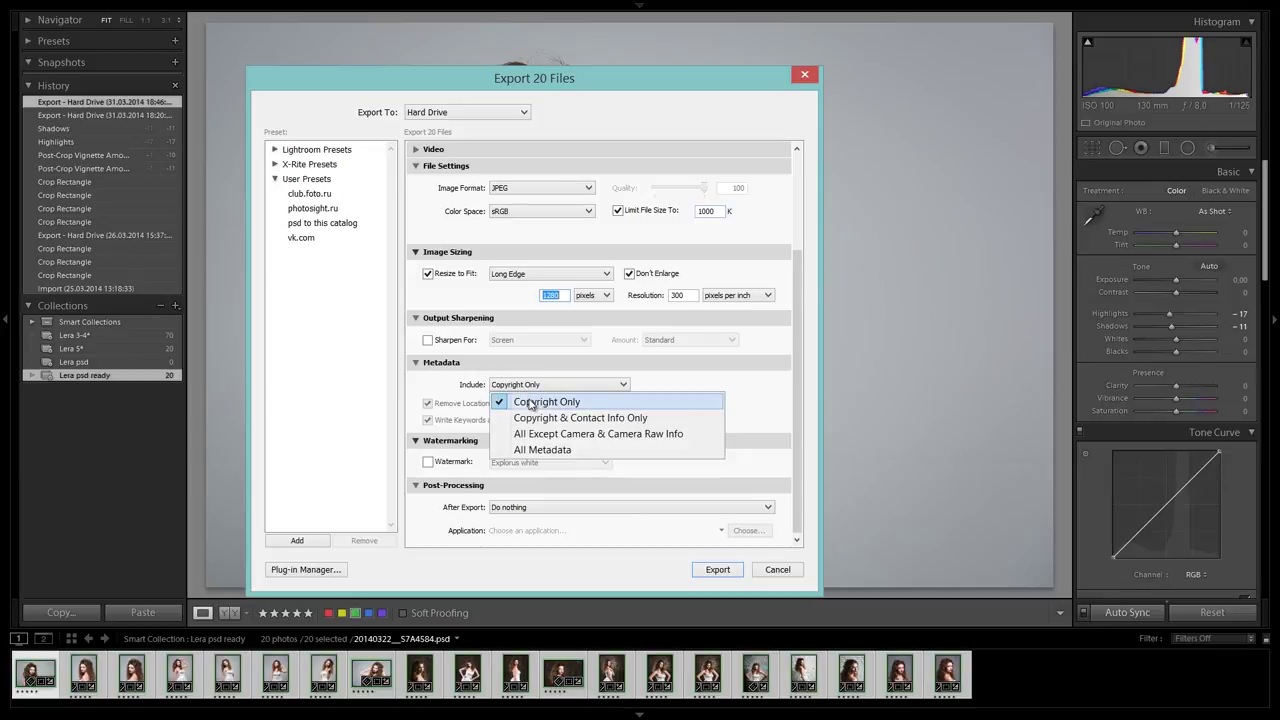
{"action": "left_click", "coordinate": [531, 402]}
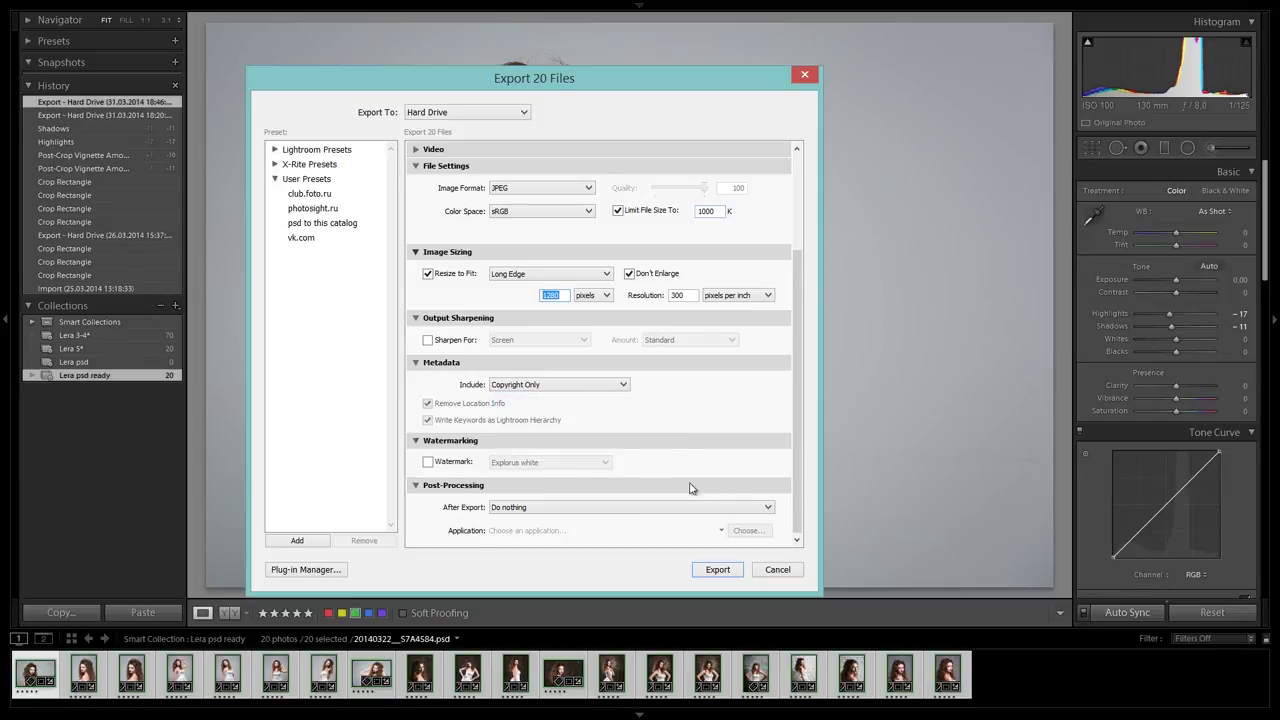
{"action": "left_click", "coordinate": [718, 570]}
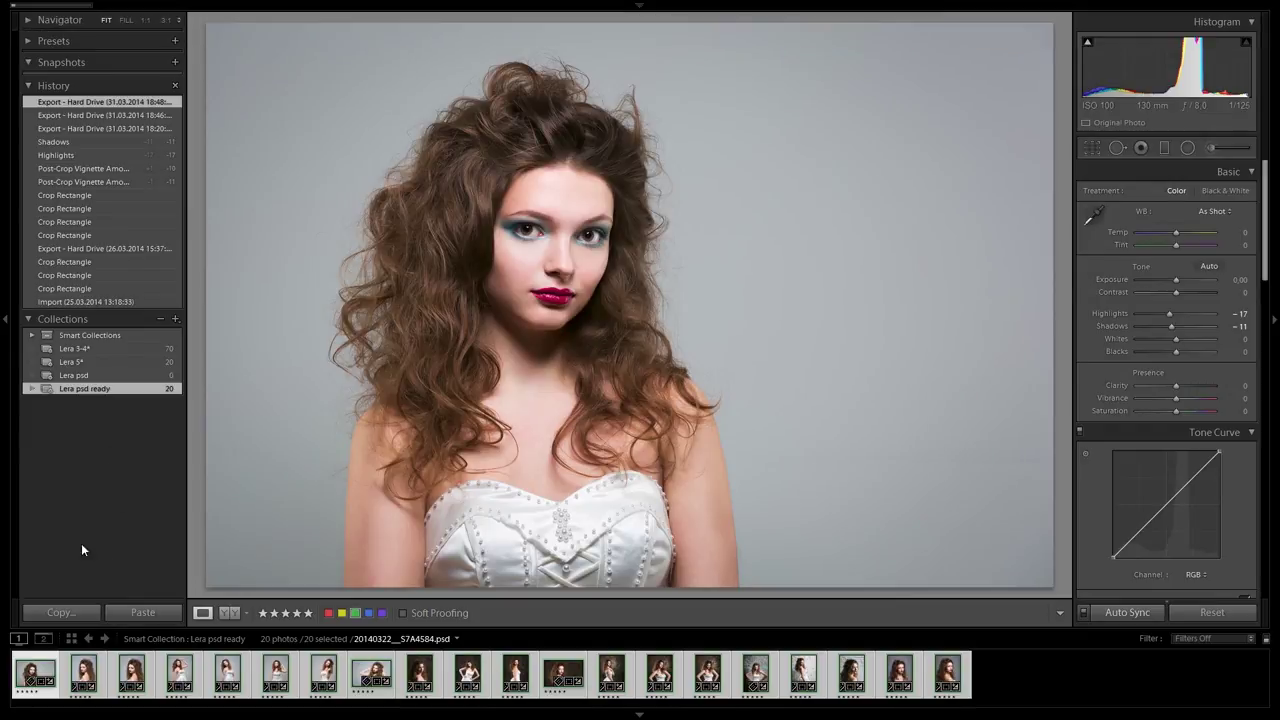
- Export all 70 Lera 3-4* photos into a Lera_out subfolder at 1280 px long edge
{"action": "left_click", "coordinate": [104, 348]}
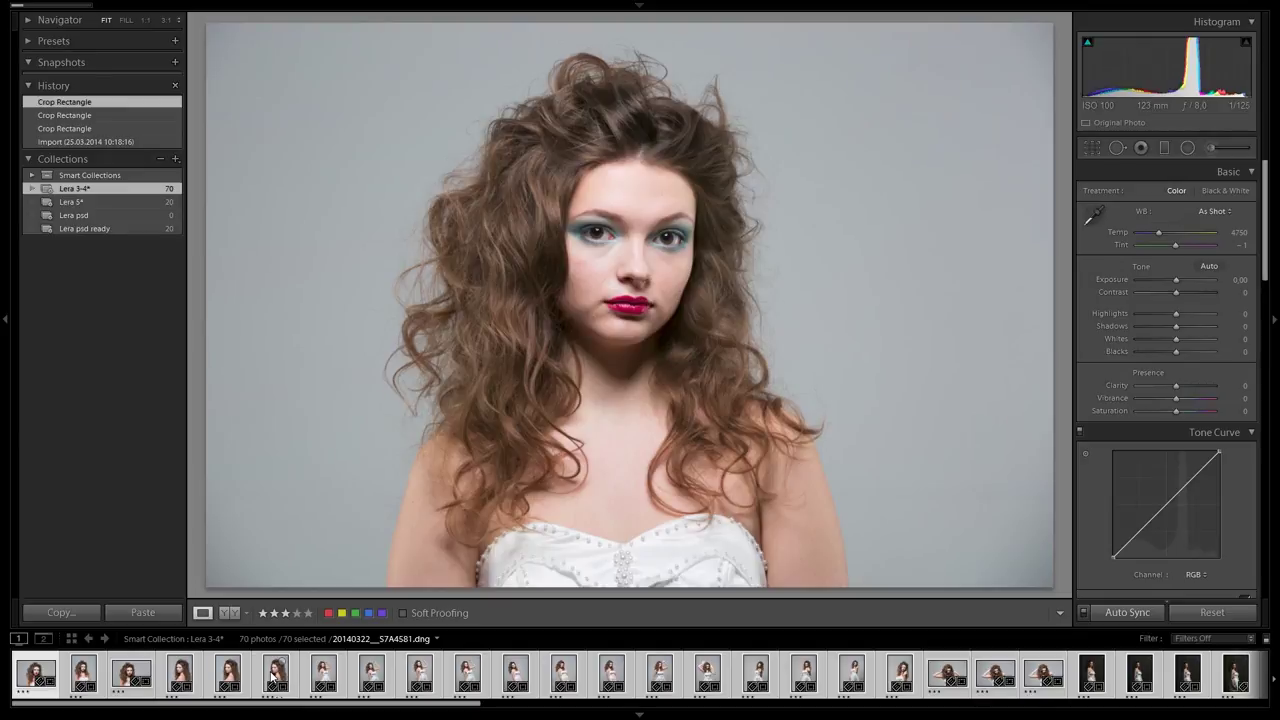
{"action": "right_click", "coordinate": [274, 677]}
{"action": "mouse_move", "coordinate": [310, 599]}
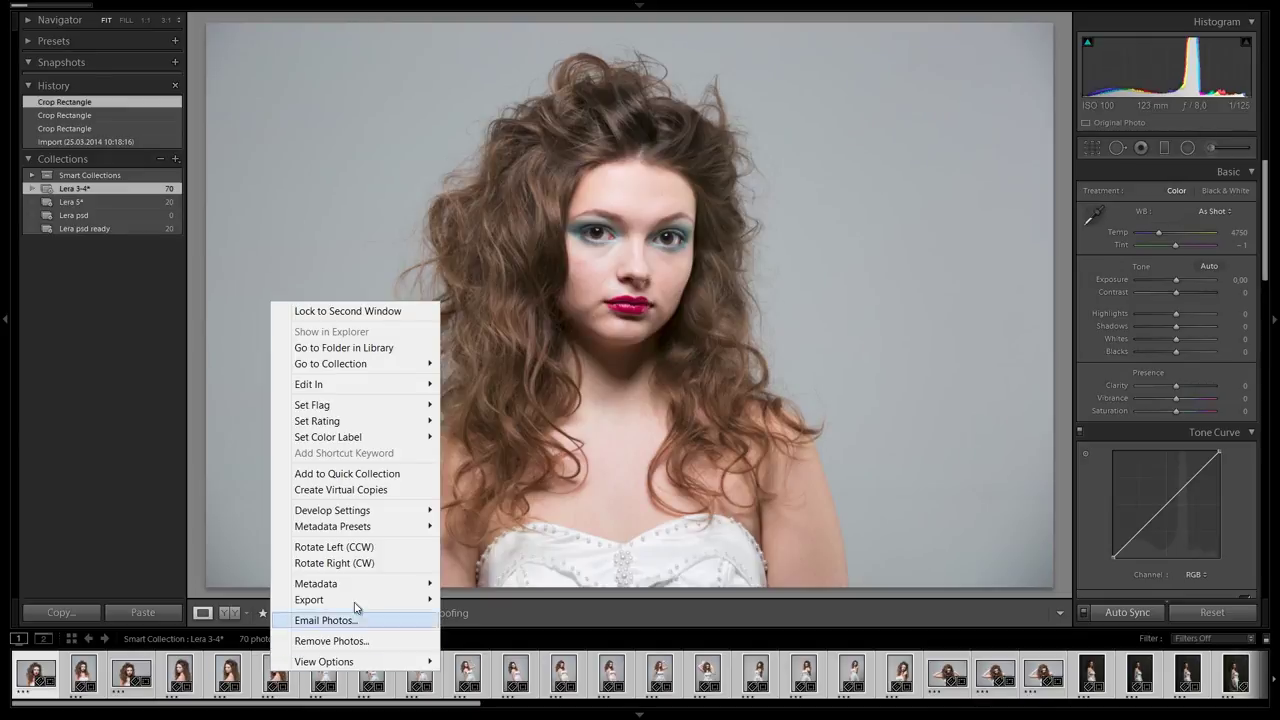
{"action": "left_click", "coordinate": [518, 385]}
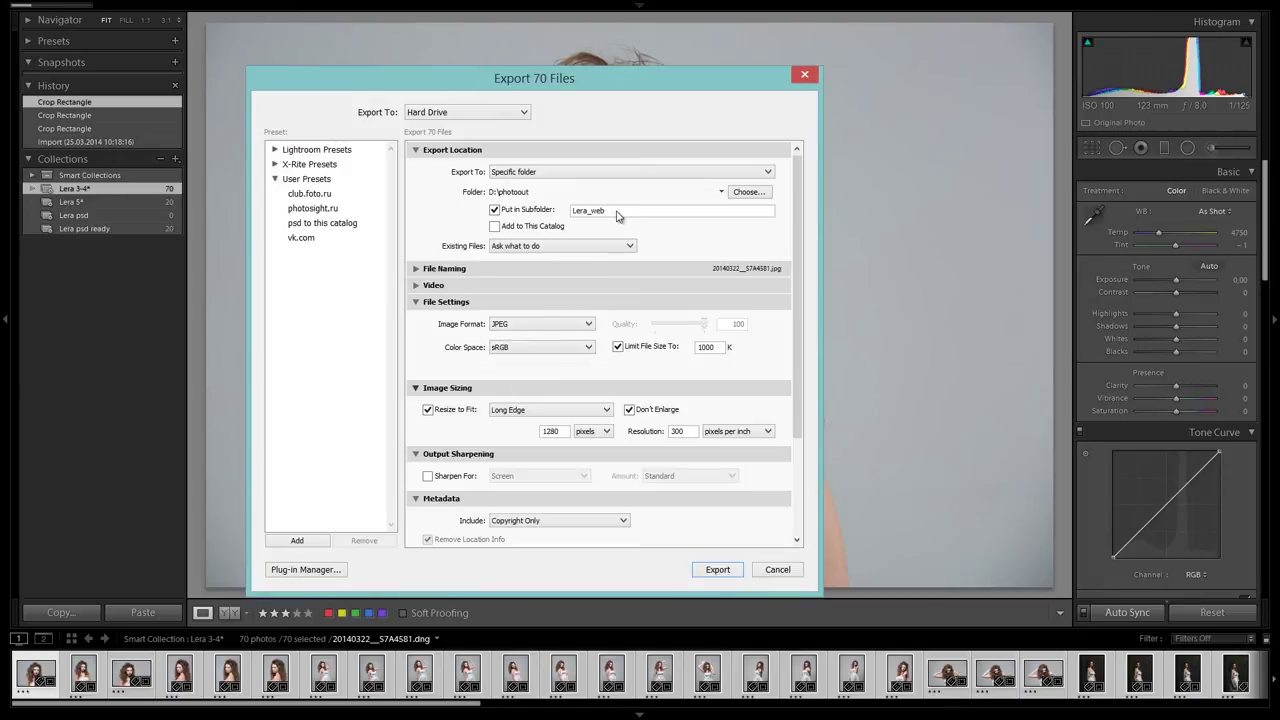
{"action": "double_click", "coordinate": [615, 212]}
{"action": "left_click", "coordinate": [615, 212]}
{"action": "type", "text": "out"}
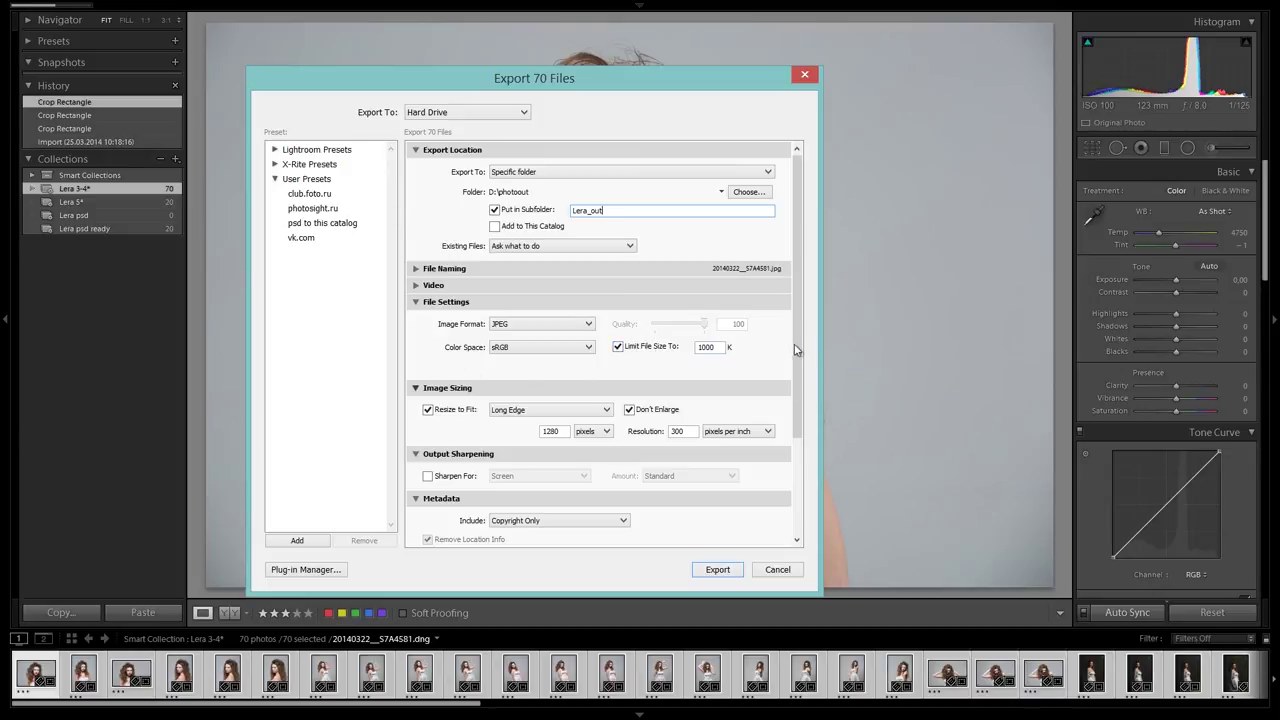
{"action": "left_click_drag", "start_coordinate": [799, 351], "coordinate": [810, 455]}
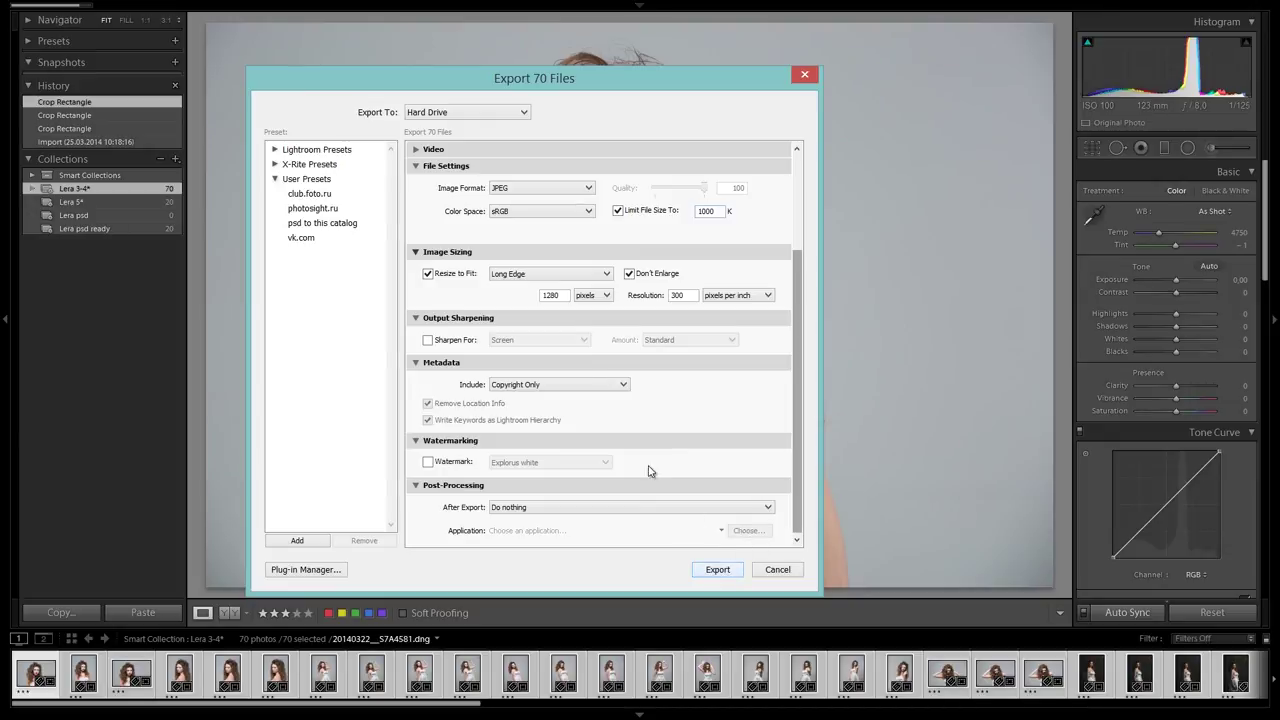
{"action": "double_click", "coordinate": [566, 297]}
- Export the 70 photos, then return to the 20-photo 'Lera psd ready' collection
{"action": "left_click", "coordinate": [718, 570]}
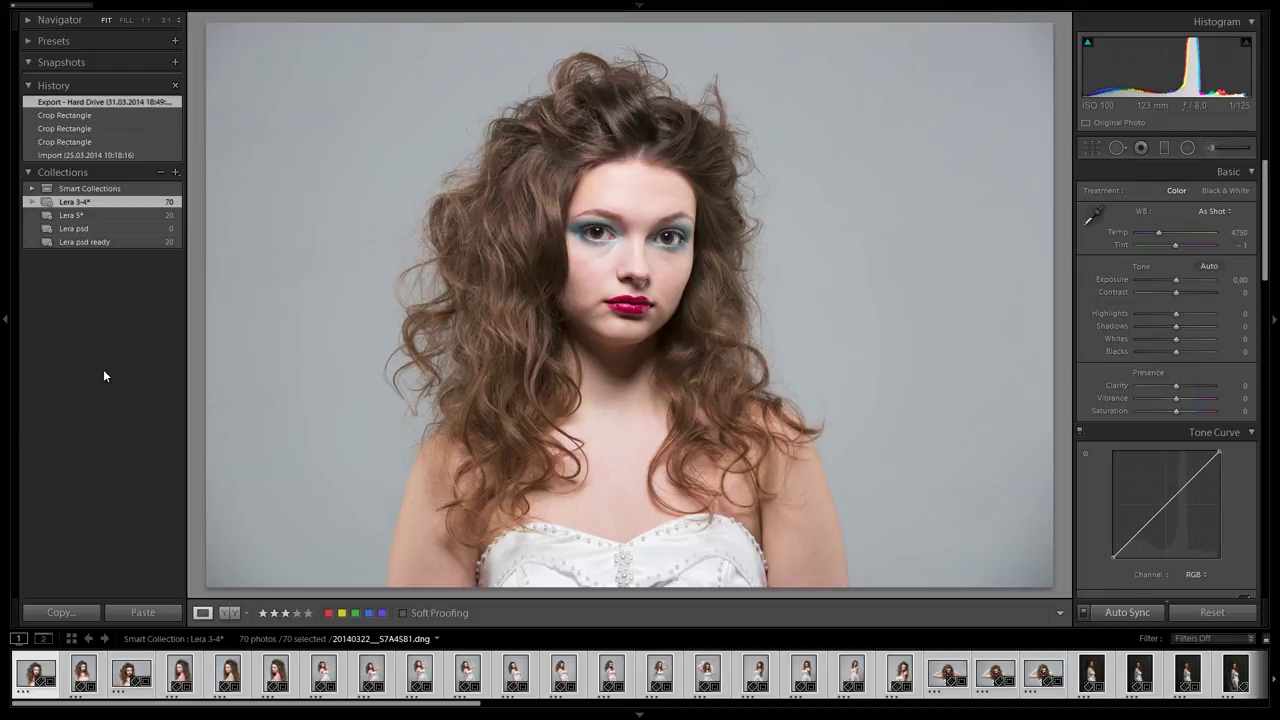
{"action": "left_click", "coordinate": [112, 241]}
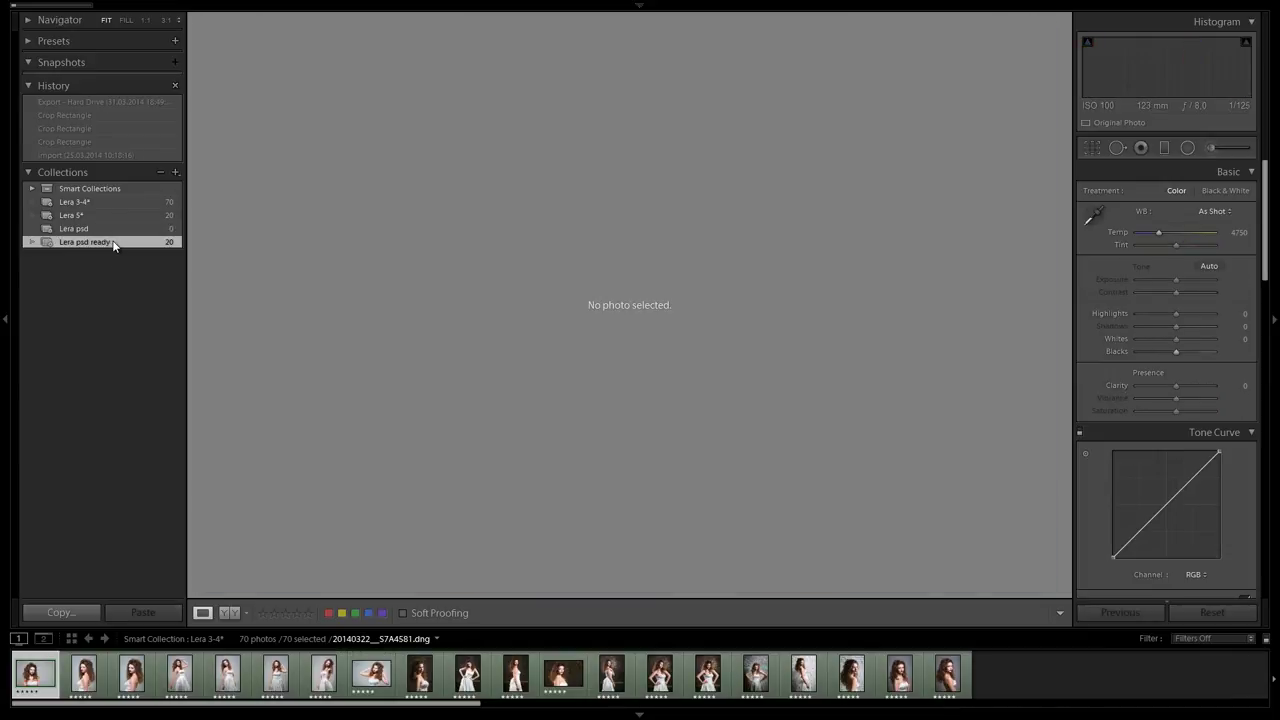